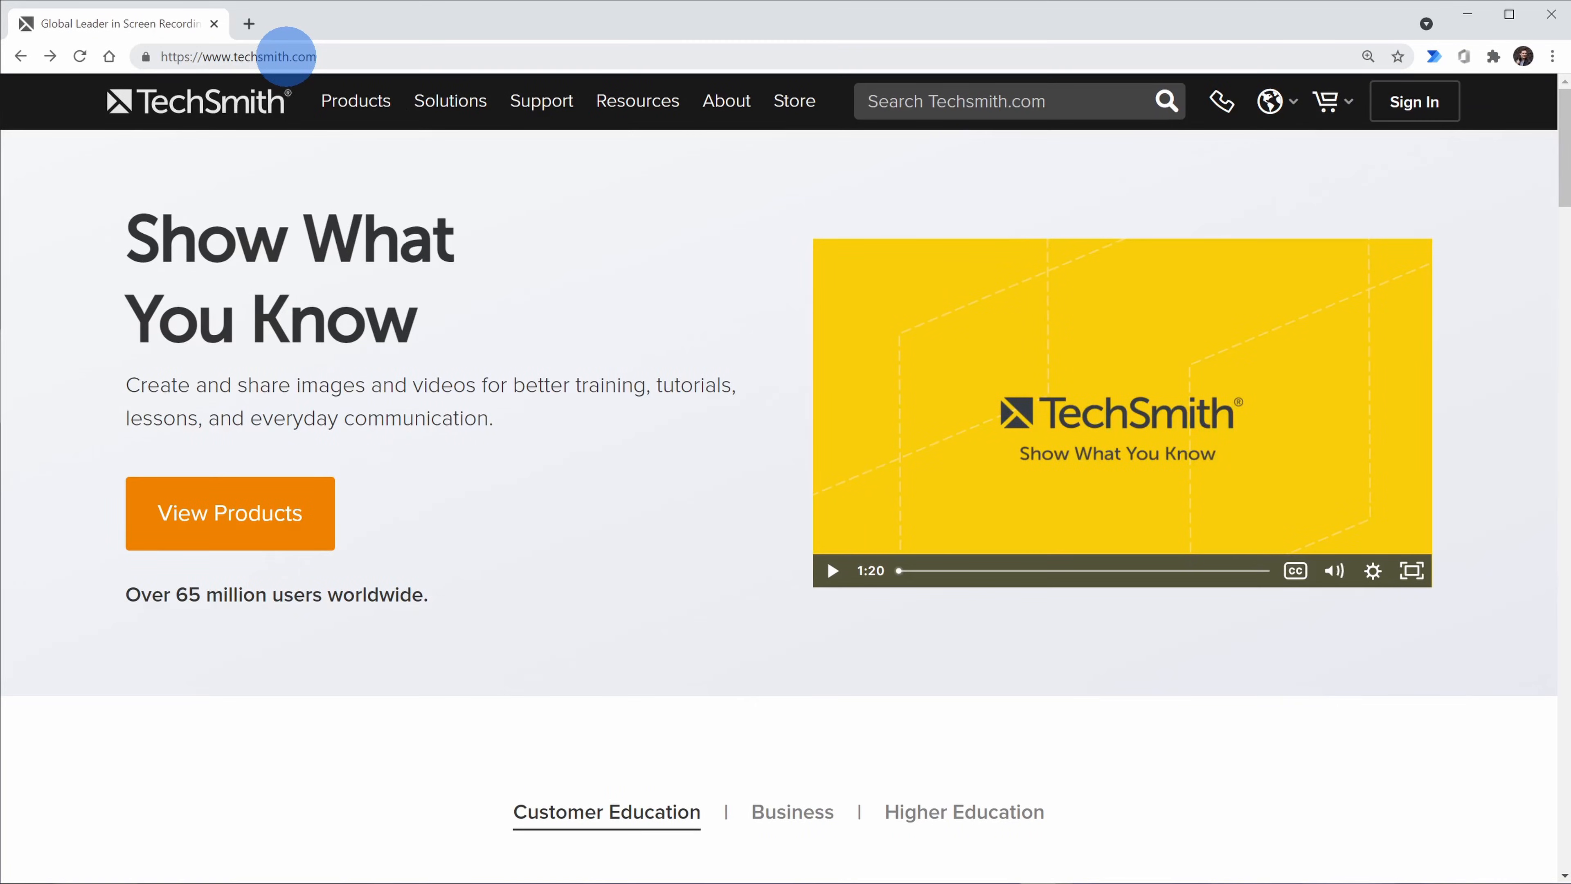
# - Open the Camtasia purchase page on the TechSmith site and review the licence price and one year Maintenance option
pyautogui.moveTo(366, 109)
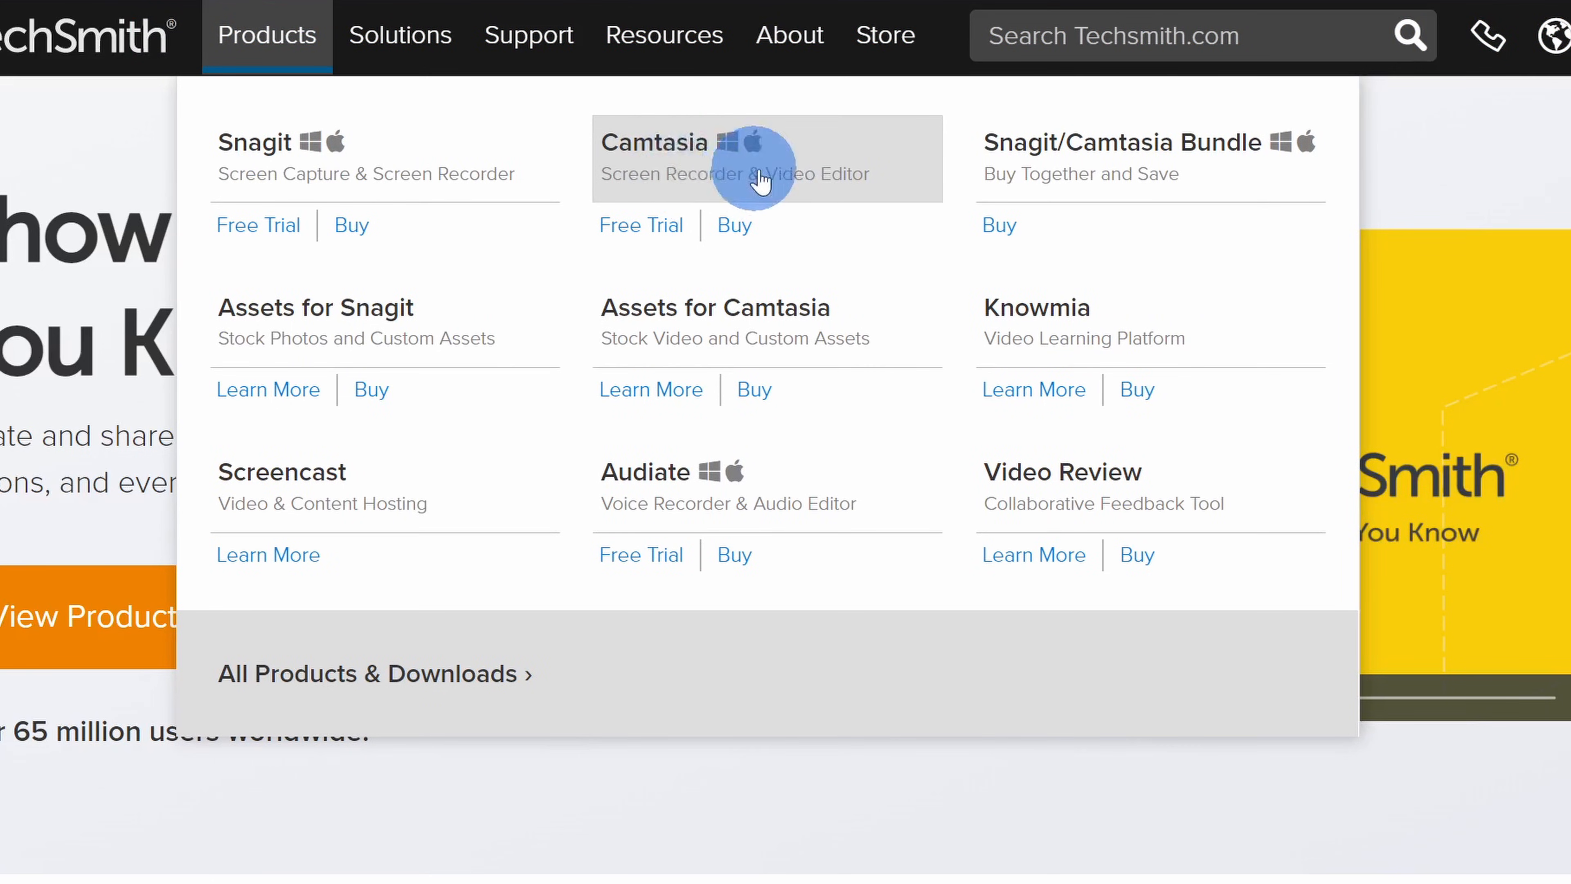
pyautogui.click(793, 164)
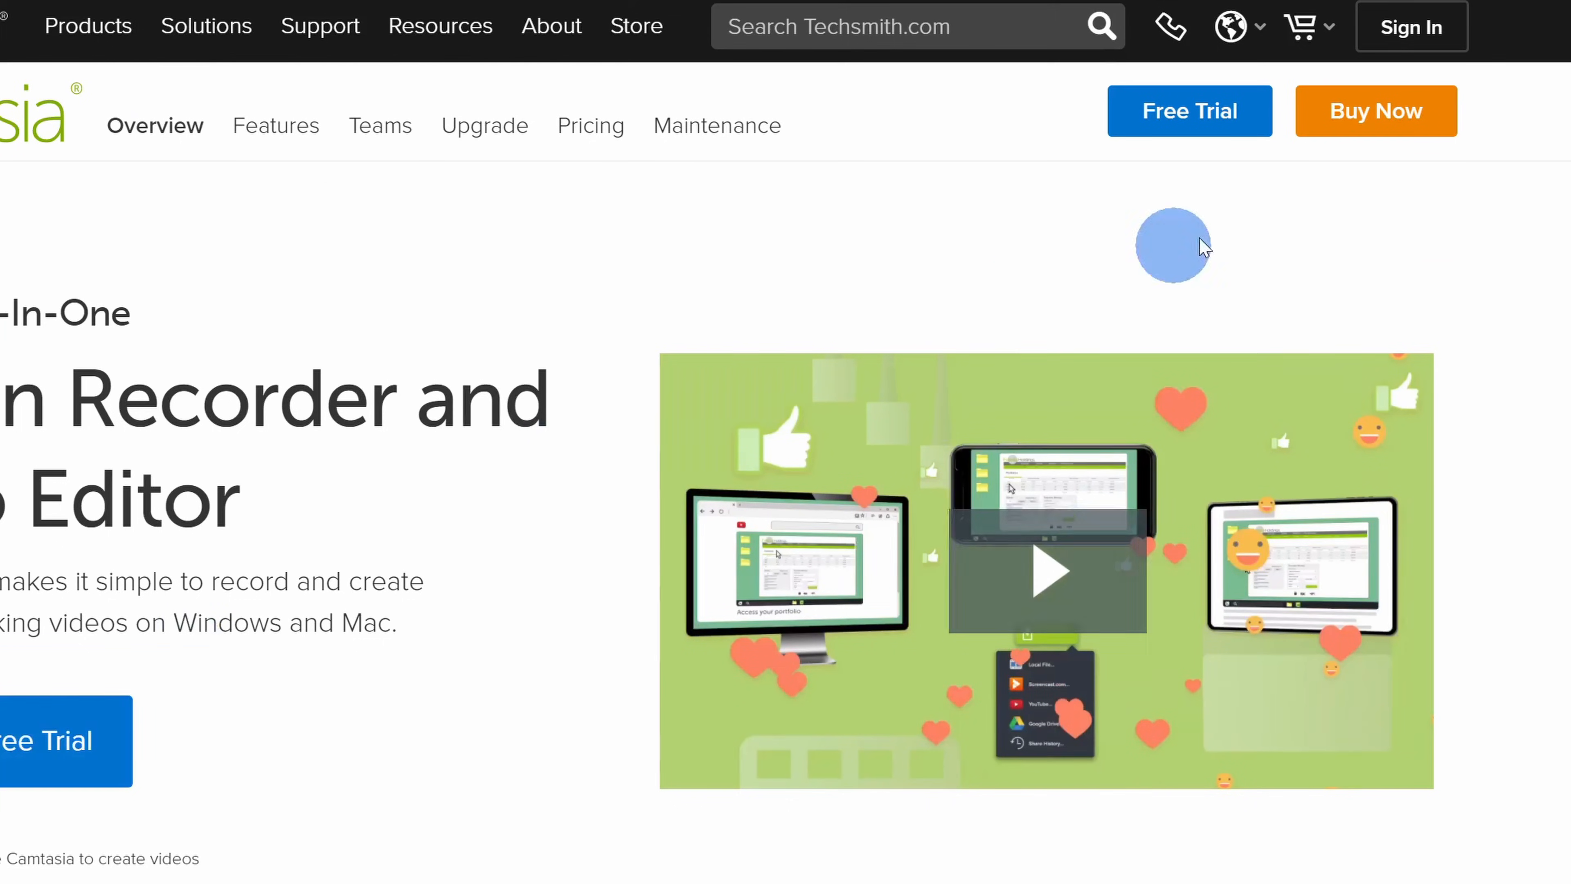
pyautogui.click(1387, 124)
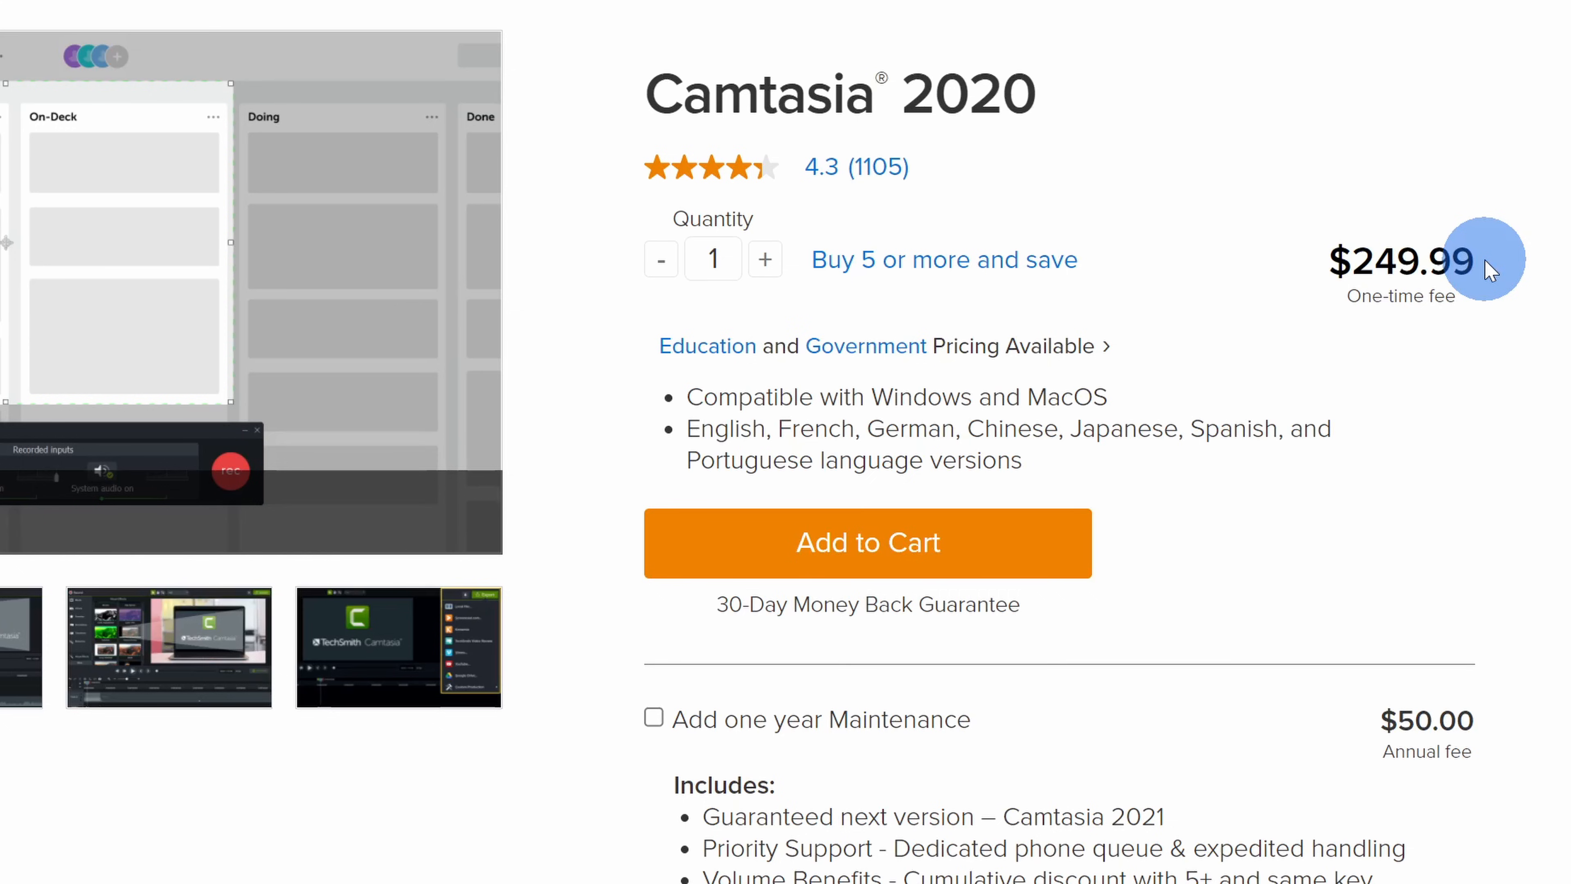
pyautogui.scroll(-5, 1488, 285)
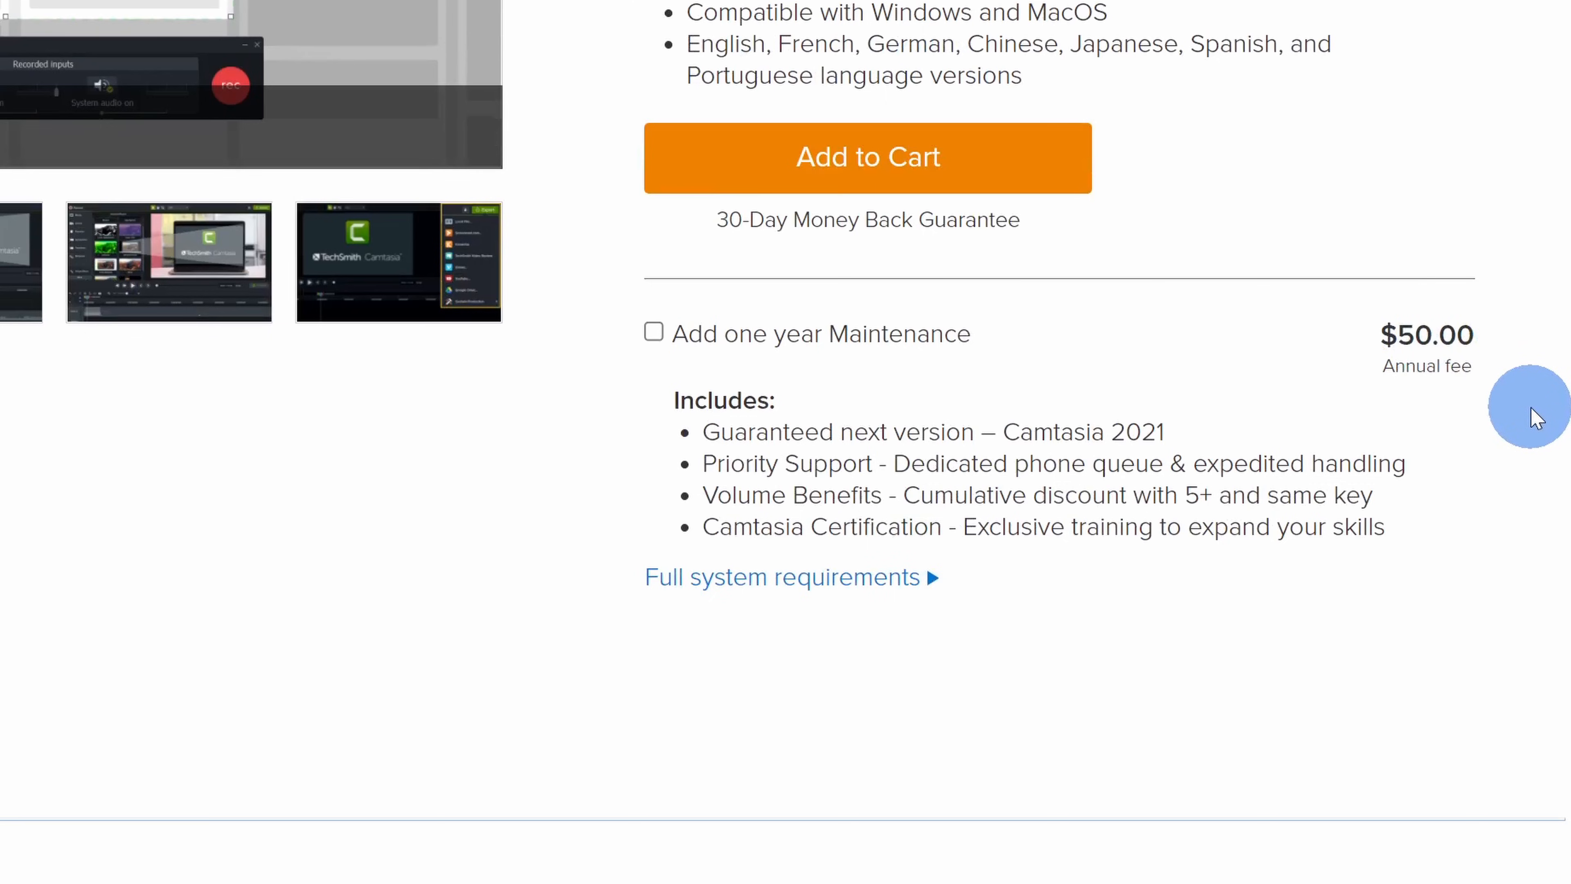
pyautogui.scroll(5, 1531, 410)
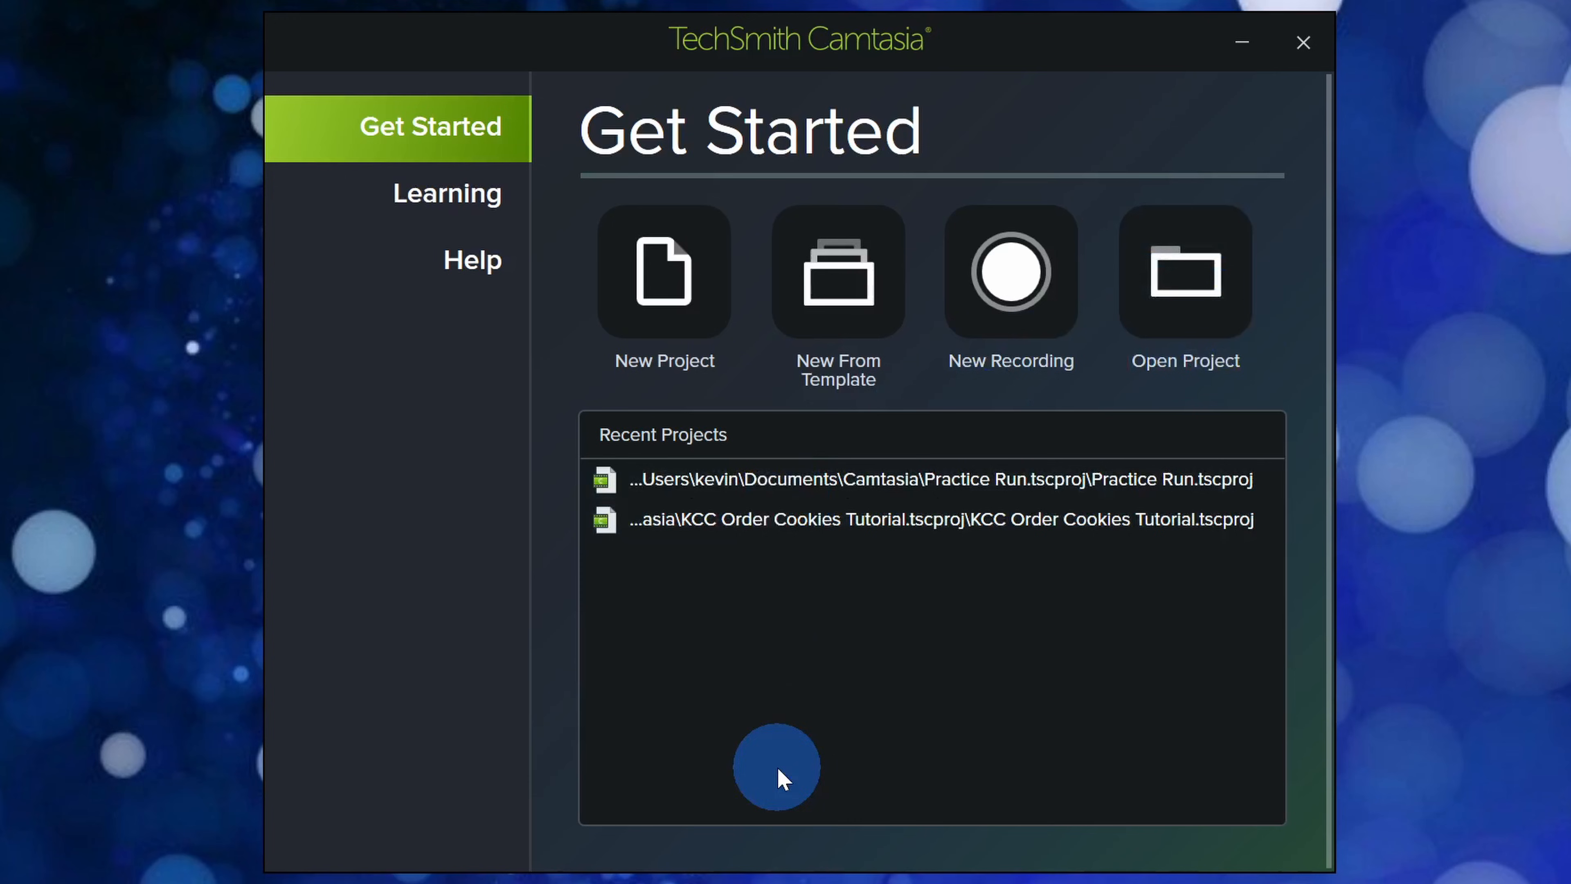
# - Review the Learning tutorials and the Help resources in Camtasia's start window, and return to Get Started
pyautogui.click(491, 204)
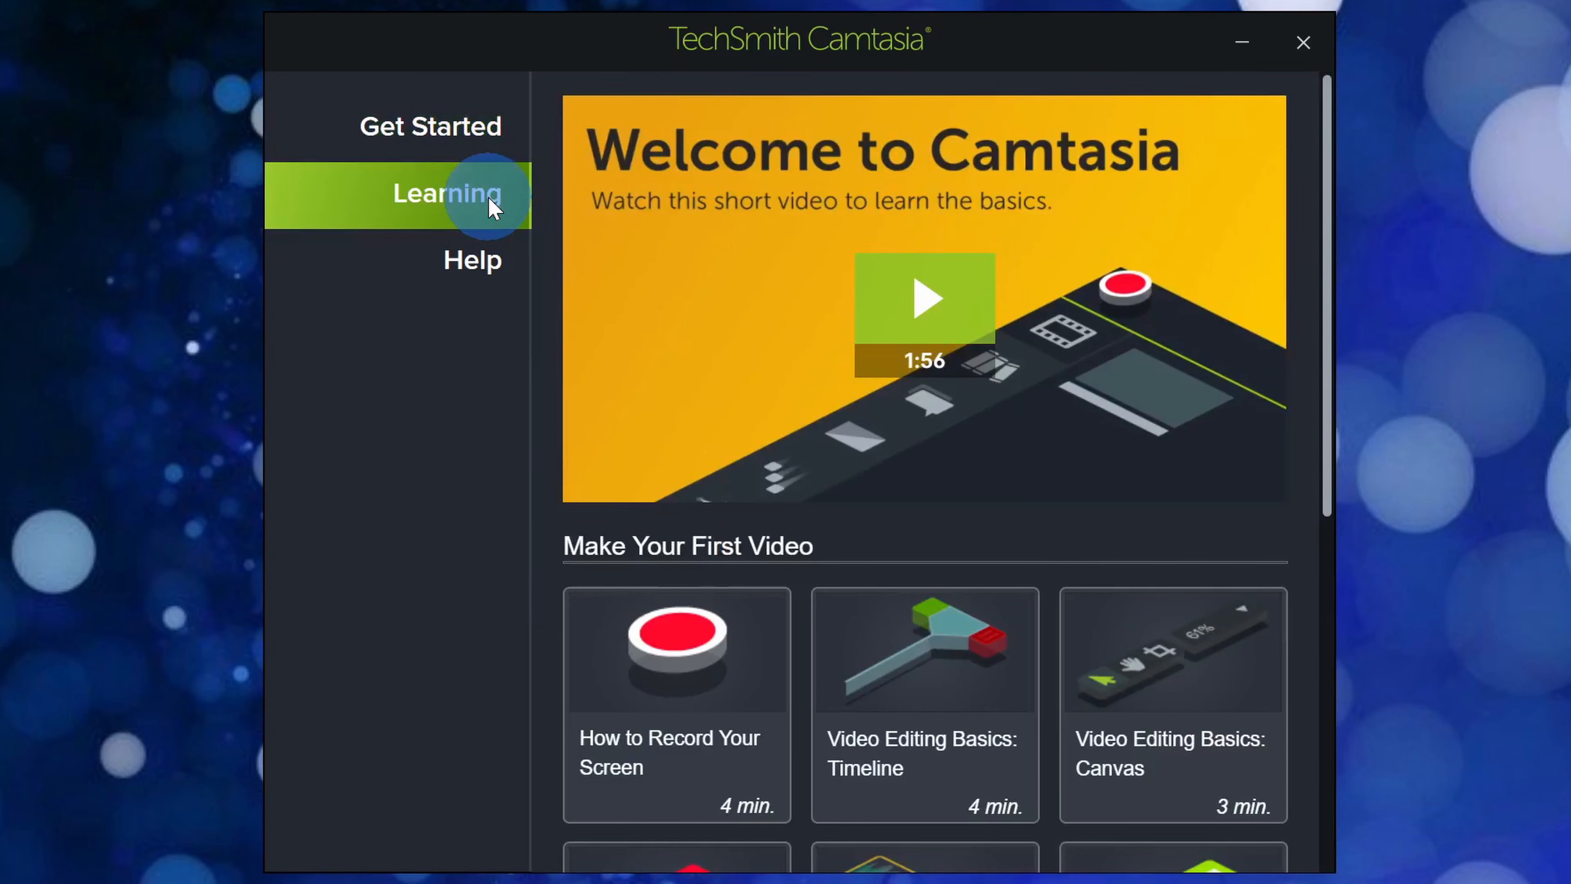
pyautogui.scroll(-10, 1108, 244)
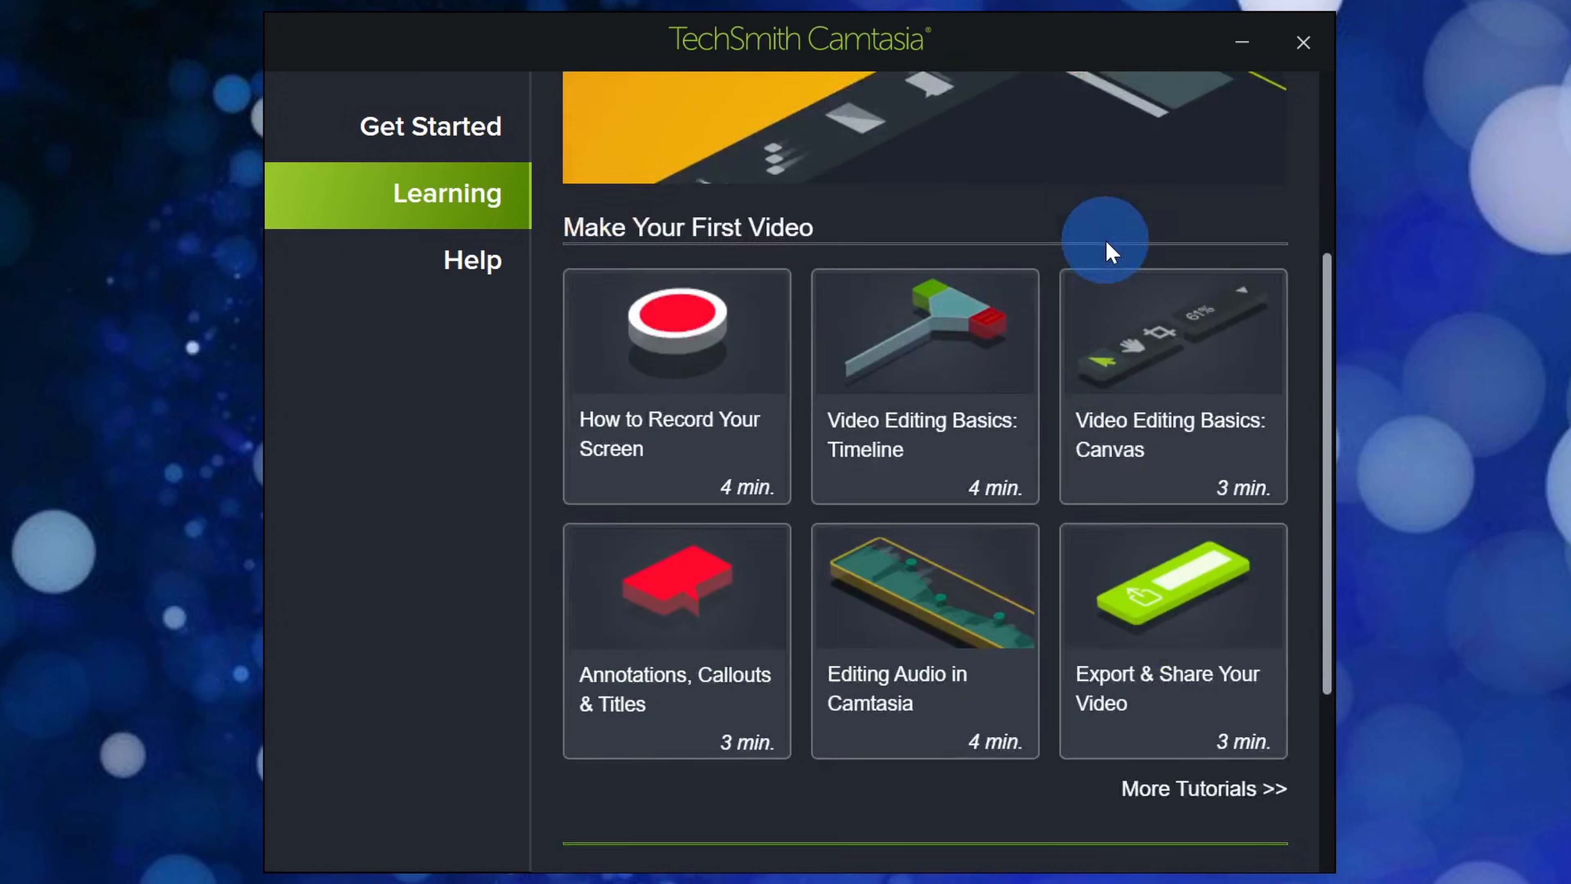
pyautogui.scroll(10, 1115, 470)
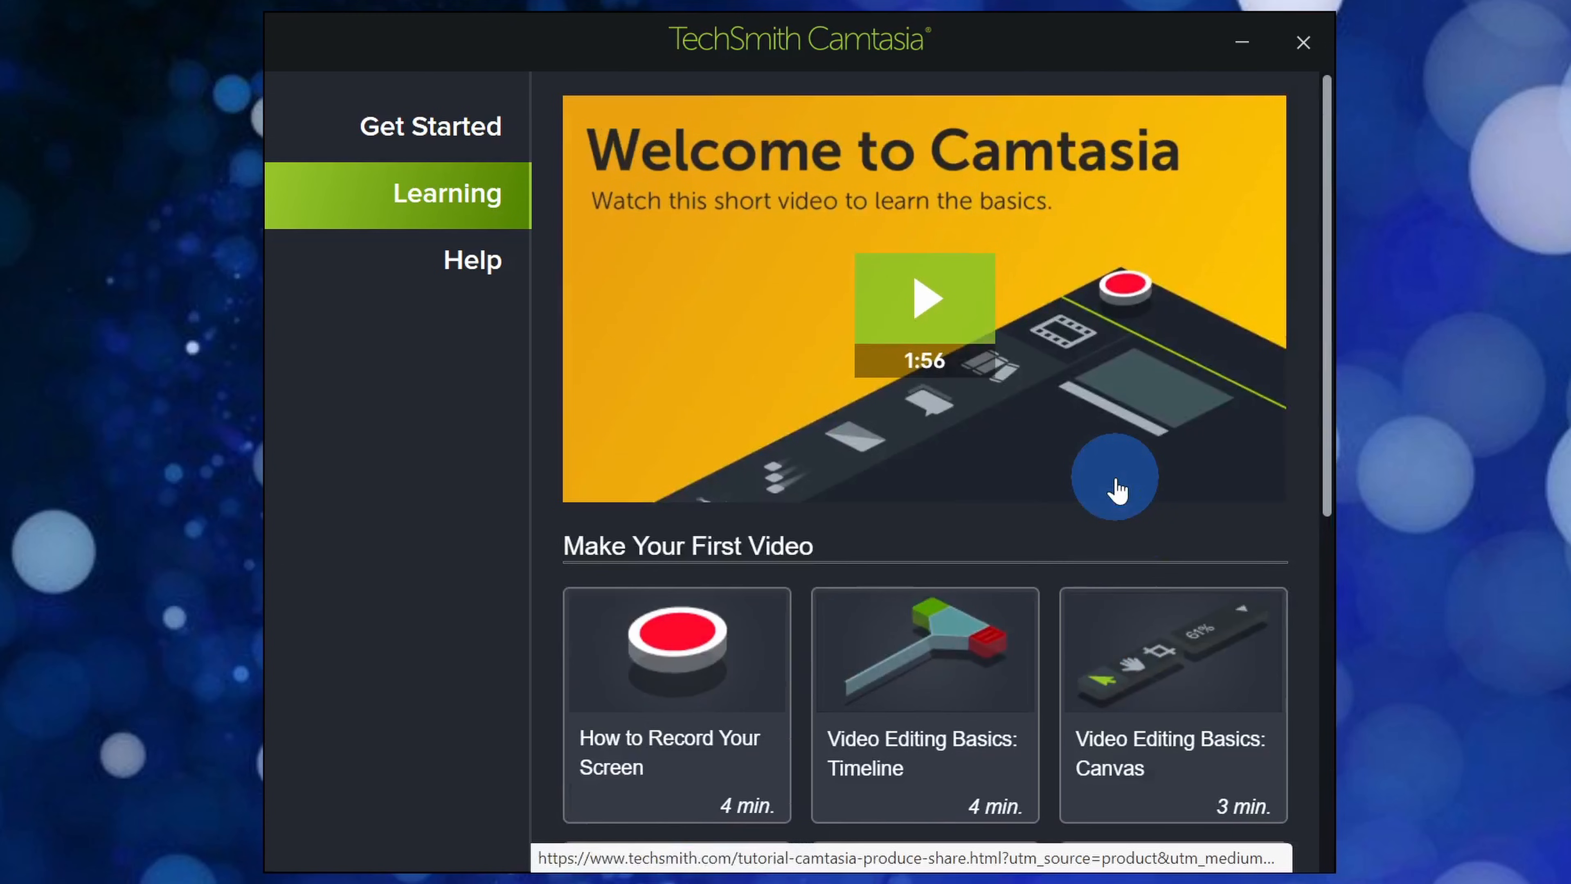
pyautogui.click(489, 276)
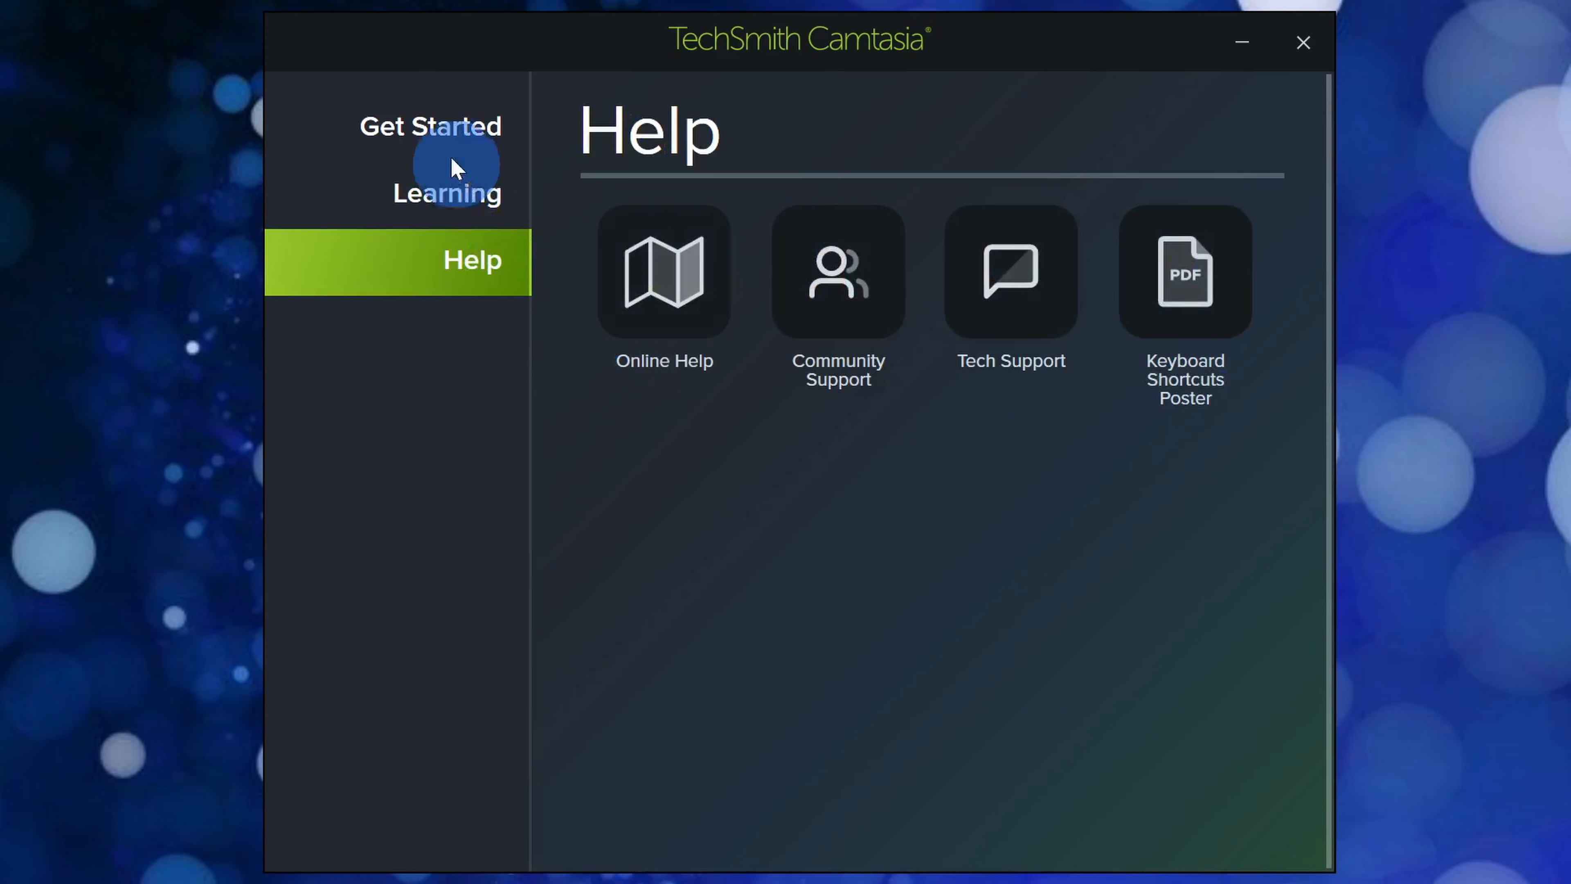
pyautogui.click(444, 131)
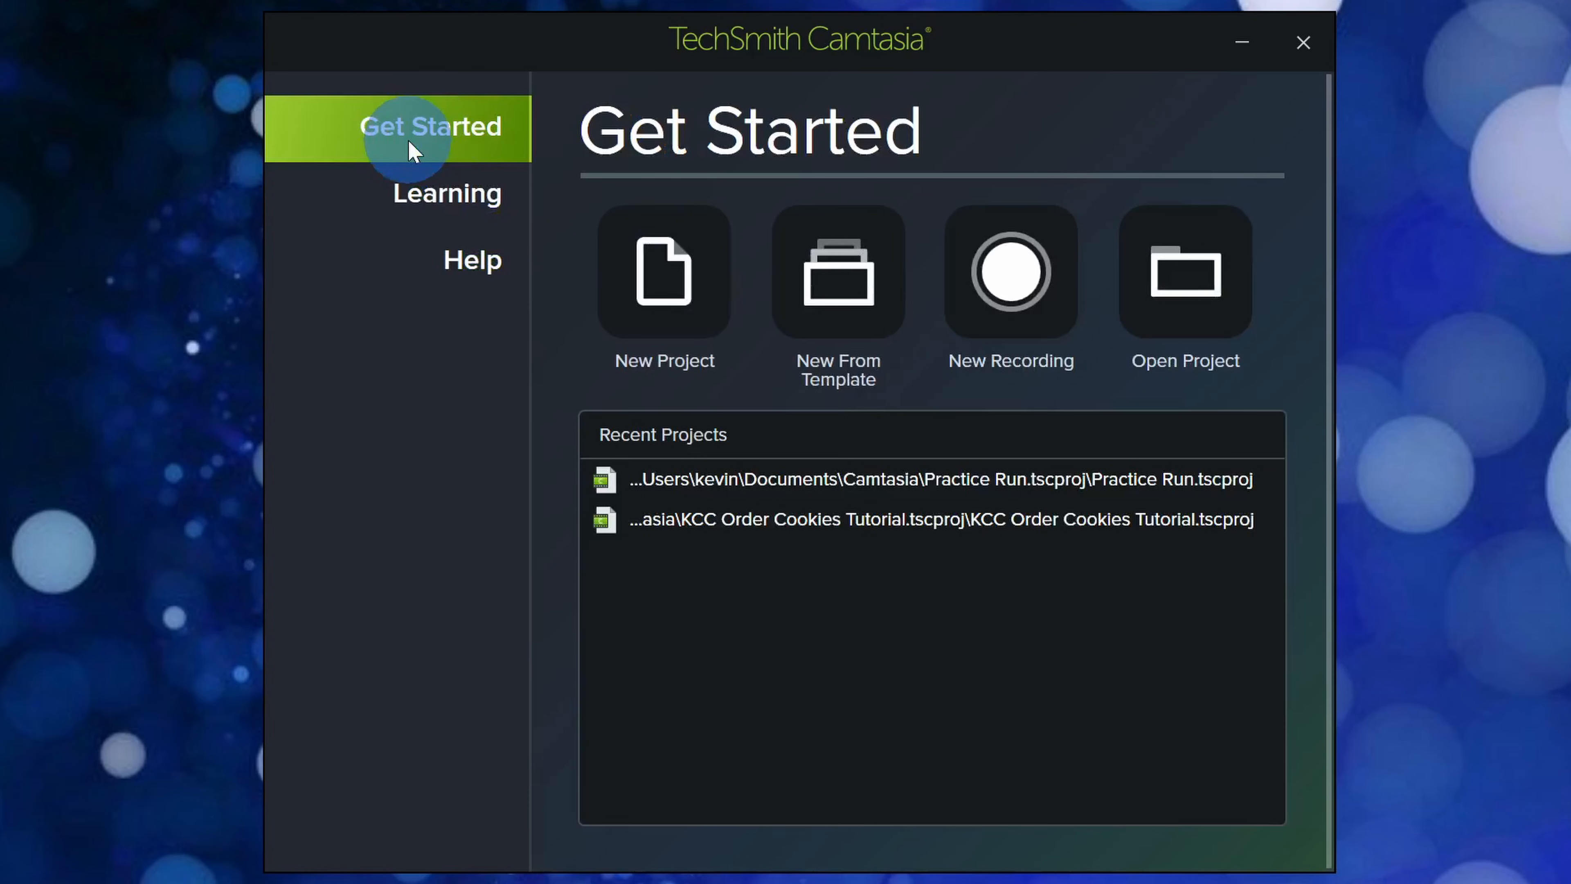
# - Start a new screen recording setup and set the capture area to 1080p (1920x1080)
pyautogui.click(1017, 284)
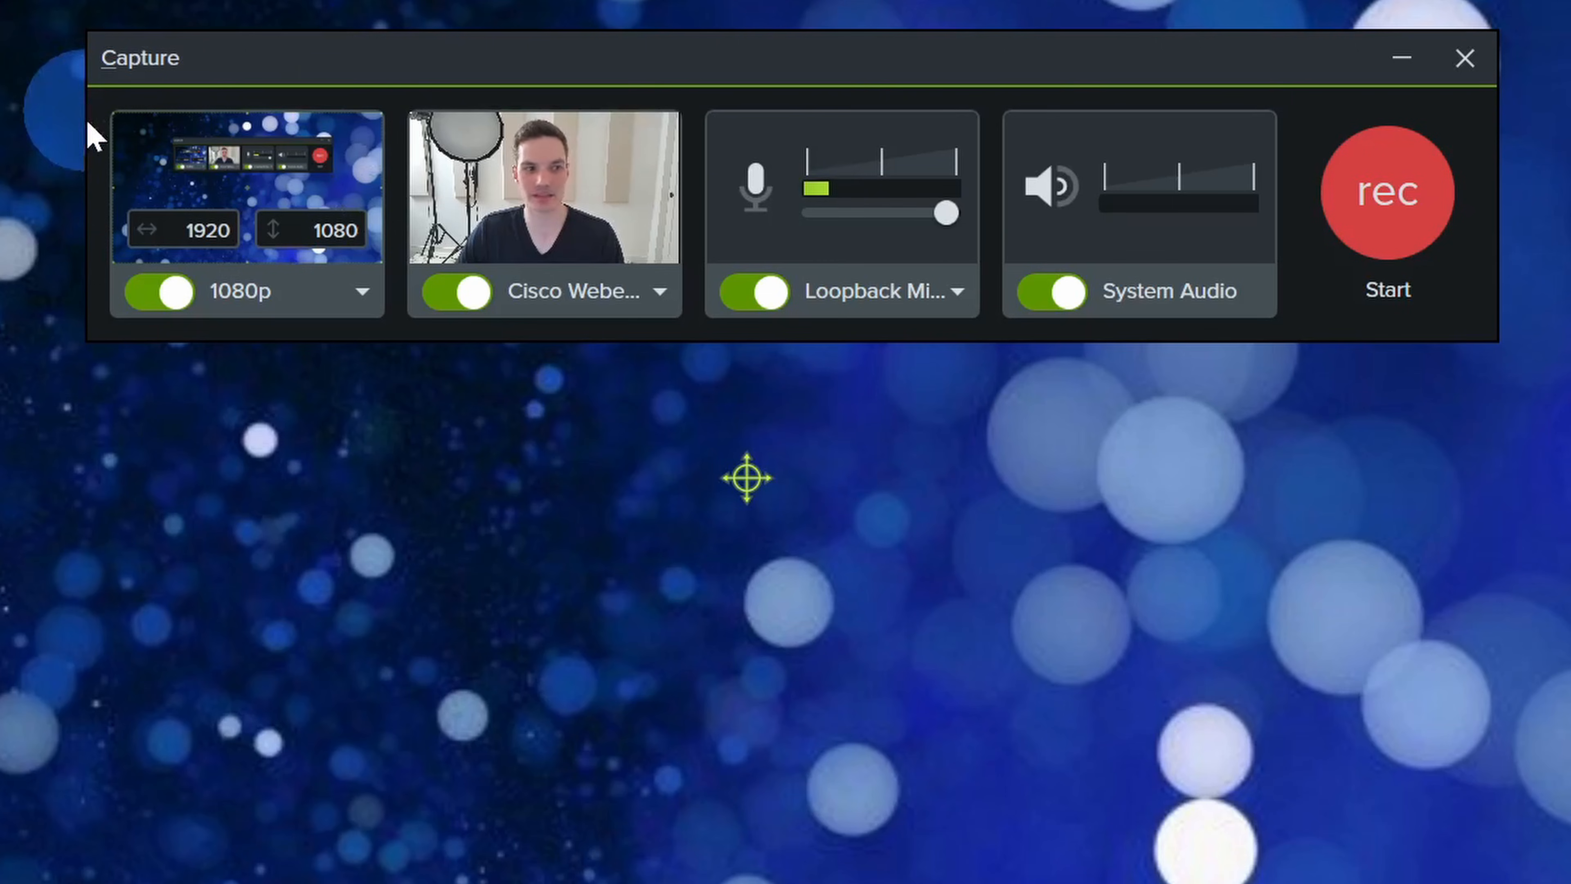
pyautogui.click(362, 291)
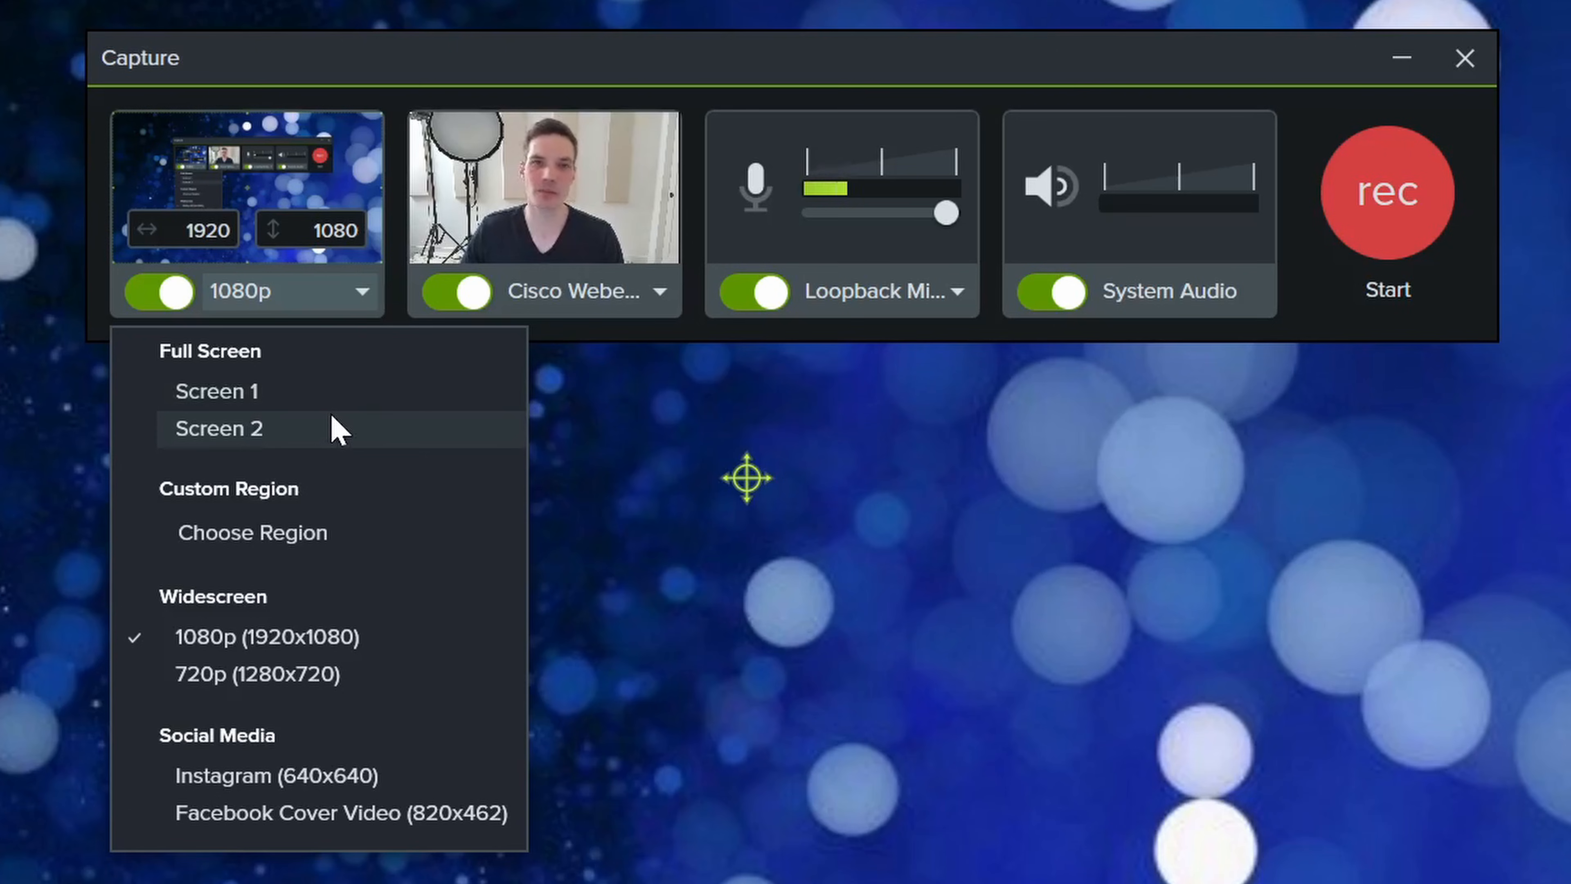
pyautogui.click(344, 540)
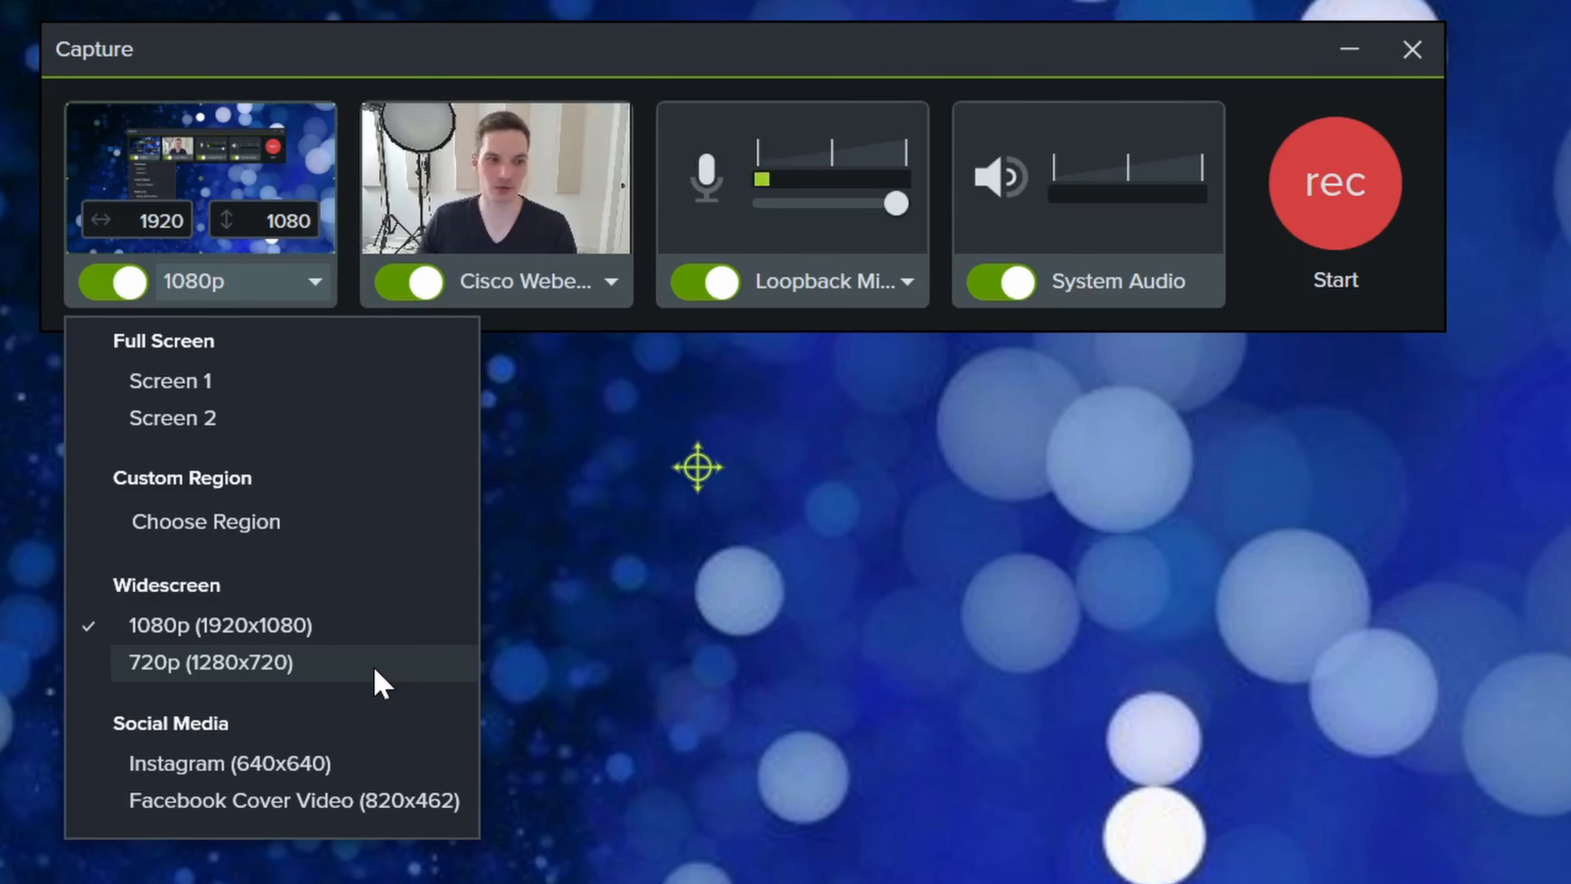
pyautogui.click(263, 638)
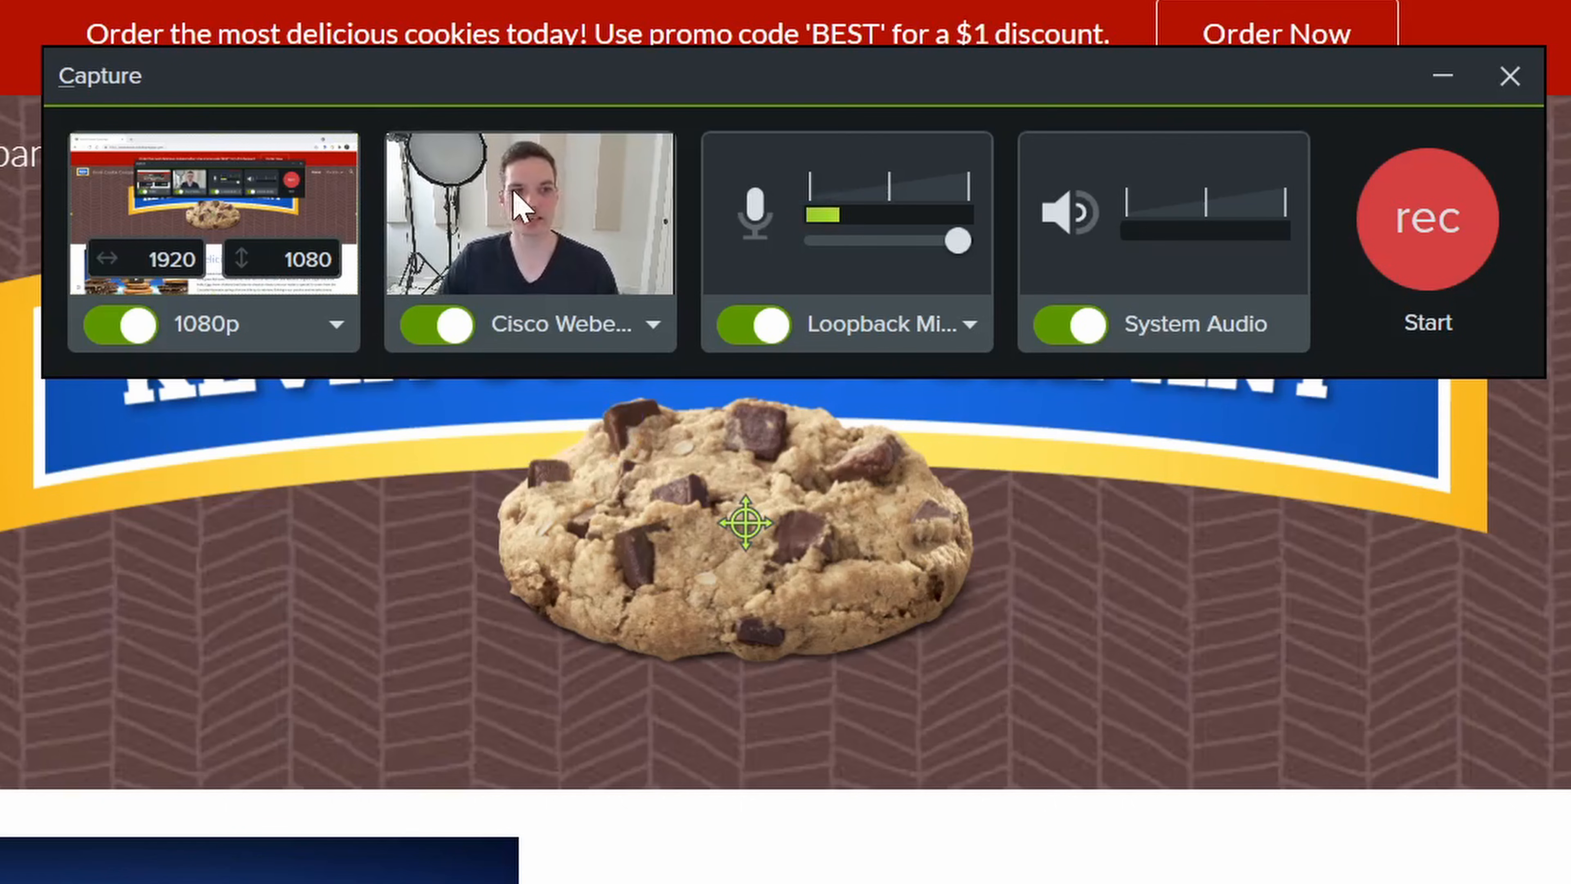
# - Review the available camera and microphone sources for the recording, and switch the webcam off and back on
pyautogui.click(635, 332)
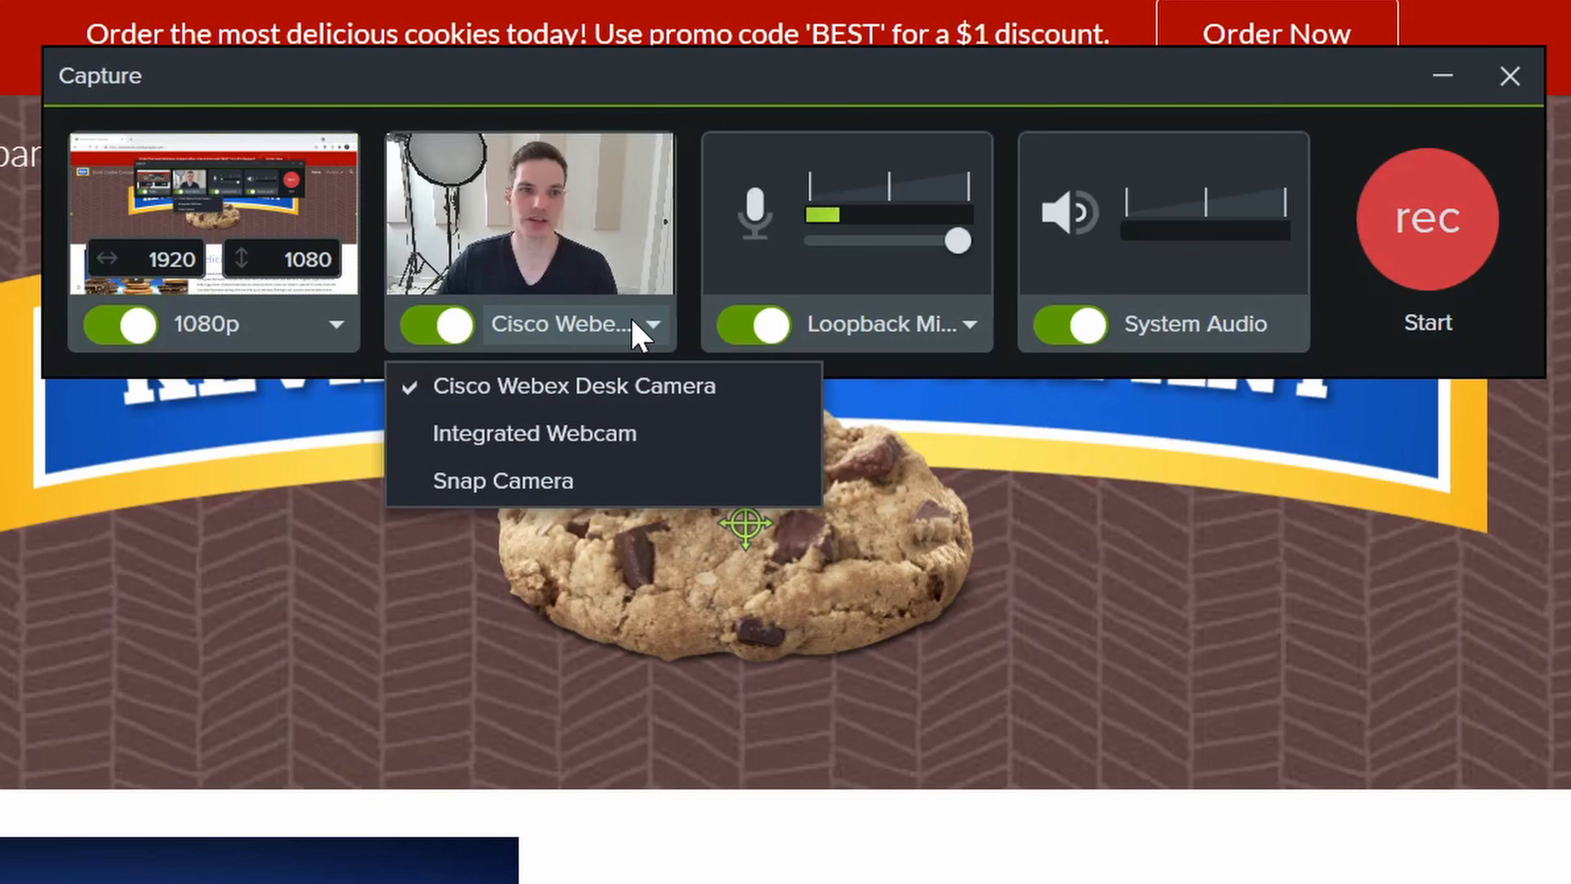
pyautogui.click(664, 25)
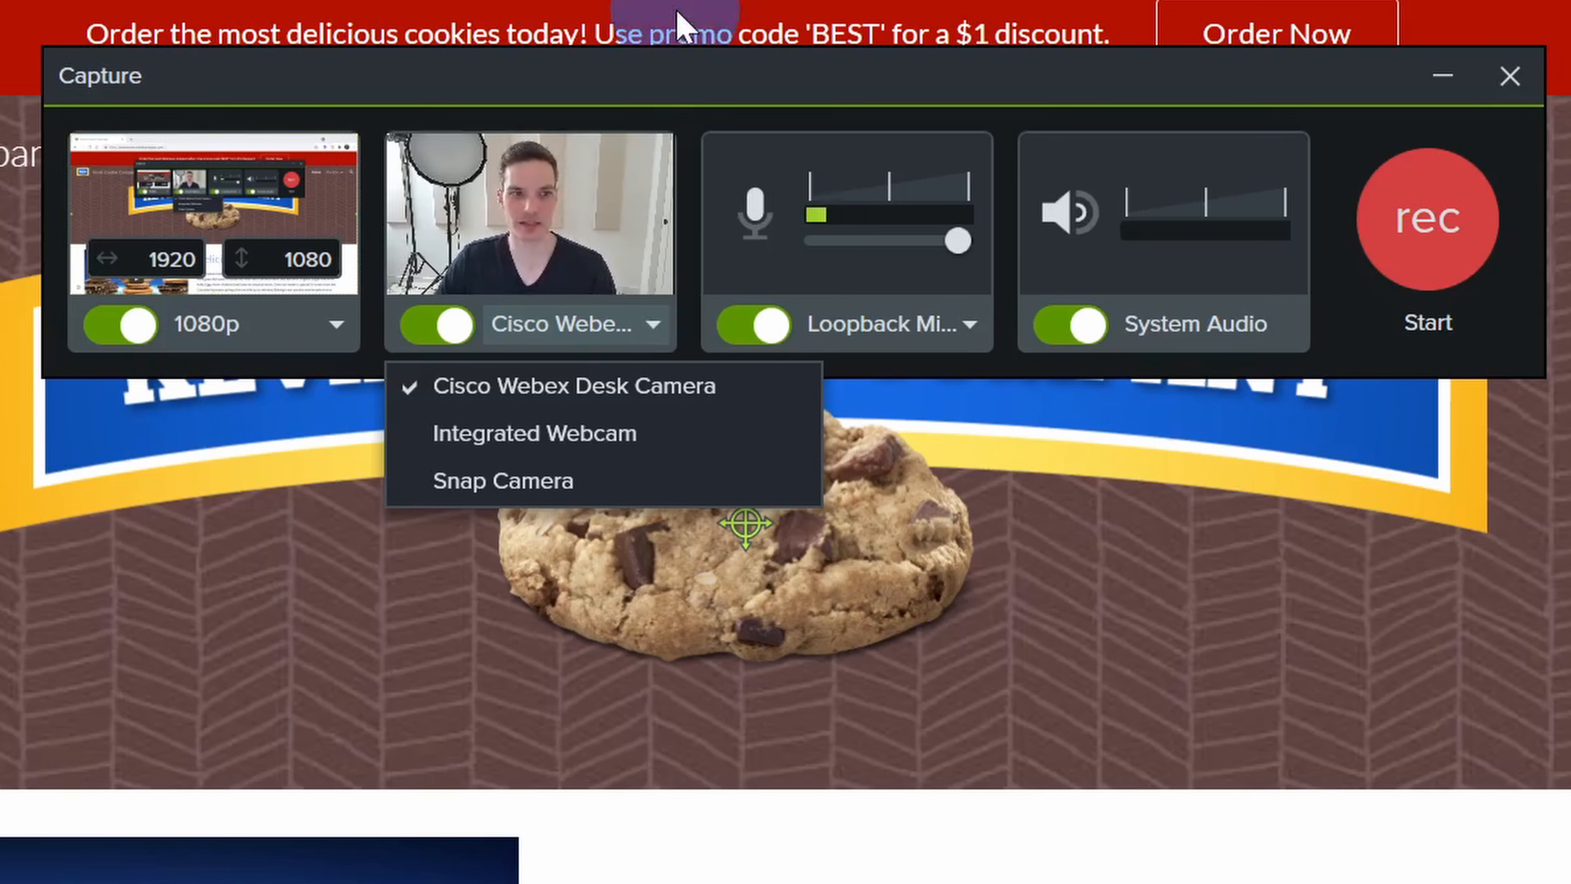
pyautogui.click(457, 322)
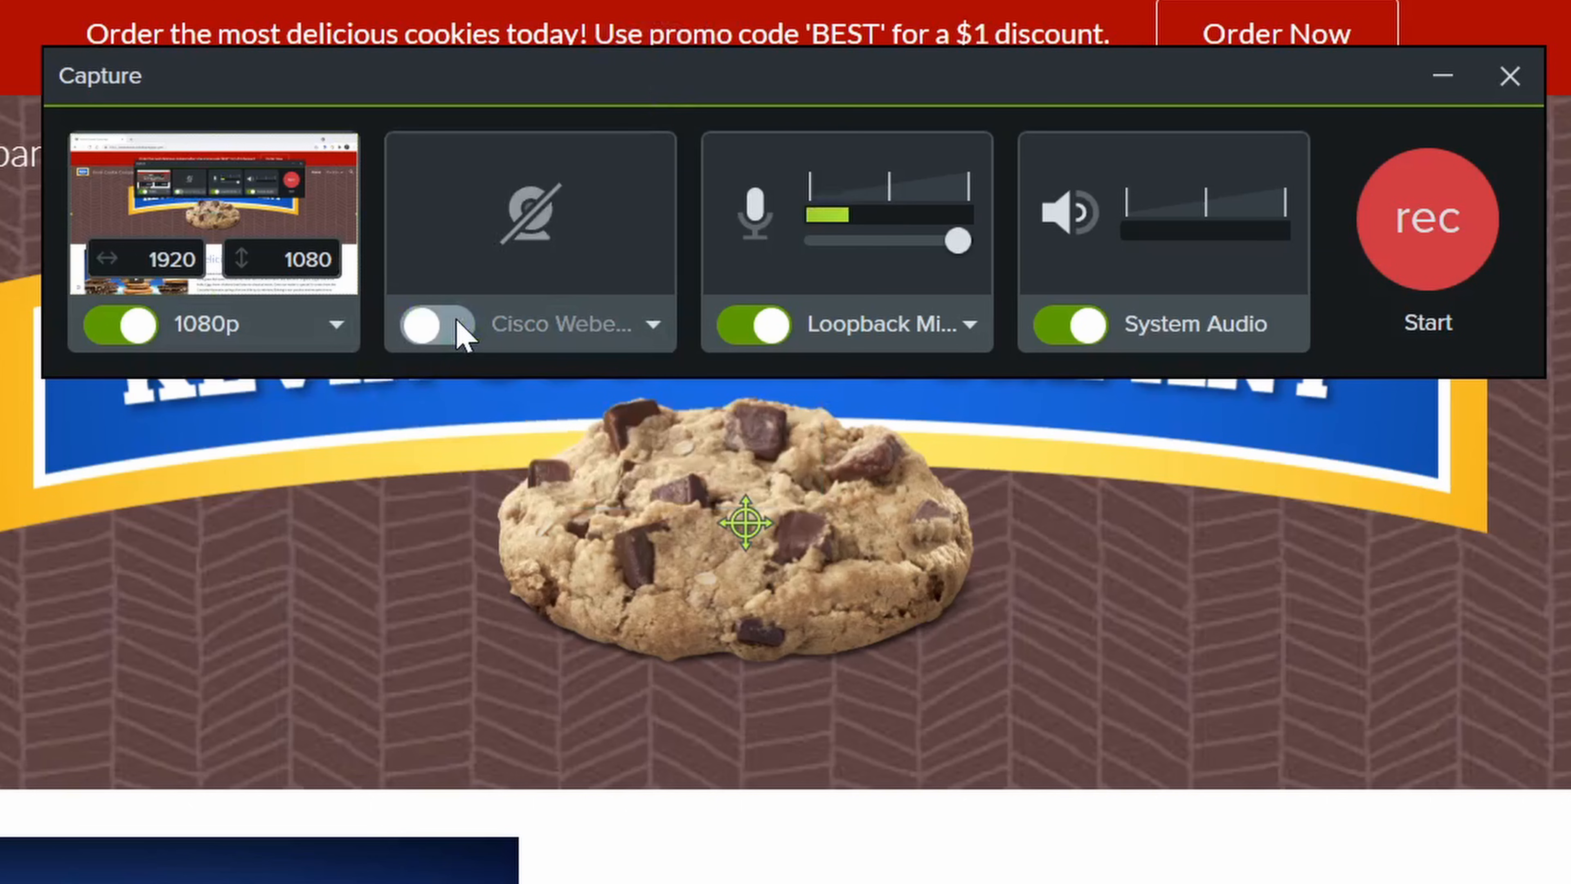
pyautogui.click(458, 323)
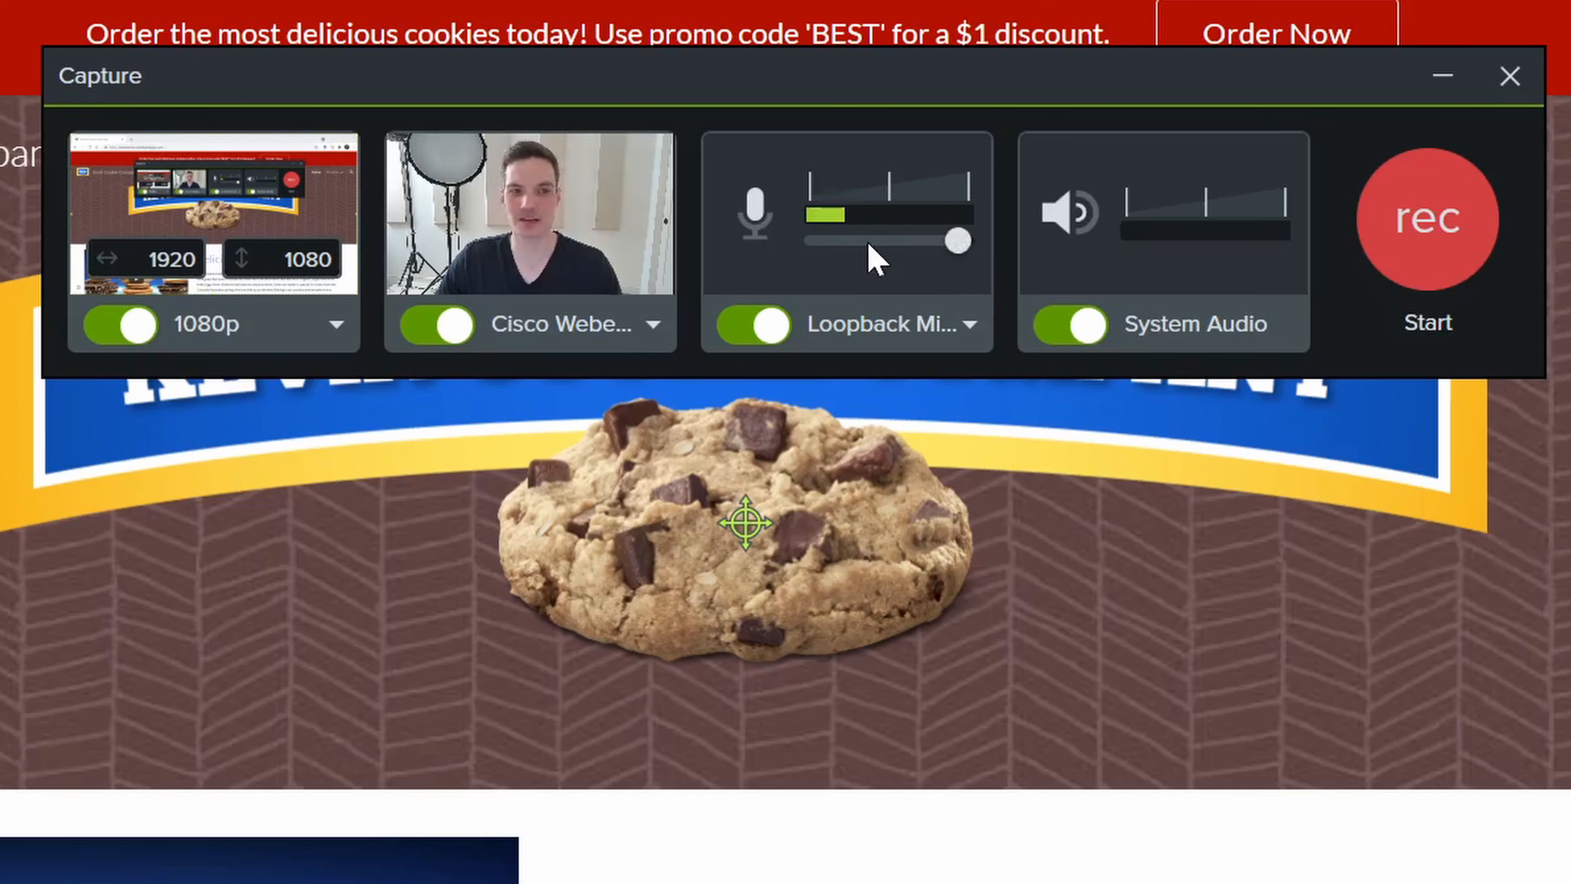
pyautogui.click(926, 339)
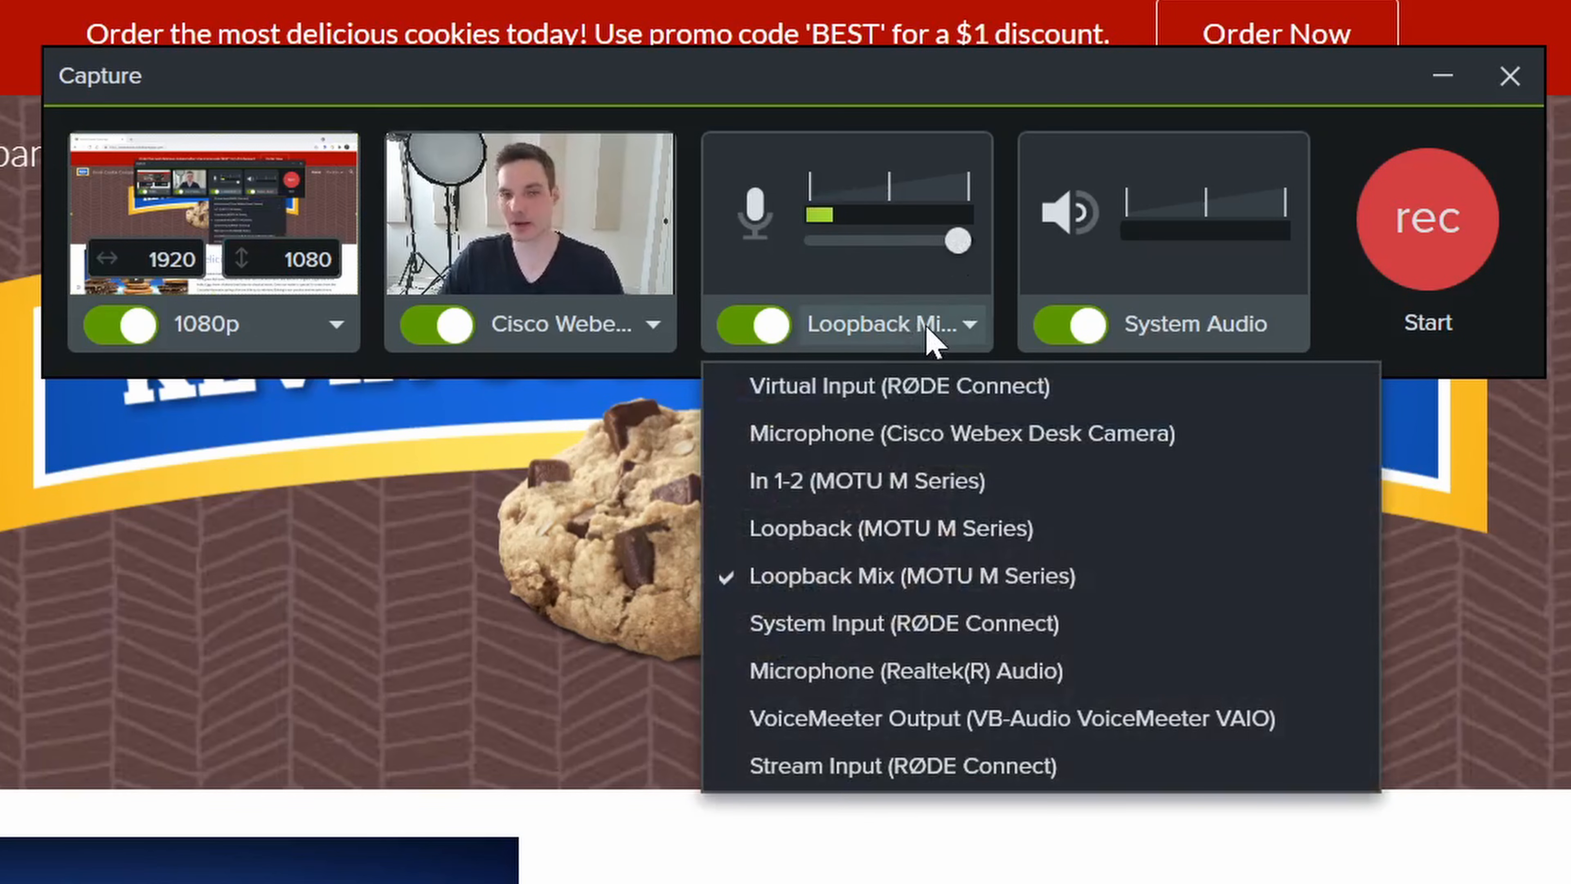
pyautogui.click(928, 337)
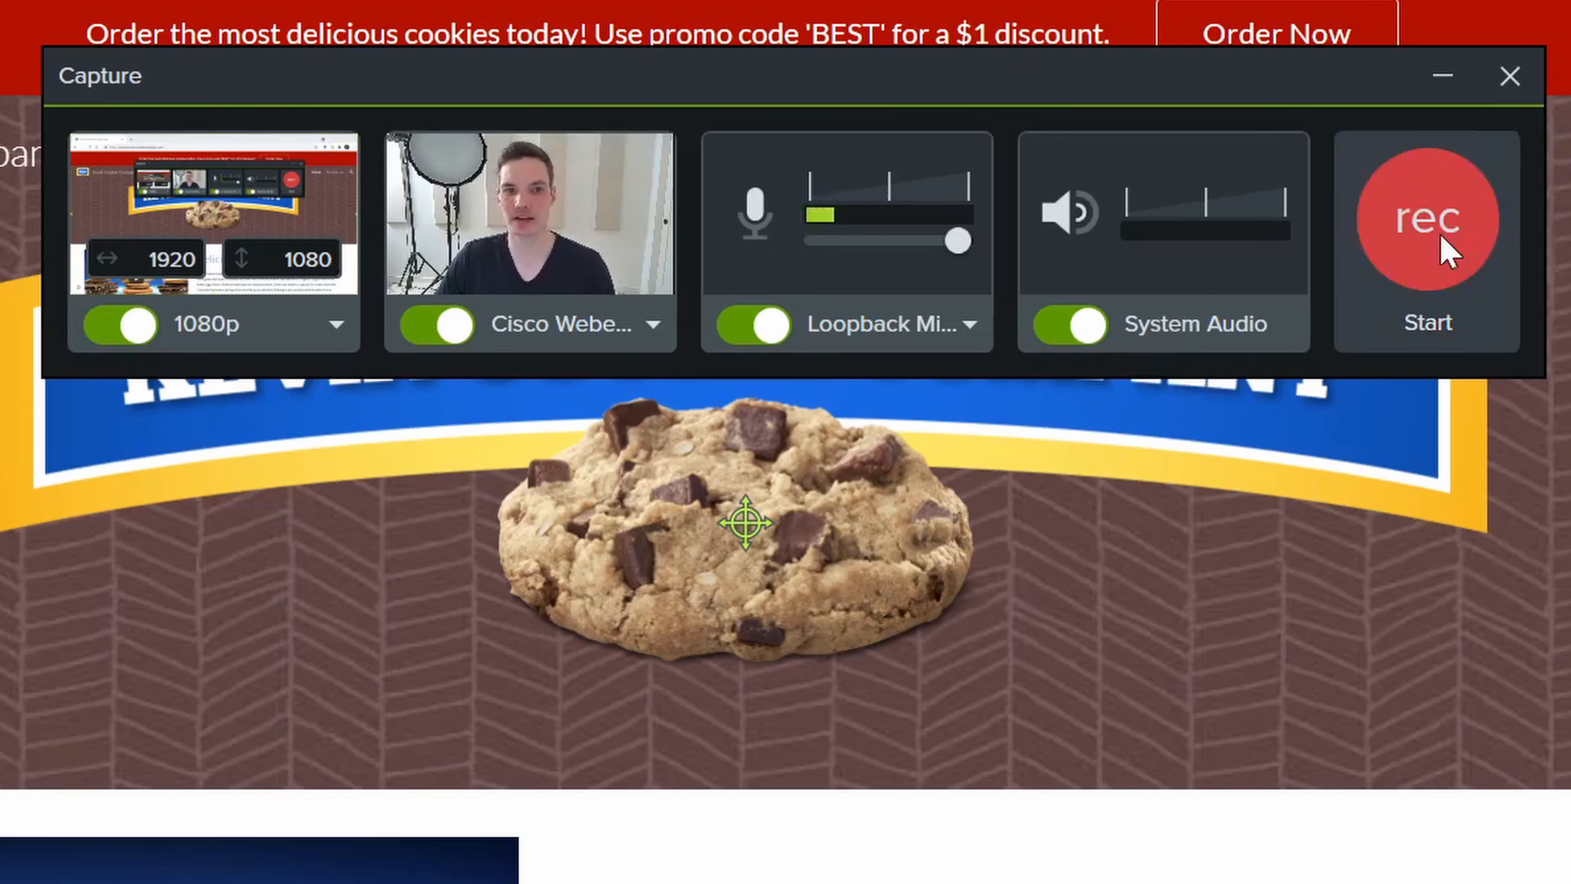
# - Move the capture controls below the recording area so they do not cover the website
pyautogui.moveTo(1216, 95); pyautogui.dragTo(1171, 883)
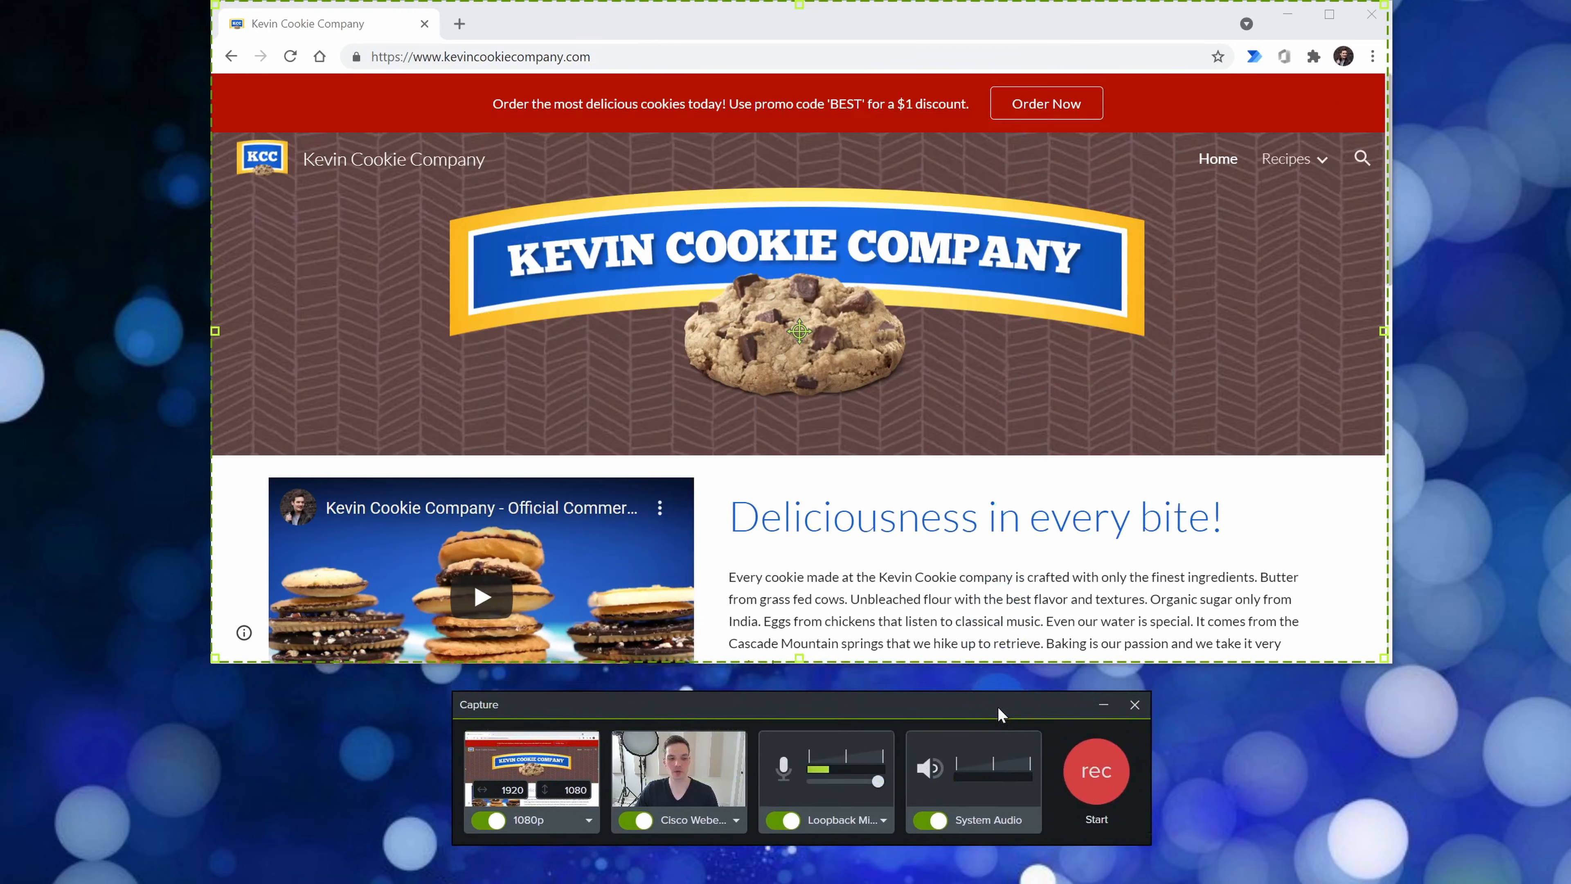
pyautogui.moveTo(998, 706); pyautogui.dragTo(1007, 696)
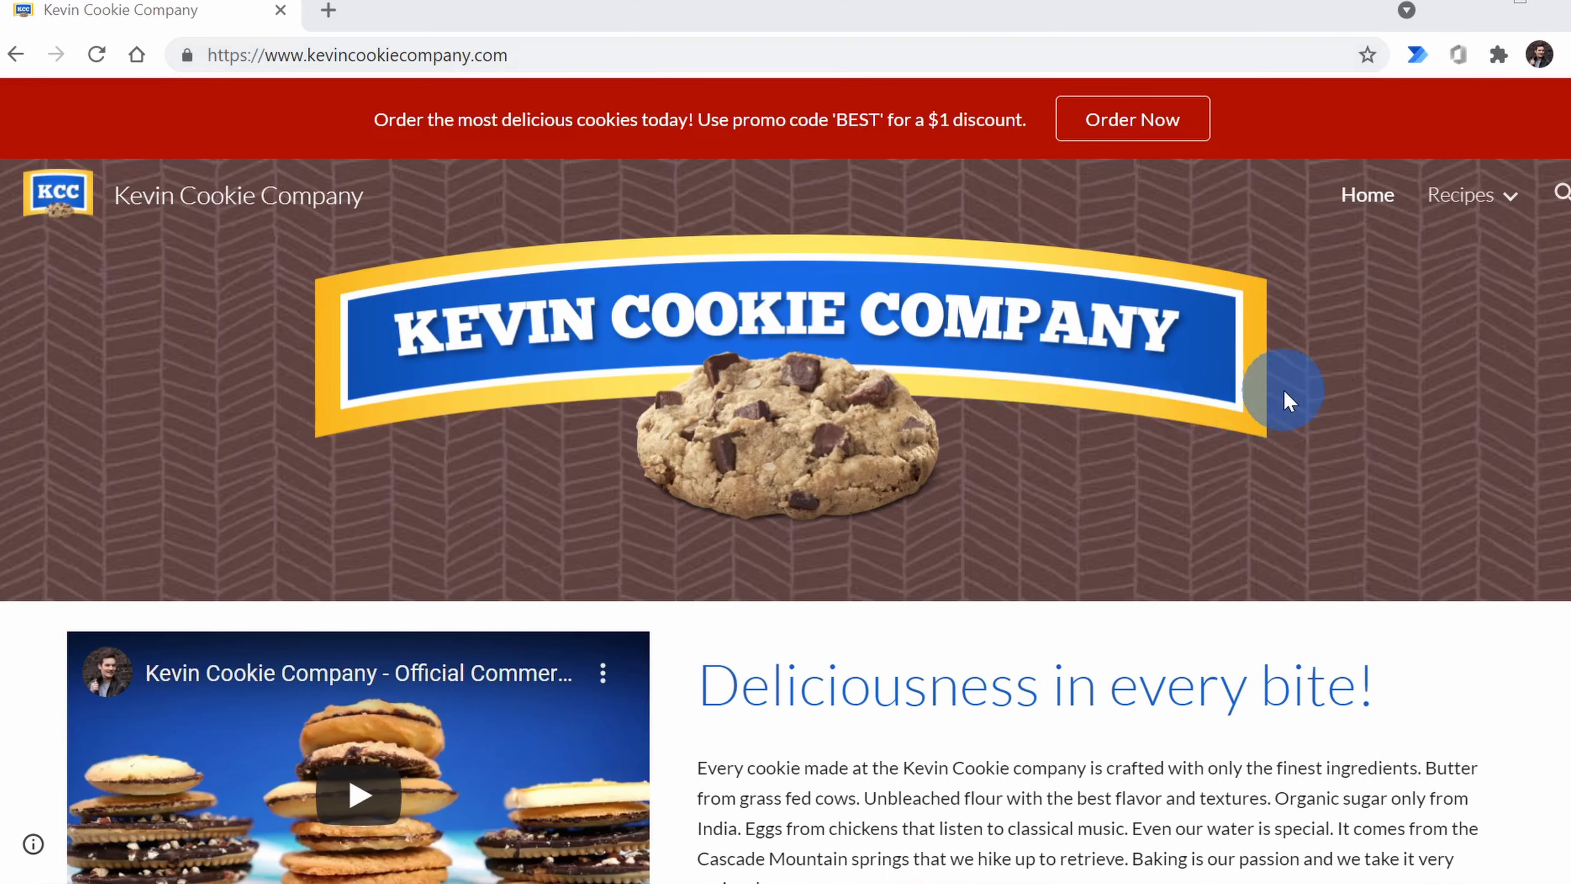
# - Go through the Kevin Cookie Company home page, advancing the cookie photo carousel by three images
pyautogui.scroll(-12, 1293, 350)
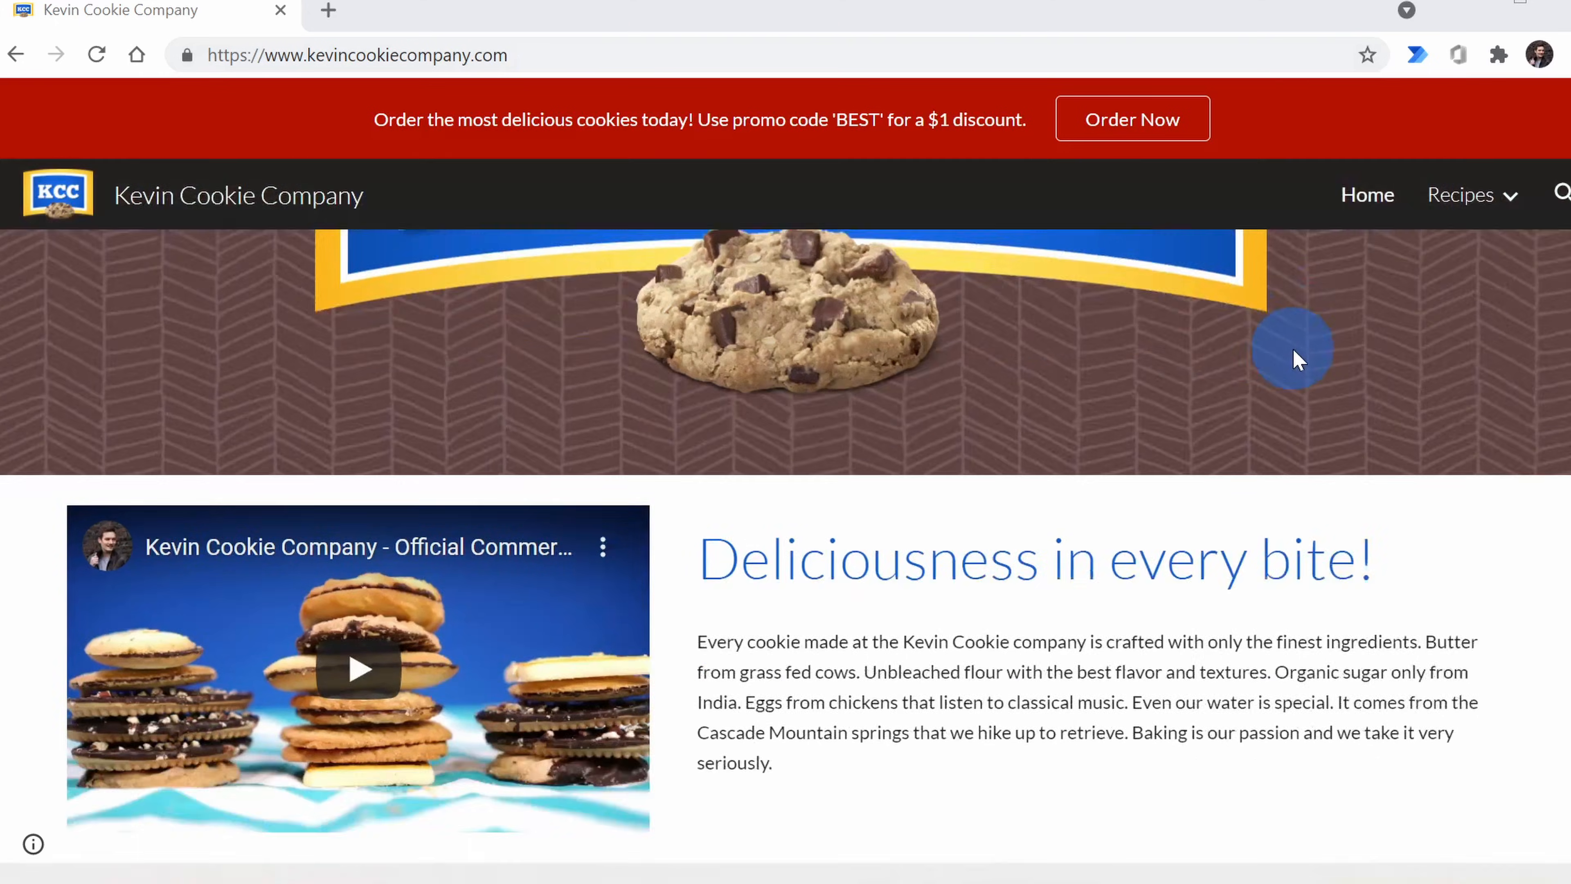
pyautogui.scroll(-5, 1299, 354)
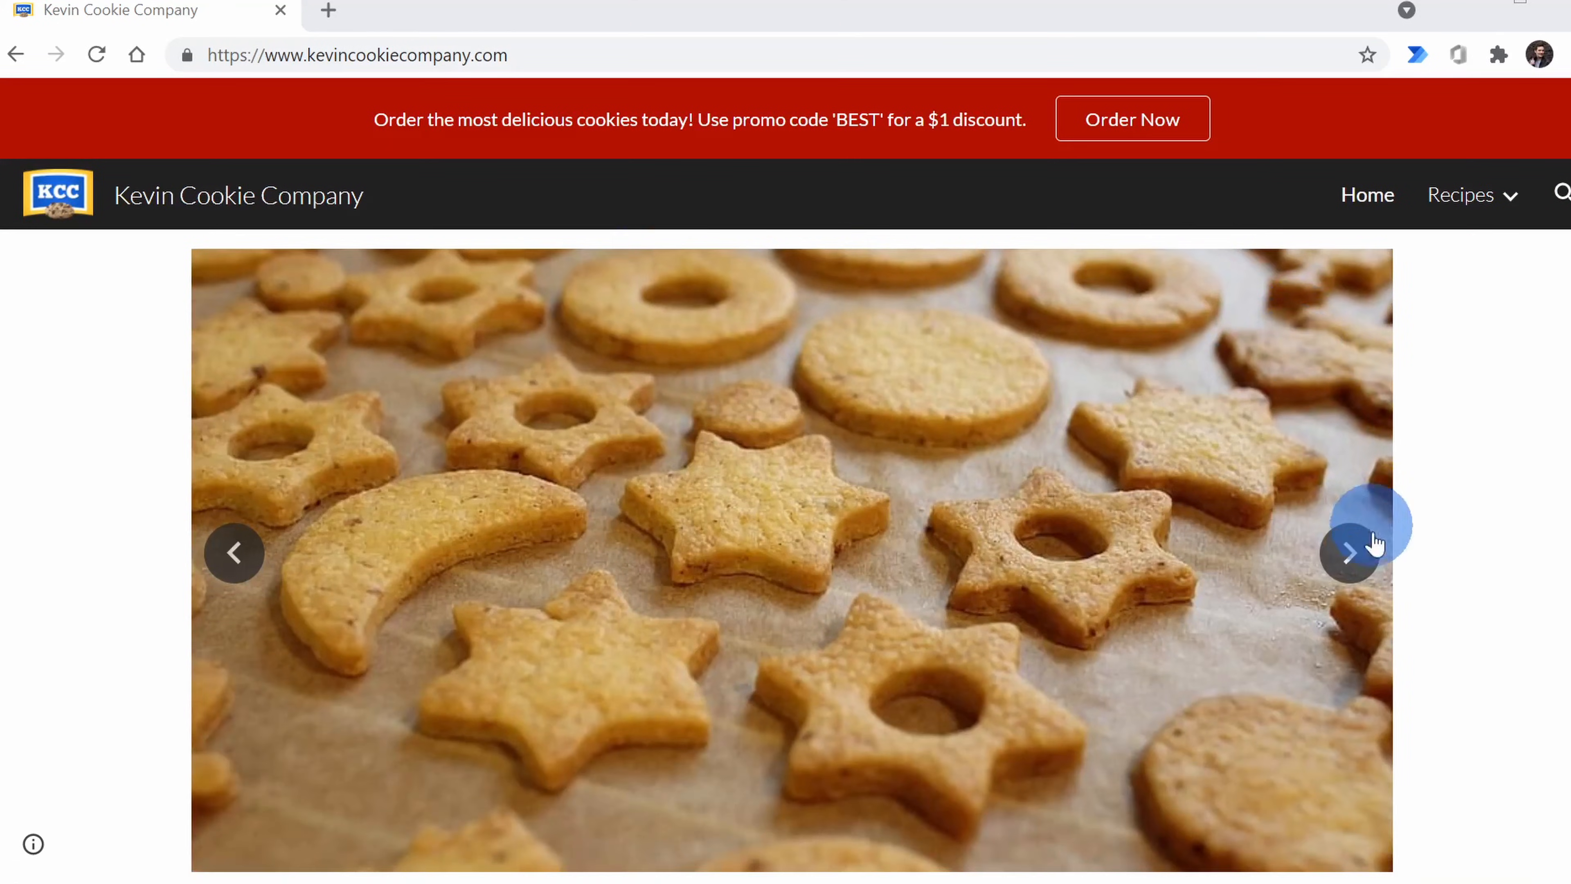
pyautogui.click(1352, 557)
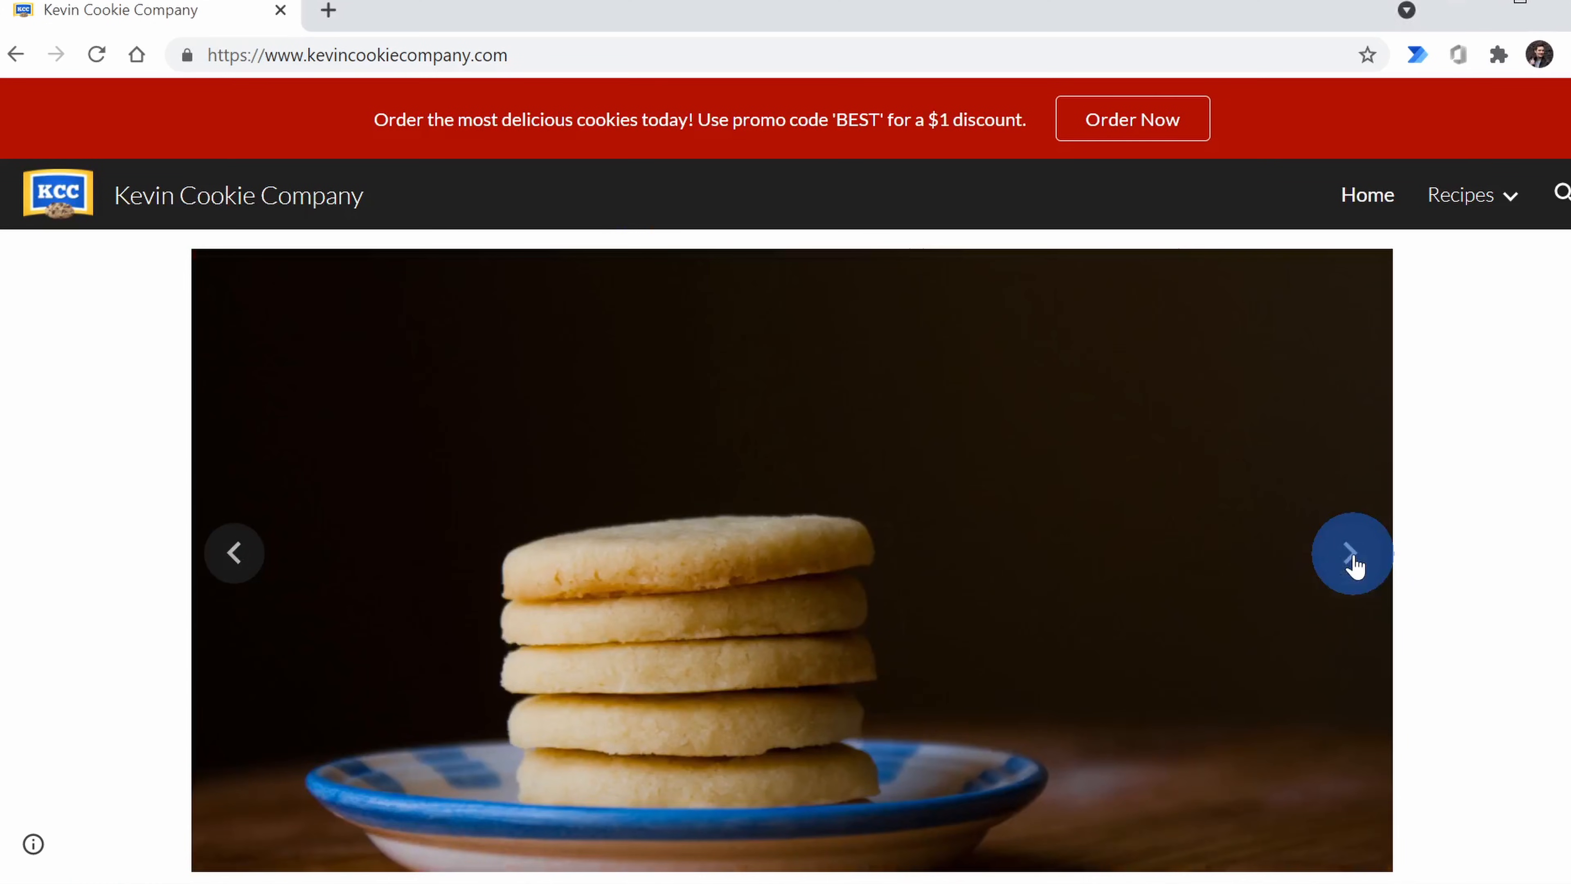
pyautogui.click(1352, 557)
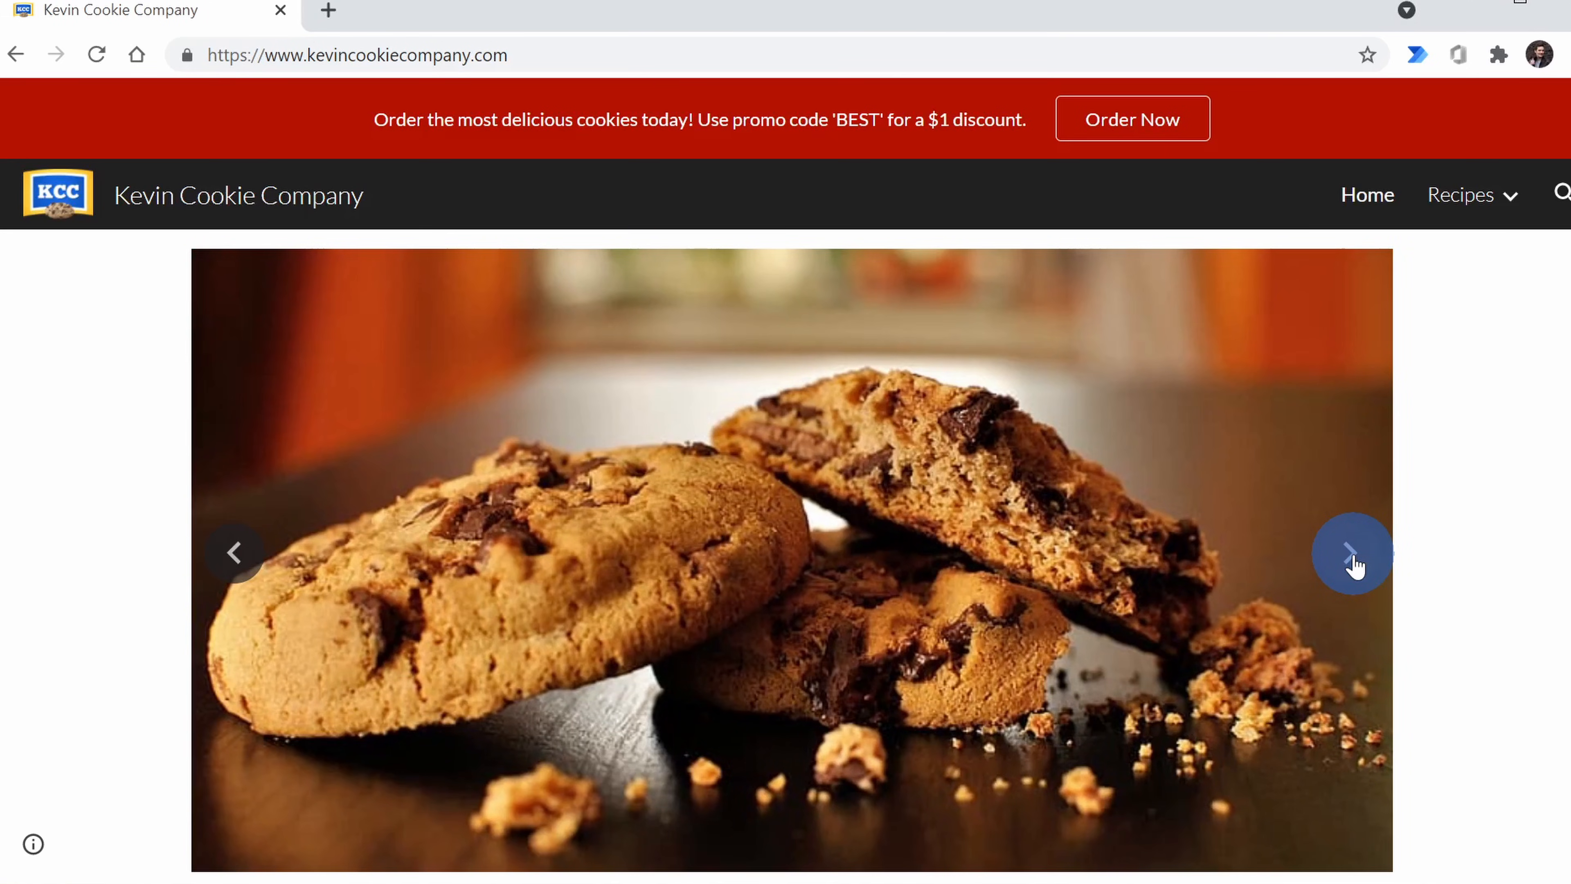
pyautogui.click(1352, 556)
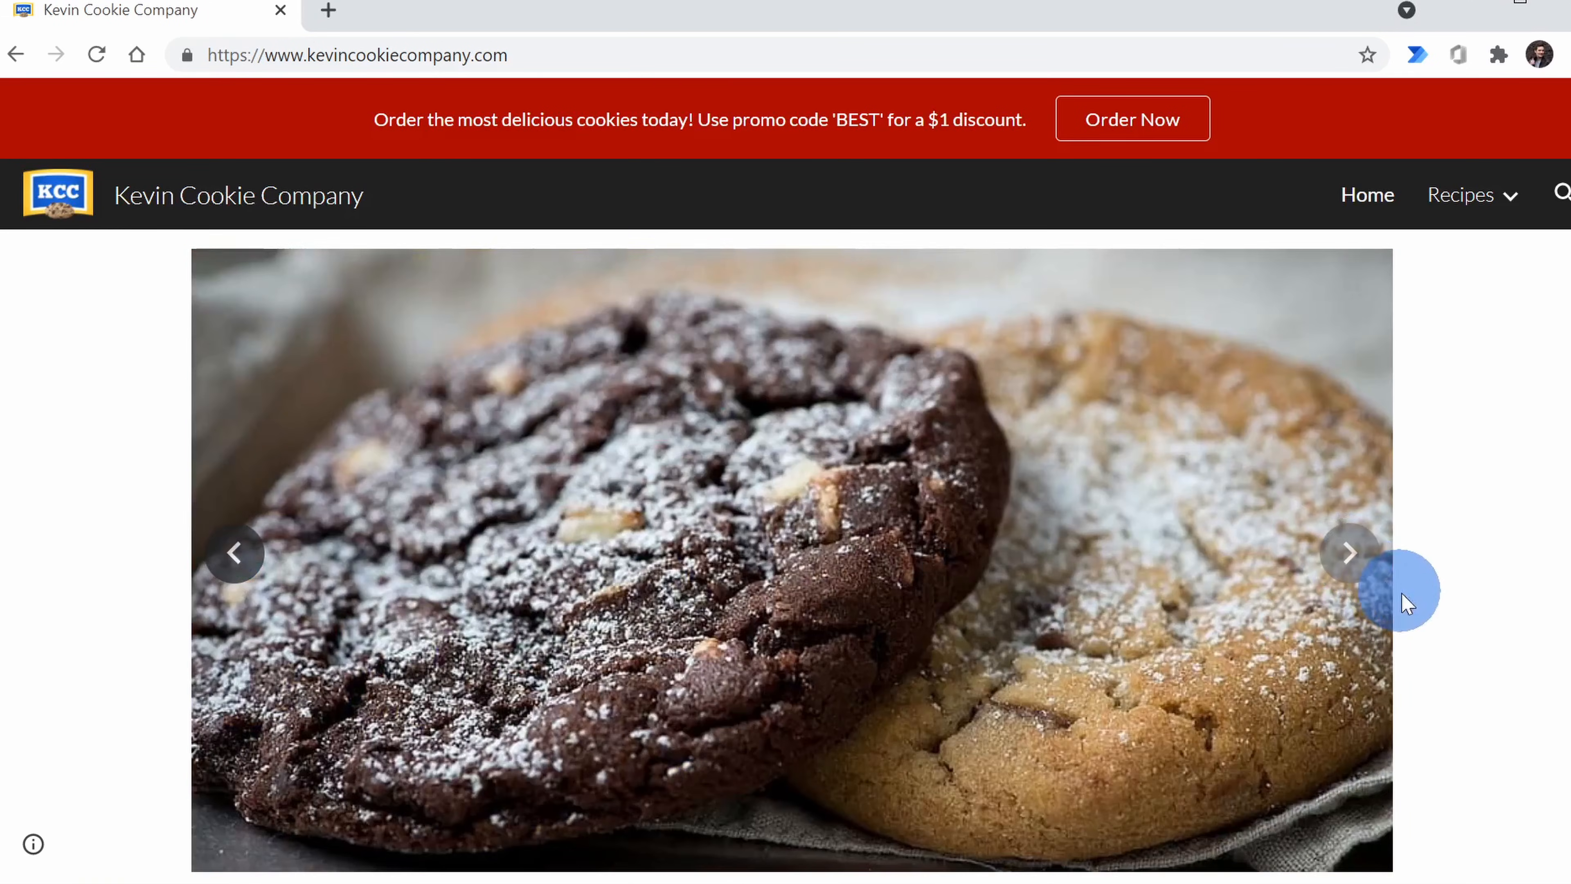
pyautogui.scroll(1, 1435, 610)
pyautogui.scroll(-10, 1438, 614)
pyautogui.scroll(4, 1441, 616)
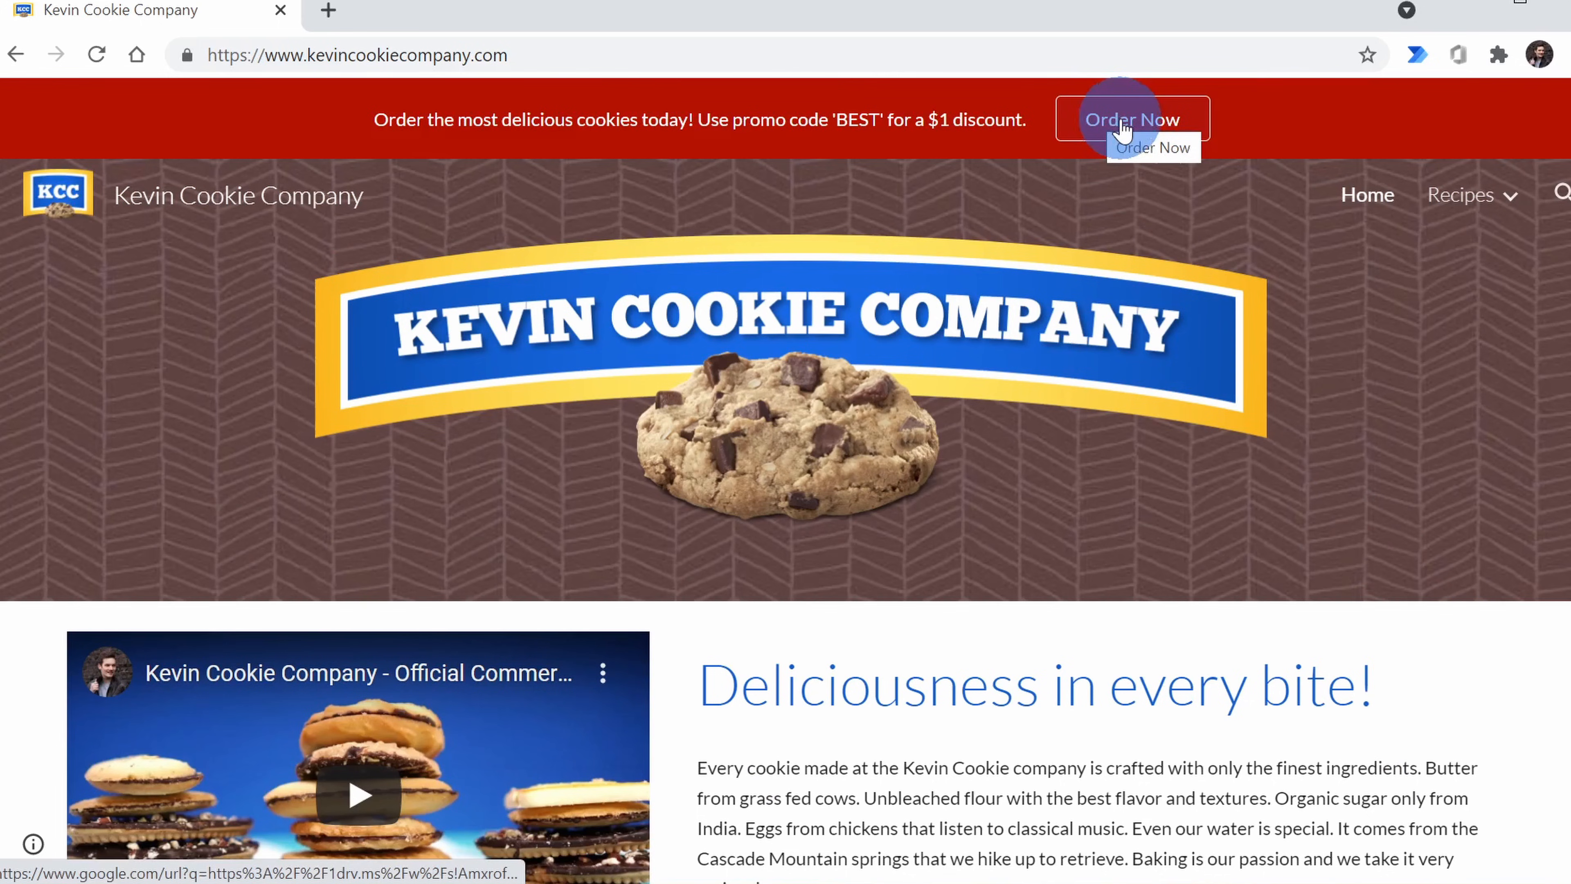
# - Open the cookie order form from the home page, go through its fields down to the terms, and finish the recording
pyautogui.click(1175, 118)
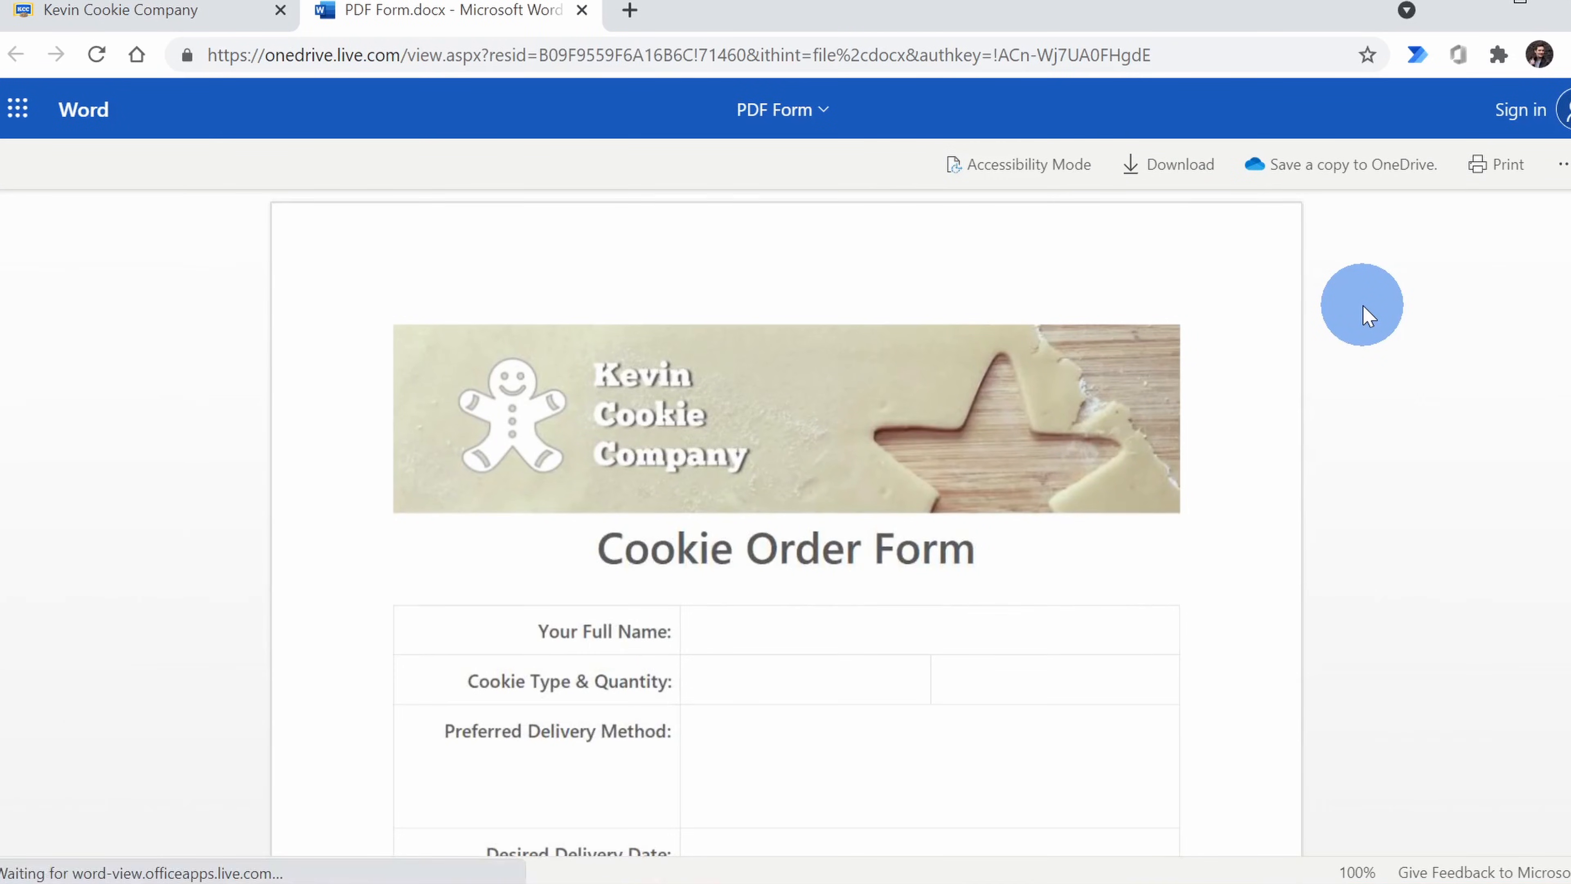
pyautogui.scroll(-3, 1368, 315)
pyautogui.scroll(-3, 1368, 315)
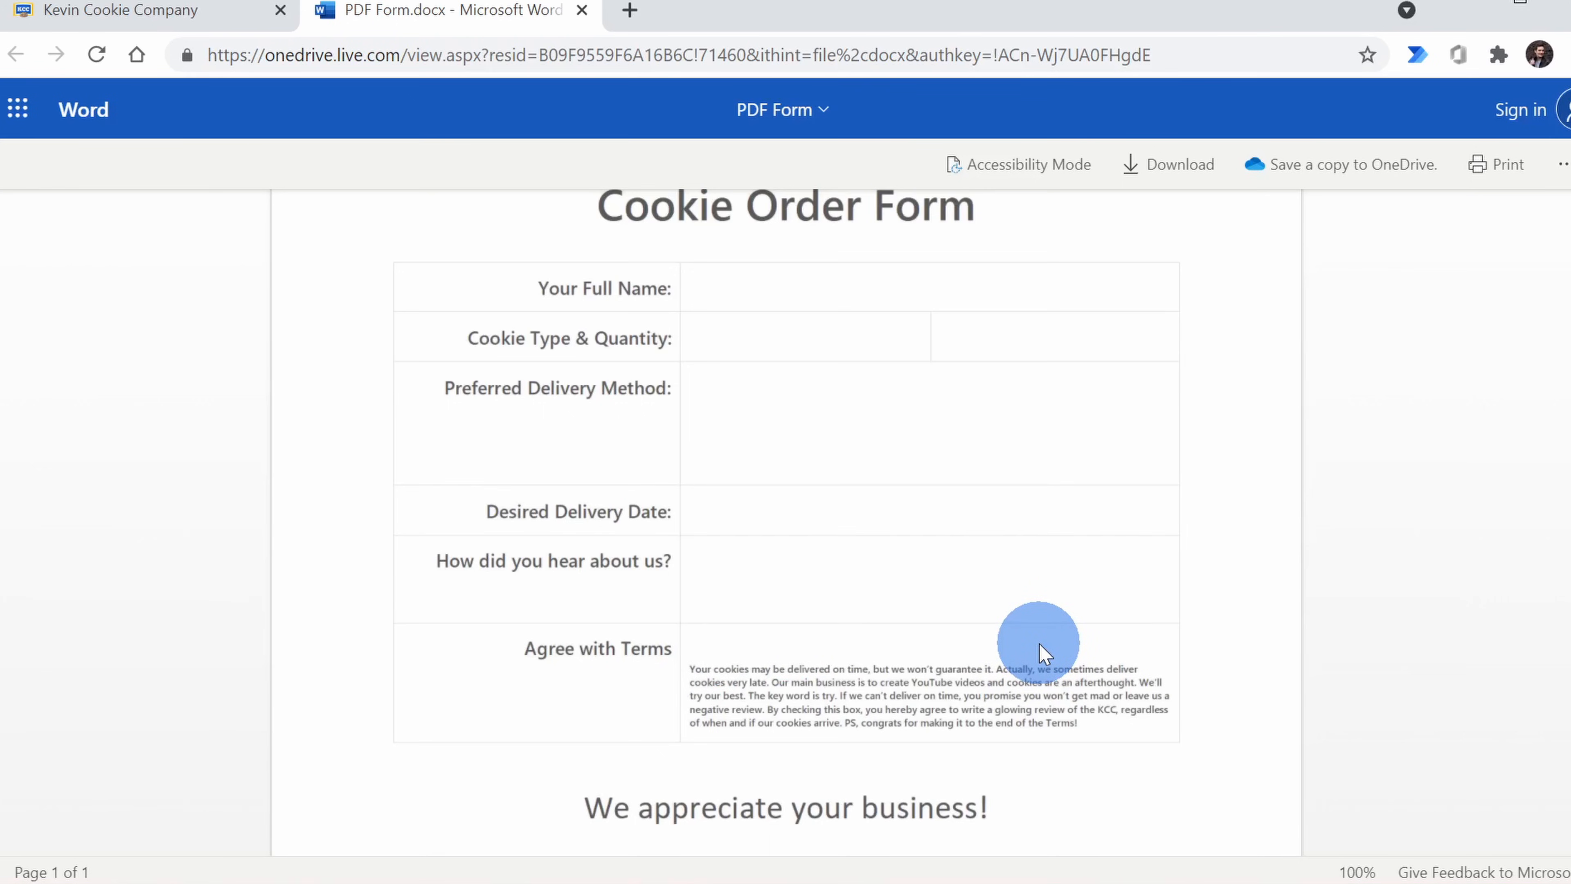
pyautogui.click(1445, 810)
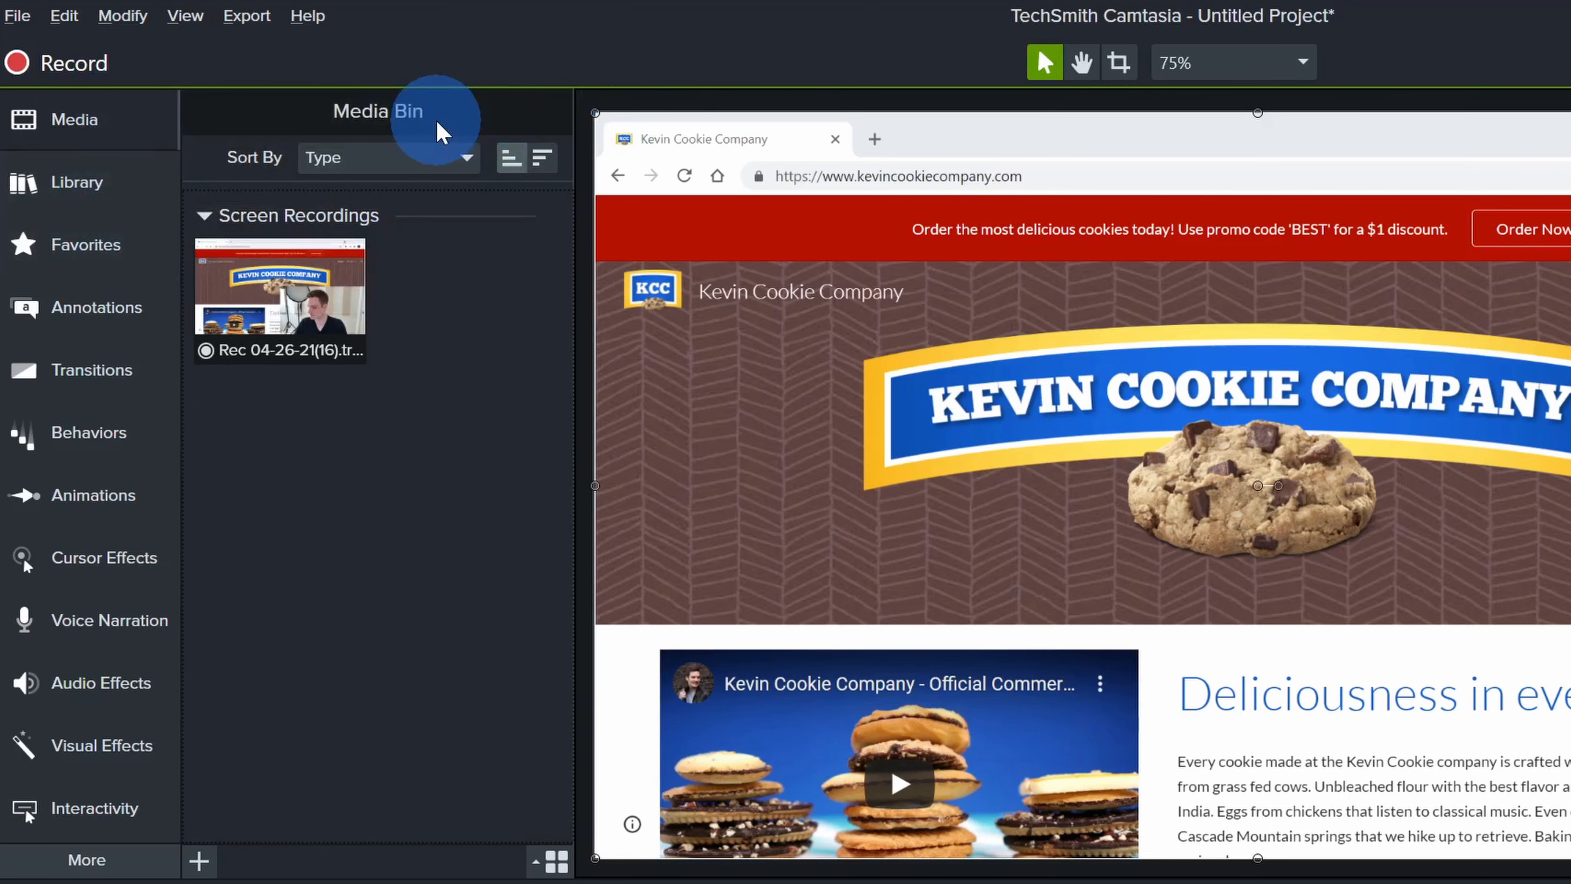
# - Inspect the screen recording's details in the Media Bin and view the available media import options
pyautogui.click(346, 284)
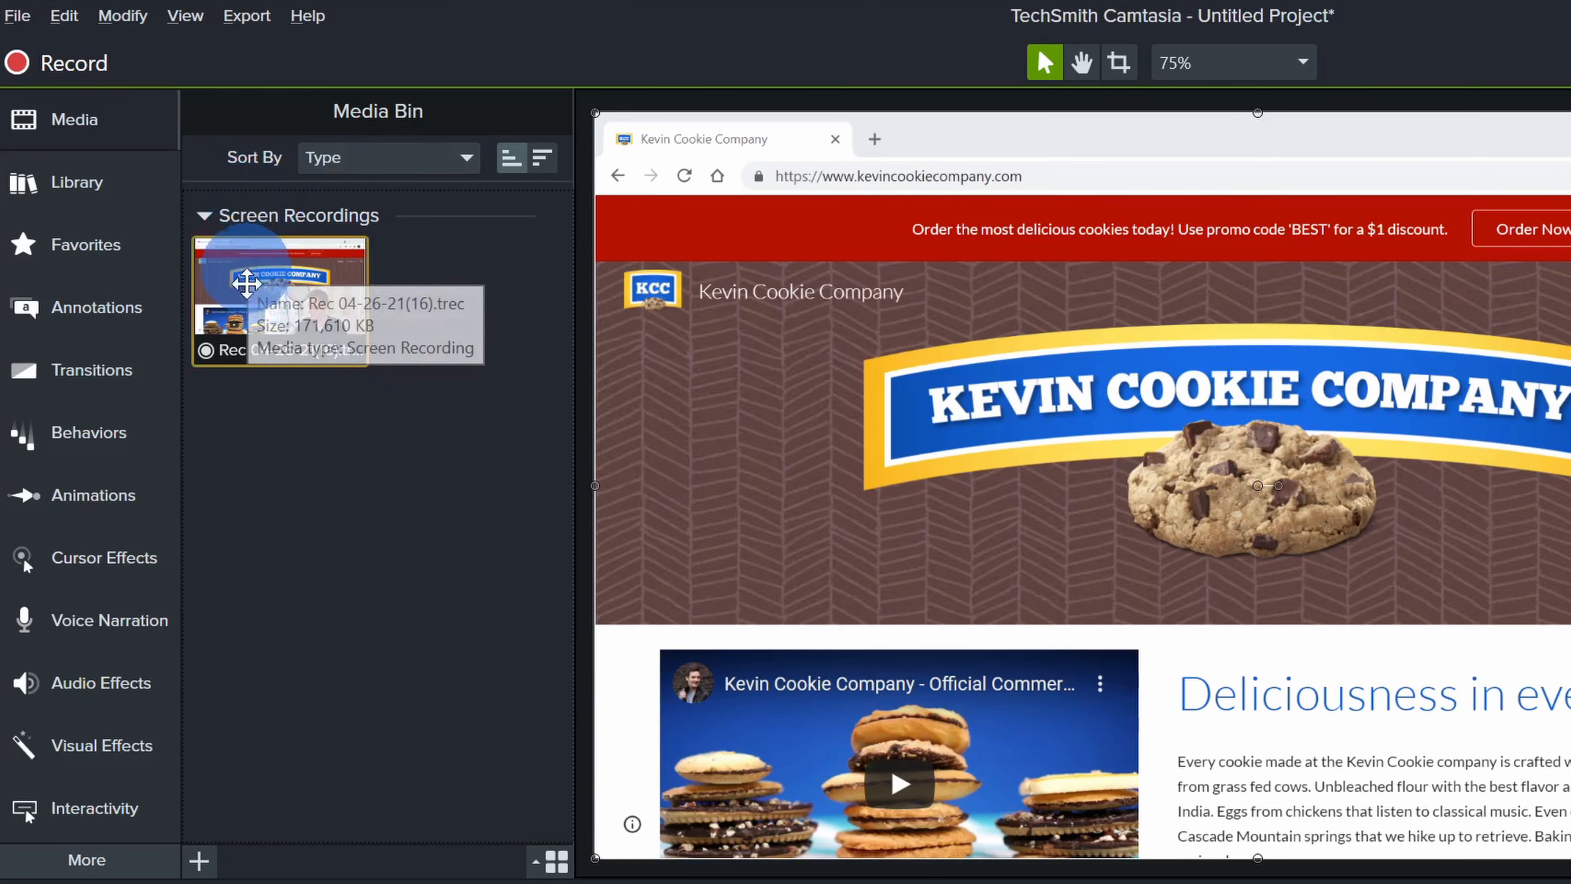
pyautogui.click(444, 552)
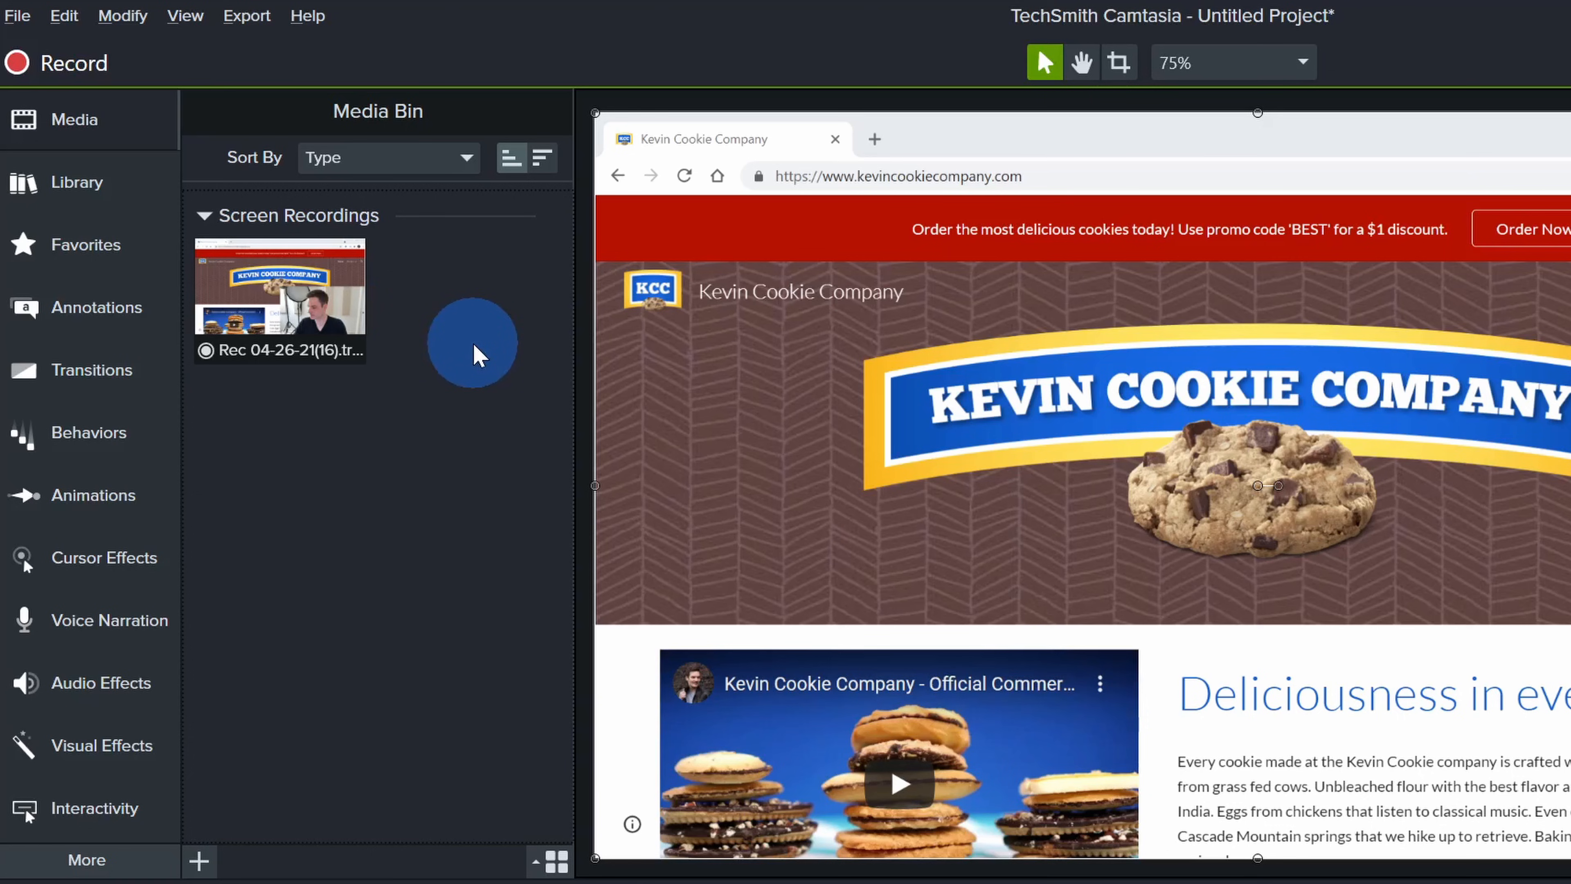
pyautogui.rightClick(475, 345)
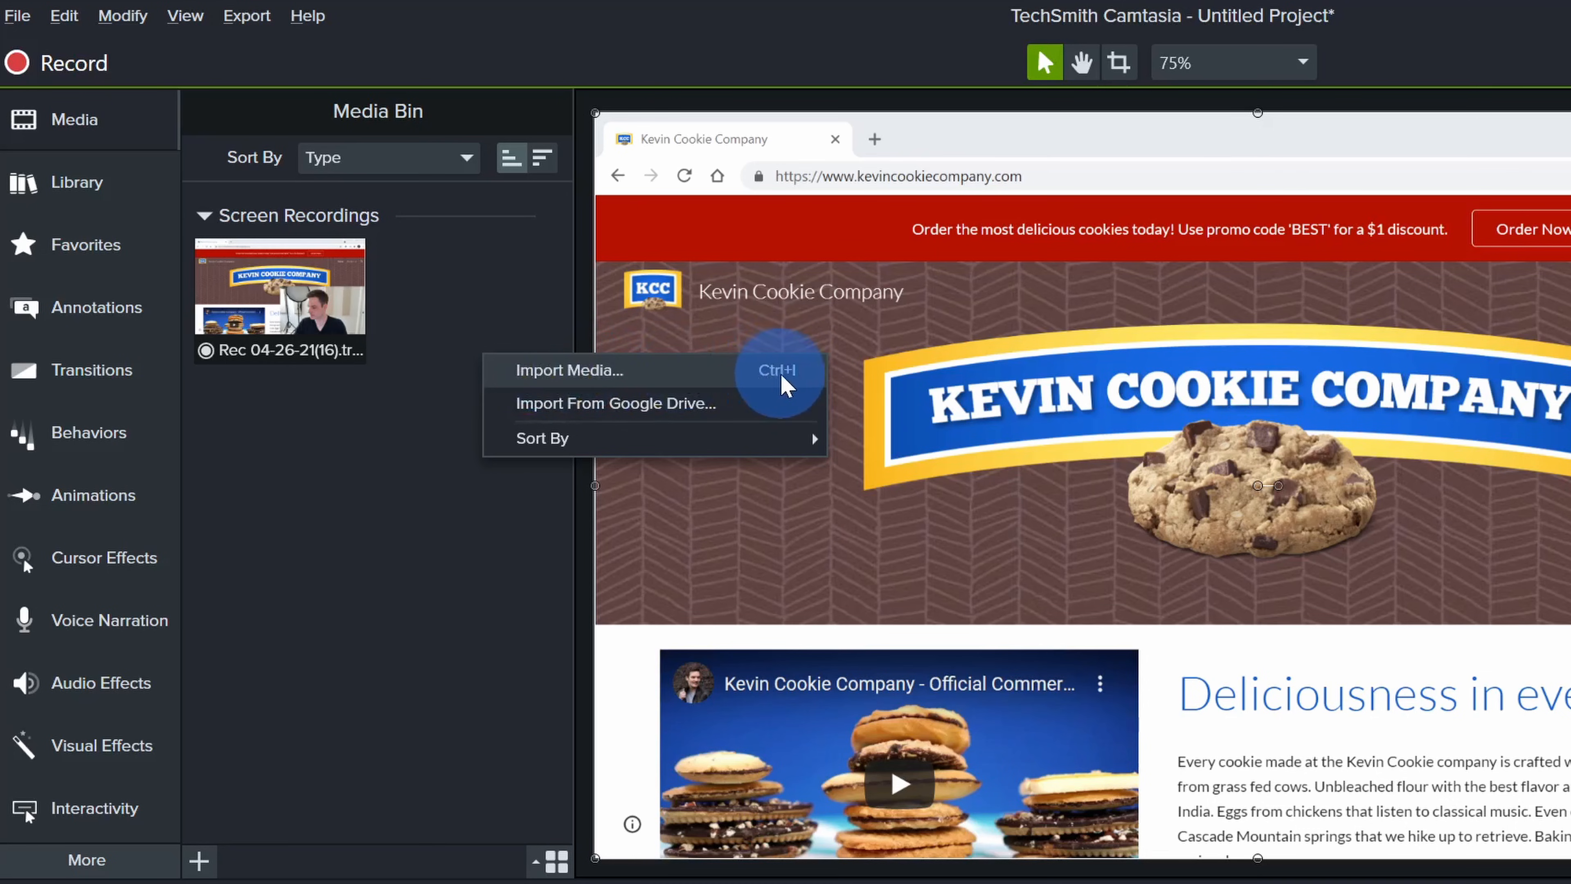
pyautogui.click(473, 309)
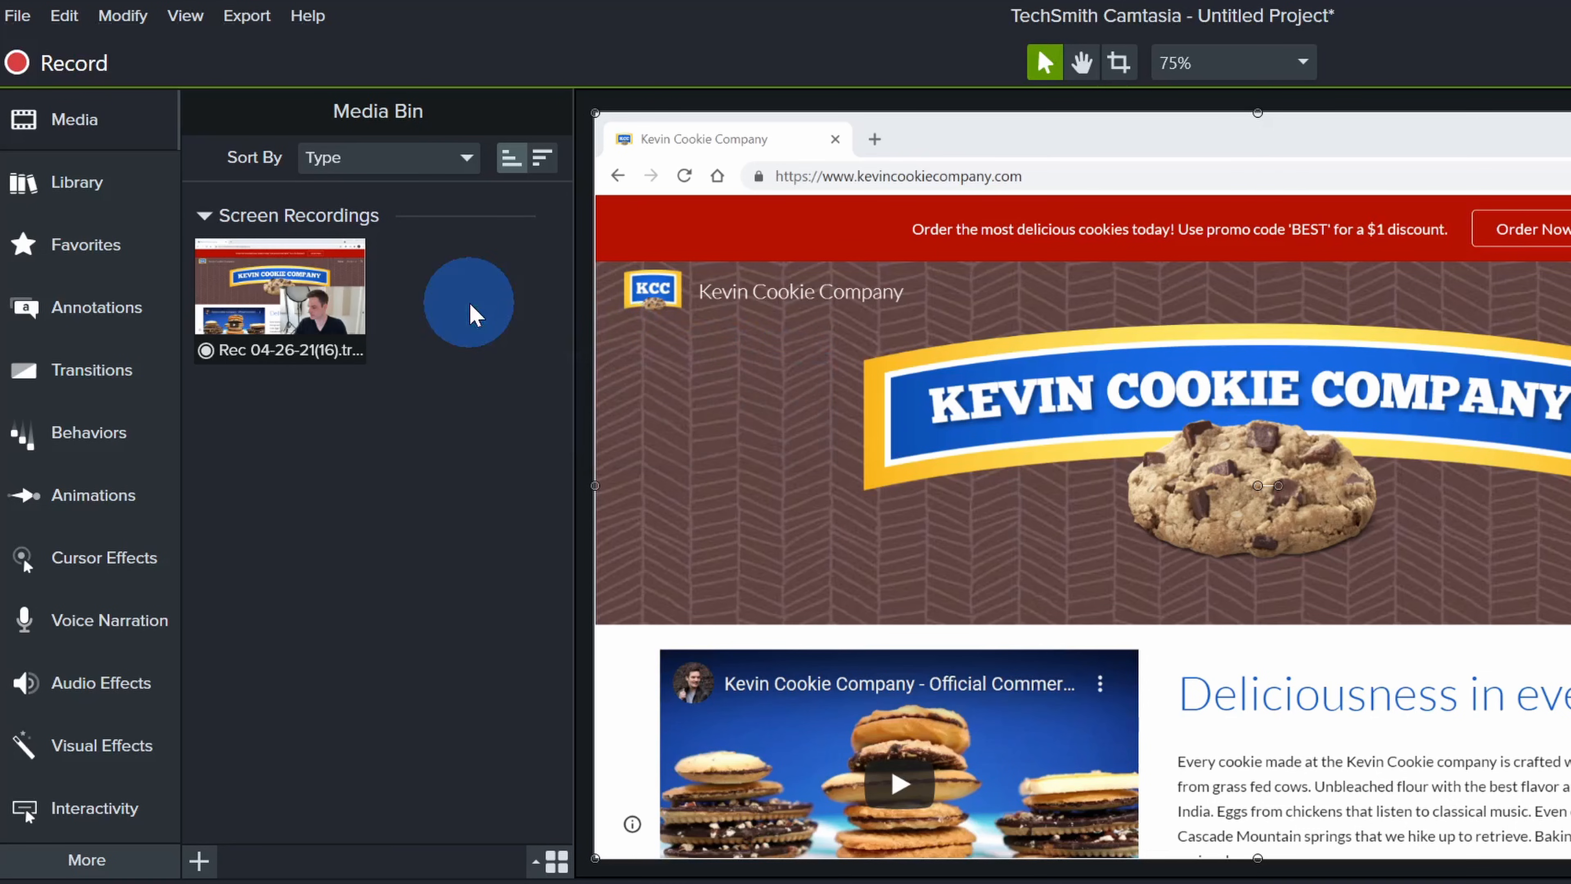
# - Import the 12 End Logo video, the Corndogs in Santa Monica music and the KCC Logo image from the Camtasia 2021 folder into the Media Bin
pyautogui.click(211, 866)
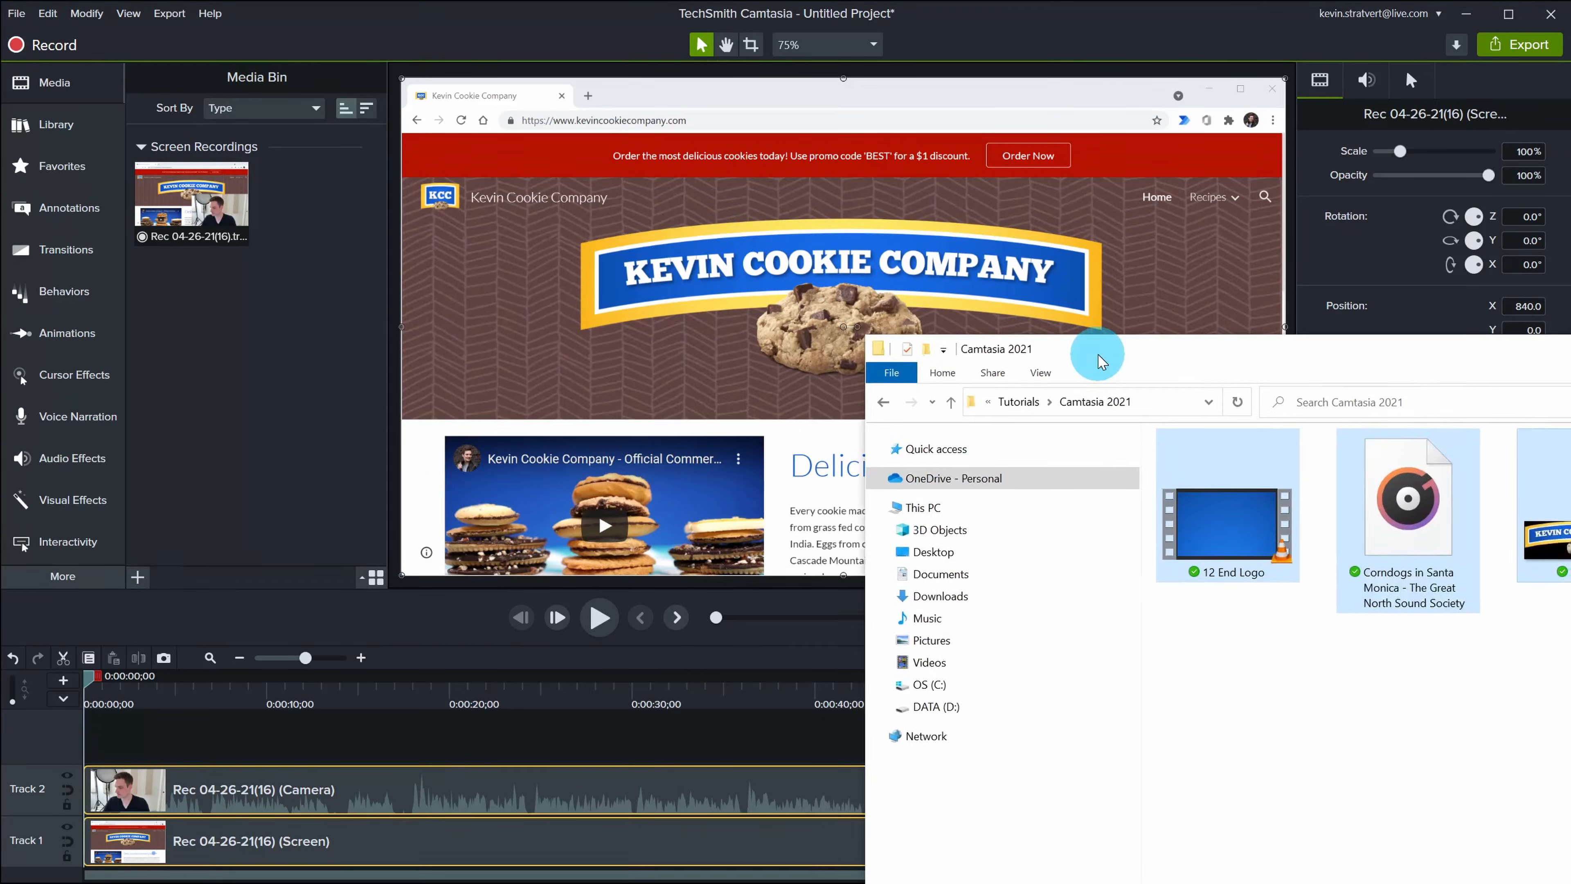
pyautogui.moveTo(1104, 351); pyautogui.dragTo(752, 291)
pyautogui.moveTo(1211, 470); pyautogui.dragTo(1212, 470)
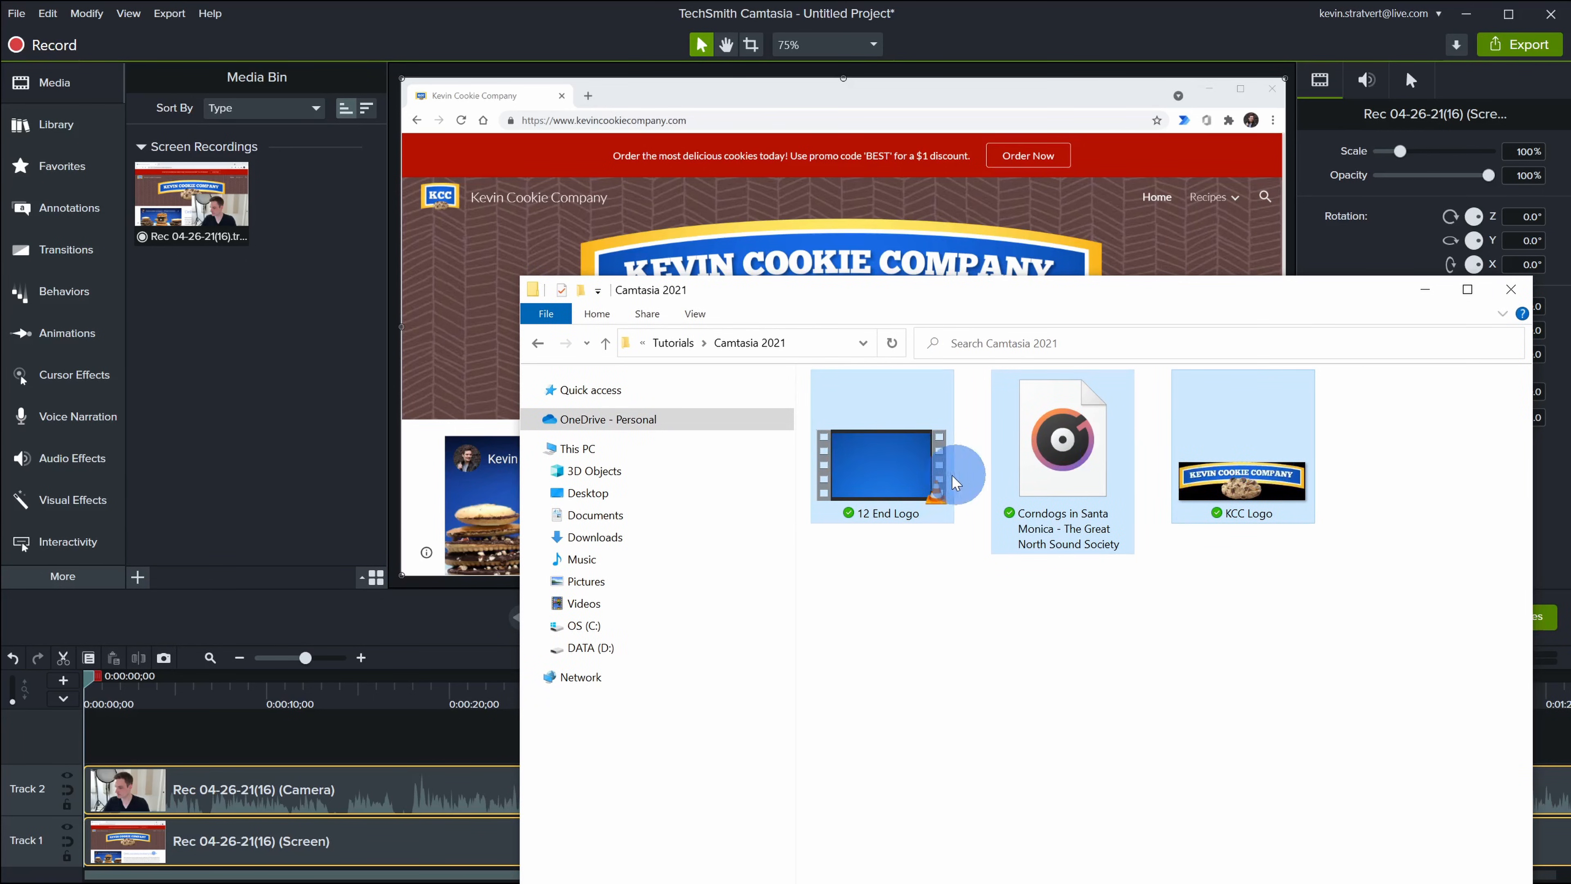
pyautogui.moveTo(905, 462); pyautogui.dragTo(210, 323)
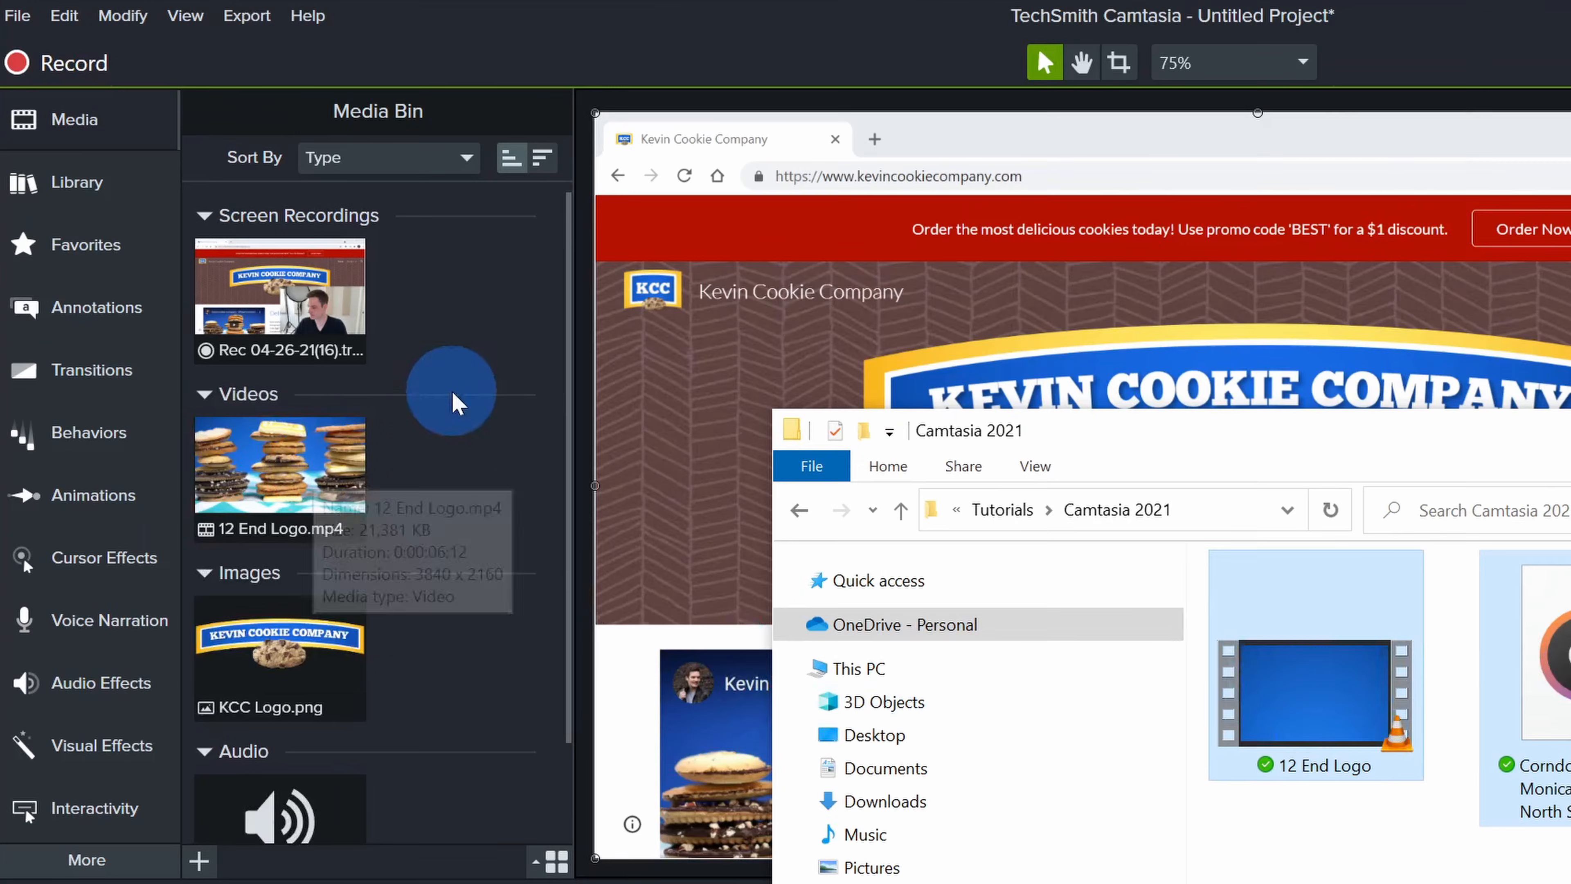
# - Look through the imported media by type, and view the Media Bin's sort criteria and sort order options
pyautogui.click(304, 263)
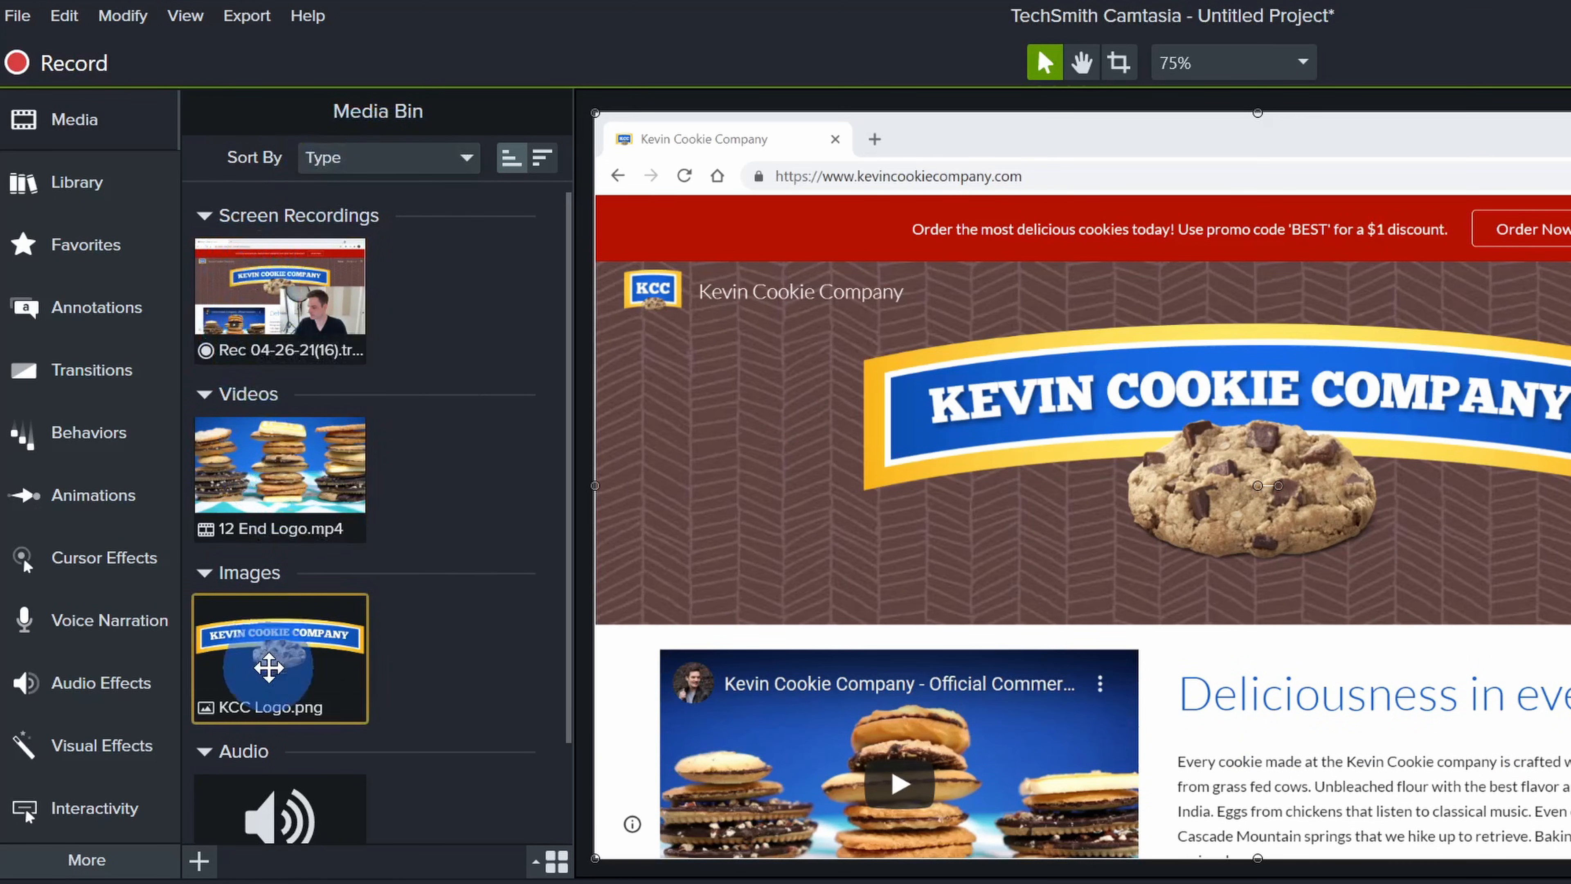
pyautogui.scroll(-2, 272, 680)
pyautogui.scroll(2, 273, 752)
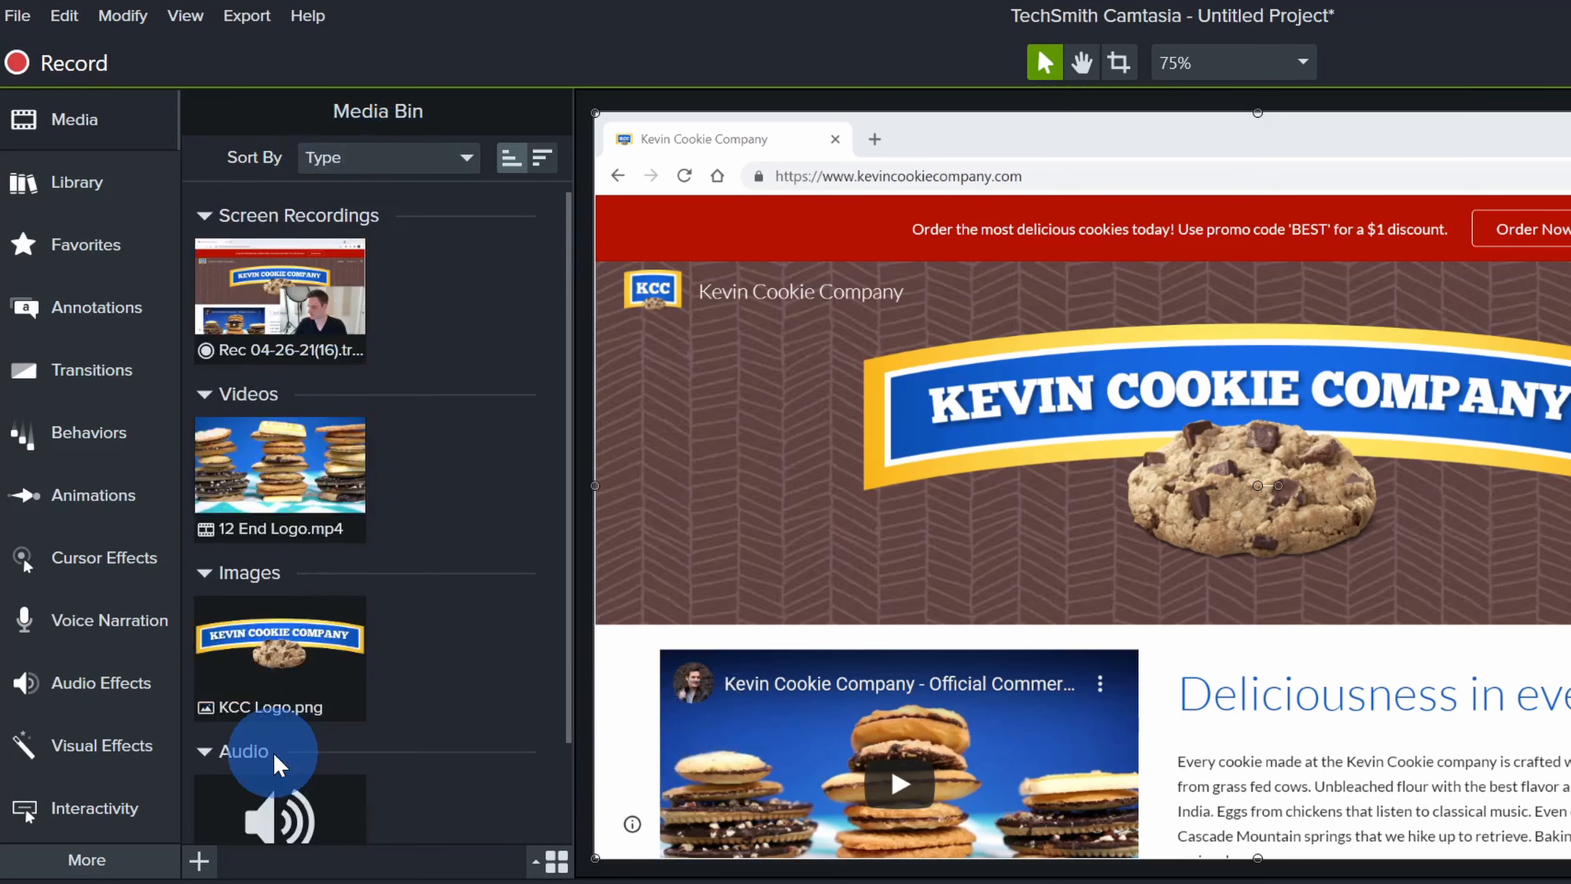
pyautogui.click(450, 160)
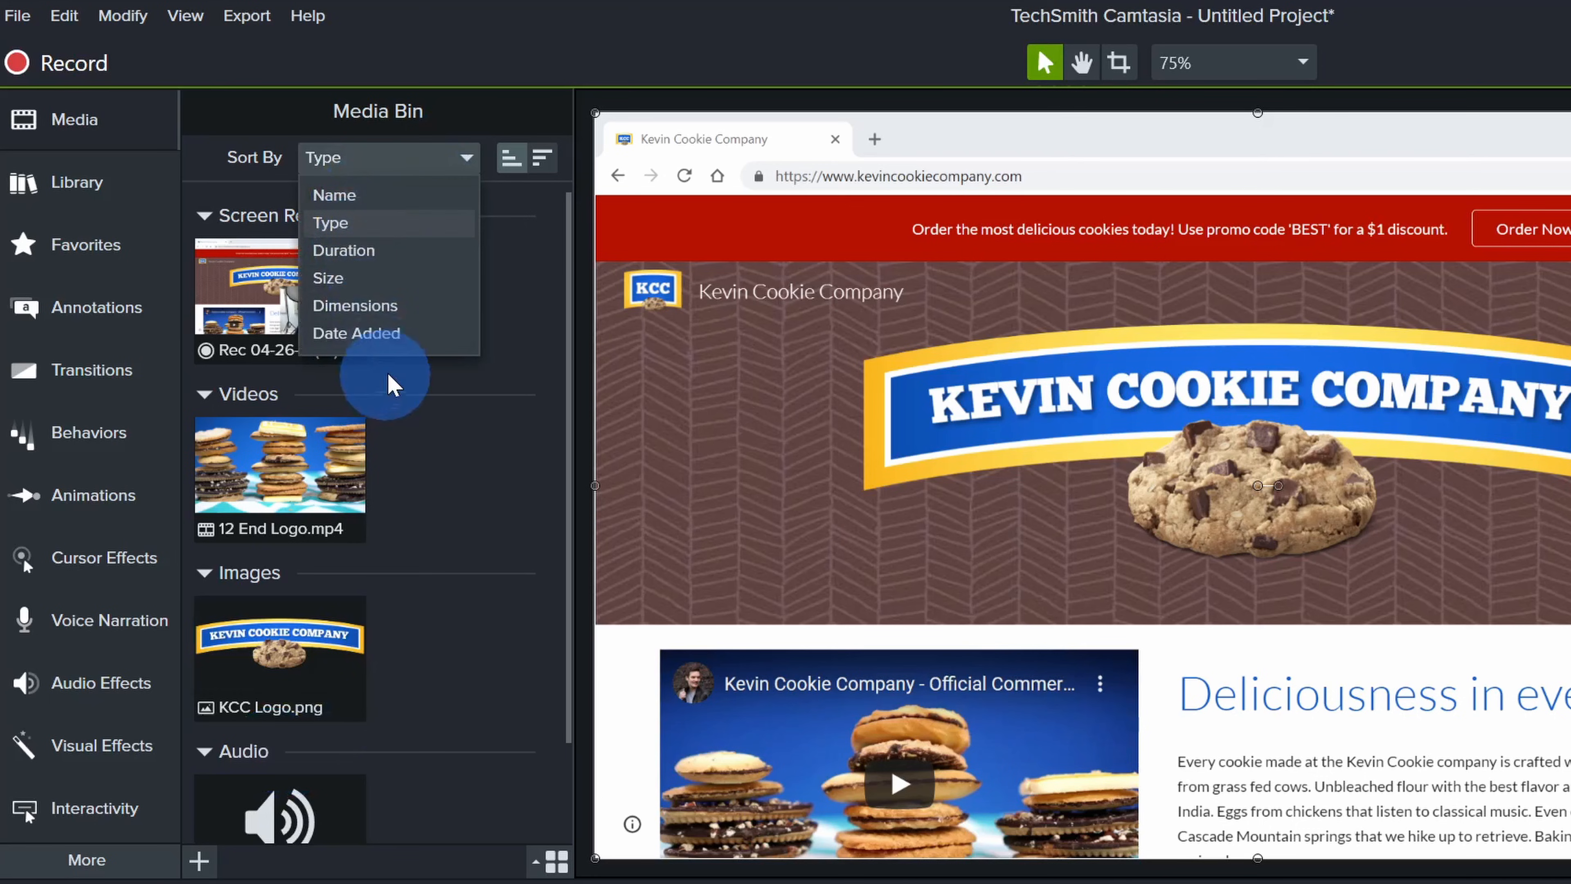
pyautogui.click(509, 158)
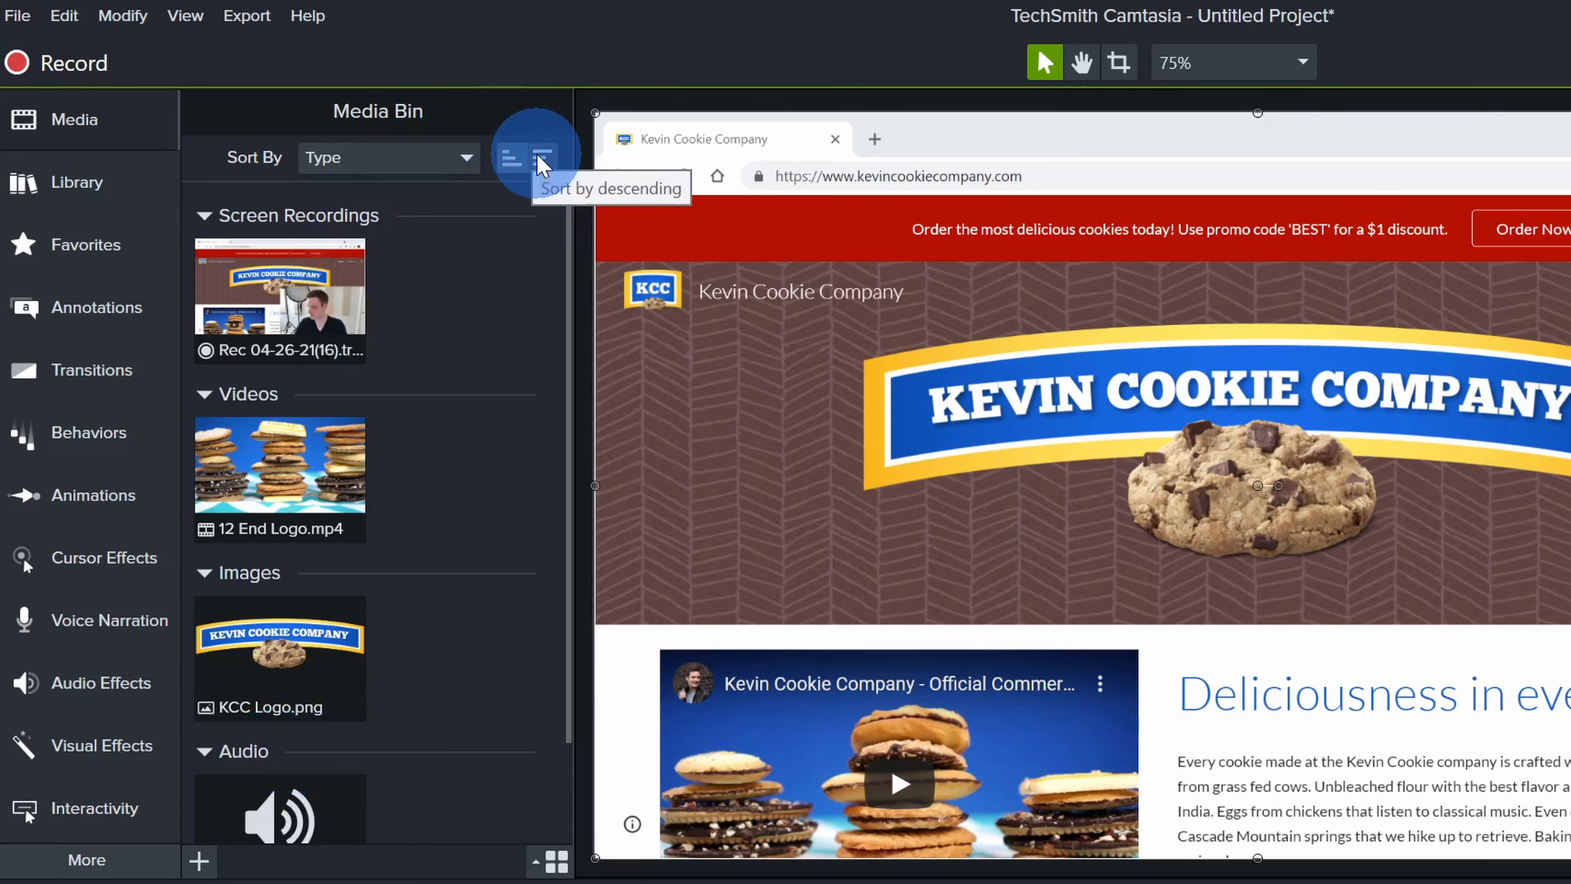
# - Show the Media Bin items at the largest thumbnail size and restore the two-column grid size
pyautogui.click(544, 863)
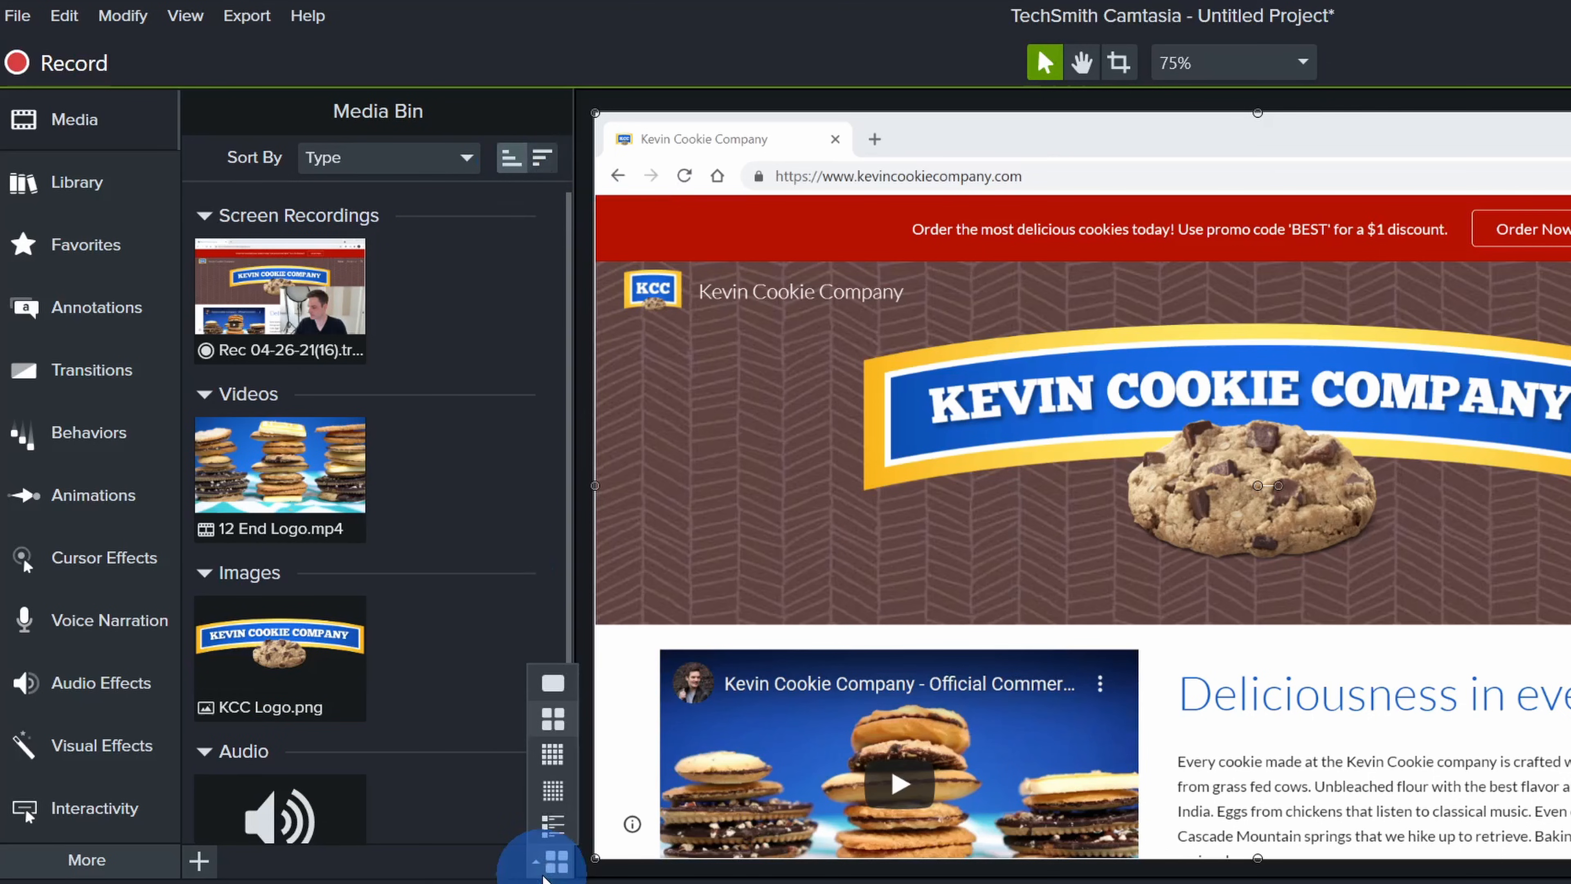
pyautogui.click(551, 682)
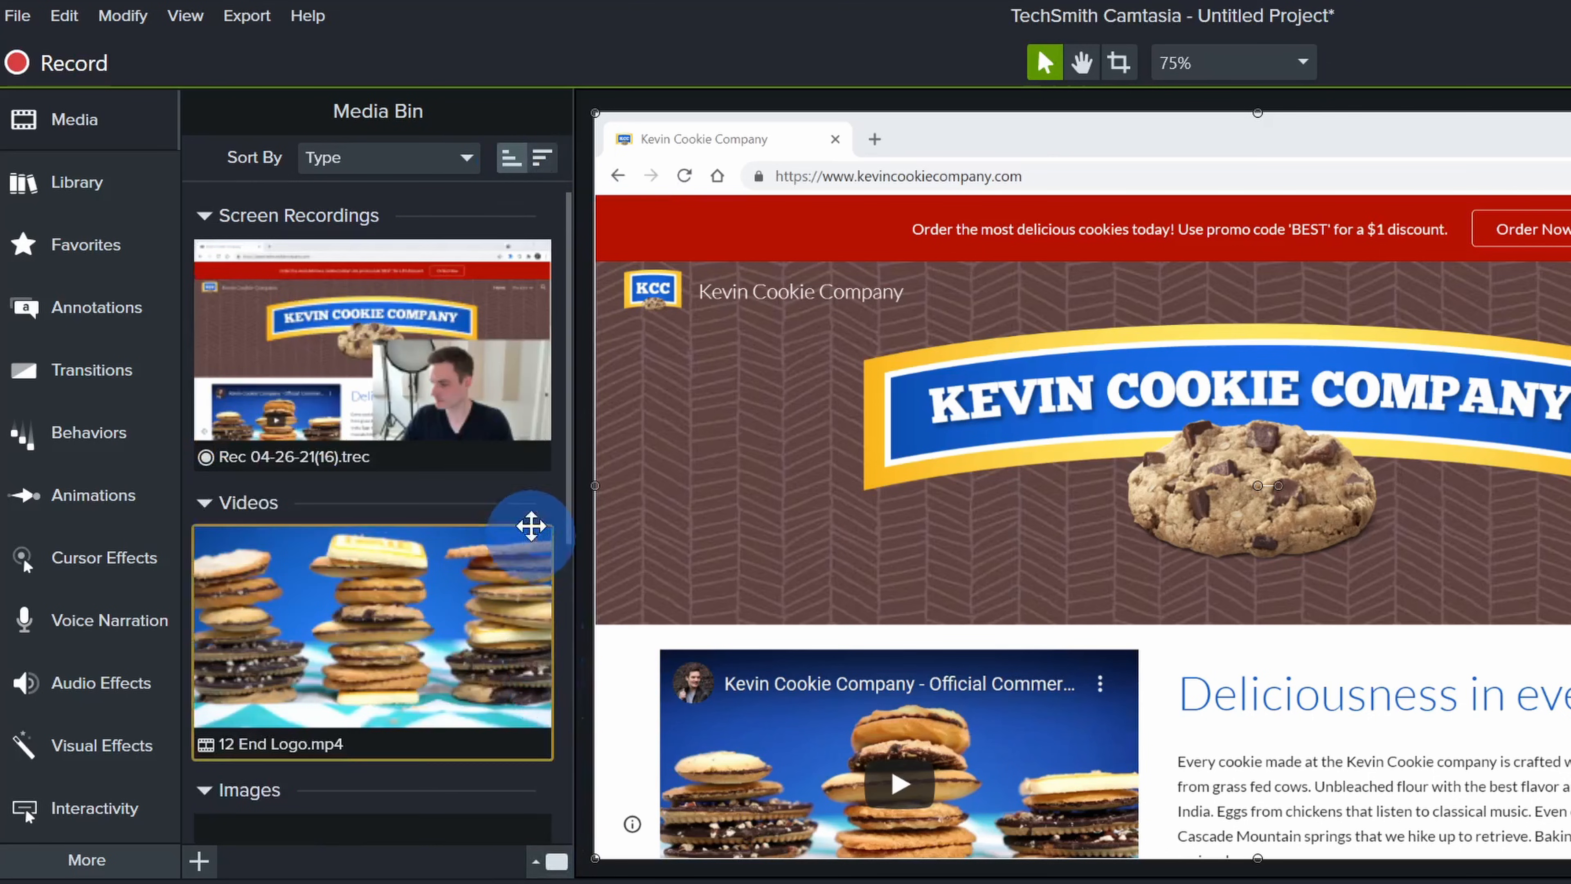
pyautogui.click(544, 861)
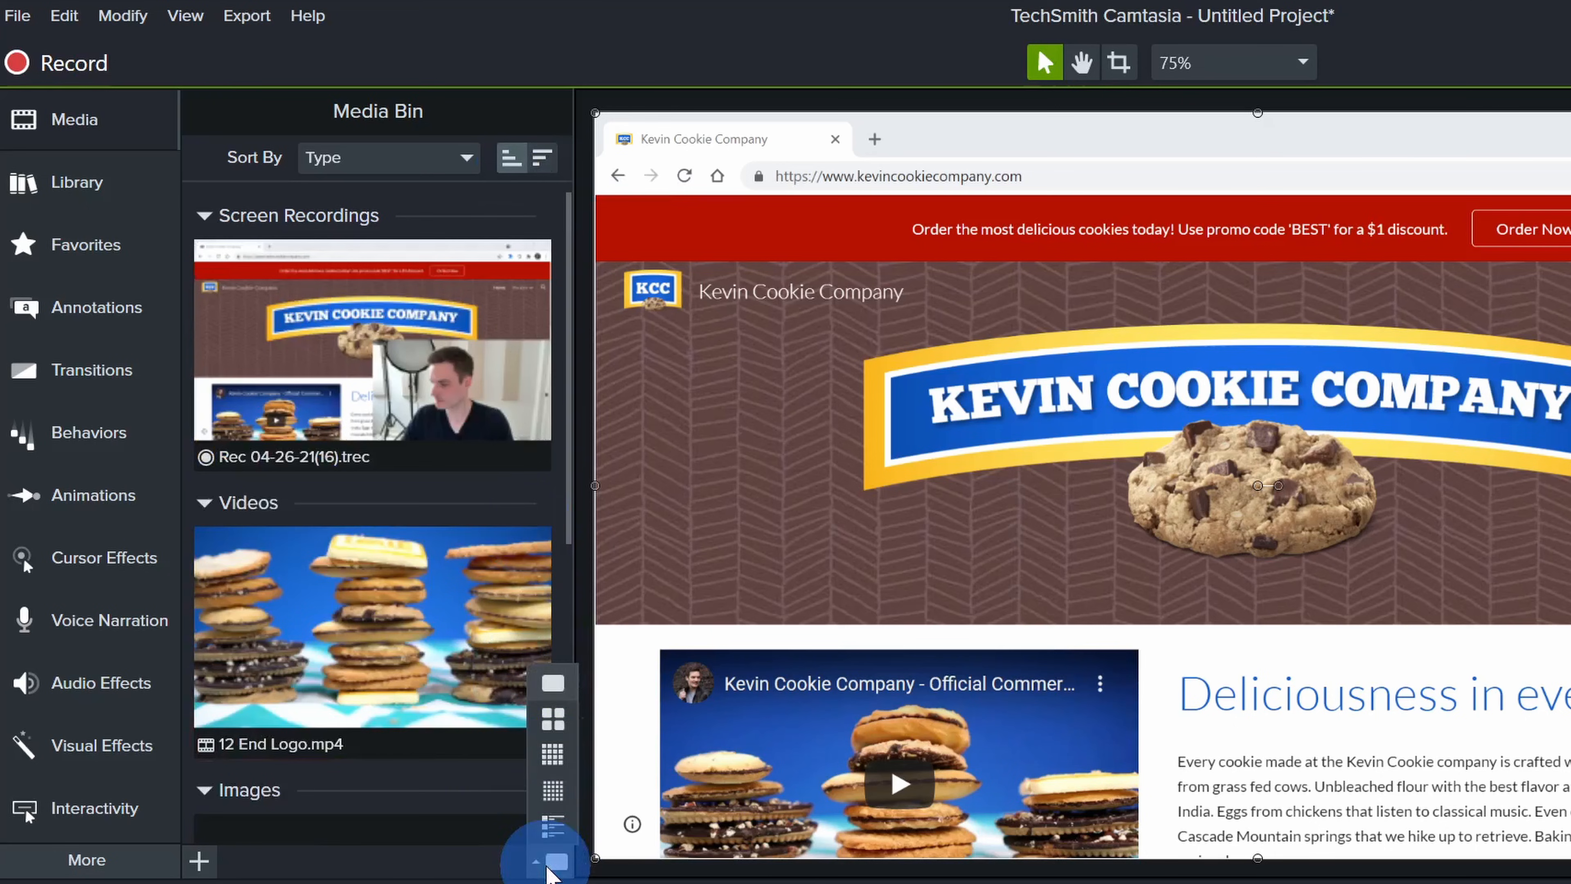
pyautogui.click(541, 736)
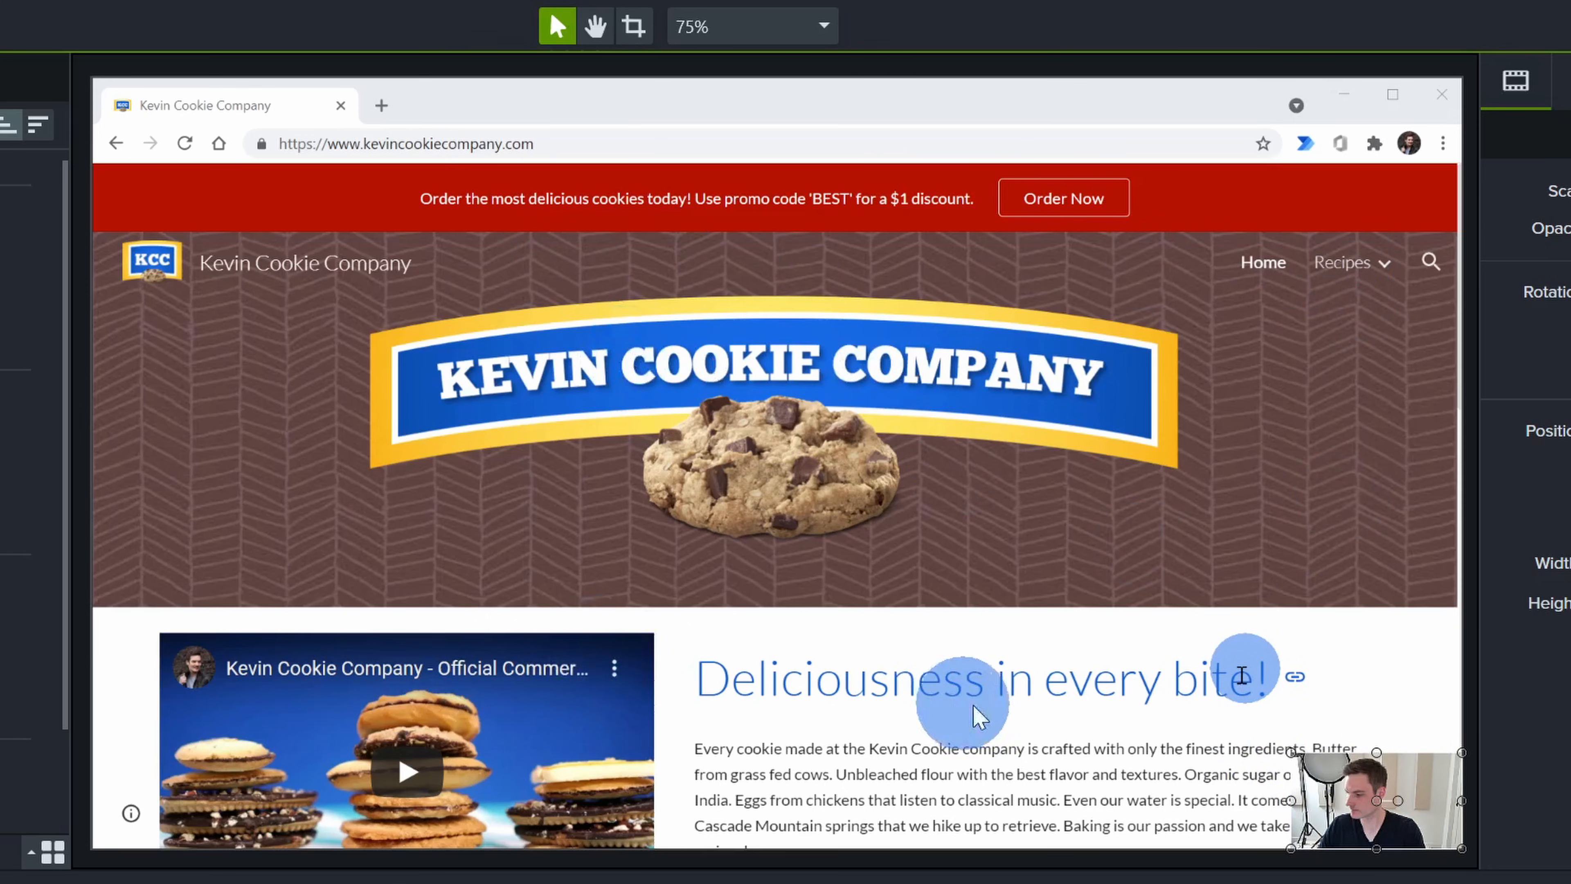
# - Move the webcam clip to the middle of the canvas, enlarge it, and crop both sides to a portrait frame around the presenter
pyautogui.moveTo(1323, 784); pyautogui.dragTo(712, 465)
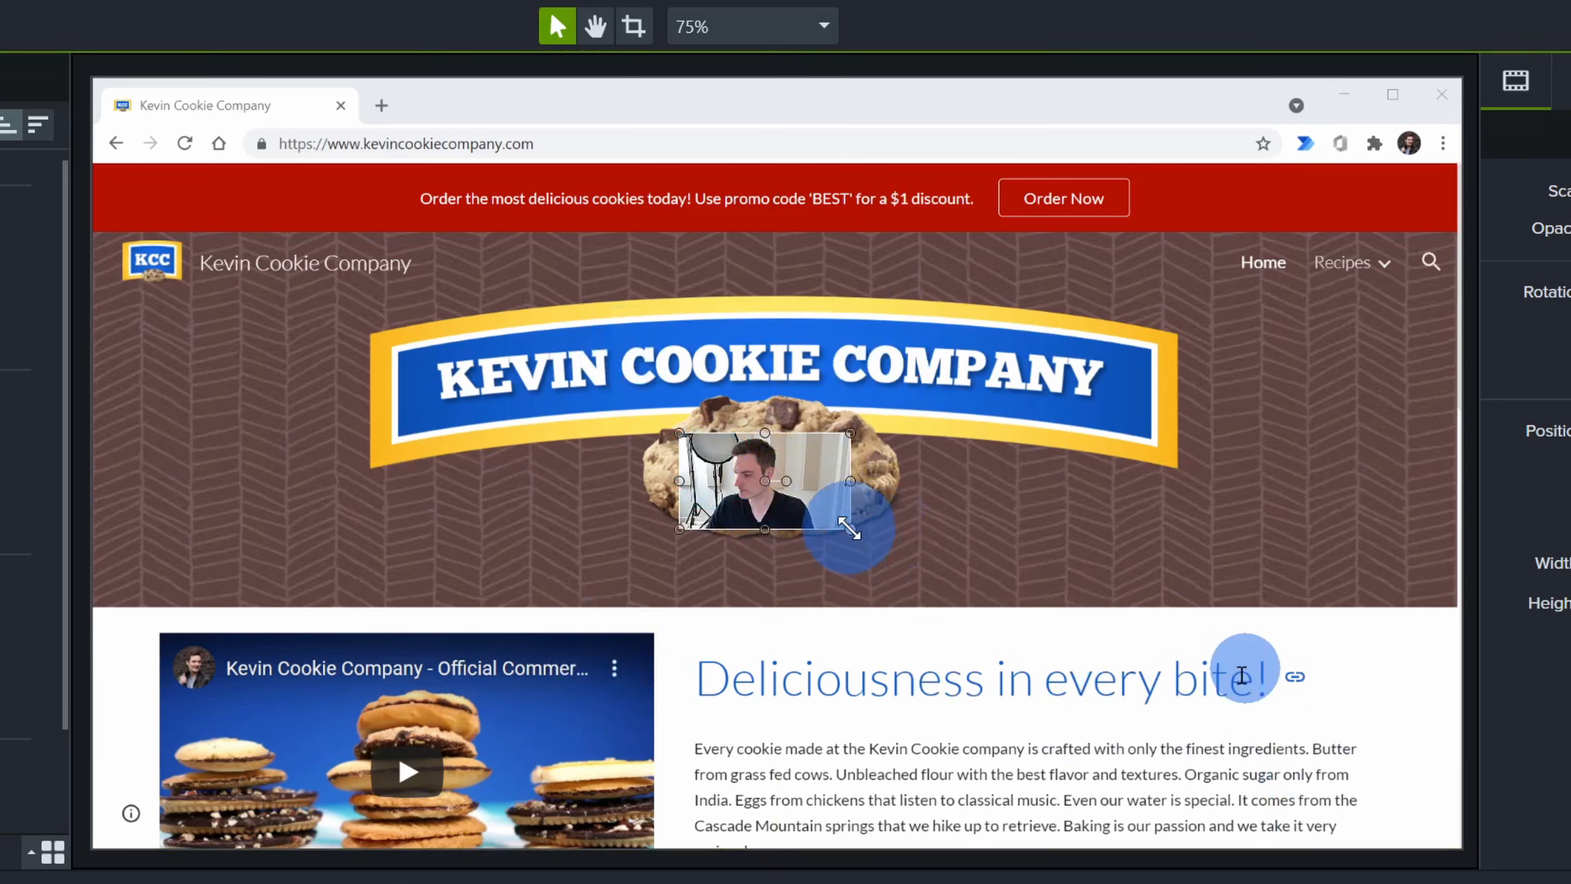
pyautogui.moveTo(850, 528); pyautogui.dragTo(1121, 690)
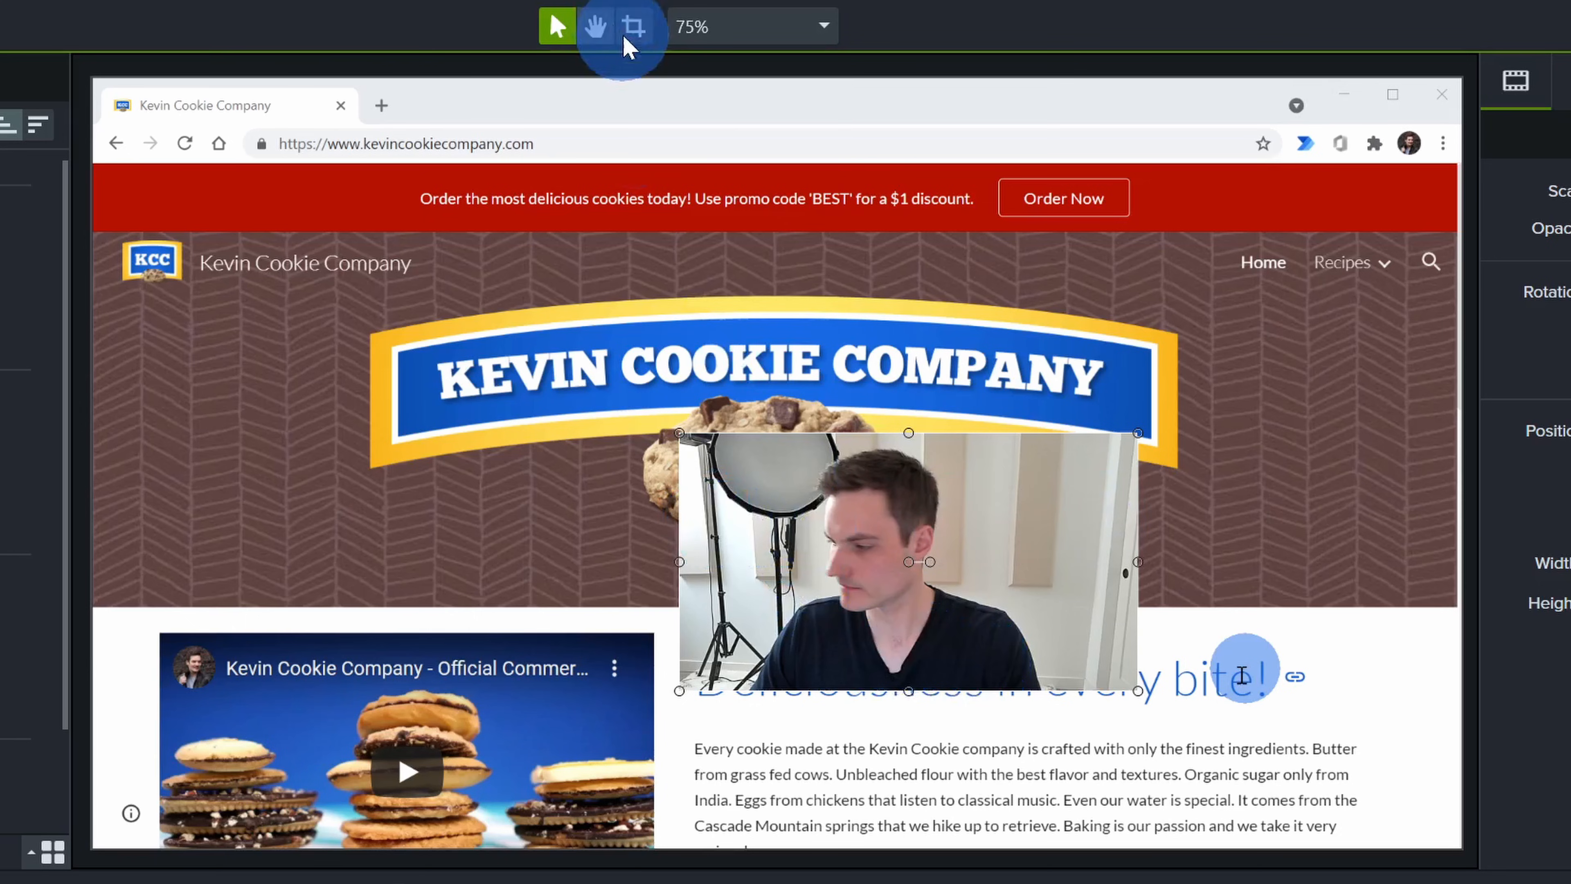
pyautogui.click(634, 28)
pyautogui.moveTo(679, 562); pyautogui.dragTo(782, 560)
pyautogui.moveTo(1136, 560); pyautogui.dragTo(971, 561)
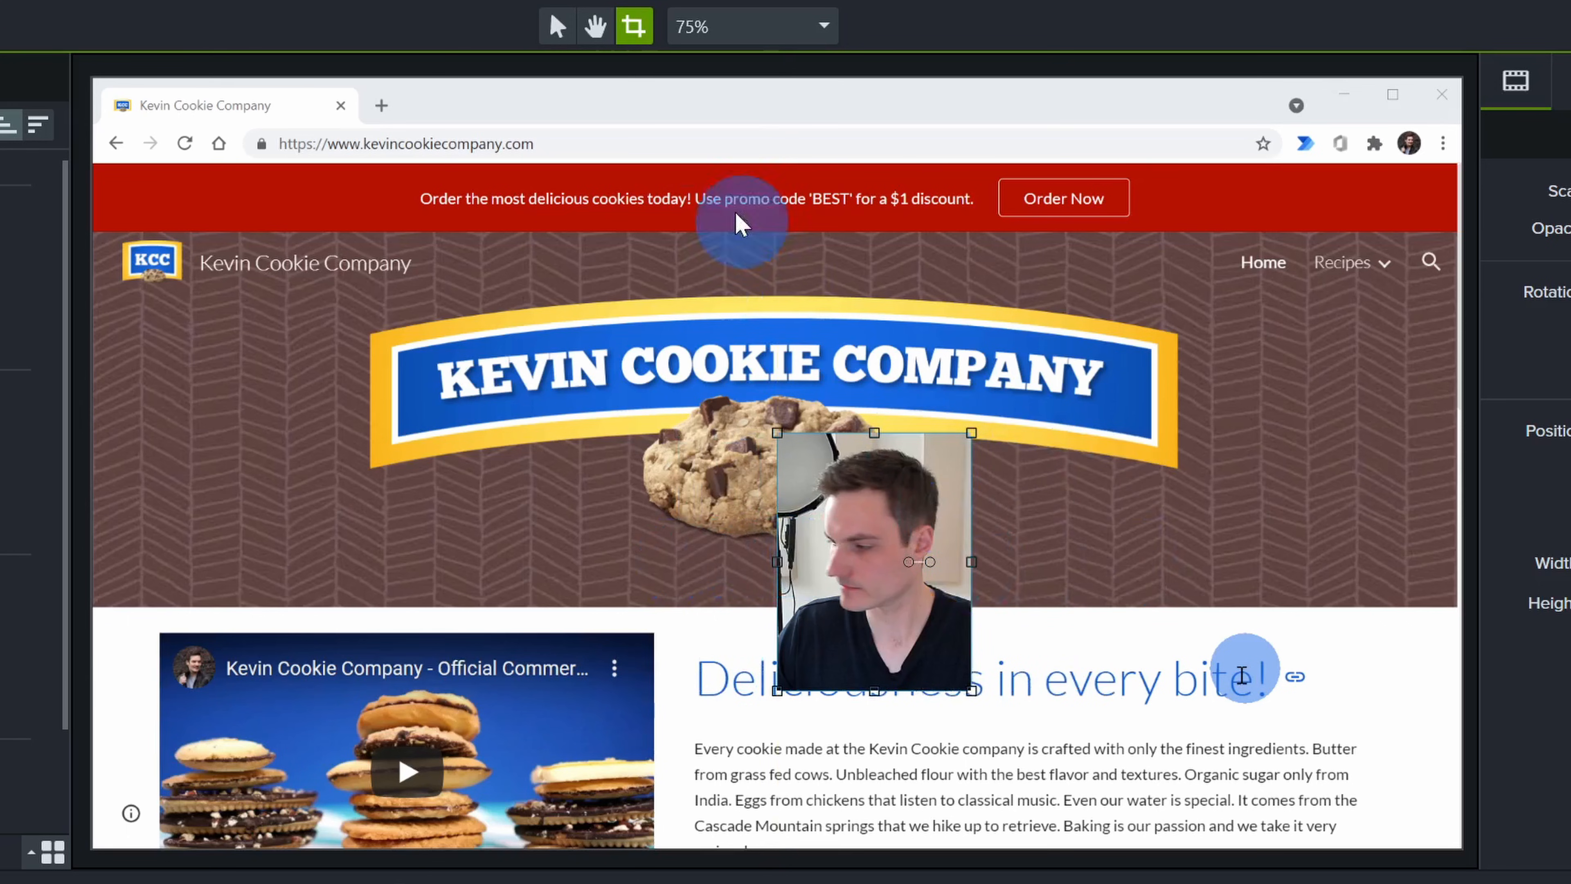
# - Move the cropped webcam clip to the canvas's lower-right corner and shrink it to about 156 by 208 pixels
pyautogui.click(558, 27)
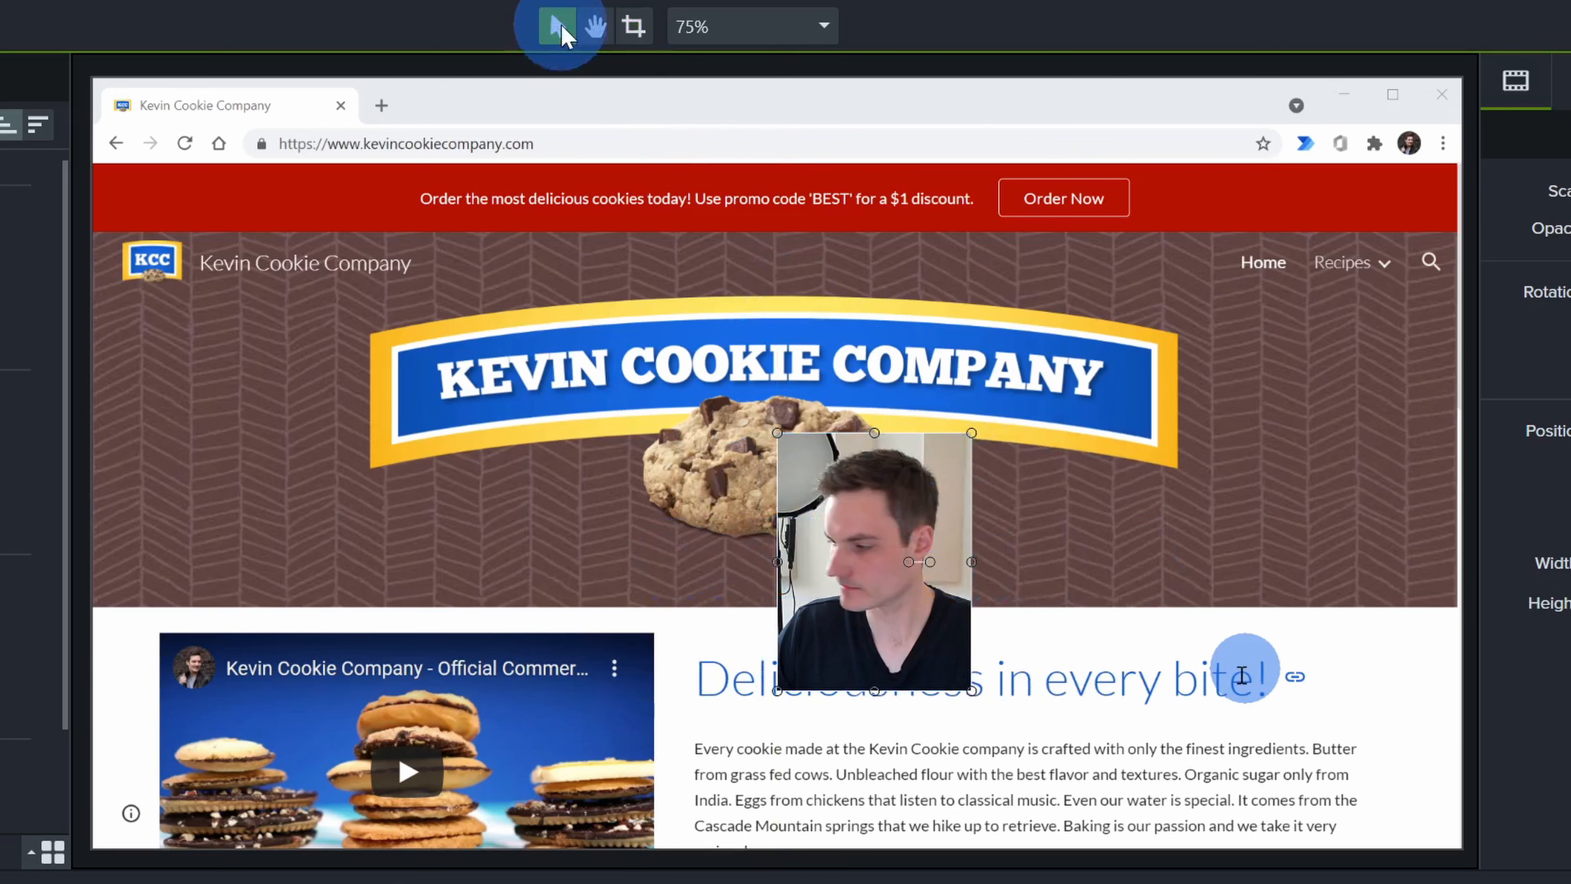
pyautogui.moveTo(863, 495); pyautogui.dragTo(1351, 656)
pyautogui.moveTo(1267, 591); pyautogui.dragTo(1351, 705)
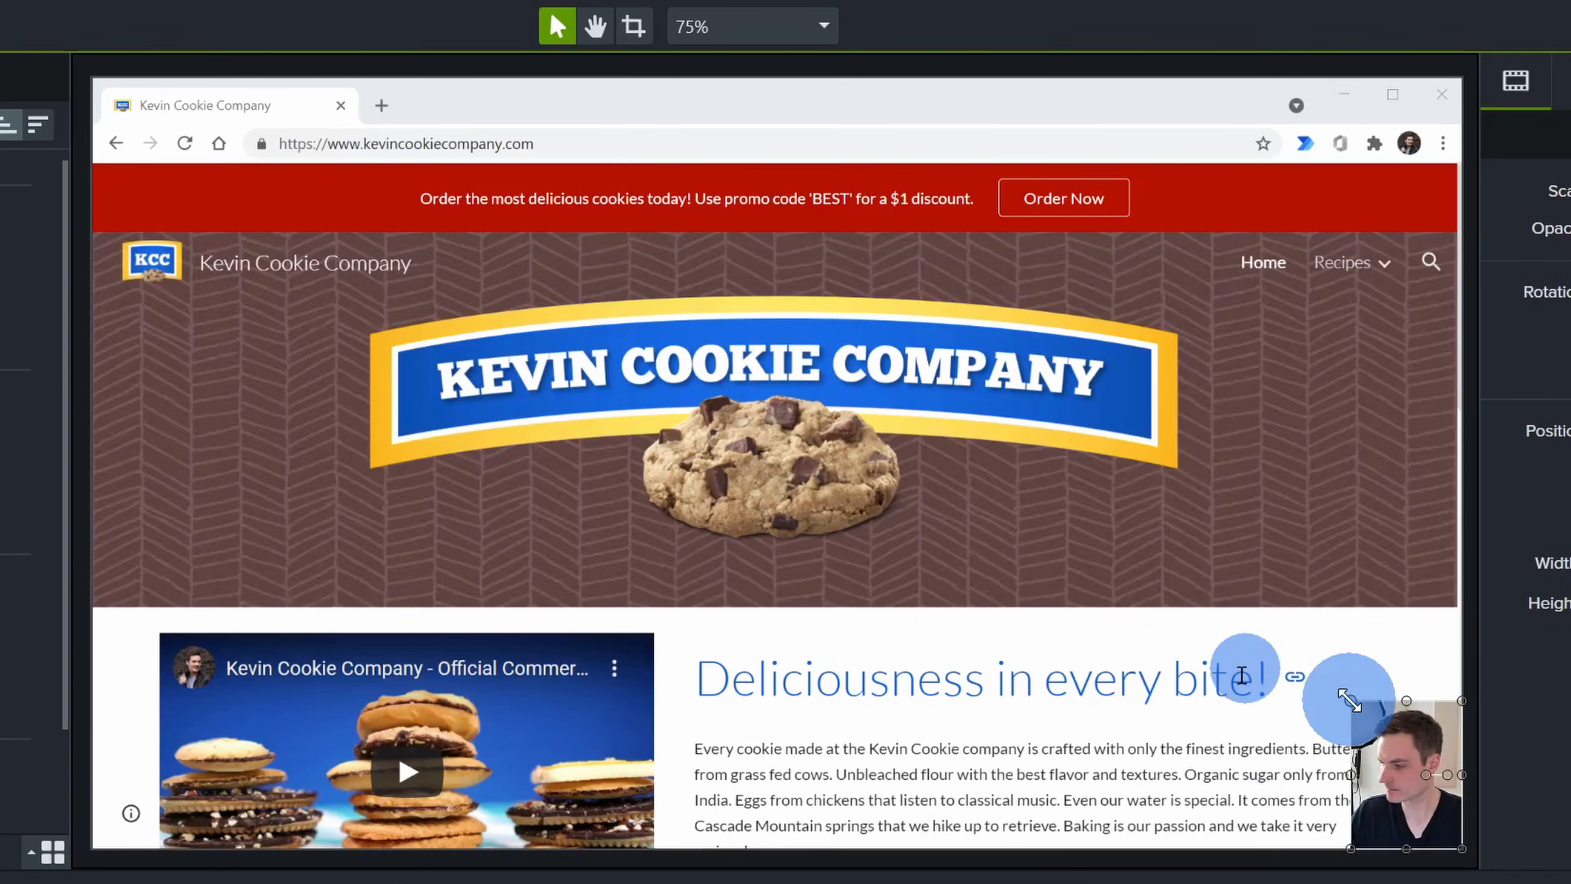
# - View the canvas at 25% and 200% zoom, pan around the enlarged picture, and return the zoom to Fit
pyautogui.click(822, 34)
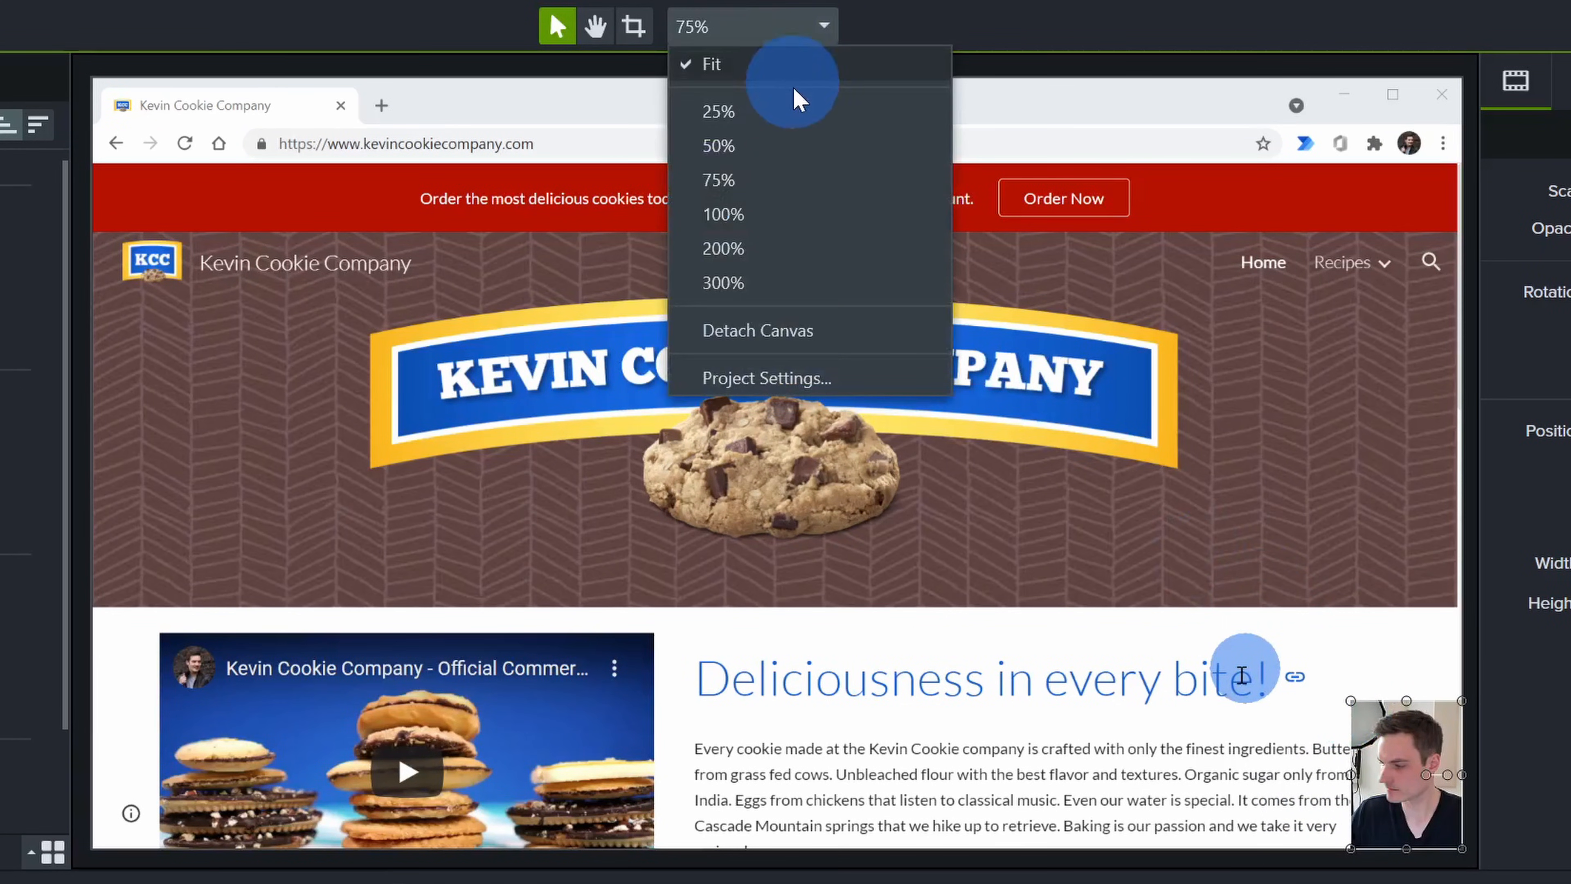
pyautogui.click(801, 118)
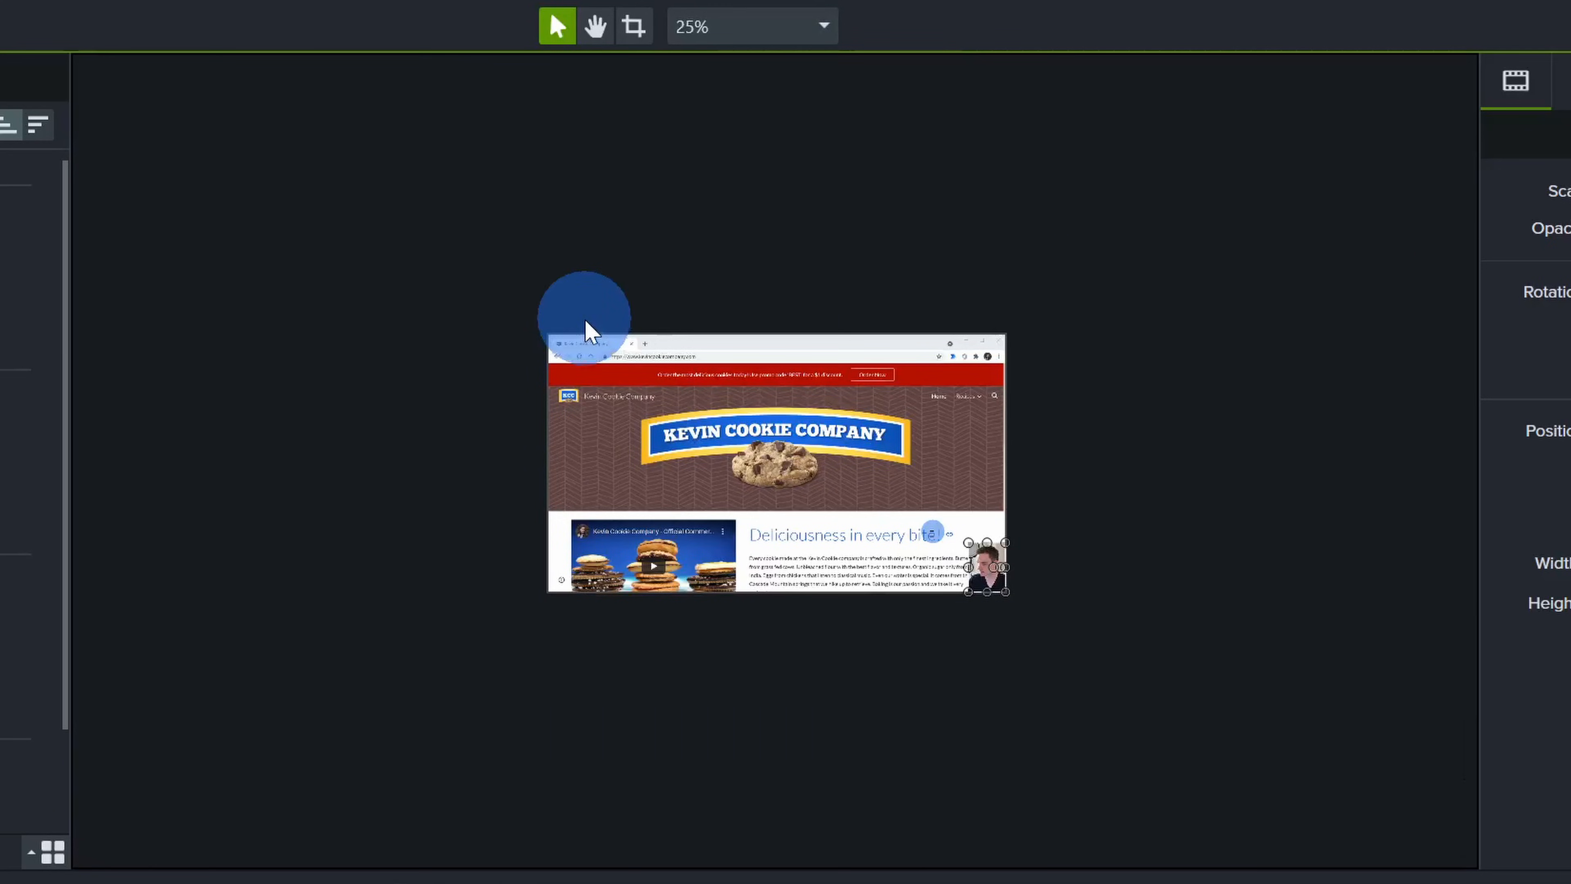
pyautogui.click(761, 19)
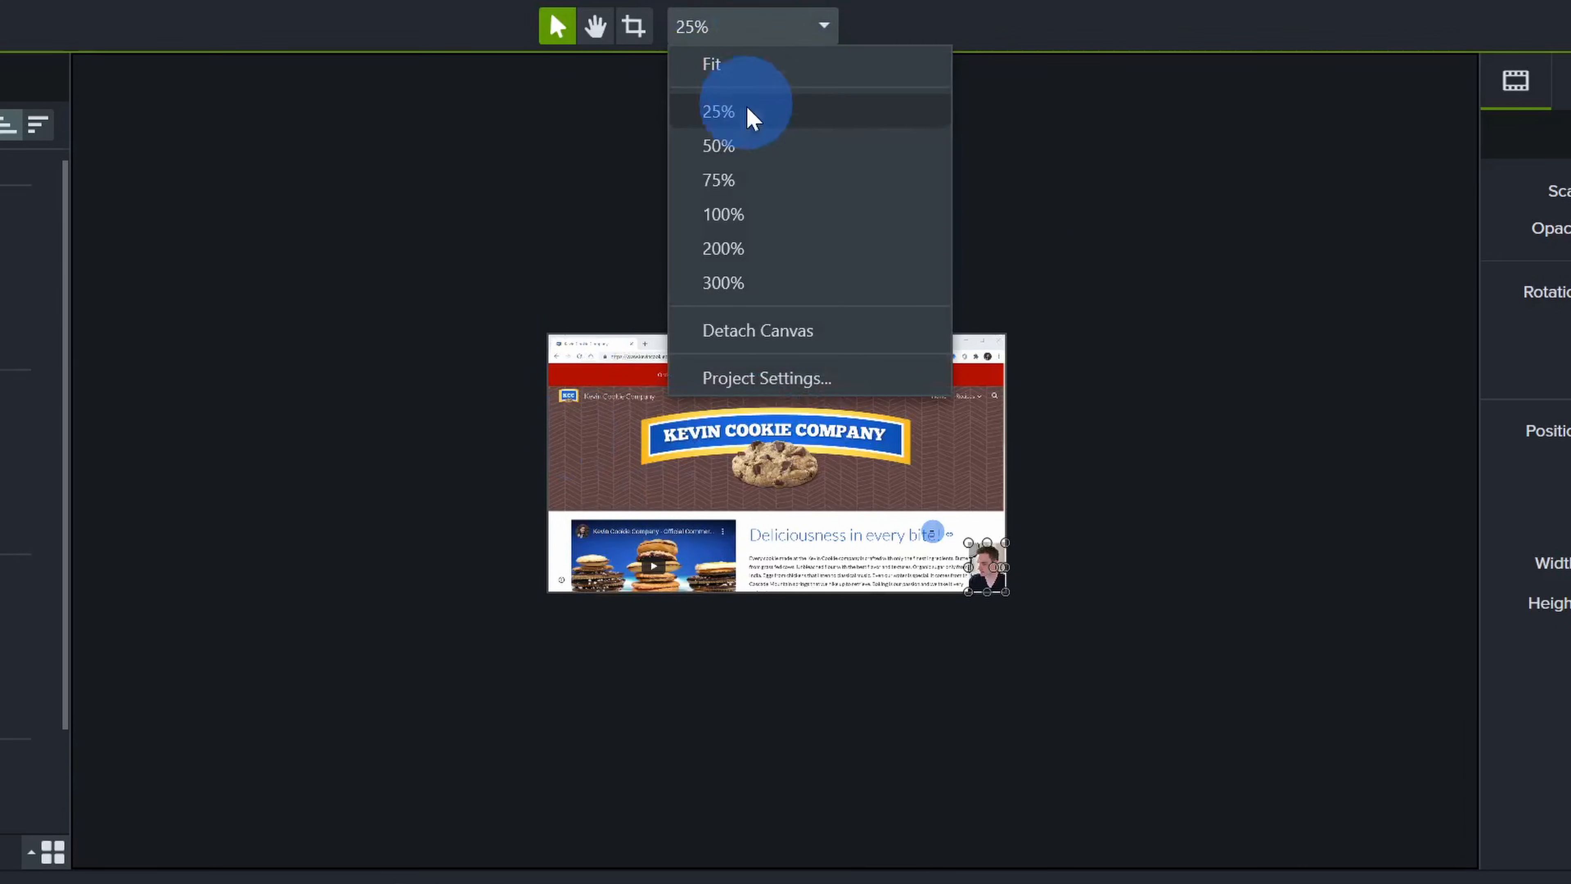
pyautogui.click(755, 248)
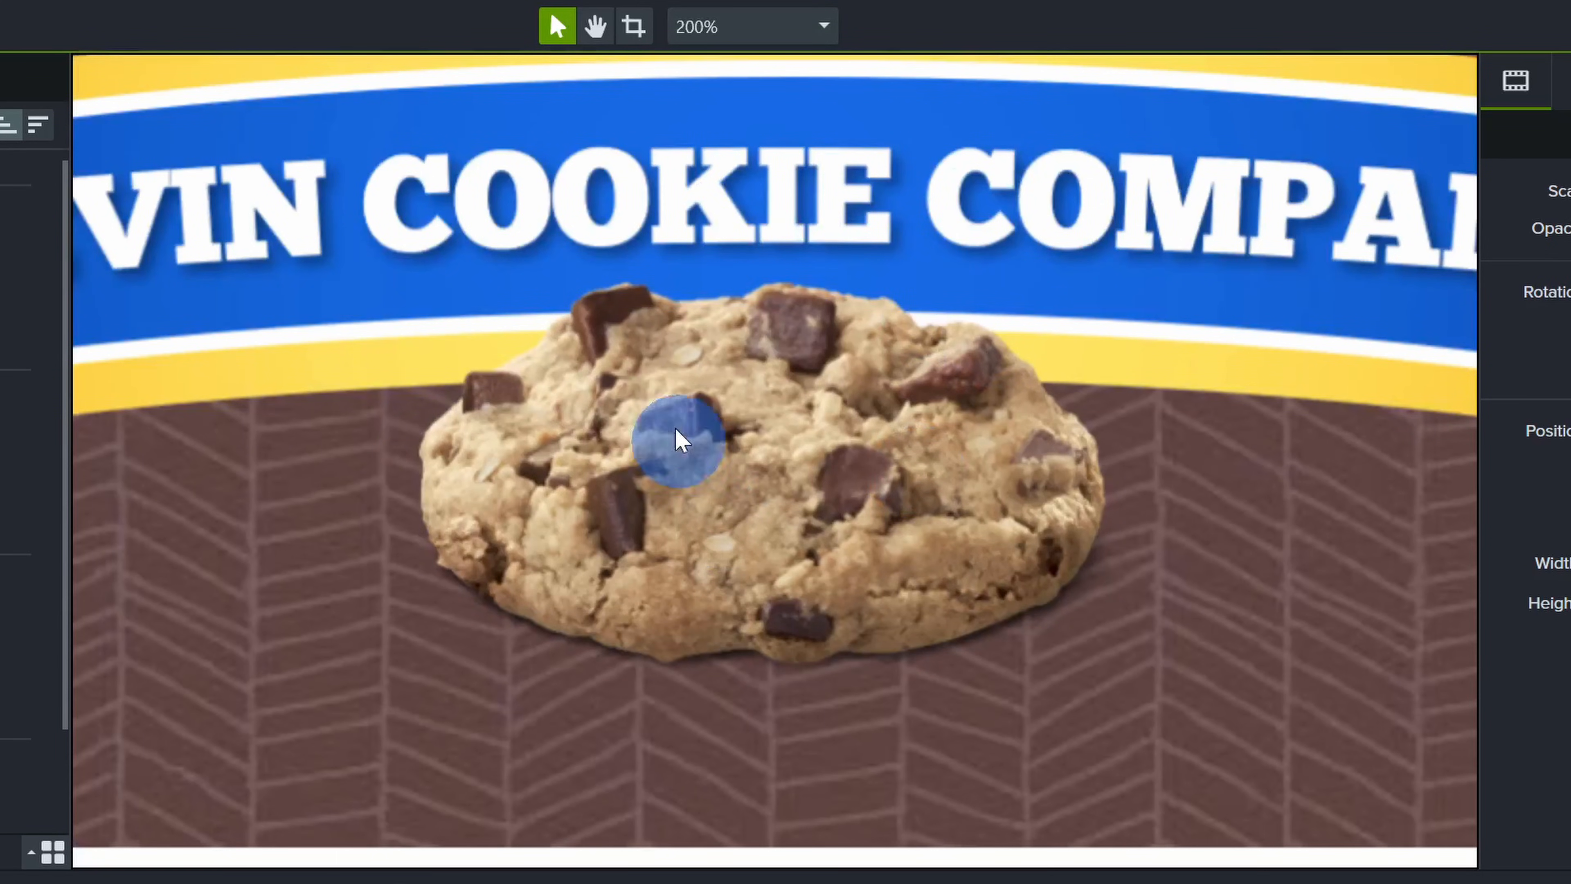
pyautogui.click(595, 31)
pyautogui.moveTo(792, 309); pyautogui.dragTo(1167, 452)
pyautogui.moveTo(966, 310); pyautogui.dragTo(1381, 319)
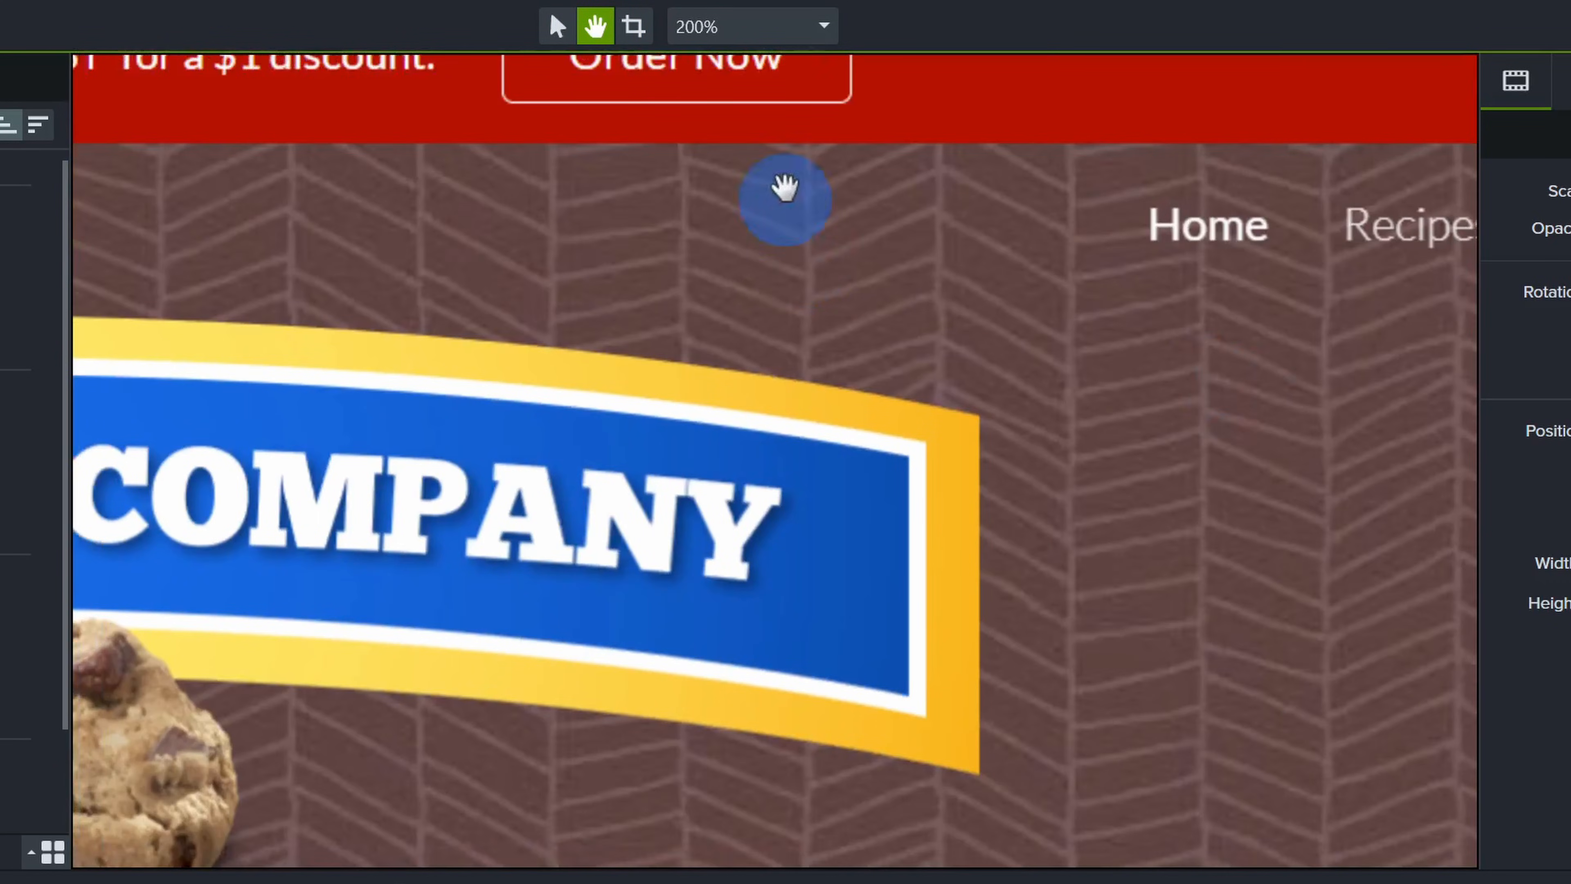
pyautogui.click(804, 31)
pyautogui.click(799, 68)
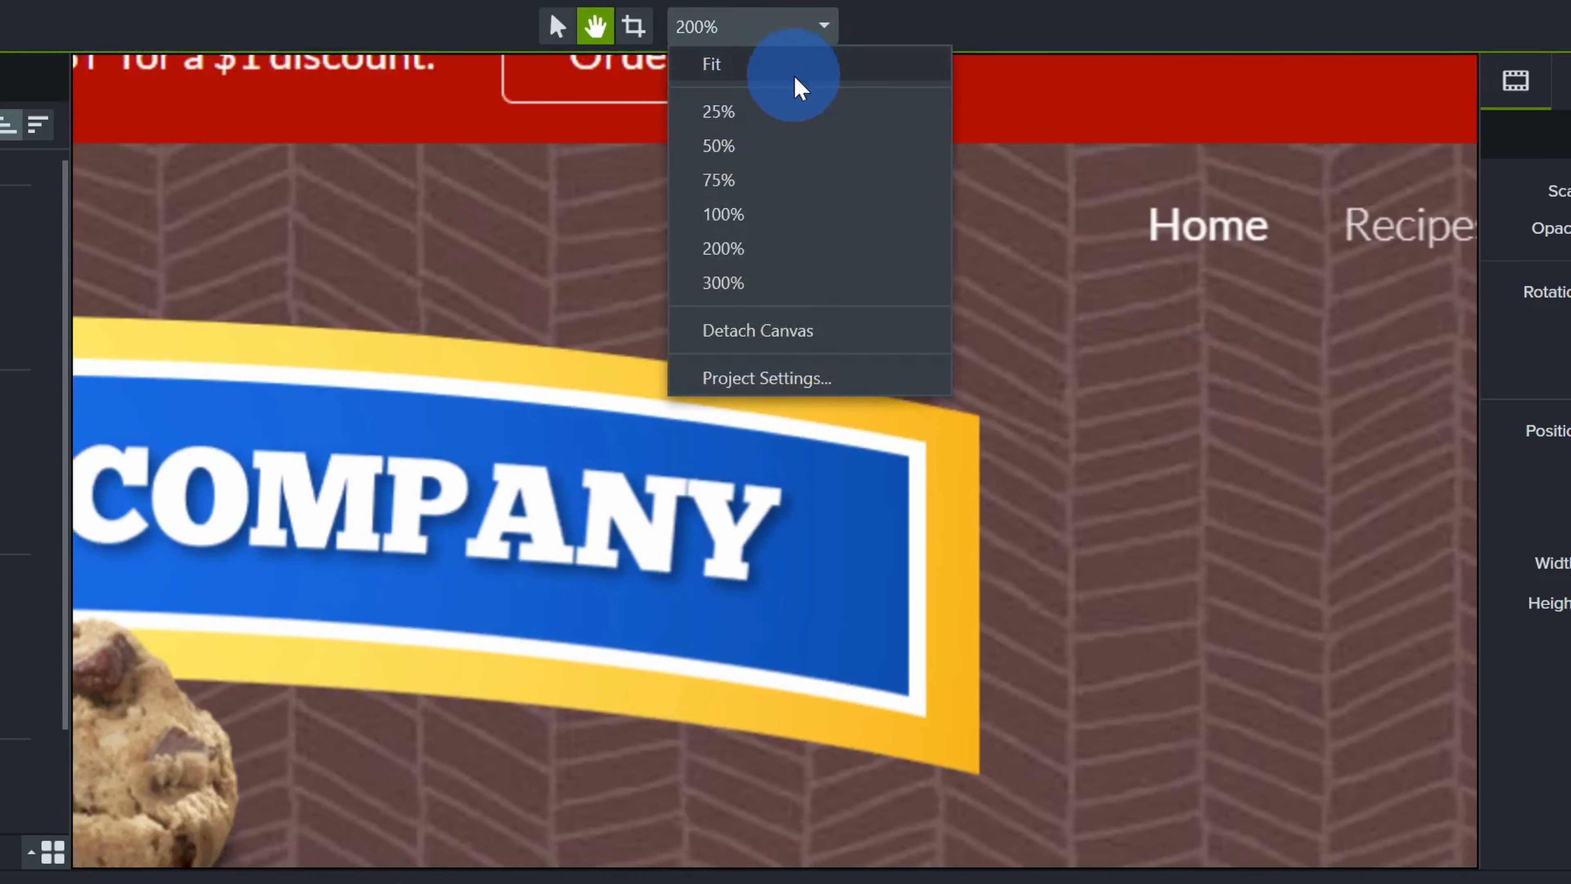
pyautogui.click(557, 26)
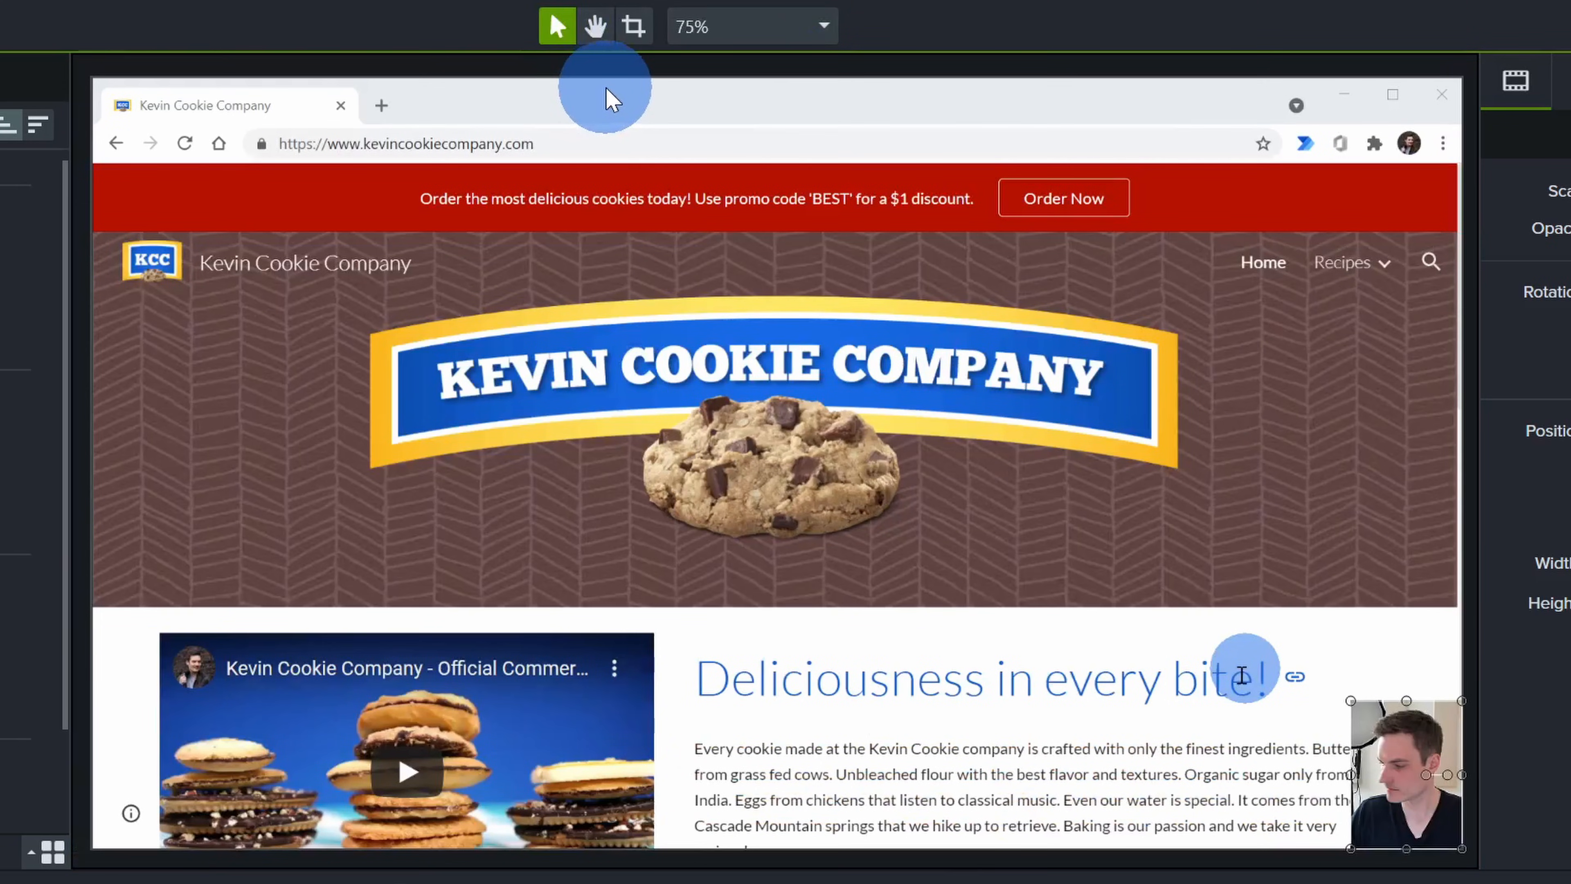
# - Detach the canvas into a separate window, move that window around, and reattach it to the editor
pyautogui.click(799, 32)
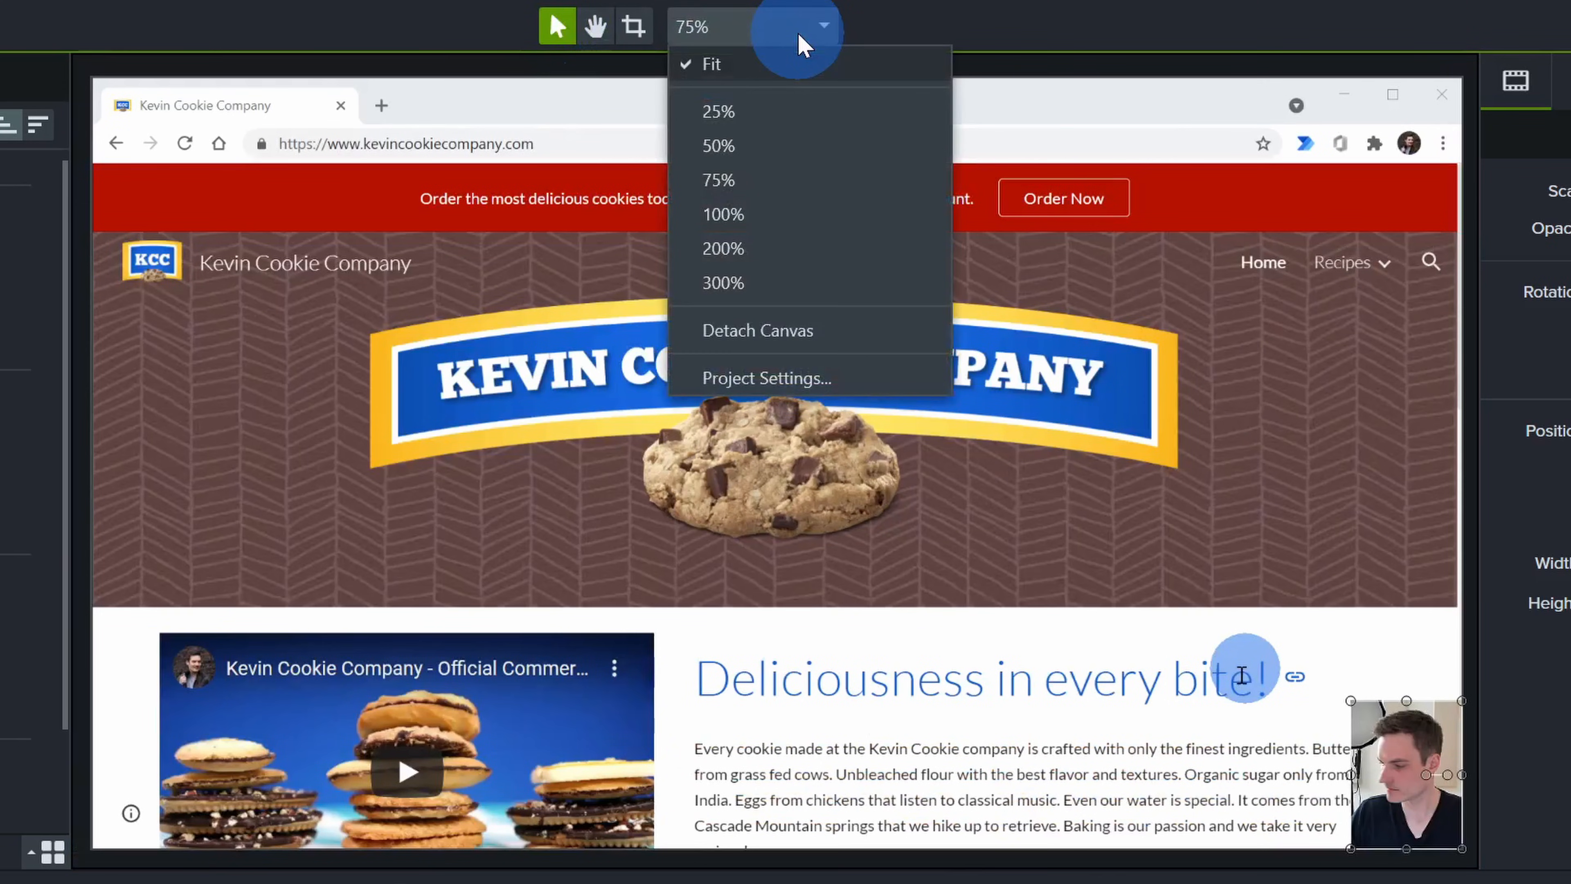
pyautogui.click(836, 336)
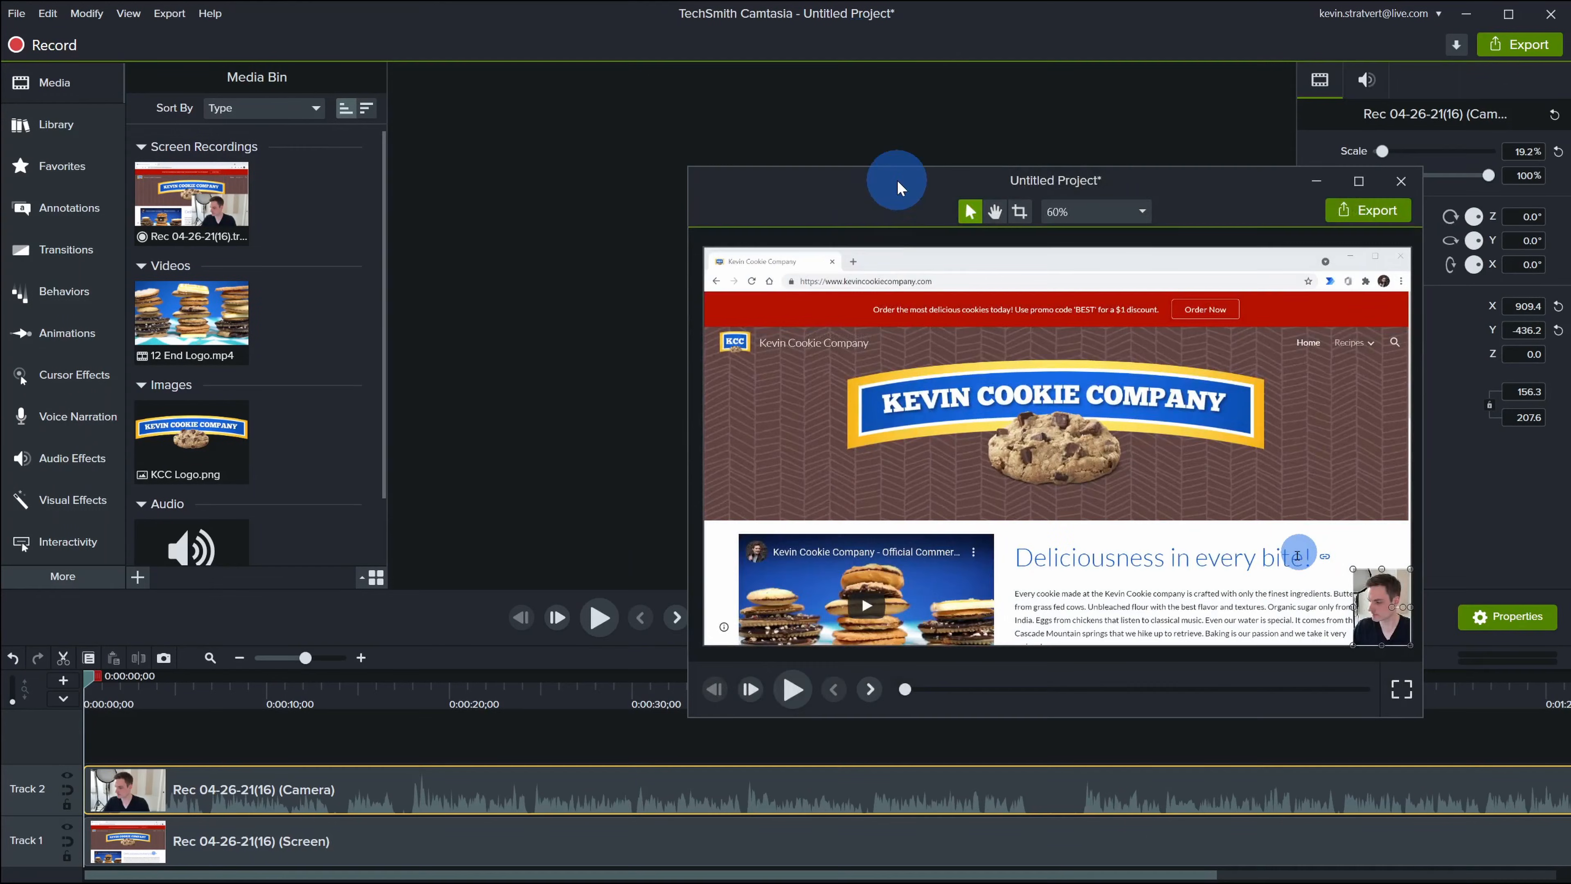
pyautogui.moveTo(898, 180); pyautogui.dragTo(752, 70)
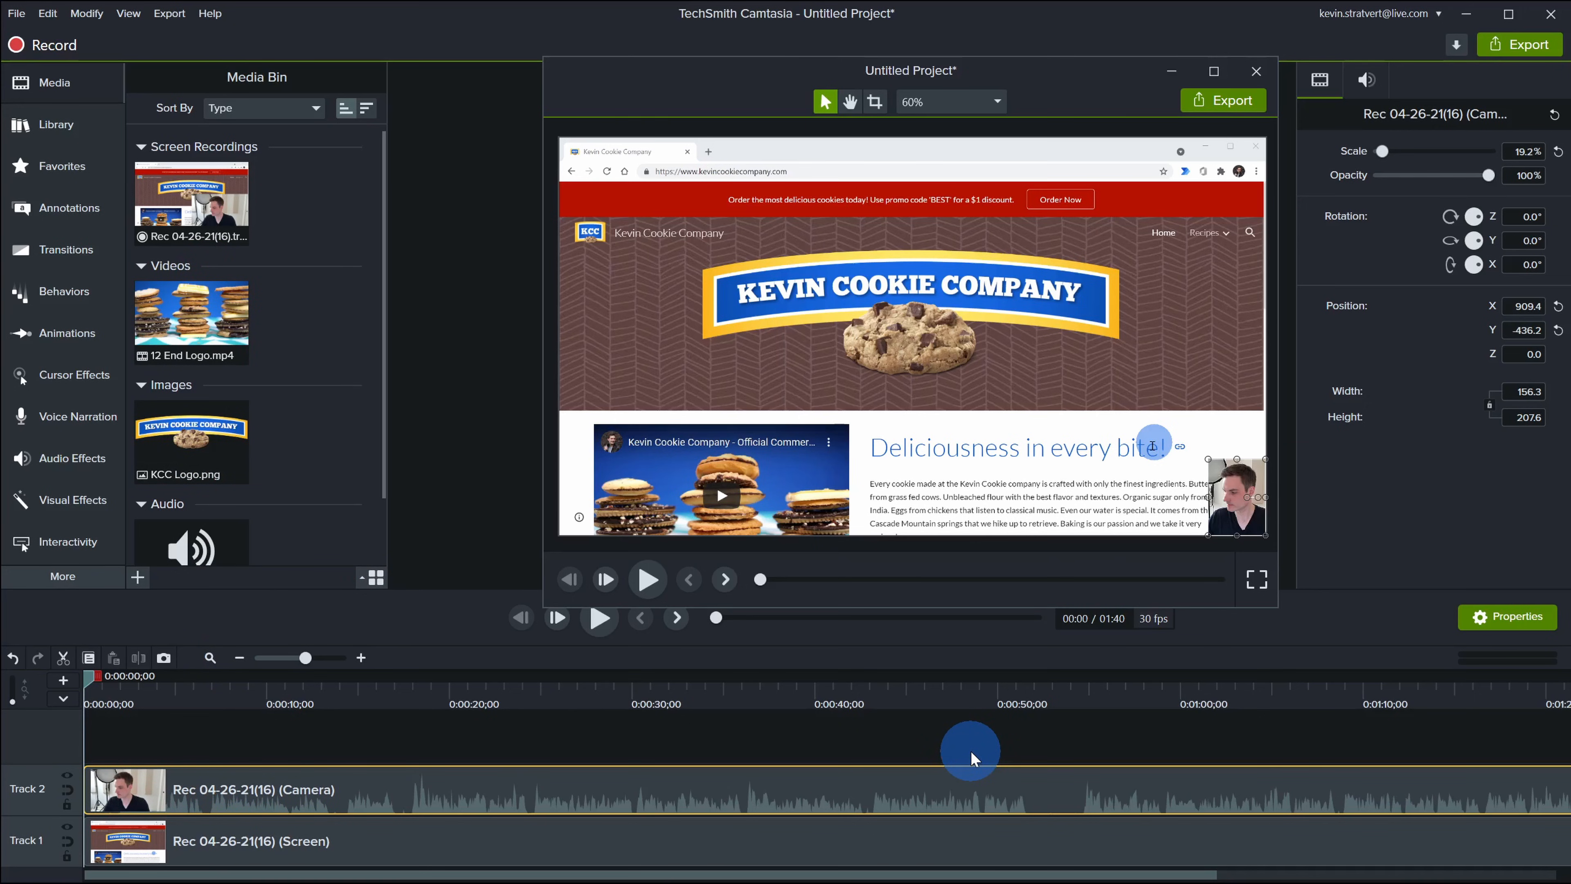
pyautogui.moveTo(1025, 73); pyautogui.dragTo(1423, 50)
pyautogui.click(837, 339)
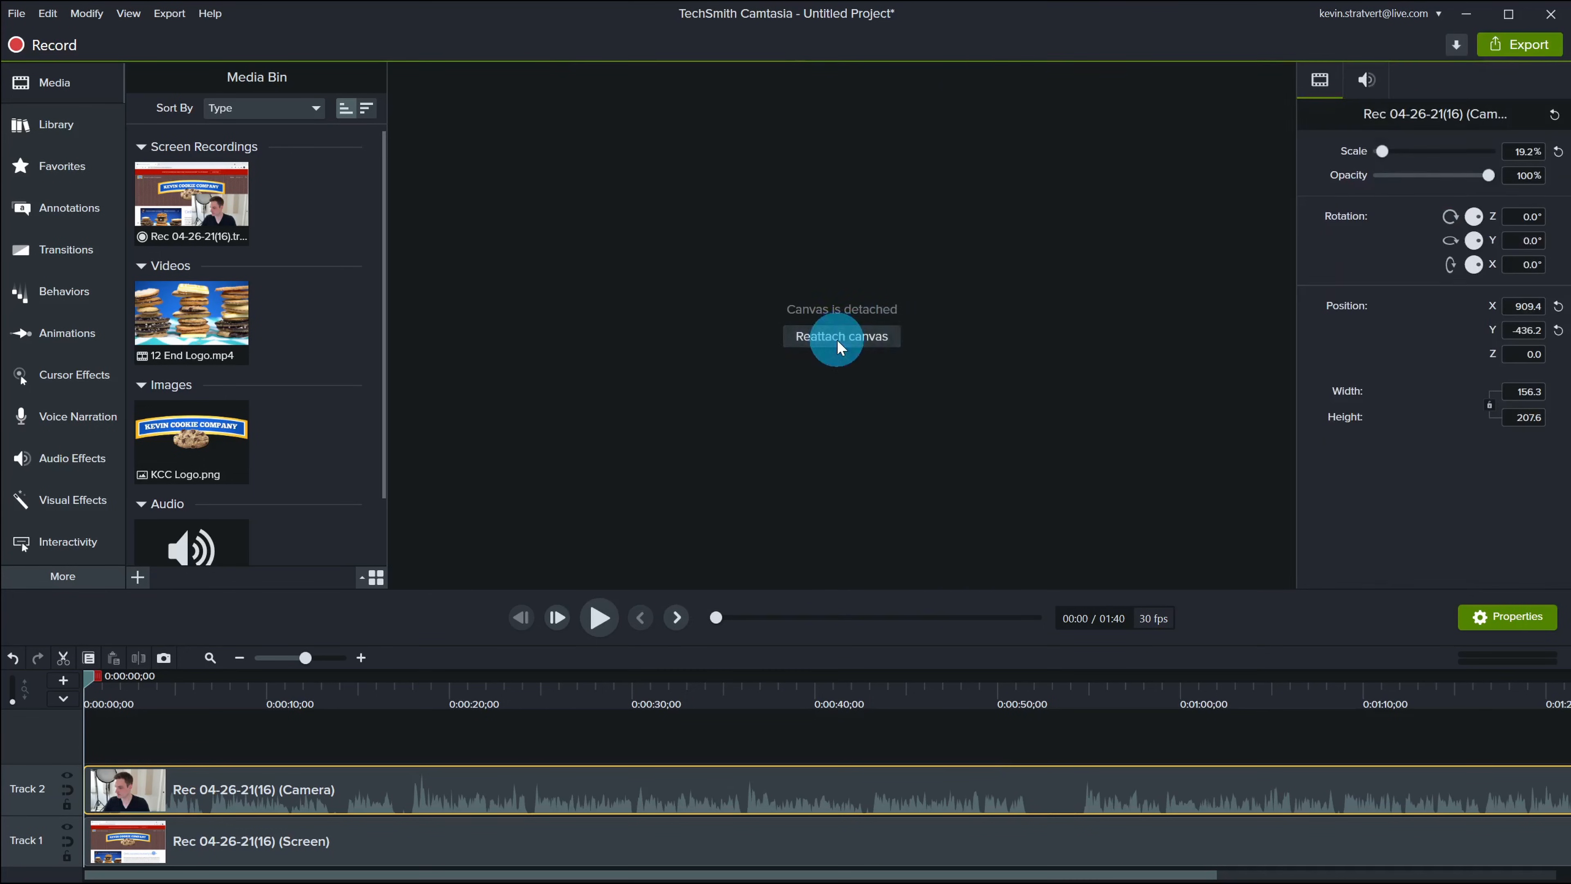
# - Open the project settings and review the canvas dimension presets and the canvas color choices
pyautogui.click(864, 46)
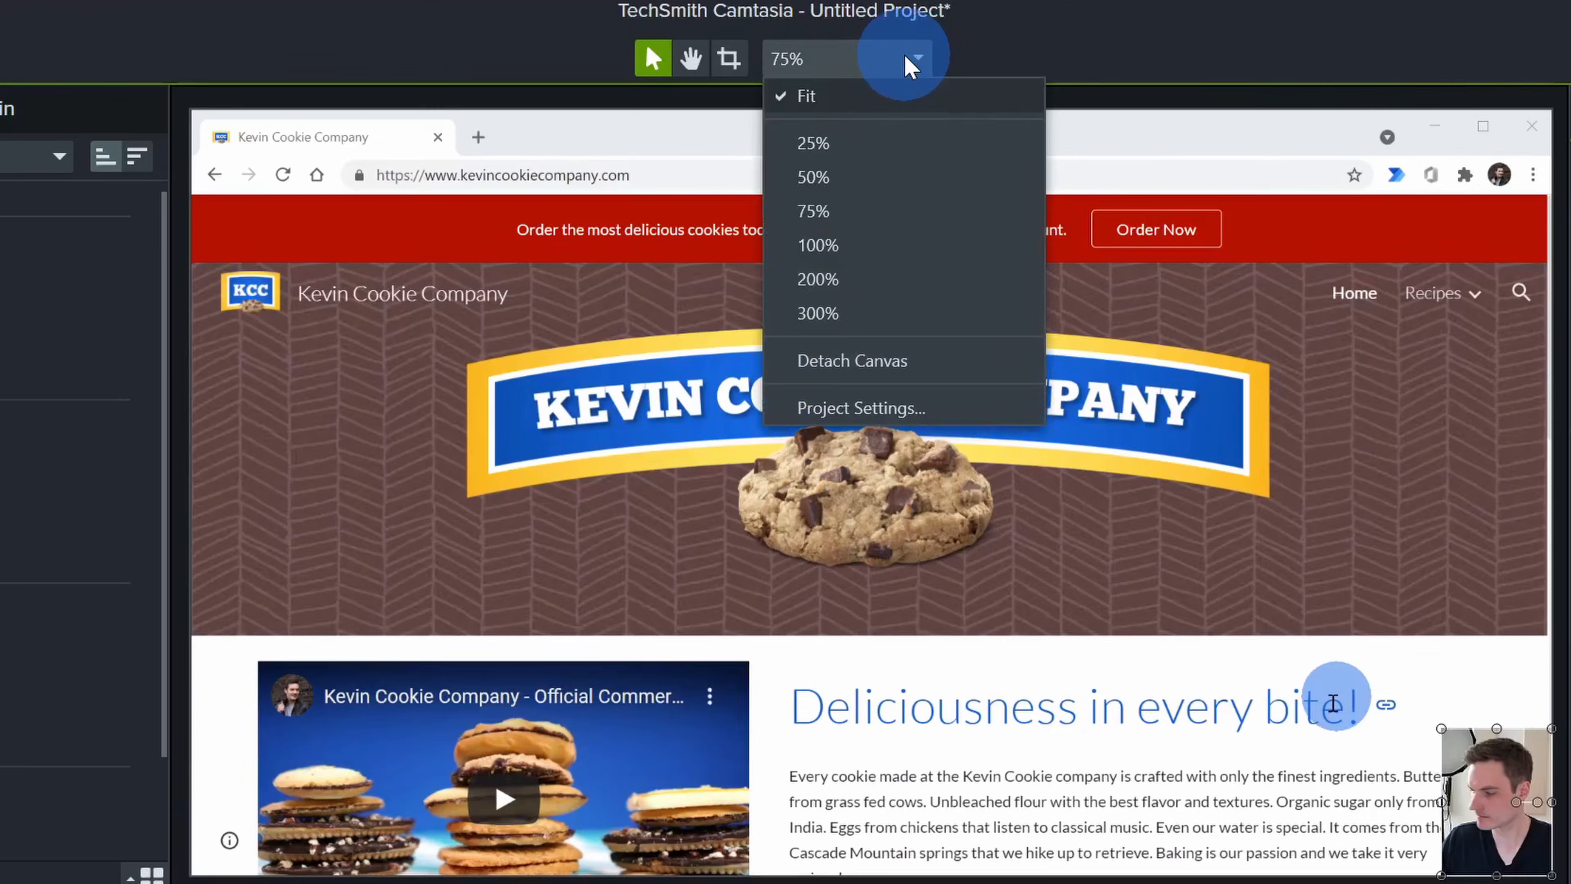
pyautogui.click(862, 267)
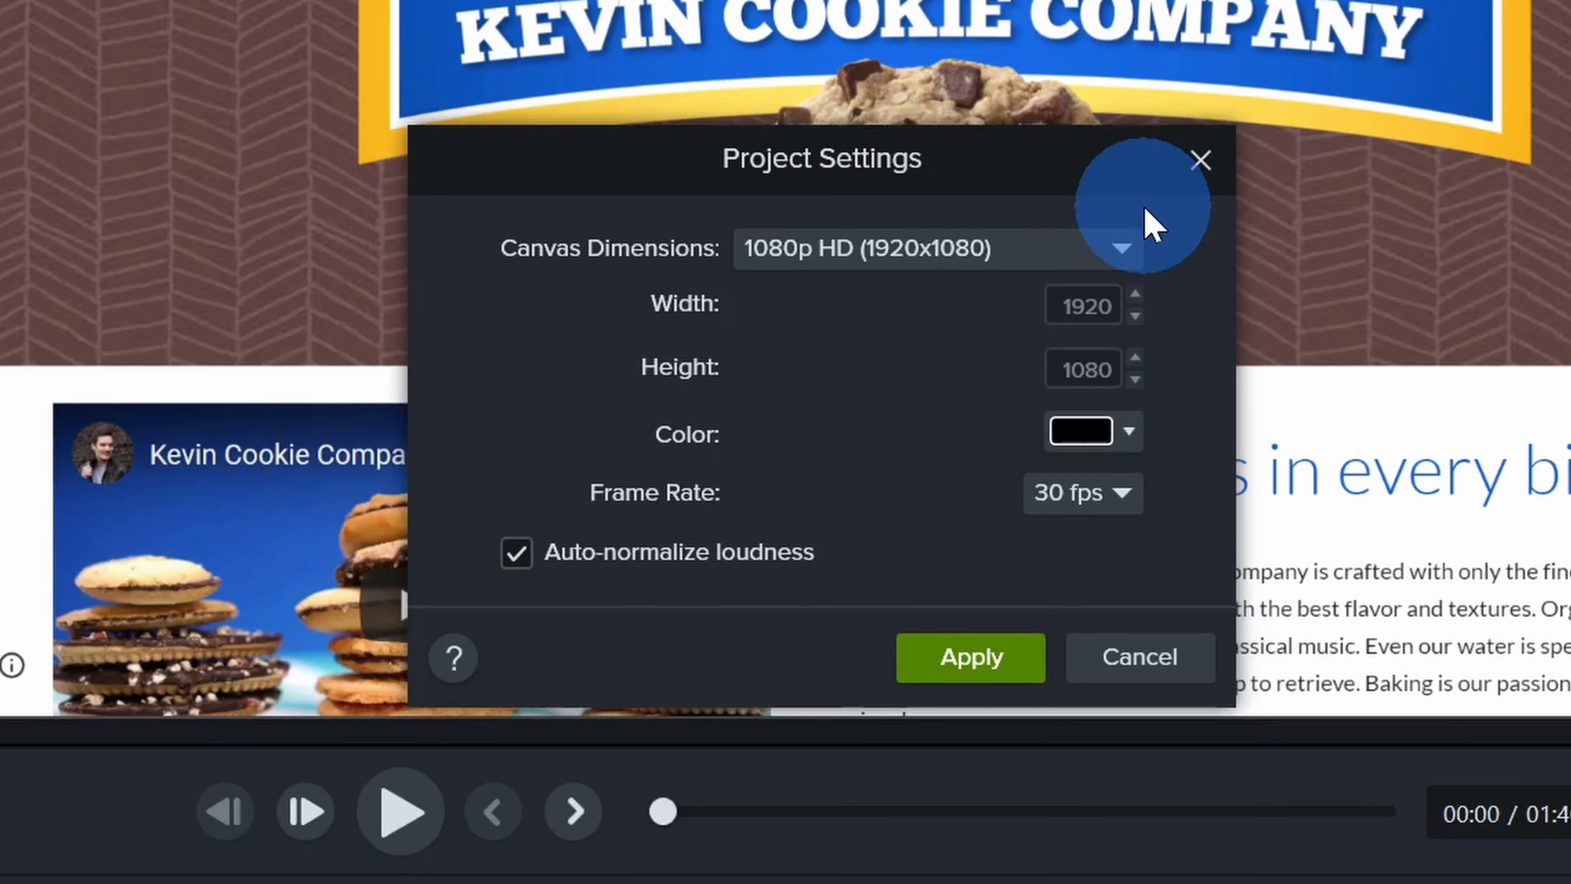
pyautogui.click(1122, 251)
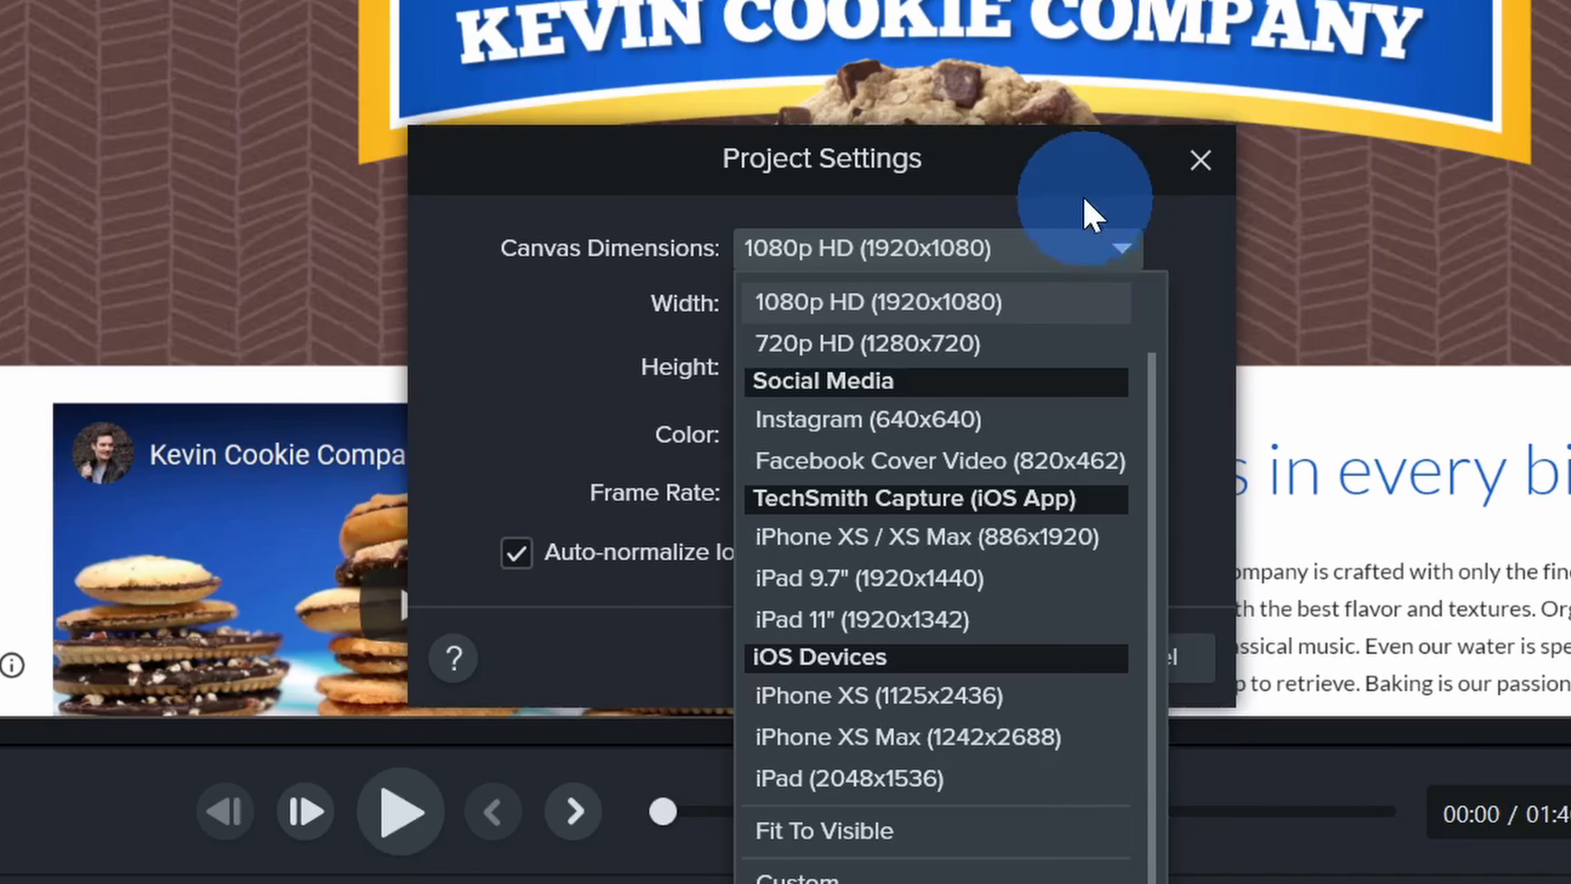
pyautogui.click(1090, 214)
pyautogui.click(1120, 434)
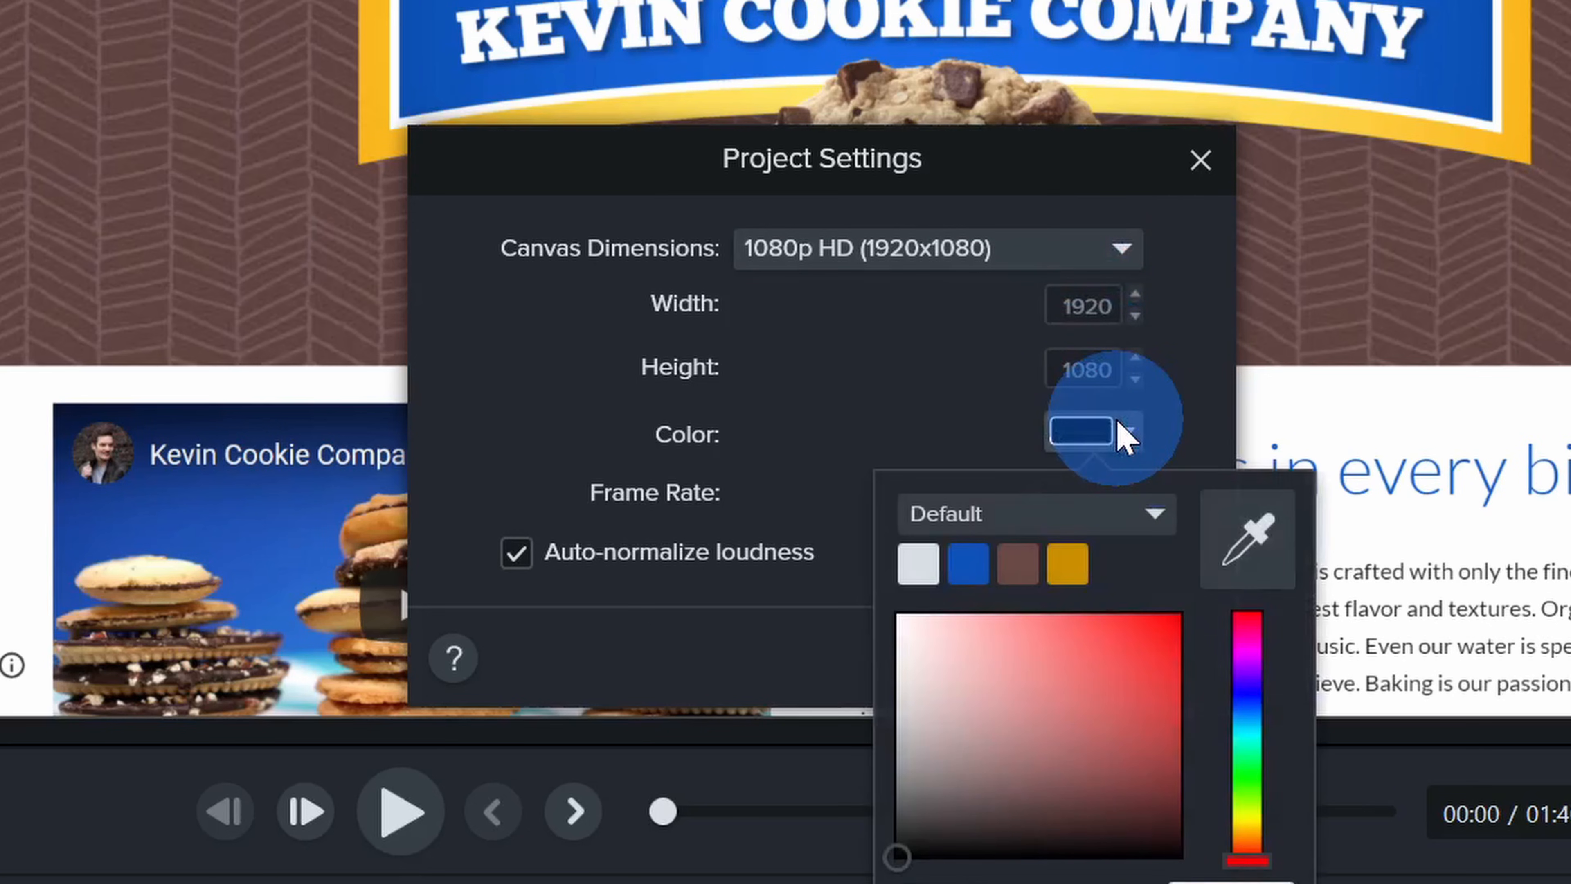
pyautogui.click(1183, 430)
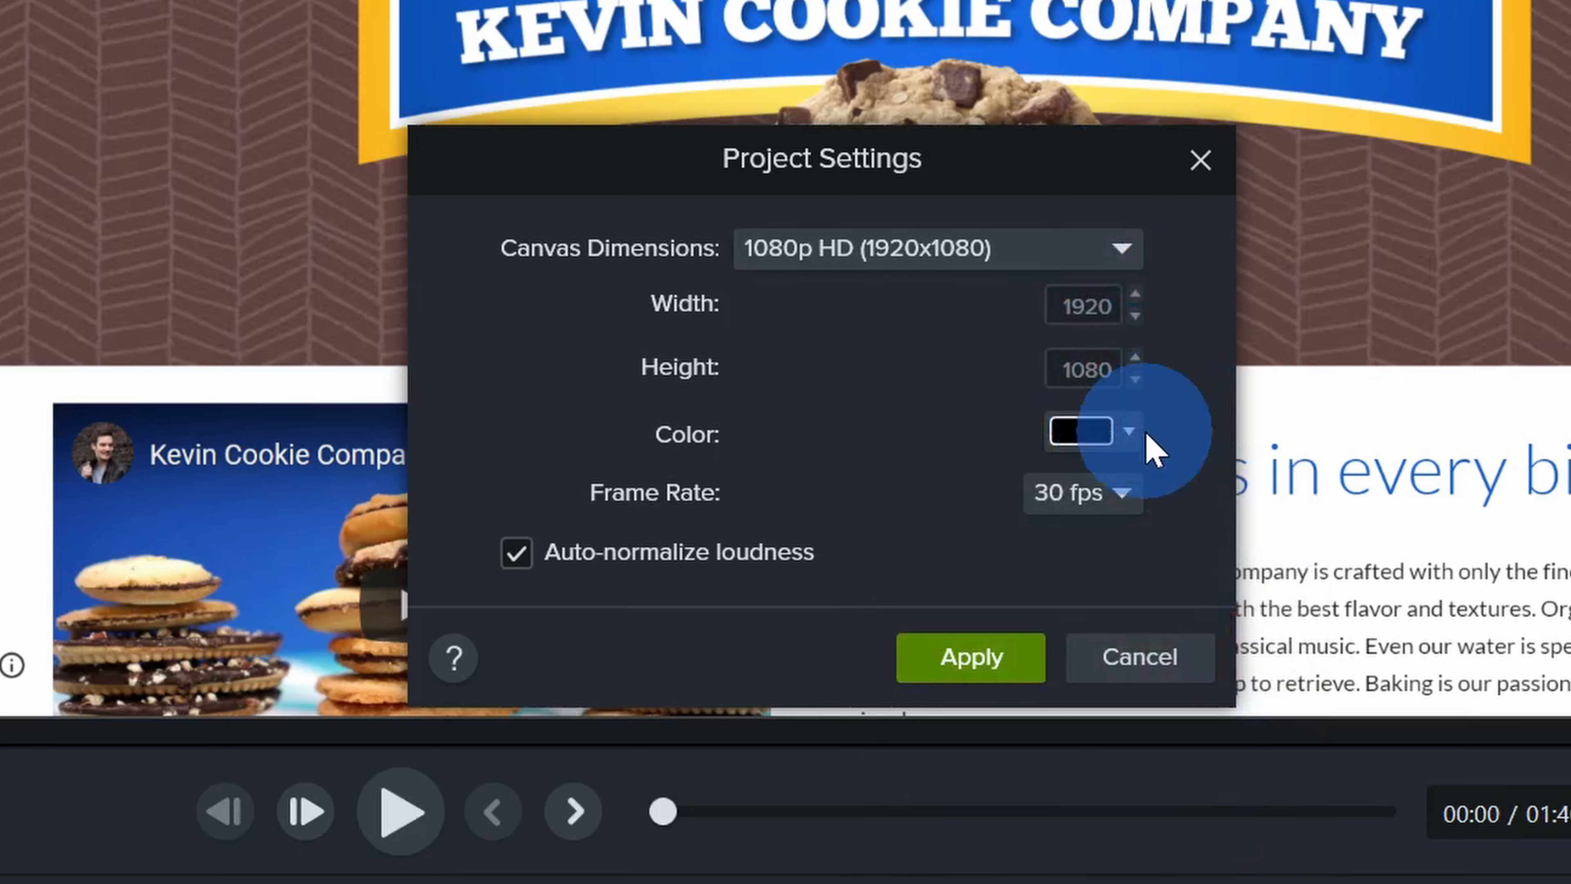
# - Keep the frame rate at 30 fps with loudness auto-normalized, and apply the project settings
pyautogui.click(1123, 490)
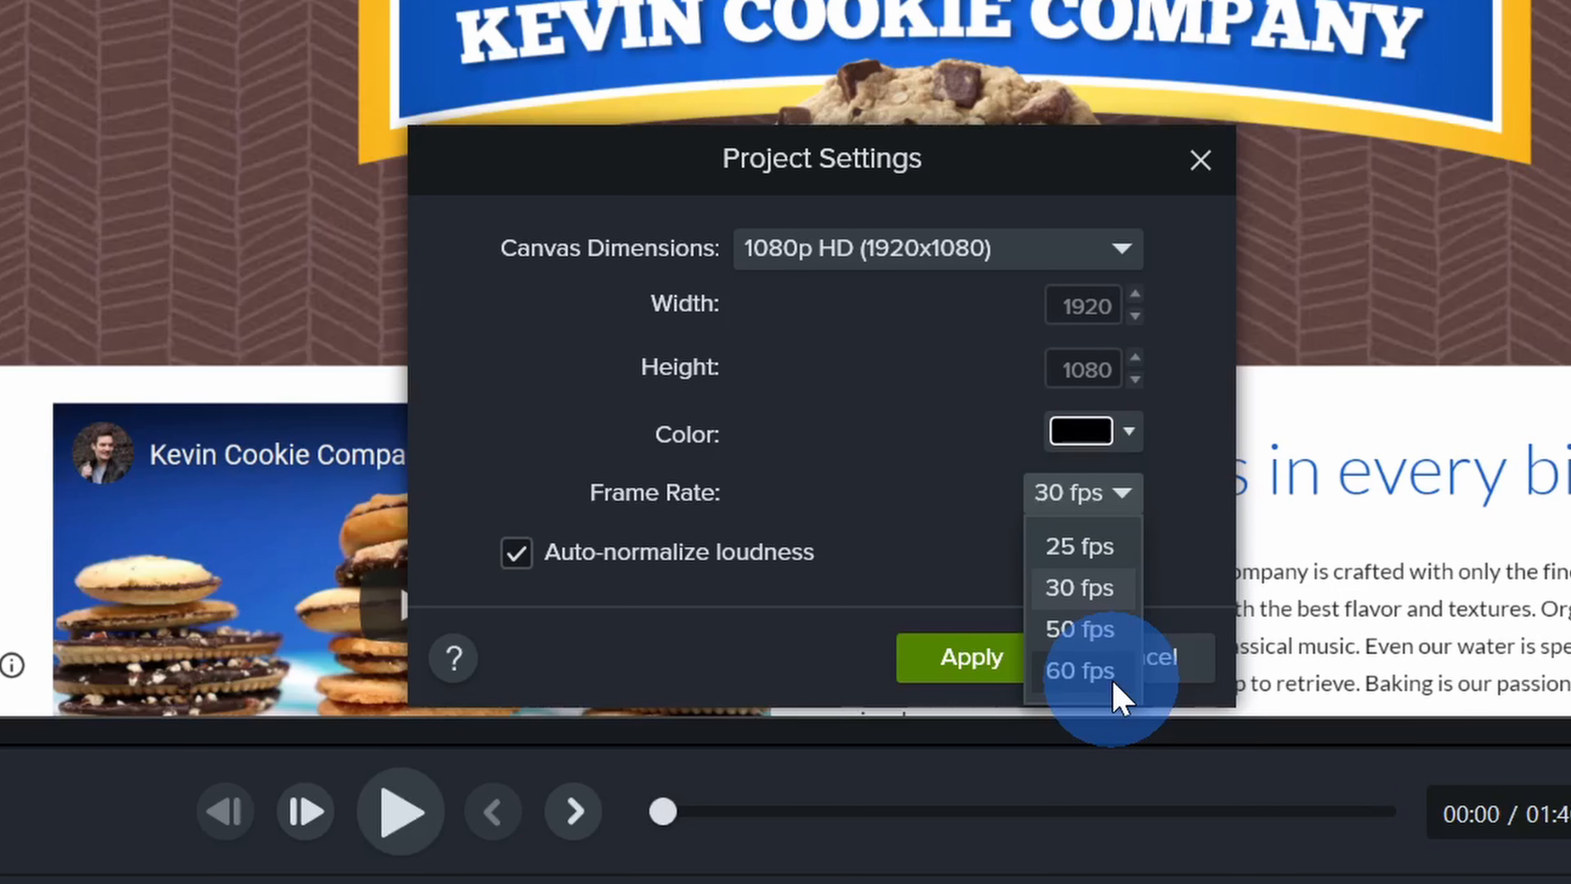
pyautogui.click(1097, 591)
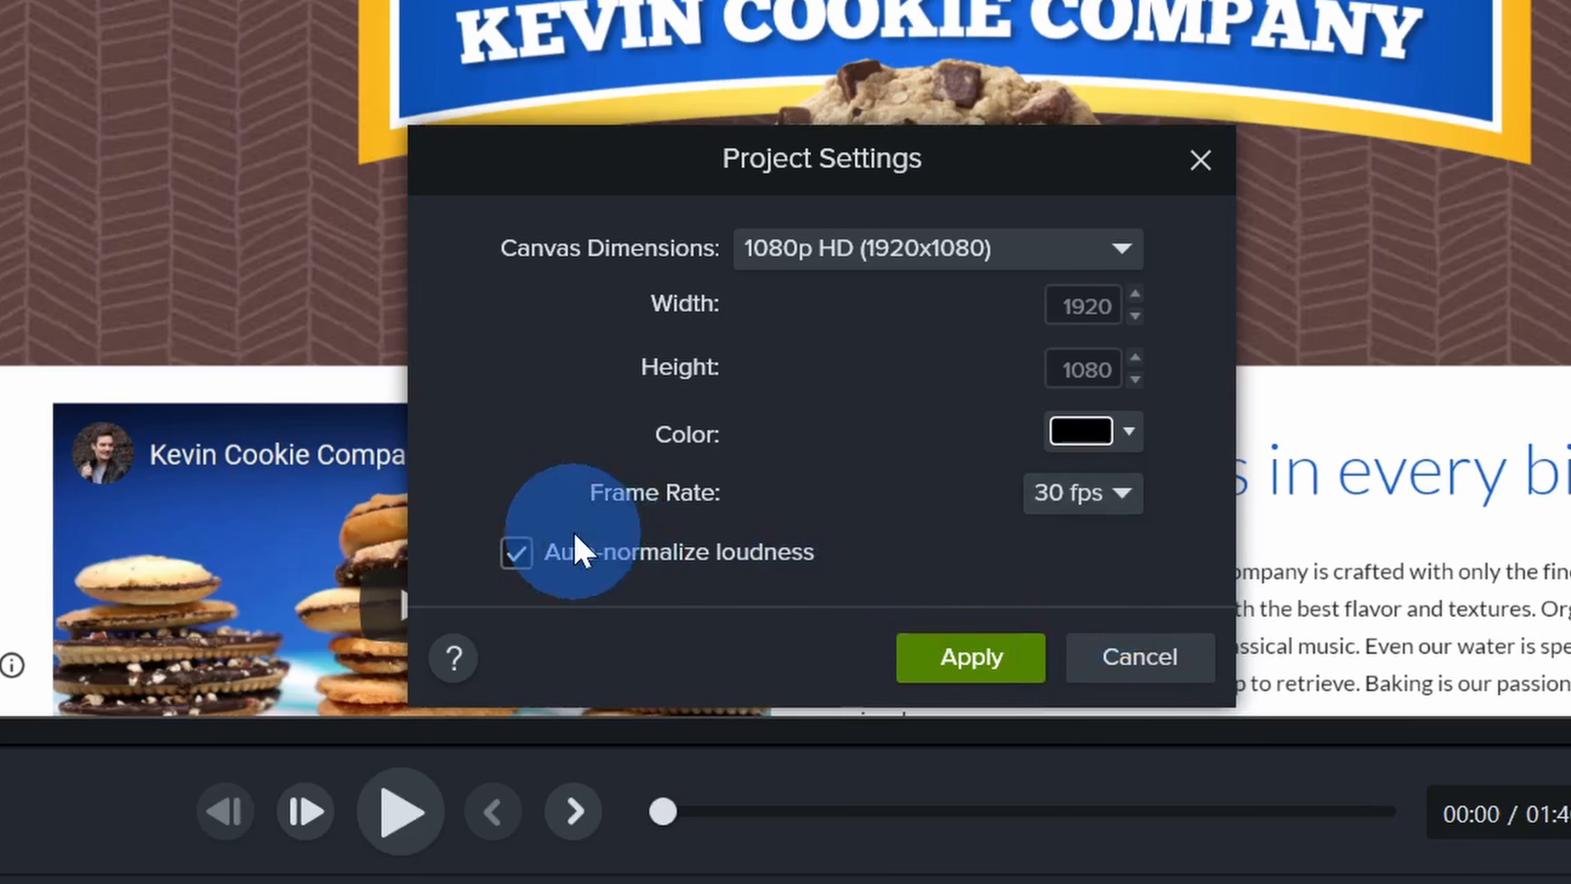
pyautogui.moveTo(680, 560)
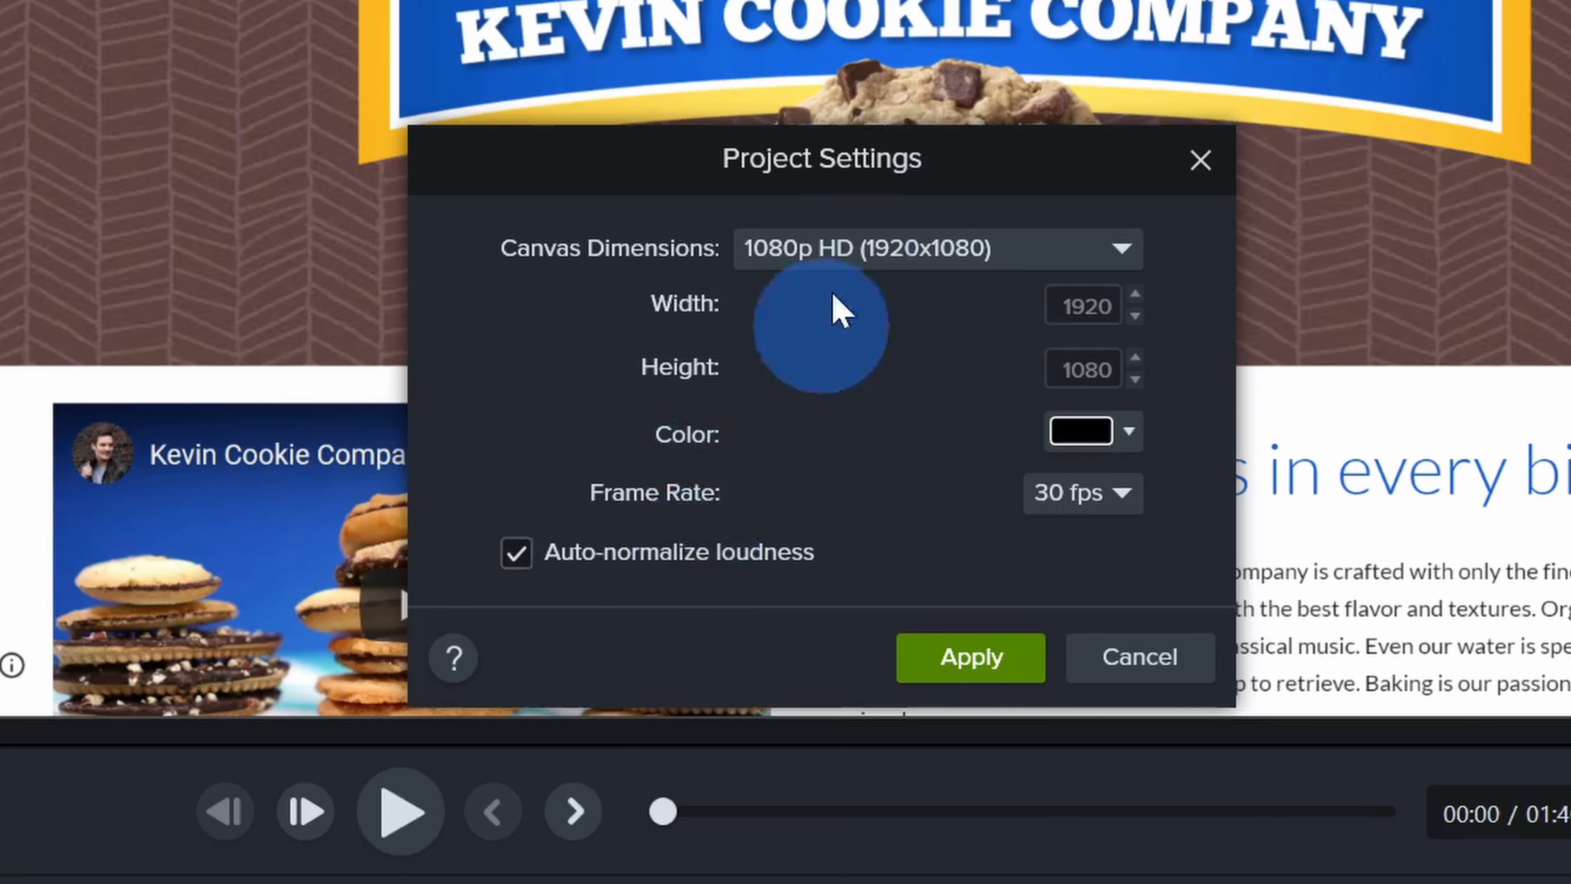
pyautogui.click(970, 681)
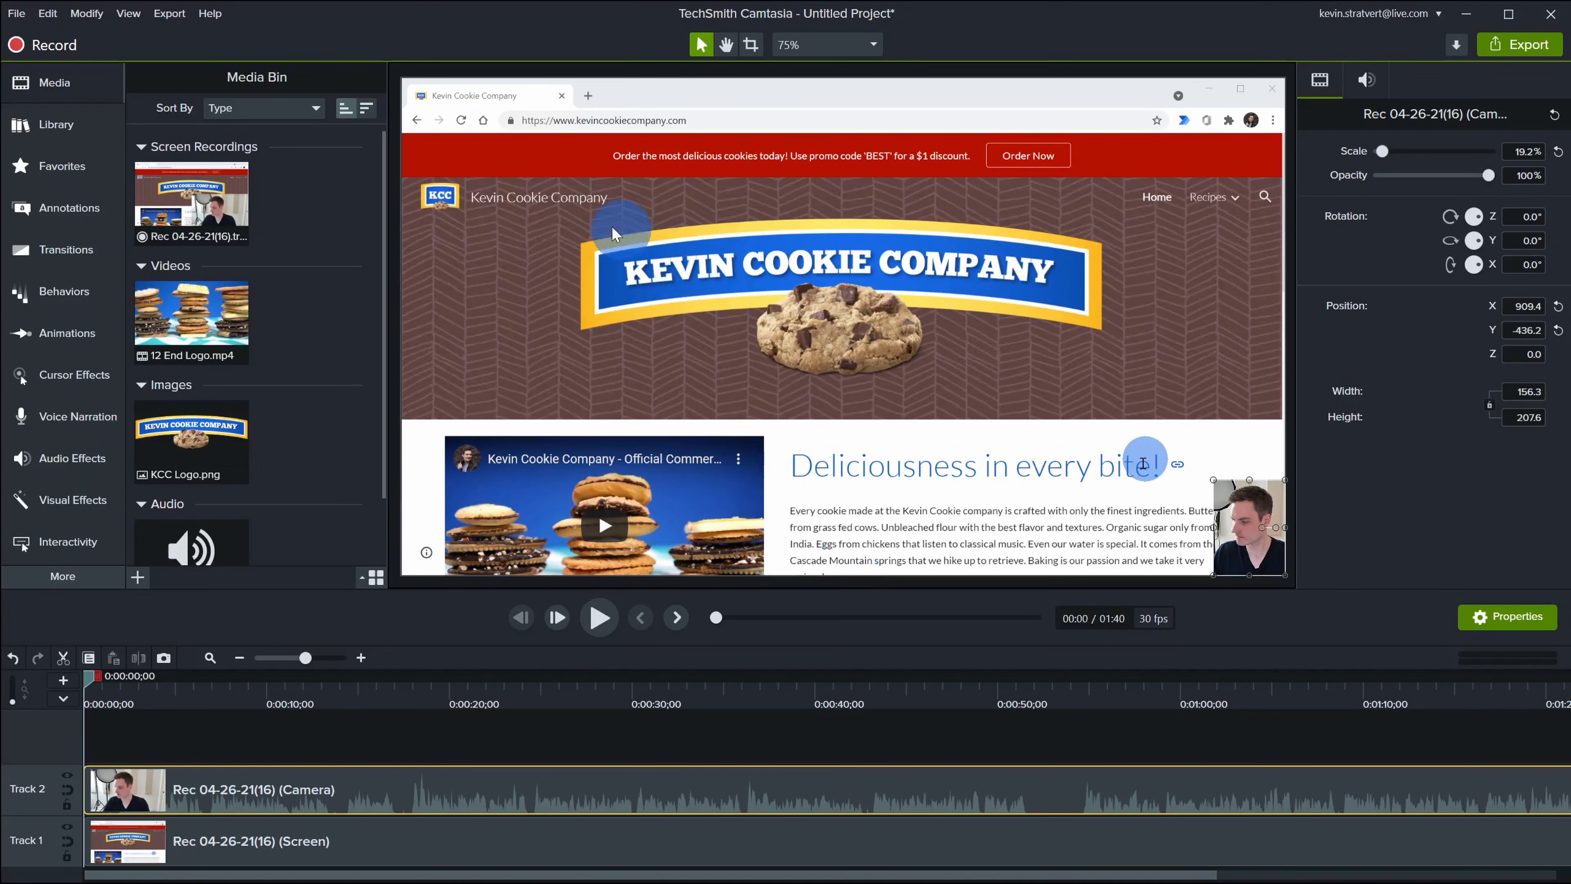
# - Shrink the screen recording clip on the canvas to about 1,400 by 787.5 pixels and shift it off-center
pyautogui.click(647, 247)
pyautogui.moveTo(506, 165); pyautogui.dragTo(584, 206)
pyautogui.moveTo(479, 121); pyautogui.dragTo(603, 130)
pyautogui.moveTo(830, 287); pyautogui.dragTo(829, 262)
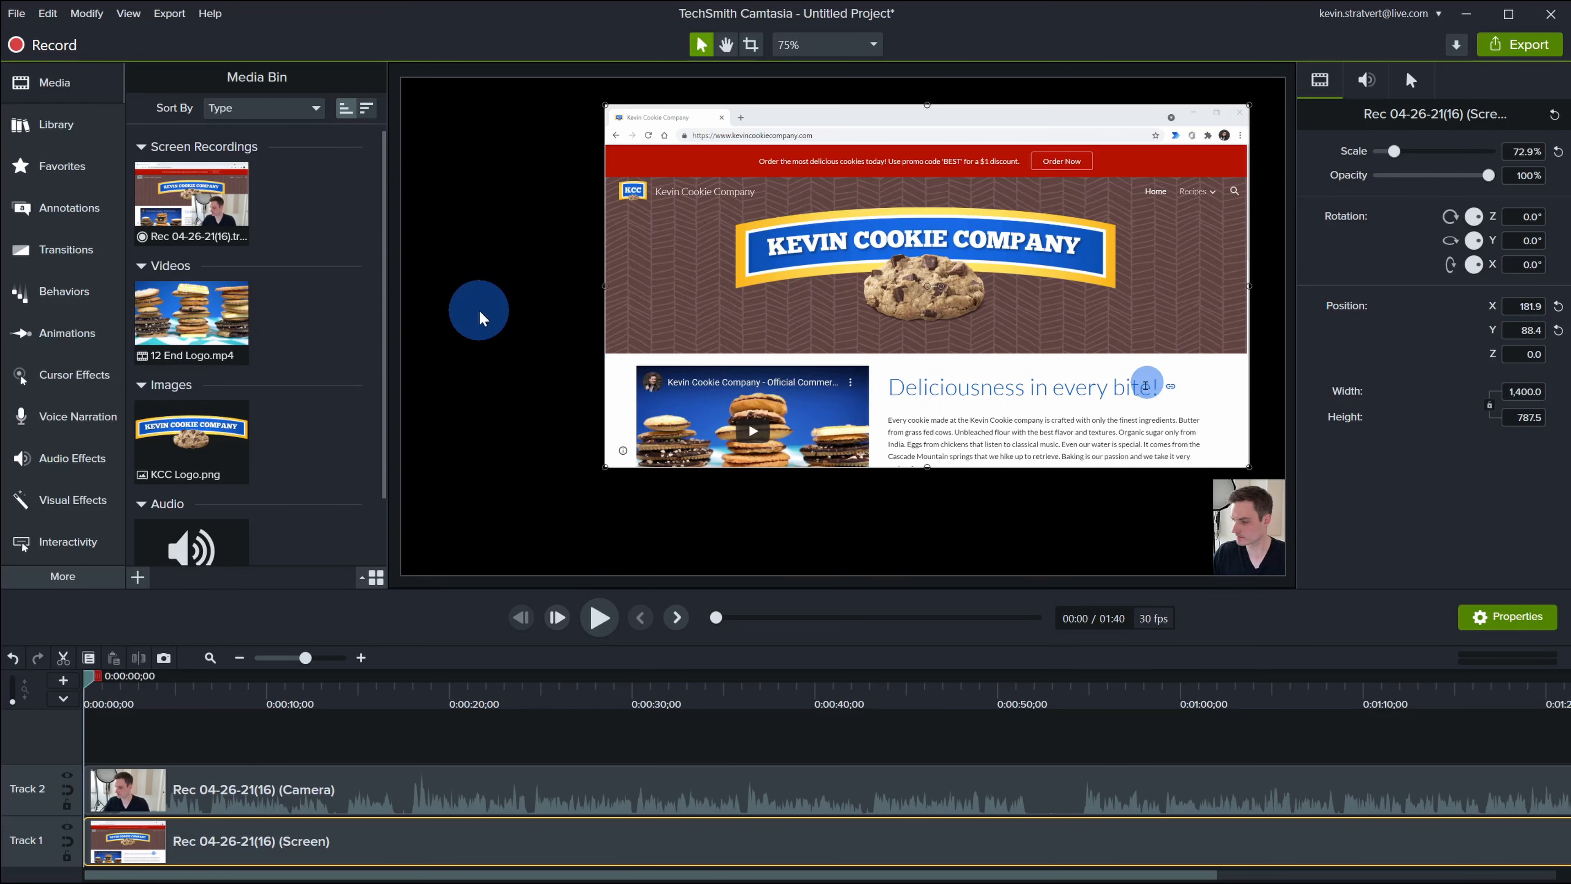
# - Undo the resizing and moving of the screen recording clip so it fills the canvas again
pyautogui.hotkey('ctrl', 'z')
pyautogui.hotkey('ctrl', 'z')
pyautogui.hotkey('ctrl', 'z')
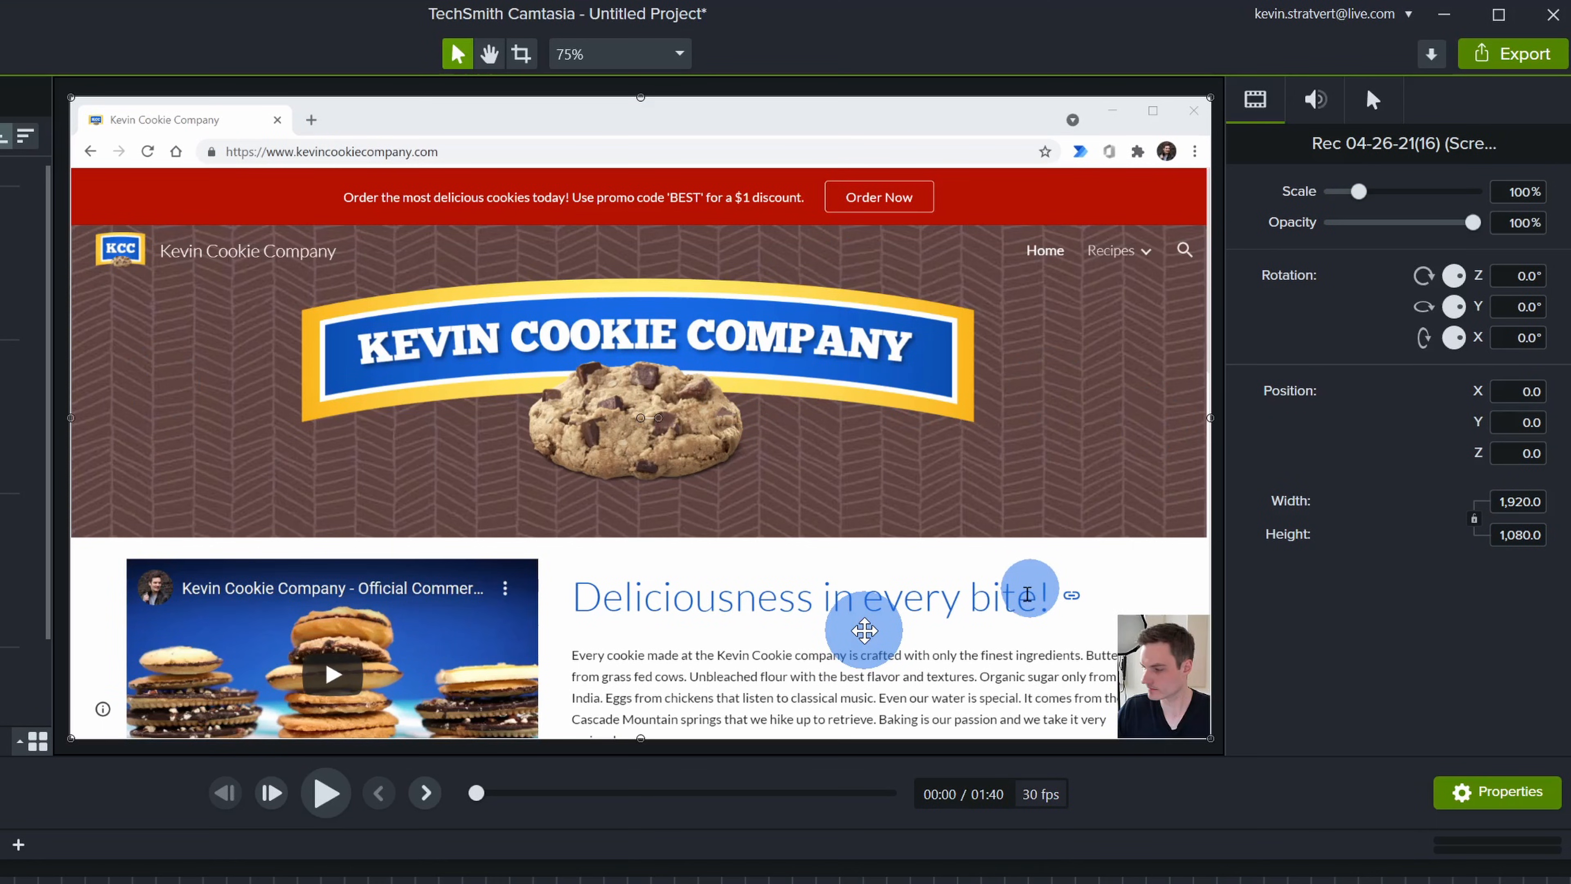
# - Select the webcam clip on the canvas and examine its scale and other visual properties
pyautogui.click(1158, 649)
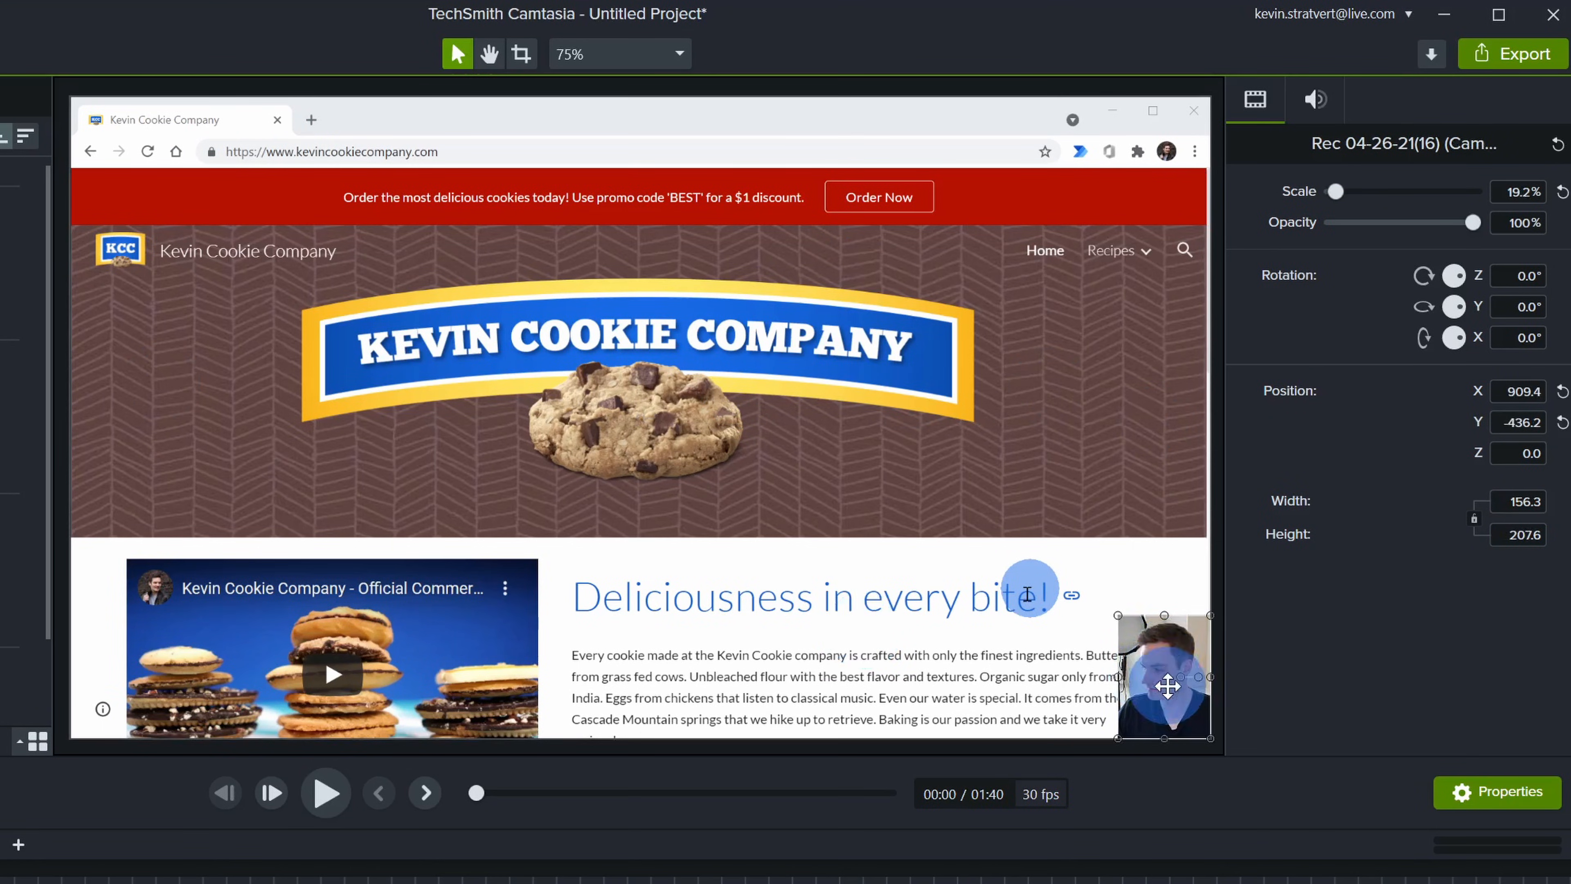
pyautogui.moveTo(1335, 190); pyautogui.dragTo(1336, 194)
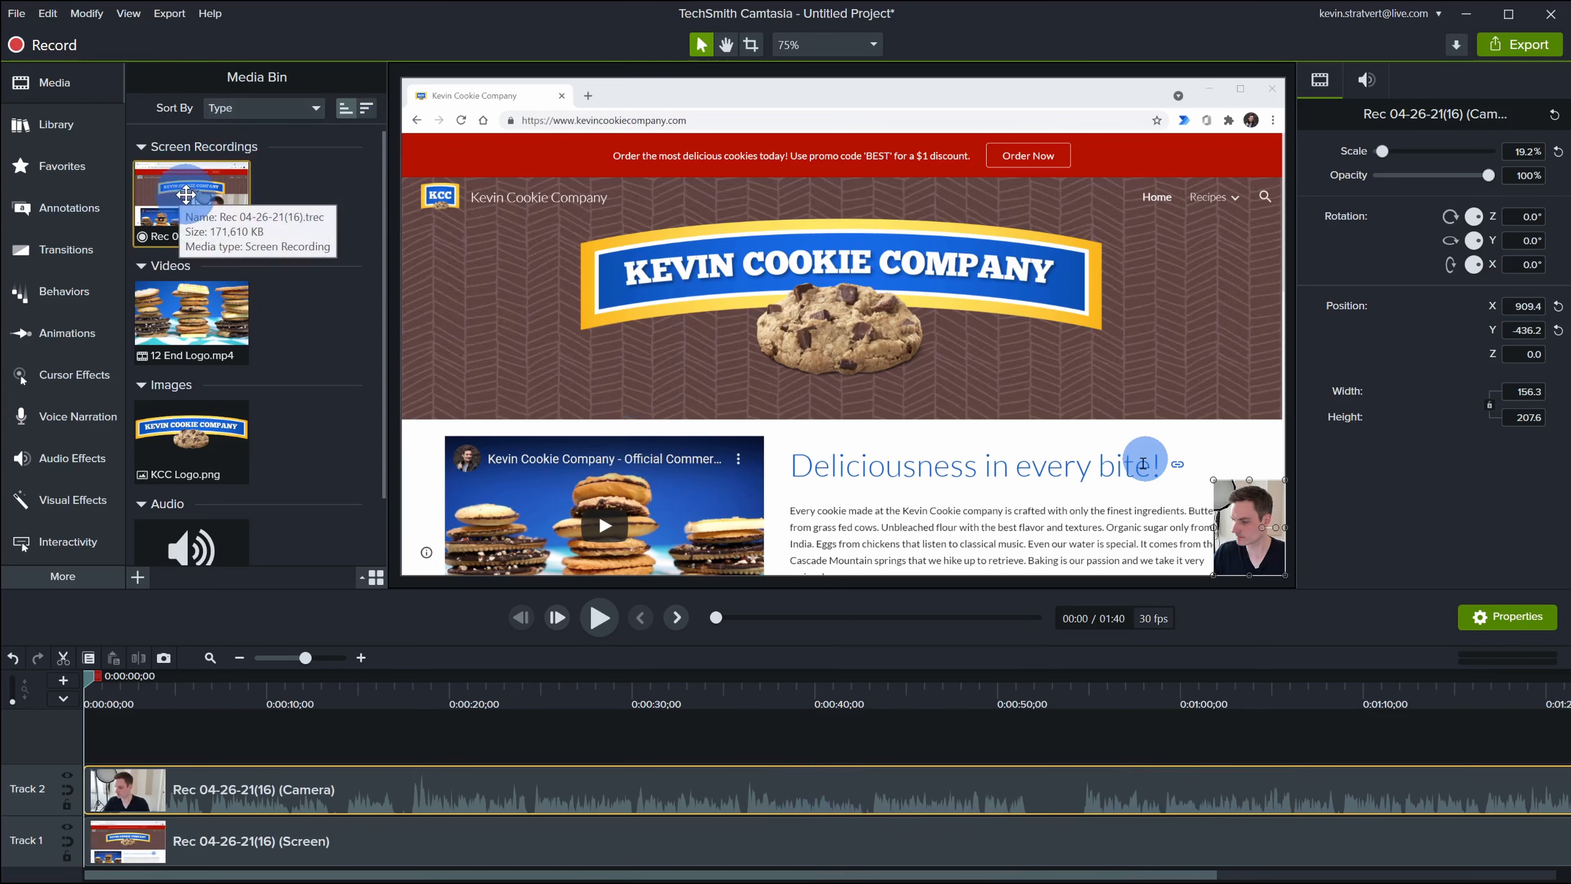
# - Try adding the screen recording from the media bin to the timeline at the playhead
pyautogui.moveTo(189, 187); pyautogui.dragTo(245, 327)
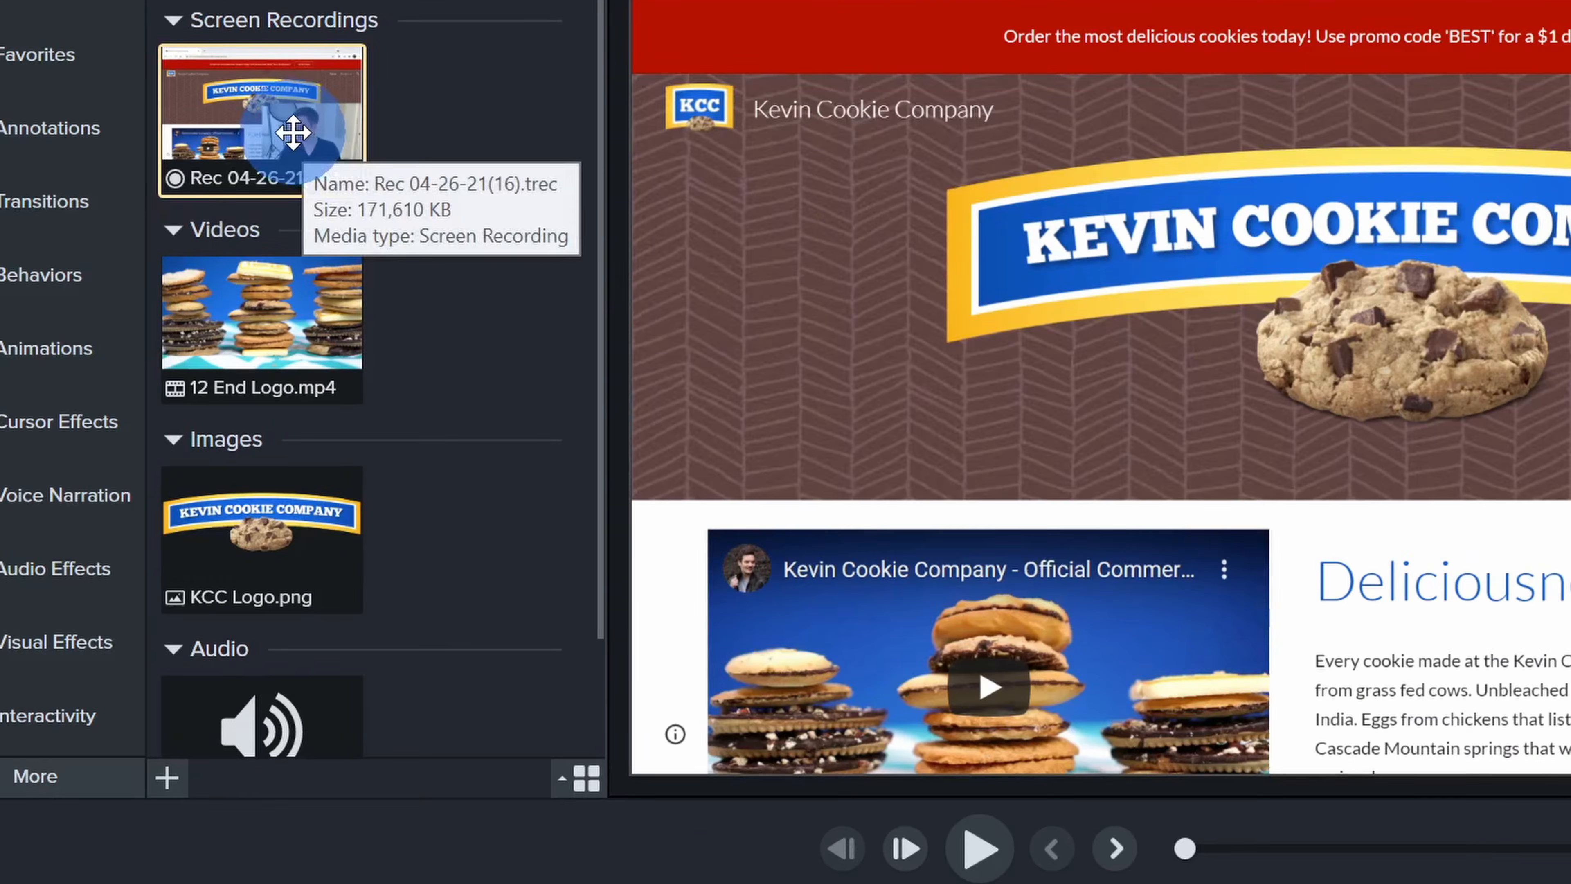
pyautogui.rightClick(294, 137)
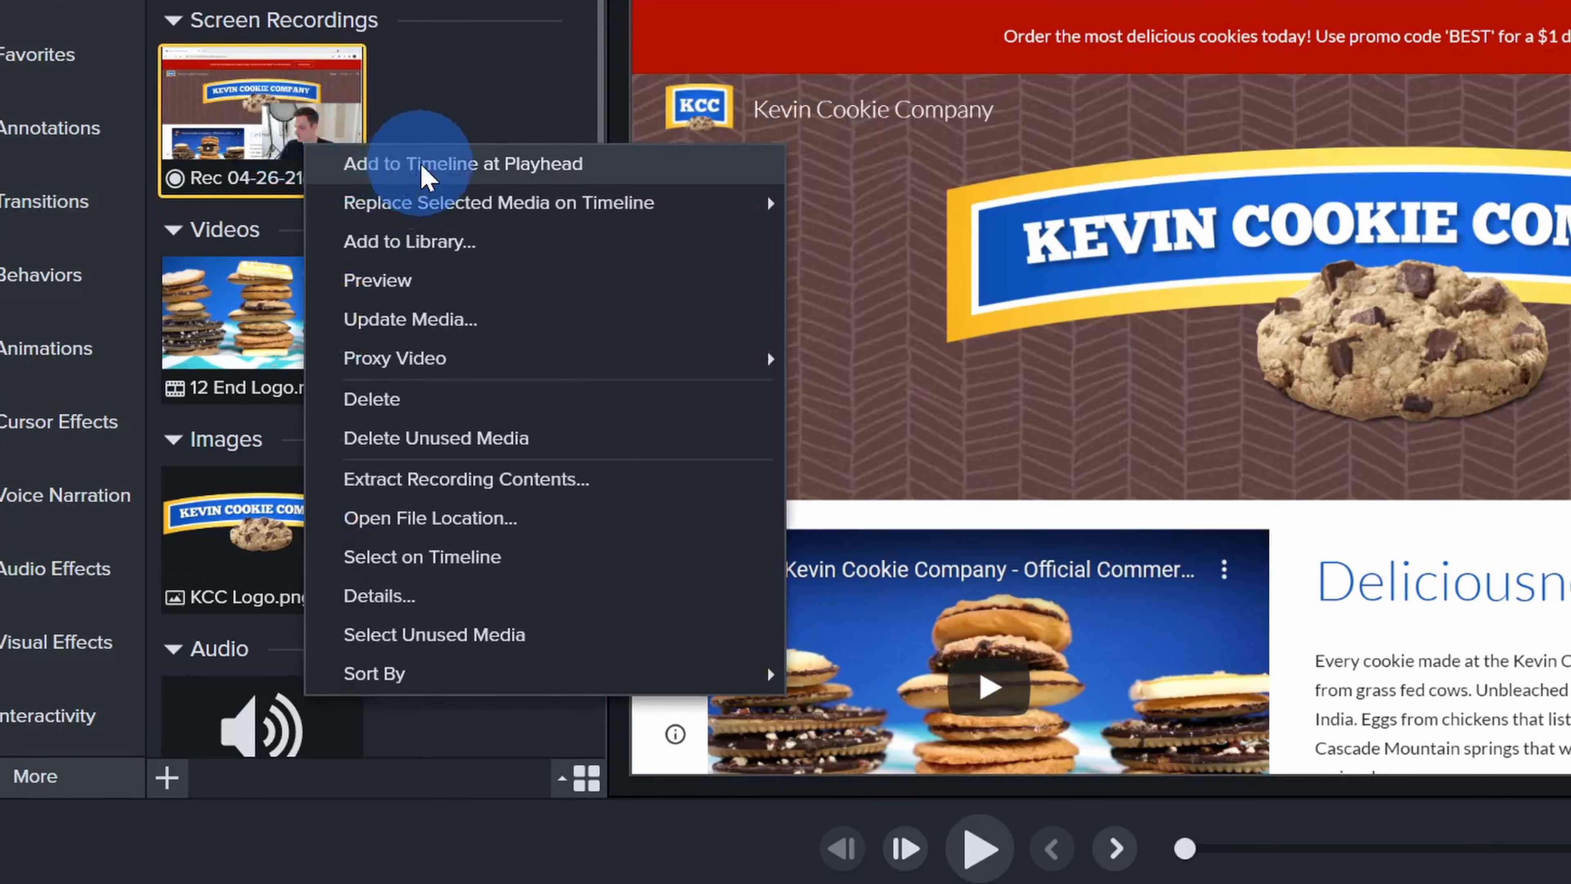
pyautogui.click(391, 163)
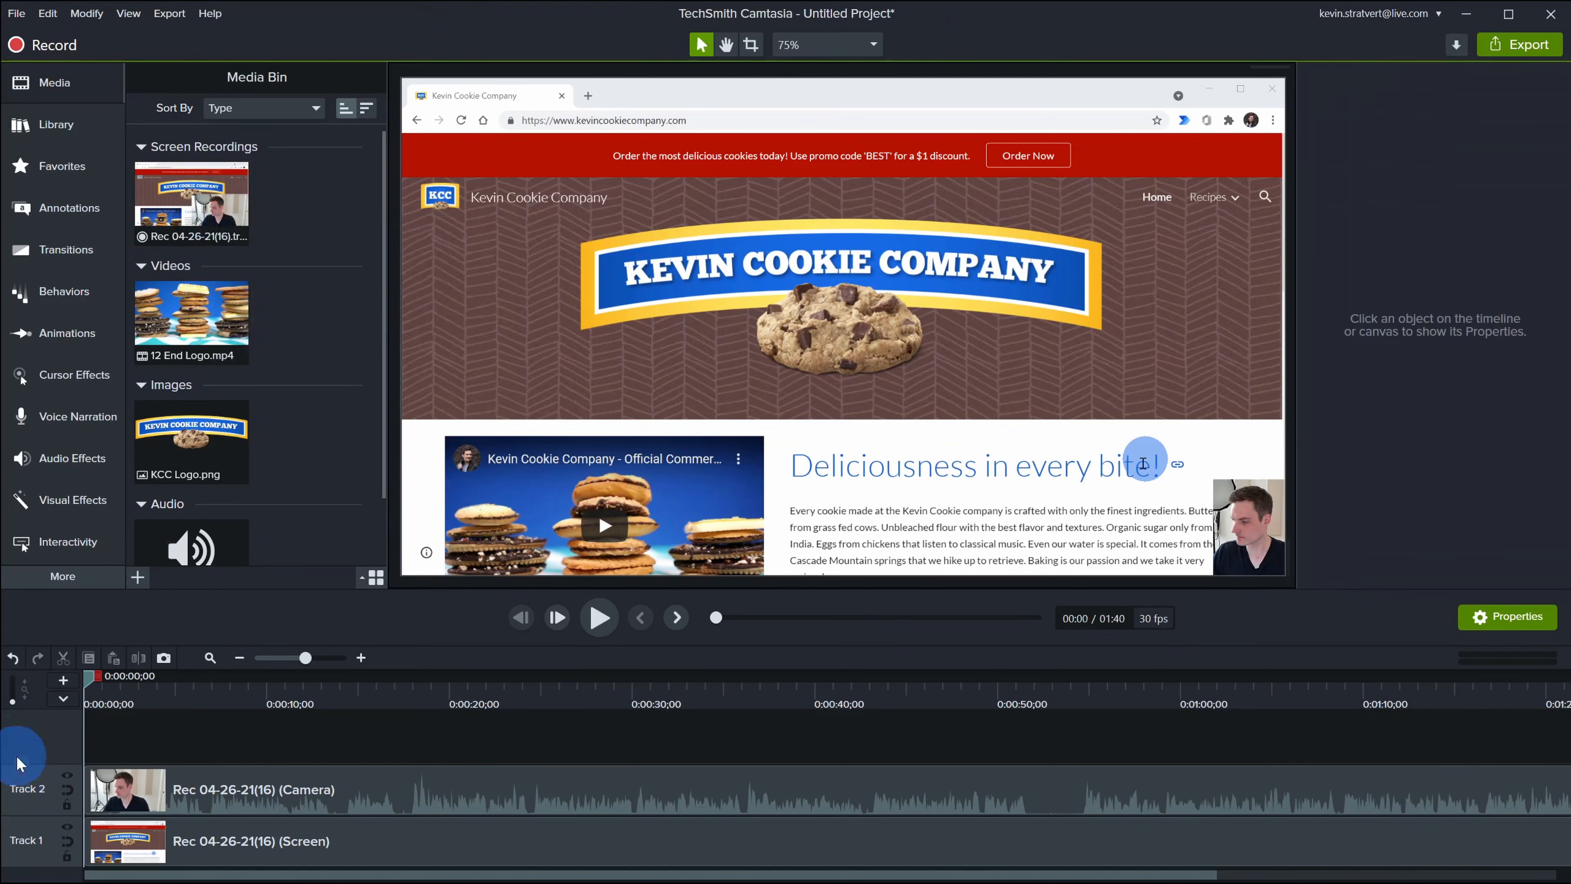
# - Move the playhead to 0:00:02;21, and swap the camera and screen tracks before restoring their original order
pyautogui.moveTo(92, 676); pyautogui.dragTo(140, 676)
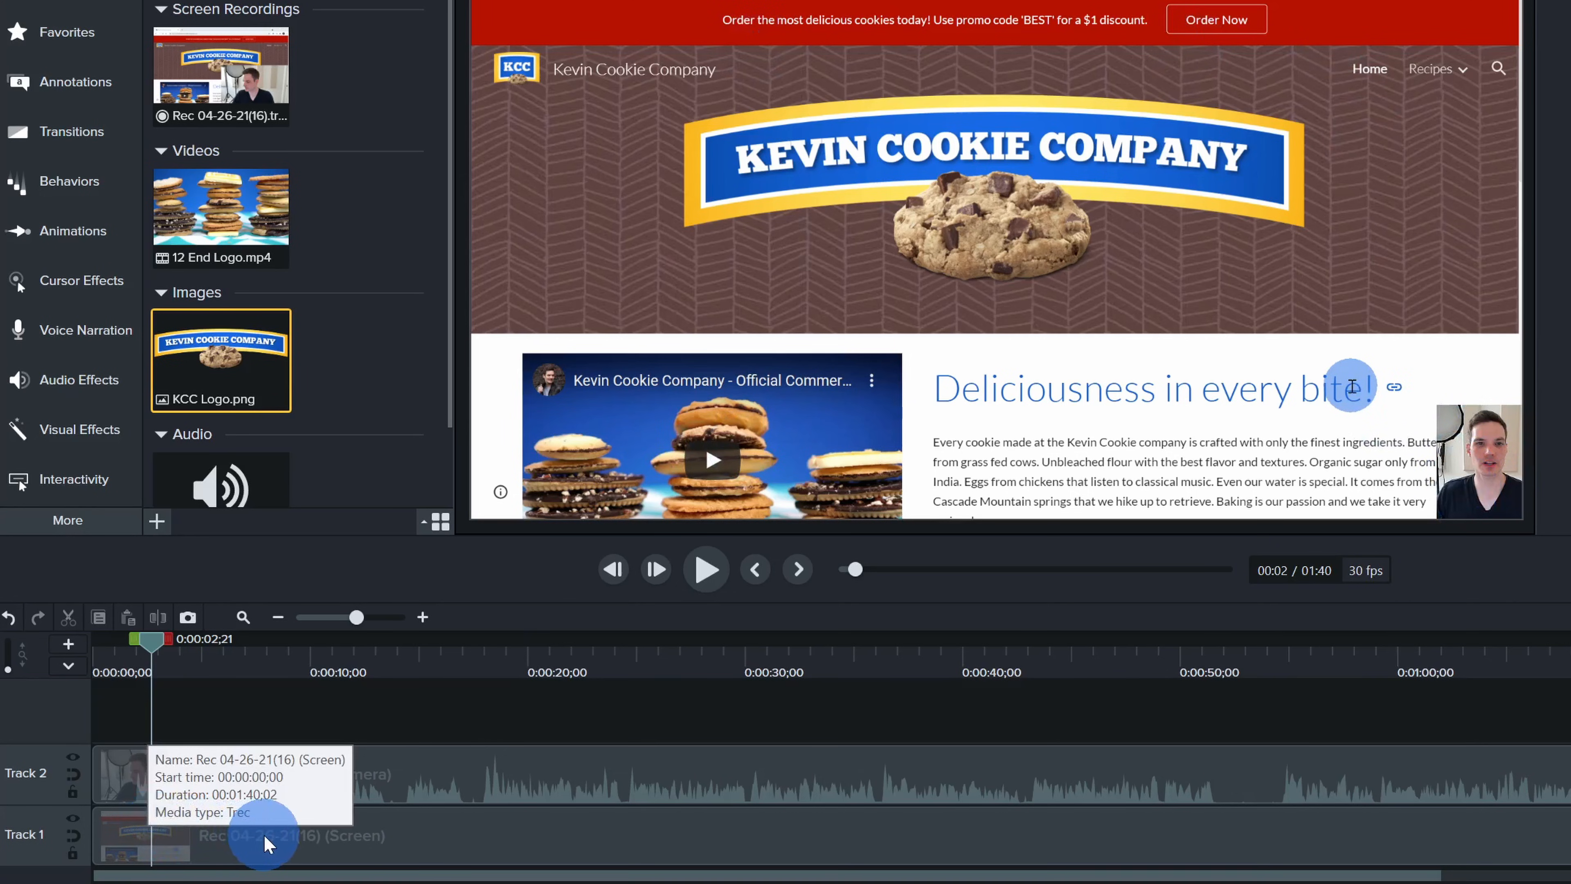
pyautogui.moveTo(31, 749); pyautogui.dragTo(28, 828)
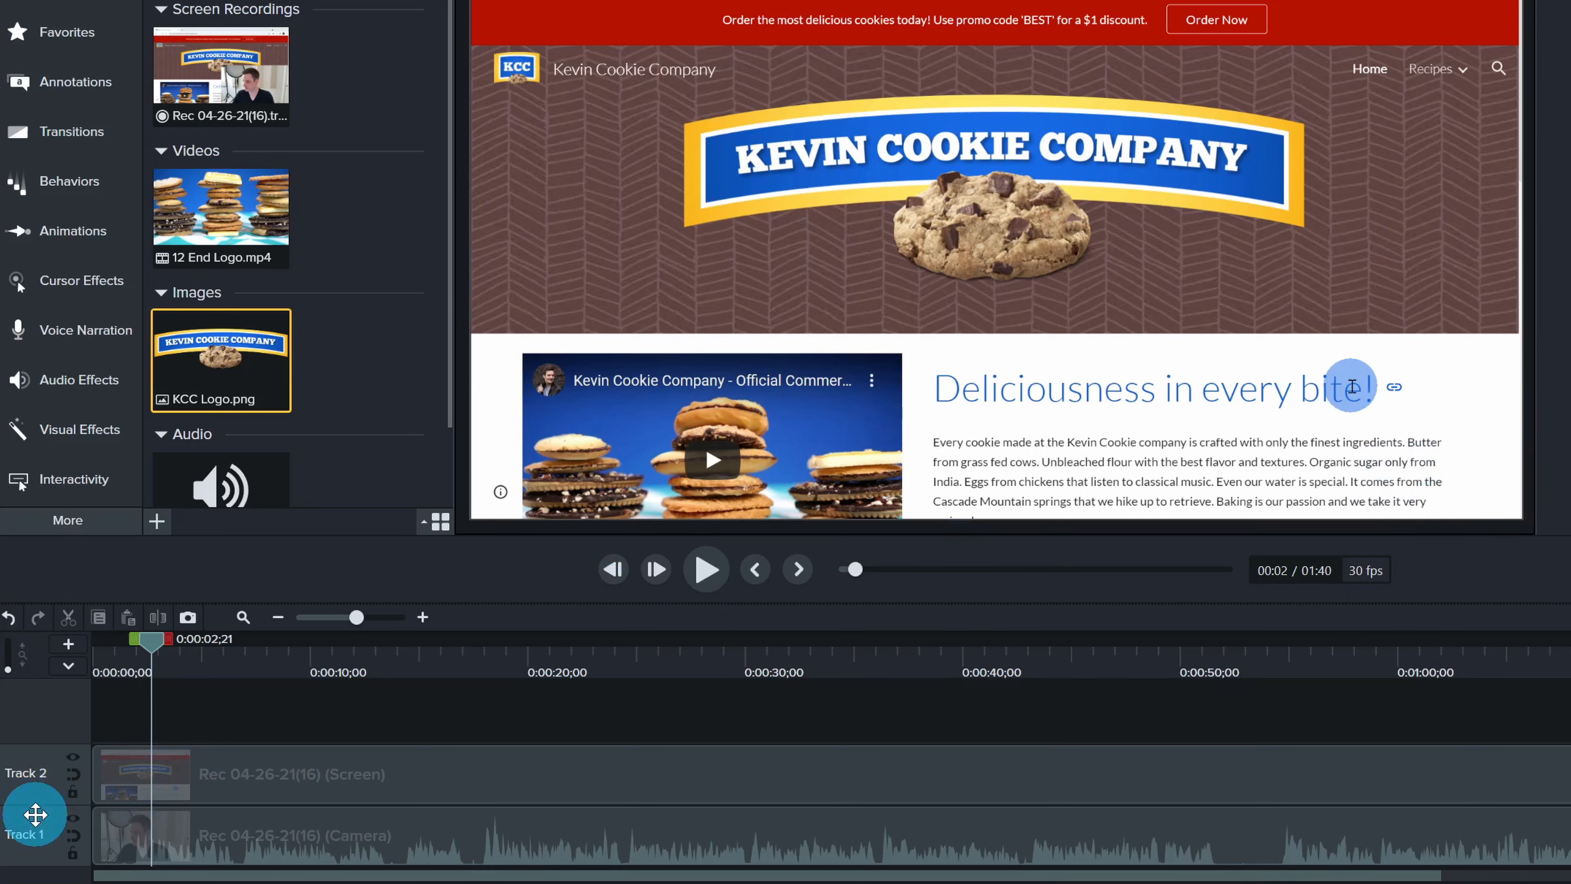
pyautogui.moveTo(35, 815); pyautogui.dragTo(39, 787)
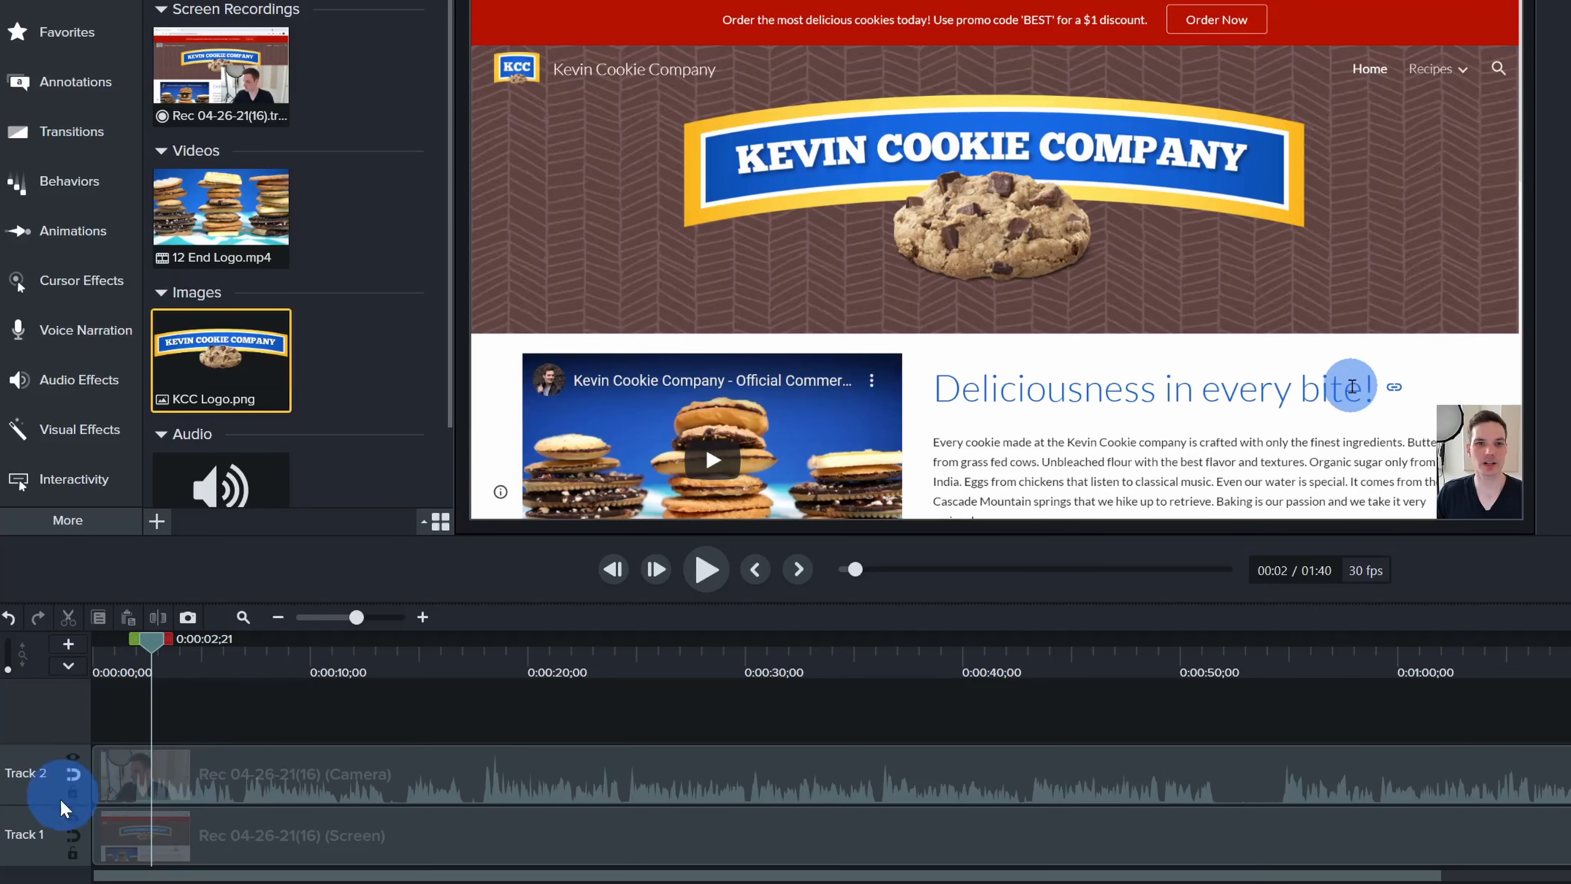
# - Rename Track 2, which holds the camera recording, after the presenter
pyautogui.rightClick(41, 778)
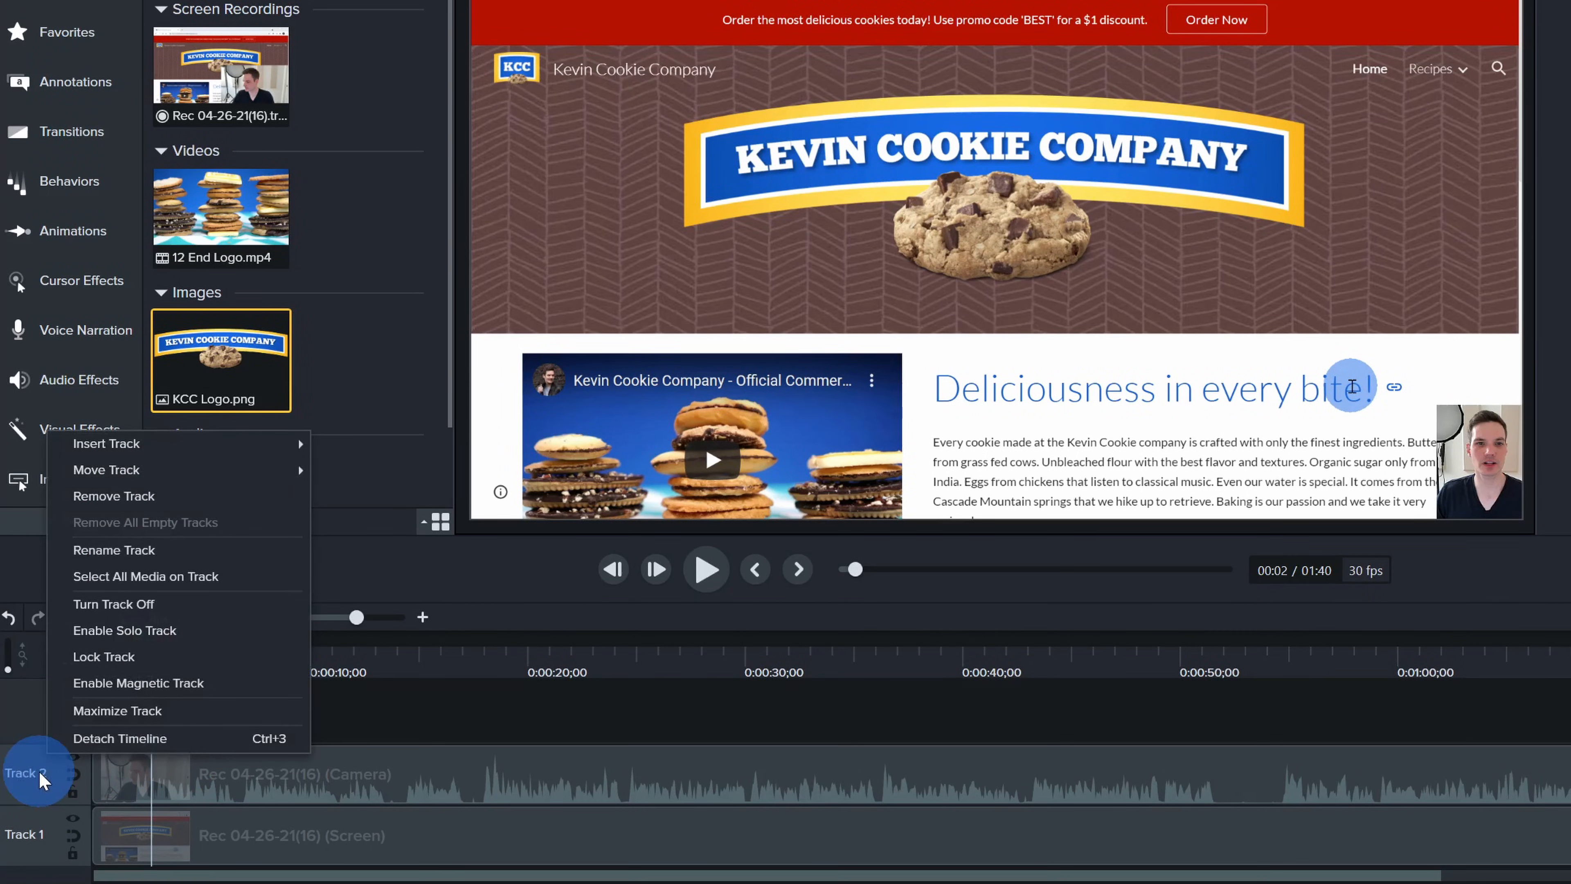
pyautogui.click(159, 555)
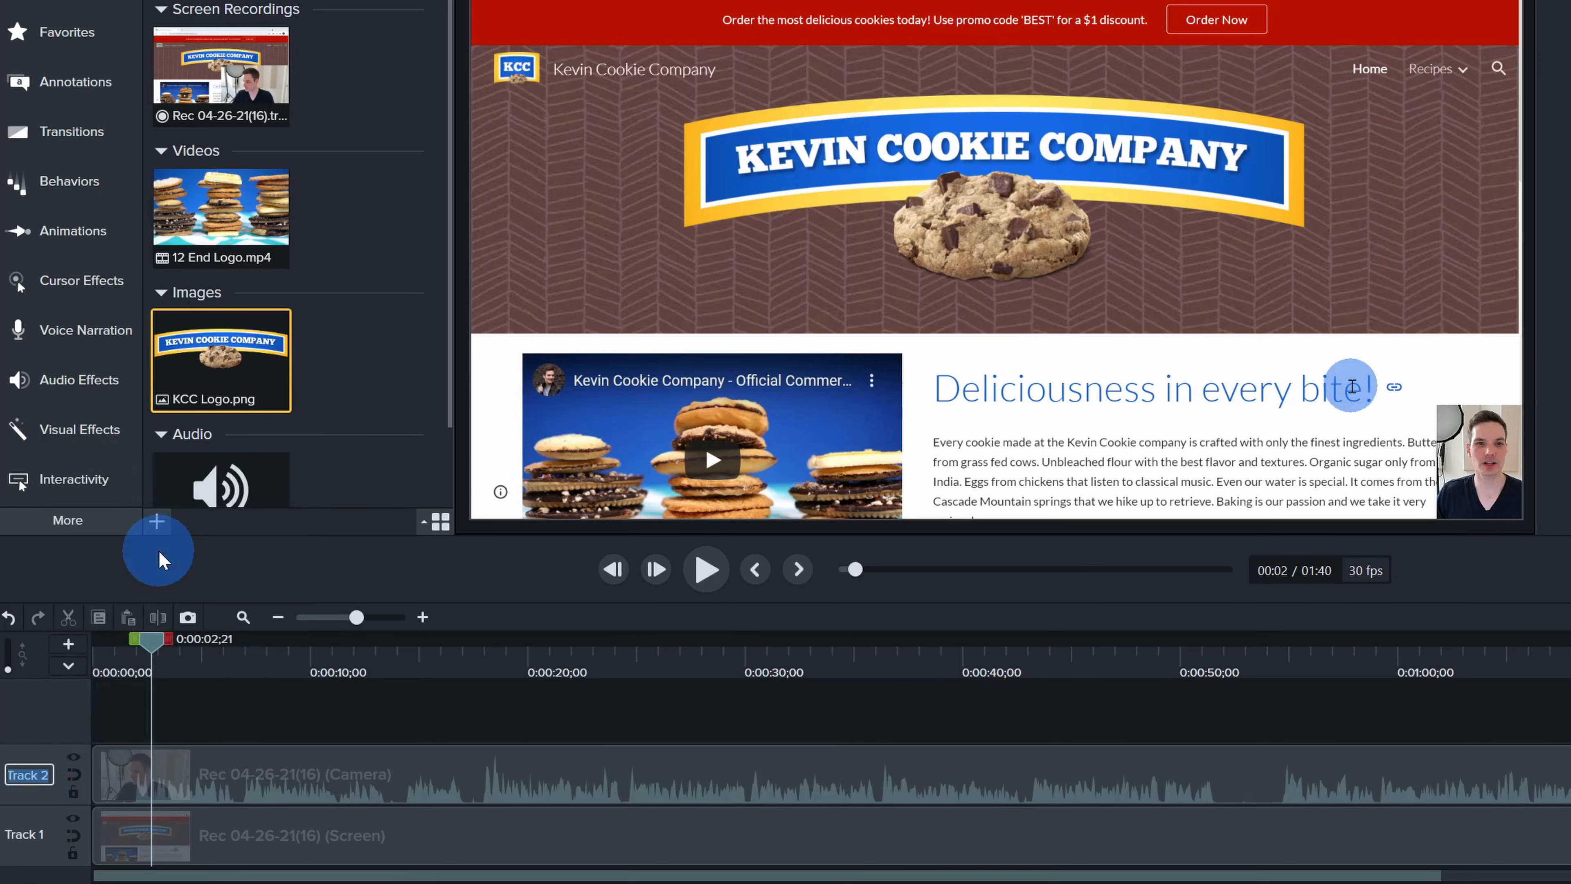
pyautogui.write('Kevin')
pyautogui.click(119, 748)
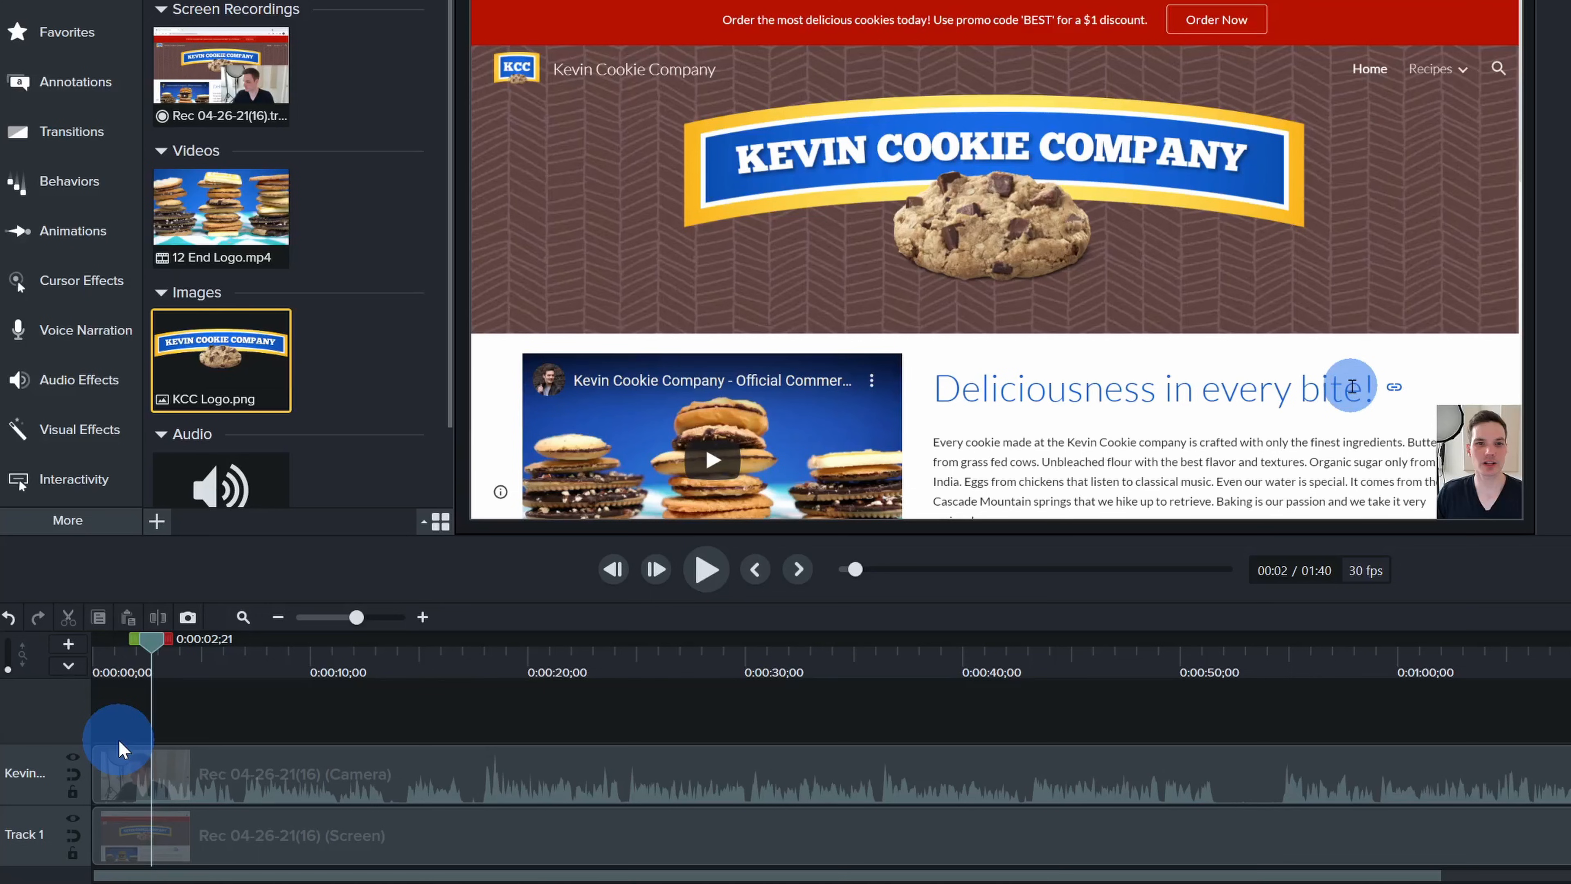
# - Place KCC Logo.png on a new track above the camera track, and remove that track together with its media
pyautogui.moveTo(204, 328); pyautogui.dragTo(230, 705)
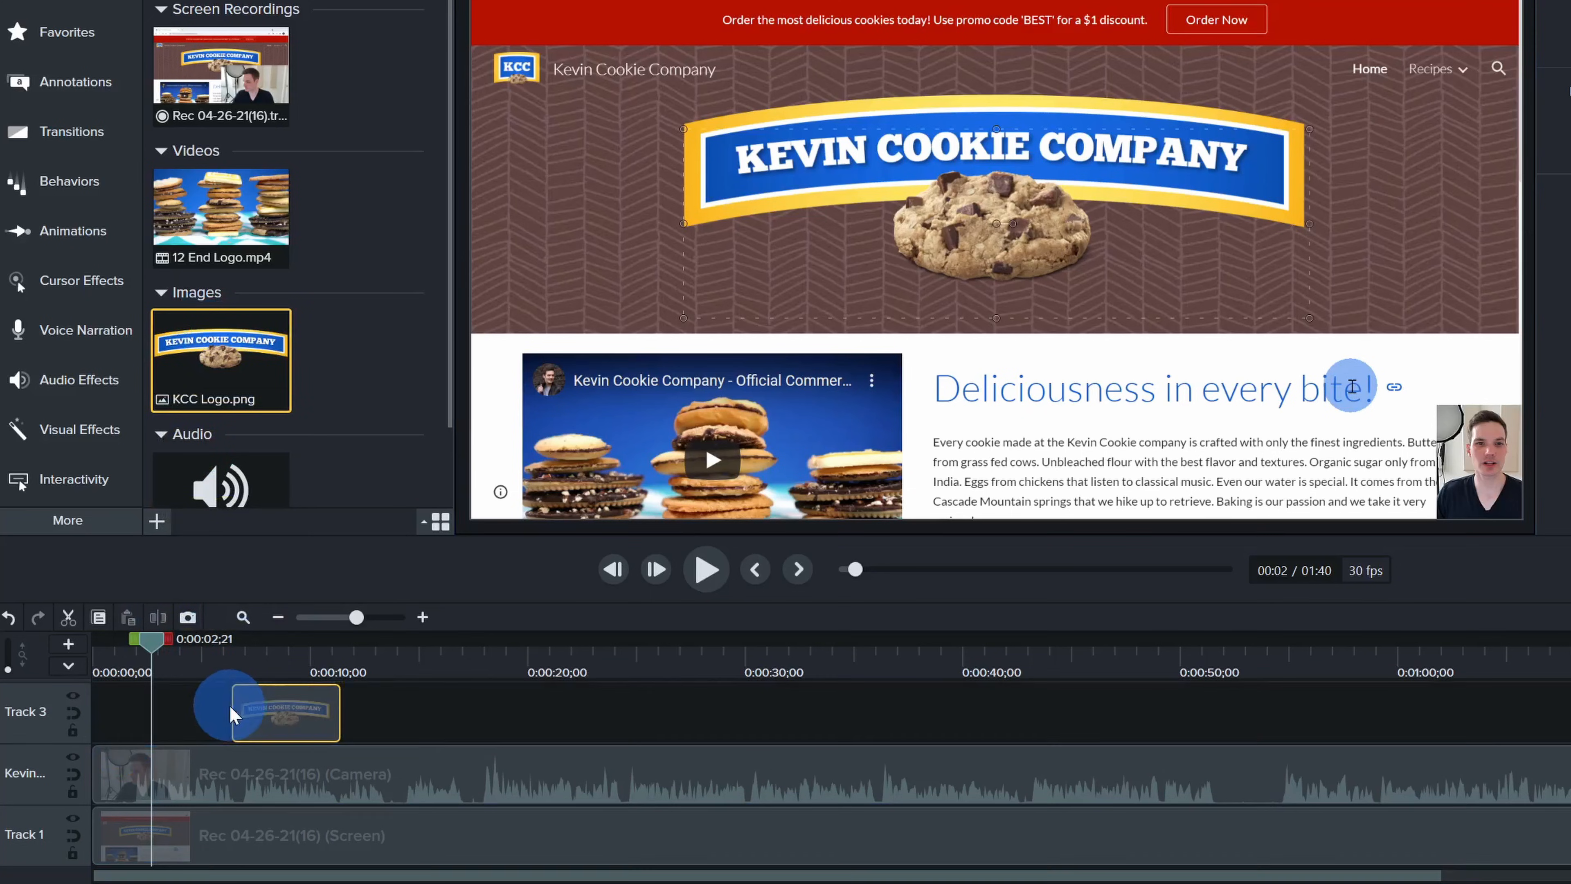
pyautogui.rightClick(35, 722)
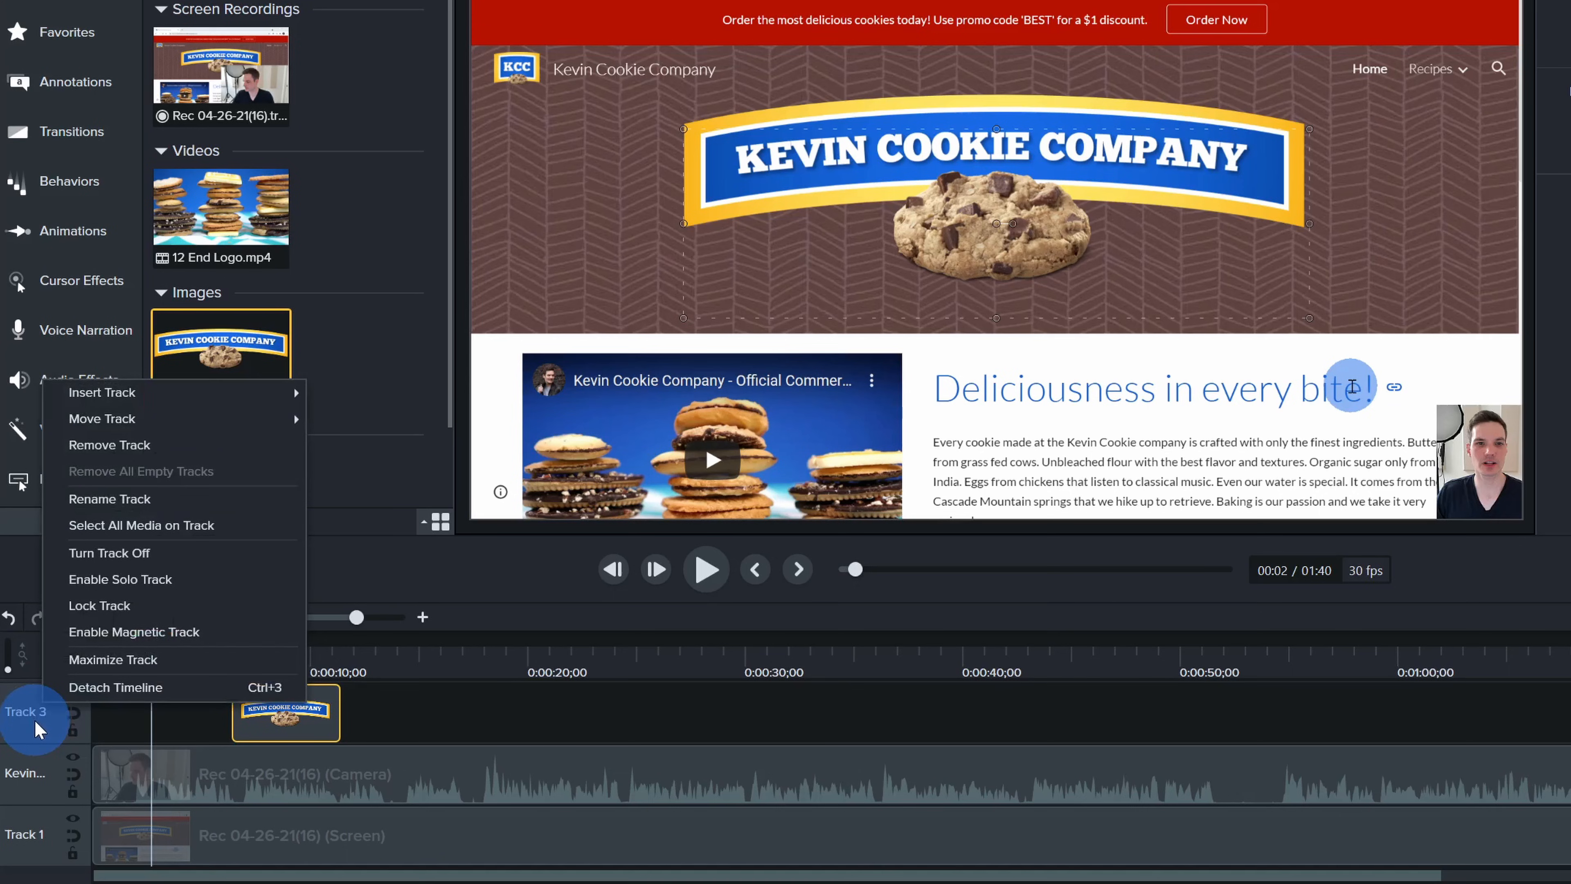
pyautogui.click(146, 443)
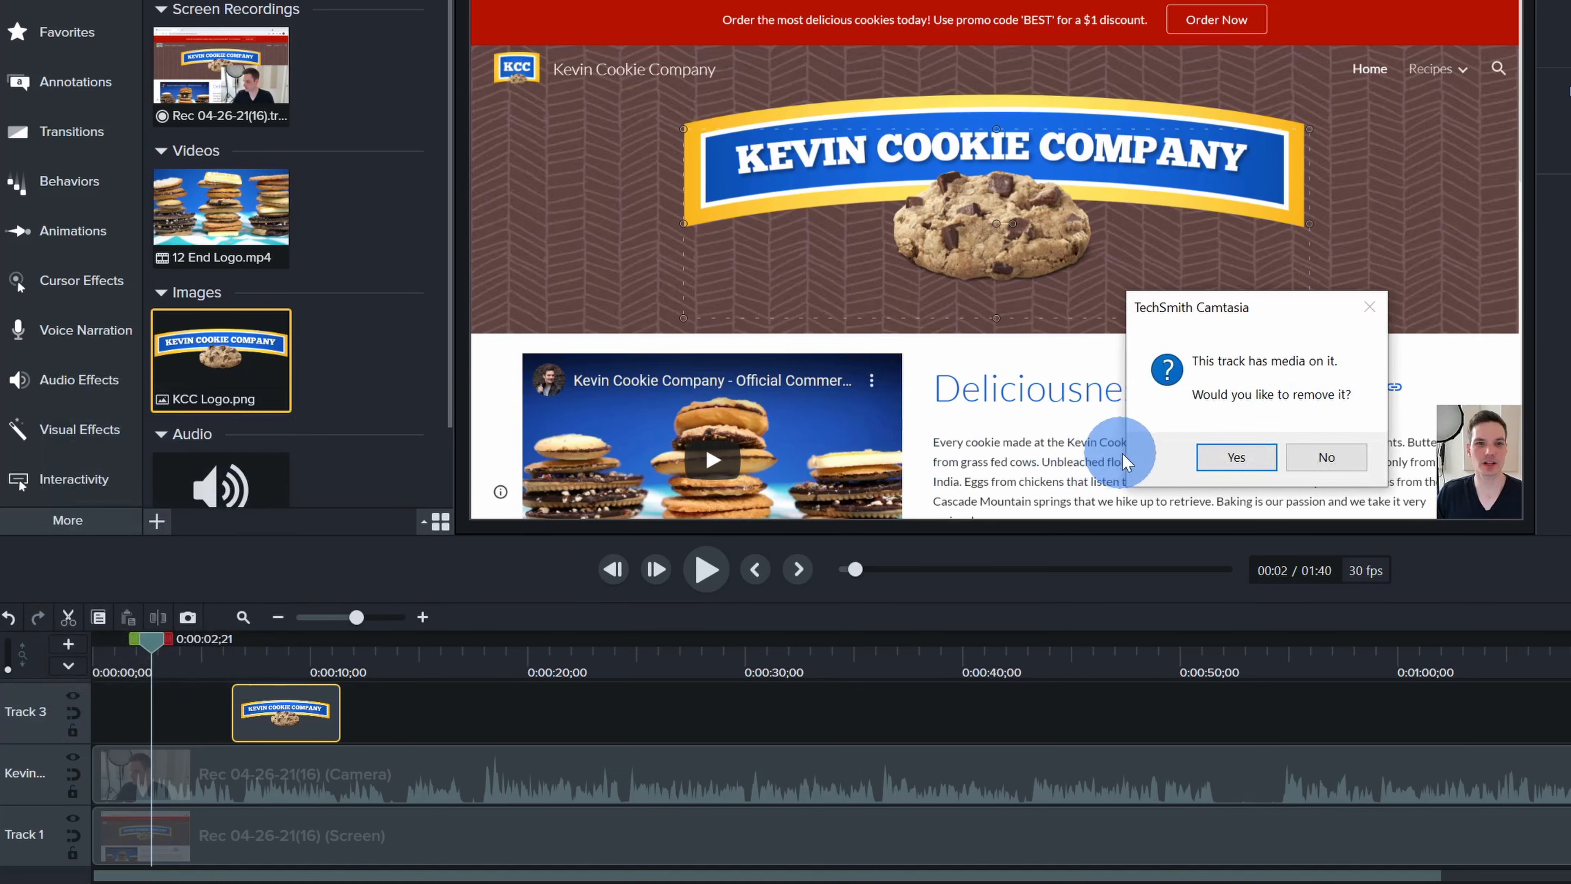
pyautogui.click(1244, 453)
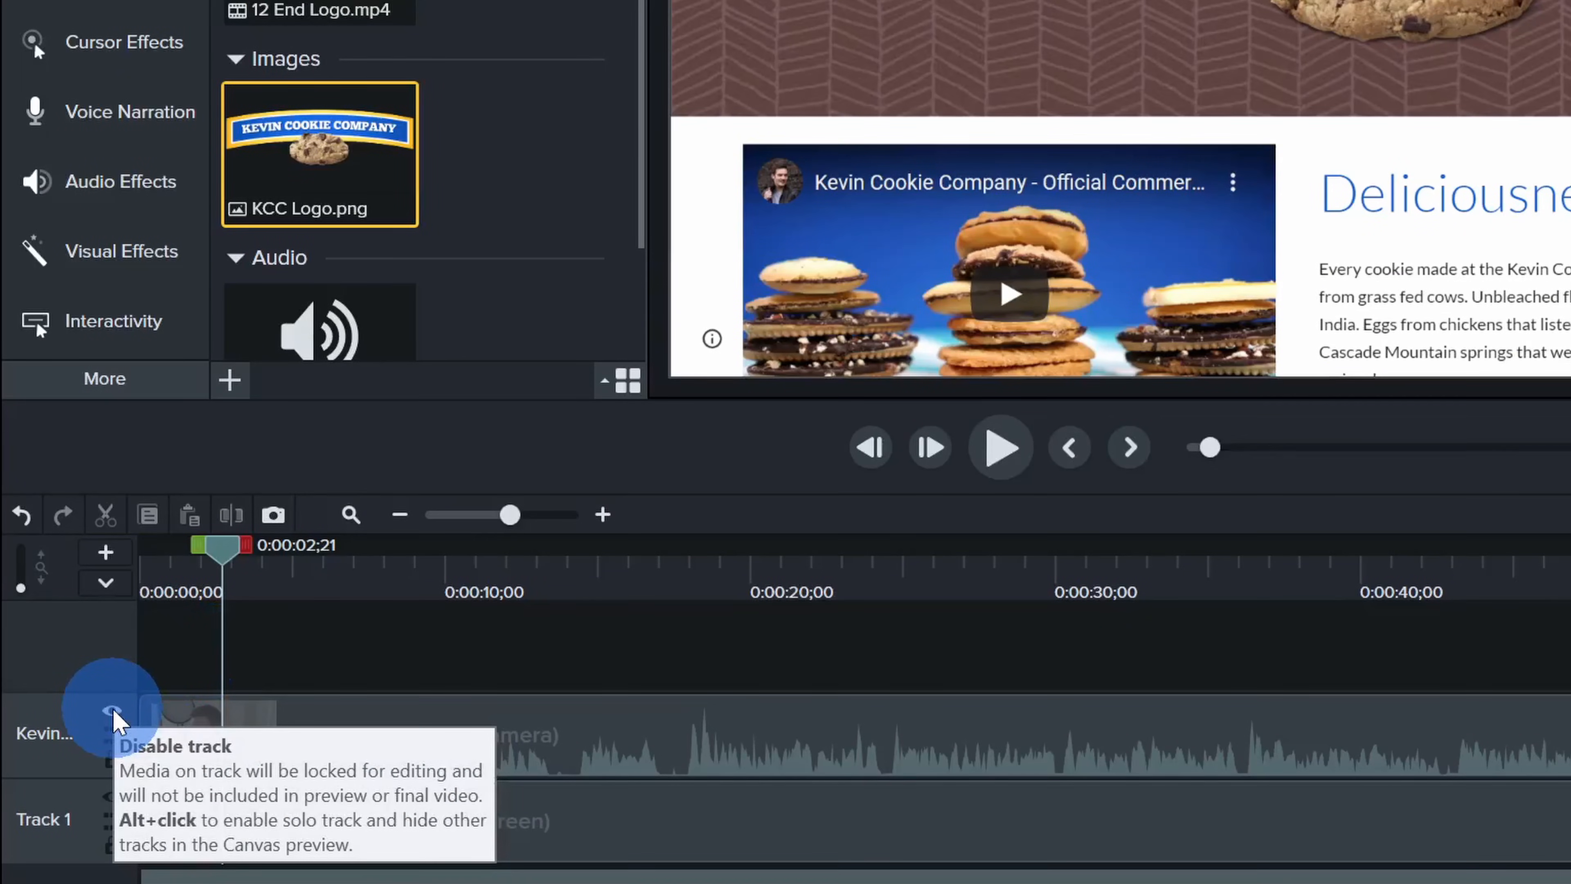
# - Test the camera track's visibility and lock, try moving the locked webcam clip on the canvas, and unlock the track
pyautogui.click(112, 711)
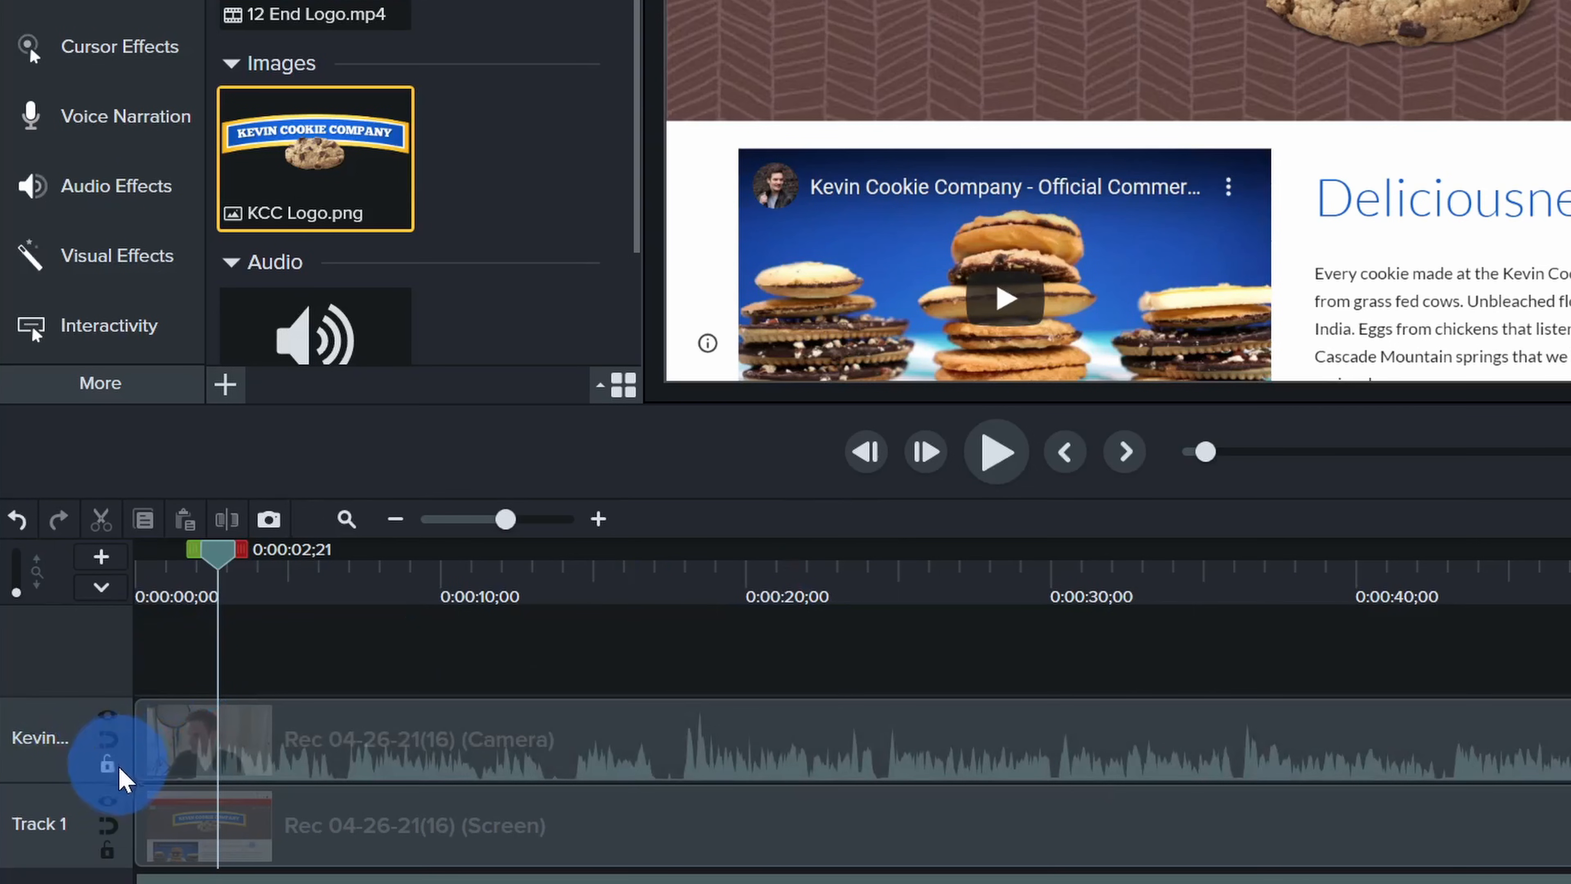
pyautogui.click(113, 769)
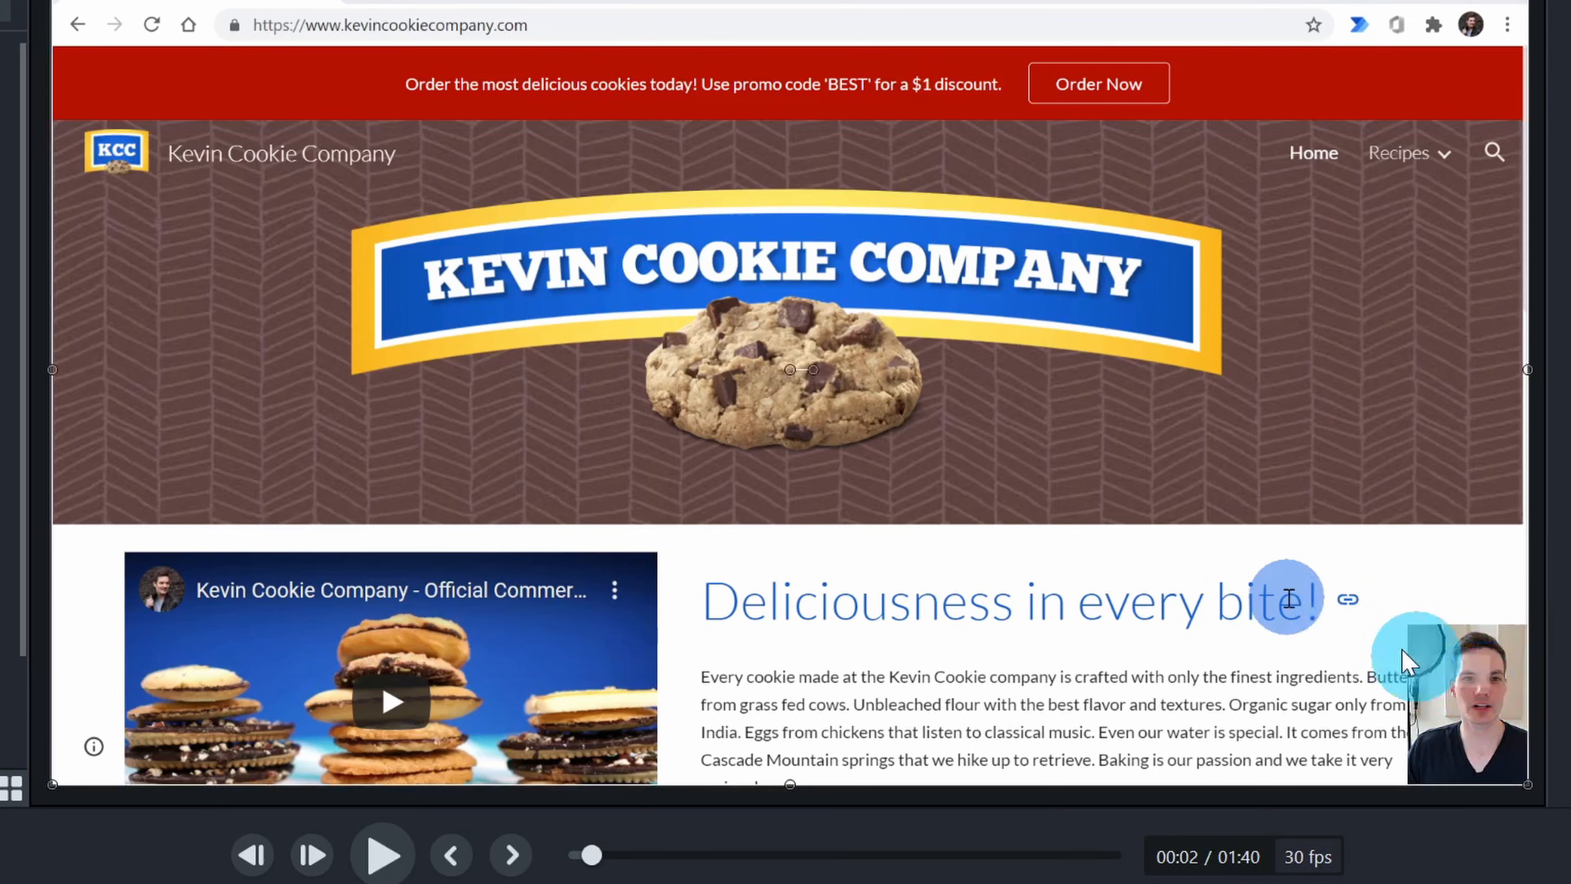
pyautogui.moveTo(1433, 706); pyautogui.dragTo(1534, 736)
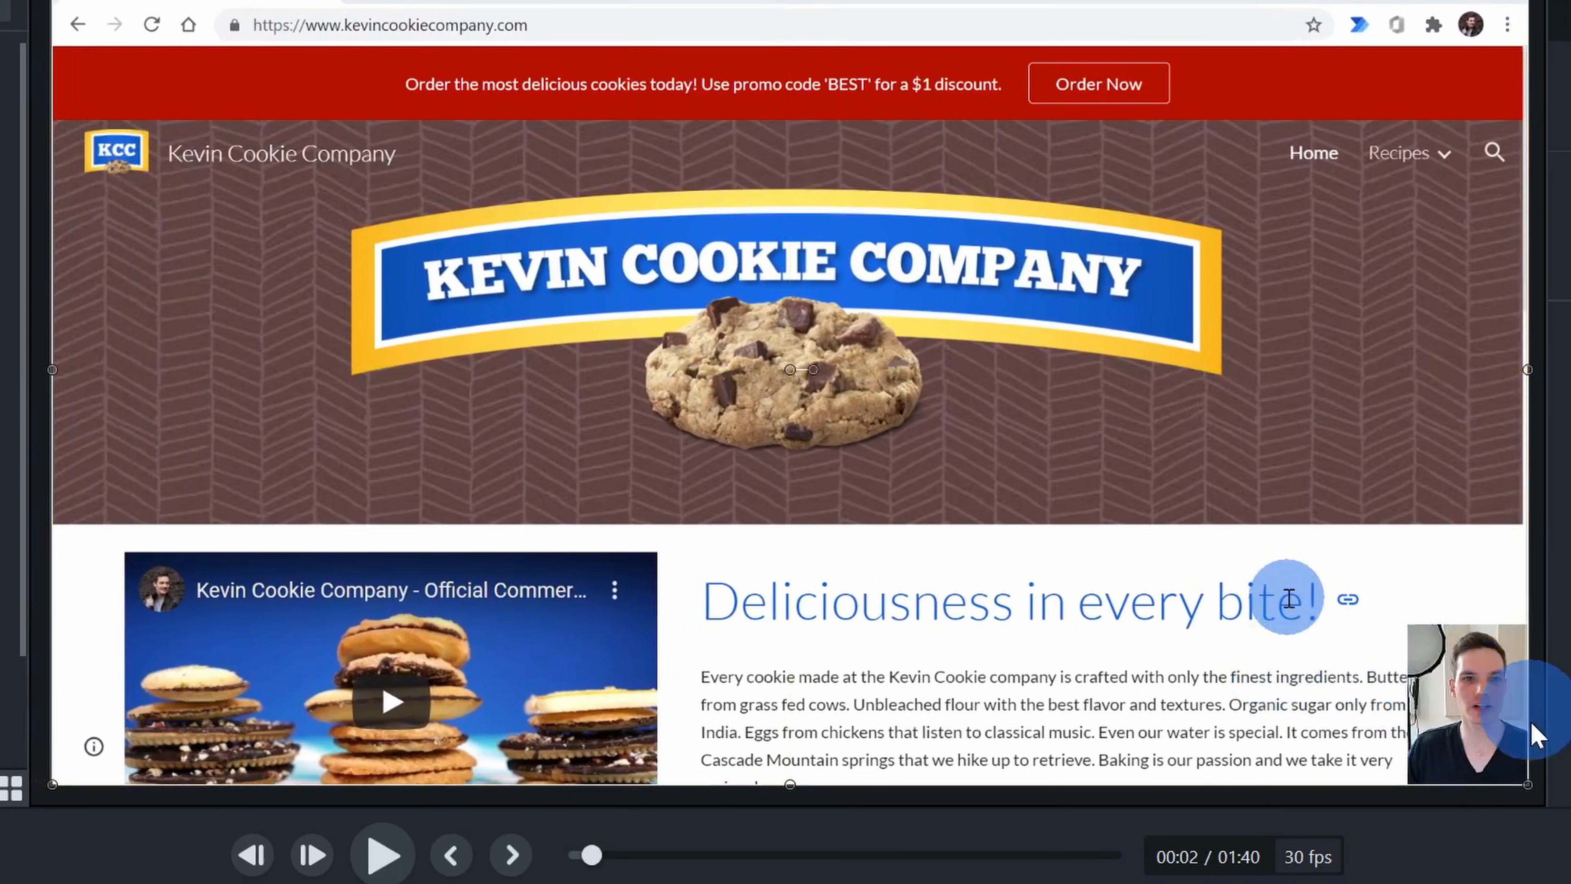
pyautogui.click(1400, 629)
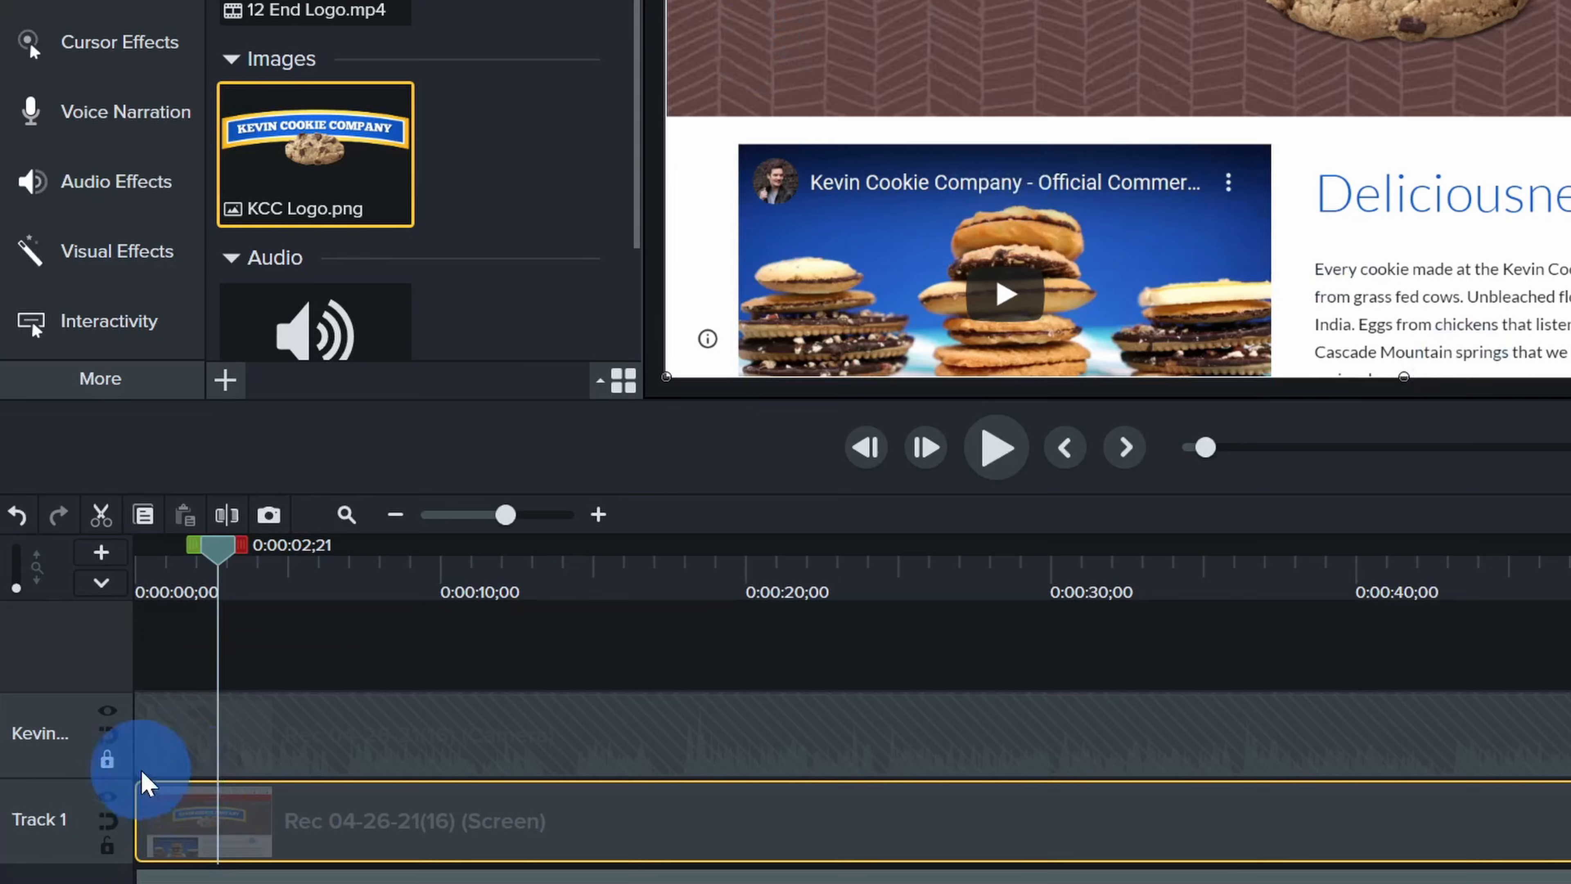
pyautogui.click(109, 762)
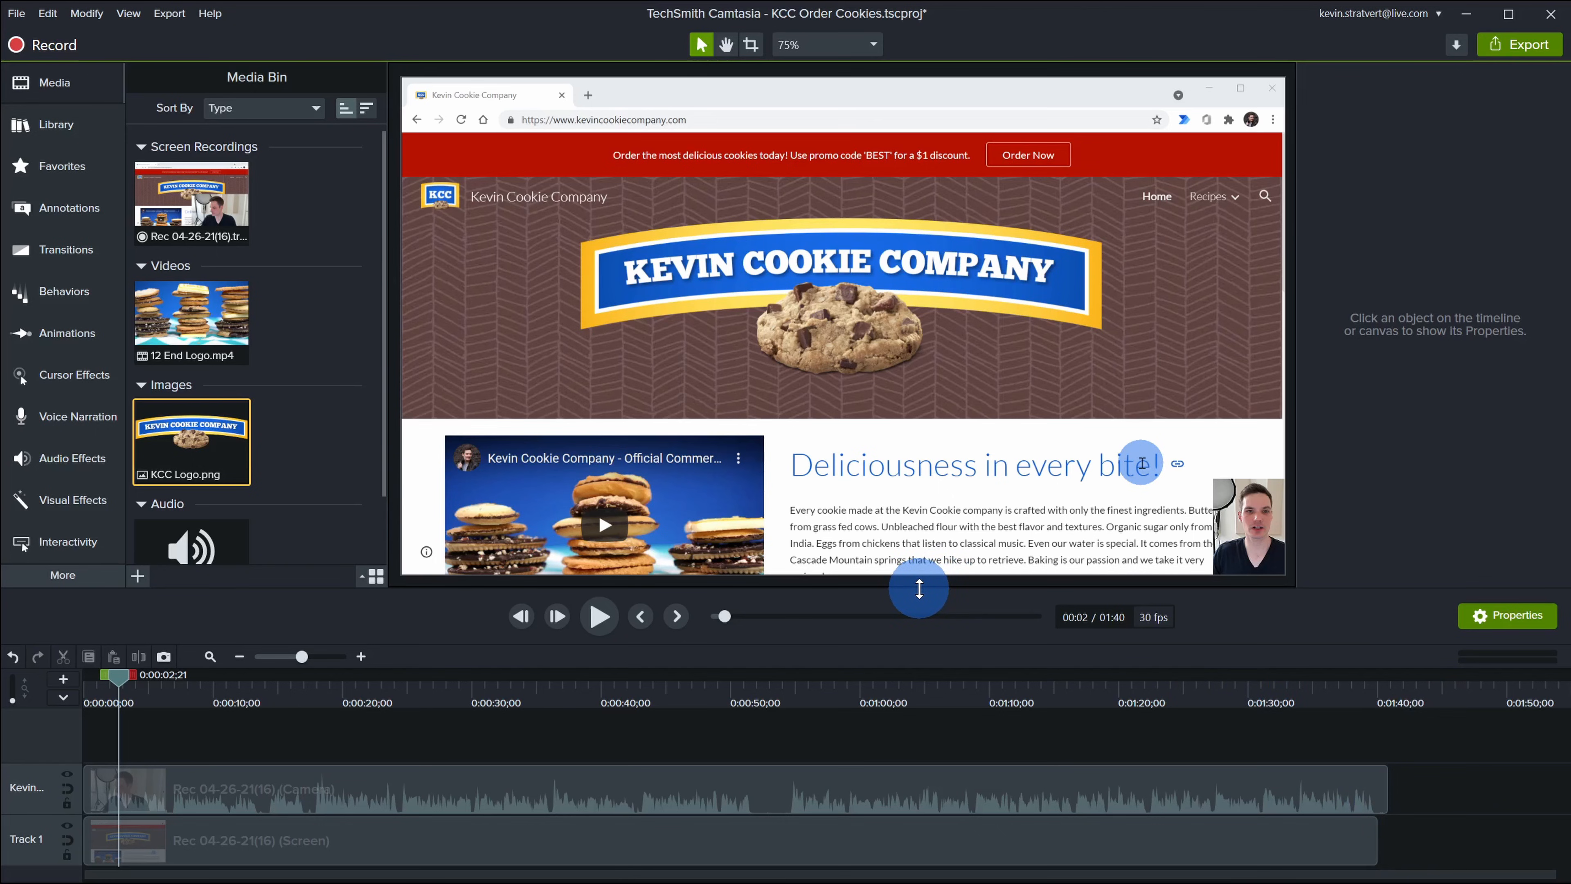
# - Enlarge the timeline area slightly, and try the timeline zoom and track height adjustments
pyautogui.moveTo(919, 588)
pyautogui.mouseDown()
pyautogui.moveTo(927, 387)
pyautogui.moveTo(929, 586)
pyautogui.moveTo(933, 555)
pyautogui.moveTo(922, 564)
pyautogui.mouseUp()
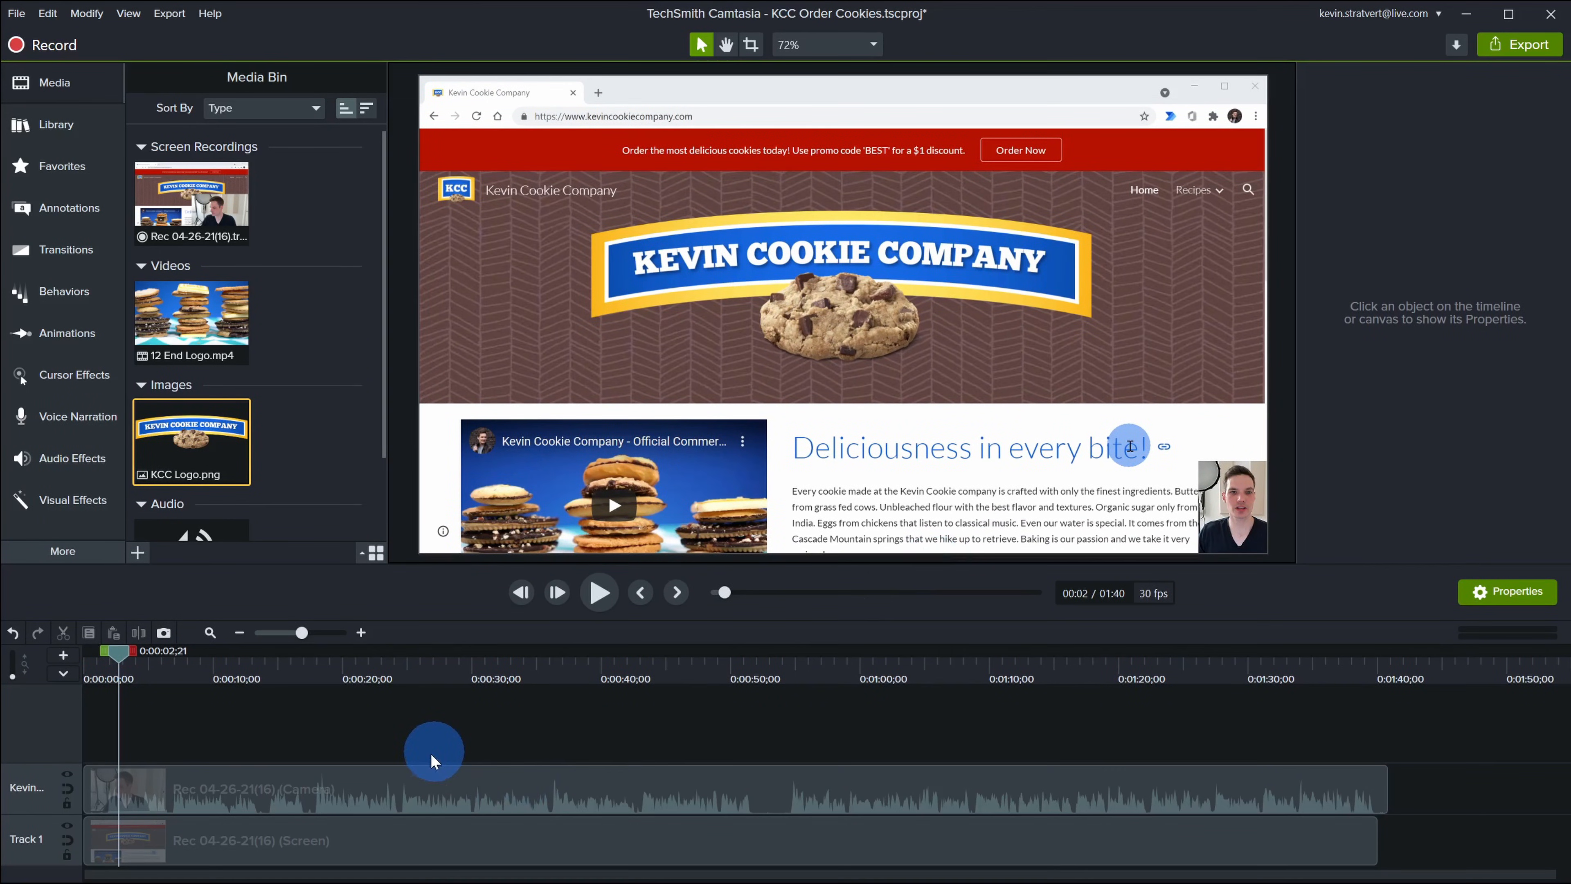
pyautogui.moveTo(303, 634)
pyautogui.mouseDown()
pyautogui.moveTo(333, 634)
pyautogui.moveTo(281, 633)
pyautogui.moveTo(300, 631)
pyautogui.mouseUp()
pyautogui.click(362, 633)
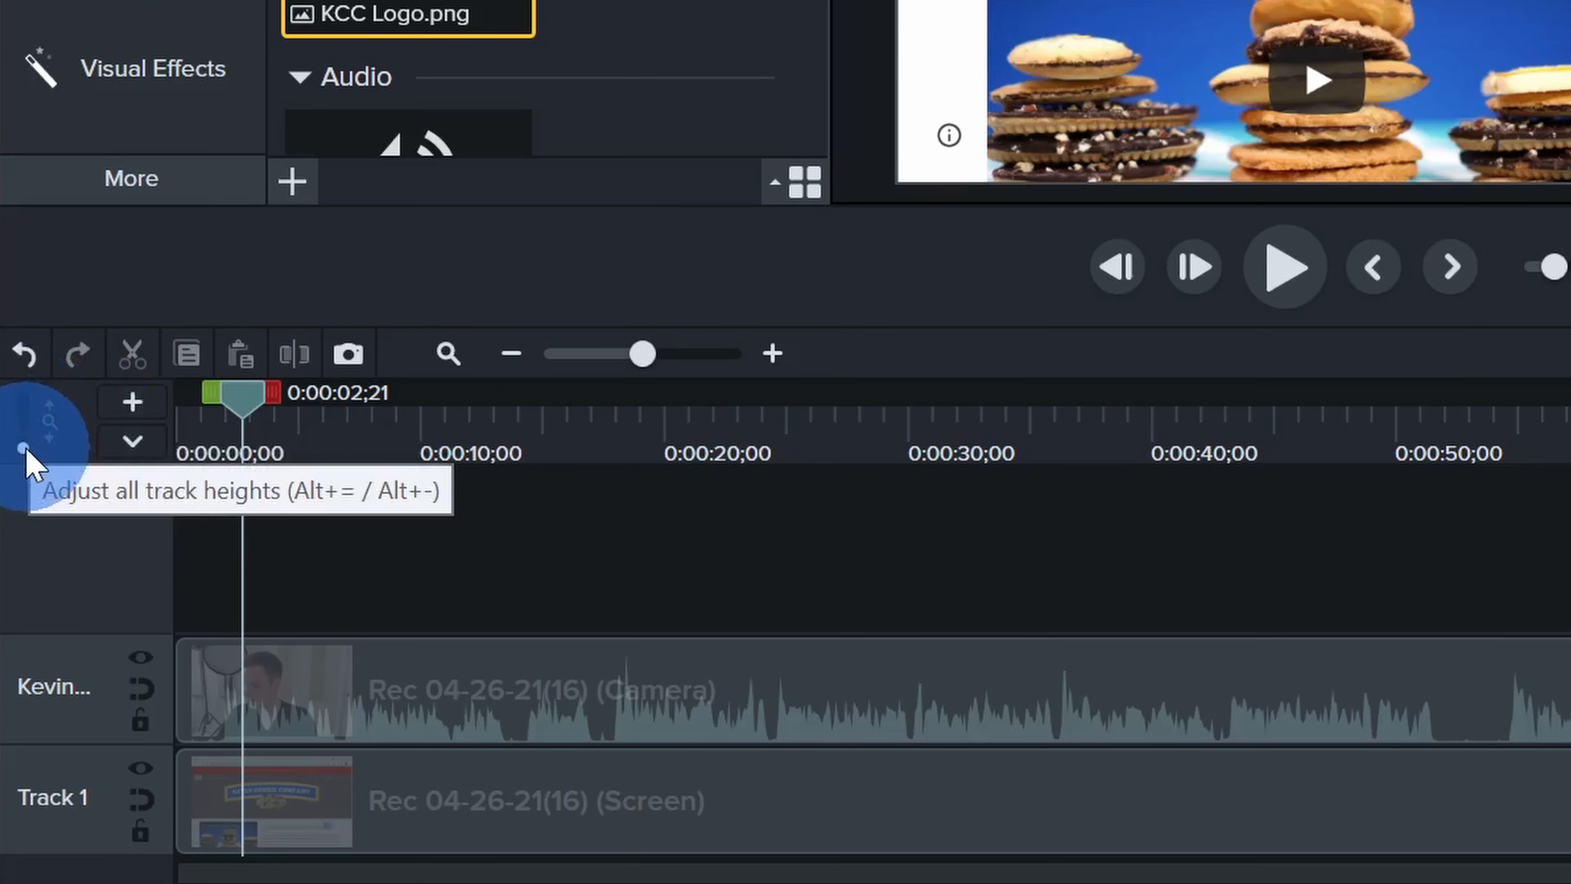
pyautogui.moveTo(26, 448)
pyautogui.mouseDown()
pyautogui.moveTo(27, 407)
pyautogui.moveTo(28, 452)
pyautogui.mouseUp()
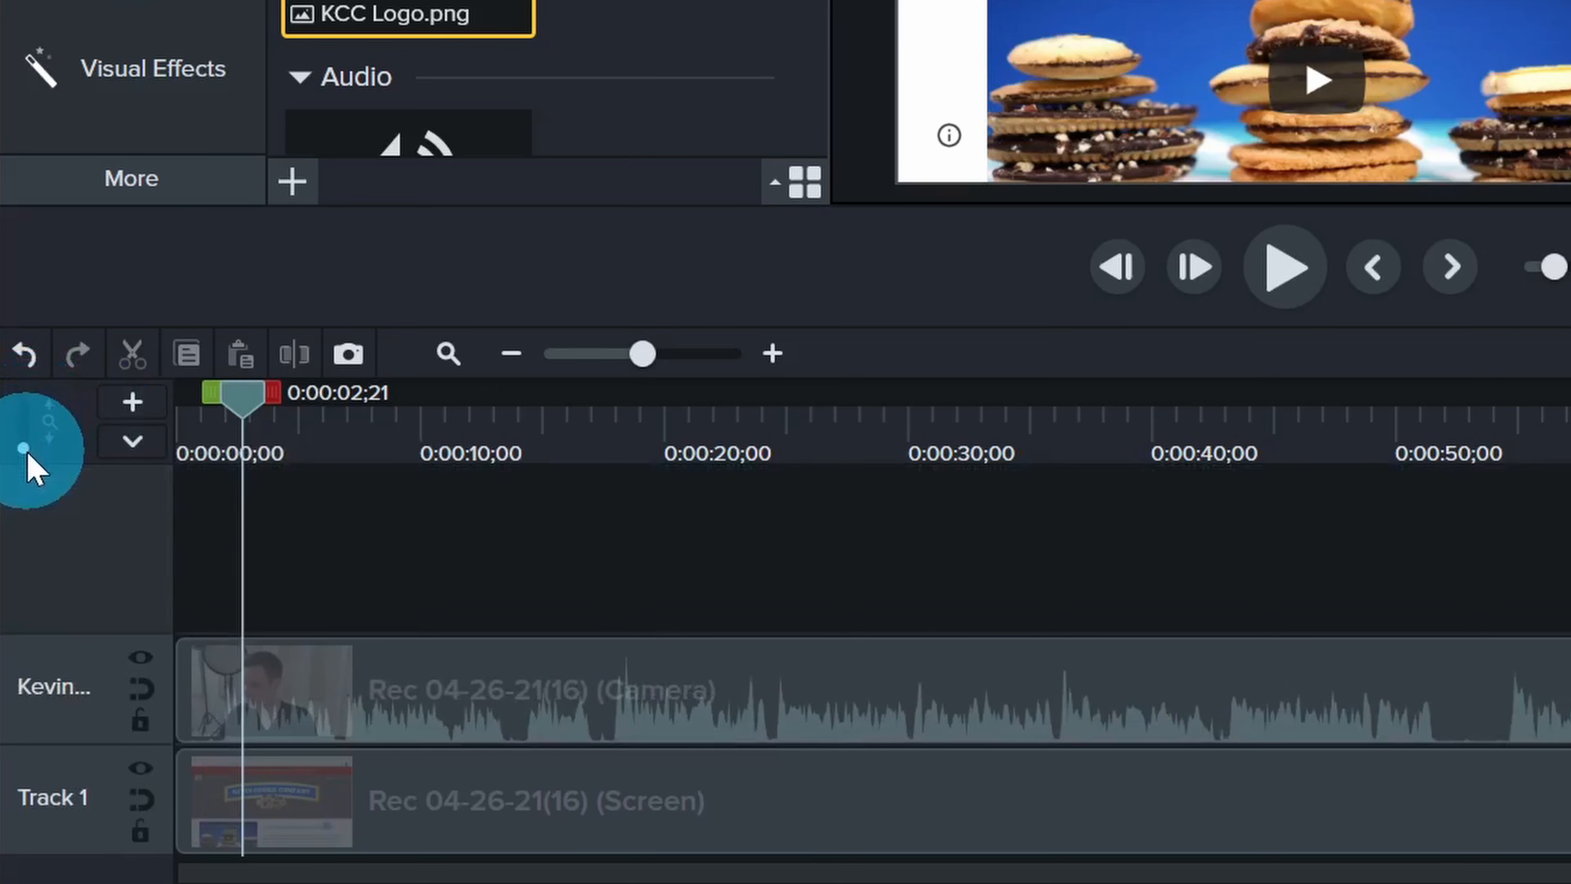
pyautogui.click(656, 365)
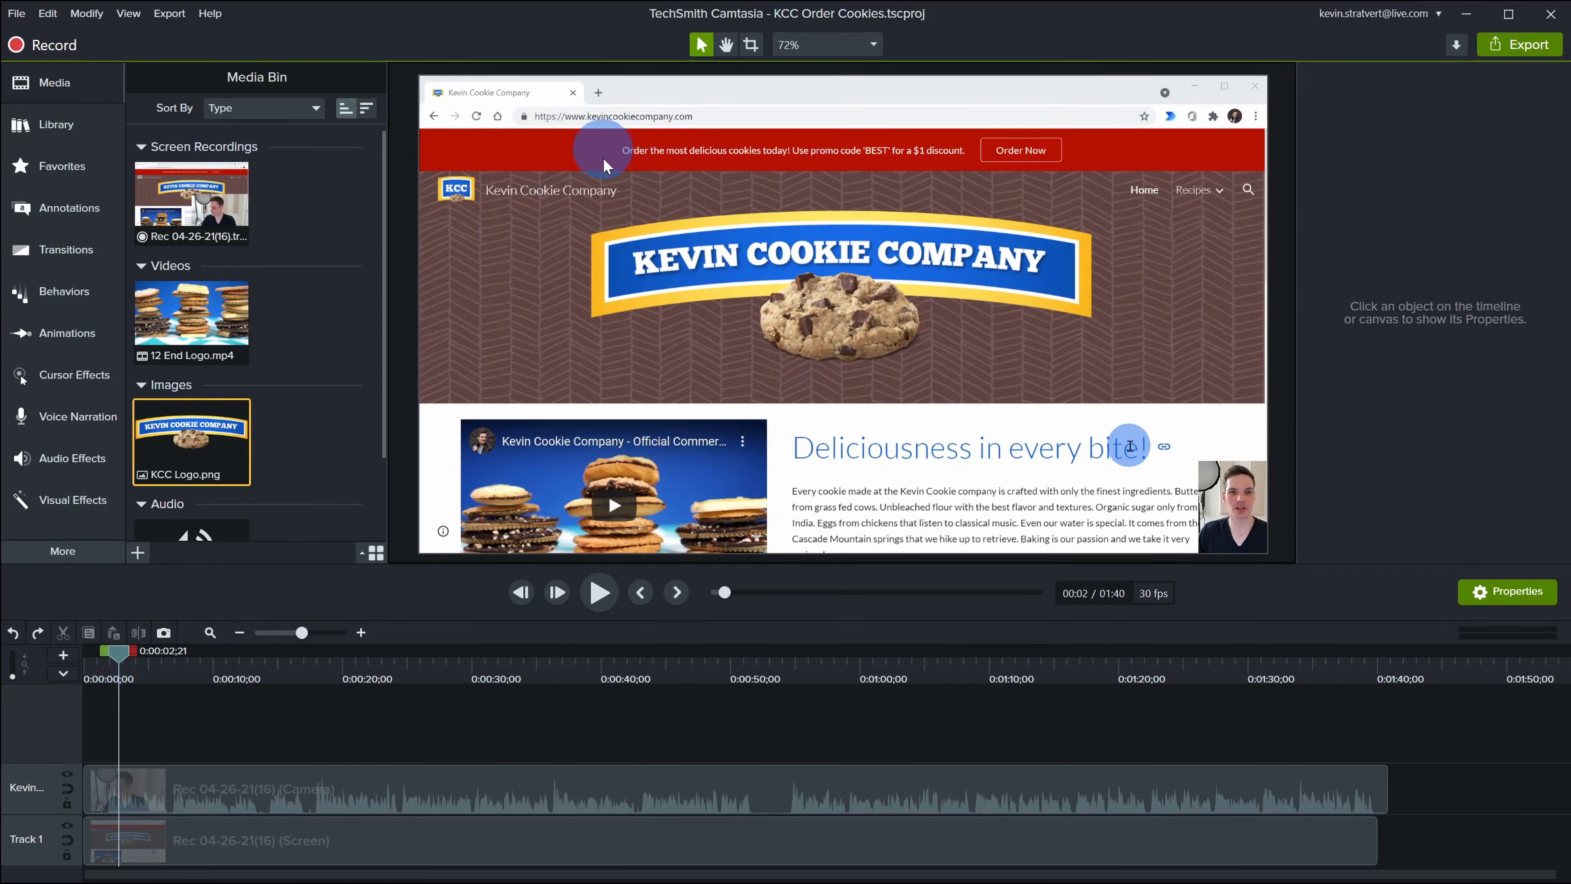
# - Scrub the playhead to 0:00:48;14, and play and pause the preview from there
pyautogui.moveTo(117, 654); pyautogui.dragTo(712, 684)
pyautogui.click(714, 796)
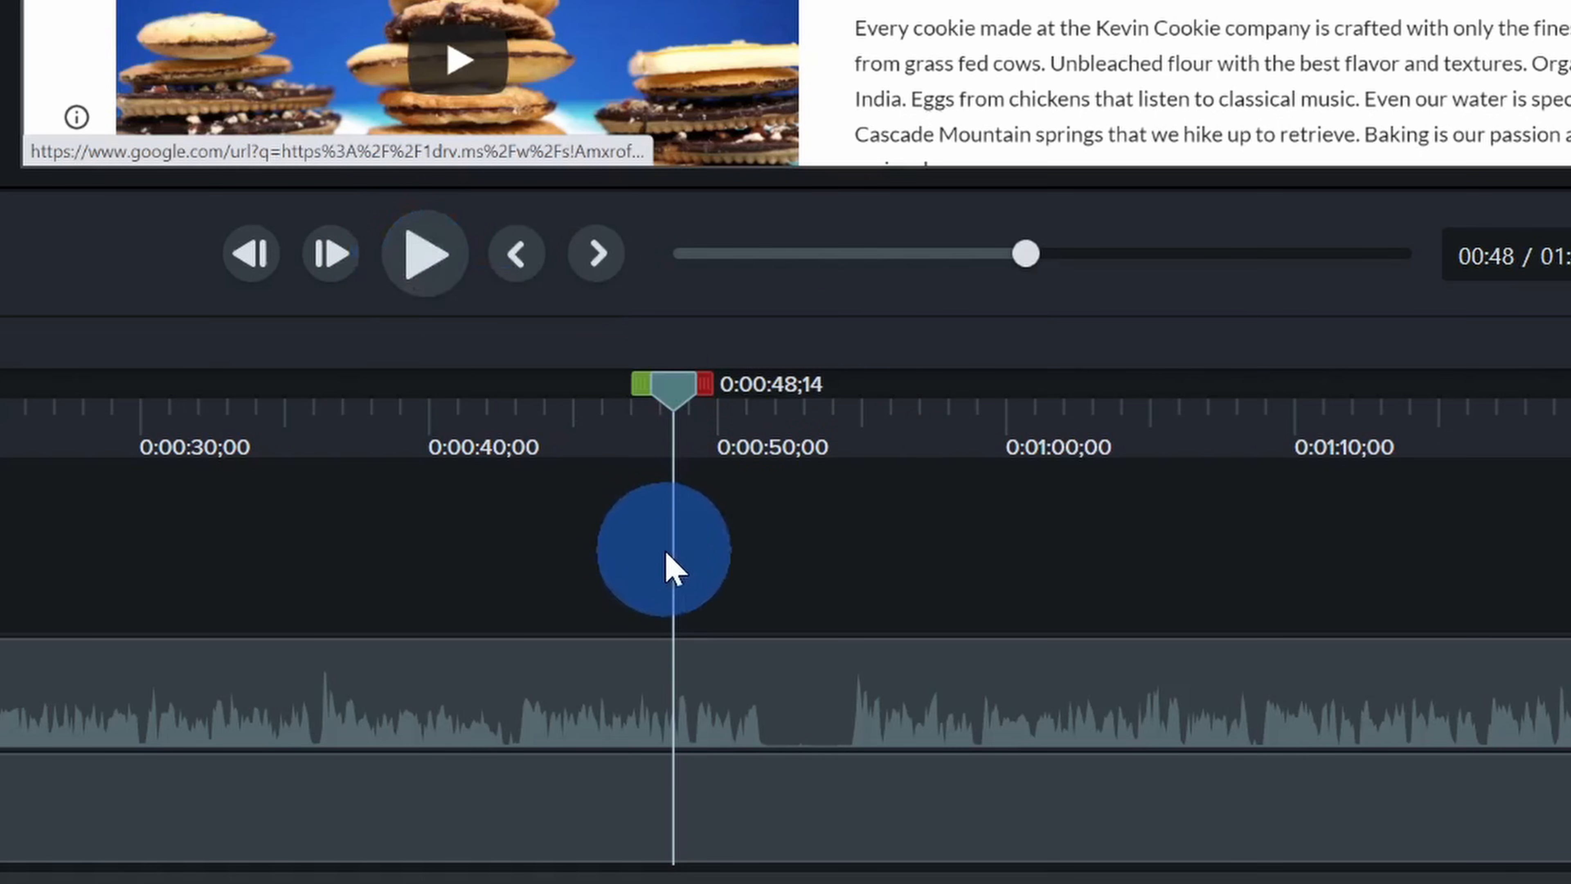
pyautogui.click(444, 276)
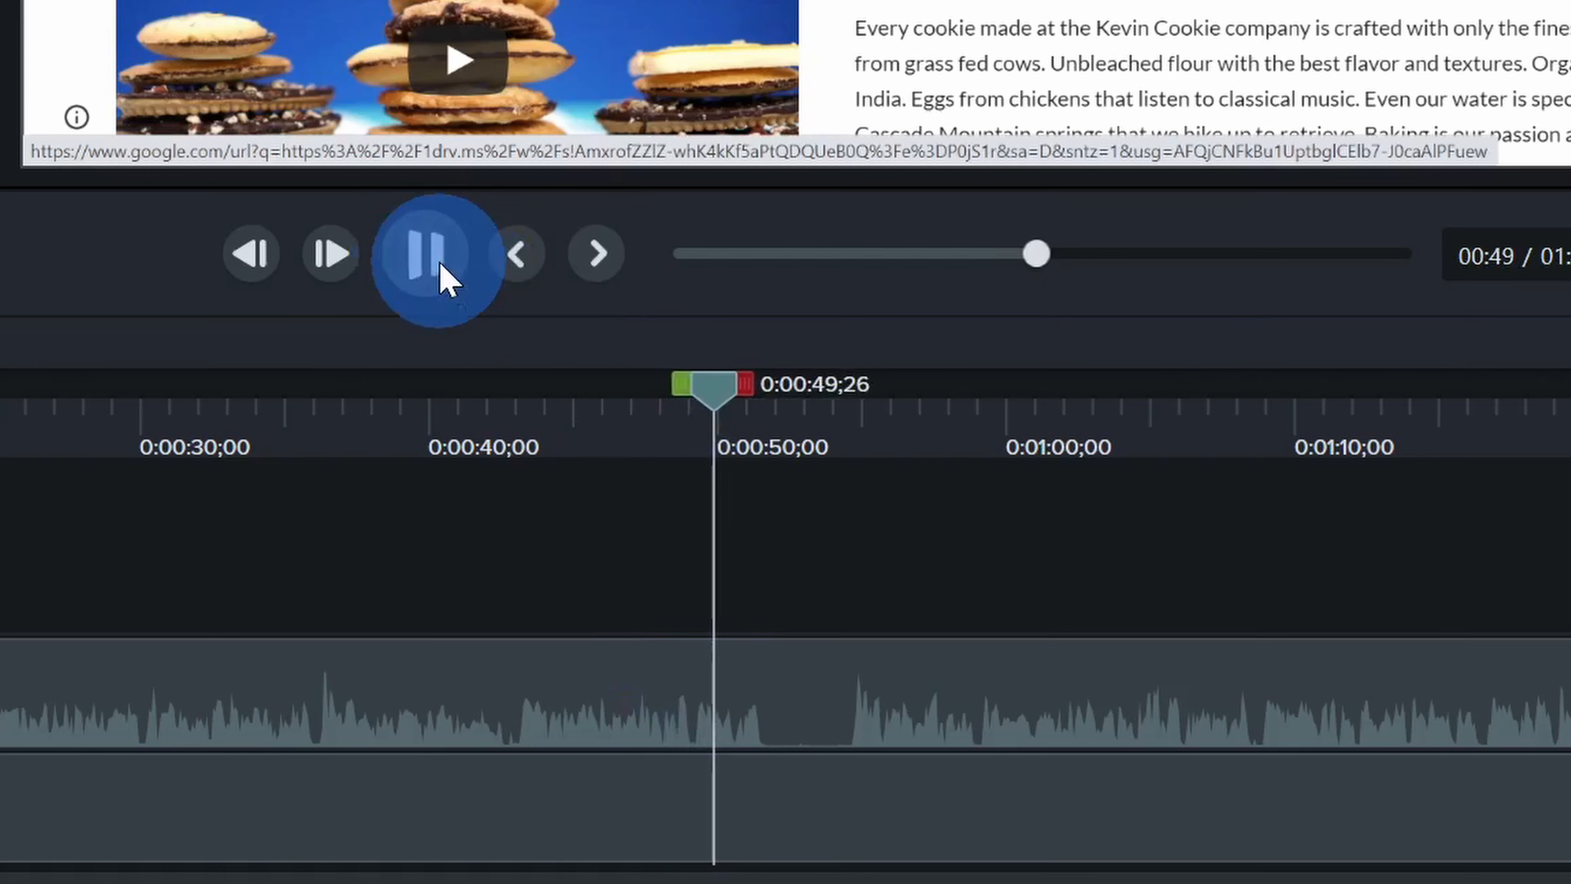
pyautogui.click(437, 273)
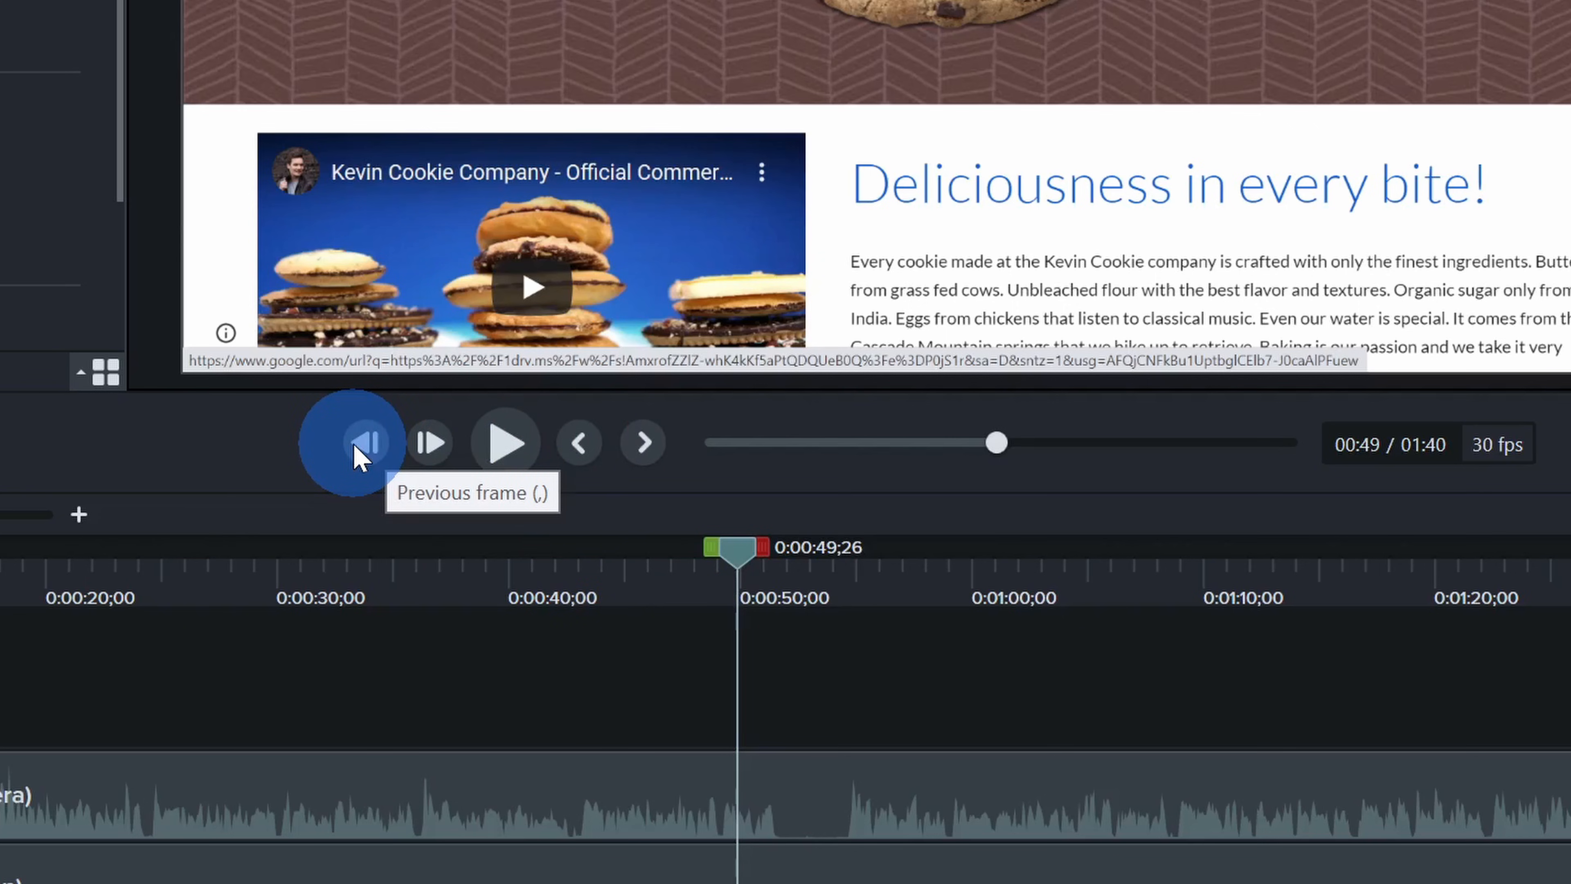
# - Step the playhead backward and forward frame by frame around 0:00:49, finishing at 0:00:50;03
pyautogui.click(360, 455)
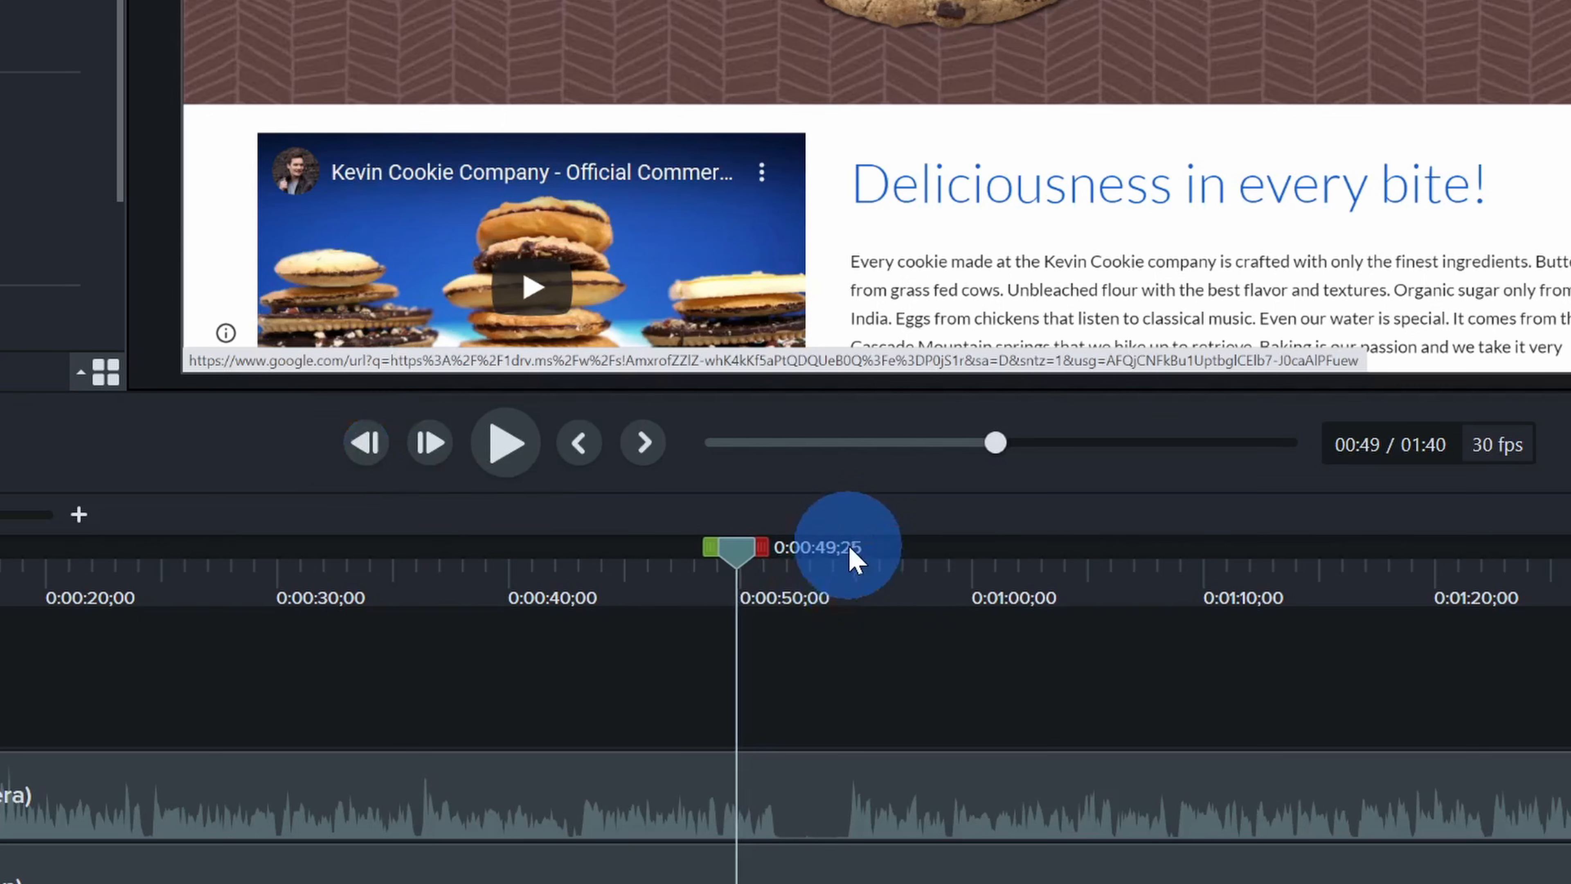
pyautogui.click(376, 445)
pyautogui.click(378, 445)
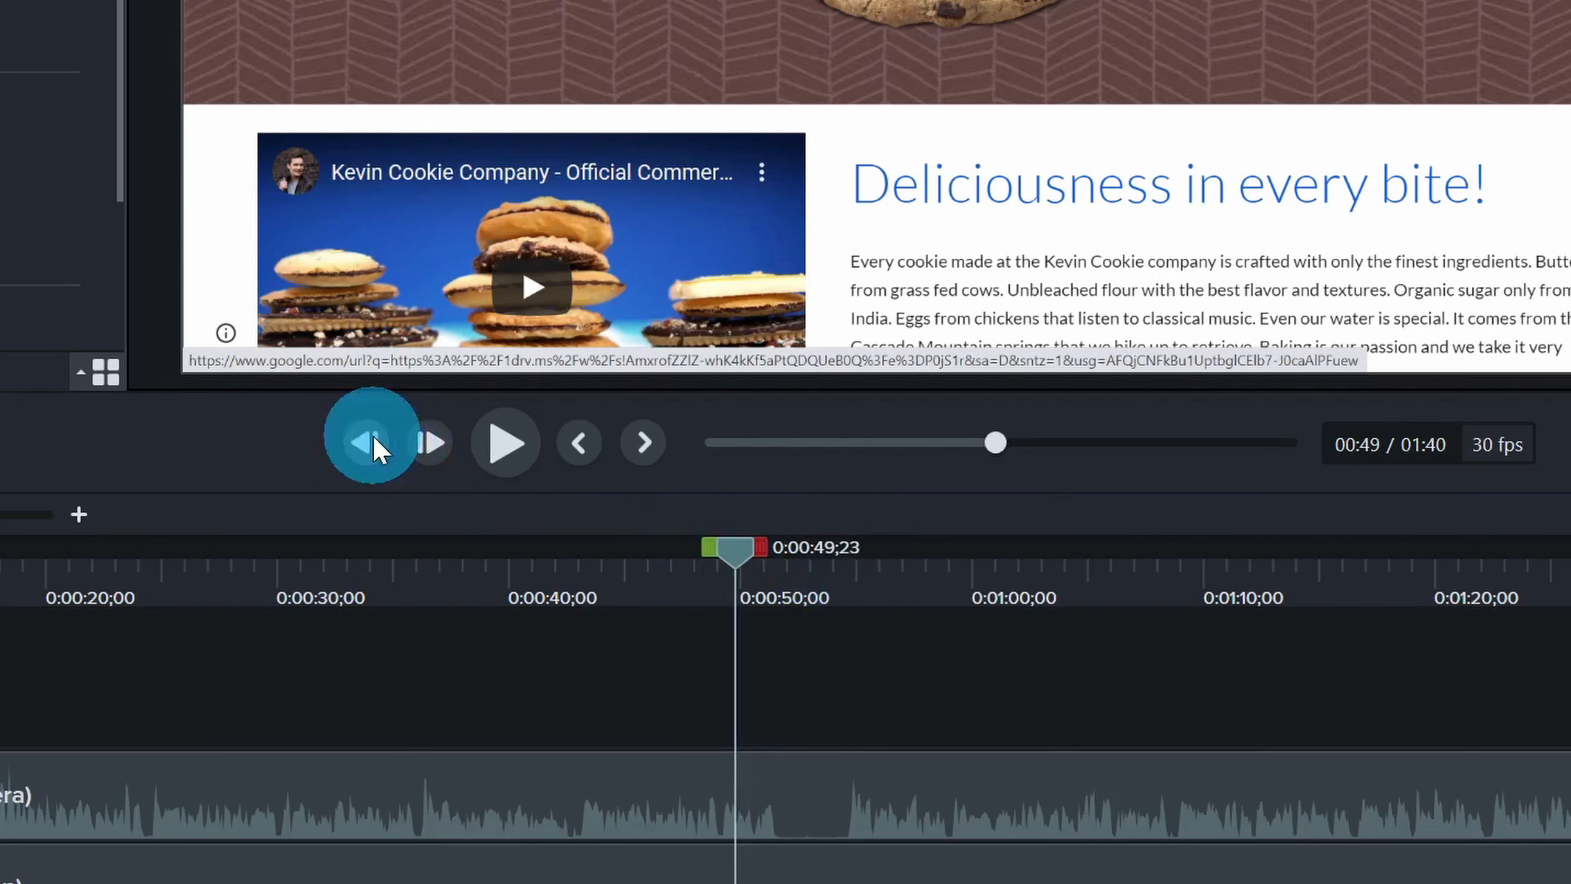
pyautogui.click(435, 446)
pyautogui.click(435, 447)
pyautogui.click(436, 449)
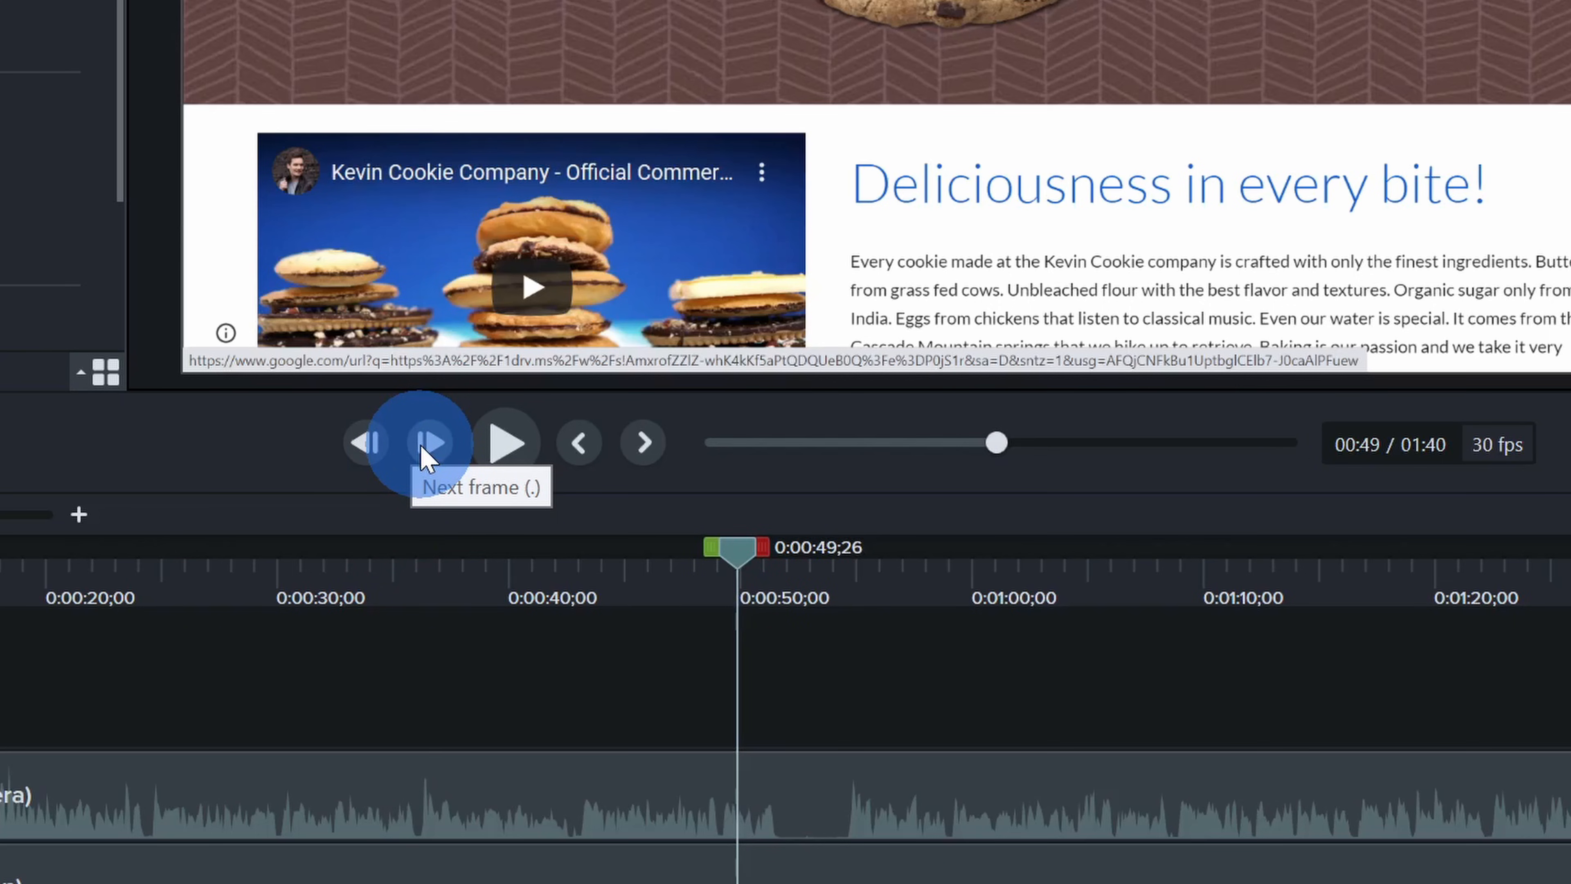
pyautogui.press('.')
pyautogui.press('.')
pyautogui.press('.')
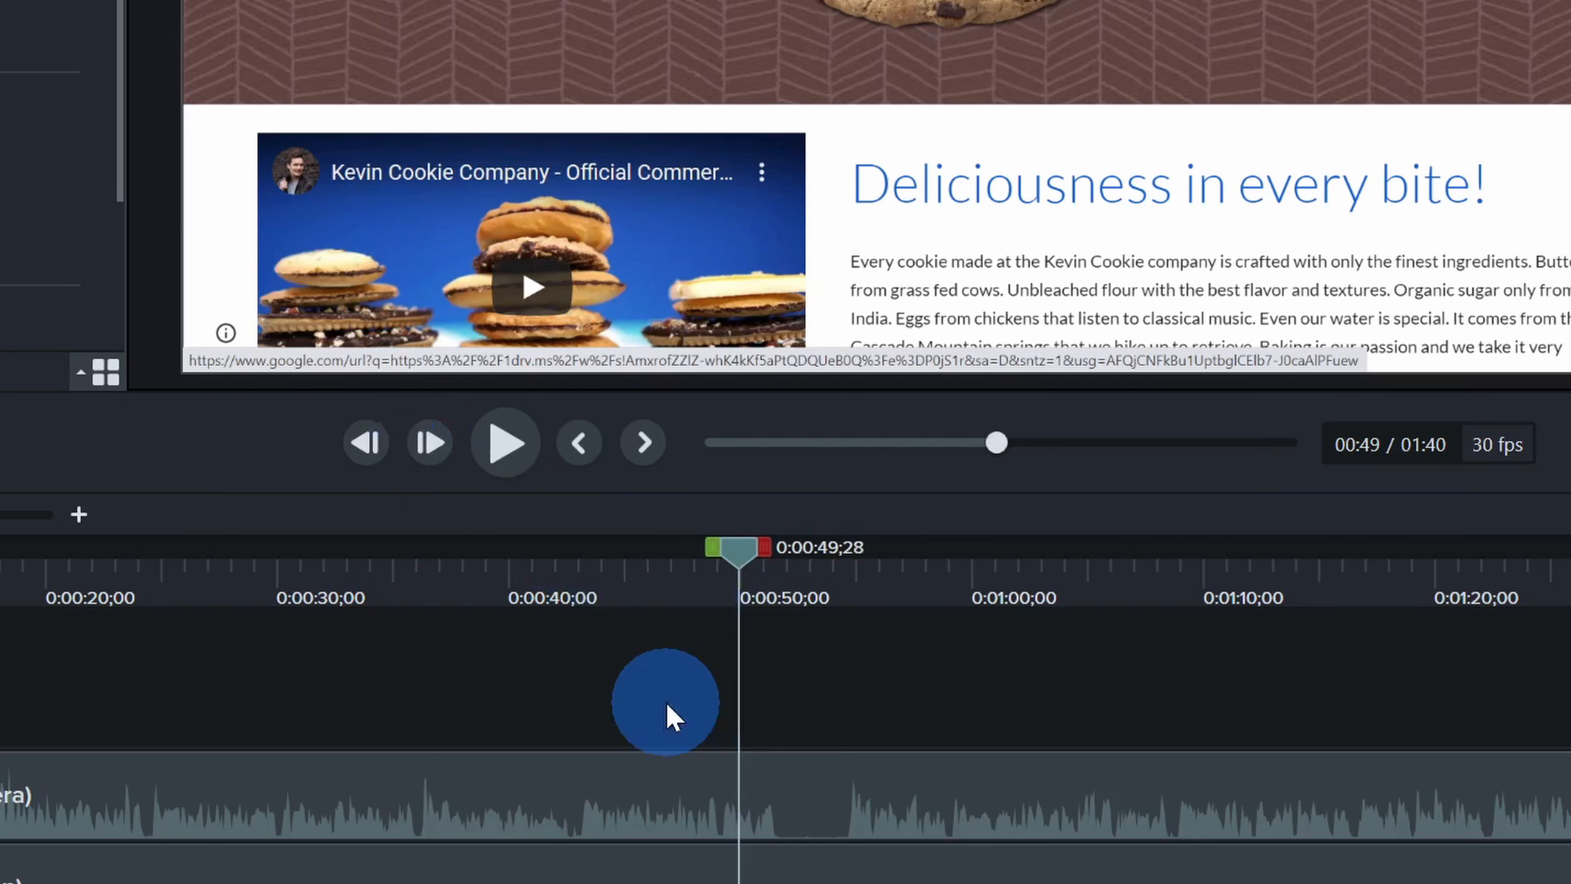
pyautogui.press('.')
pyautogui.press('.')
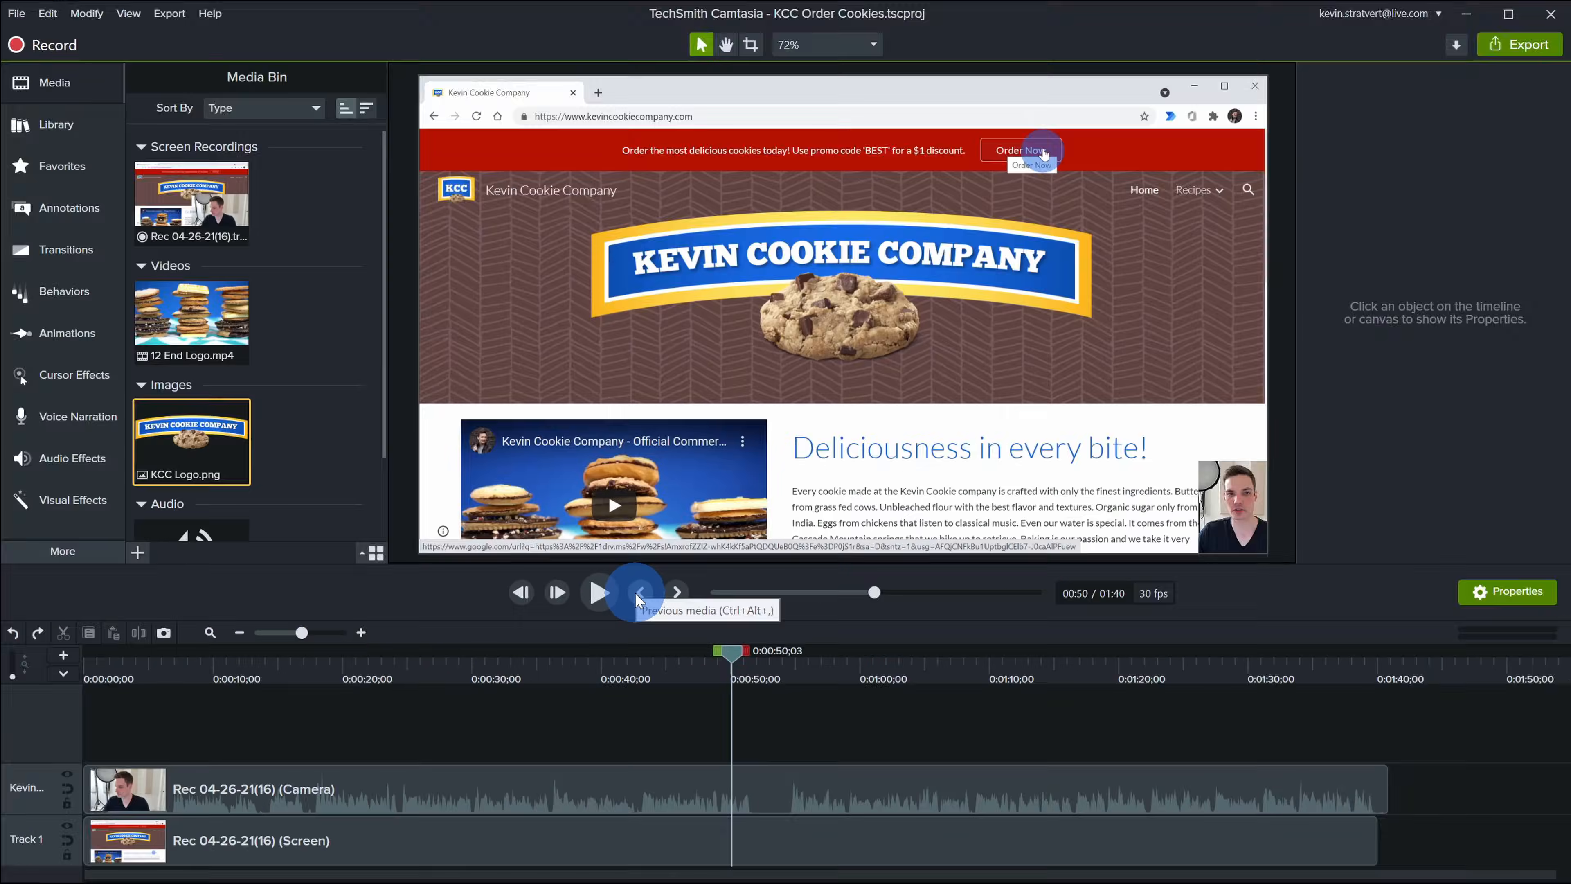
# - Jump the playhead to the previous and next media boundaries, and to the timeline's beginning and end
pyautogui.click(578, 442)
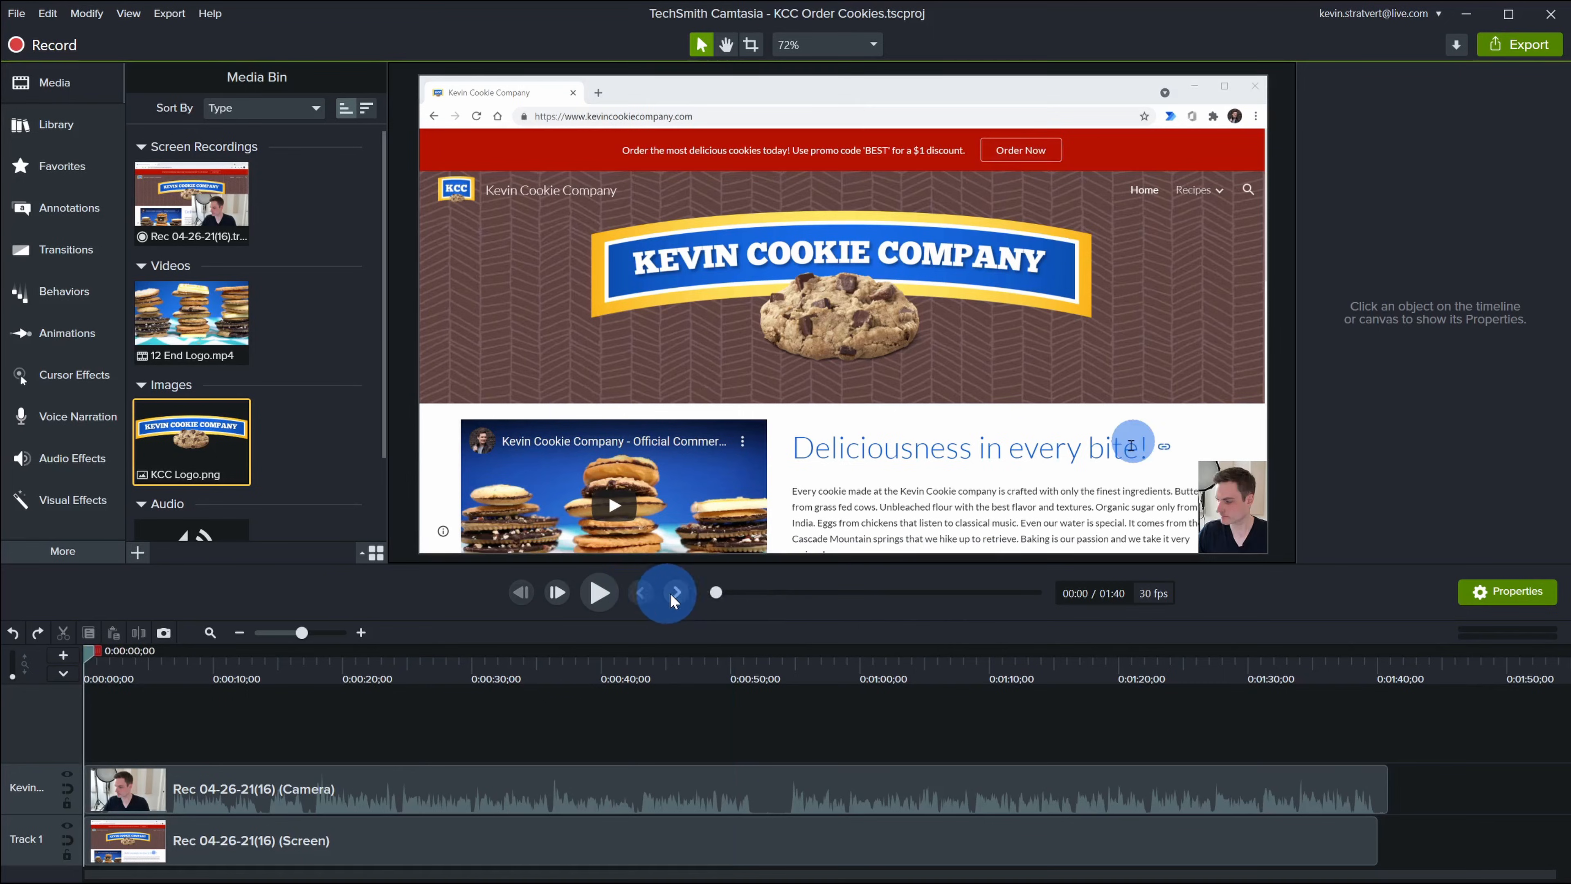
pyautogui.click(644, 442)
pyautogui.click(676, 593)
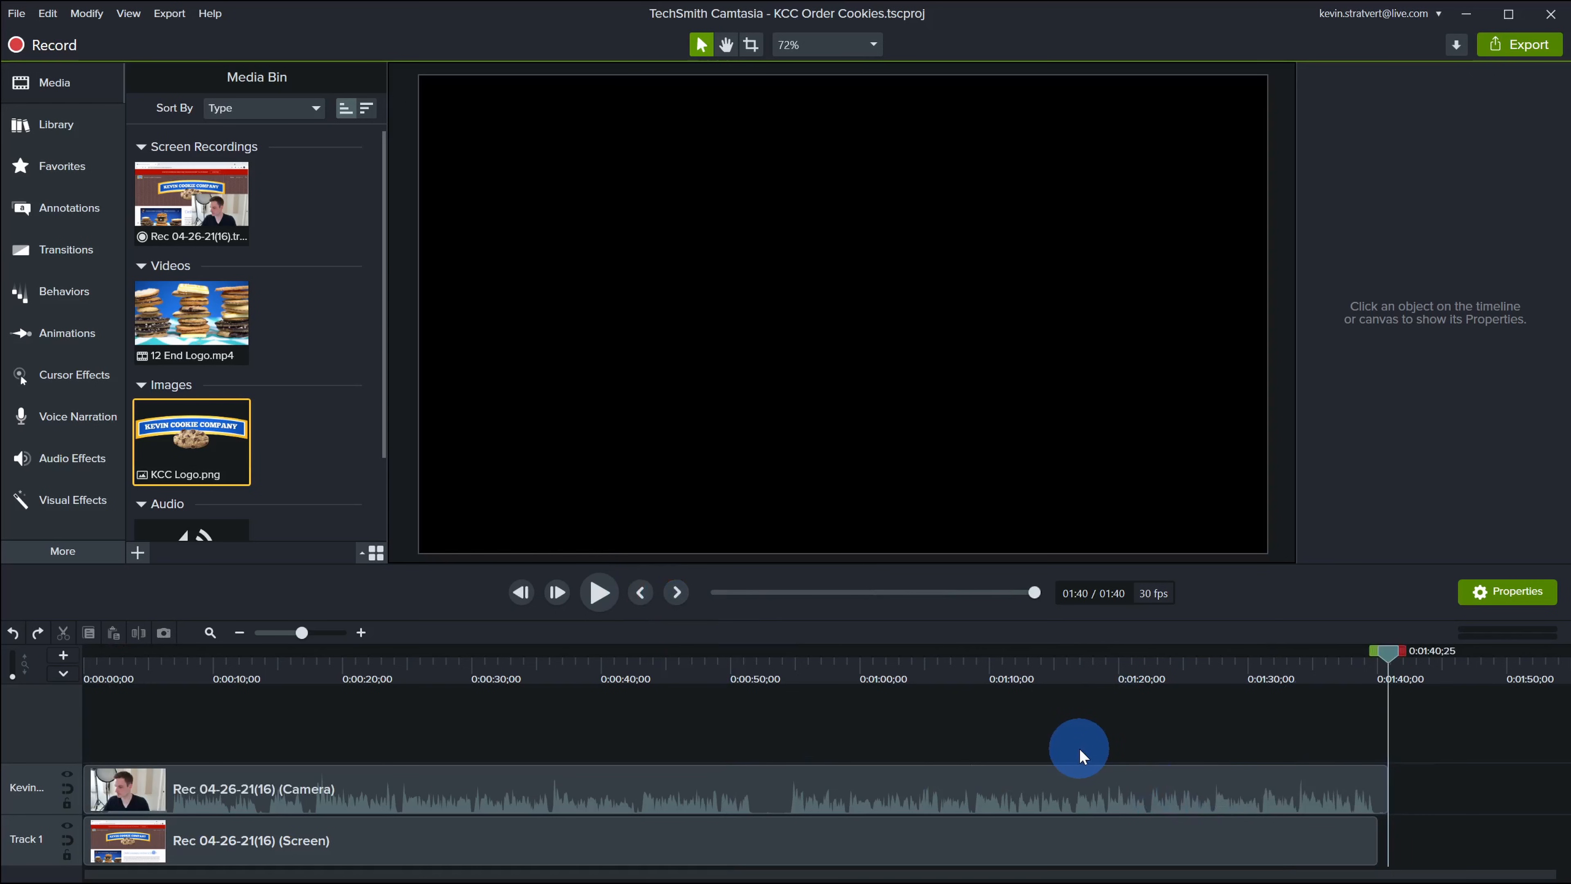
pyautogui.hotkey('ctrl', 'Home')
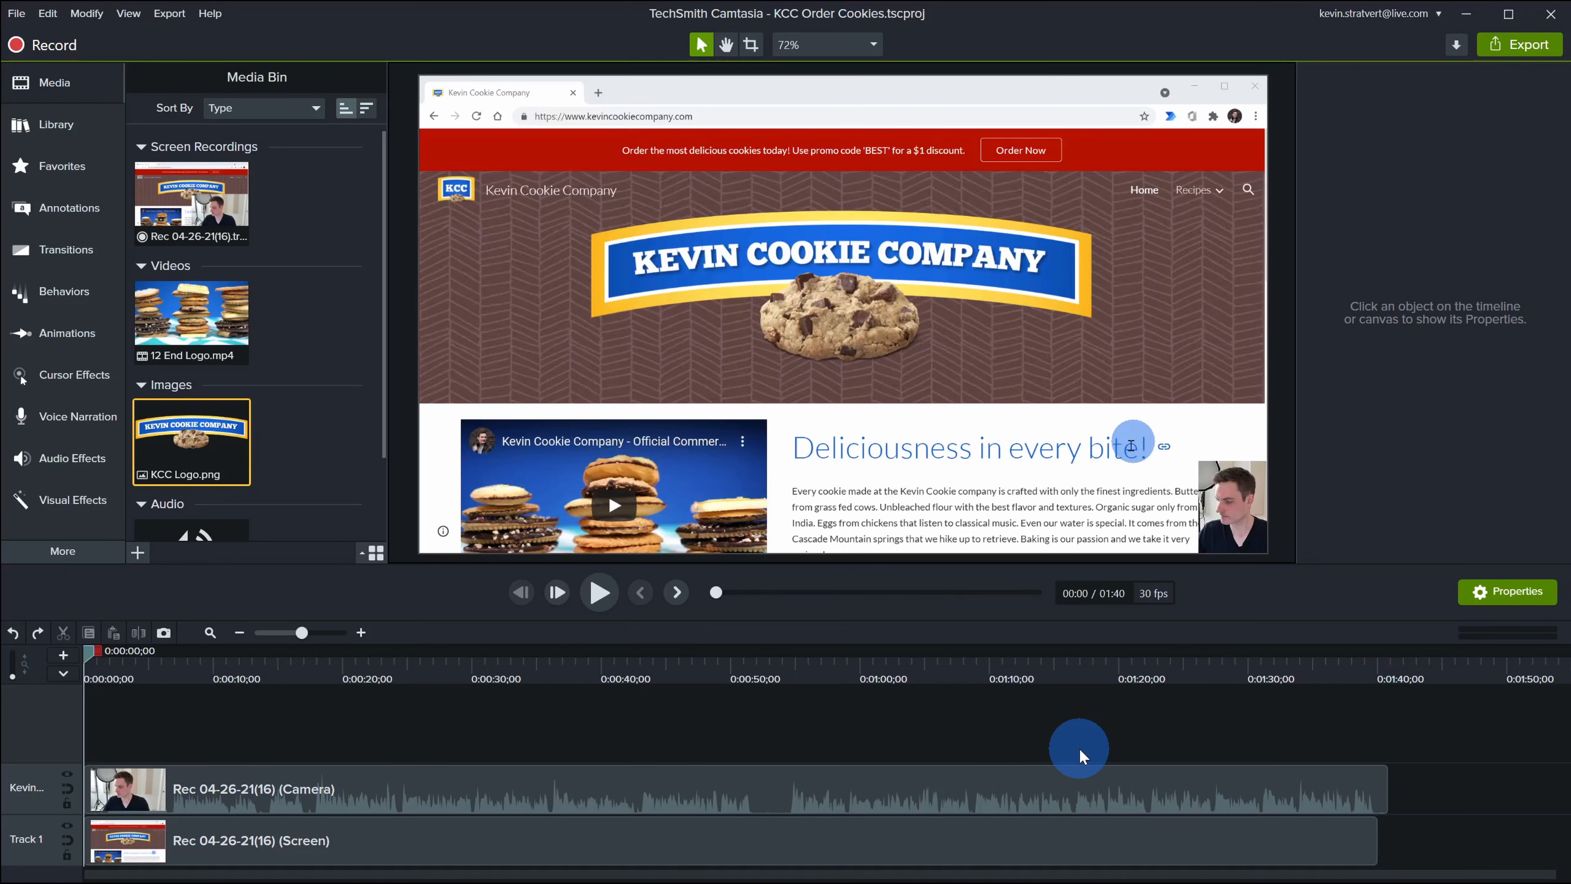
pyautogui.hotkey('ctrl', 'End')
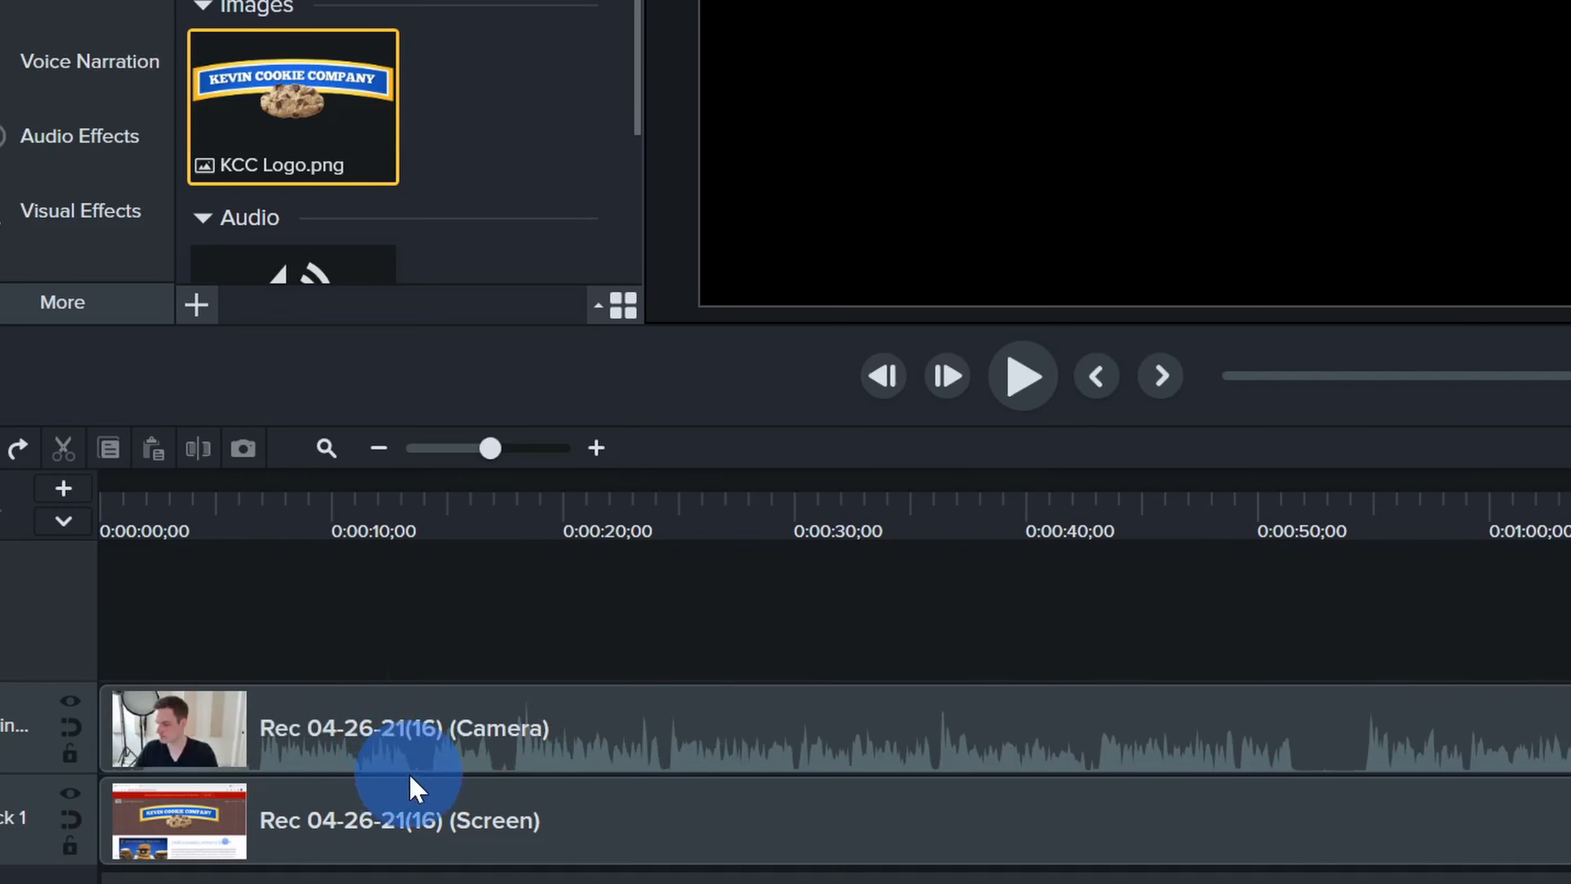
# - Play the recording from the timeline start and pause at 0:00:06;27 to find where the presentation begins
pyautogui.moveTo(414, 777)
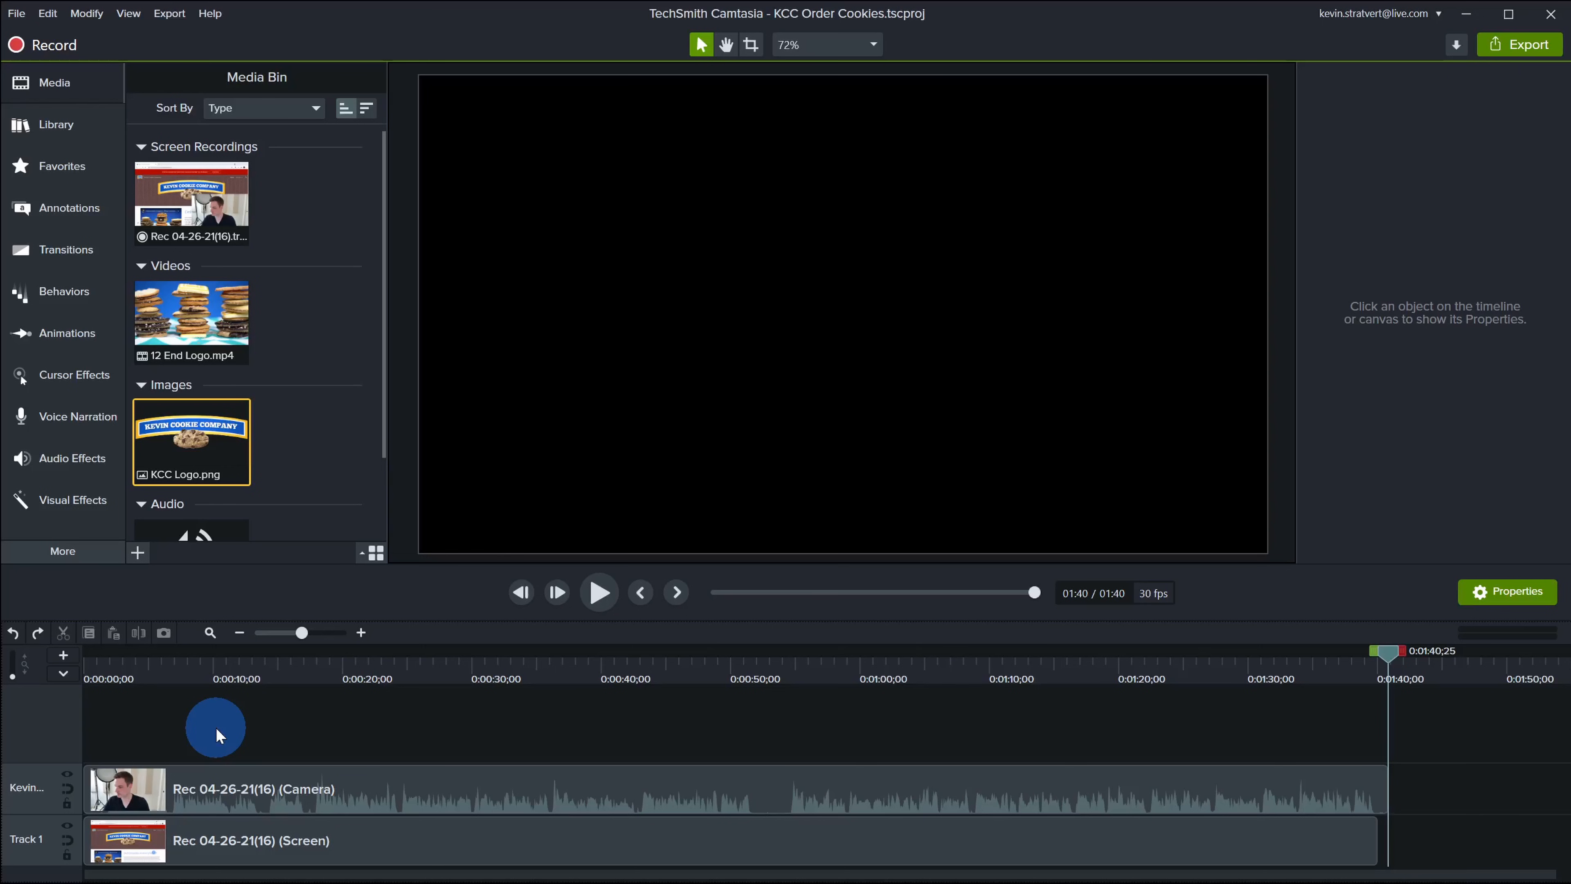
pyautogui.press('Home')
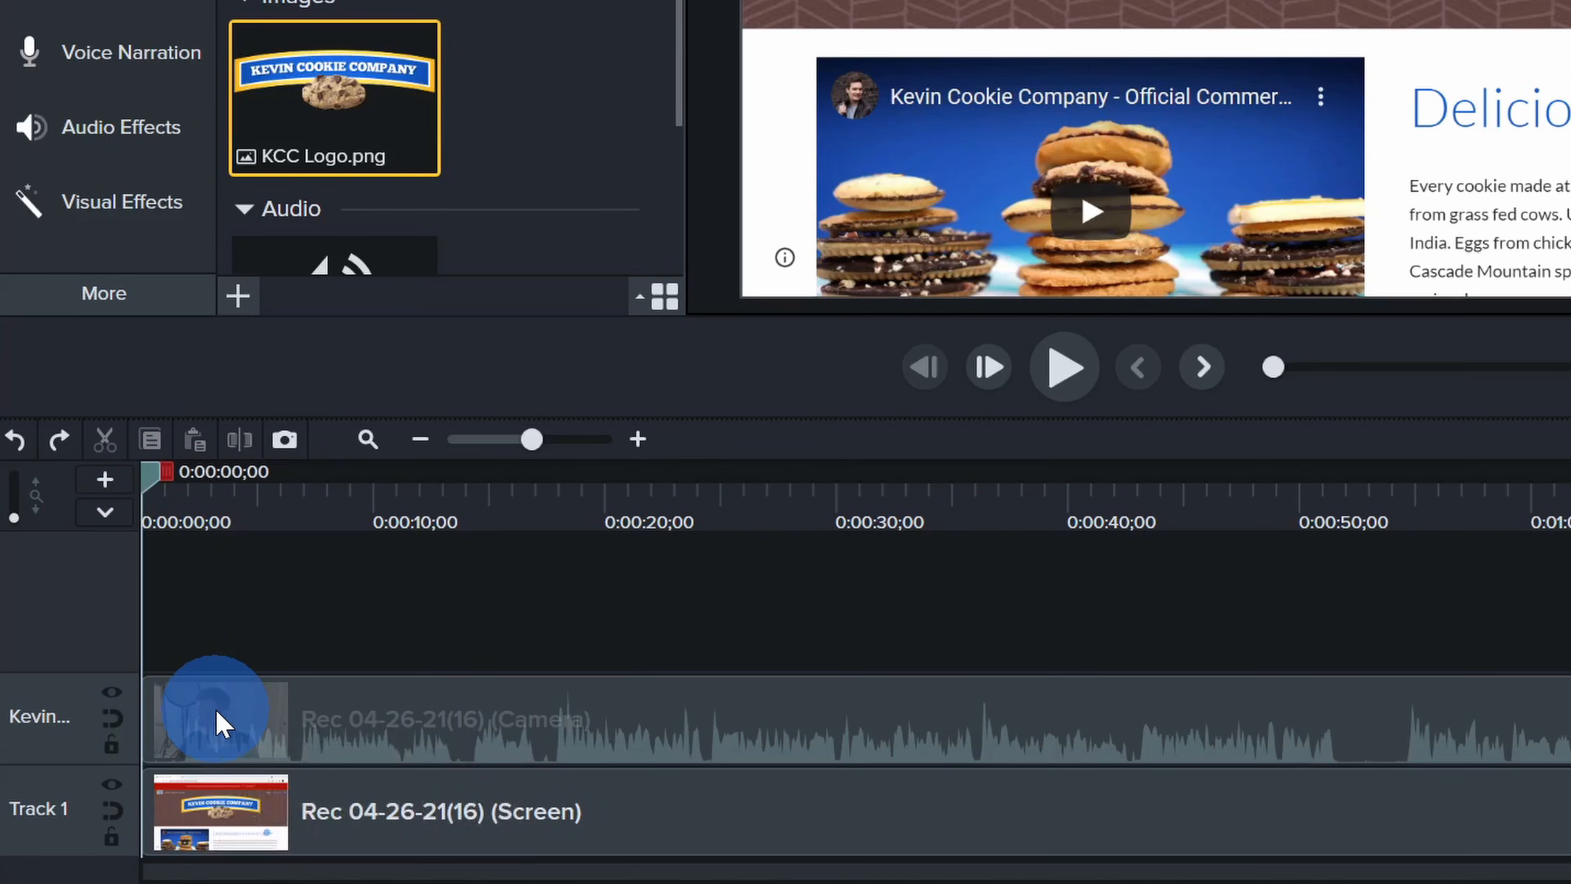
pyautogui.press('space')
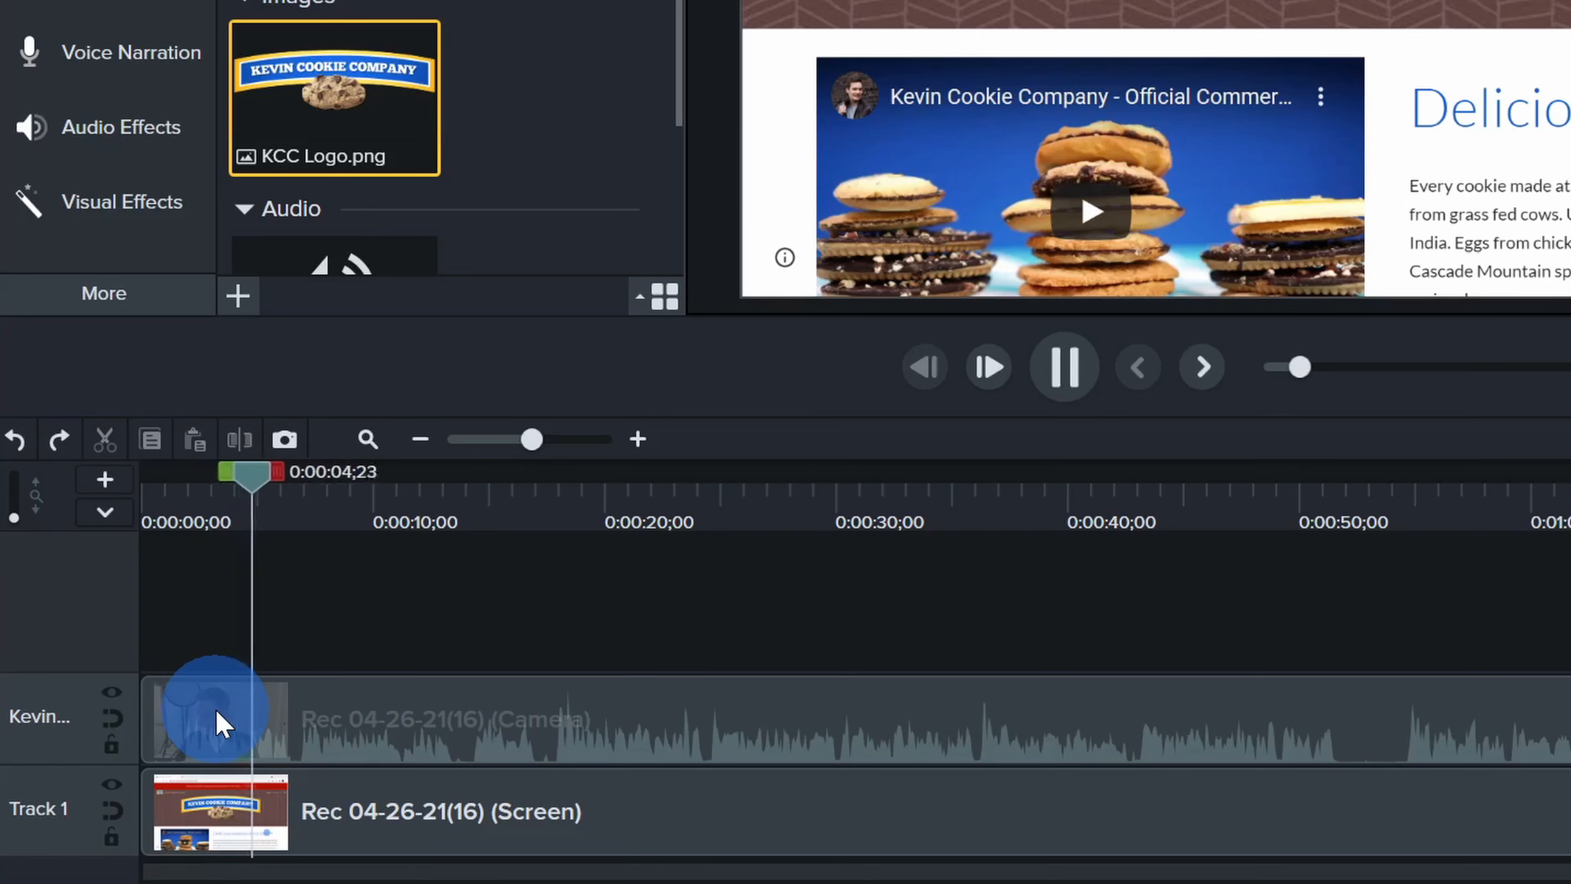
pyautogui.press('space')
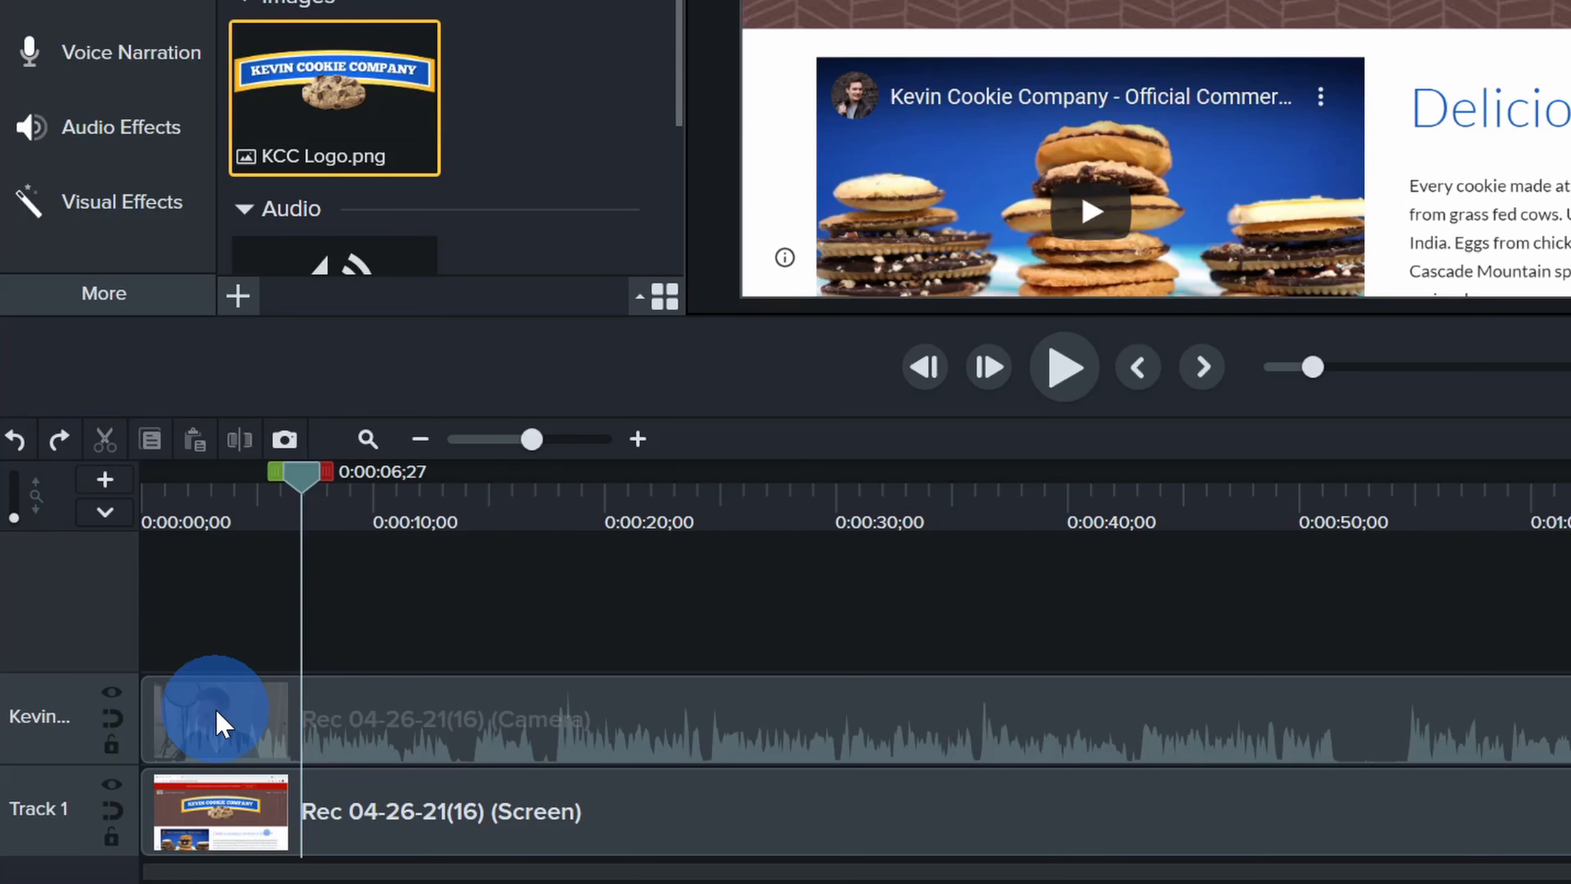
pyautogui.click(291, 771)
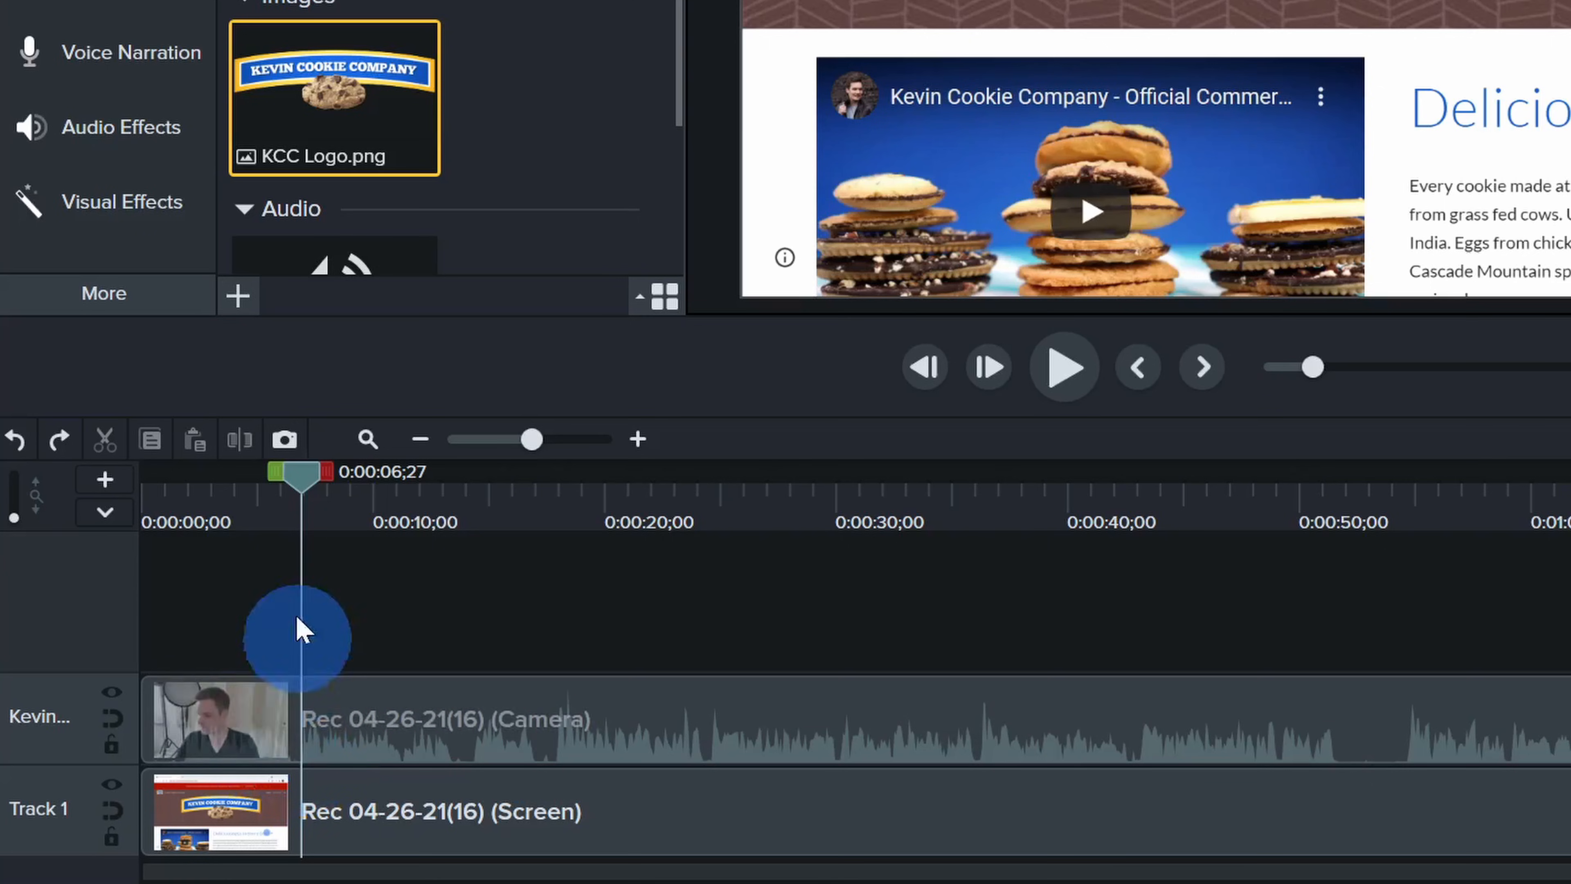
# - Try trimming only the camera clip's start to 0:00:06;18, and undo the trim
pyautogui.moveTo(296, 486); pyautogui.dragTo(291, 491)
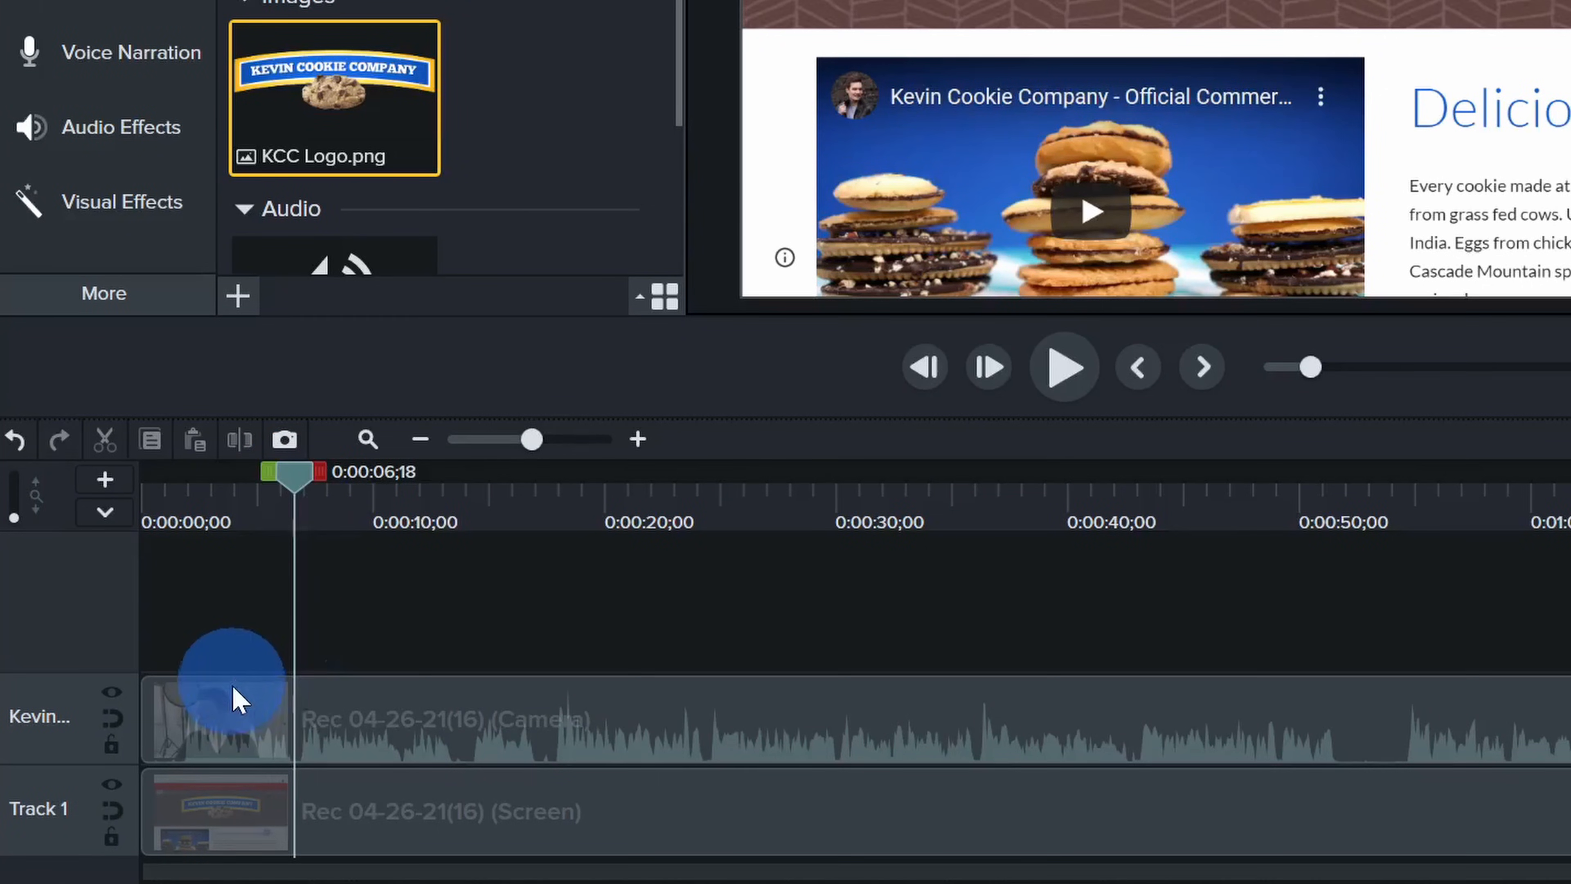
pyautogui.click(235, 710)
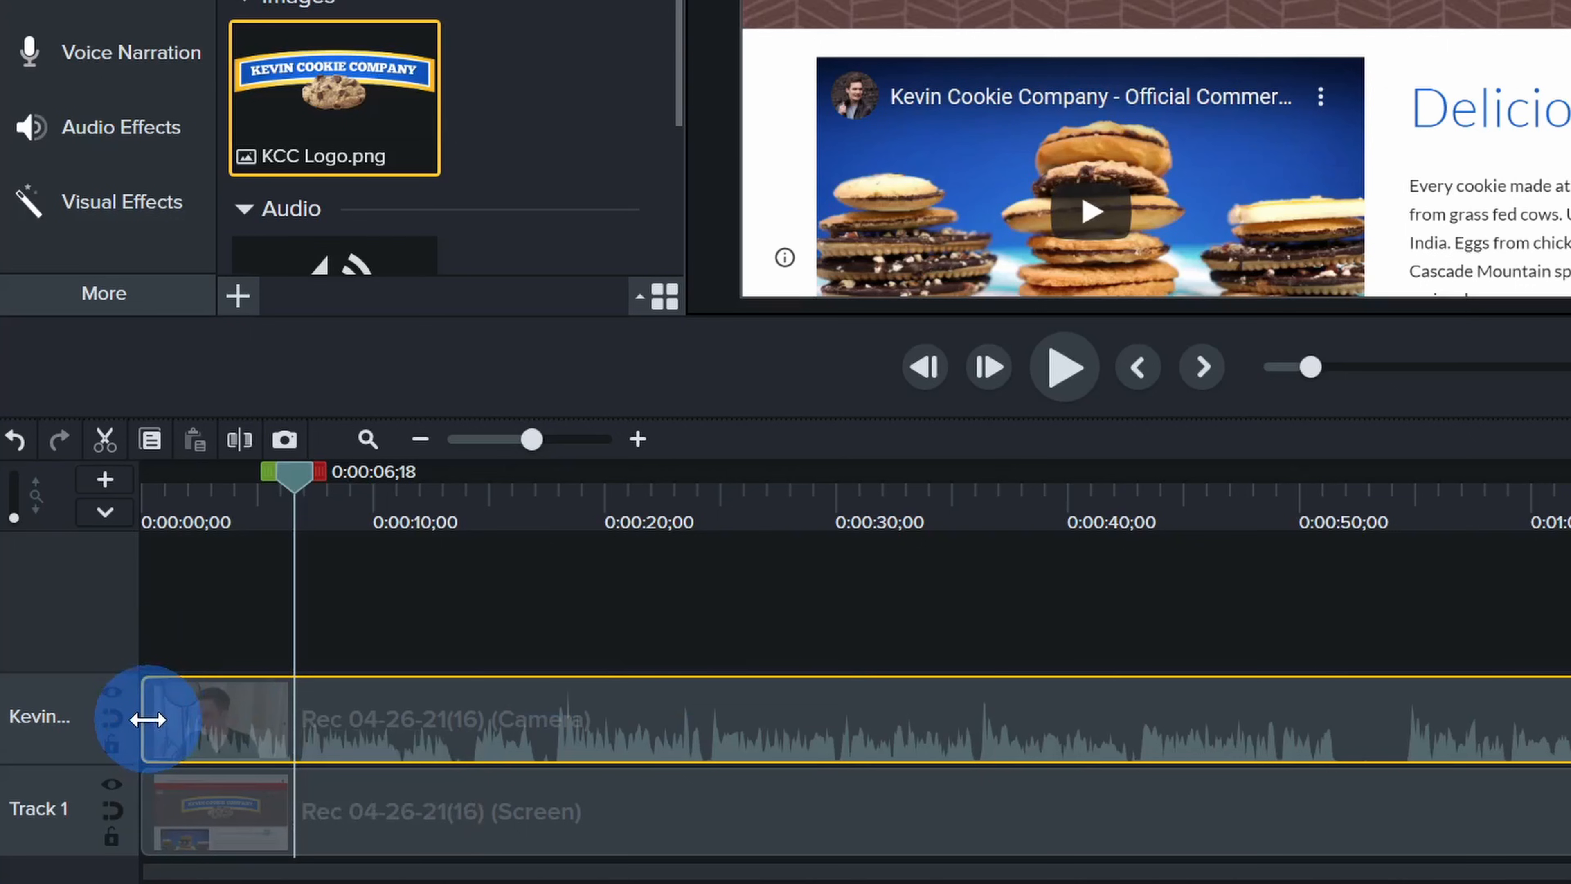
pyautogui.moveTo(145, 718); pyautogui.dragTo(285, 733)
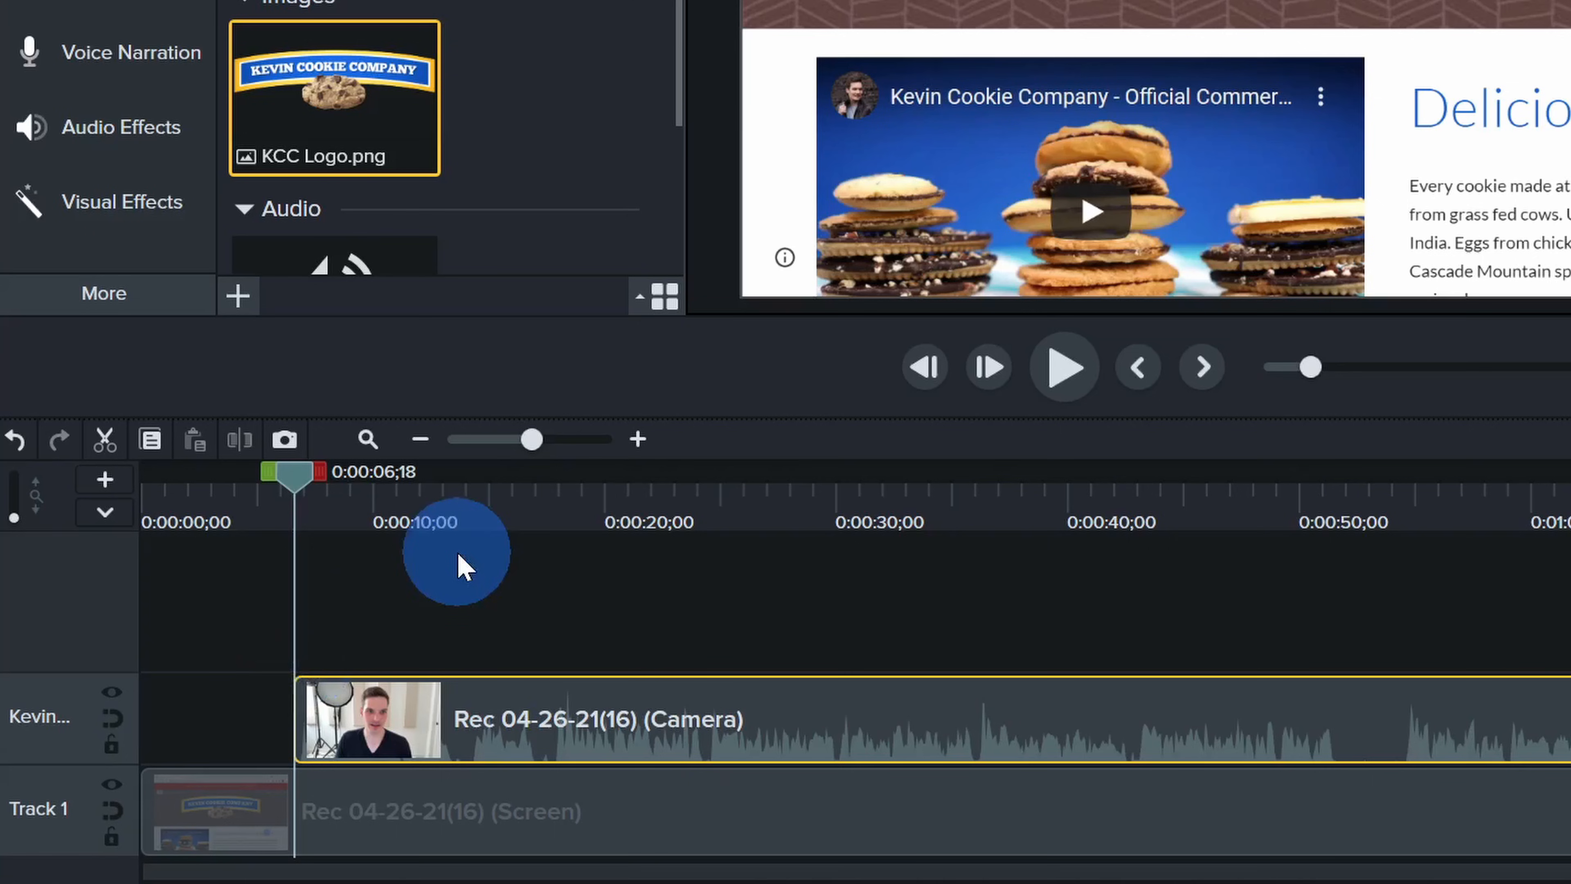
pyautogui.moveTo(305, 481); pyautogui.dragTo(209, 484)
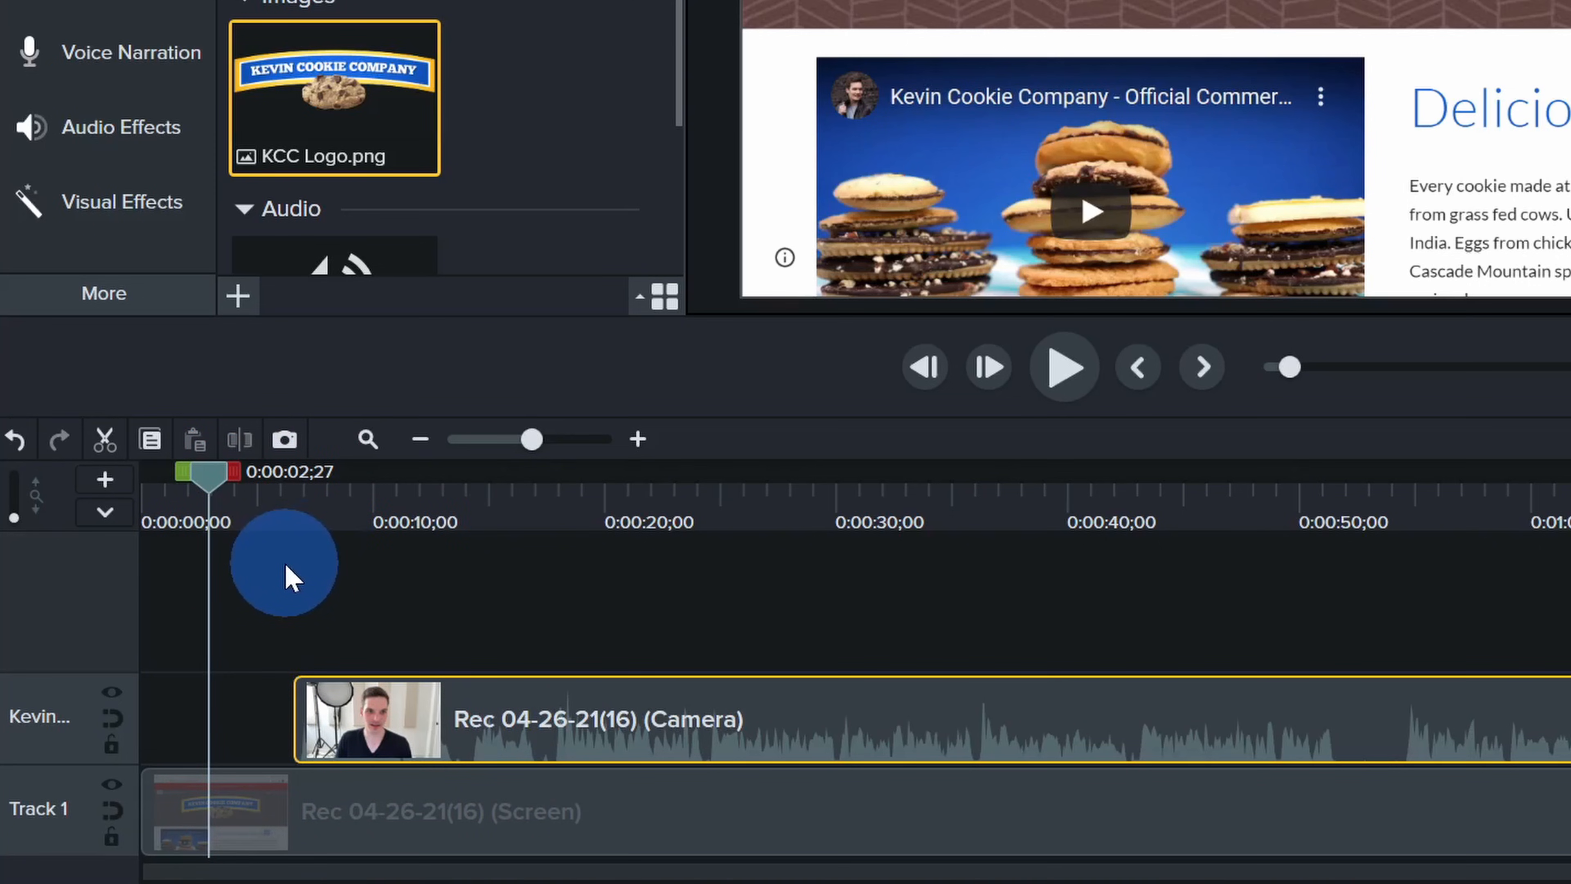
pyautogui.hotkey('ctrl', 'z')
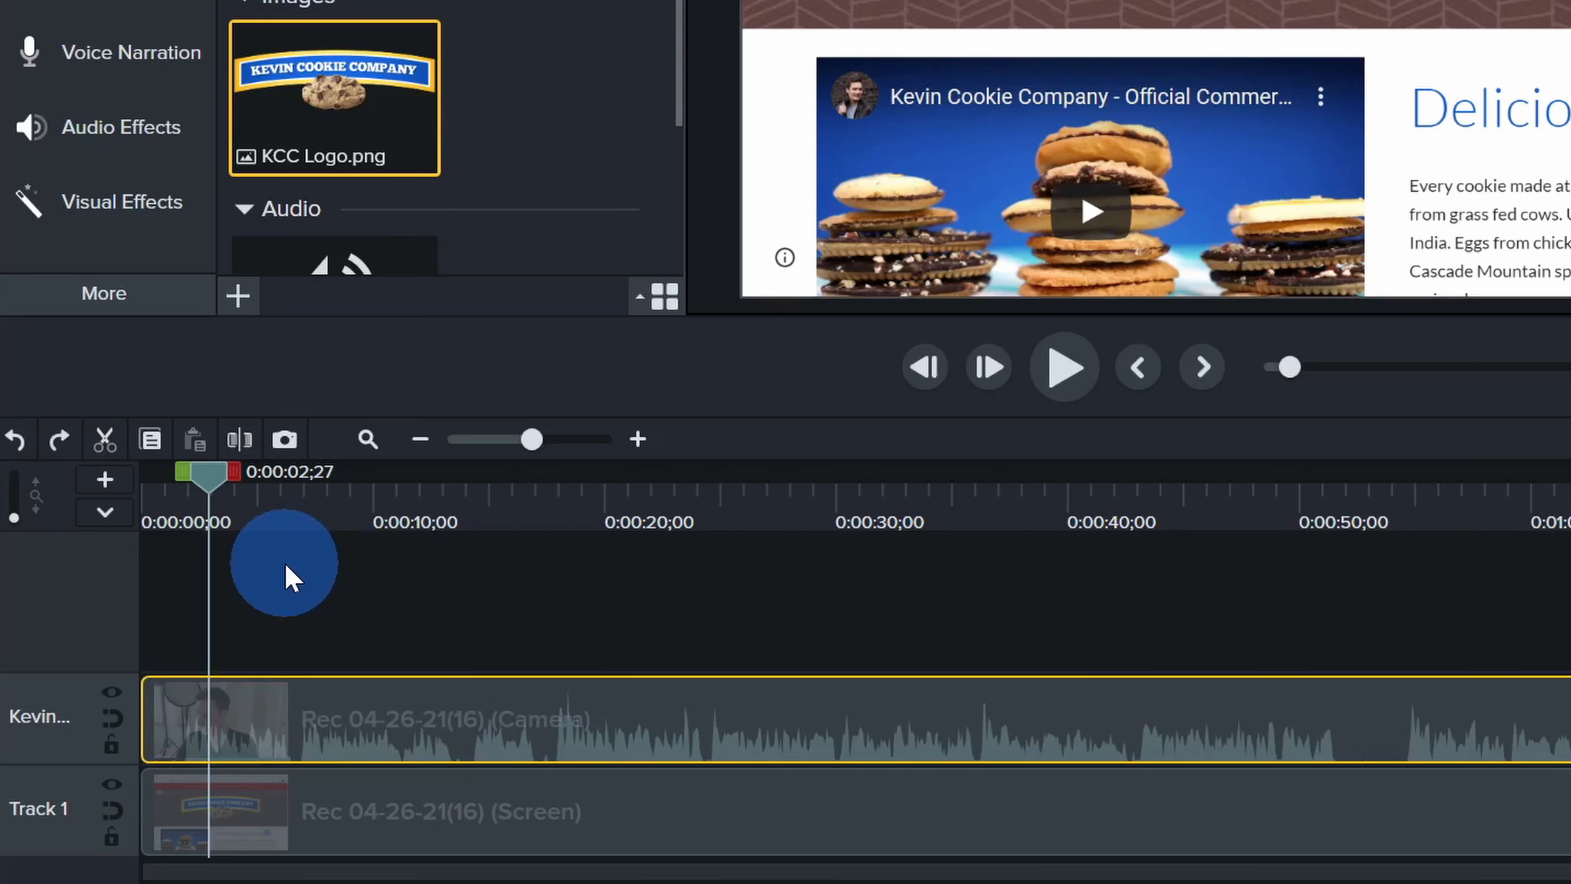
# - Try trimming the starts of both the camera and screen clips to 0:00:06;19, and extend them back to the timeline start
pyautogui.moveTo(218, 484); pyautogui.dragTo(297, 490)
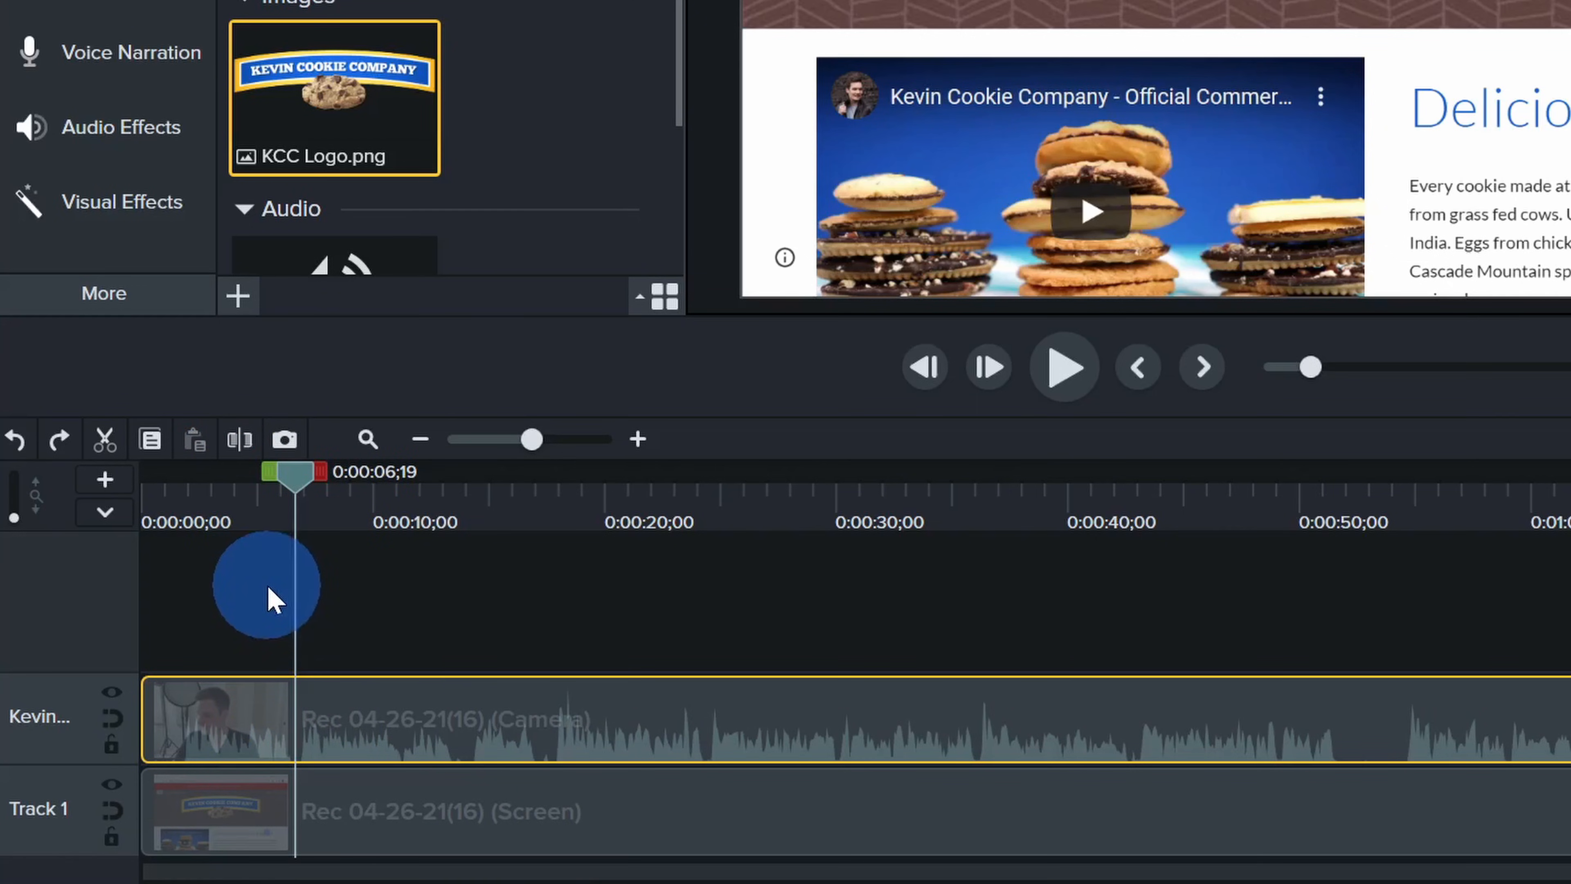
pyautogui.keyDown('ctrl'); pyautogui.click(231, 798); pyautogui.keyUp('ctrl')
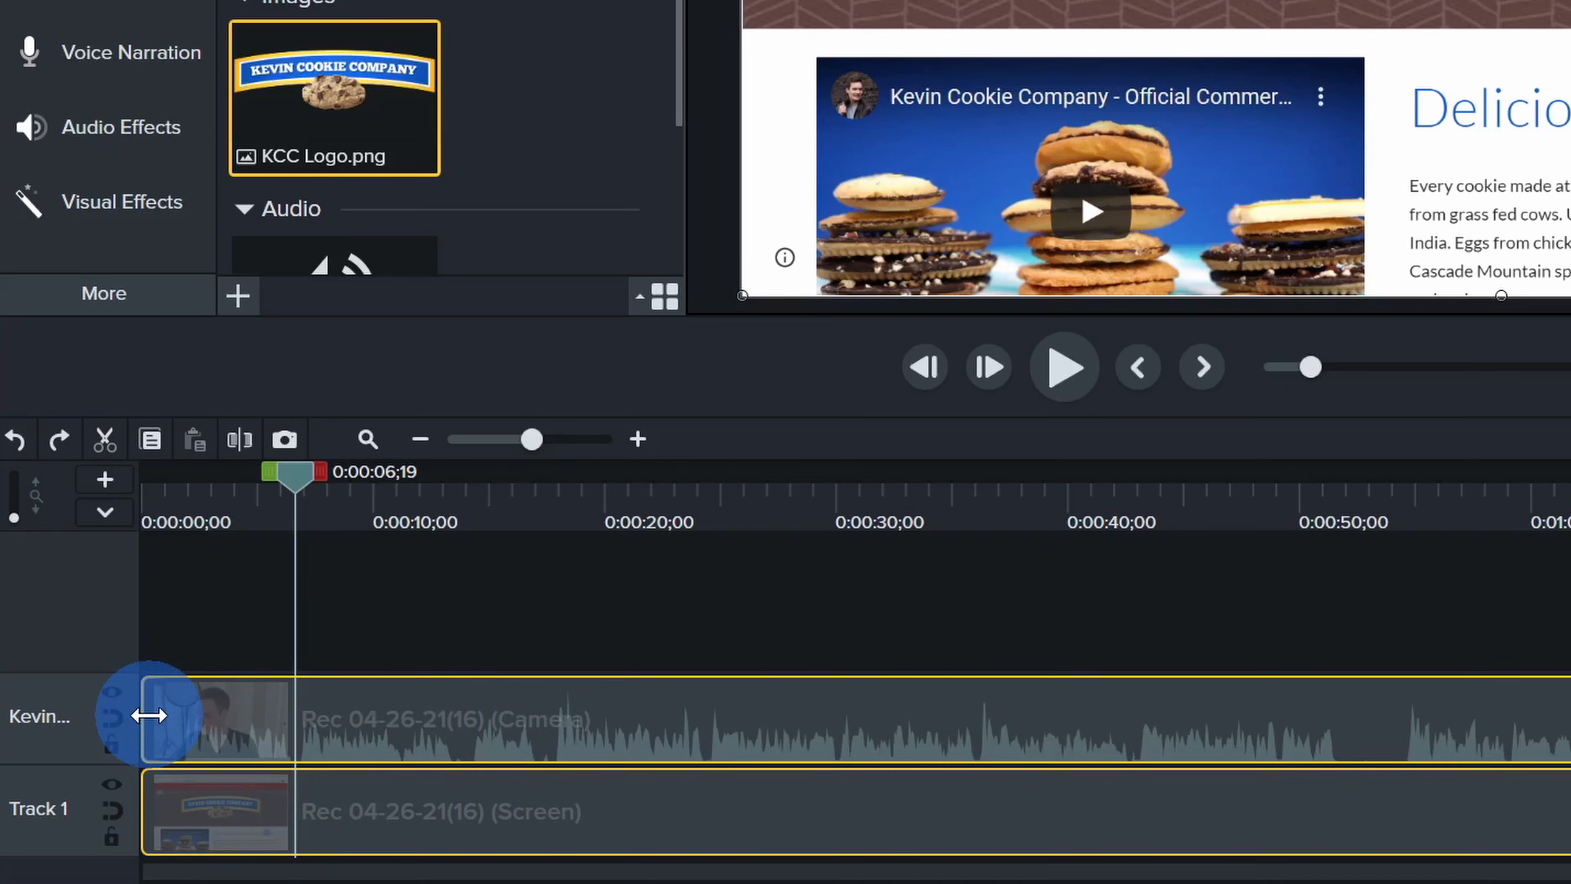
pyautogui.moveTo(148, 715); pyautogui.dragTo(288, 717)
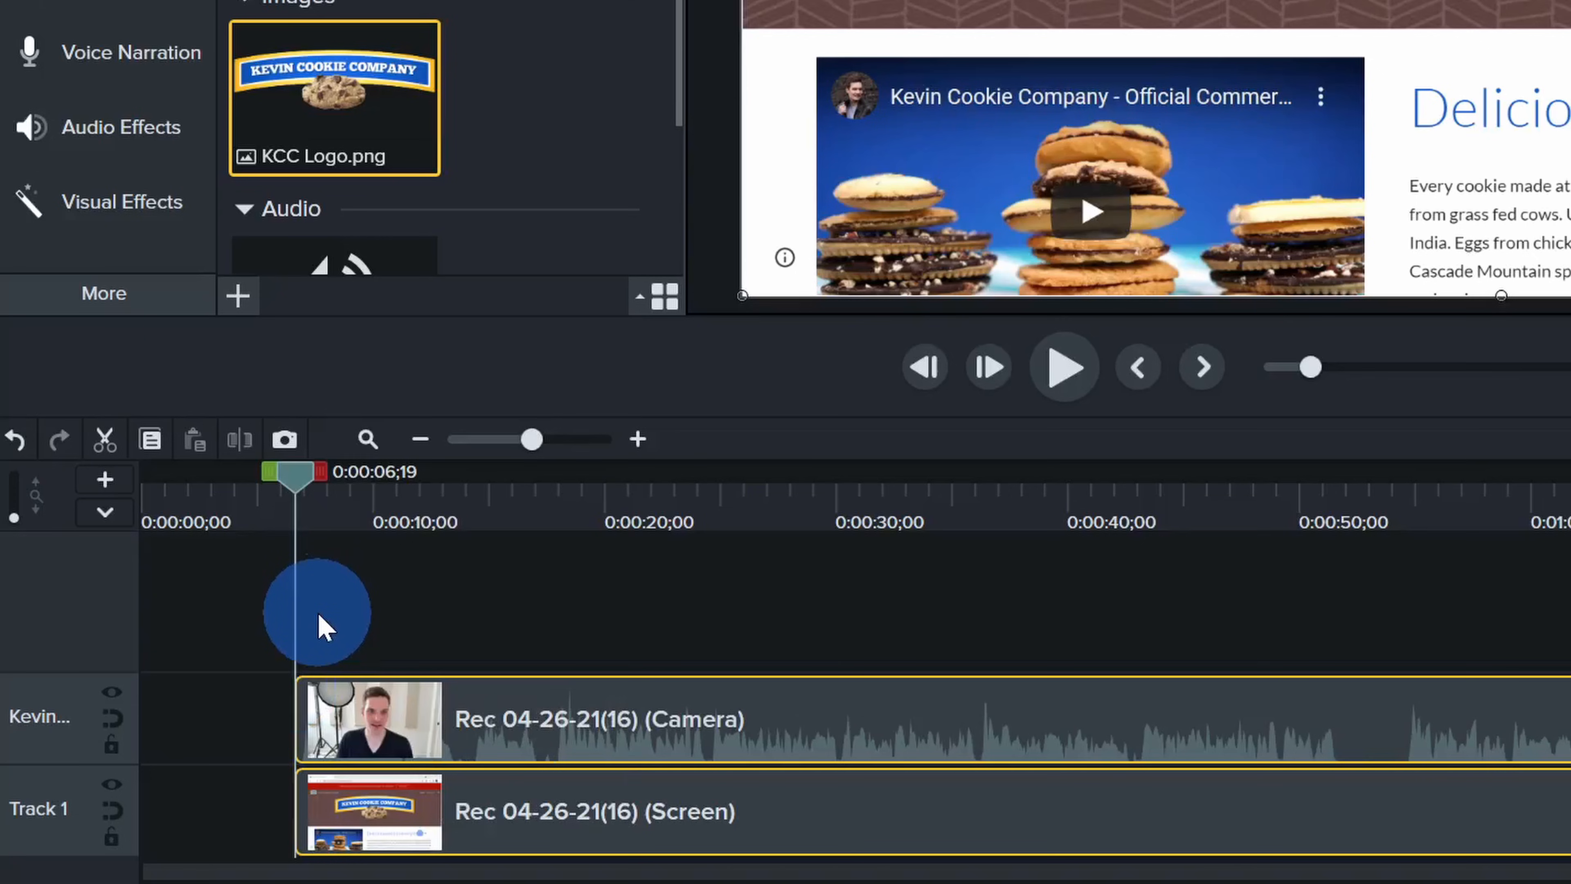
pyautogui.click(306, 709)
pyautogui.moveTo(306, 709); pyautogui.dragTo(87, 723)
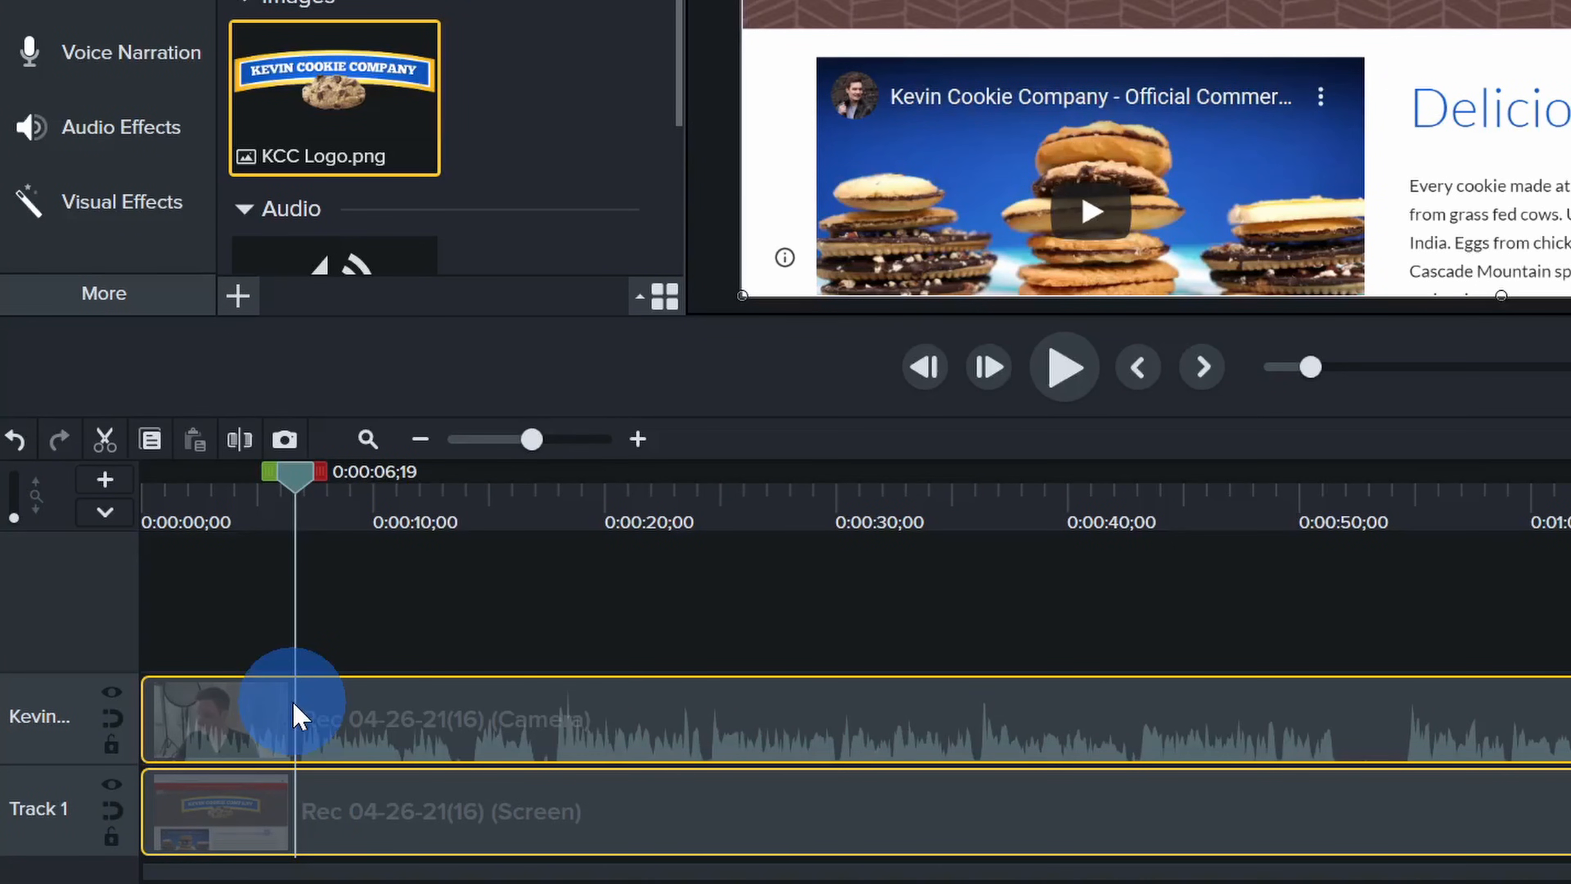
# - Try trimming both clips to the playhead and moving them to the timeline start, and undo these changes
pyautogui.moveTo(150, 703); pyautogui.dragTo(292, 714)
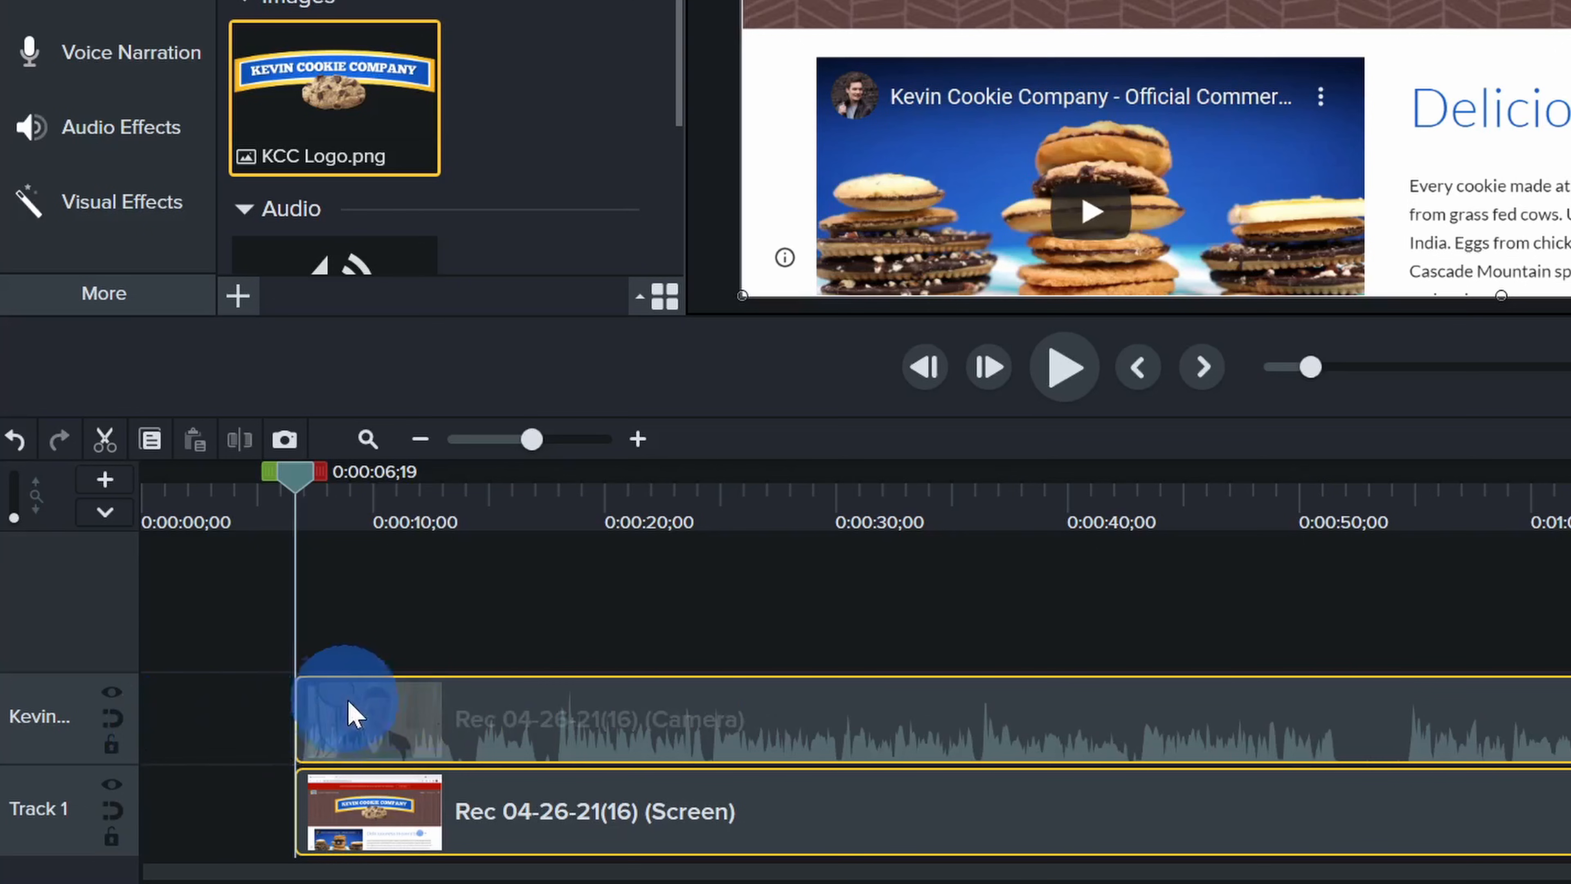
pyautogui.moveTo(527, 718); pyautogui.dragTo(294, 724)
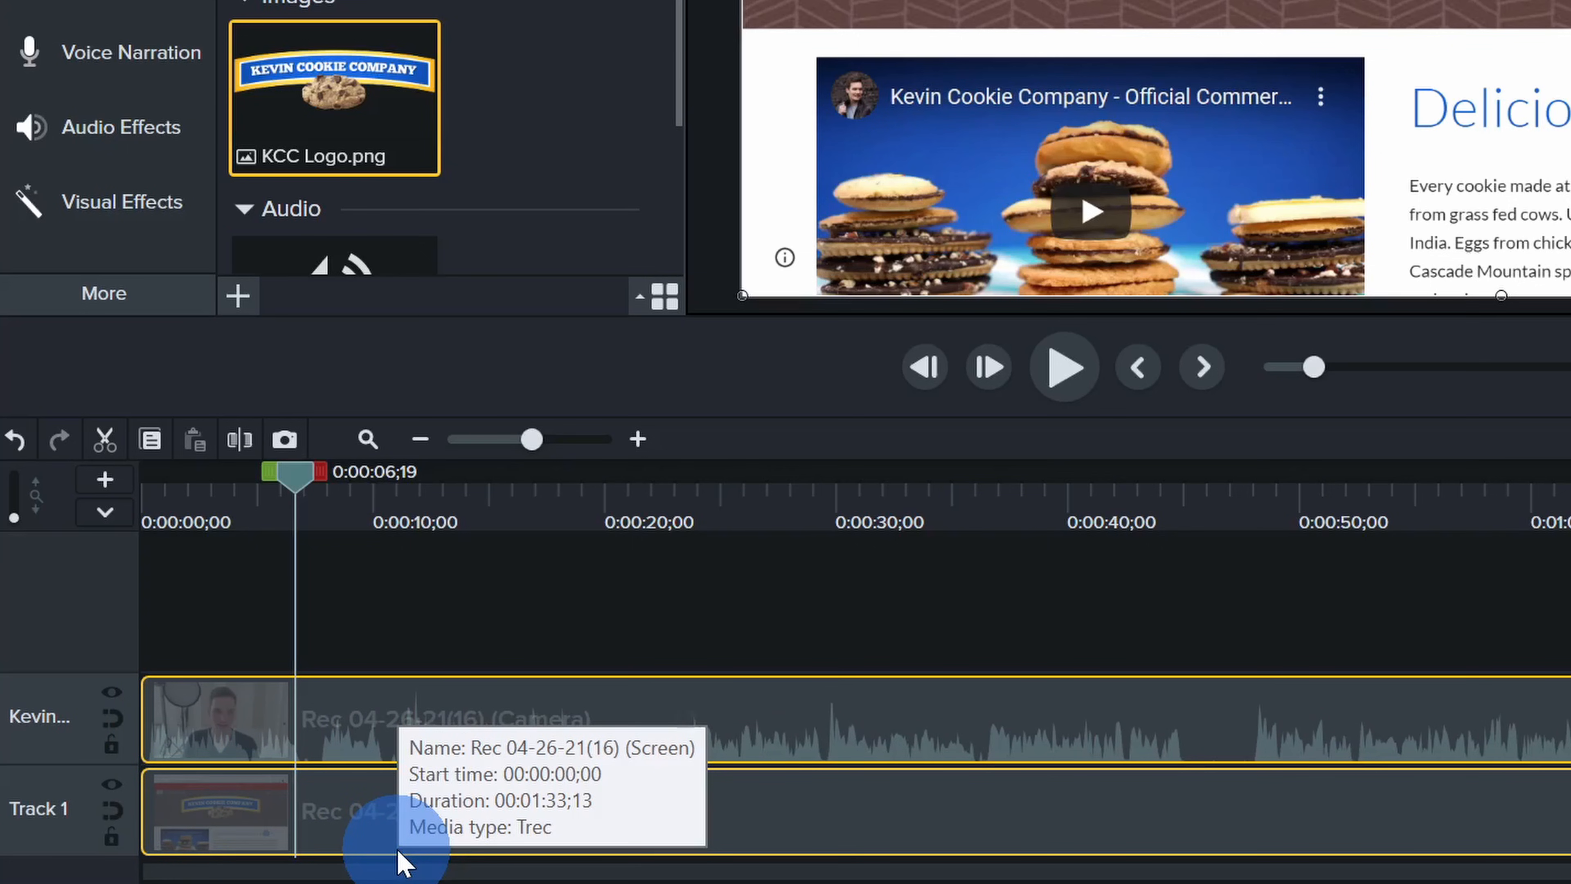
pyautogui.hotkey('ctrl', 'z')
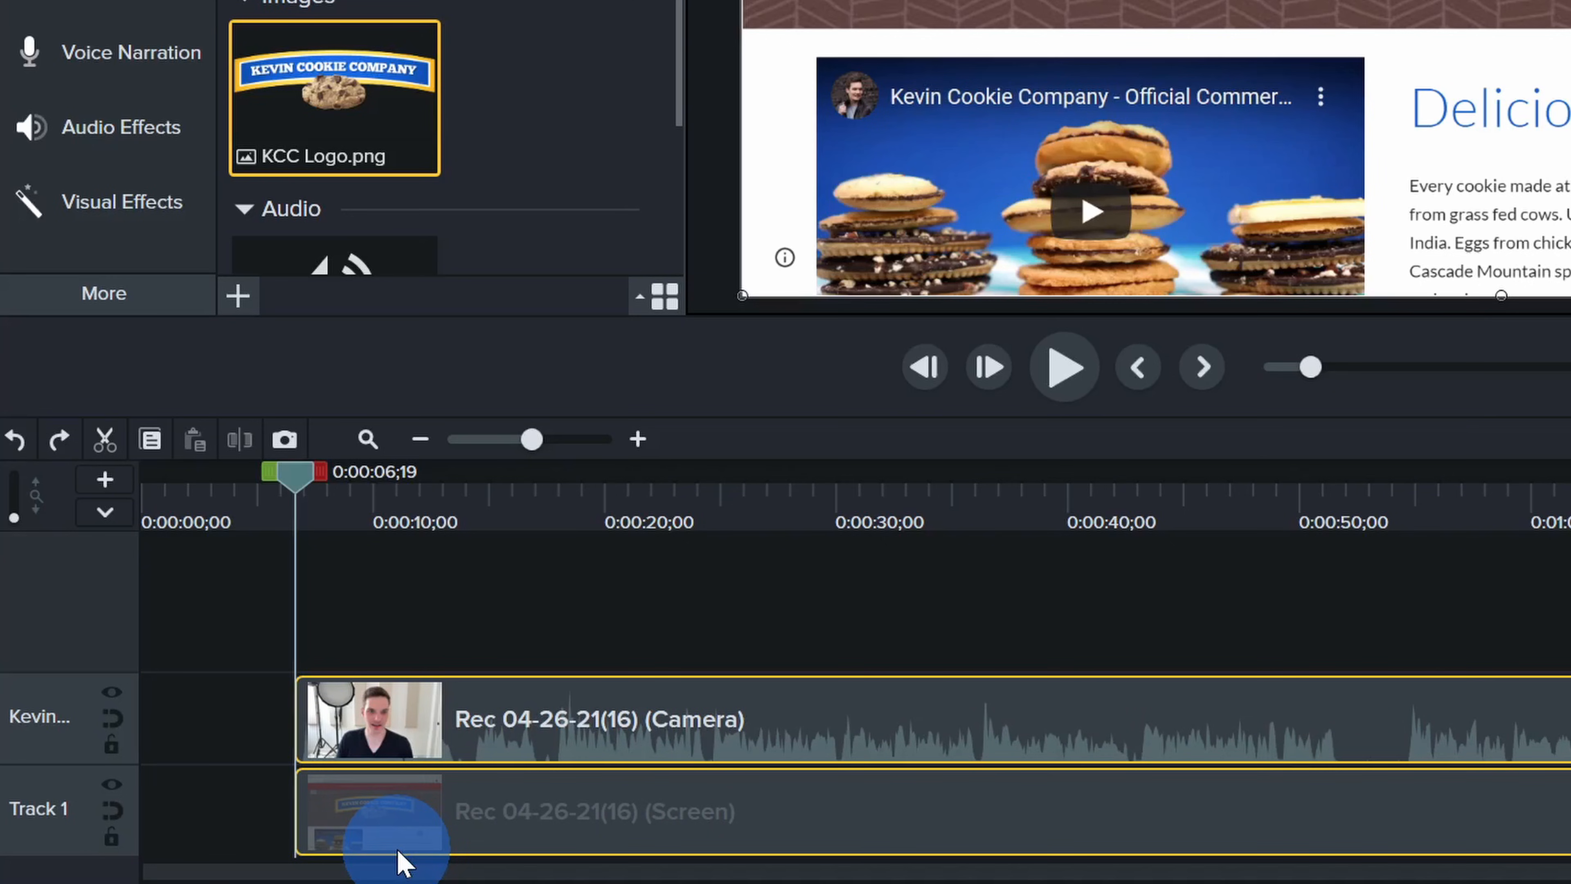
pyautogui.hotkey('ctrl', 'y')
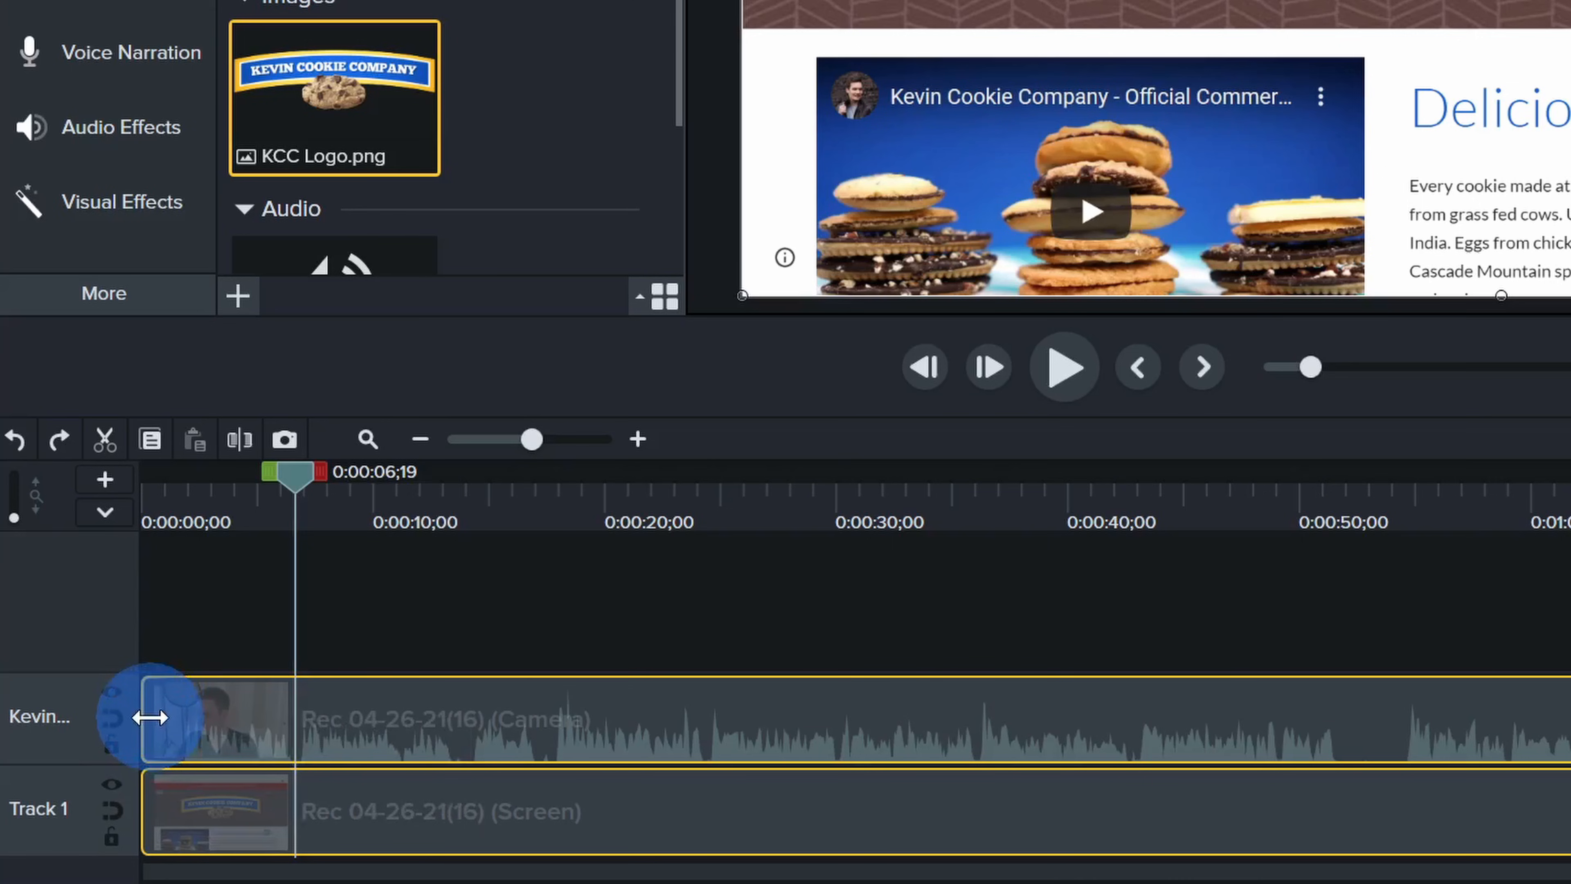
# - Ripple trim about 6 seconds off the start of both the camera and screen clips, keeping them at the timeline start
pyautogui.moveTo(150, 717); pyautogui.dragTo(141, 747)
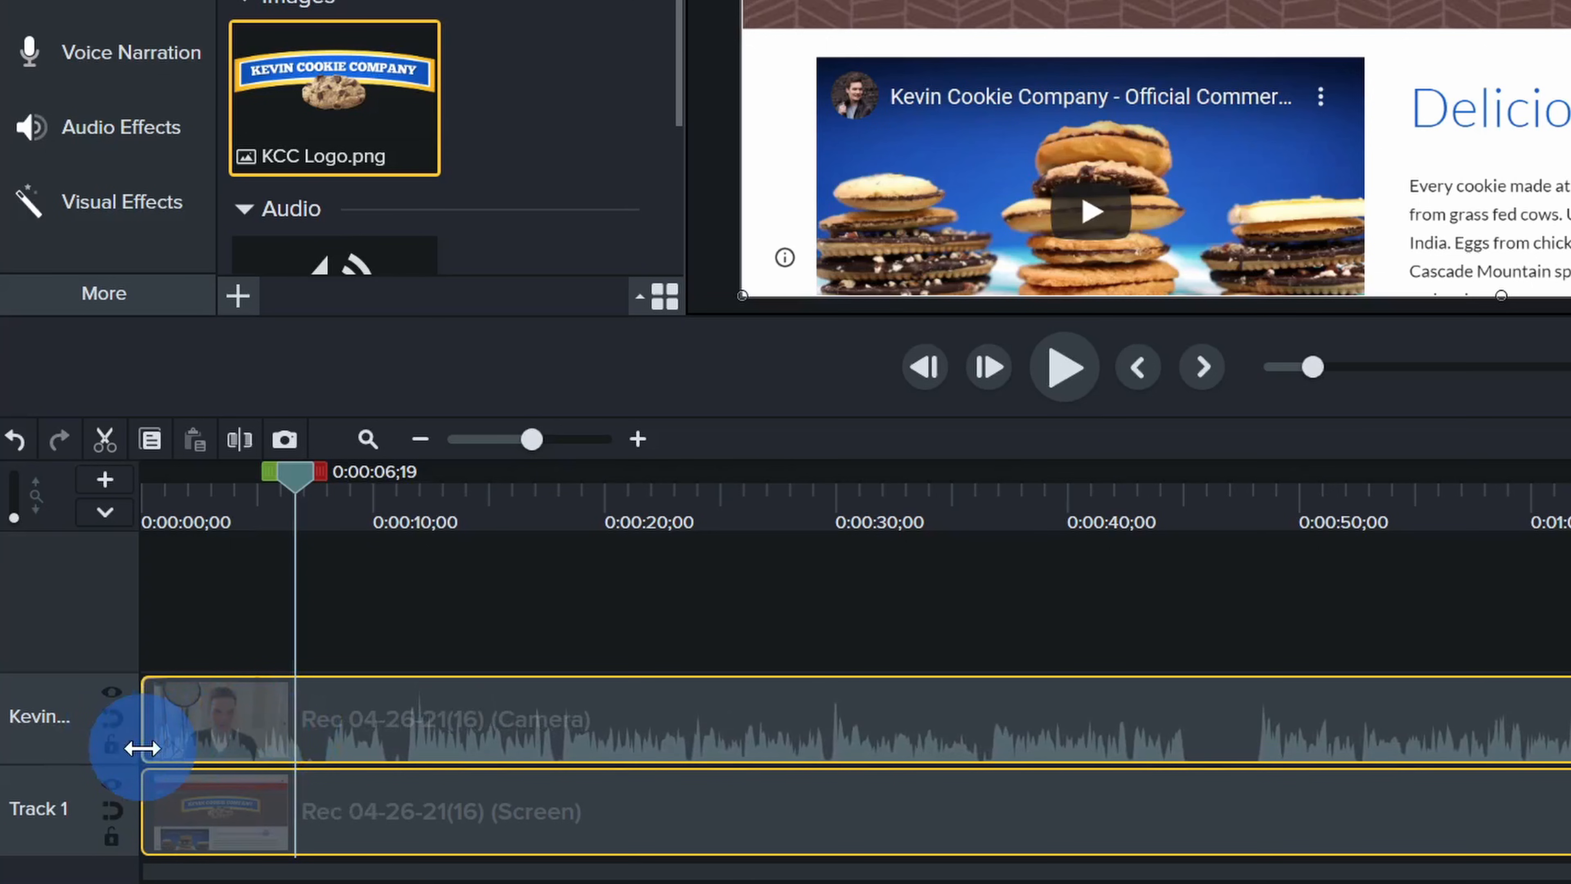
pyautogui.moveTo(141, 748); pyautogui.dragTo(149, 738)
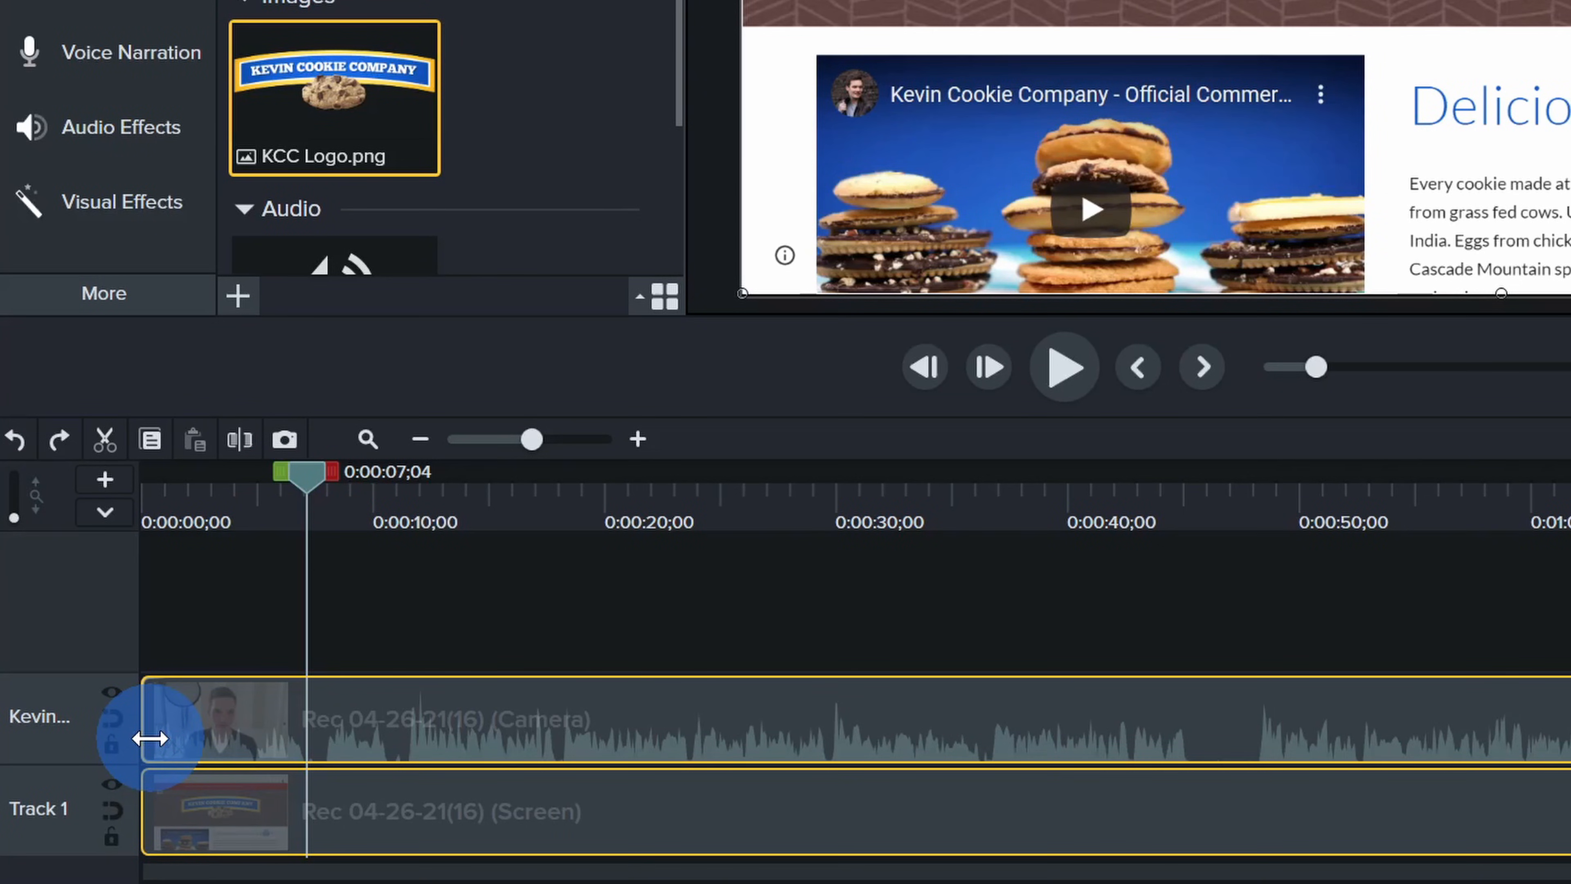
pyautogui.moveTo(149, 737); pyautogui.dragTo(149, 738)
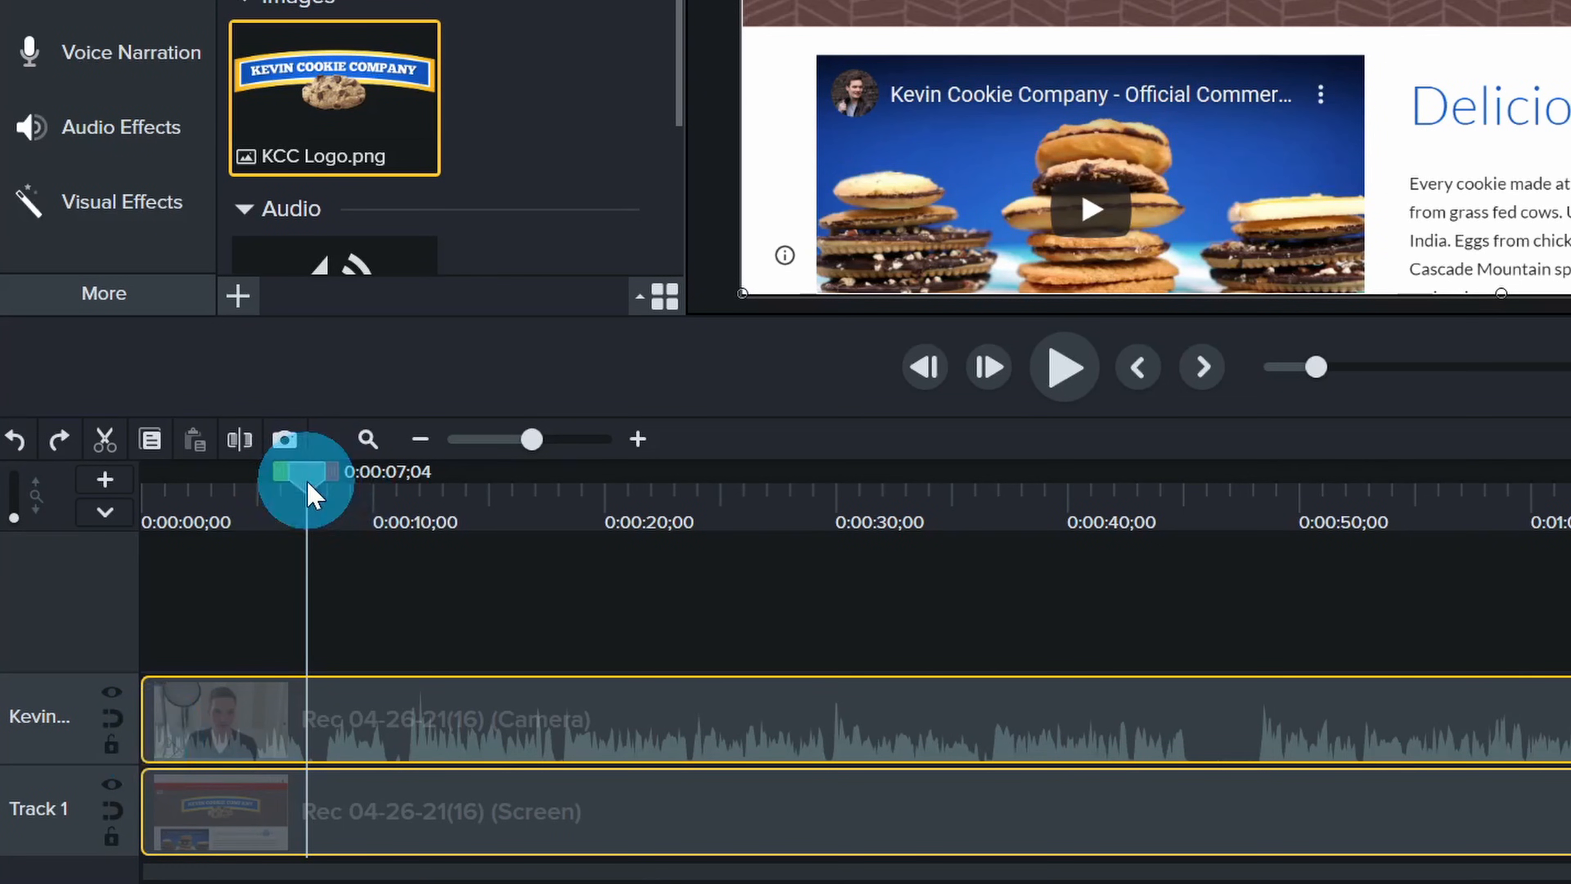
# - Return the playhead to the timeline start and play the trimmed clips to check the new opening
pyautogui.moveTo(308, 489); pyautogui.dragTo(46, 495)
pyautogui.click(343, 576)
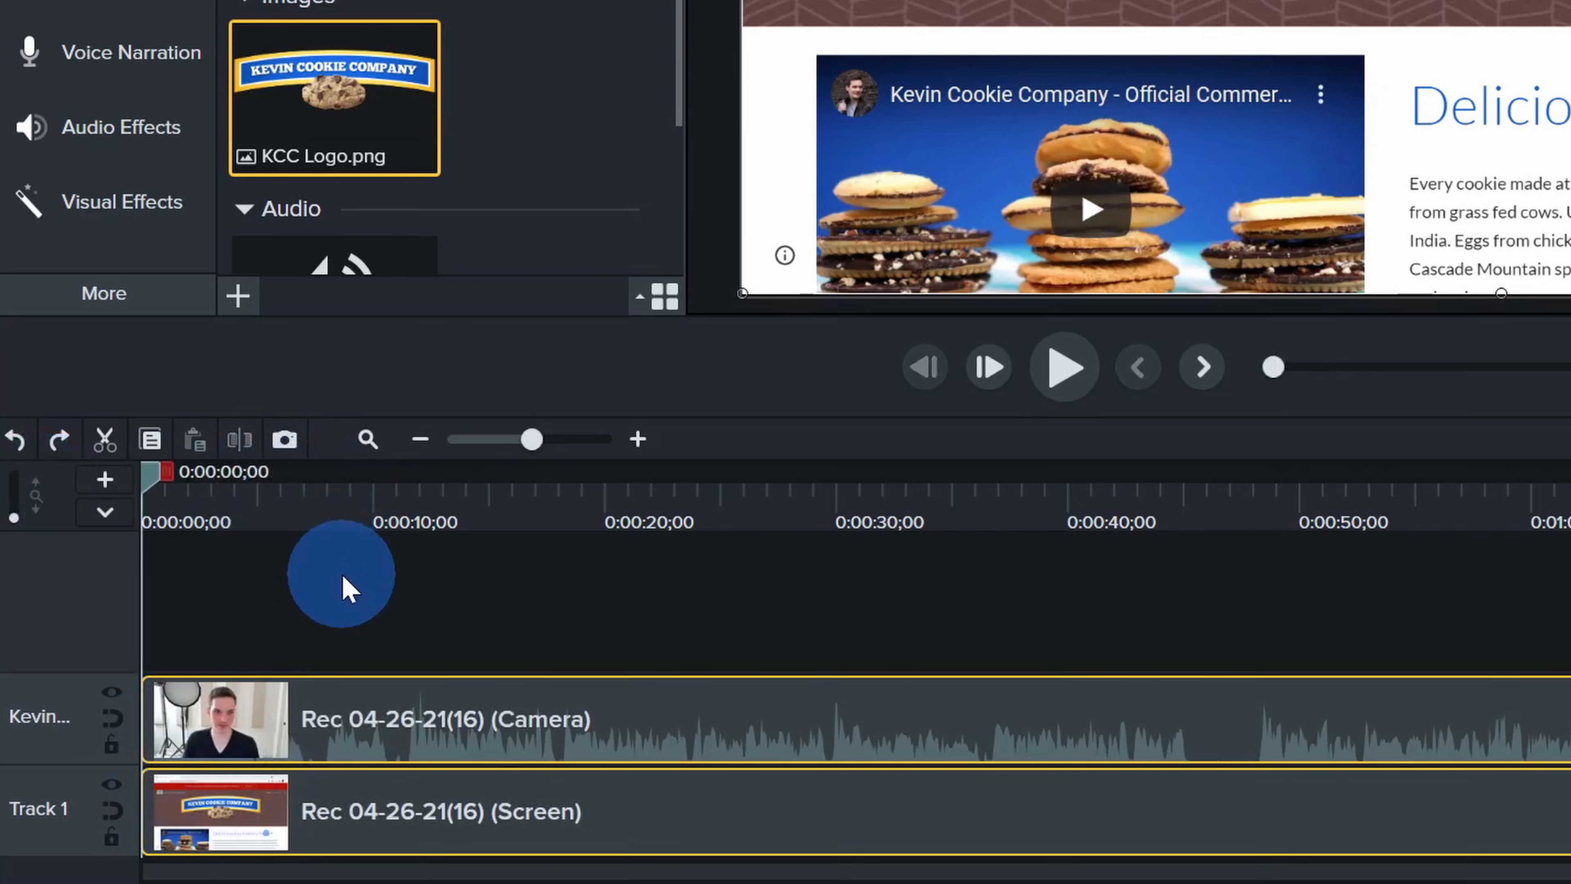
pyautogui.press('space')
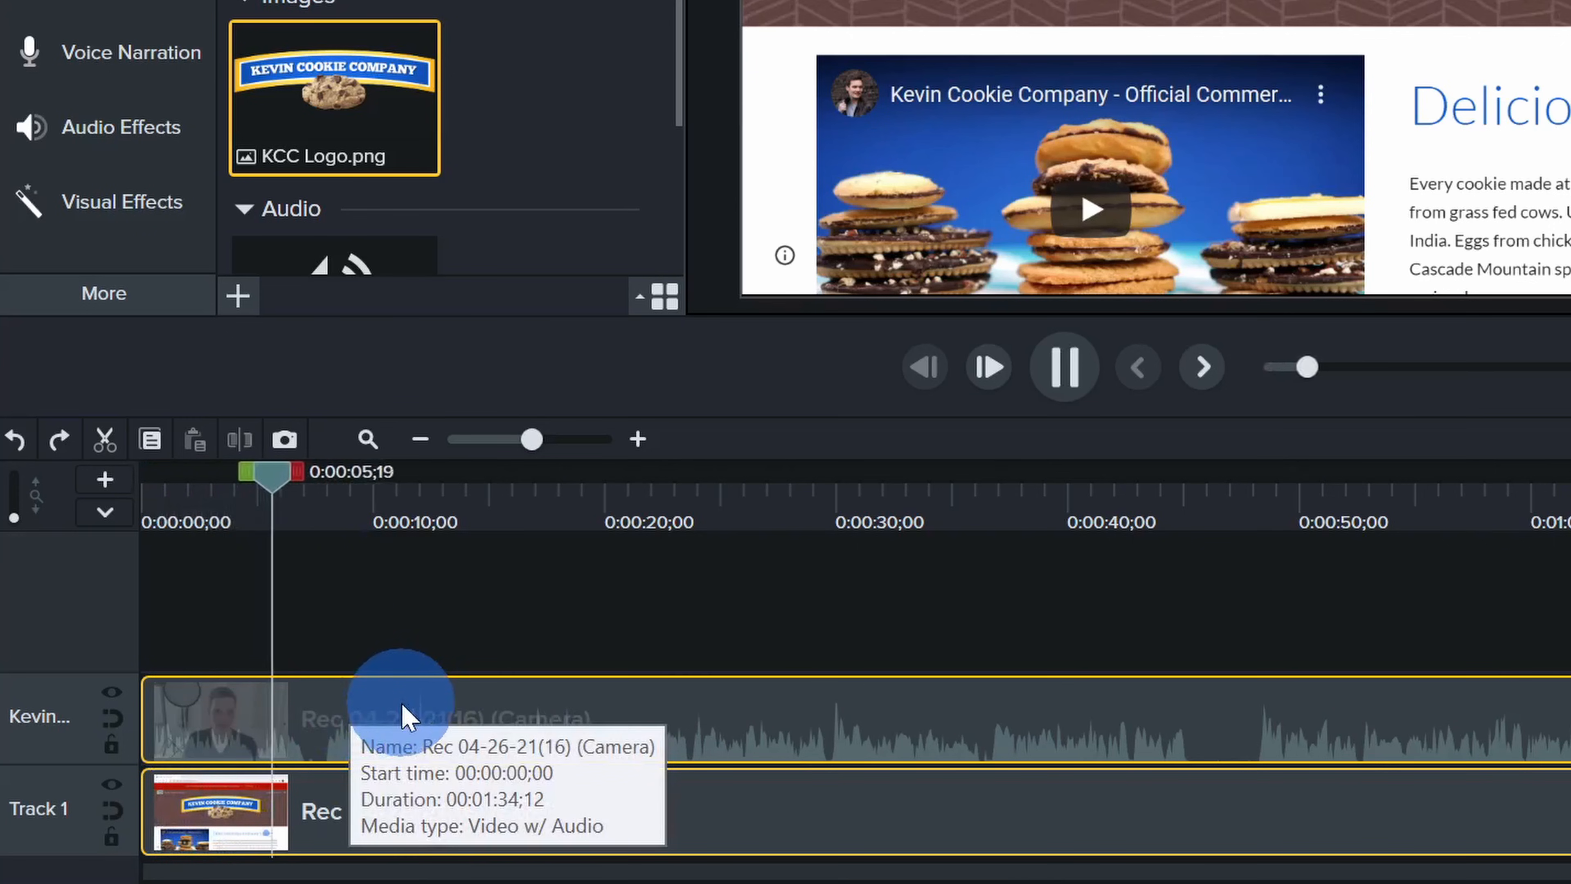
# - Split both the camera and screen clips at 0:00:07;13
pyautogui.click(410, 713)
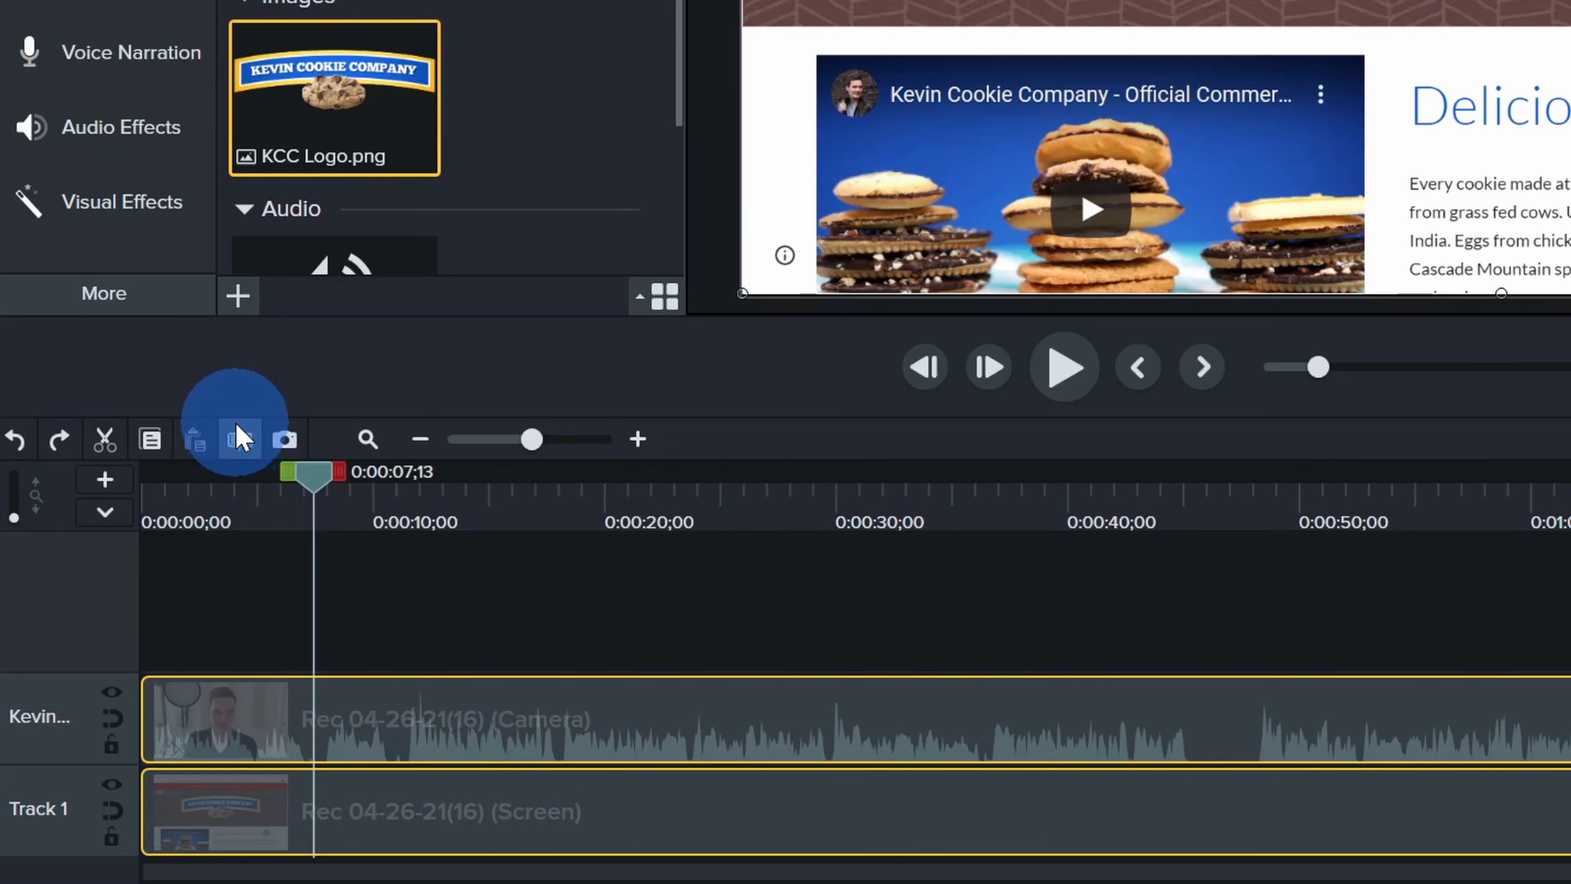
pyautogui.click(238, 443)
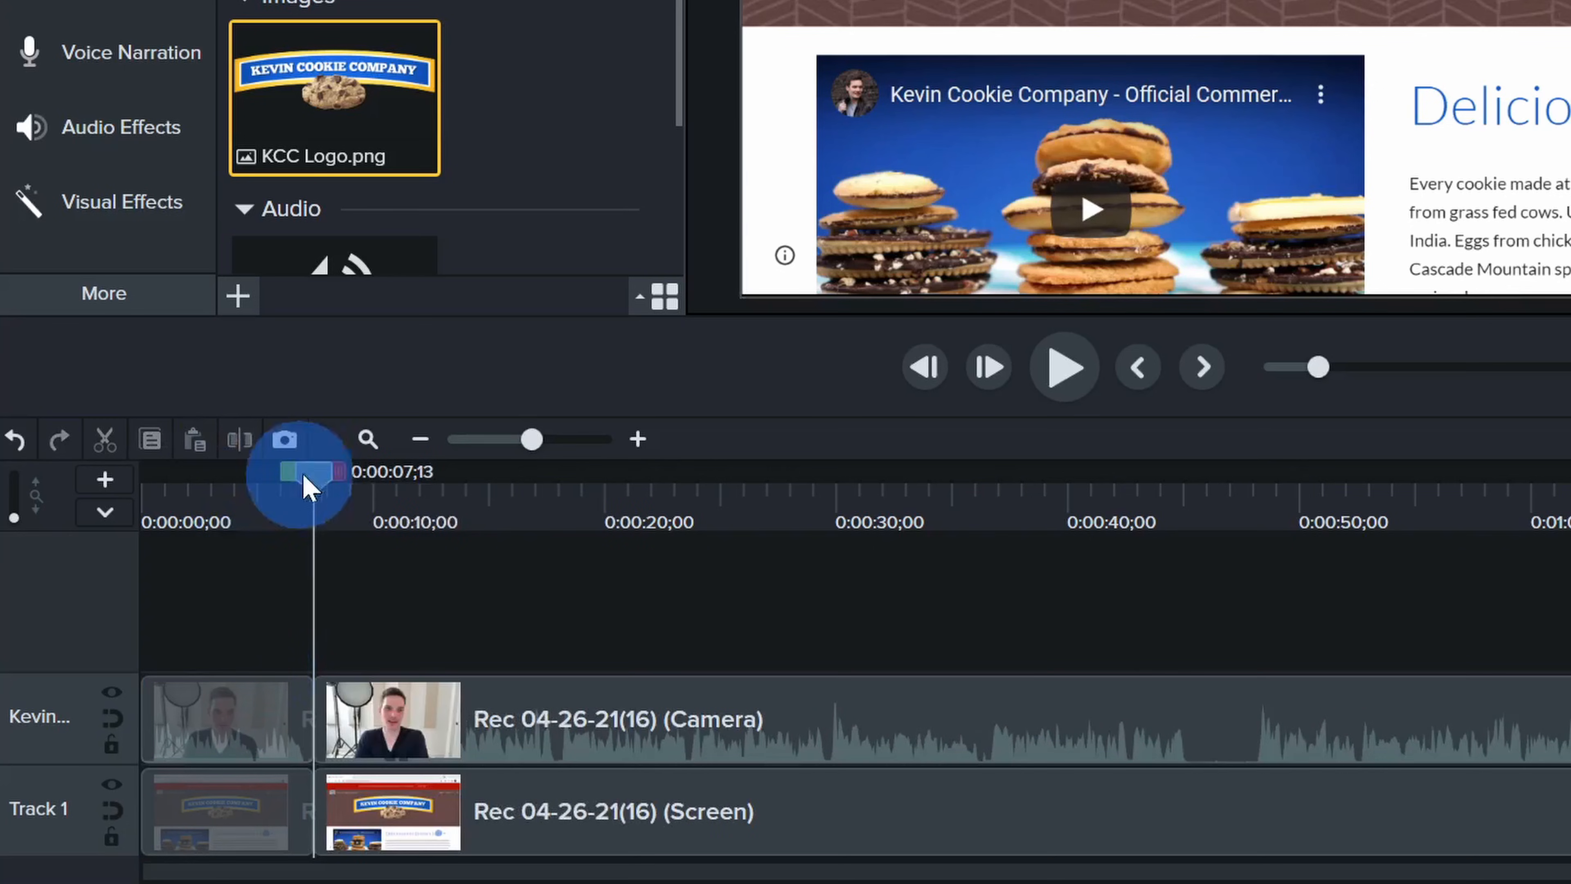
pyautogui.moveTo(312, 479); pyautogui.dragTo(378, 483)
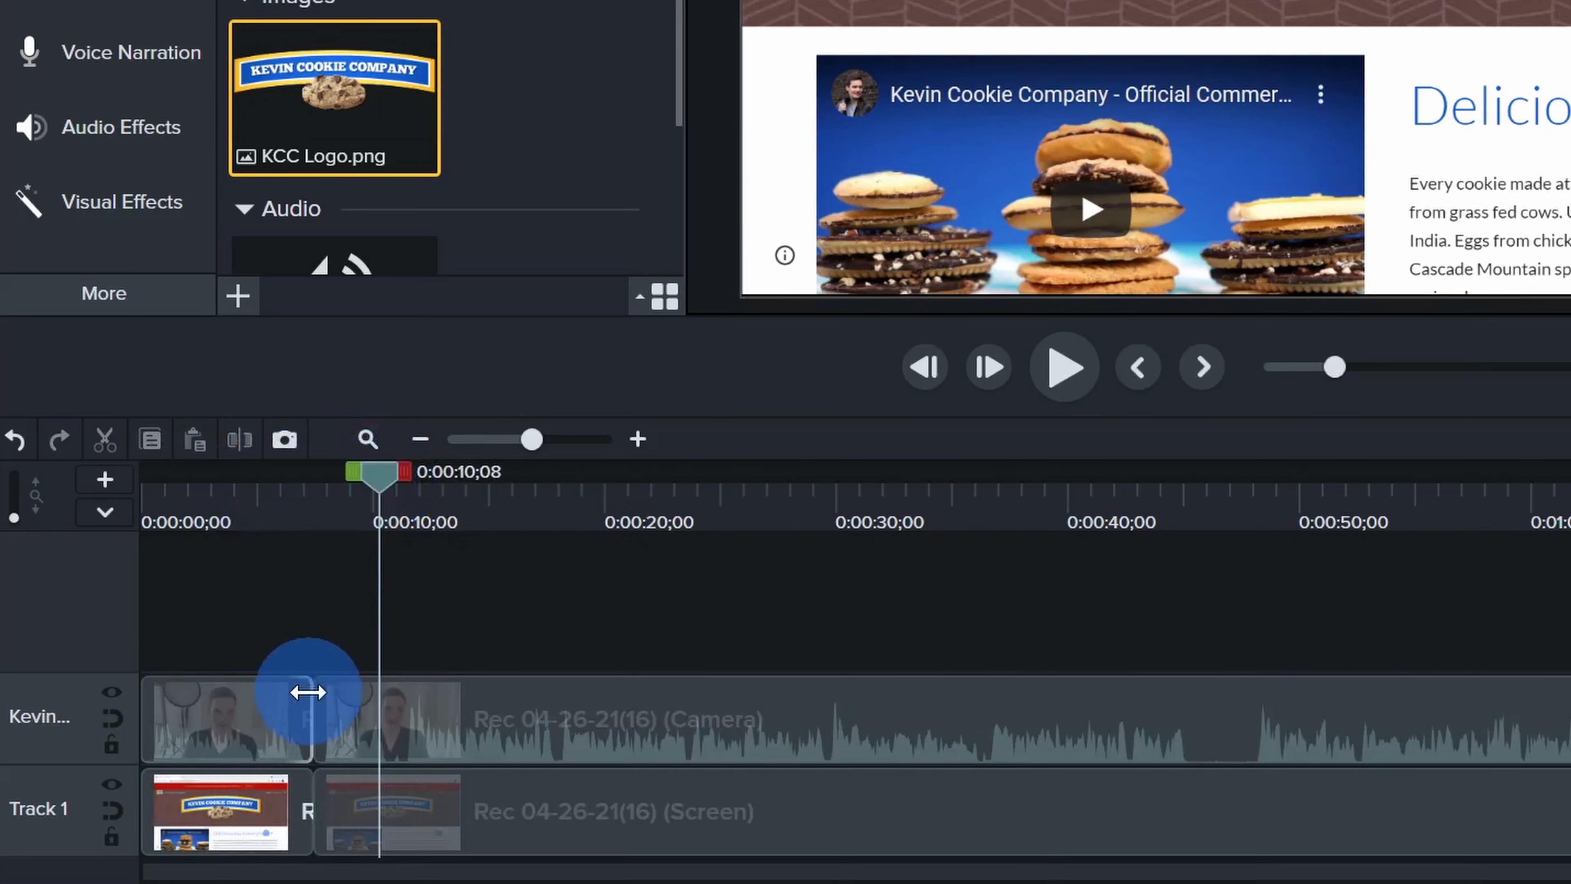
# - Split only the first camera segment at 0:00:04;11, leaving the screen clip uncut there
pyautogui.click(258, 520)
pyautogui.moveTo(258, 520); pyautogui.dragTo(242, 506)
pyautogui.click(253, 718)
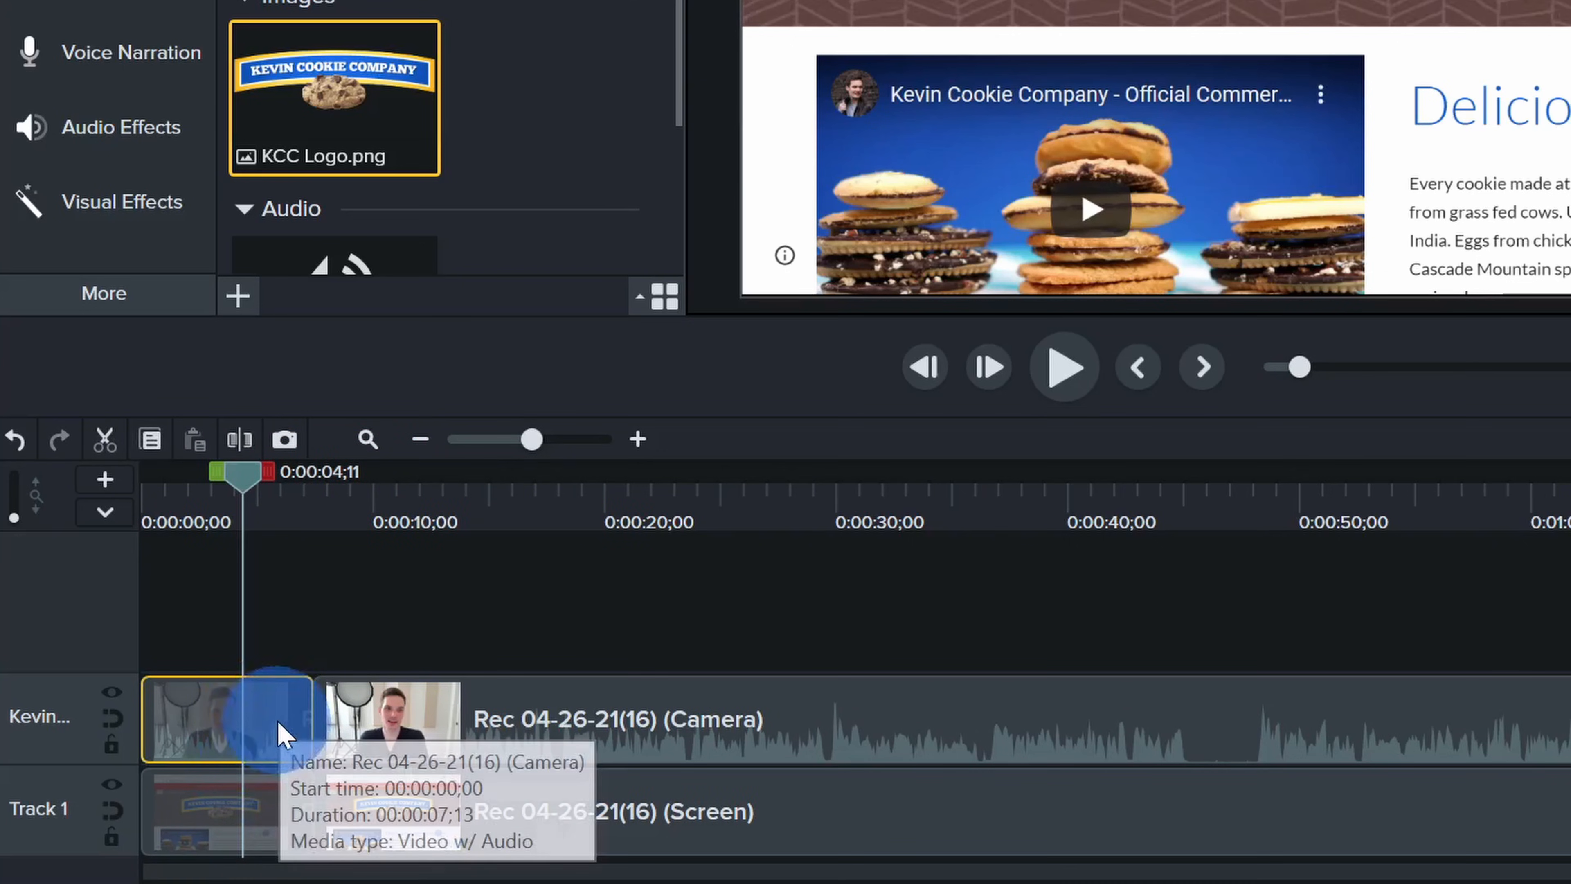
pyautogui.click(243, 473)
pyautogui.click(239, 439)
# - Split all tracks at 0:00:02;19 with no clips selected
pyautogui.moveTo(243, 476)
pyautogui.mouseDown()
pyautogui.moveTo(255, 492)
pyautogui.moveTo(287, 484)
pyautogui.moveTo(222, 481)
pyautogui.mouseUp()
pyautogui.click(192, 702)
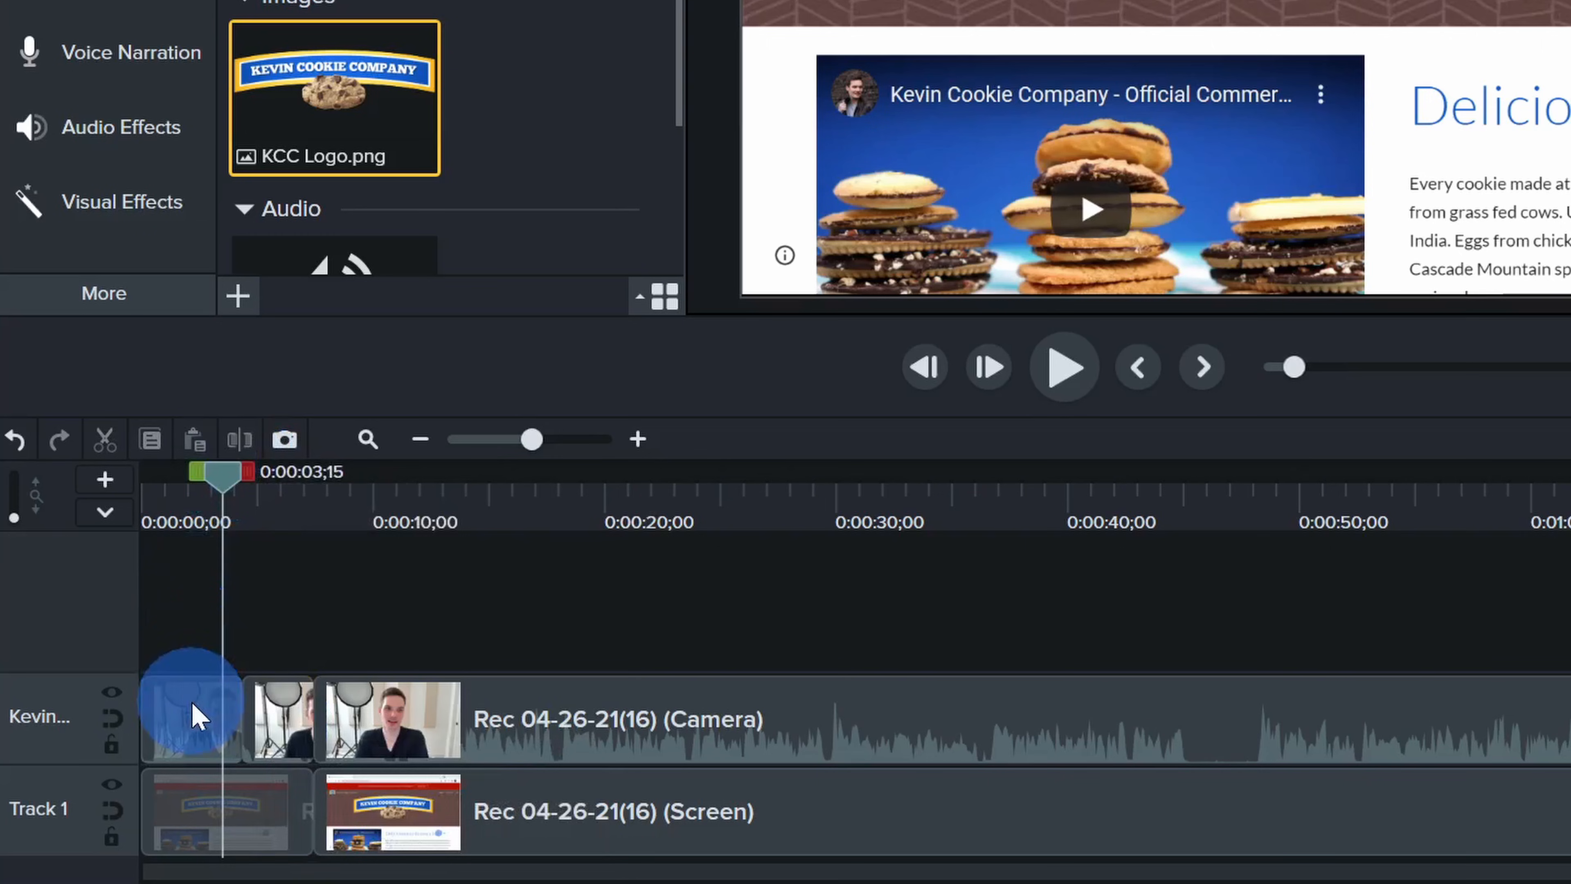
pyautogui.keyDown('ctrl'); pyautogui.click(204, 801); pyautogui.keyUp('ctrl')
pyautogui.click(218, 623)
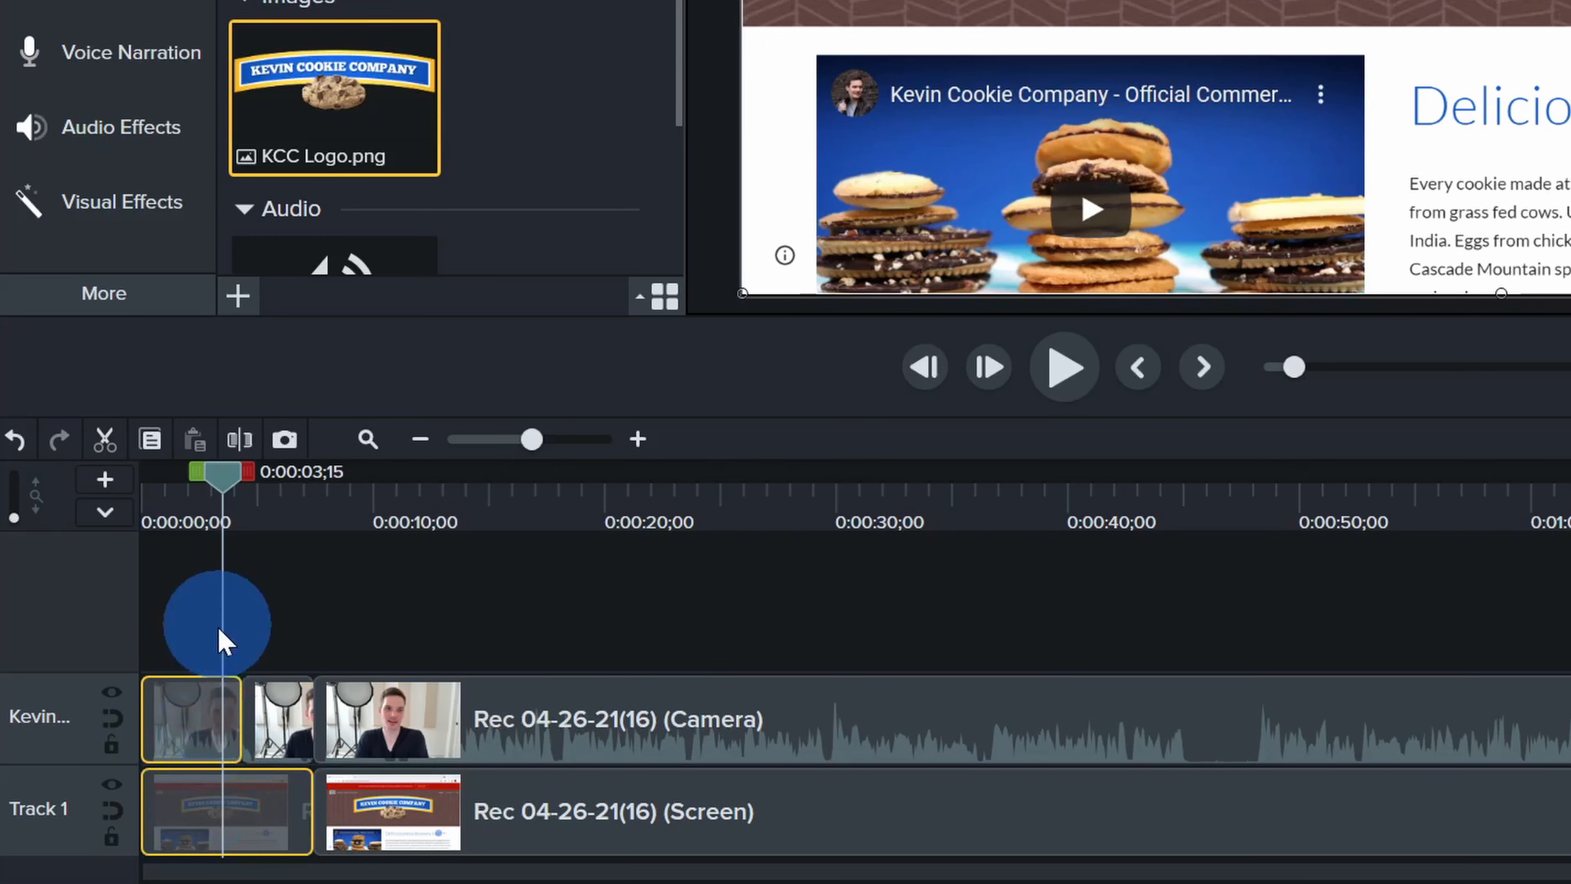
pyautogui.moveTo(216, 492); pyautogui.dragTo(200, 490)
pyautogui.click(213, 634)
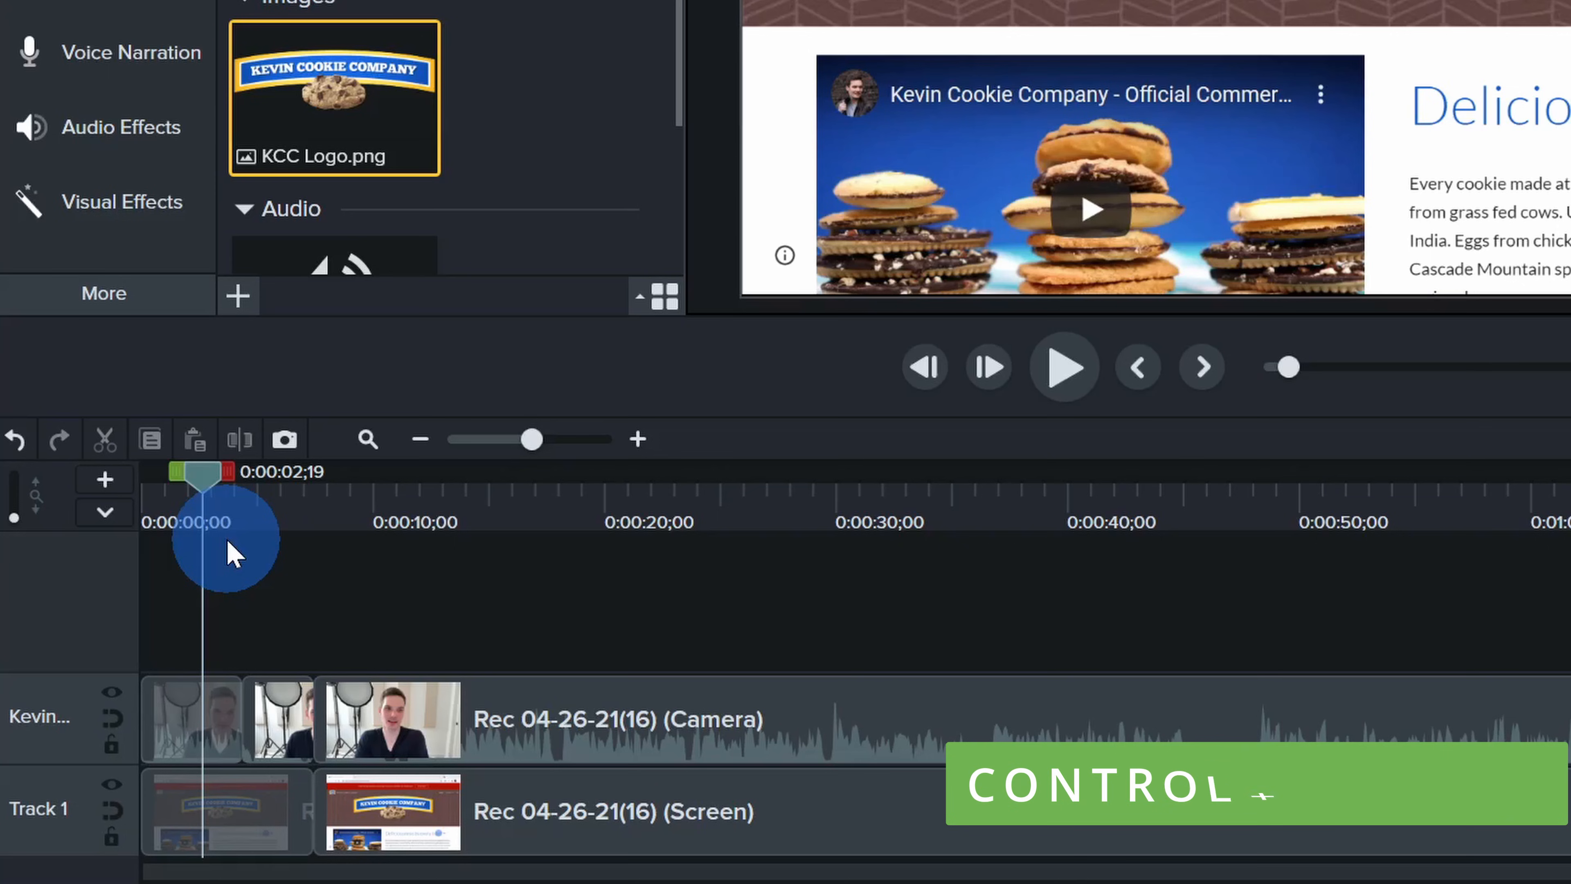
pyautogui.hotkey('ctrl', 'shift', 's')
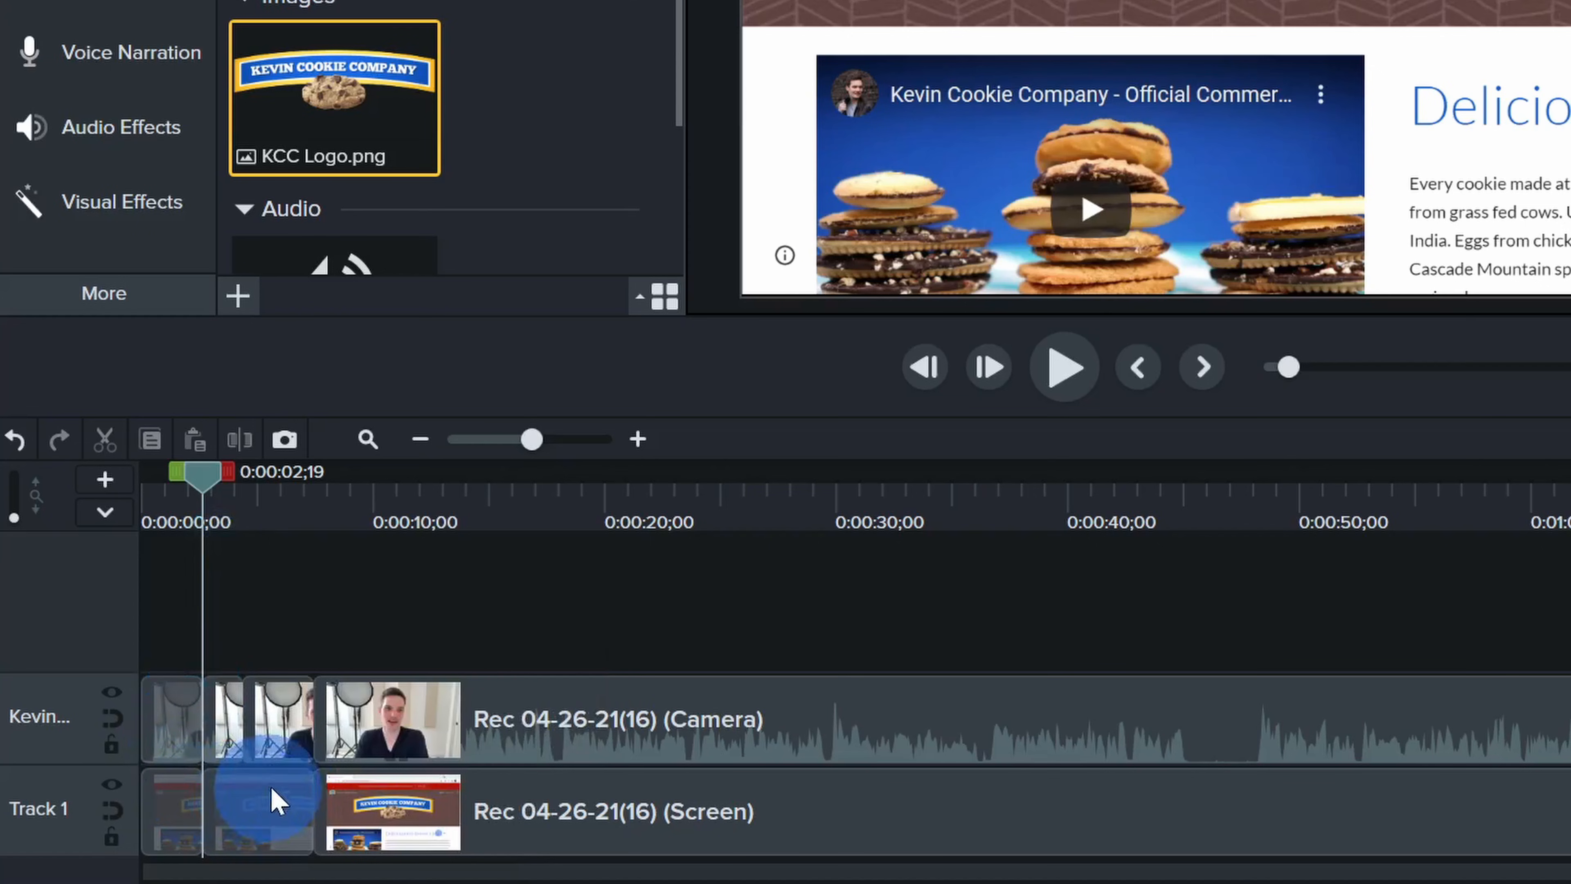
# - Delete the three short camera segments before 0:00:07;13, leaving a gap on the camera track
pyautogui.click(171, 727)
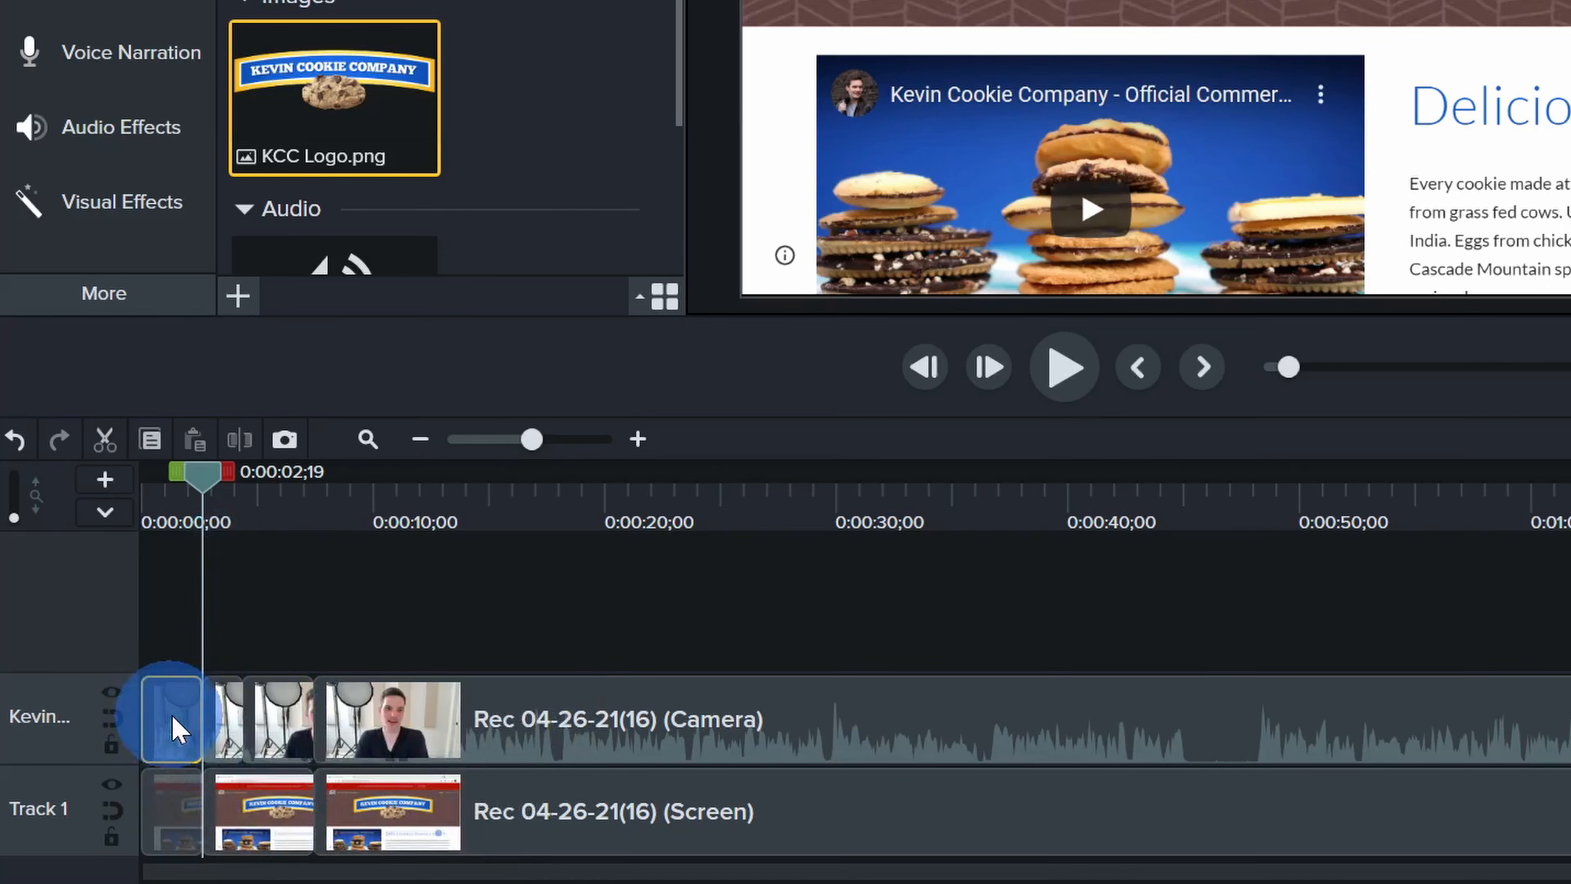
pyautogui.keyDown('ctrl'); pyautogui.click(237, 733); pyautogui.keyUp('ctrl')
pyautogui.keyDown('ctrl'); pyautogui.click(270, 729); pyautogui.keyUp('ctrl')
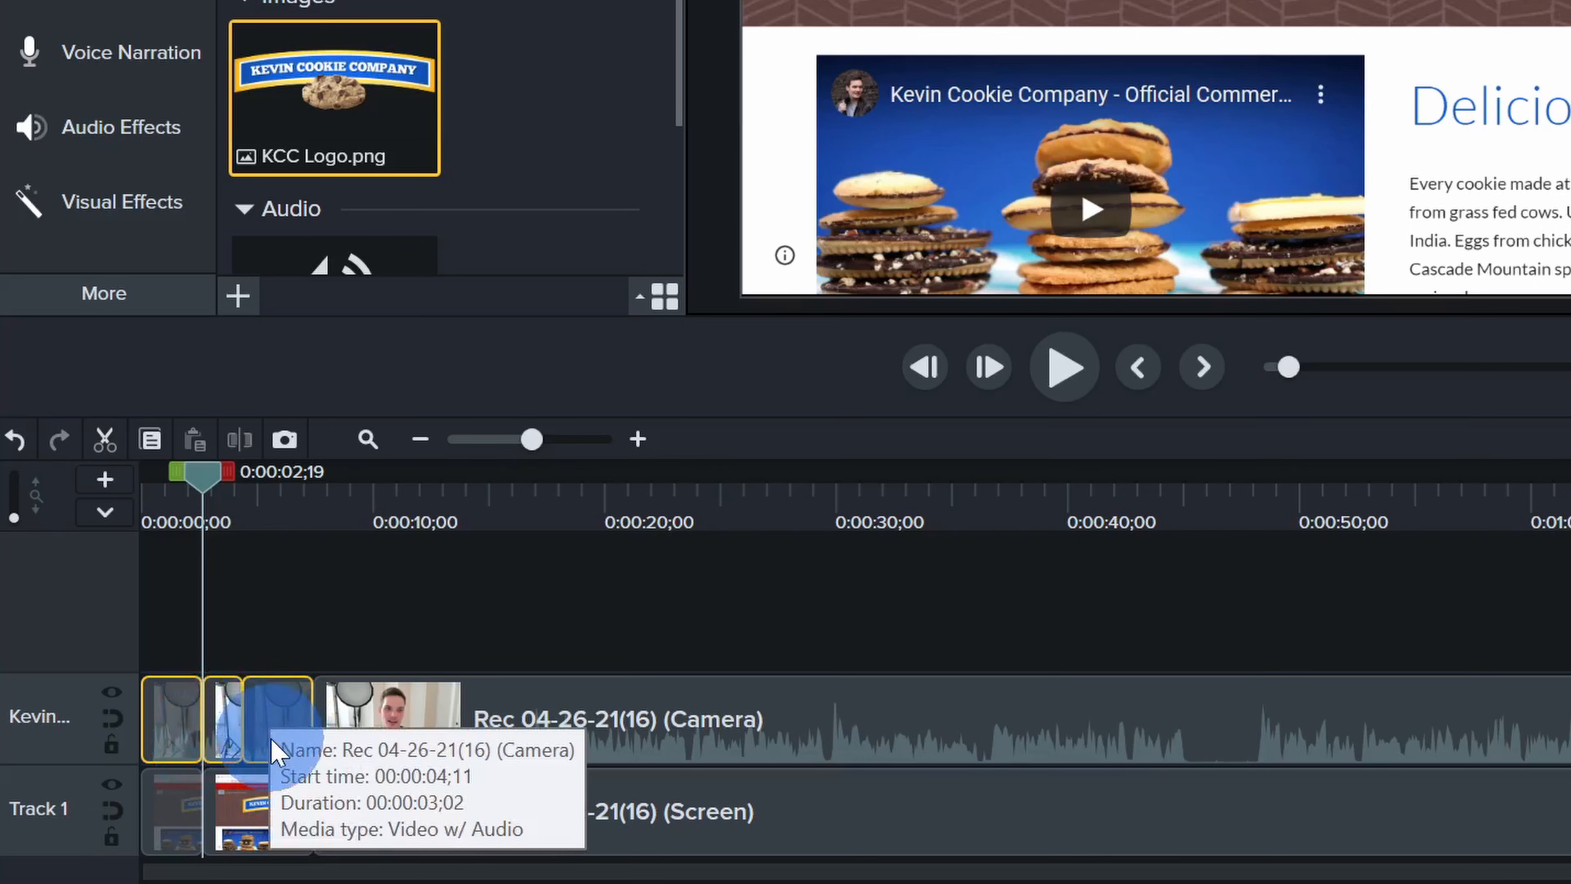
pyautogui.press('Delete')
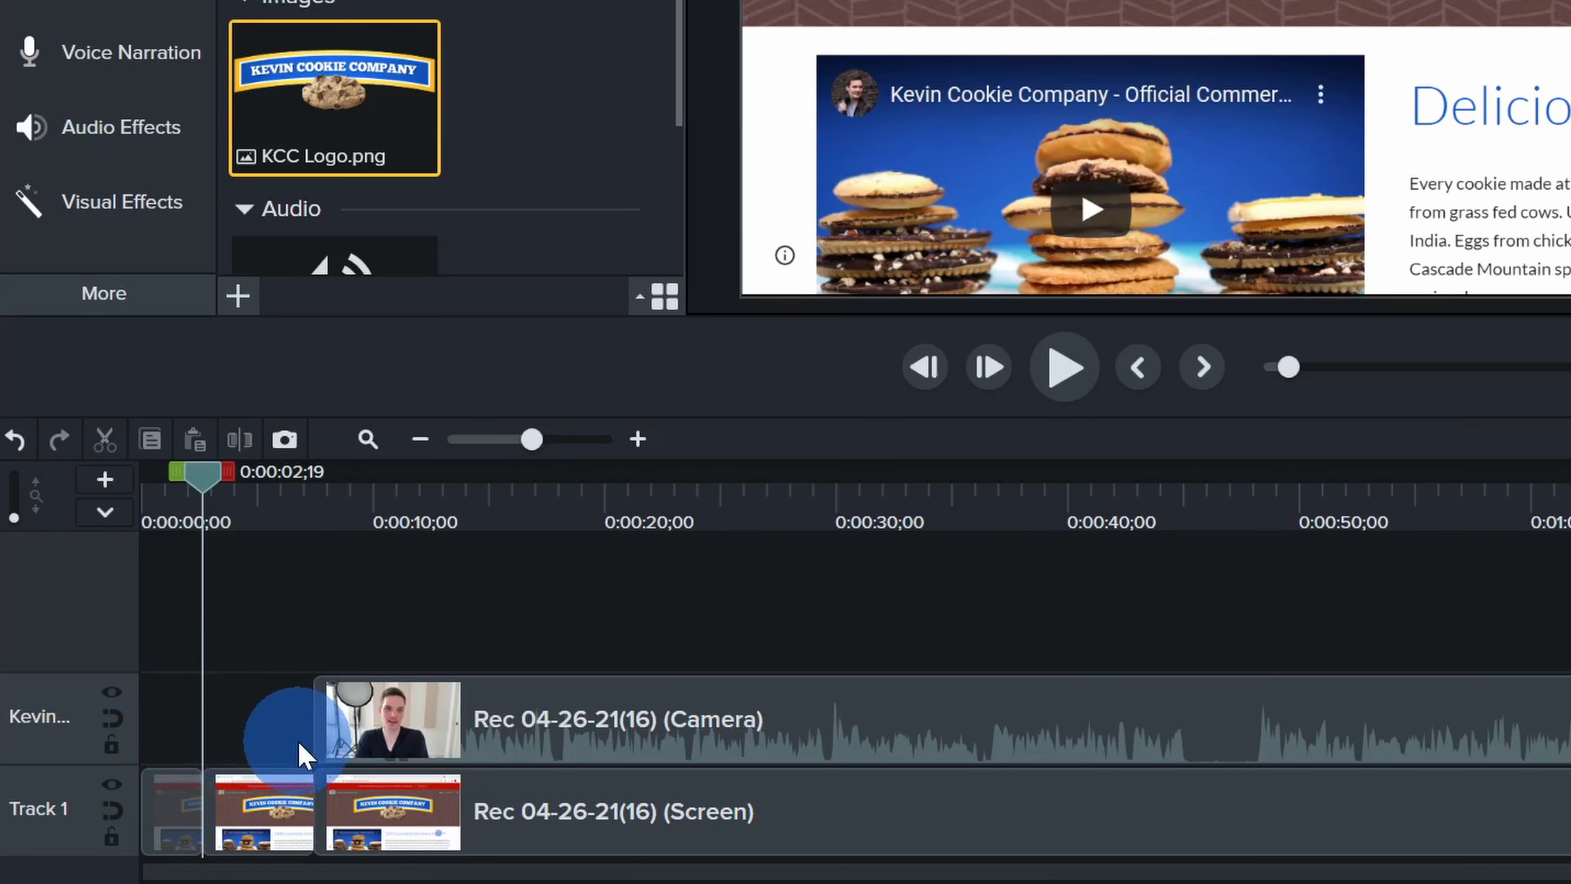
# - Close the gap before the remaining camera clip by making the camera track magnetic
pyautogui.click(615, 709)
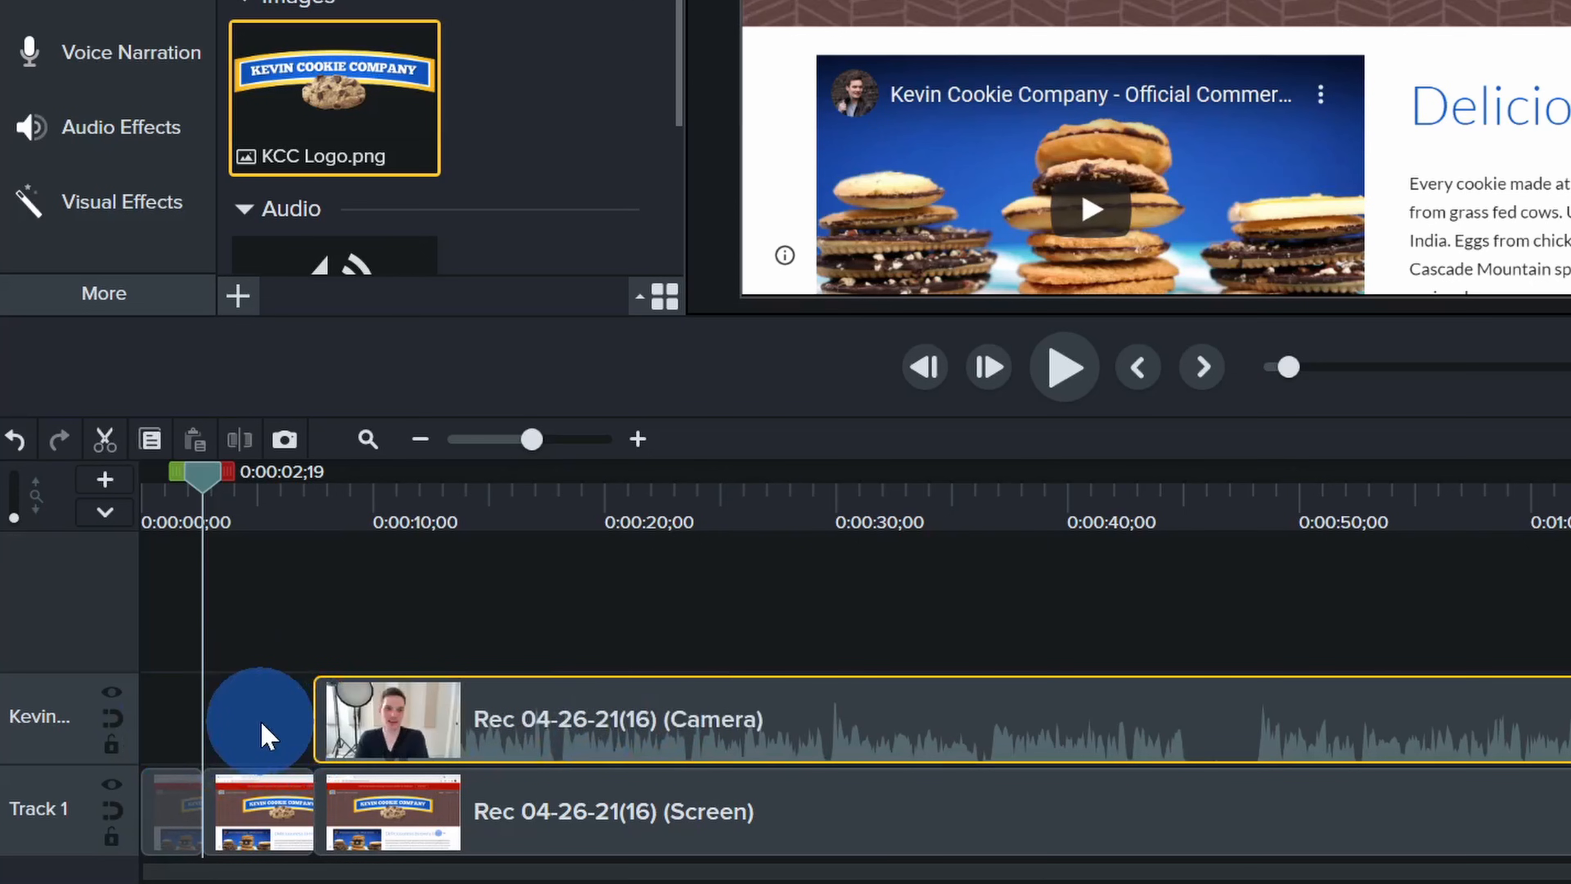
pyautogui.click(267, 735)
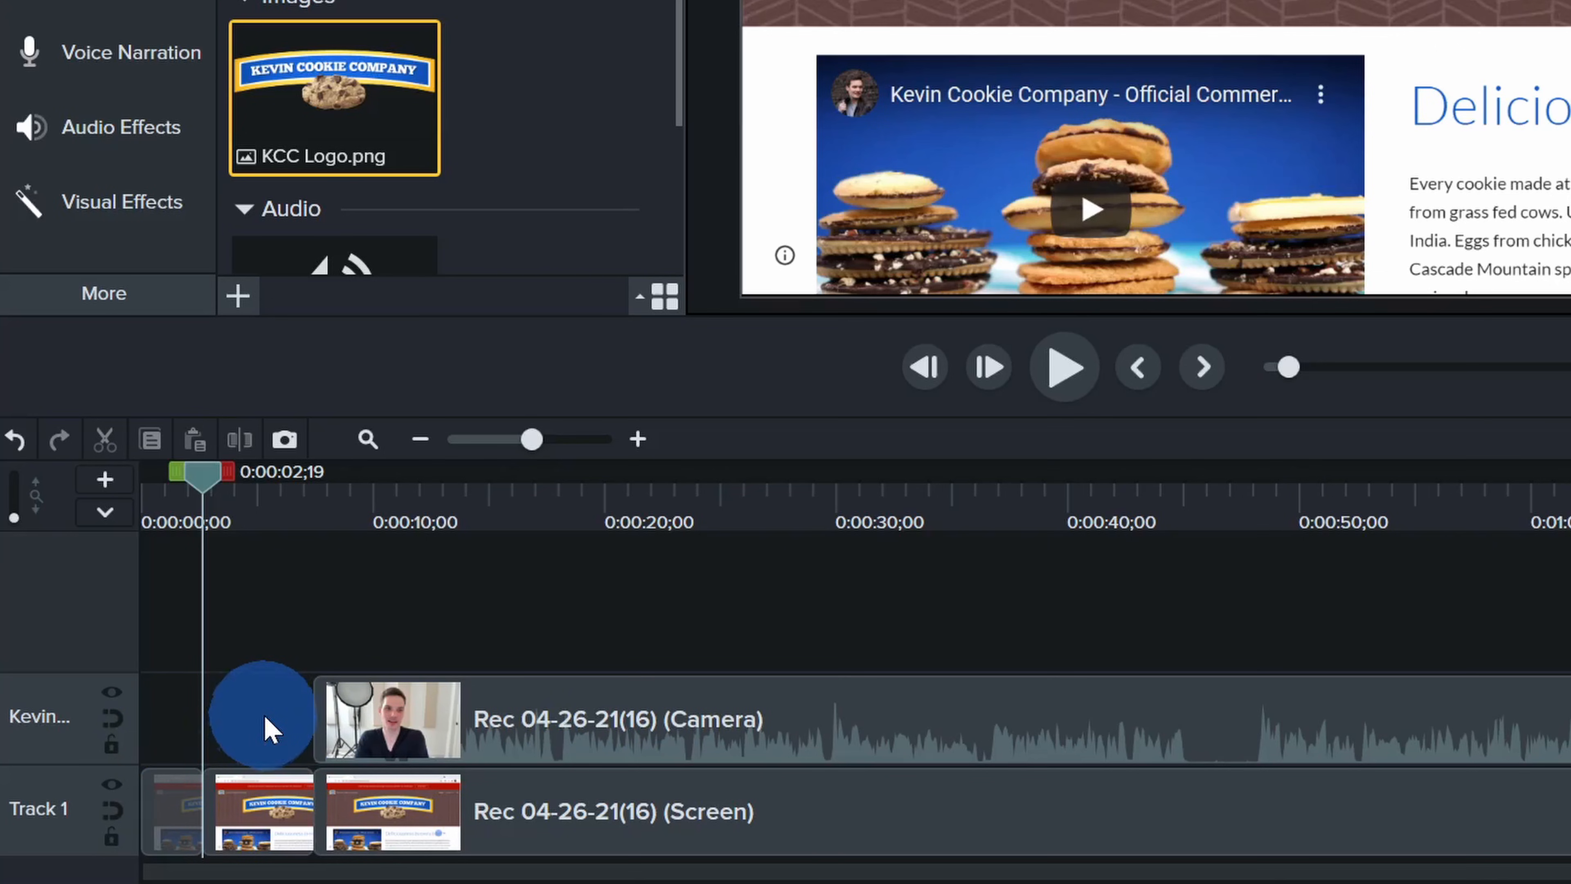
pyautogui.click(112, 719)
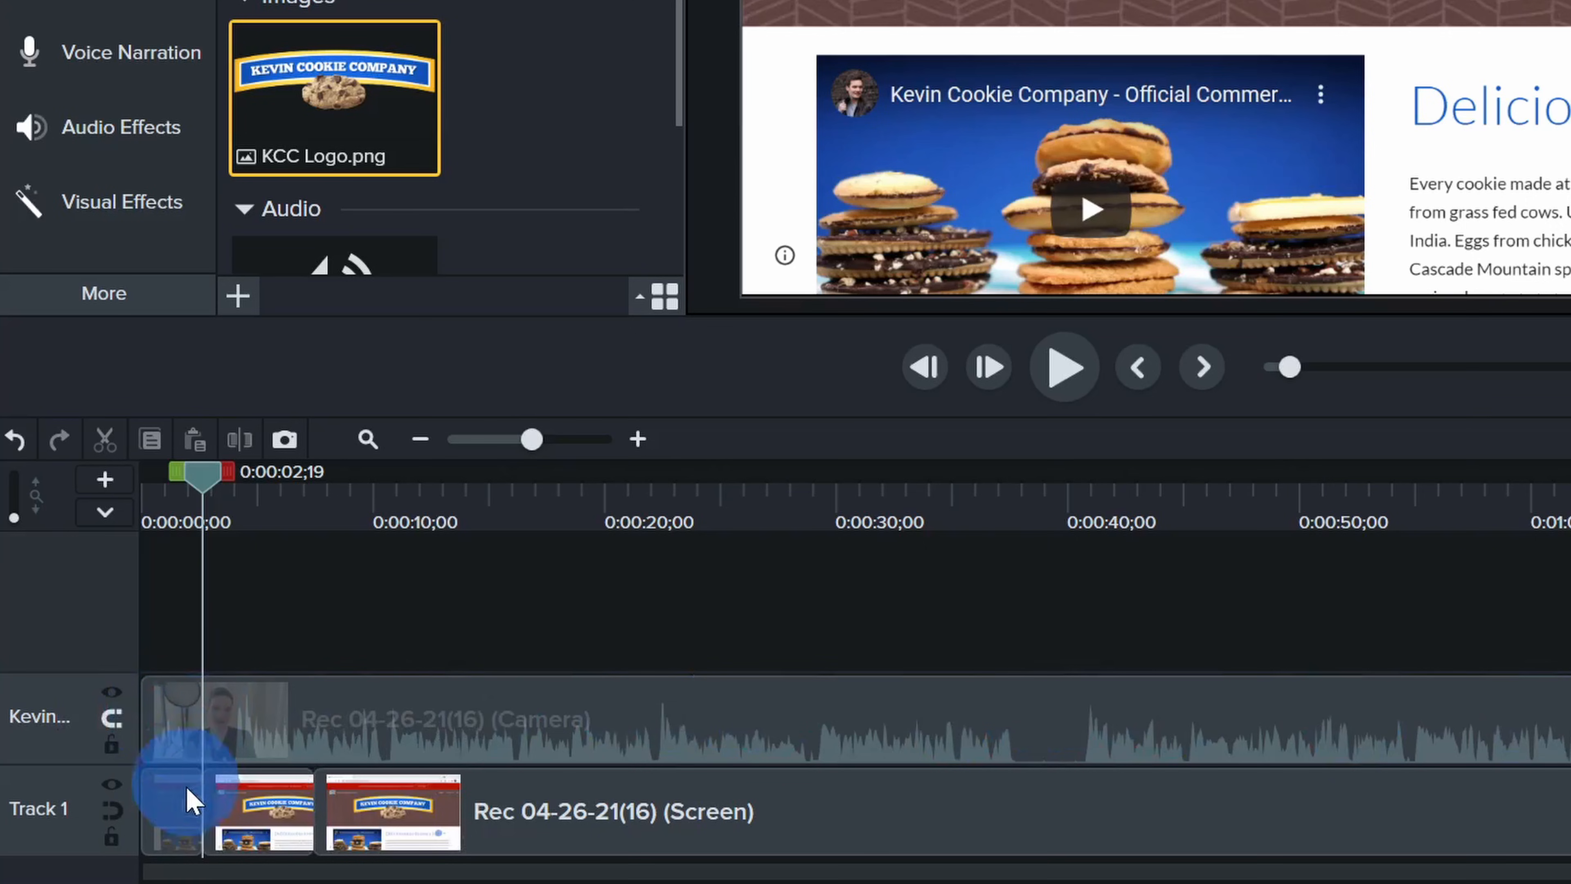
# - Ripple delete the two short screen segments at the start of Track 1
pyautogui.click(242, 807)
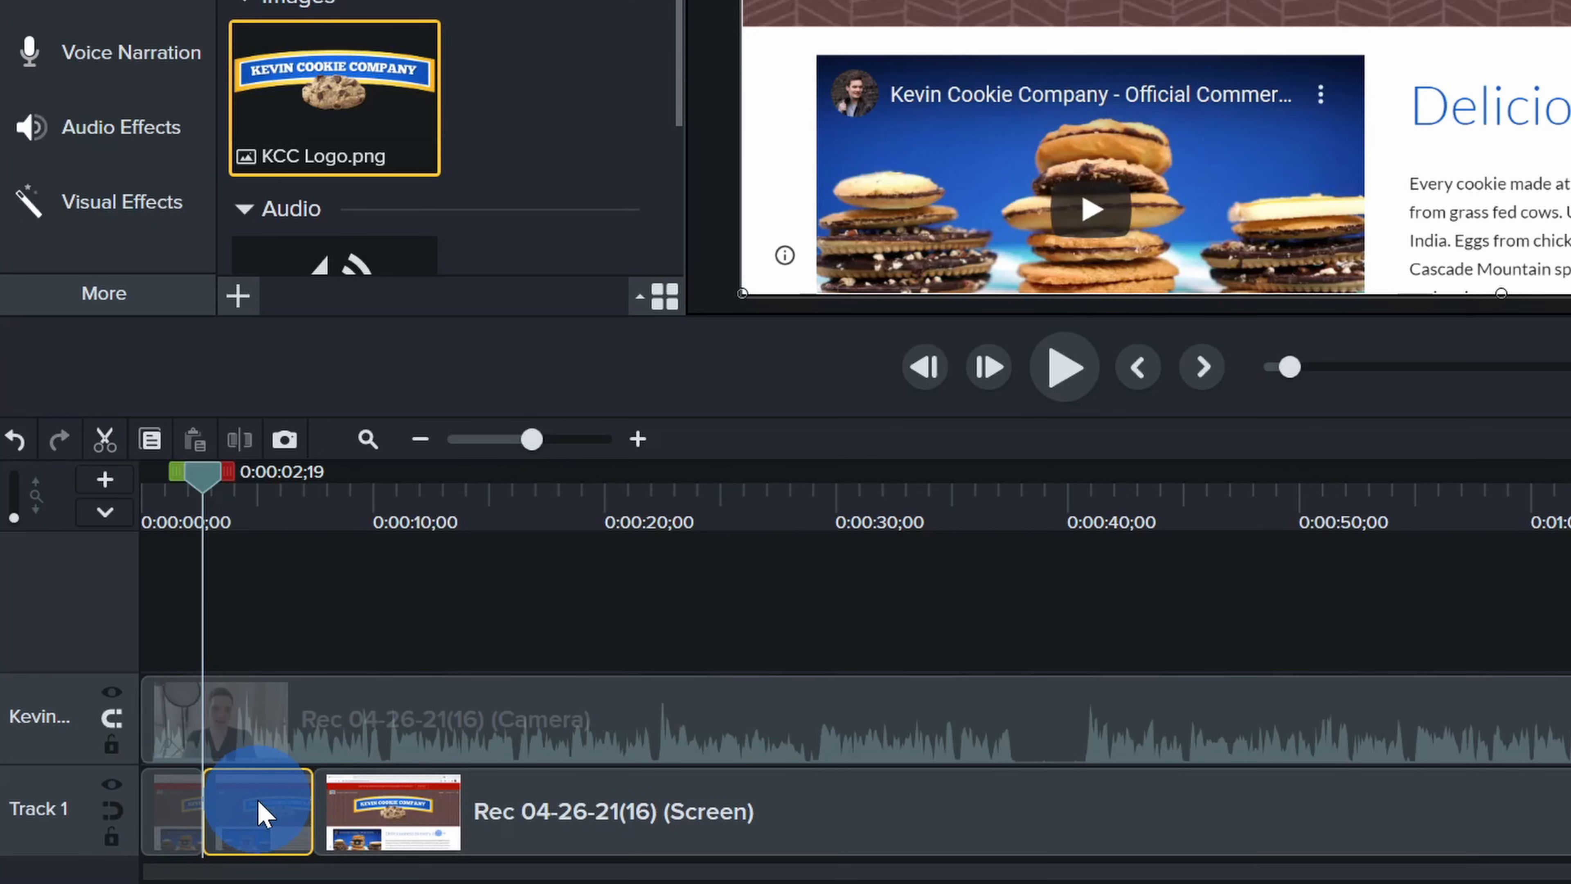
pyautogui.keyDown('ctrl'); pyautogui.click(162, 808); pyautogui.keyUp('ctrl')
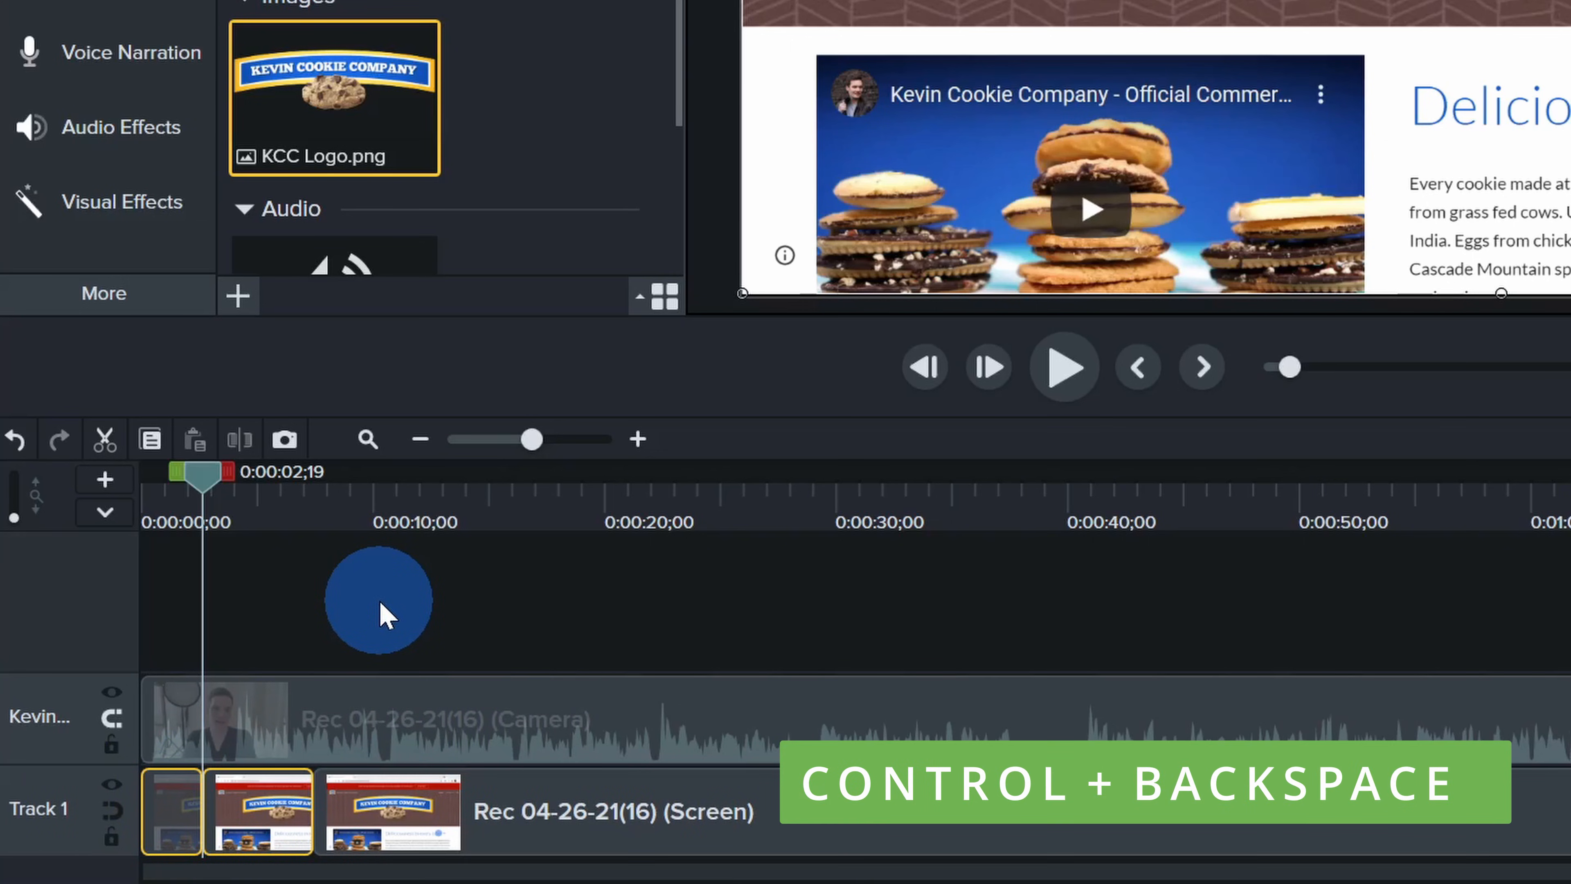
pyautogui.hotkey('ctrl', 'BackSpace')
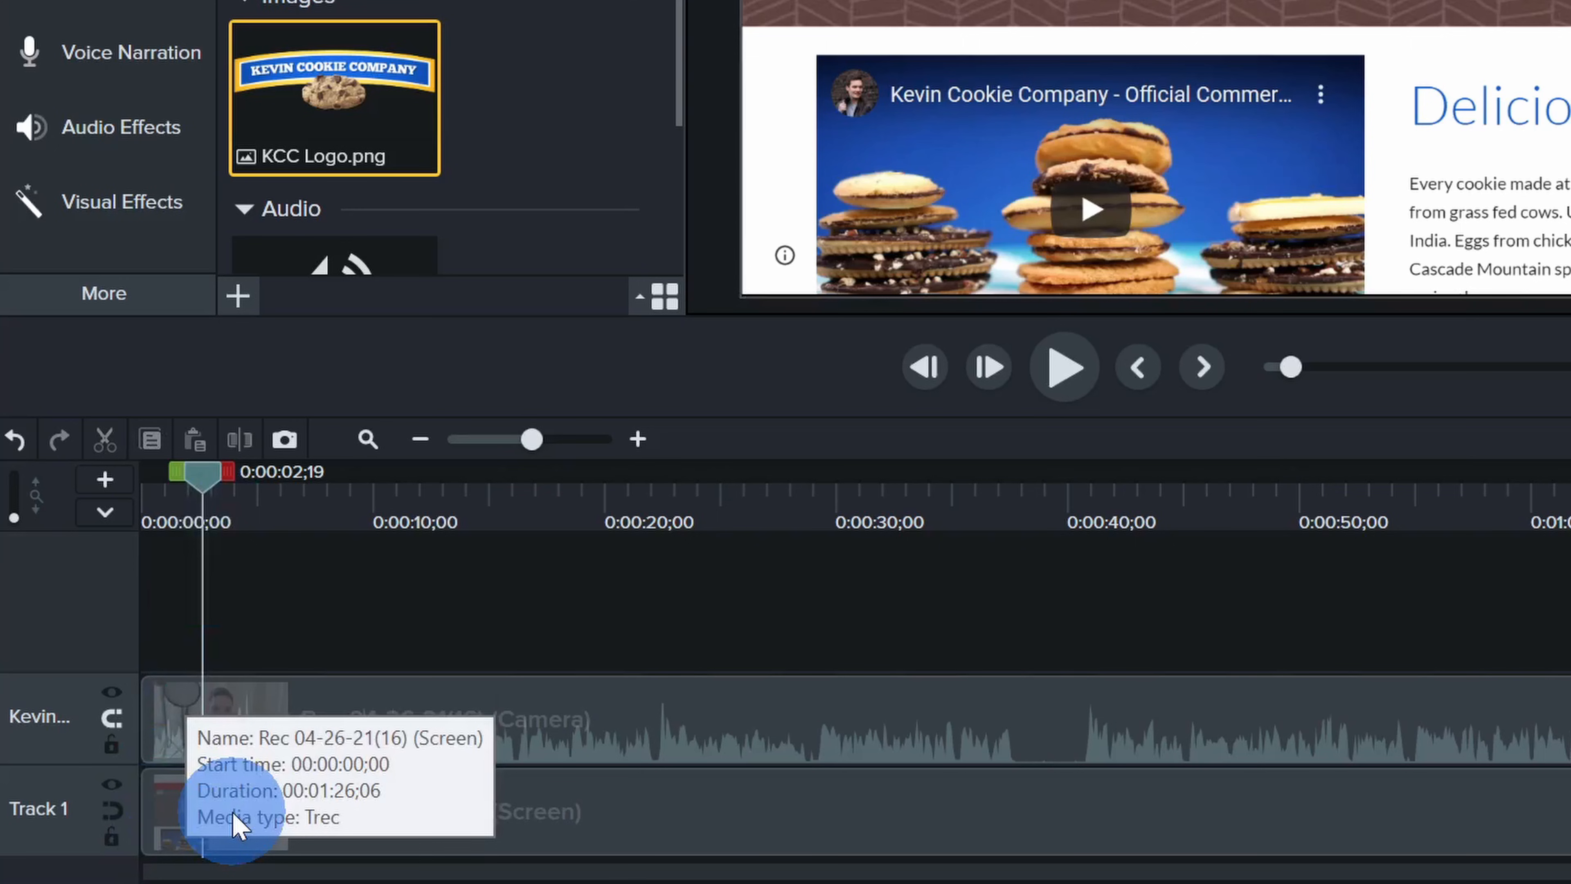
# - Play the shortened clips, return the playhead to the timeline start and replay the opening
pyautogui.press('space')
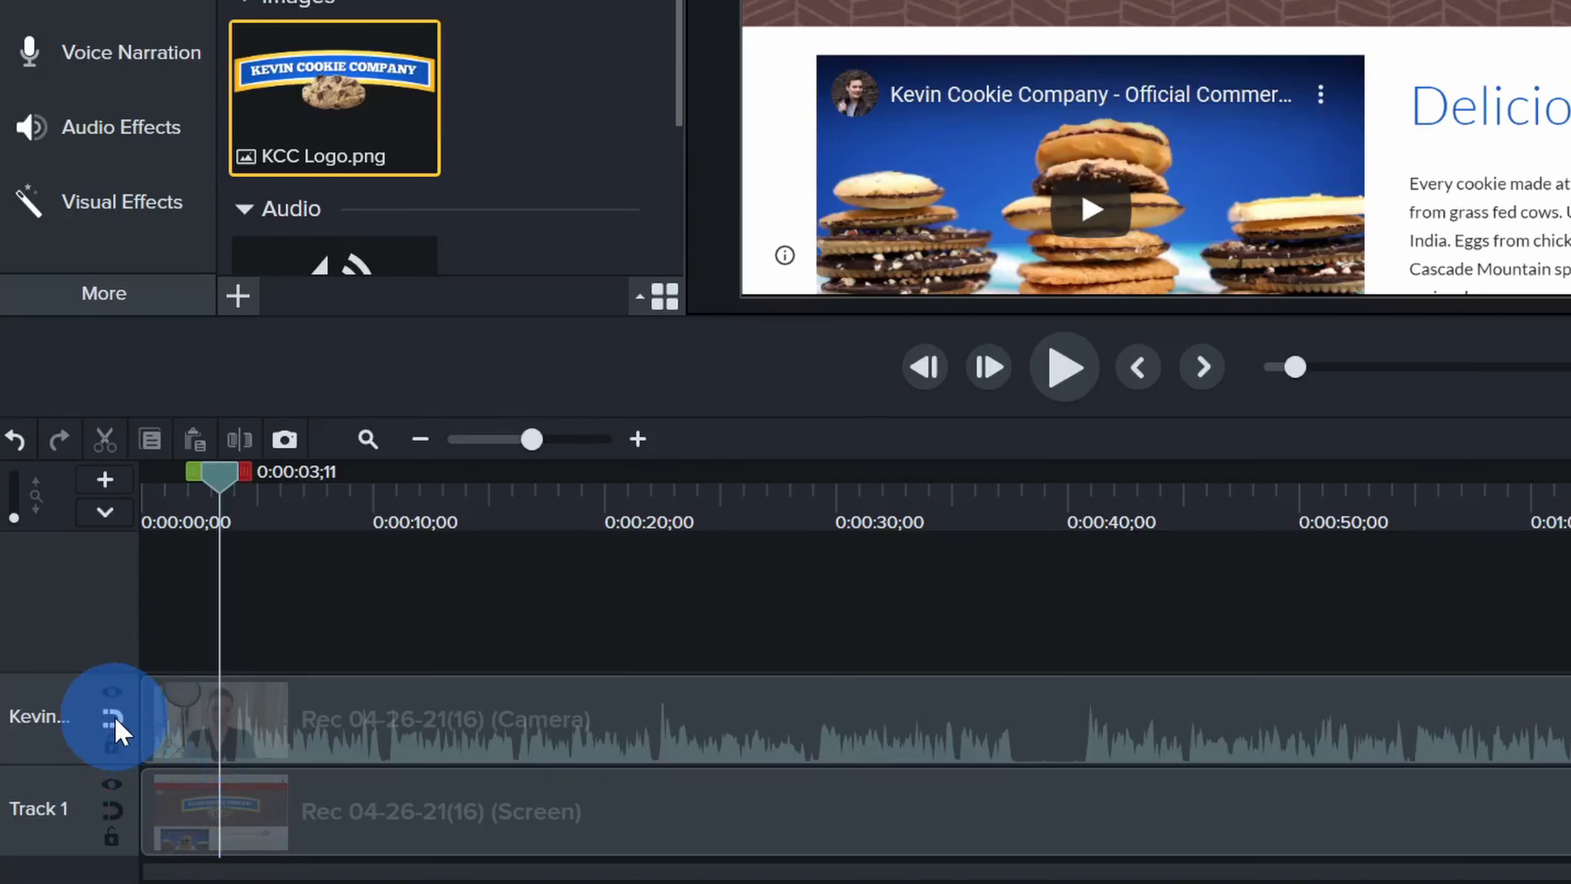
pyautogui.moveTo(216, 473); pyautogui.dragTo(93, 477)
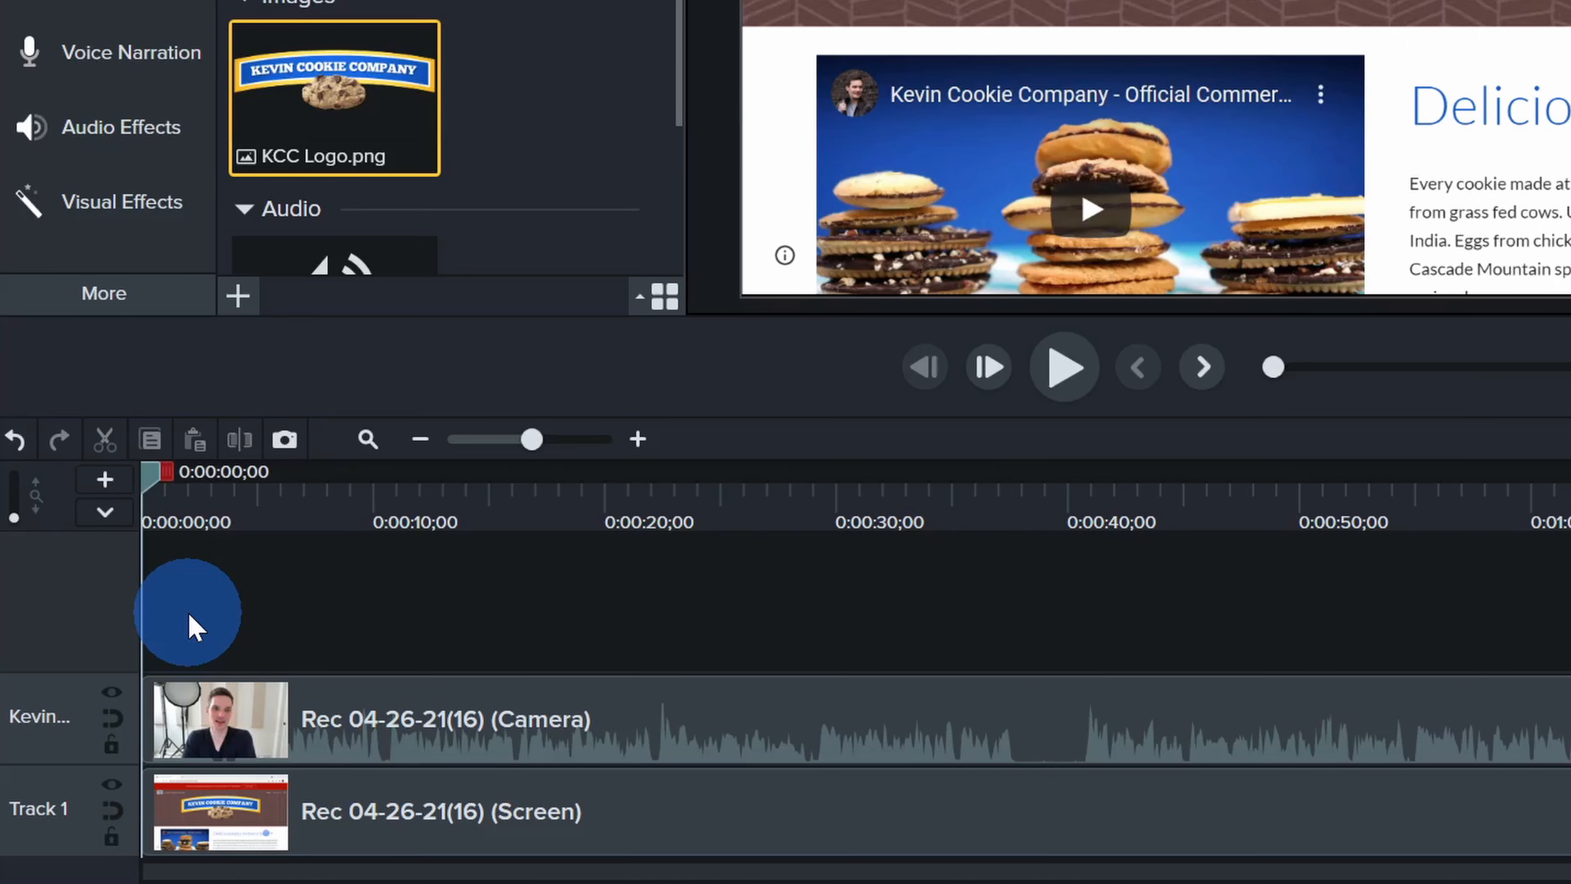
pyautogui.press('space')
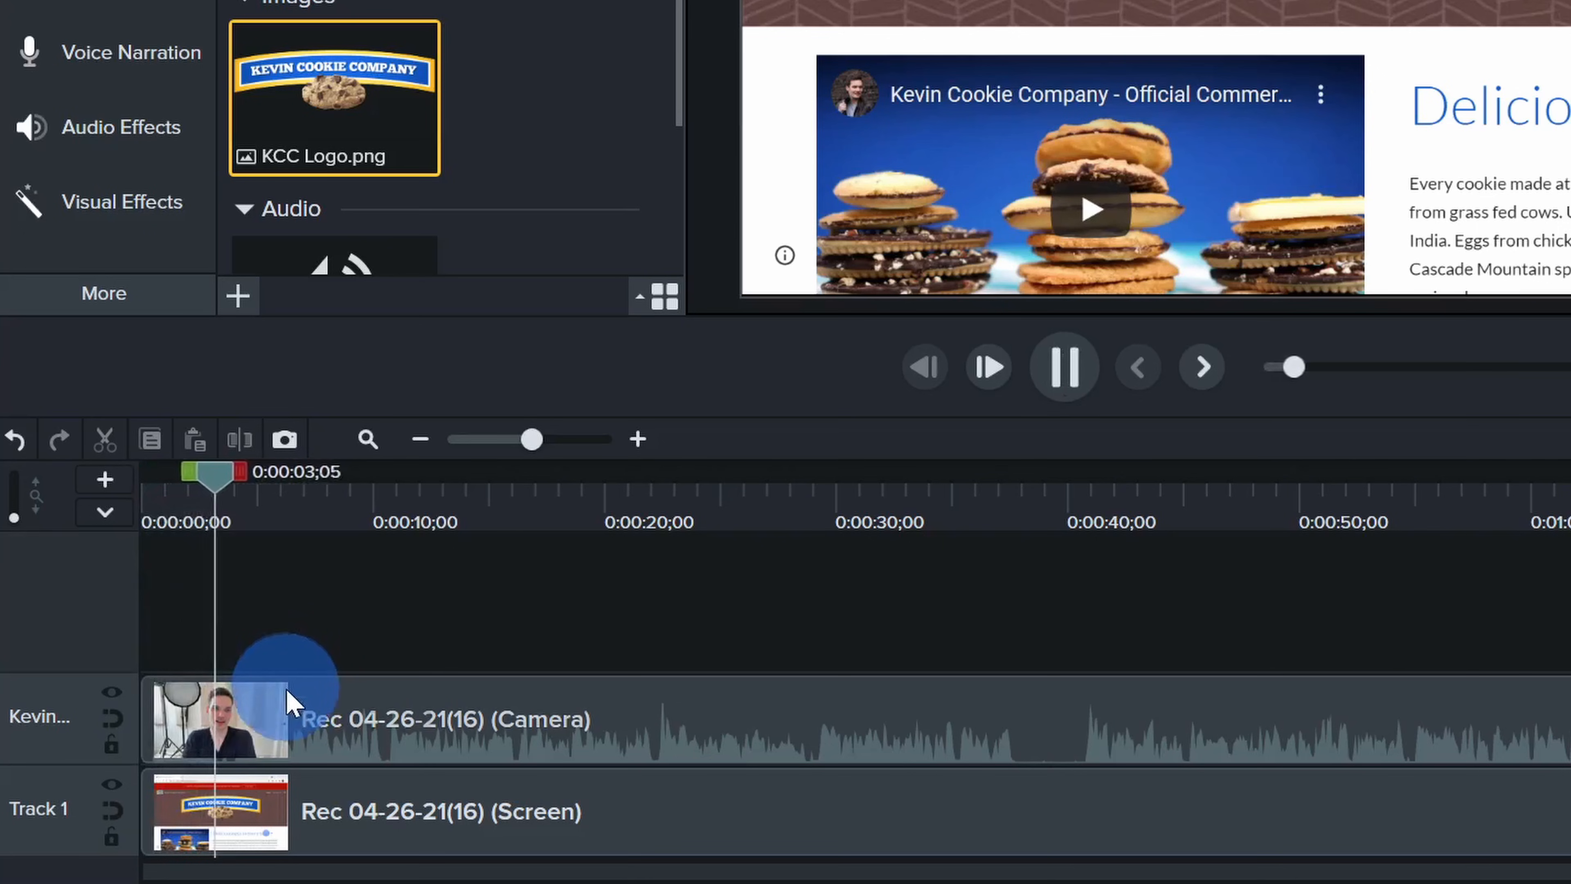
pyautogui.press('space')
# - Mark a range of about 4 seconds from the timeline start across both tracks and ripple delete it
pyautogui.moveTo(267, 484); pyautogui.dragTo(226, 476)
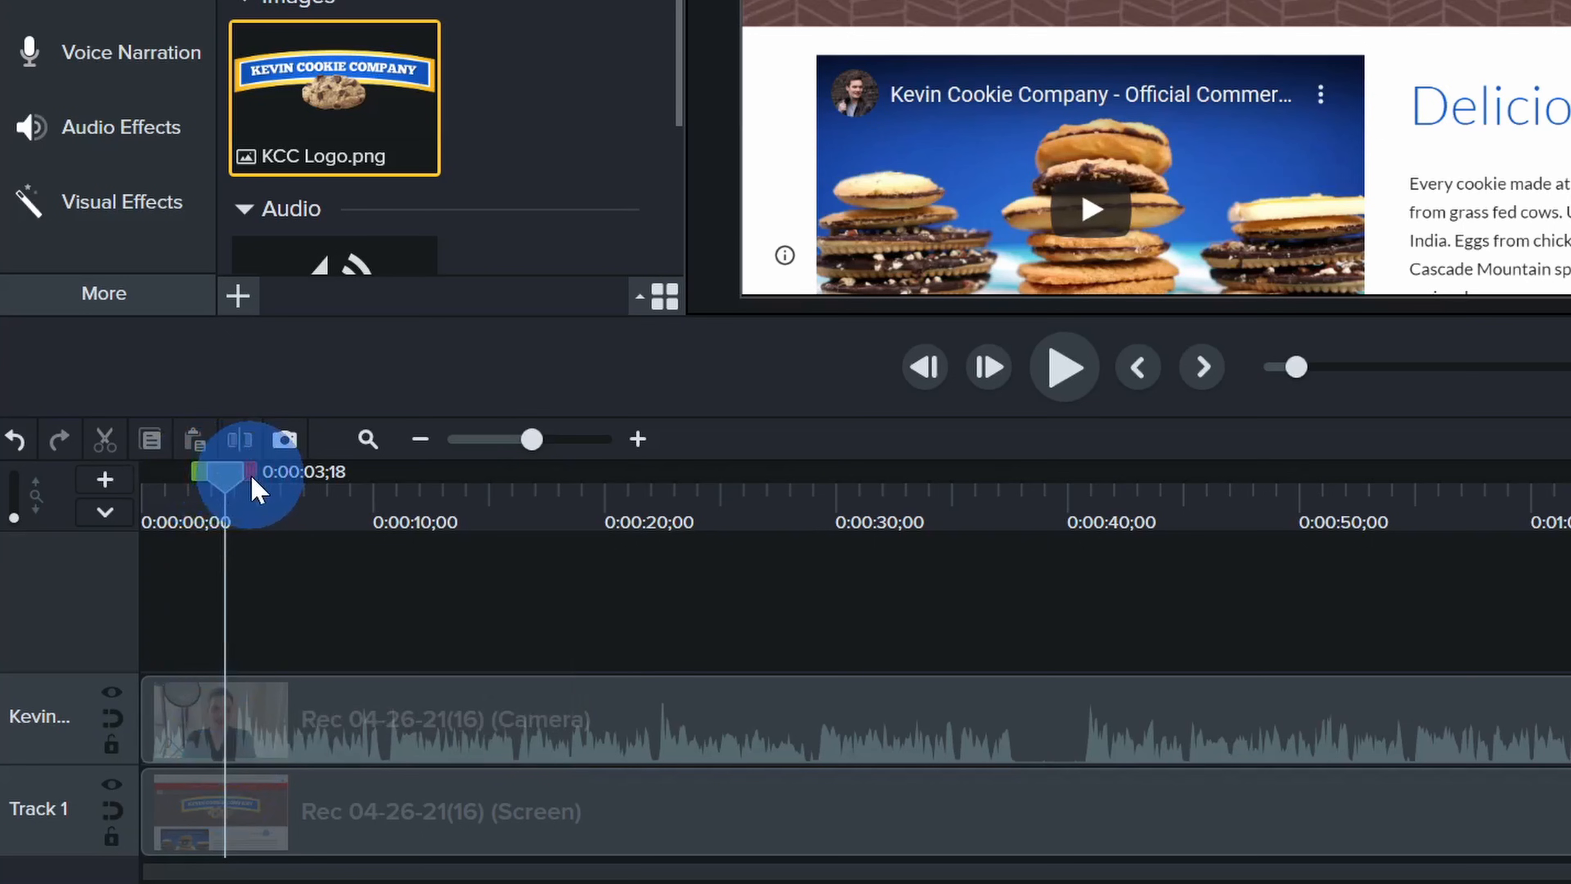
pyautogui.click(200, 479)
pyautogui.moveTo(200, 480); pyautogui.dragTo(105, 476)
pyautogui.moveTo(242, 485)
pyautogui.mouseDown()
pyautogui.moveTo(482, 485)
pyautogui.moveTo(378, 478)
pyautogui.moveTo(247, 489)
pyautogui.moveTo(243, 503)
pyautogui.mouseUp()
pyautogui.click(147, 826)
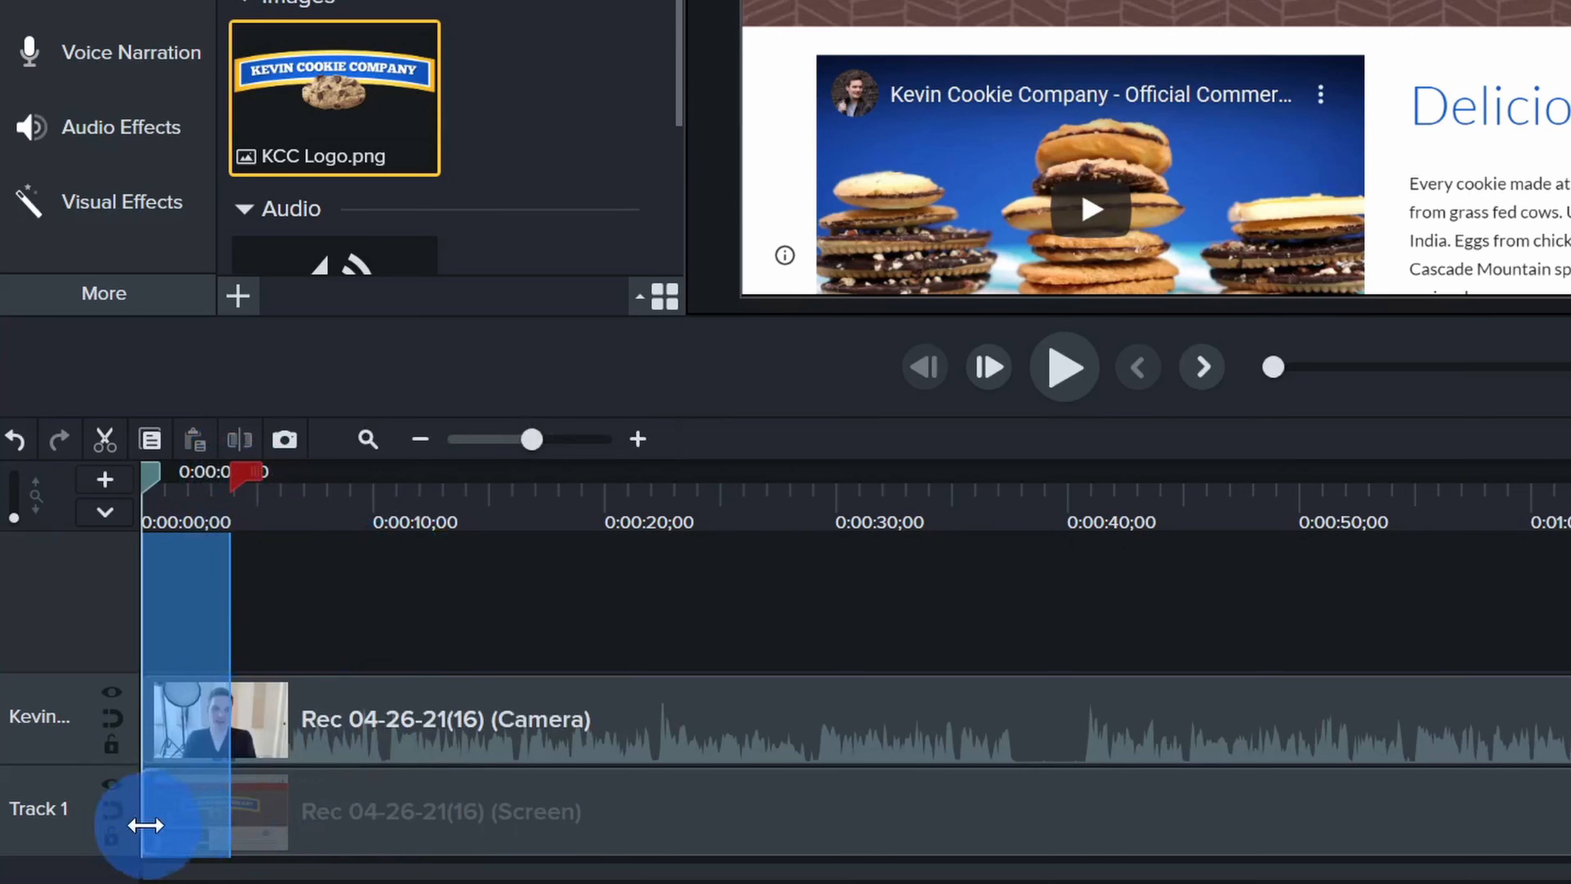
pyautogui.click(225, 542)
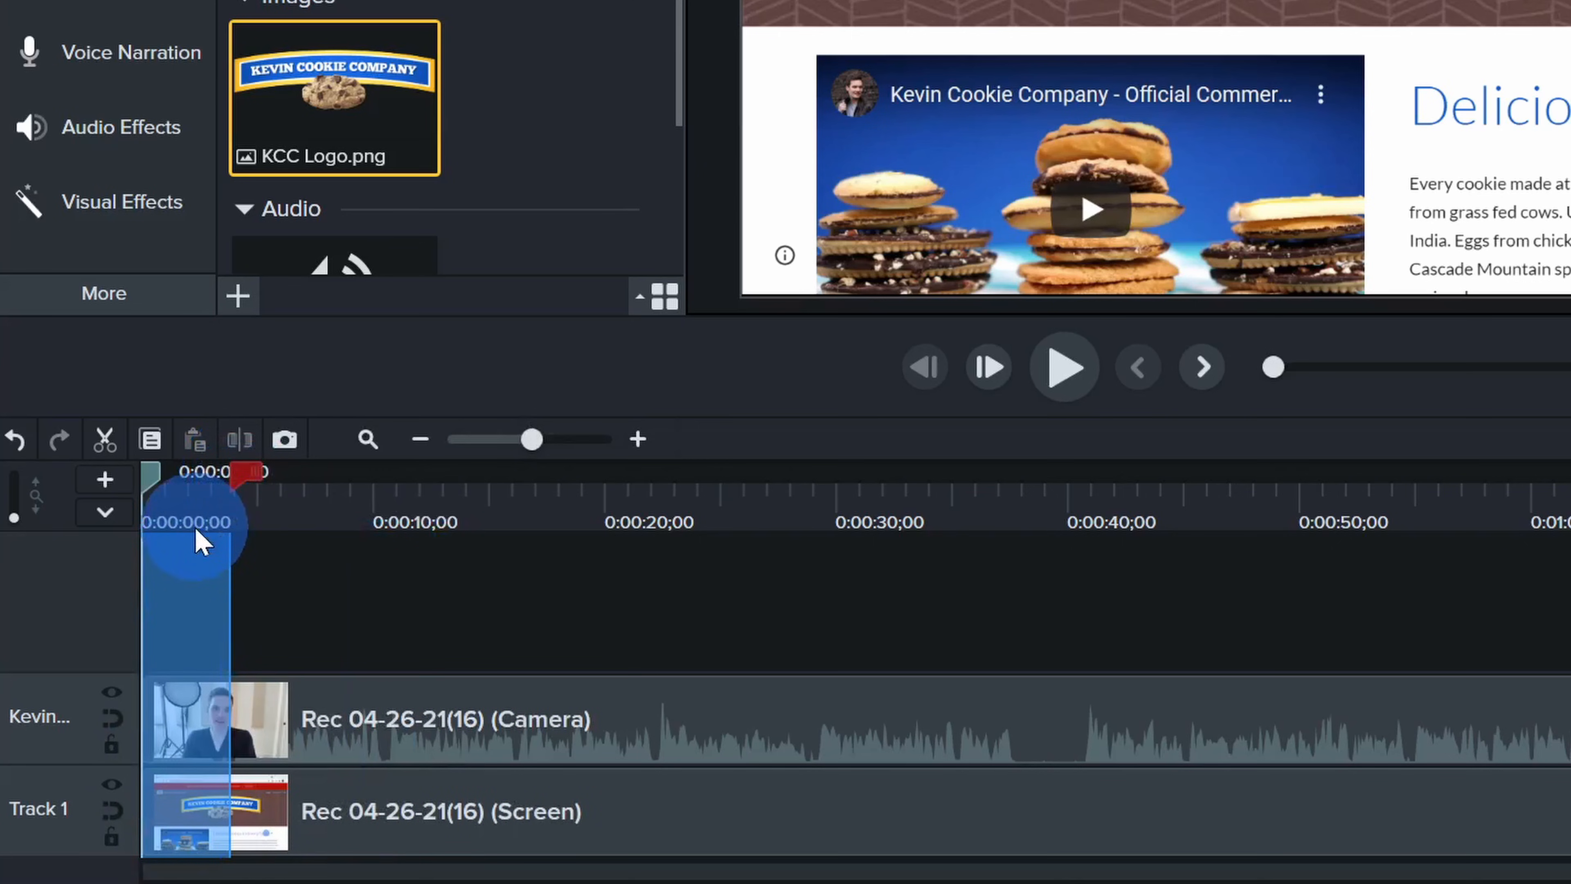
pyautogui.click(215, 629)
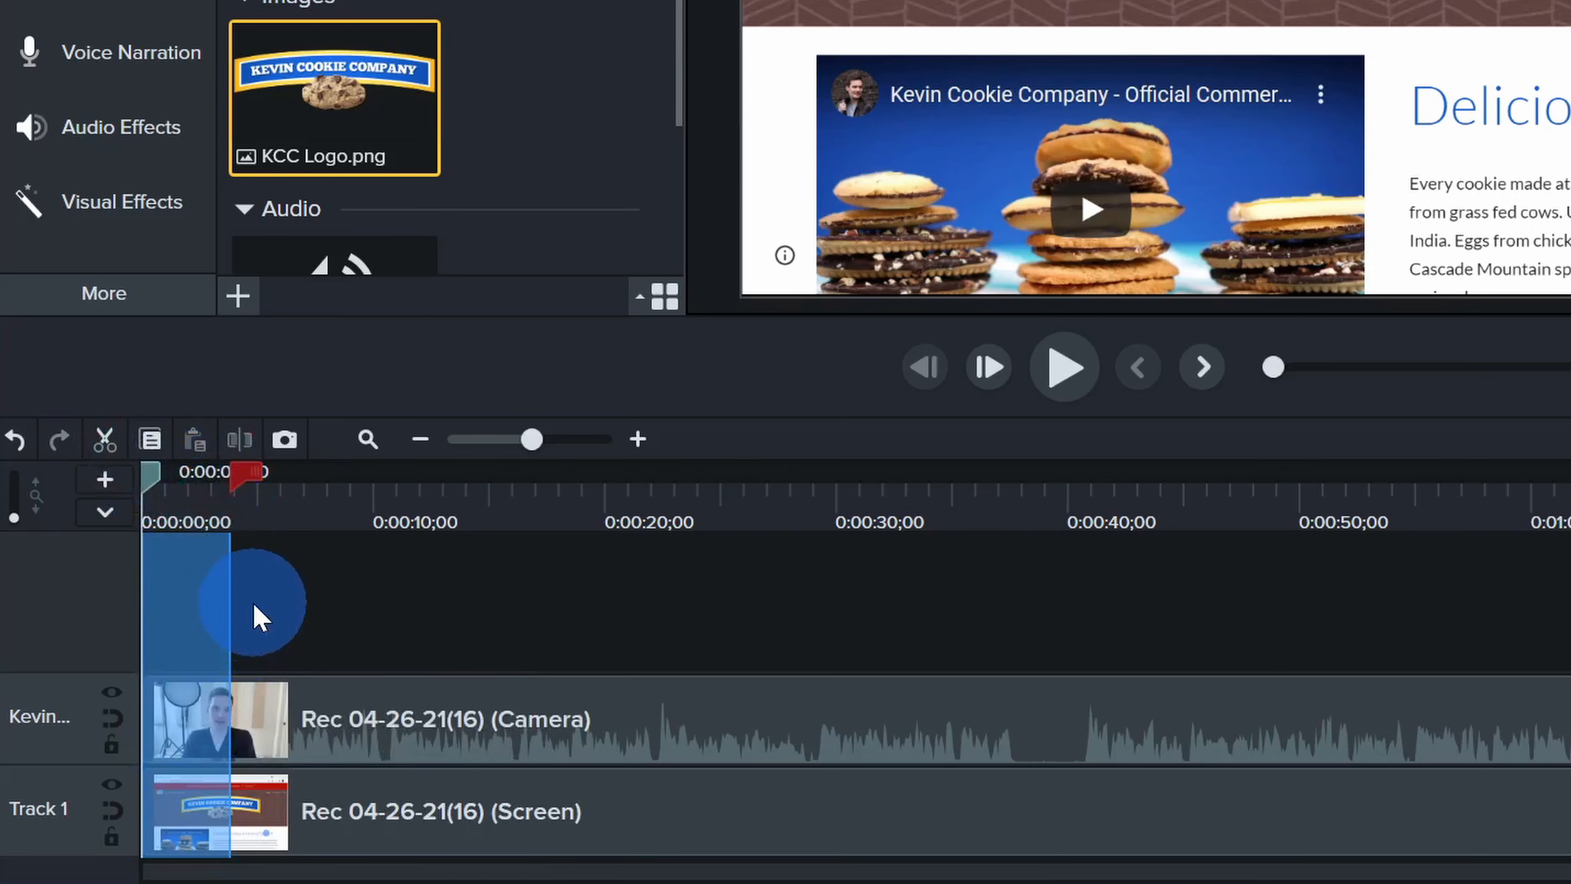
pyautogui.click(256, 616)
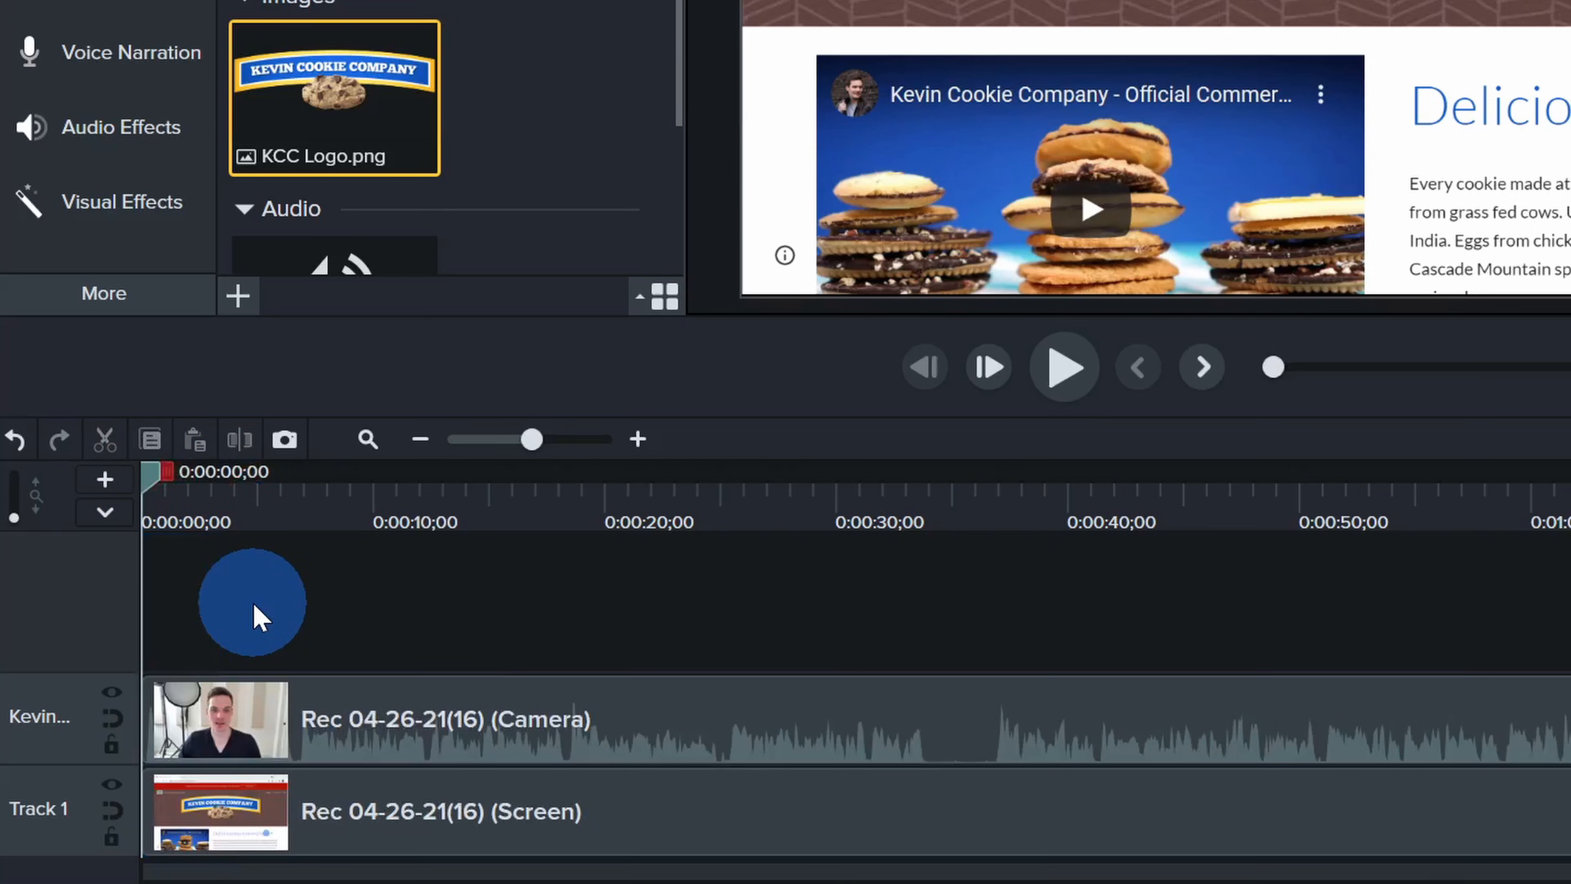
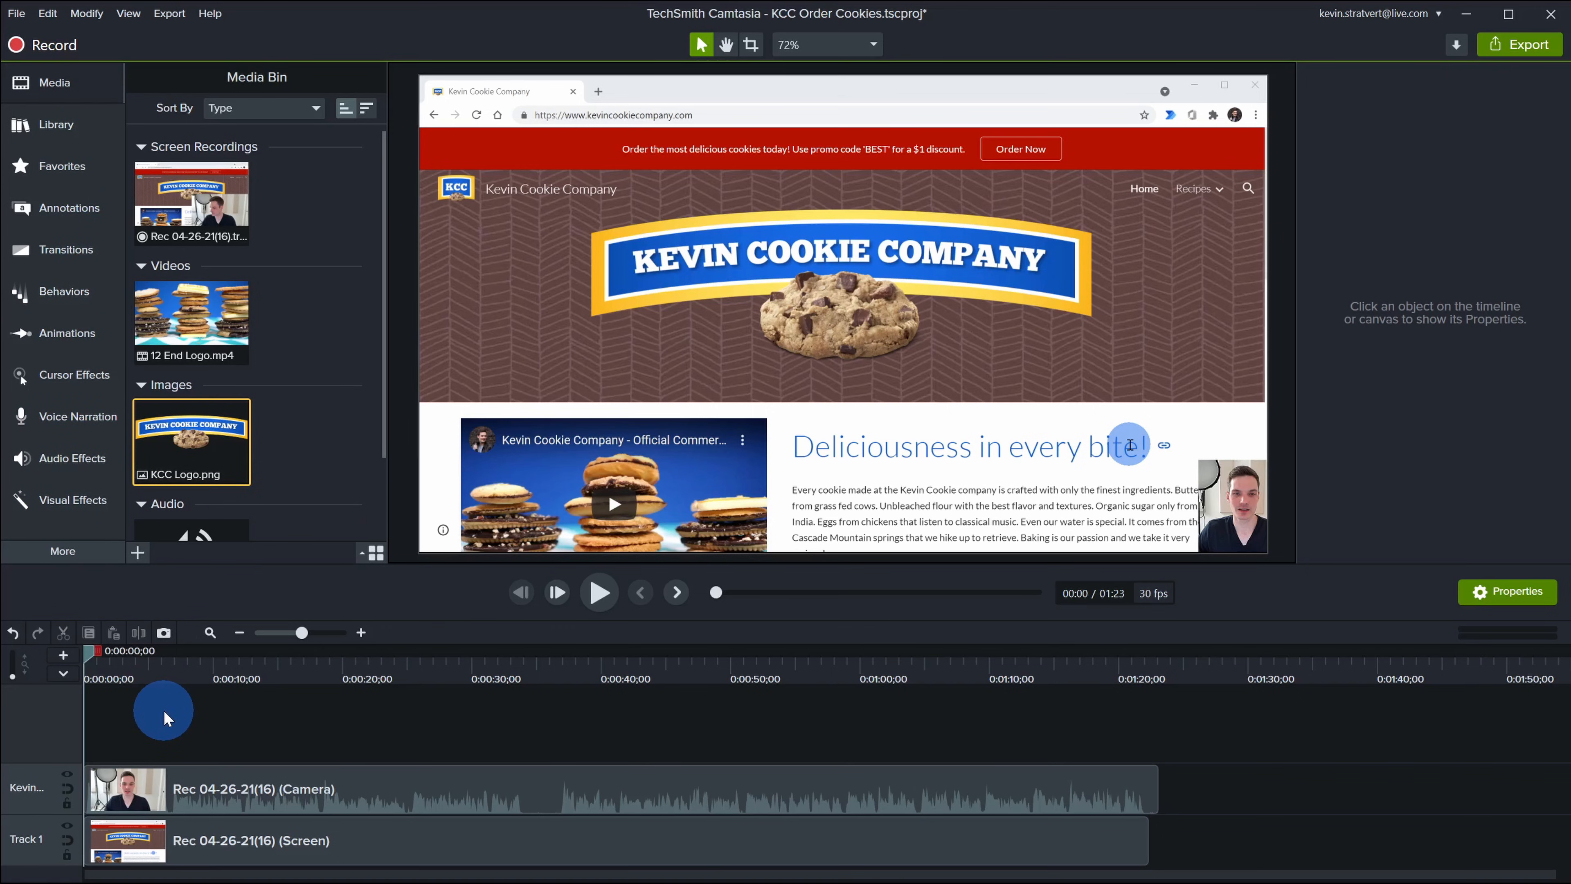
# - Play the trimmed video from the start and pause it at 0:00:06;24
pyautogui.press('space')
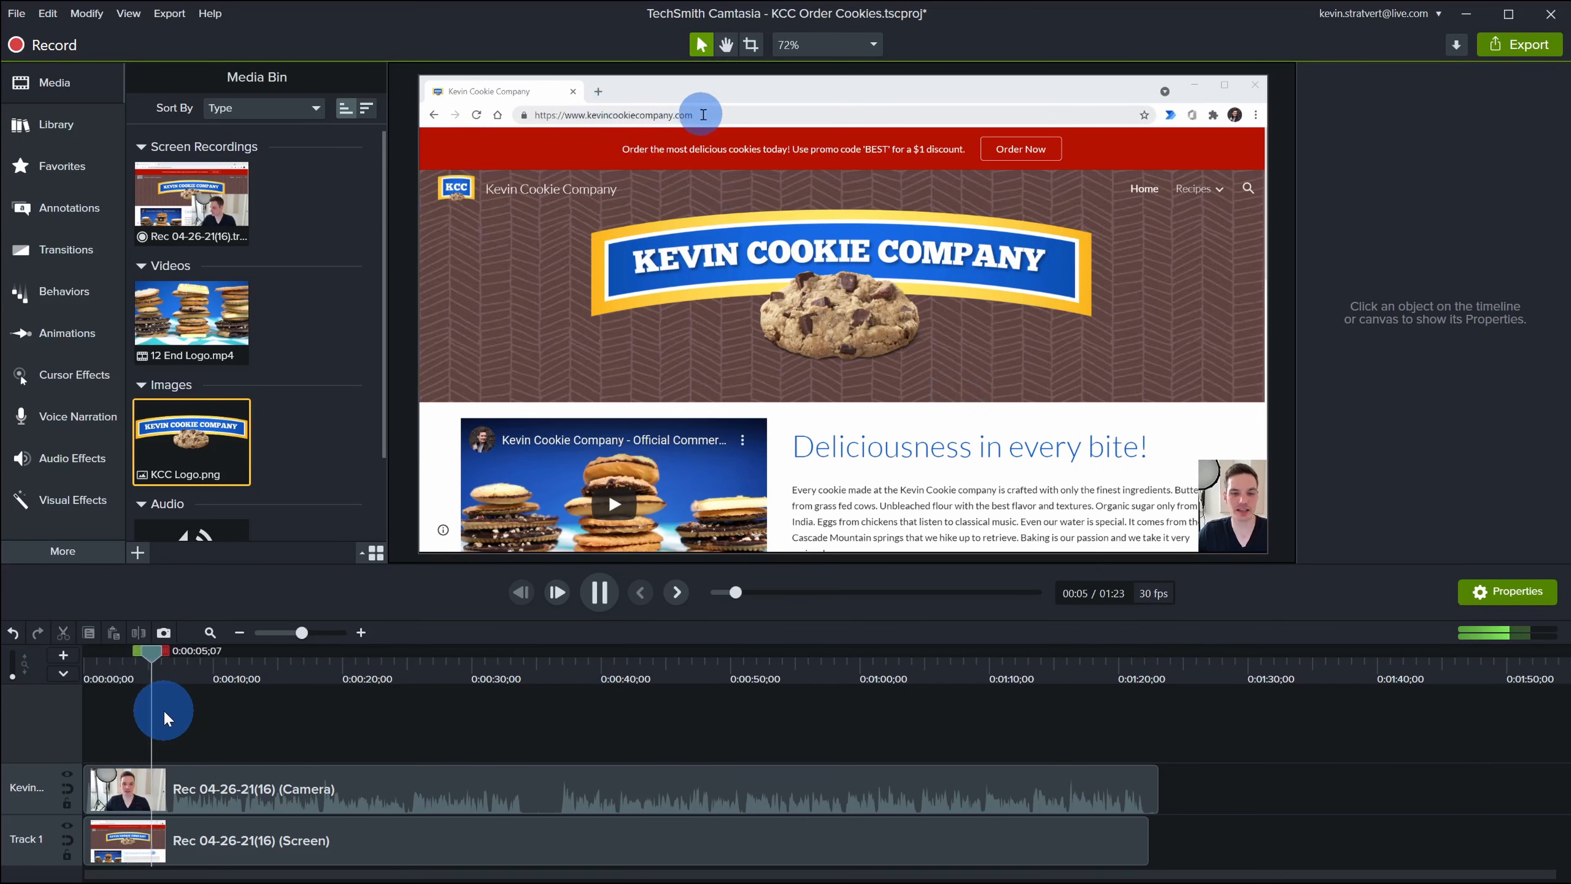
pyautogui.press('space')
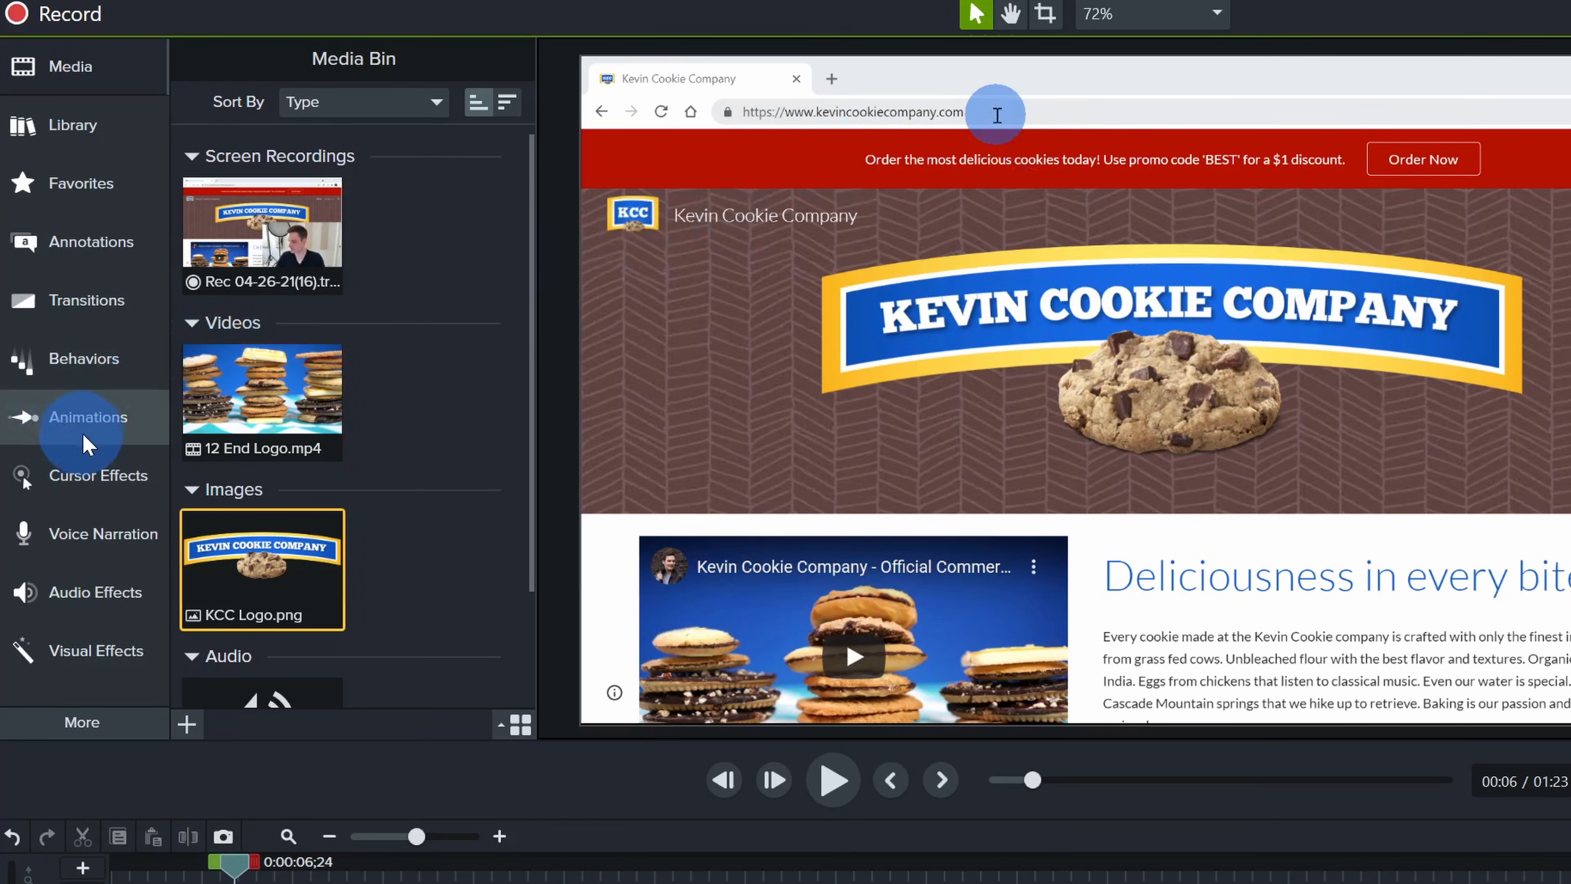
# - Open the animation tools and examine the preset animations, such as Tilt Right and No Opacity
pyautogui.click(88, 433)
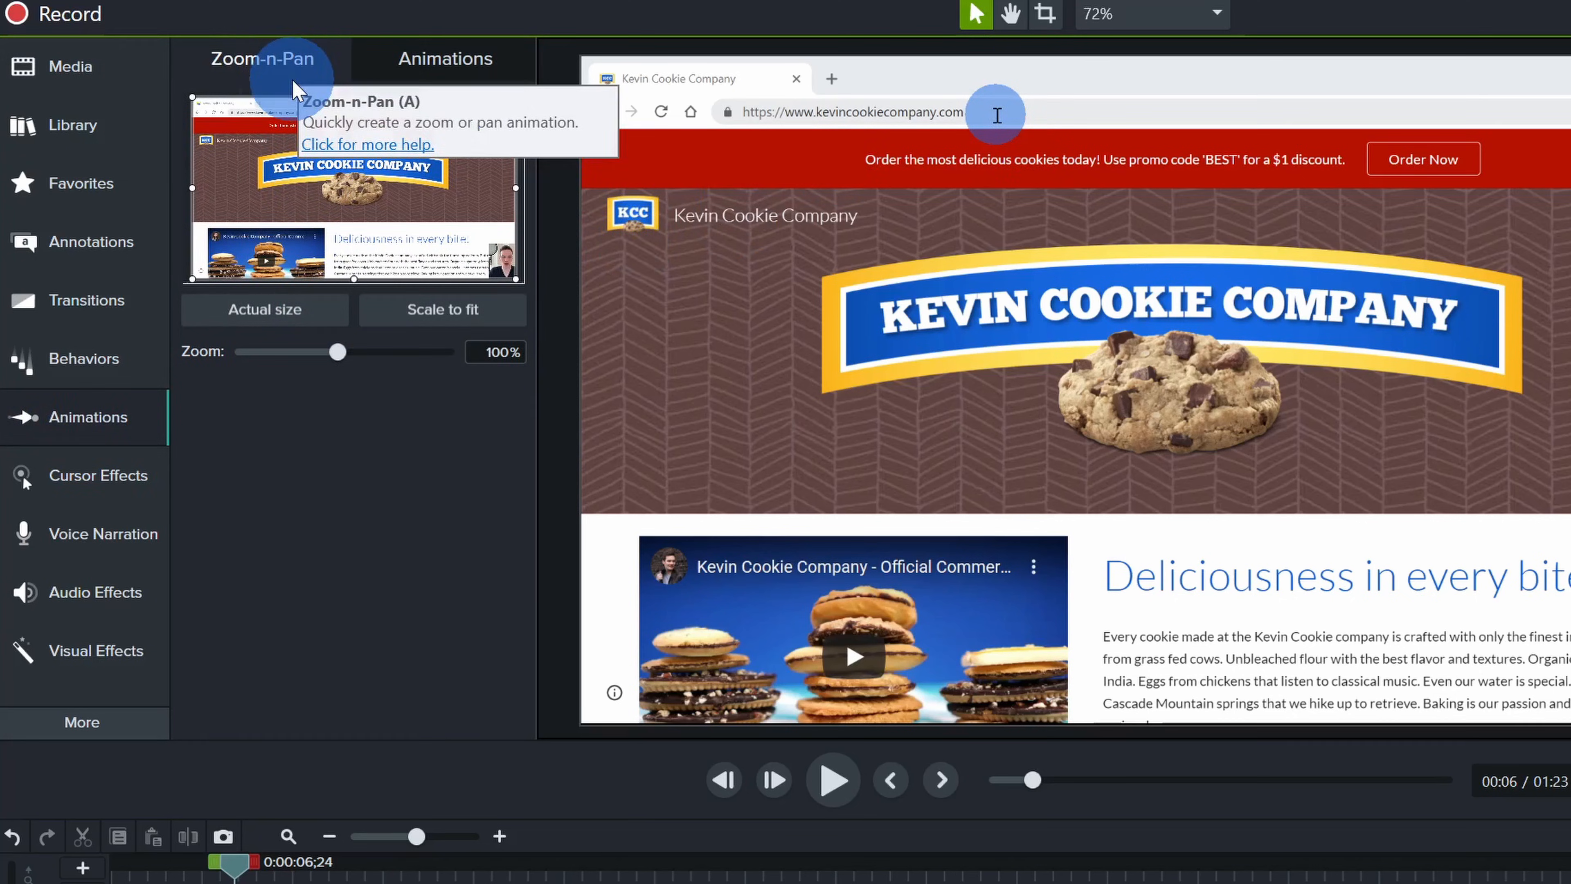
pyautogui.click(390, 46)
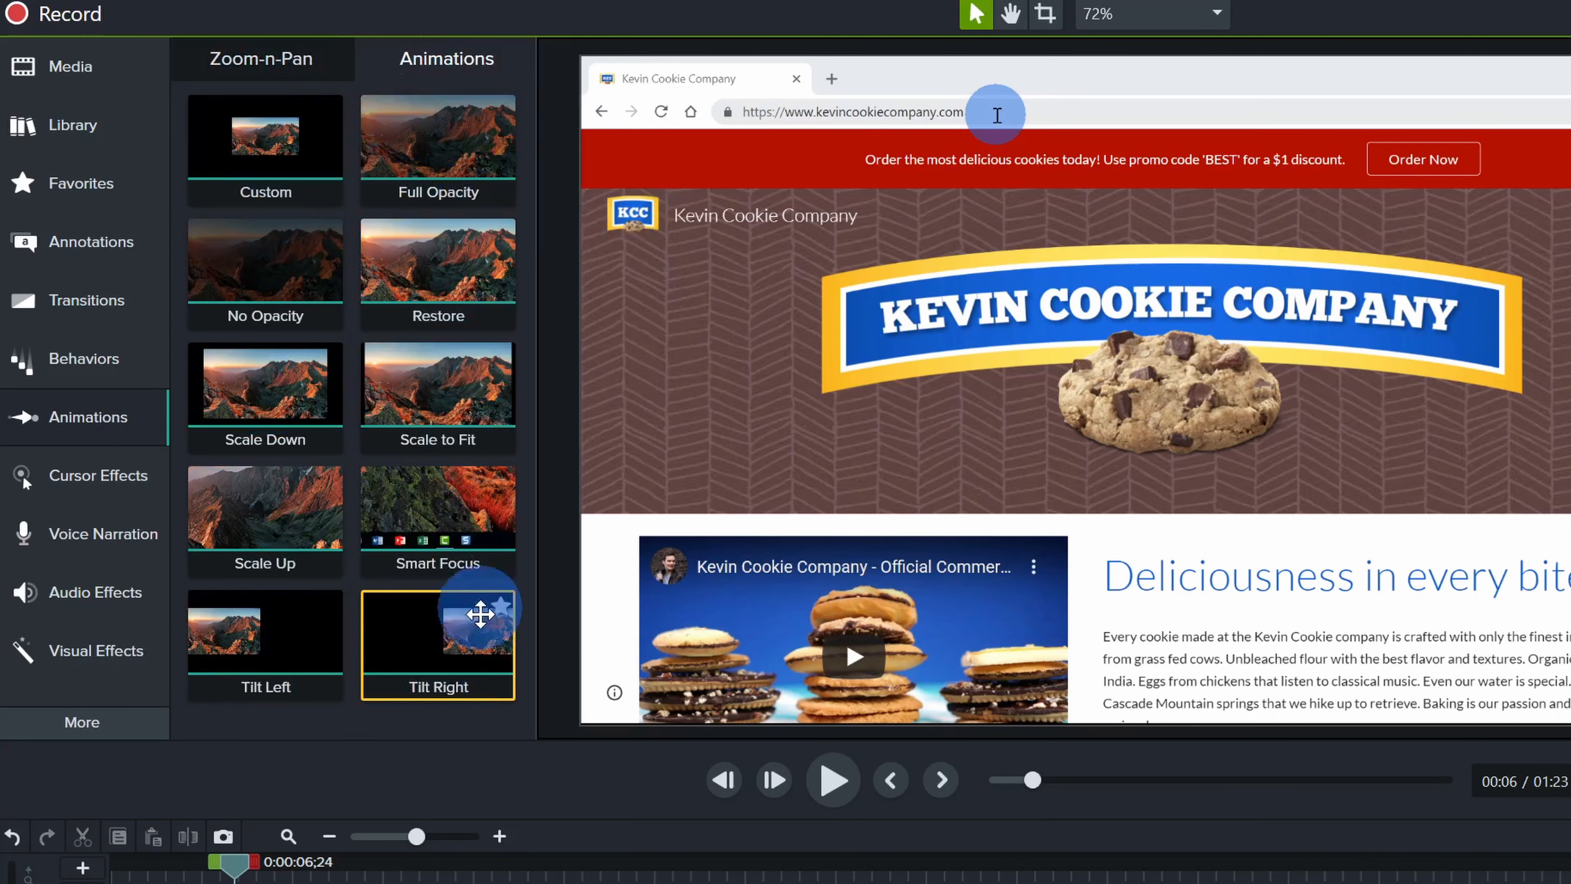
pyautogui.click(473, 653)
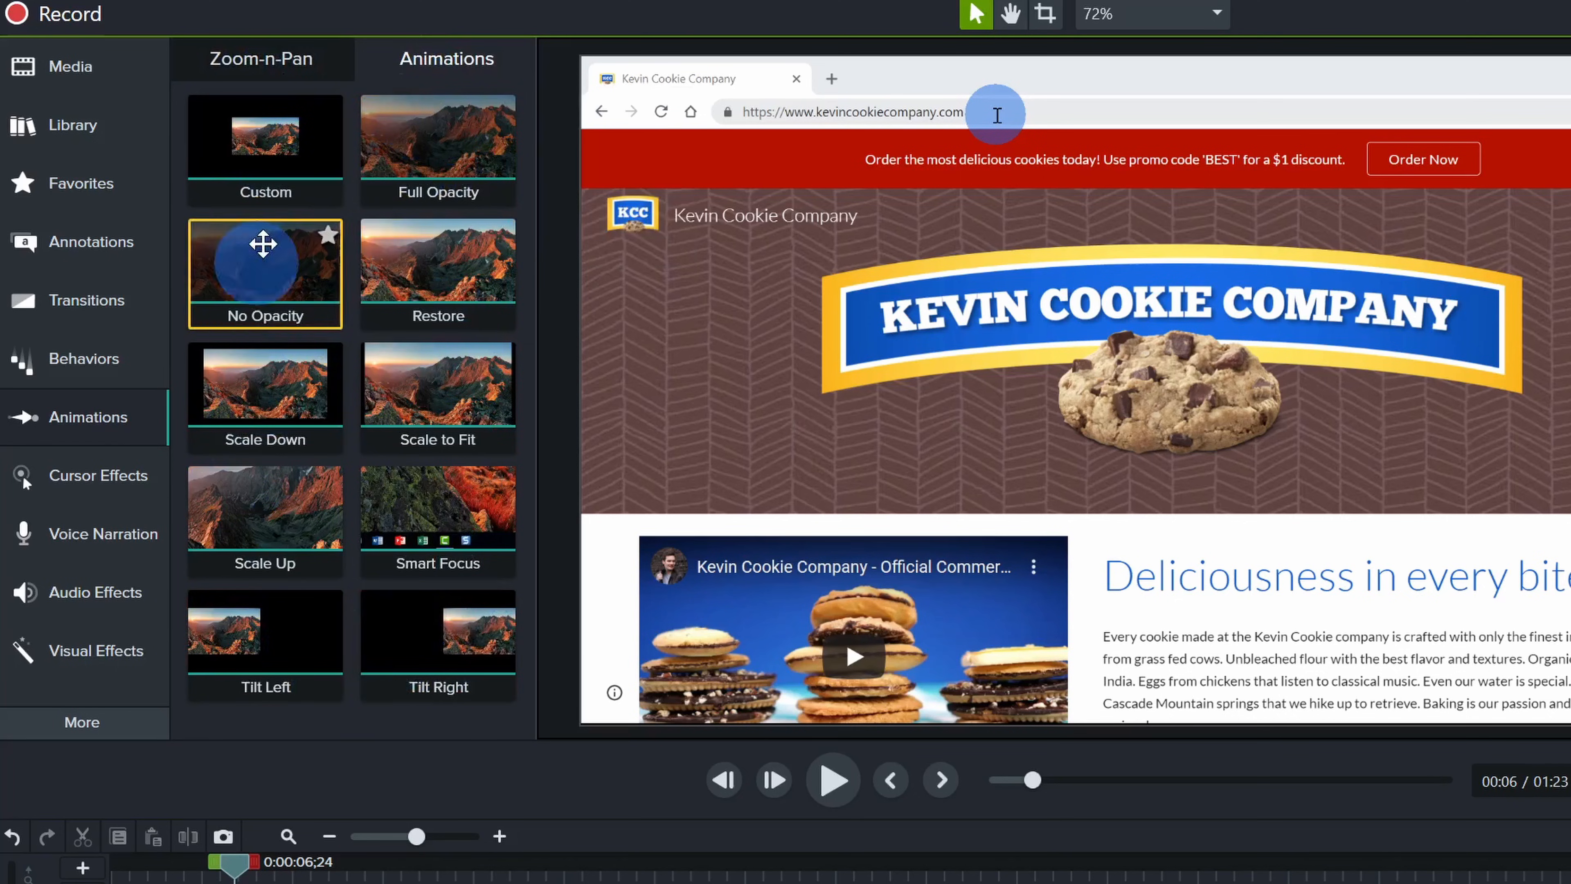
# - Add a Zoom-n-Pan animation at 0:00:06;24 zooming to 240% on the browser's web address, and show its arrows enlarged on the timeline
pyautogui.click(290, 65)
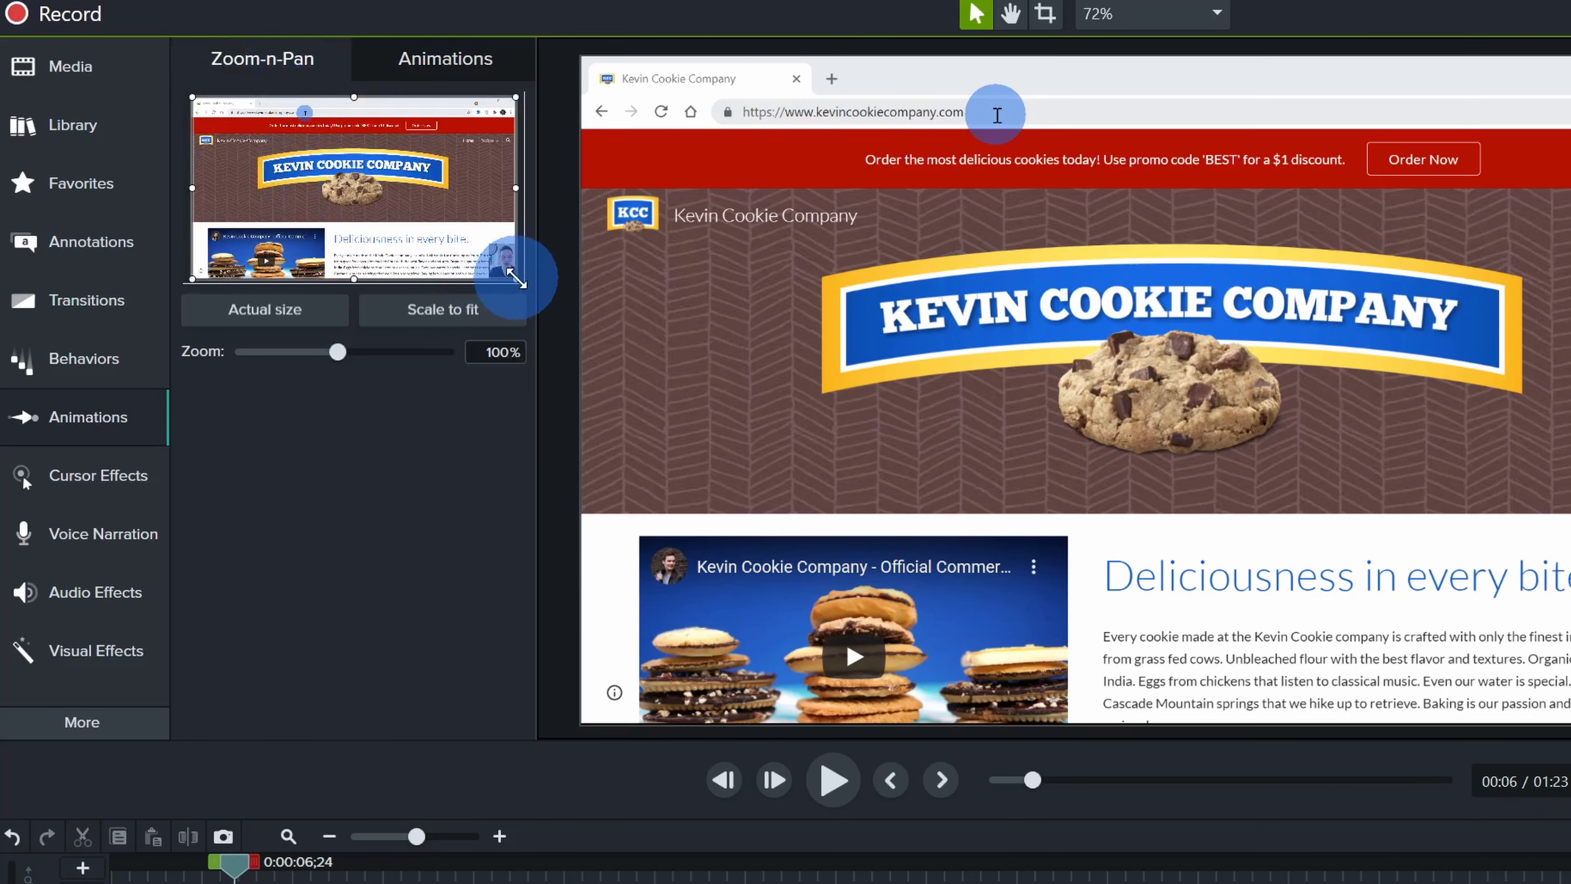
pyautogui.moveTo(511, 278); pyautogui.dragTo(323, 112)
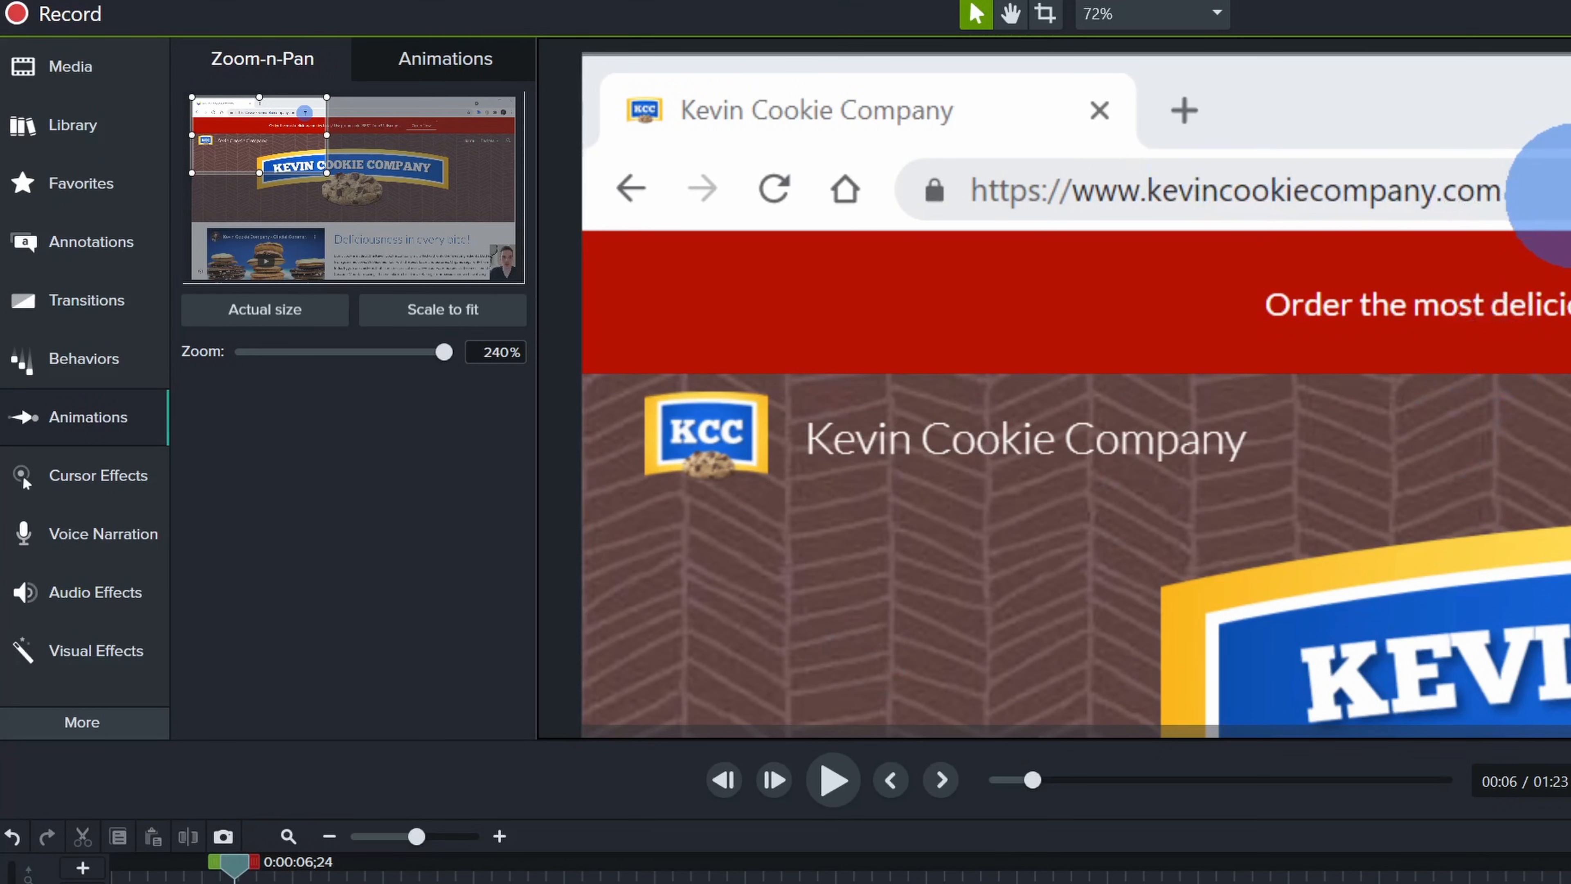
pyautogui.moveTo(419, 834); pyautogui.dragTo(433, 837)
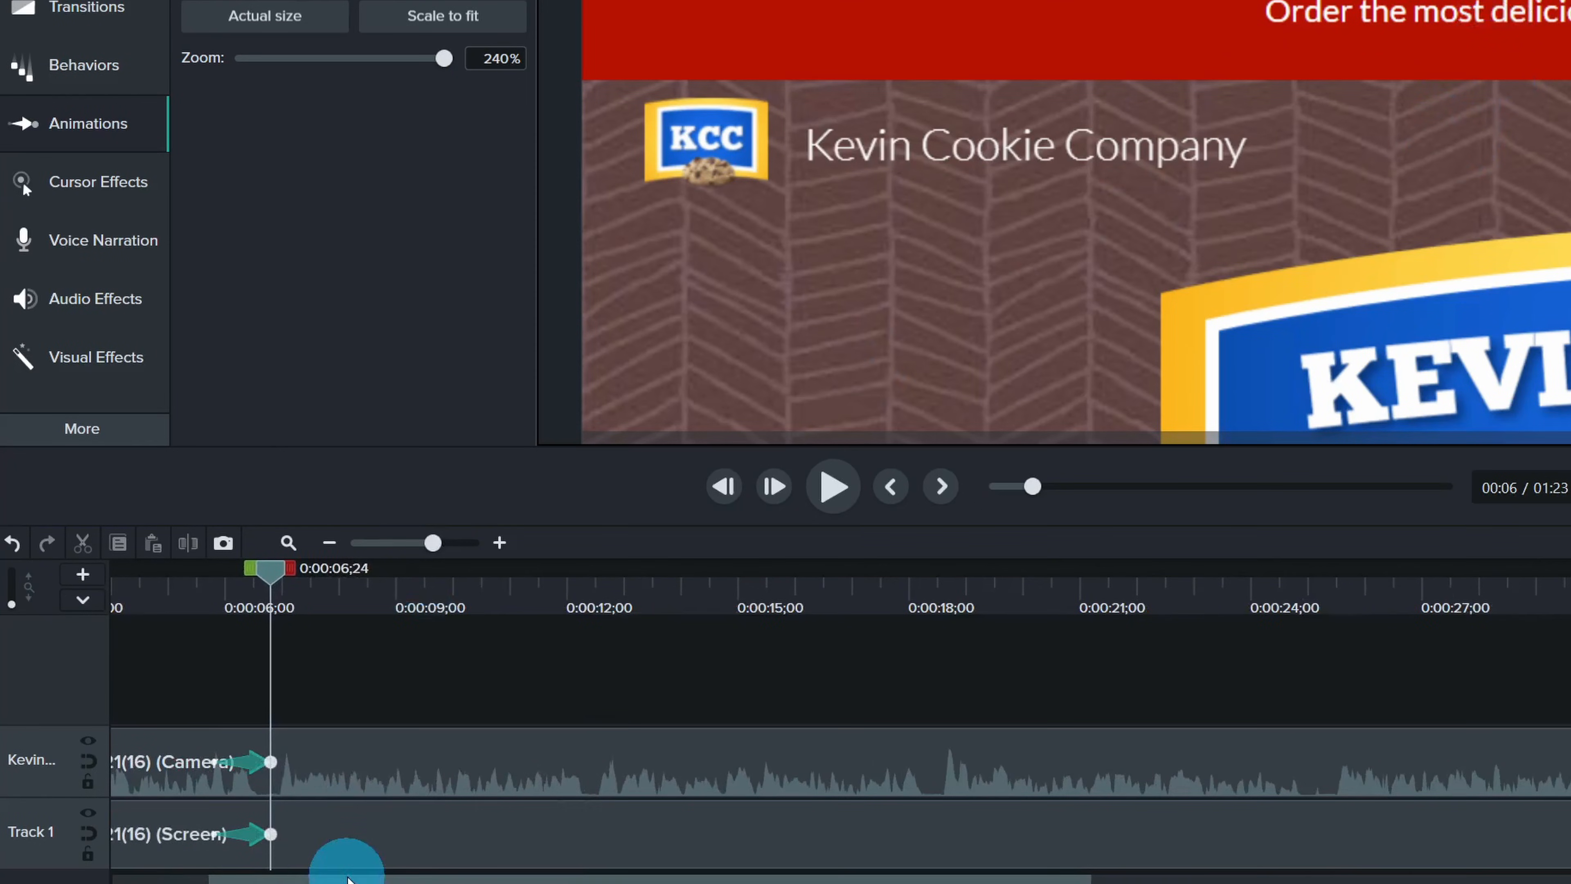
pyautogui.moveTo(344, 878); pyautogui.dragTo(179, 878)
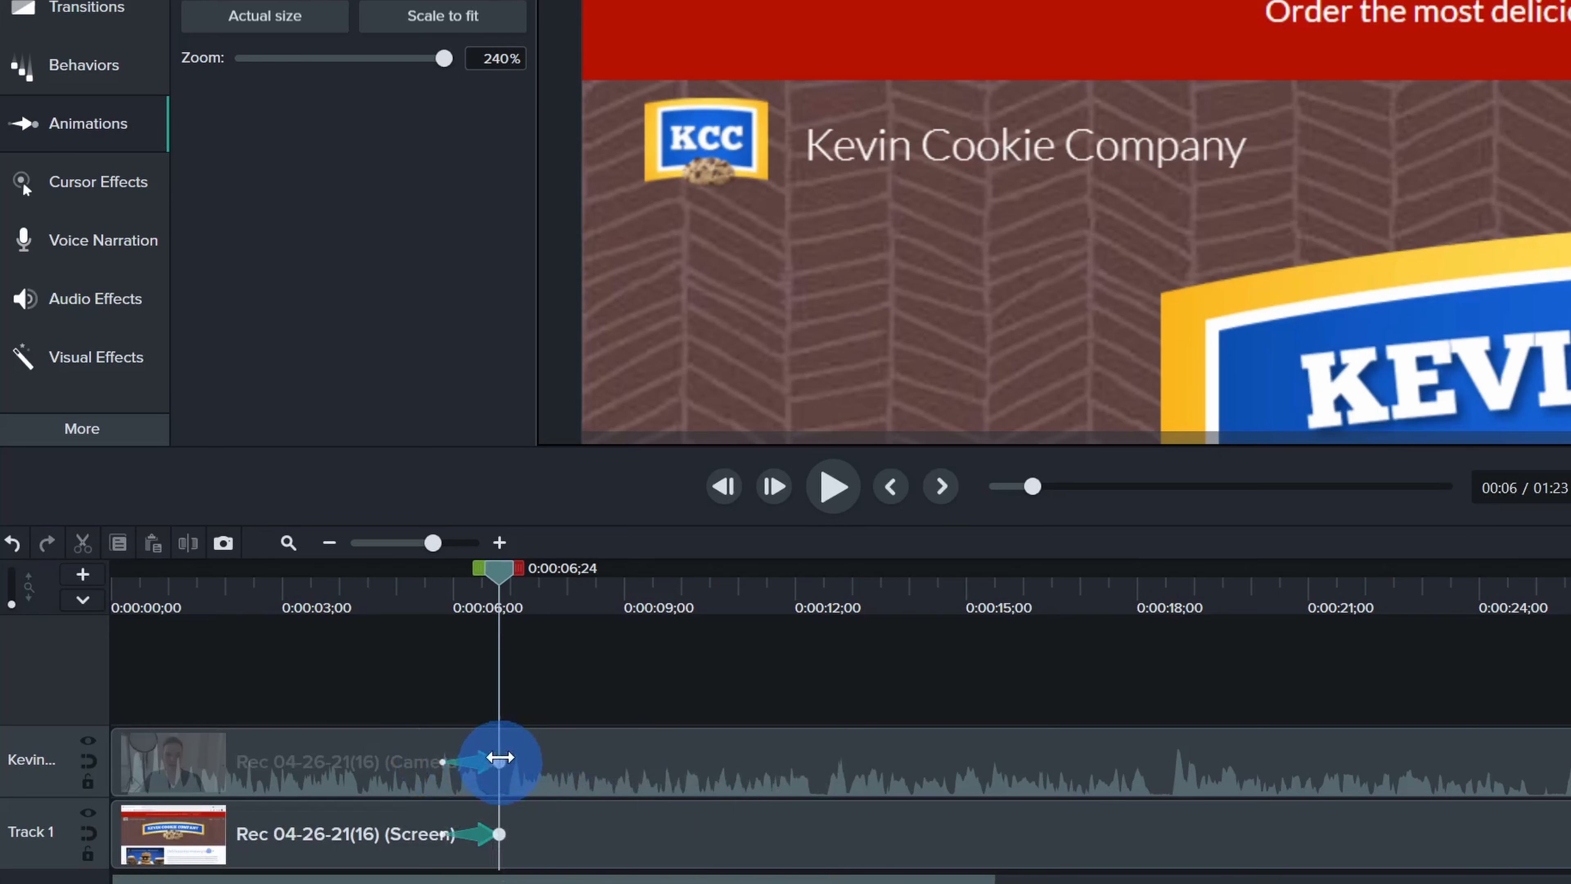
# - Move the zoom animations on both the camera and screen tracks to start at 0:00:03;22, and play them from 0:00:02;15
pyautogui.click(339, 599)
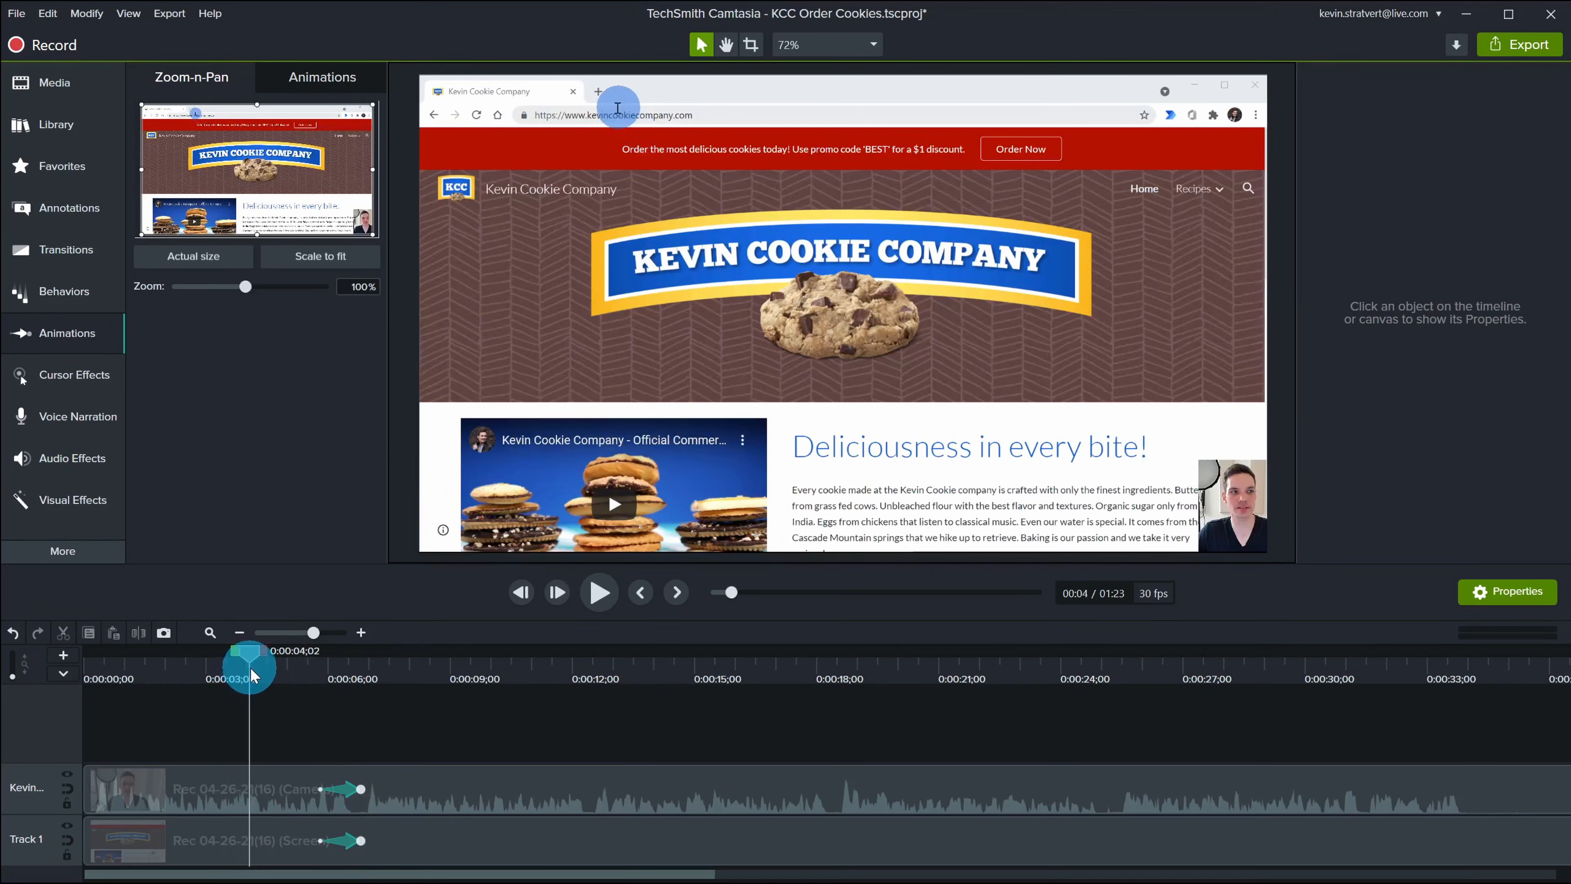
pyautogui.moveTo(252, 675)
pyautogui.mouseDown()
pyautogui.moveTo(210, 674)
pyautogui.moveTo(236, 674)
pyautogui.mouseUp()
pyautogui.click(345, 792)
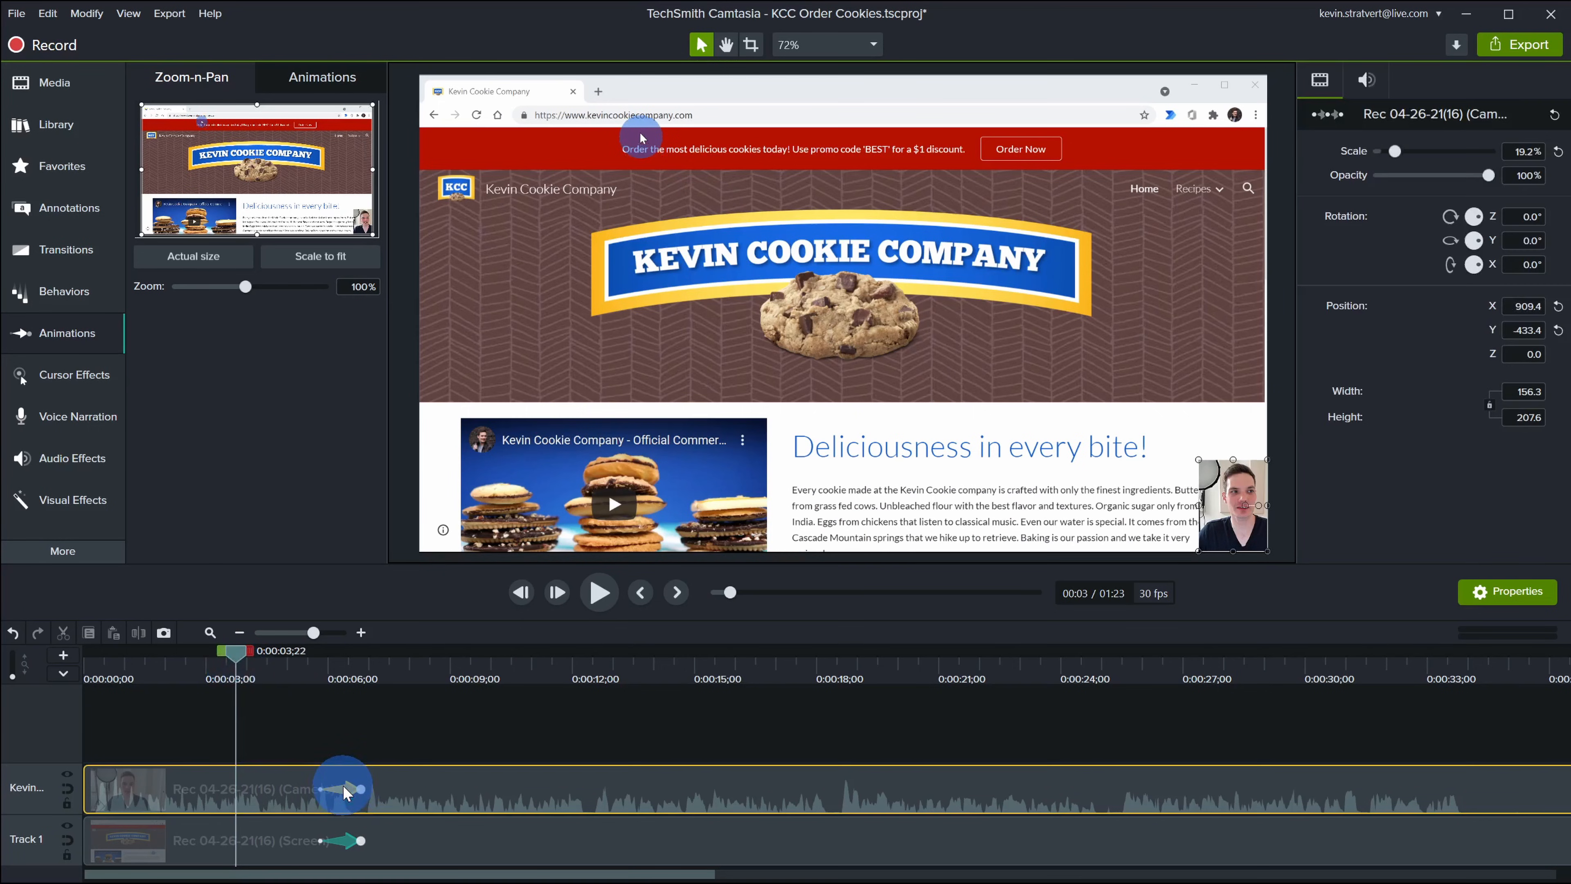
pyautogui.moveTo(345, 792); pyautogui.dragTo(254, 793)
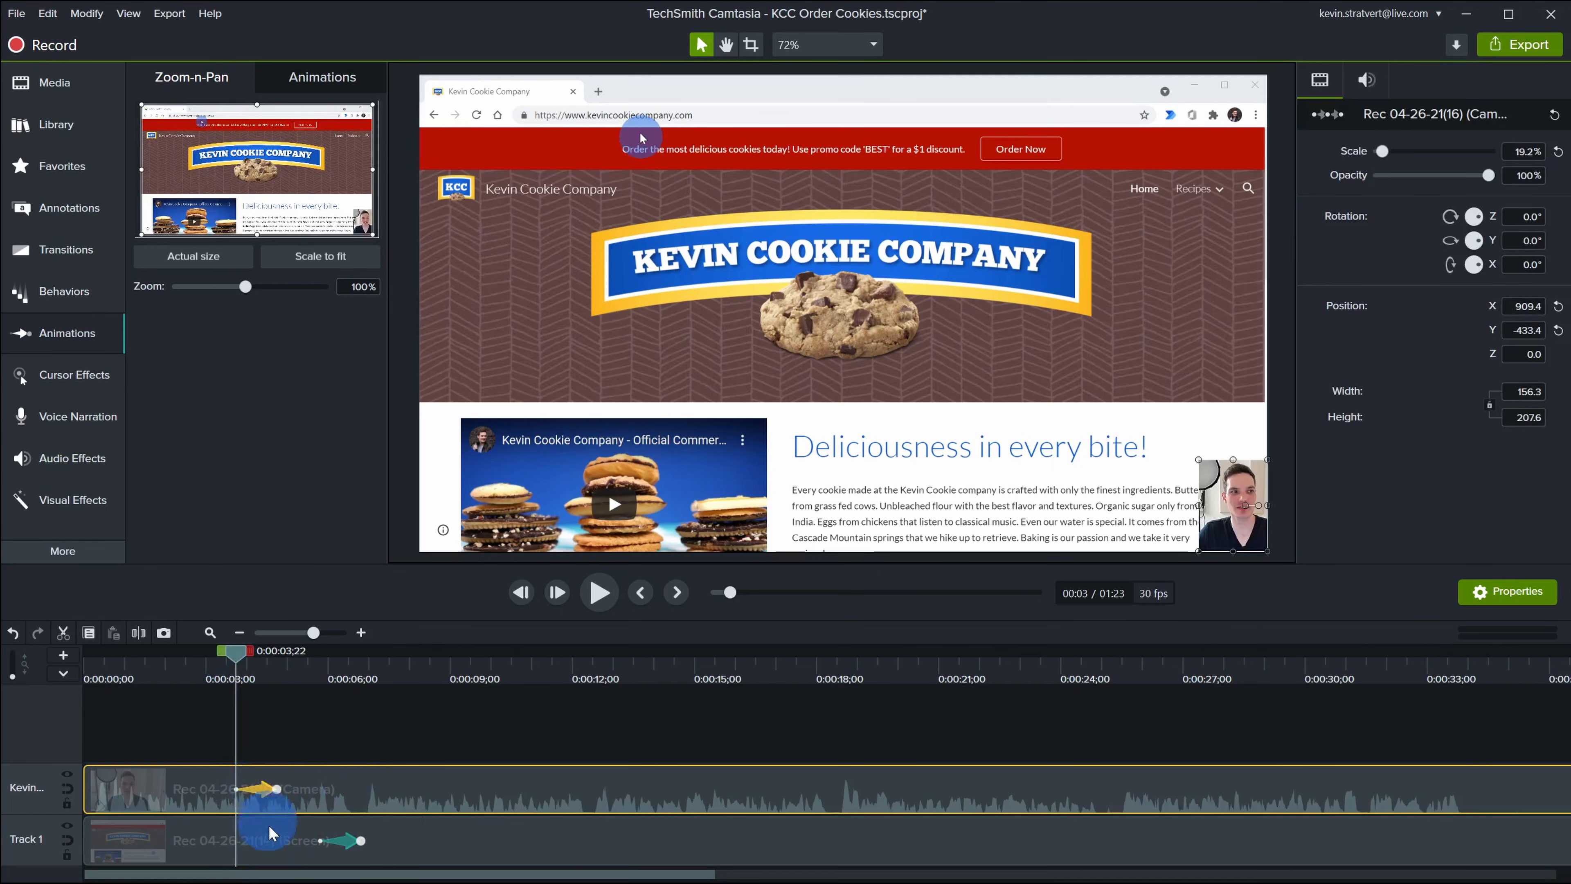
pyautogui.moveTo(348, 848); pyautogui.dragTo(264, 840)
pyautogui.click(186, 653)
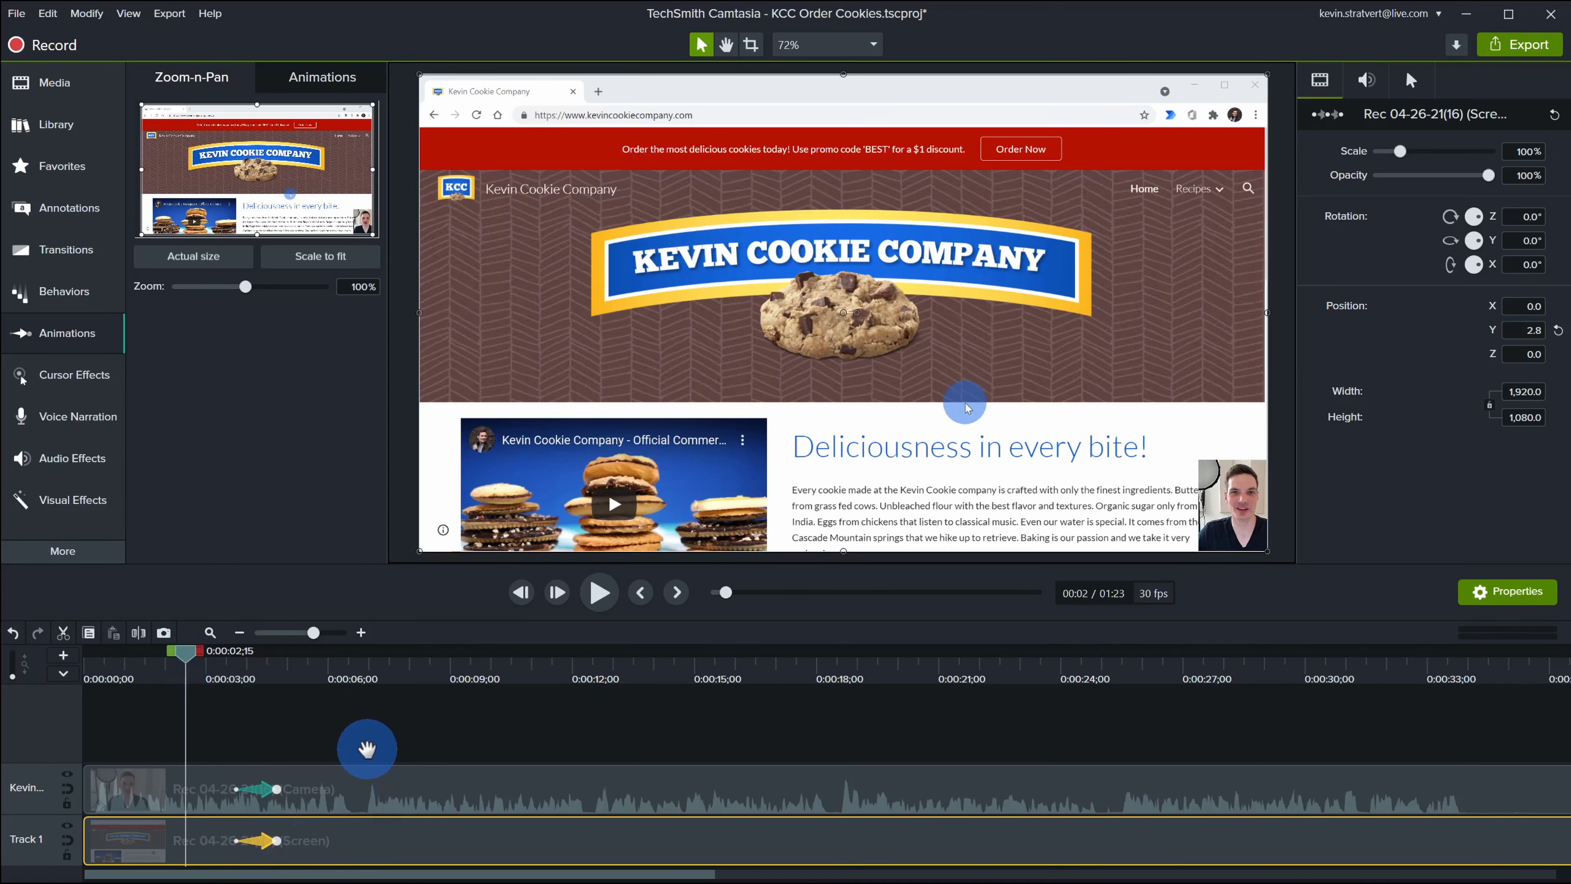
pyautogui.press('space')
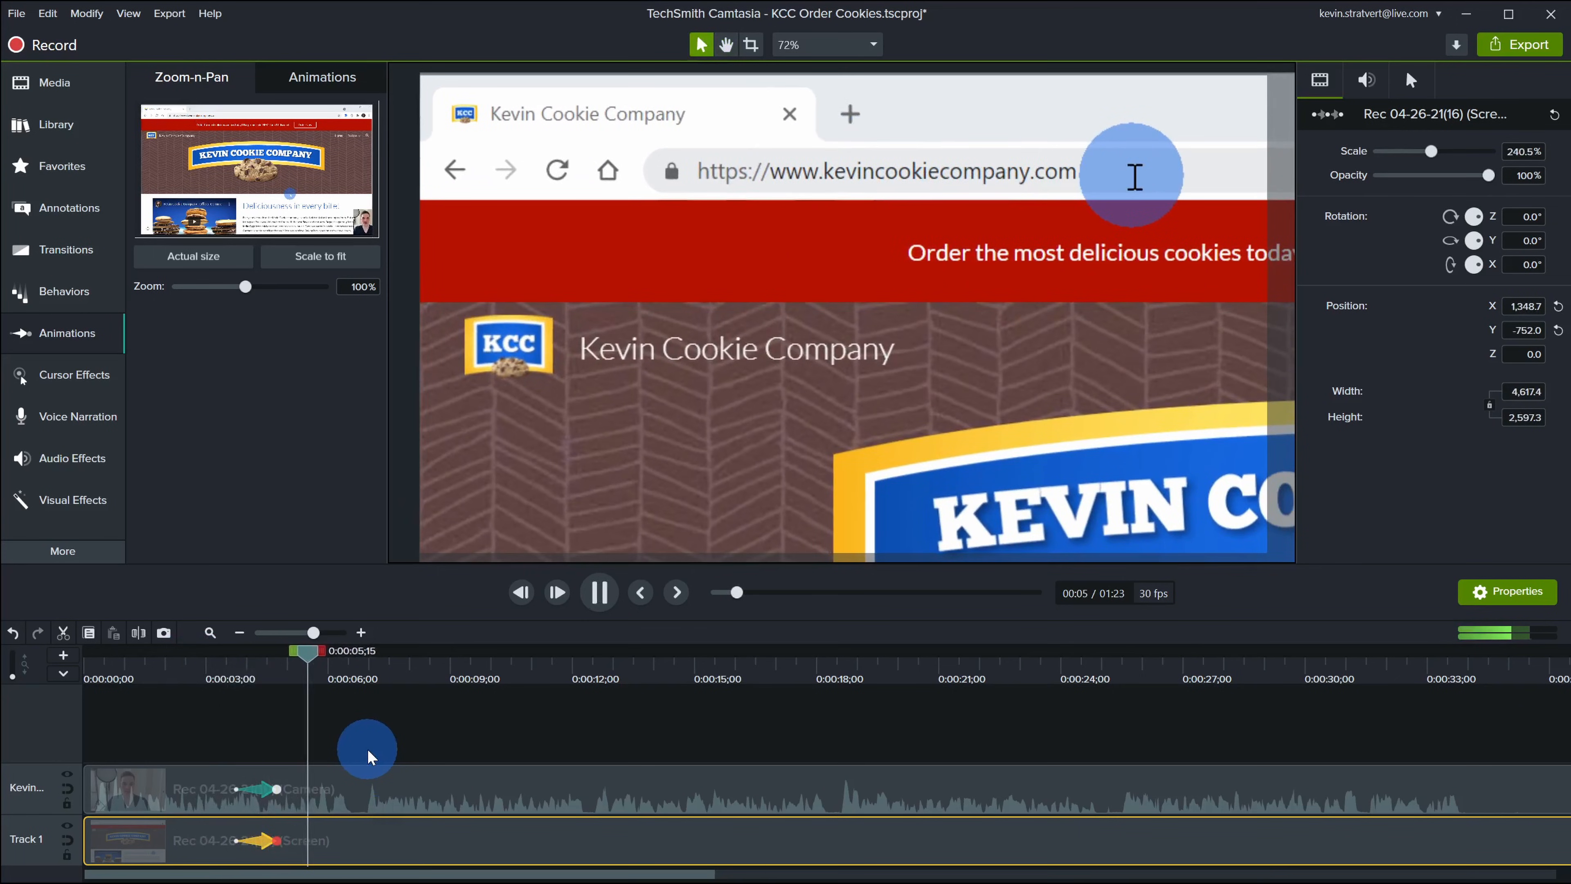
# - Add a scale-to-fit zoom-out animation at 0:00:06;29 on both tracks and play it through to 0:00:08;15
pyautogui.click(362, 671)
pyautogui.moveTo(365, 672)
pyautogui.mouseDown()
pyautogui.moveTo(386, 674)
pyautogui.moveTo(365, 670)
pyautogui.mouseUp()
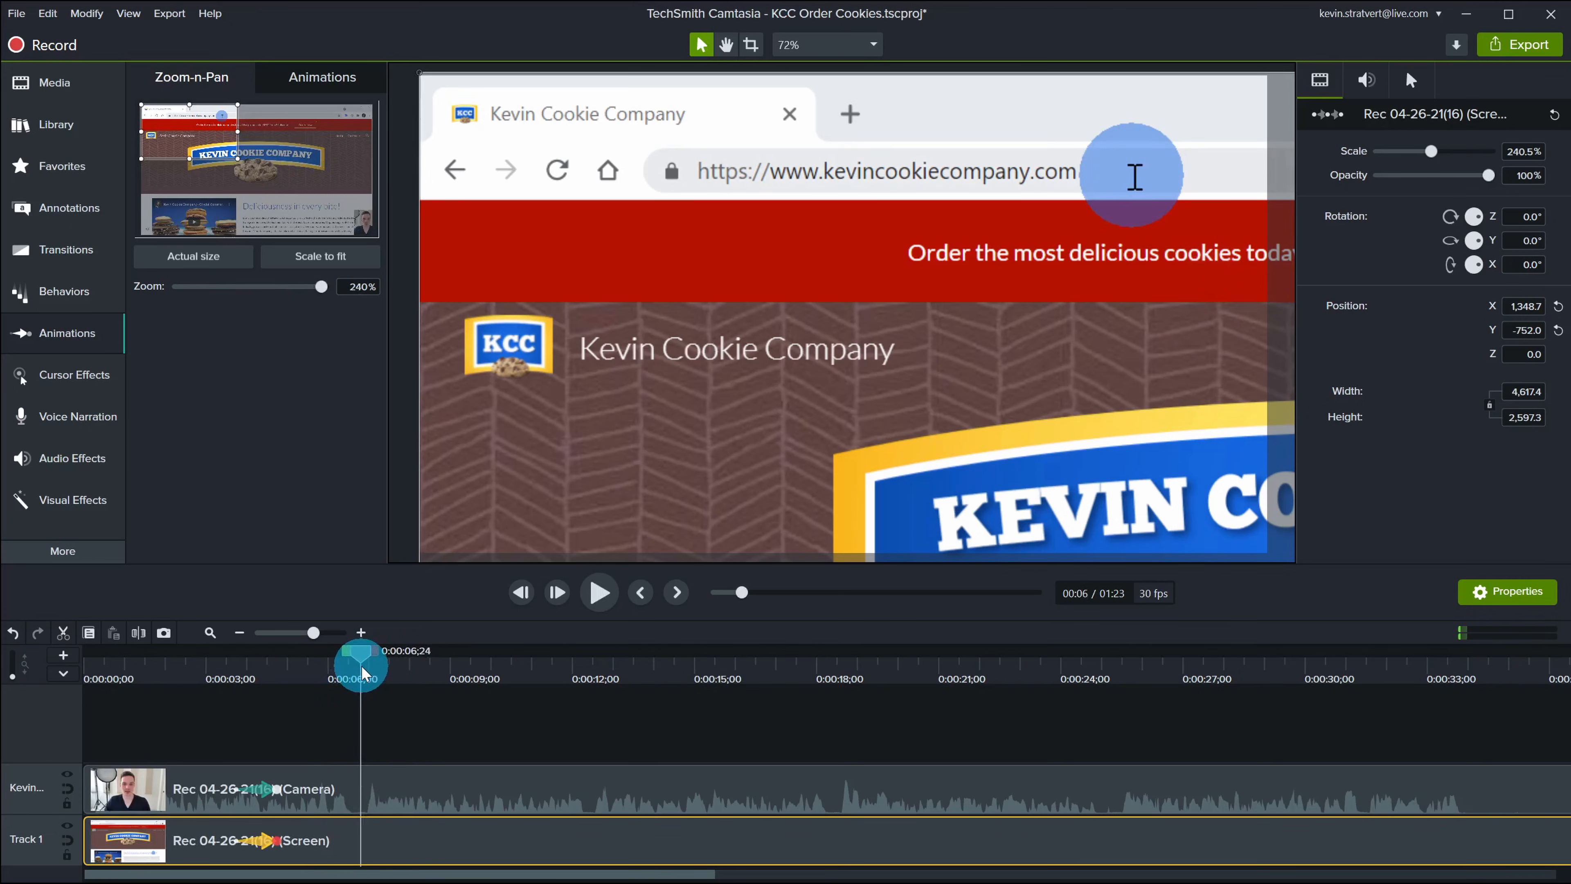
pyautogui.moveTo(361, 666); pyautogui.dragTo(370, 672)
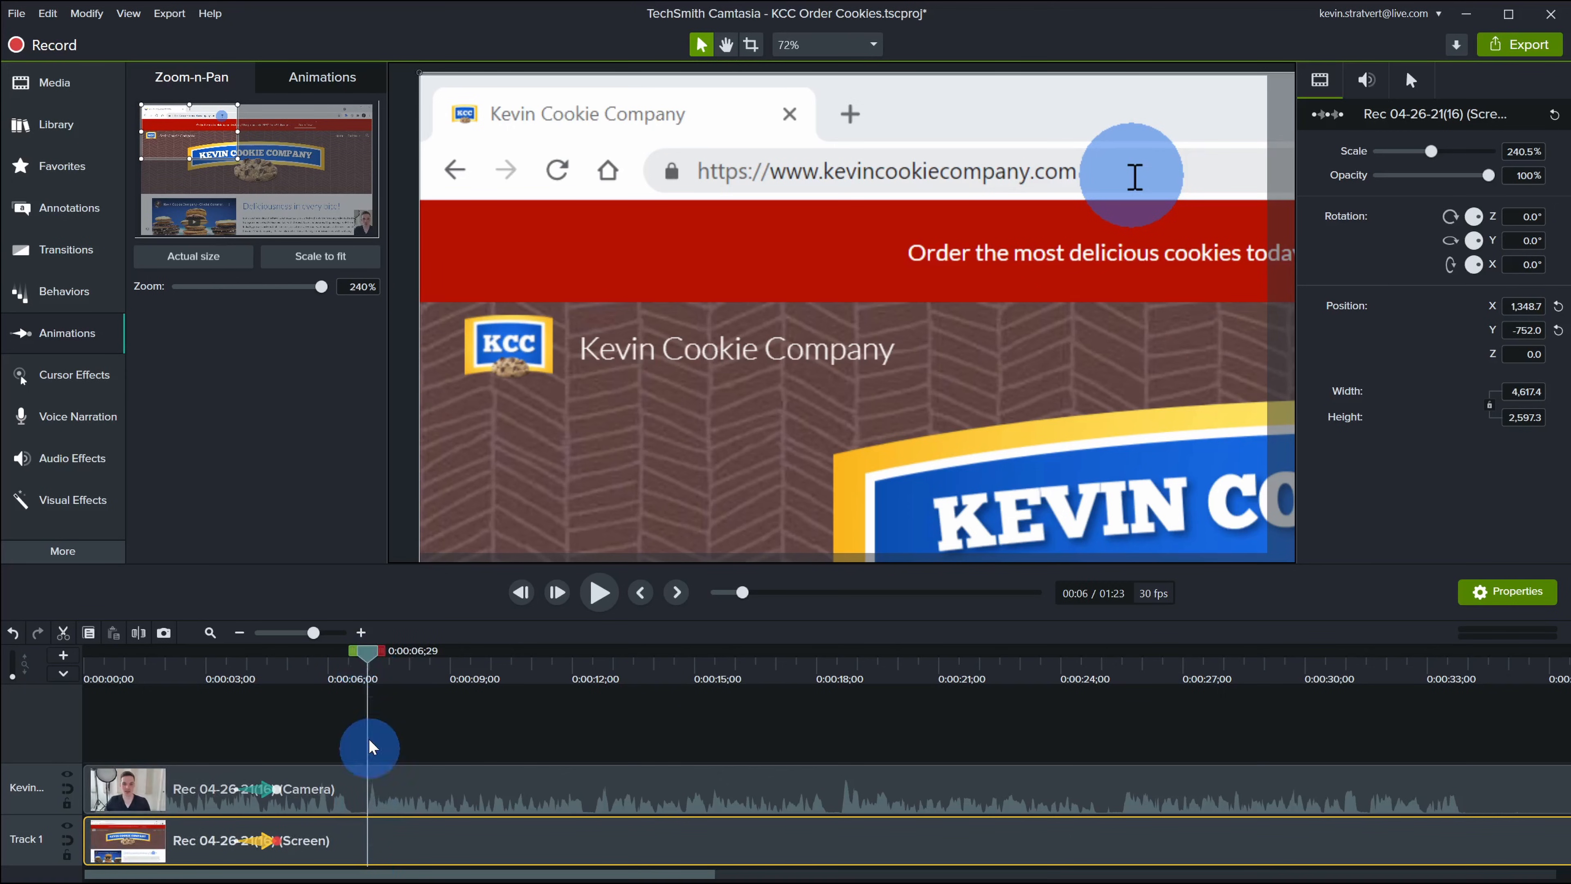
pyautogui.click(325, 253)
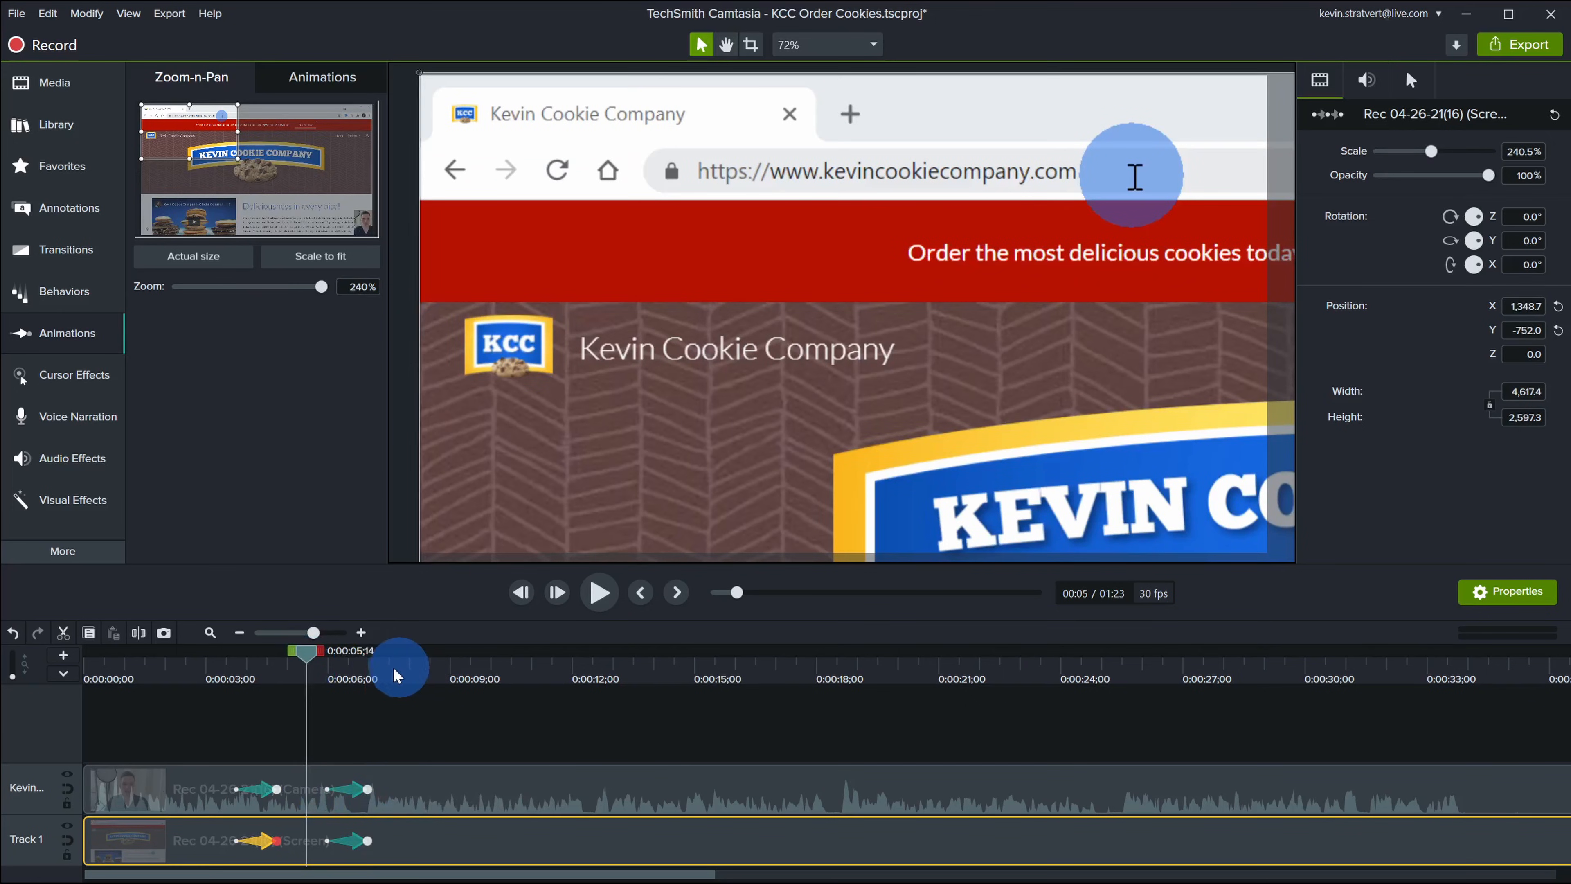
pyautogui.press('space')
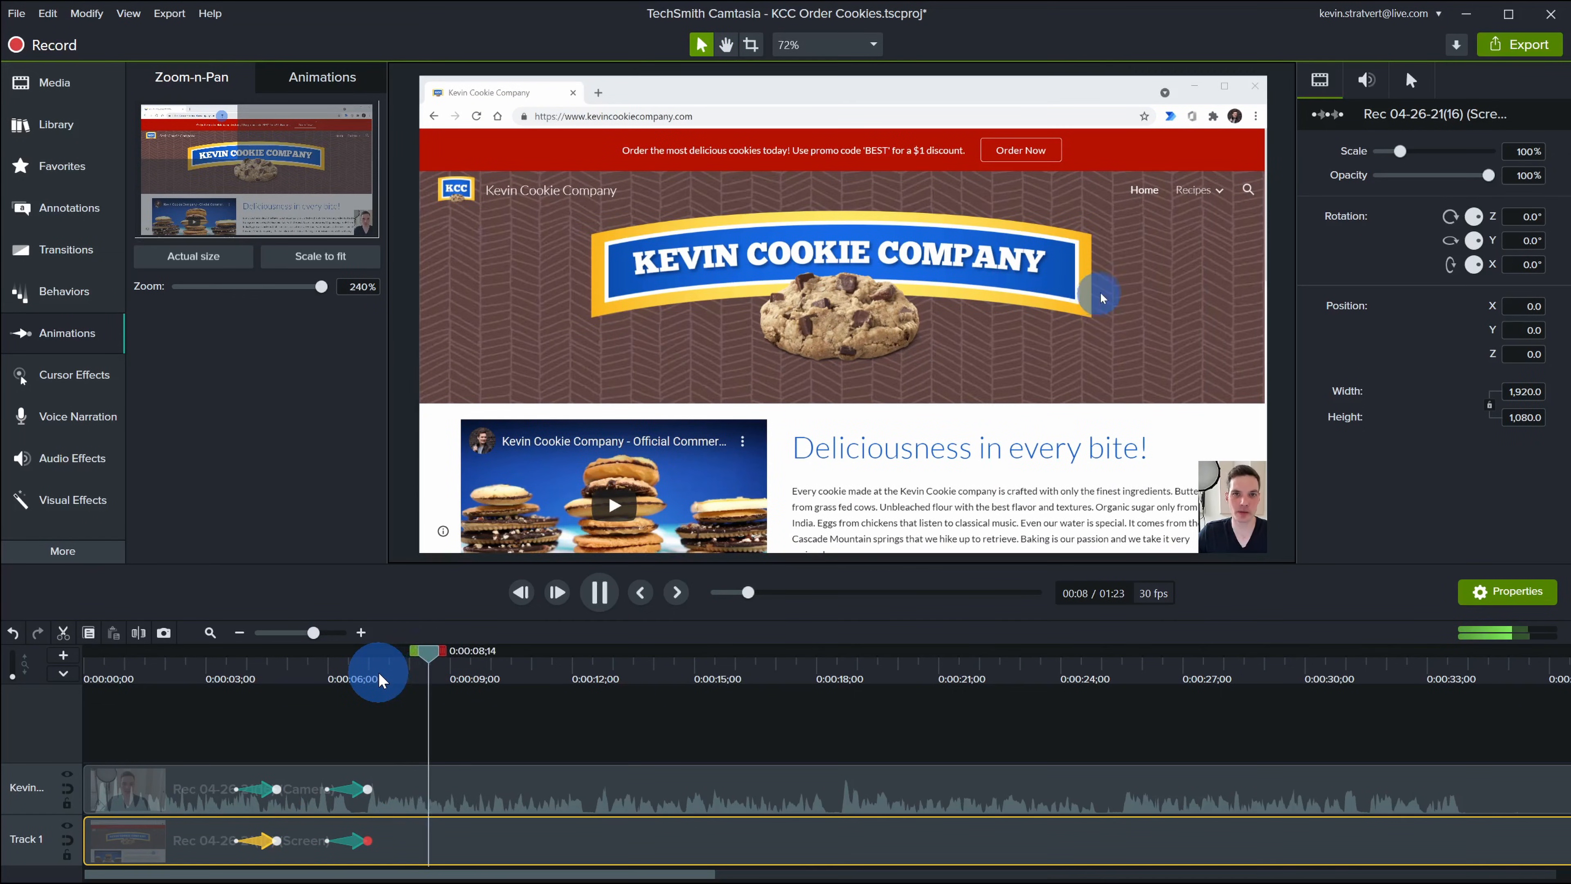
pyautogui.press('space')
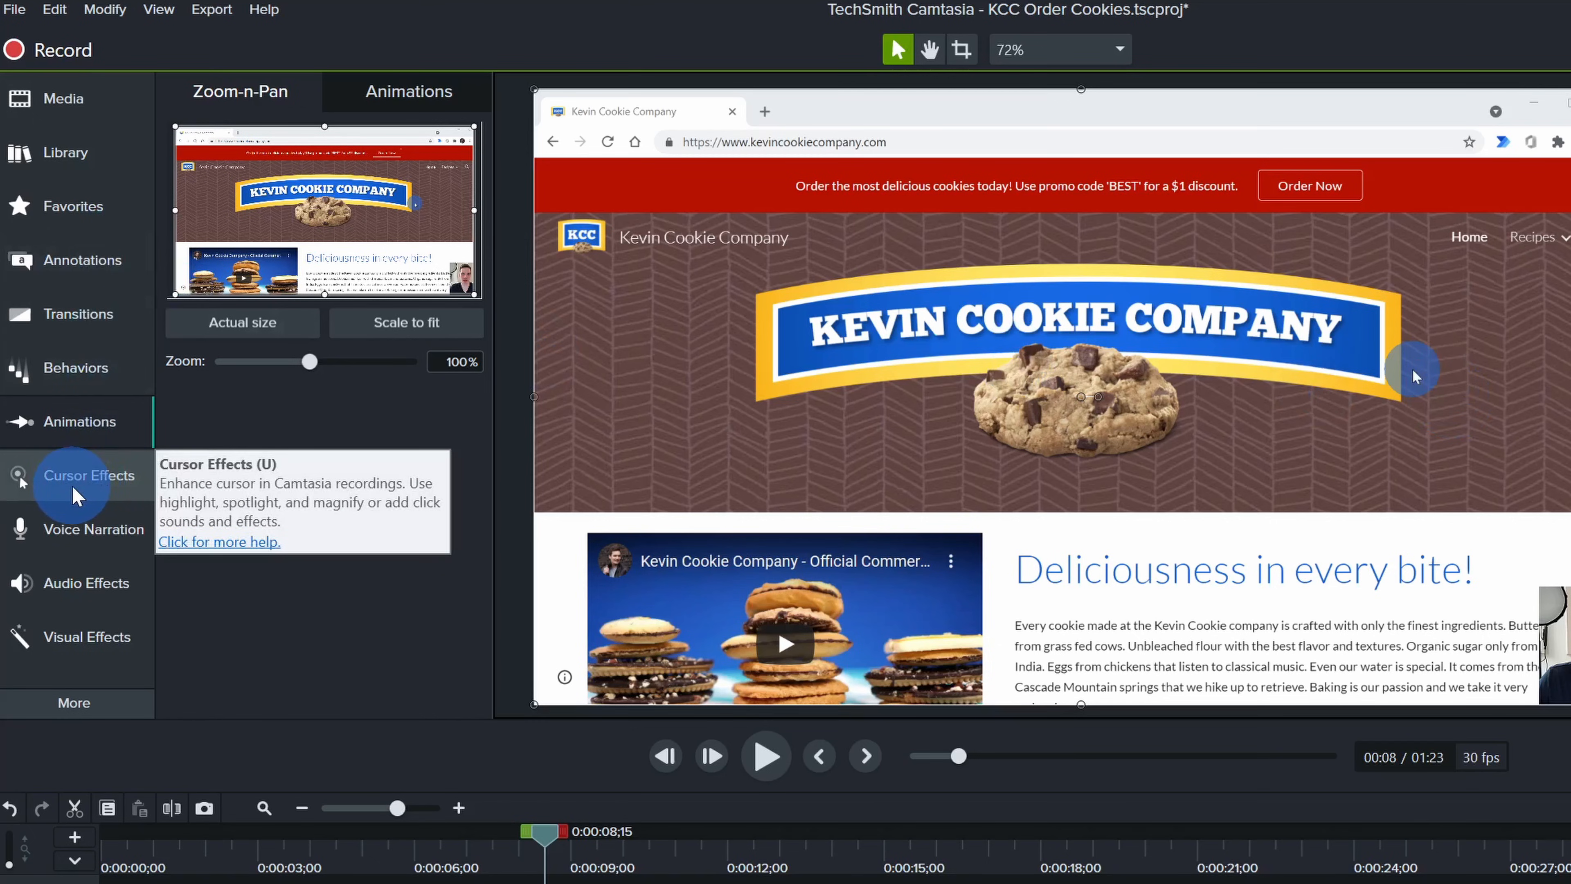
# - Apply the Highlight cursor effect to the screen recording on Track 1 and show its properties
pyautogui.click(85, 488)
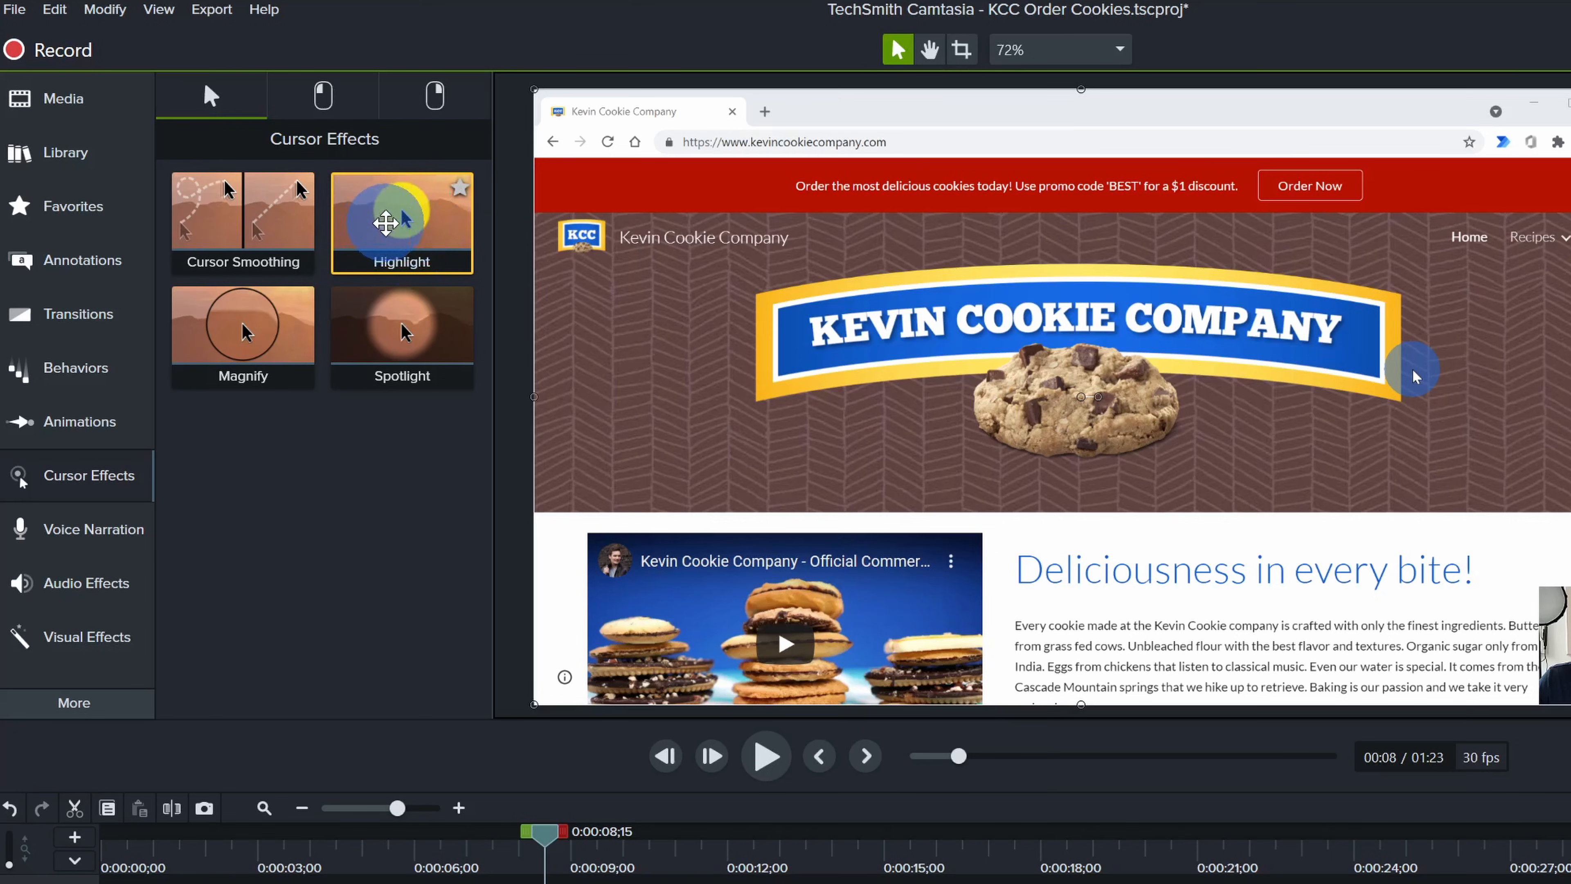
pyautogui.moveTo(386, 223); pyautogui.dragTo(431, 840)
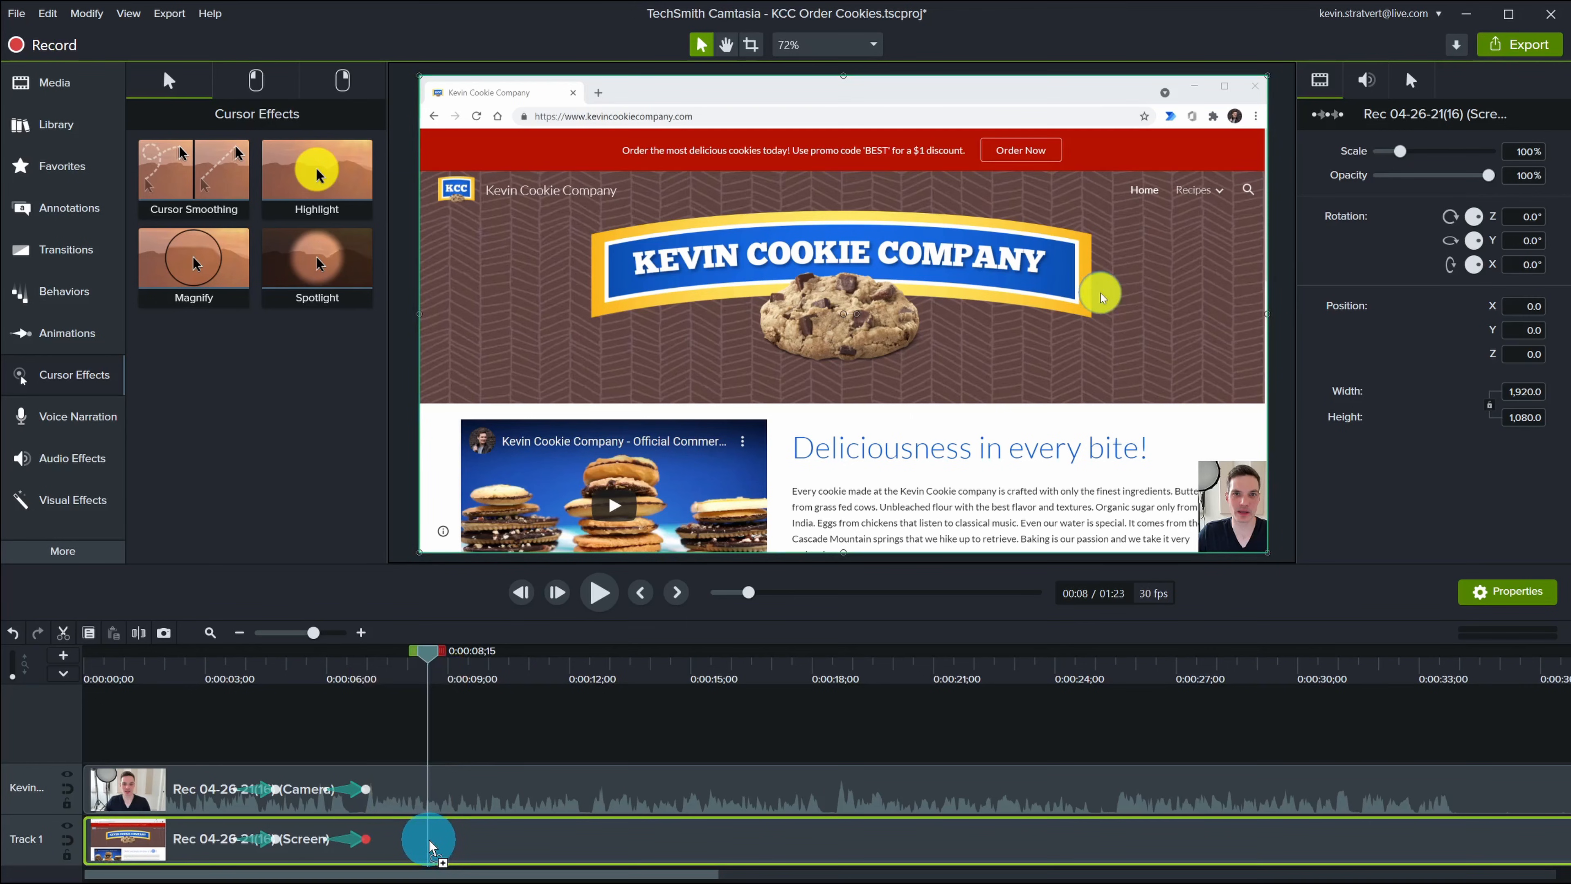
pyautogui.moveTo(431, 846); pyautogui.dragTo(428, 839)
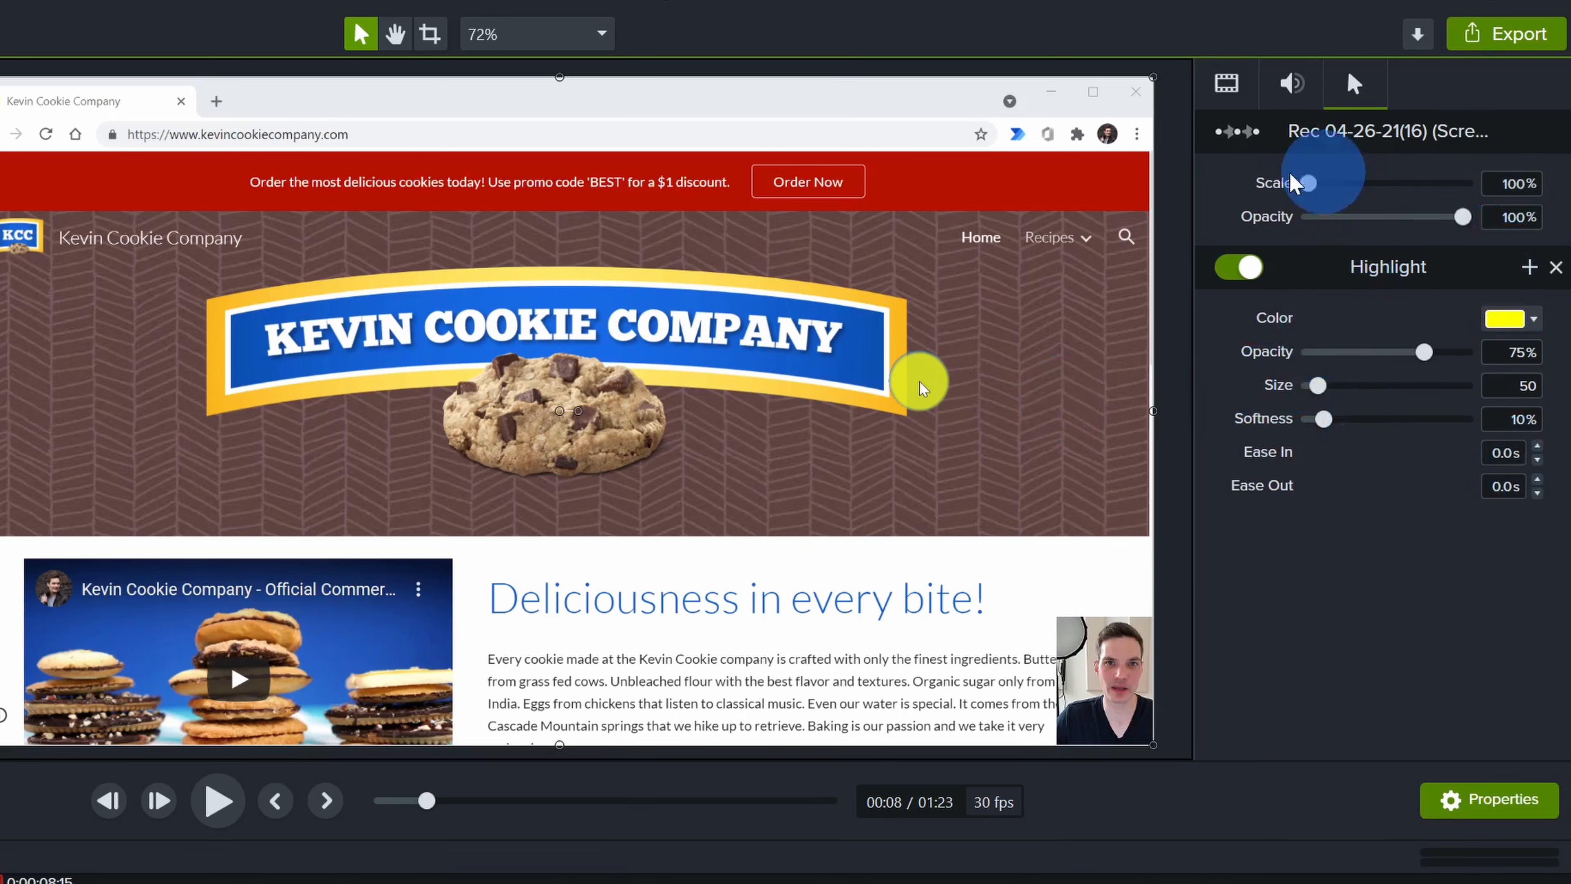
pyautogui.click(1497, 801)
pyautogui.click(1498, 802)
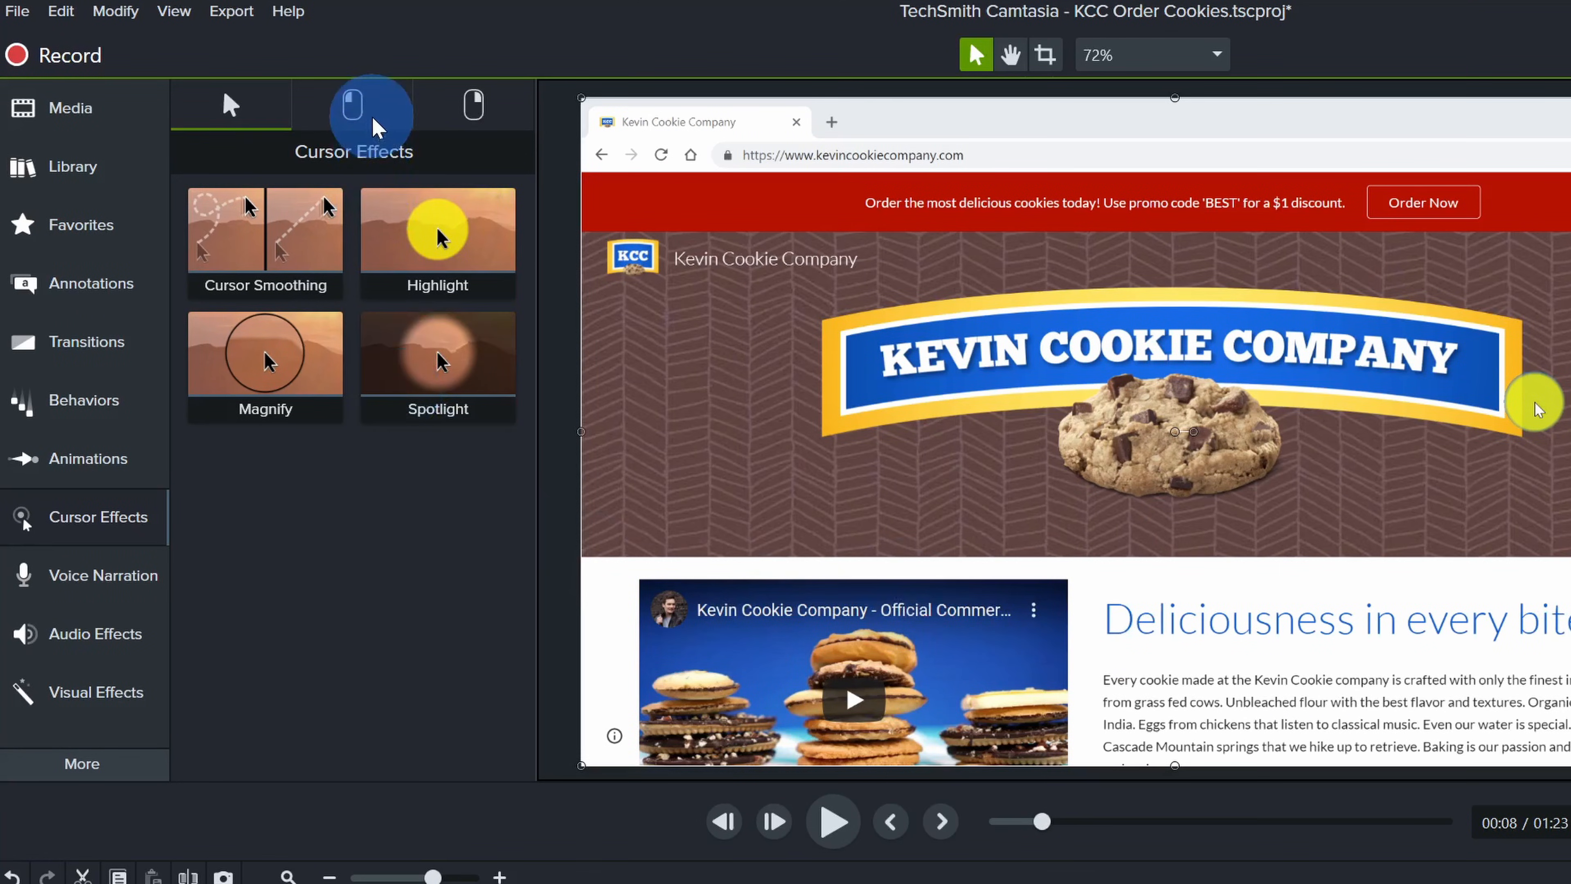
# - Compare the left-click and right-click cursor effects and apply the left-click Rings effect to the screen recording
pyautogui.click(358, 112)
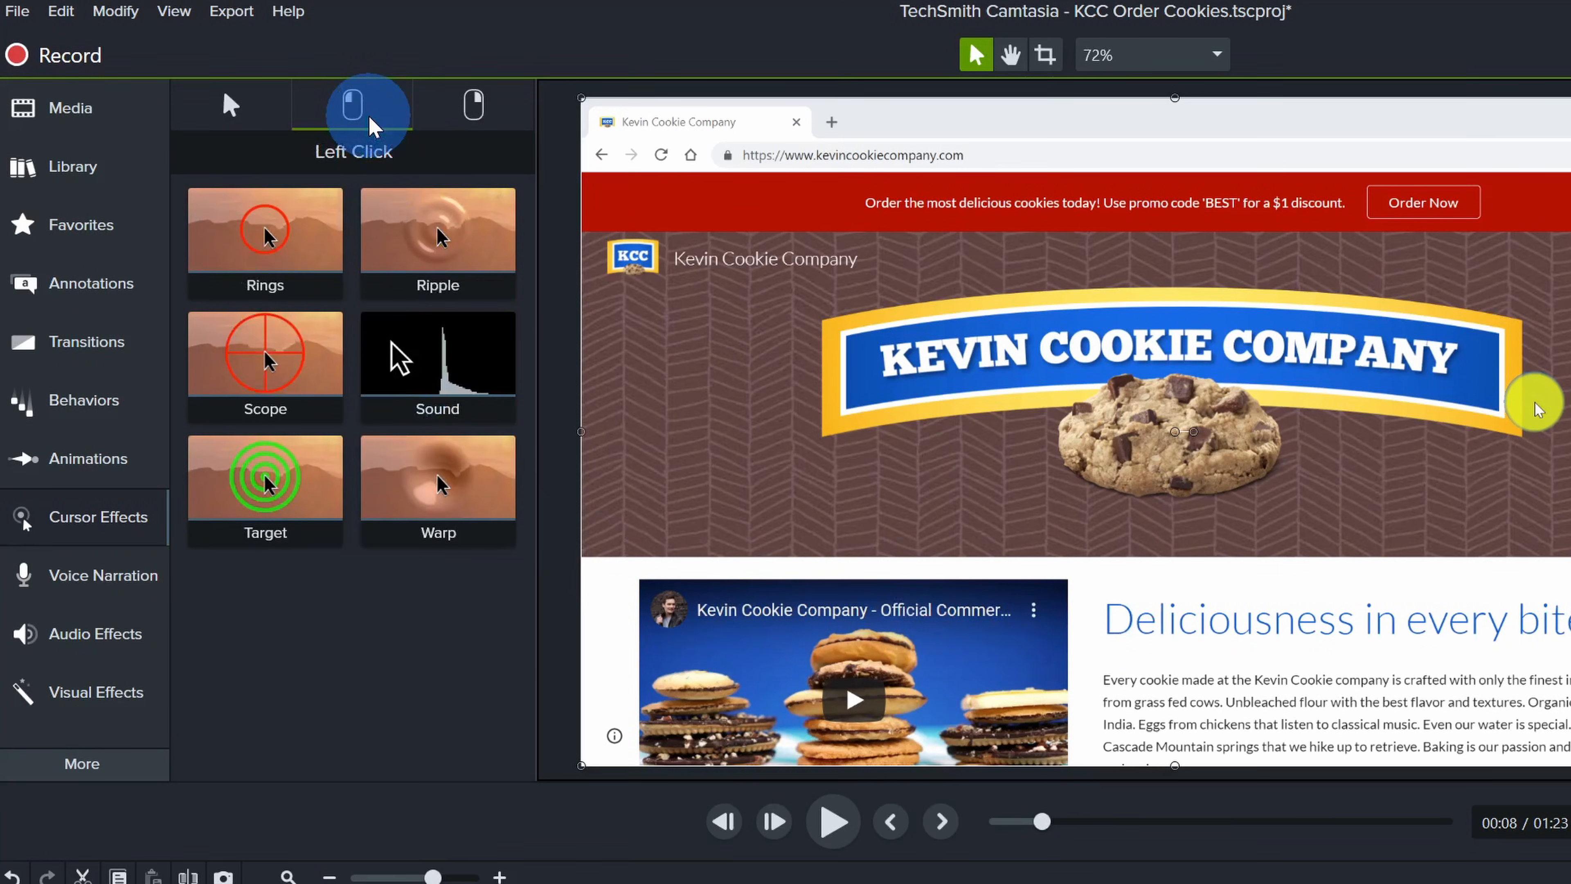
pyautogui.click(458, 106)
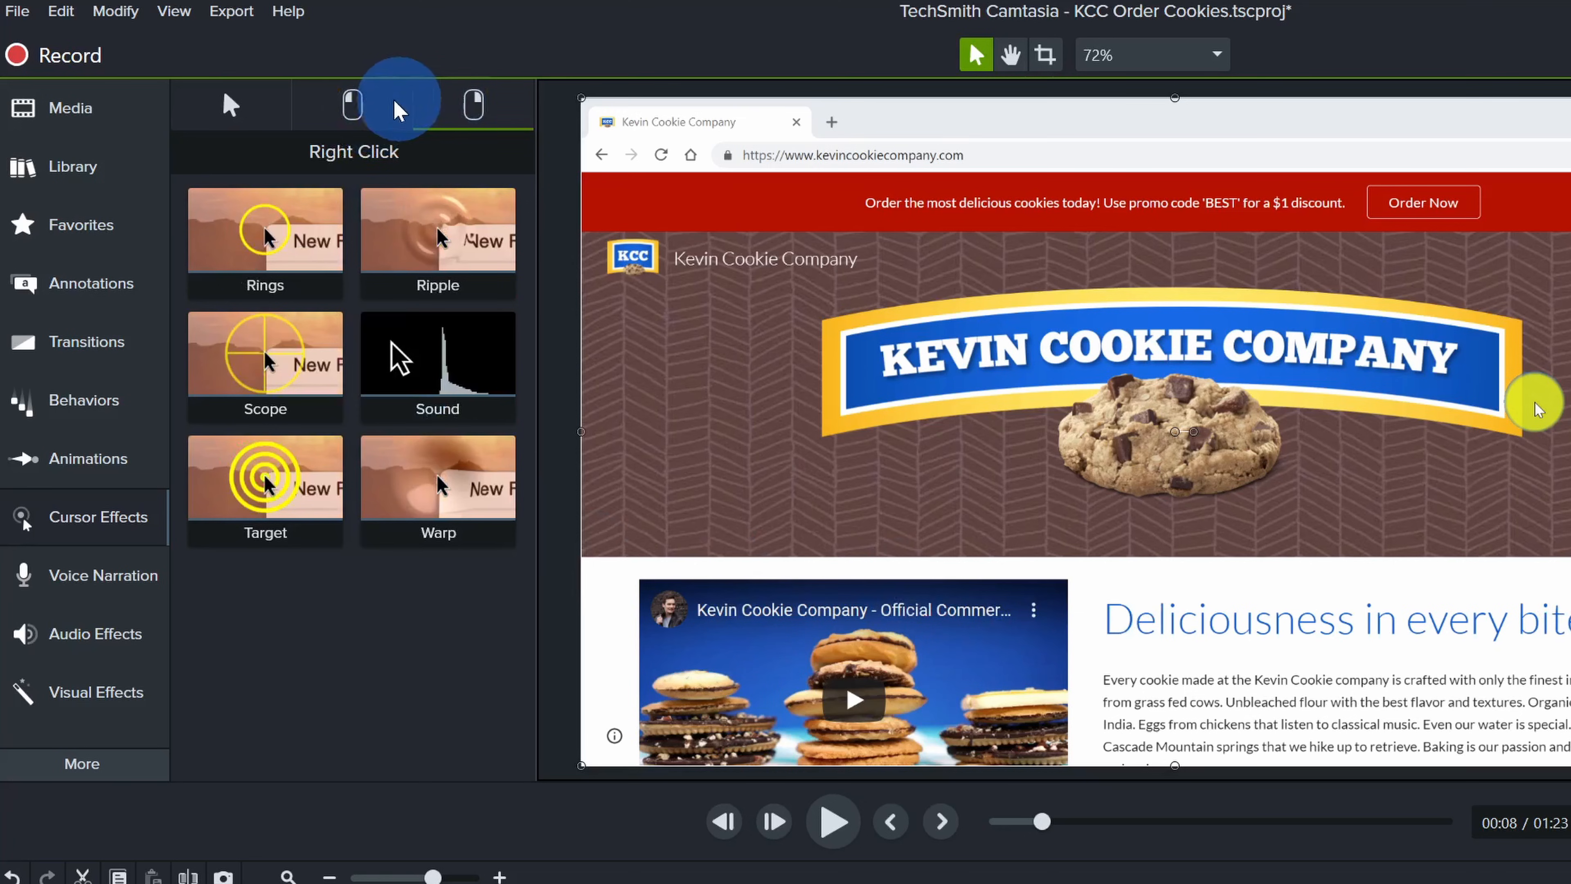
pyautogui.click(378, 112)
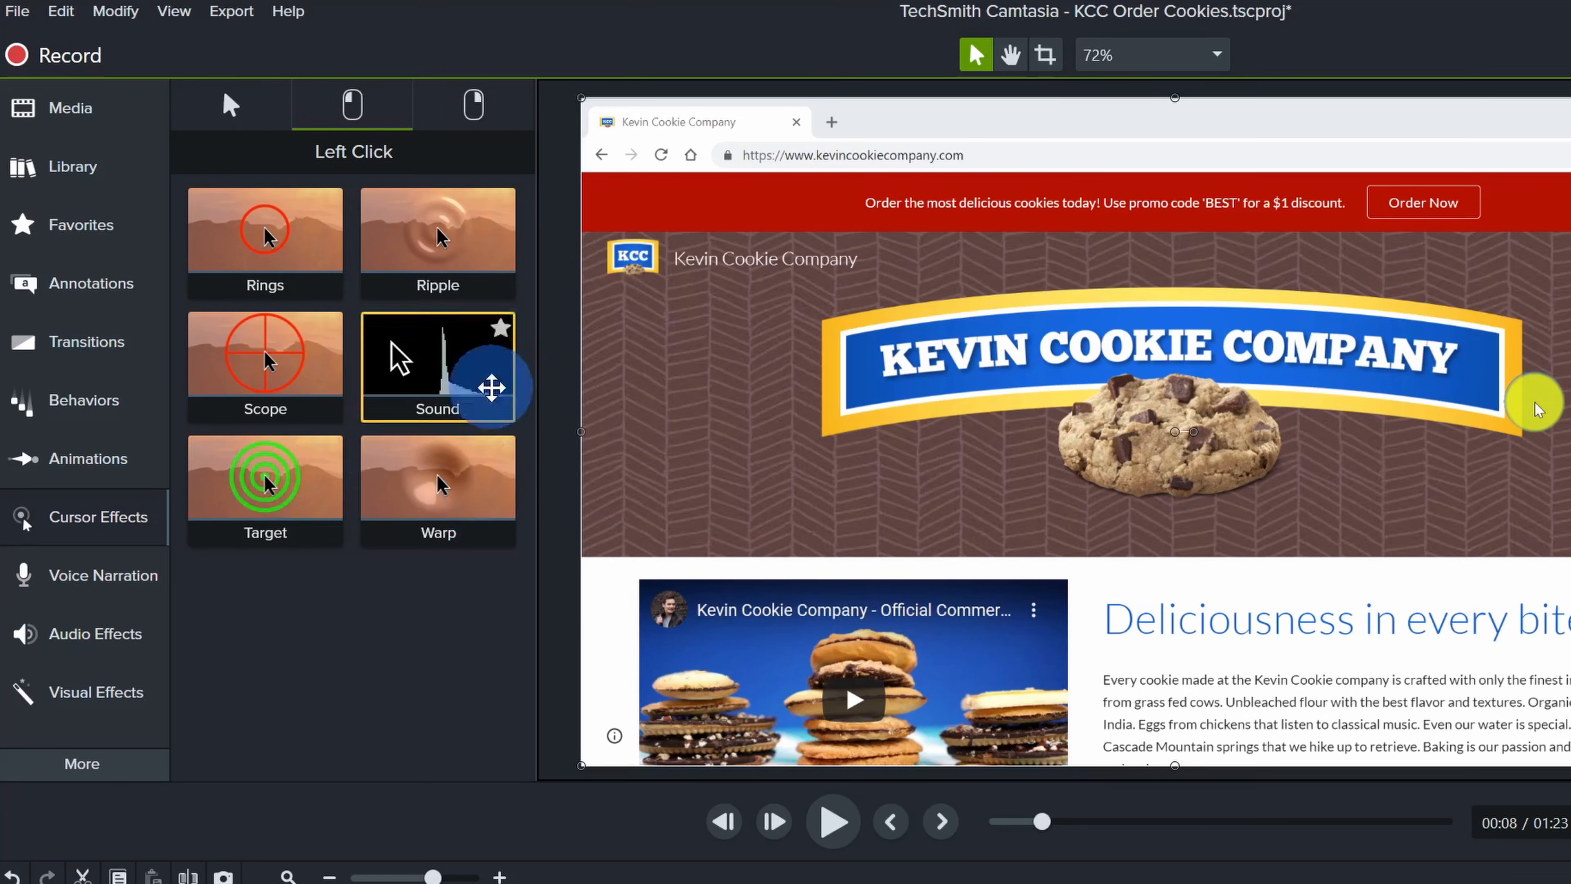
pyautogui.click(469, 357)
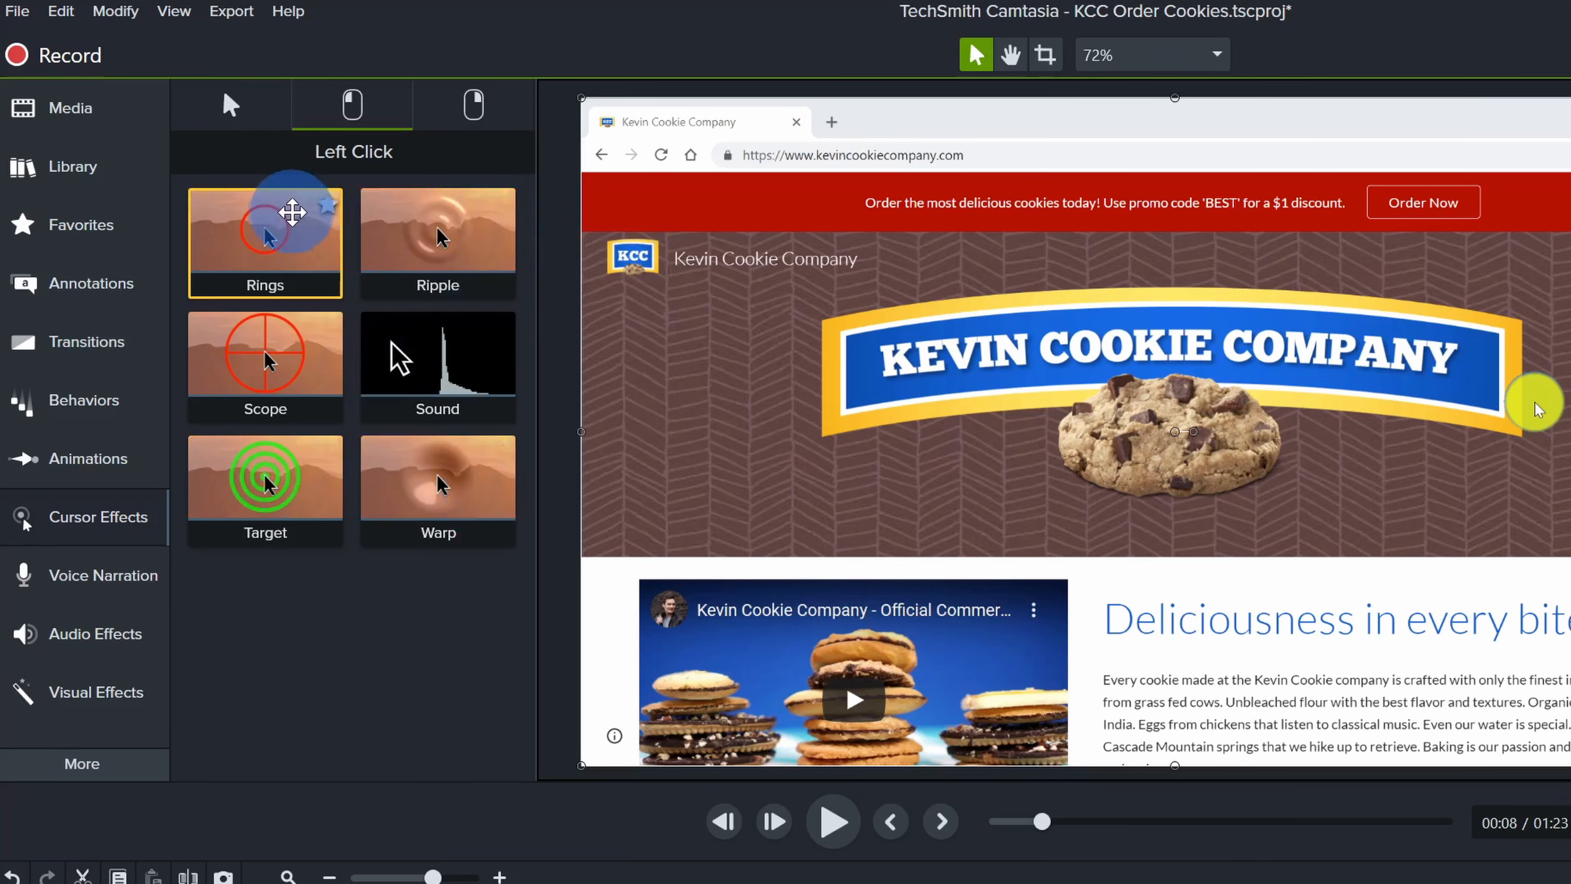
pyautogui.moveTo(271, 232); pyautogui.dragTo(420, 837)
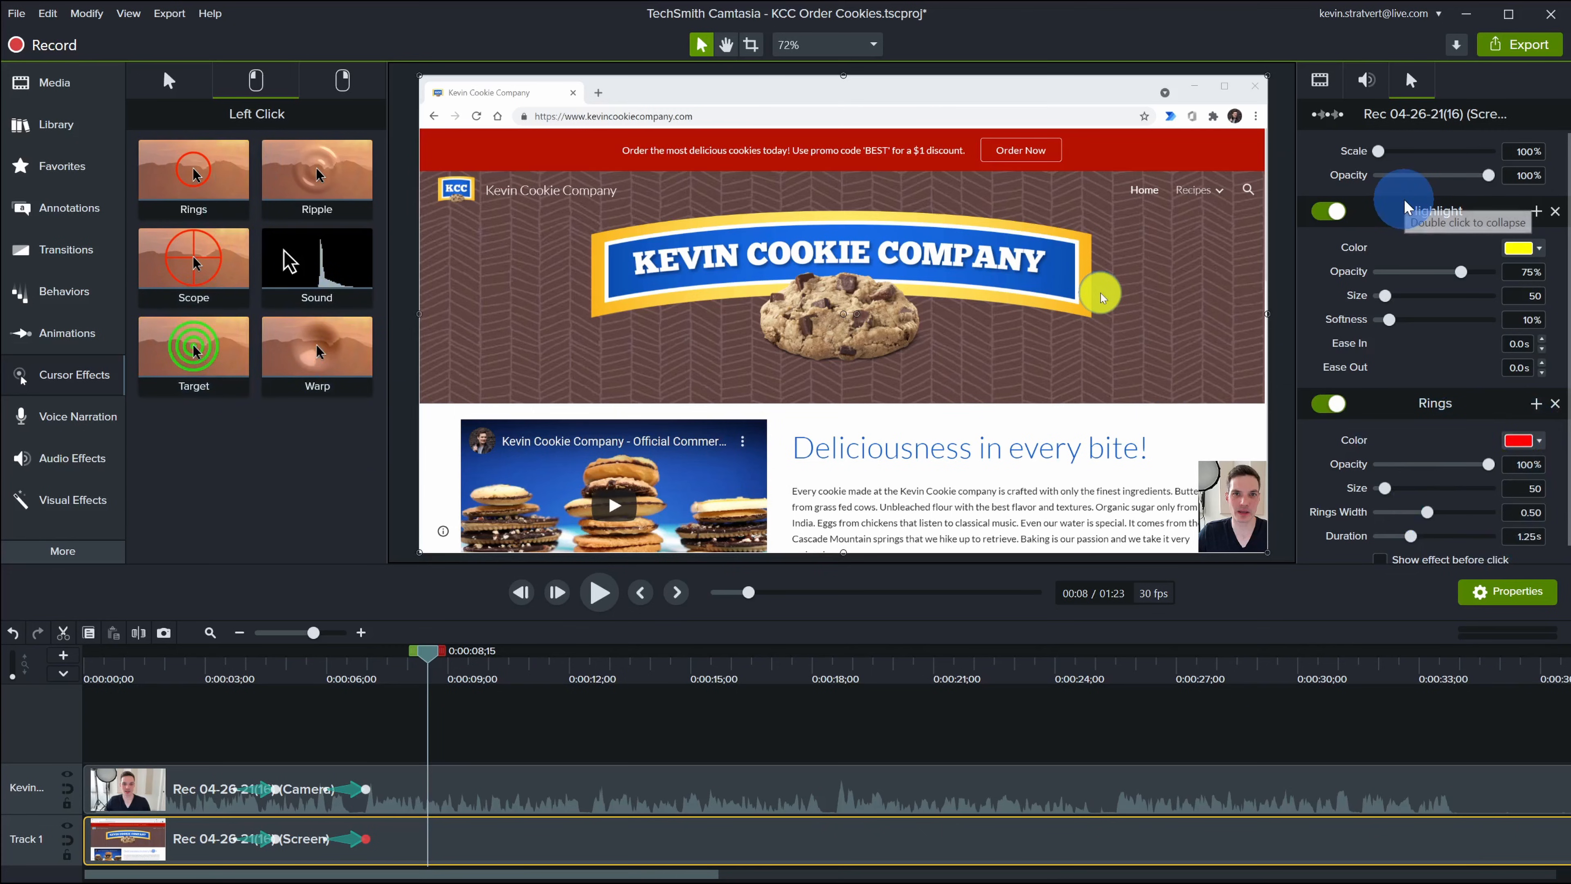
# - Examine the screen recording's Highlight and Rings settings along with its audio and visual properties
pyautogui.scroll(-1, 1434, 412)
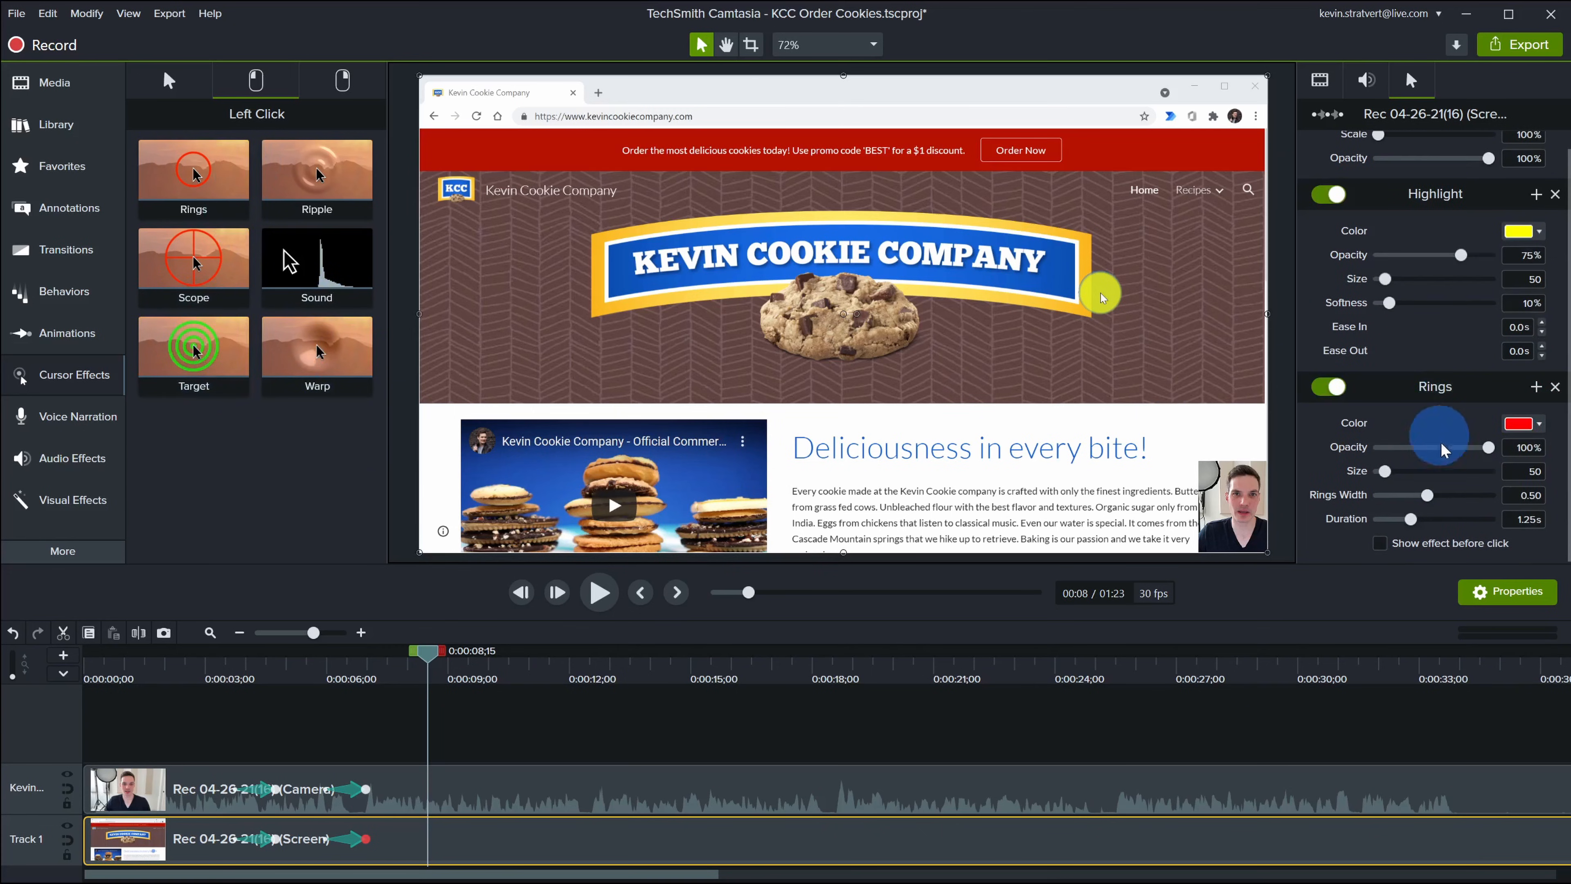
pyautogui.scroll(1, 1443, 470)
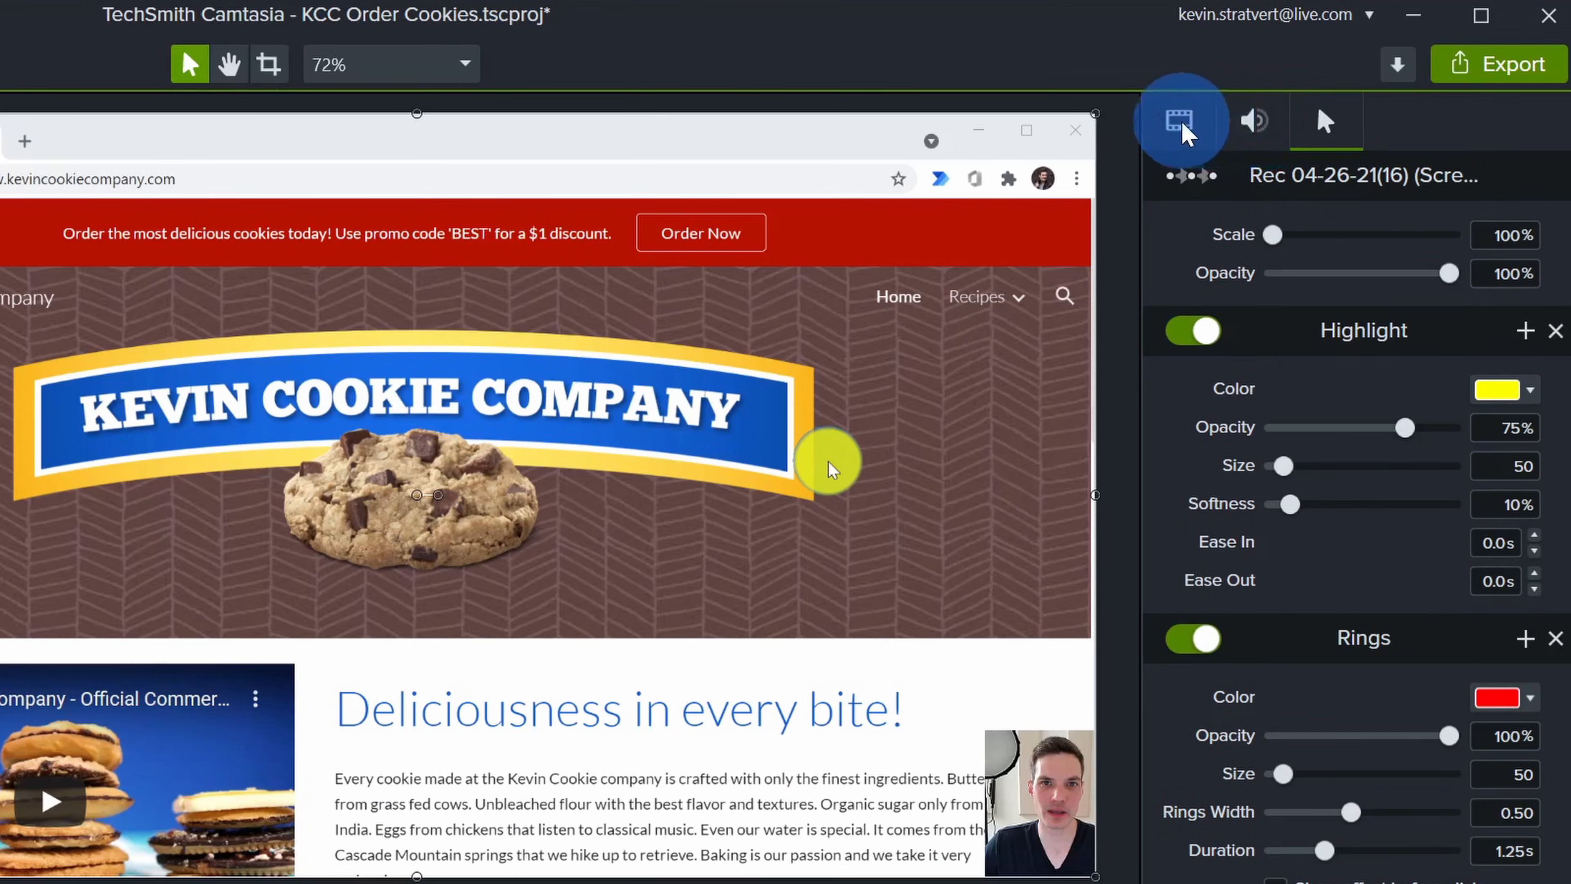
pyautogui.click(1267, 124)
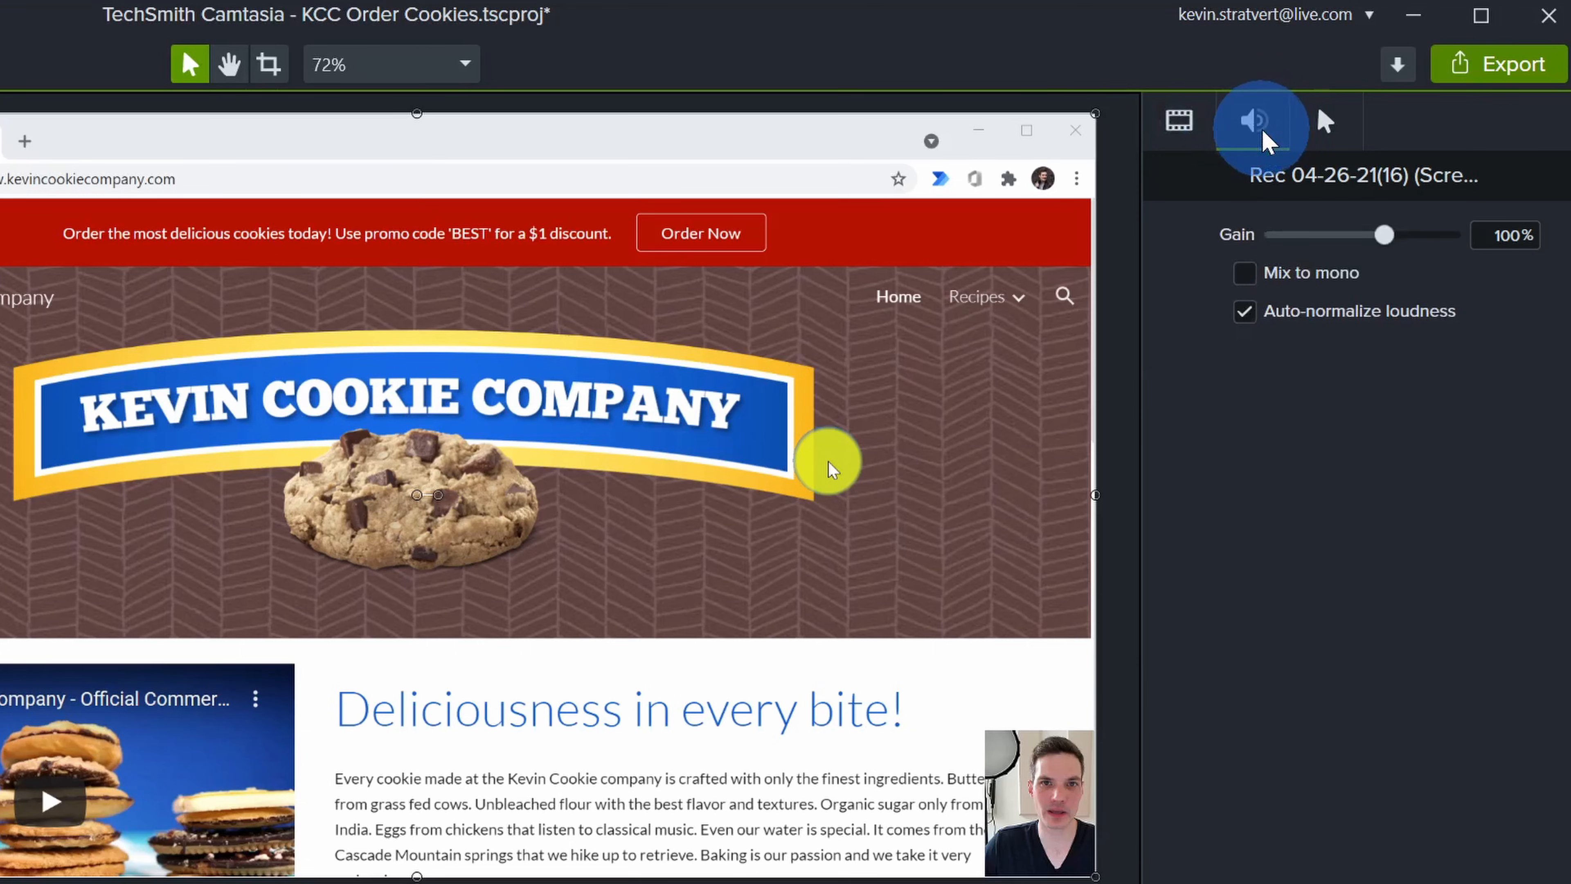
pyautogui.click(1175, 127)
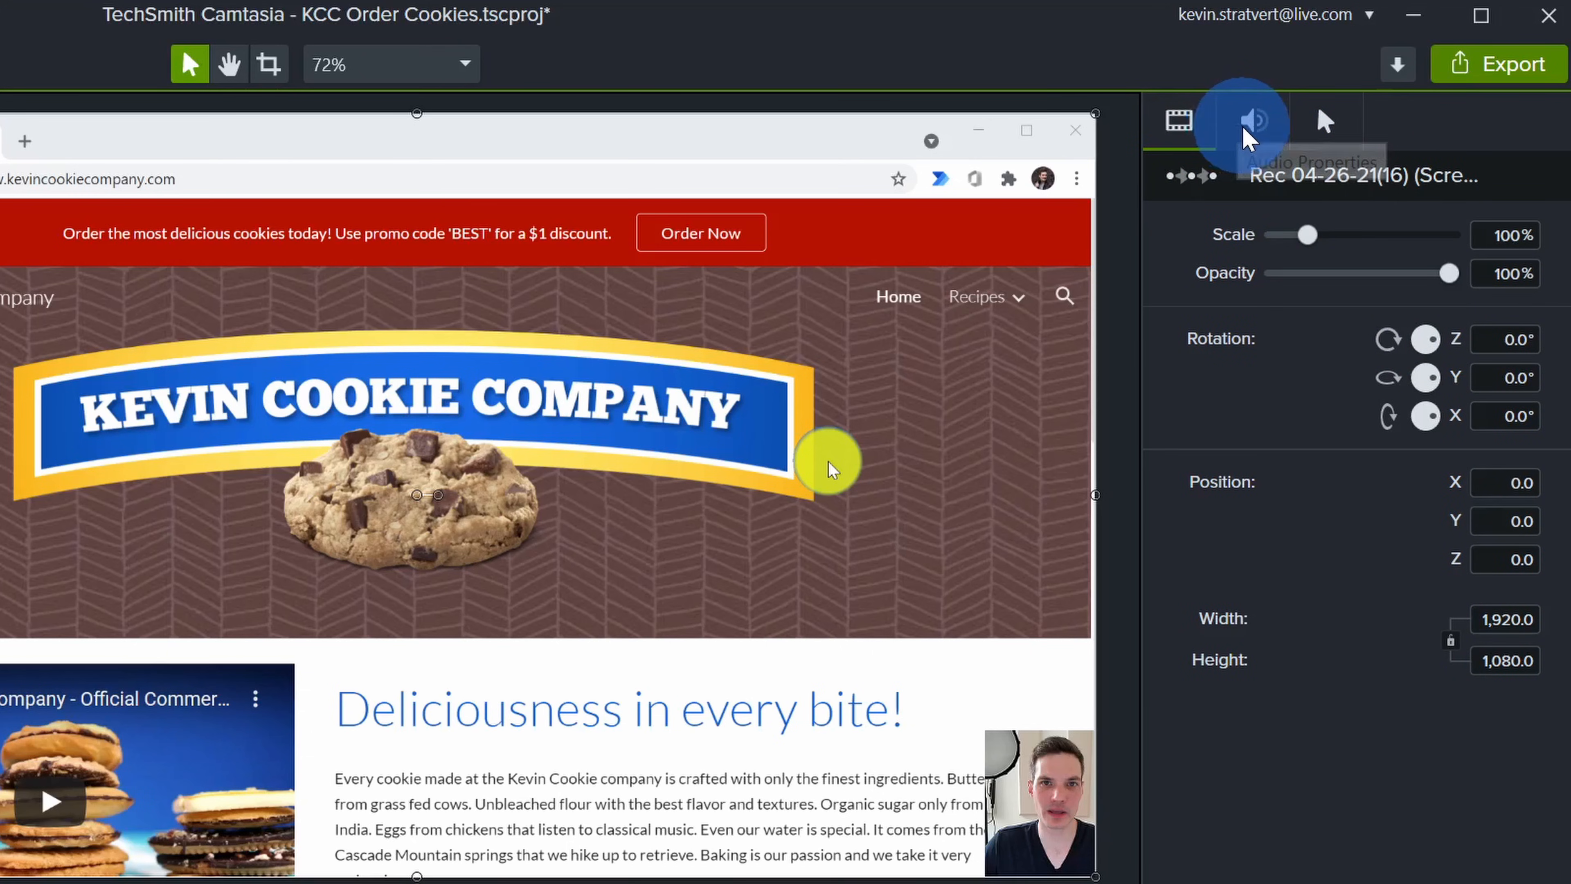
pyautogui.click(1320, 128)
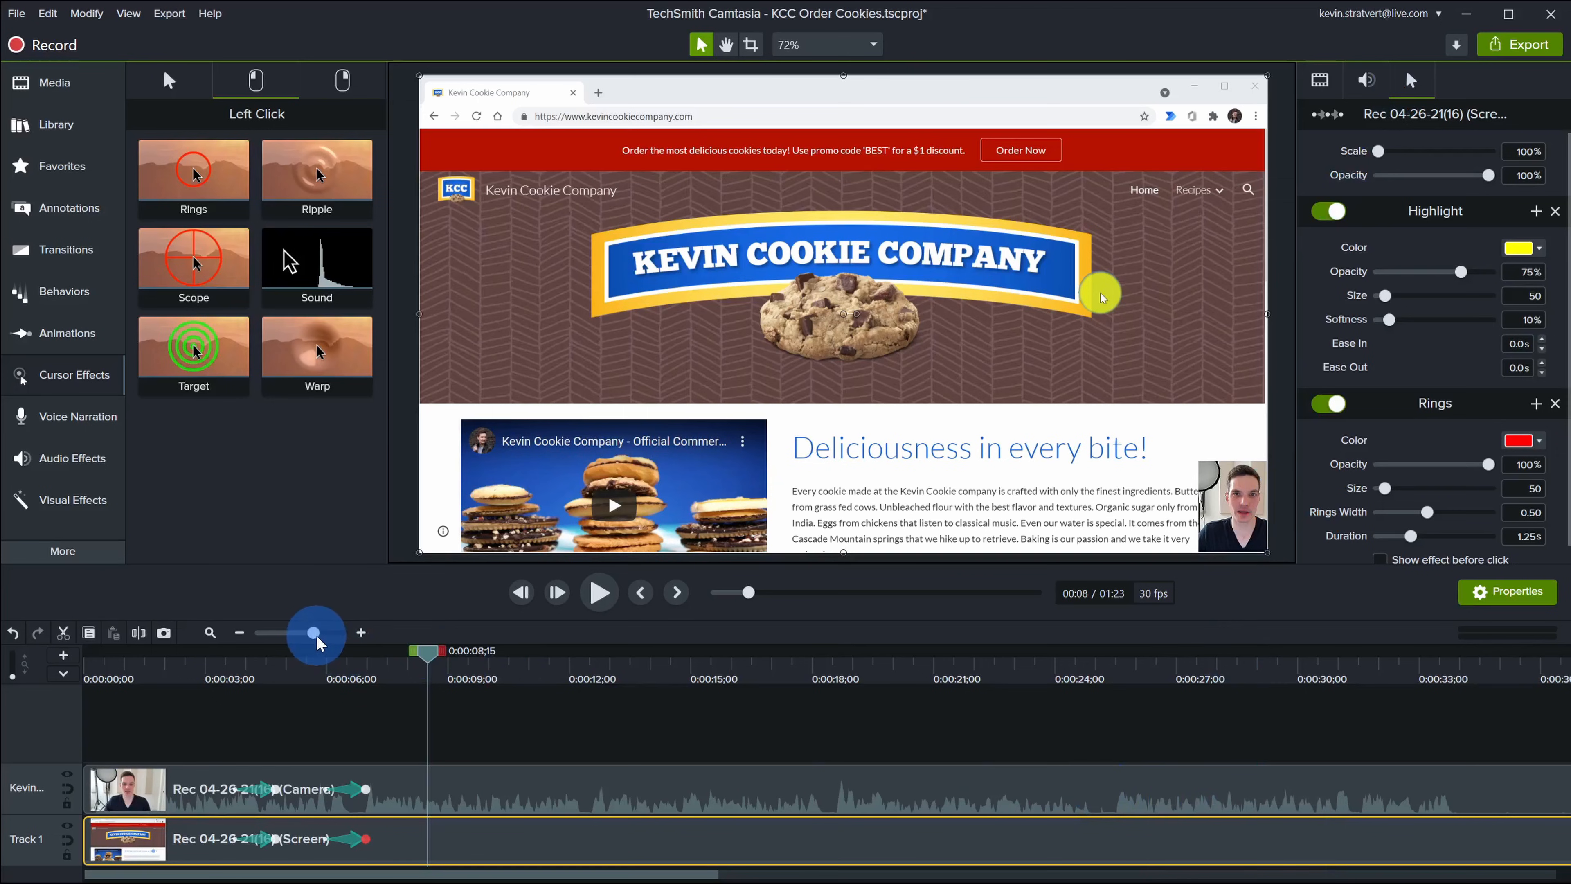
# - Expand the screen clip's effects, inspect Highlight and Rings, play the click rings from 0:00:15;18 to 0:00:17;00, and collapse the effects
pyautogui.moveTo(313, 632); pyautogui.dragTo(304, 632)
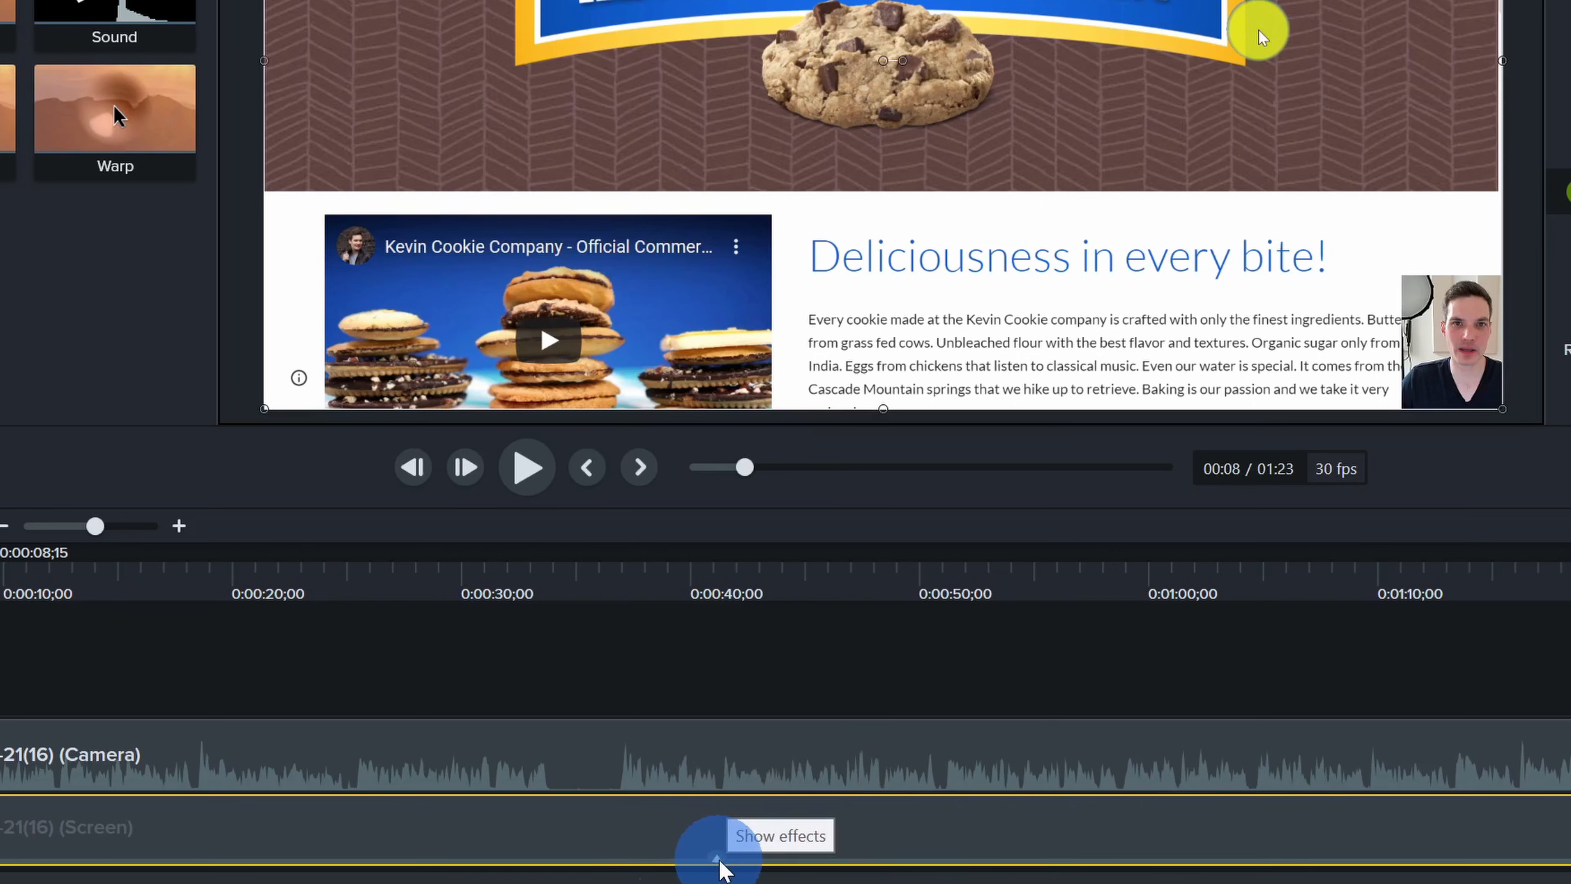
pyautogui.click(717, 858)
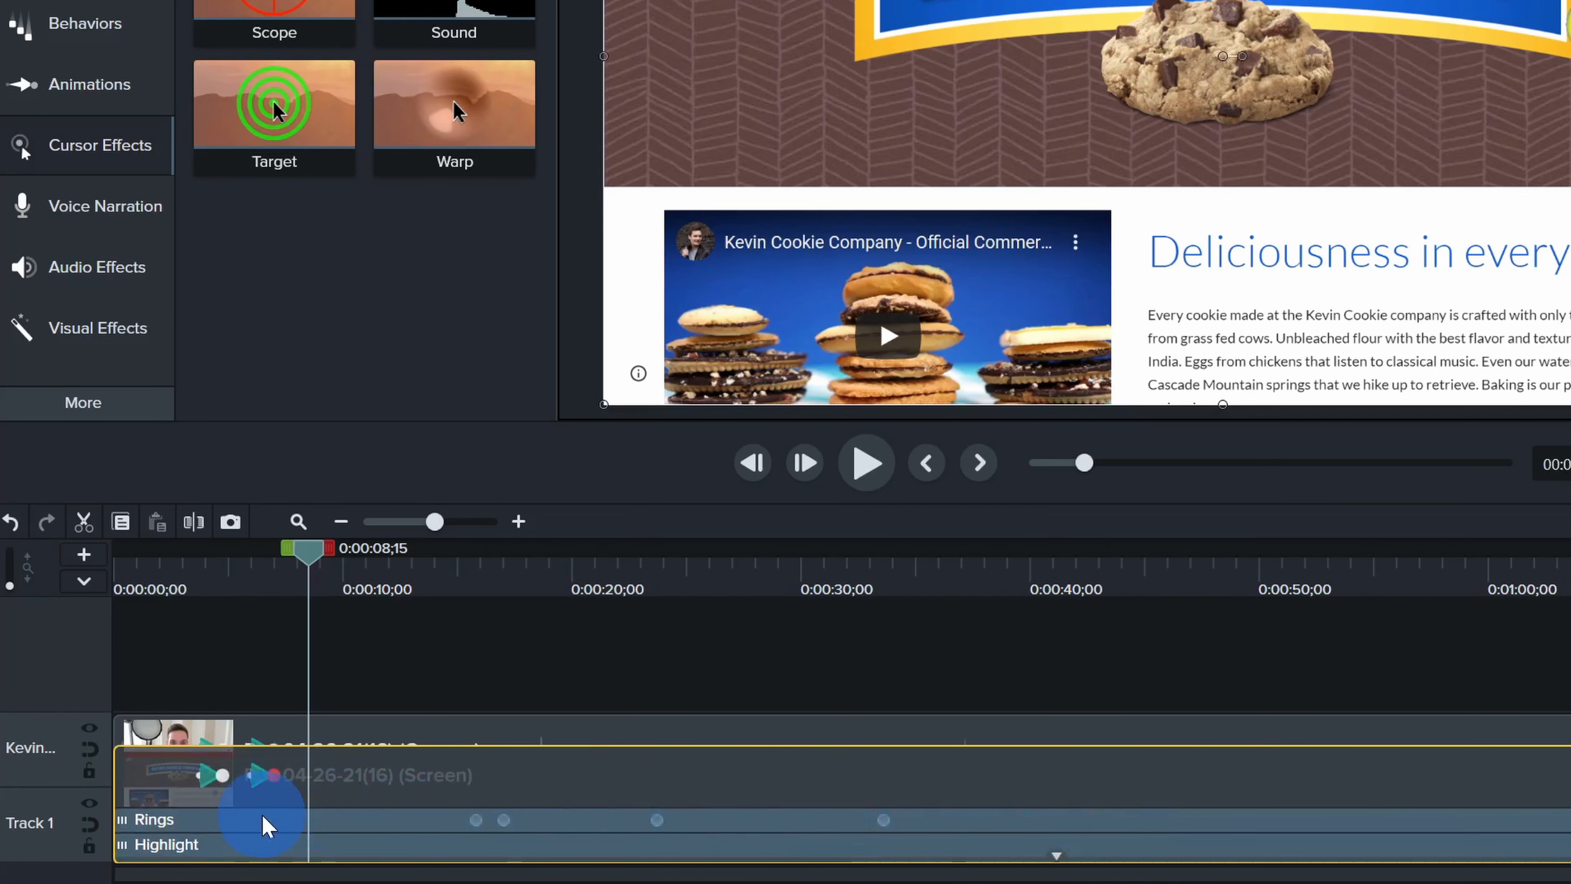
pyautogui.click(217, 856)
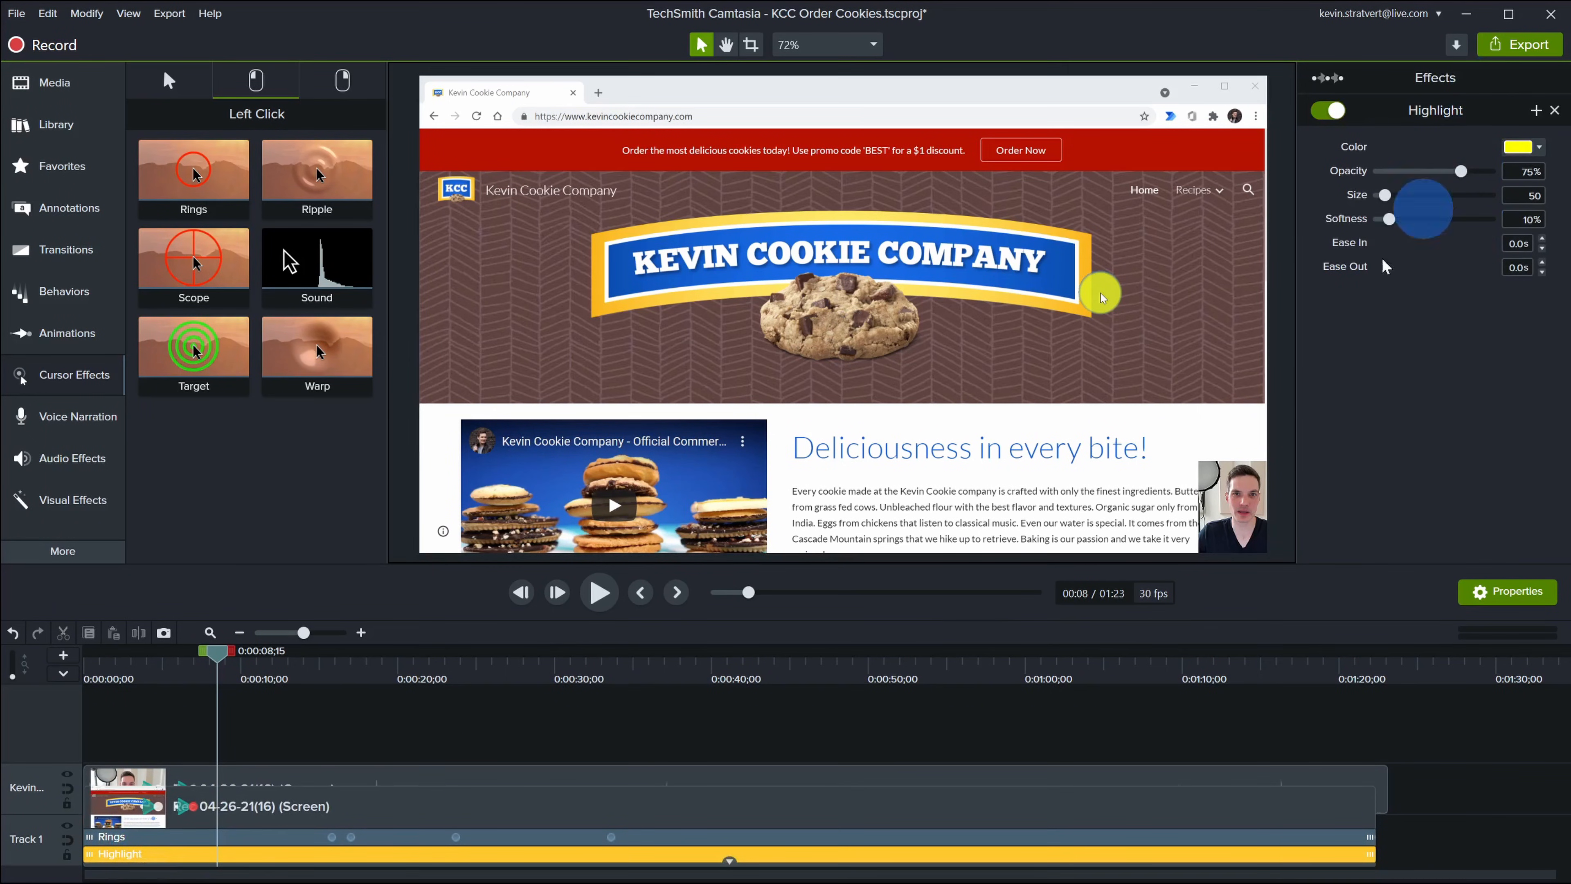
pyautogui.click(243, 838)
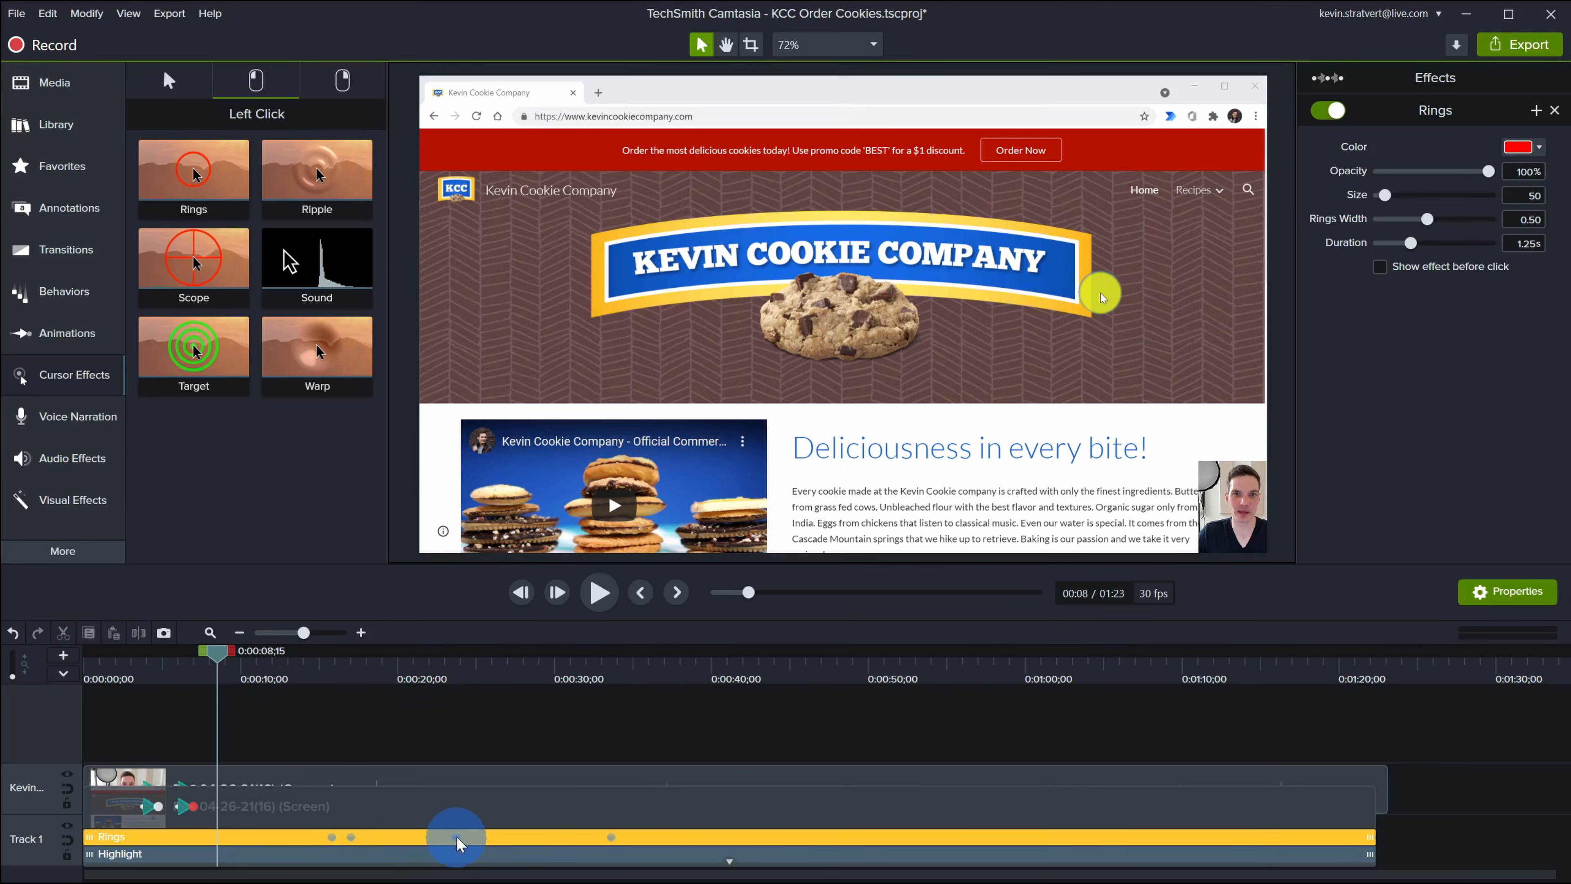
pyautogui.click(330, 668)
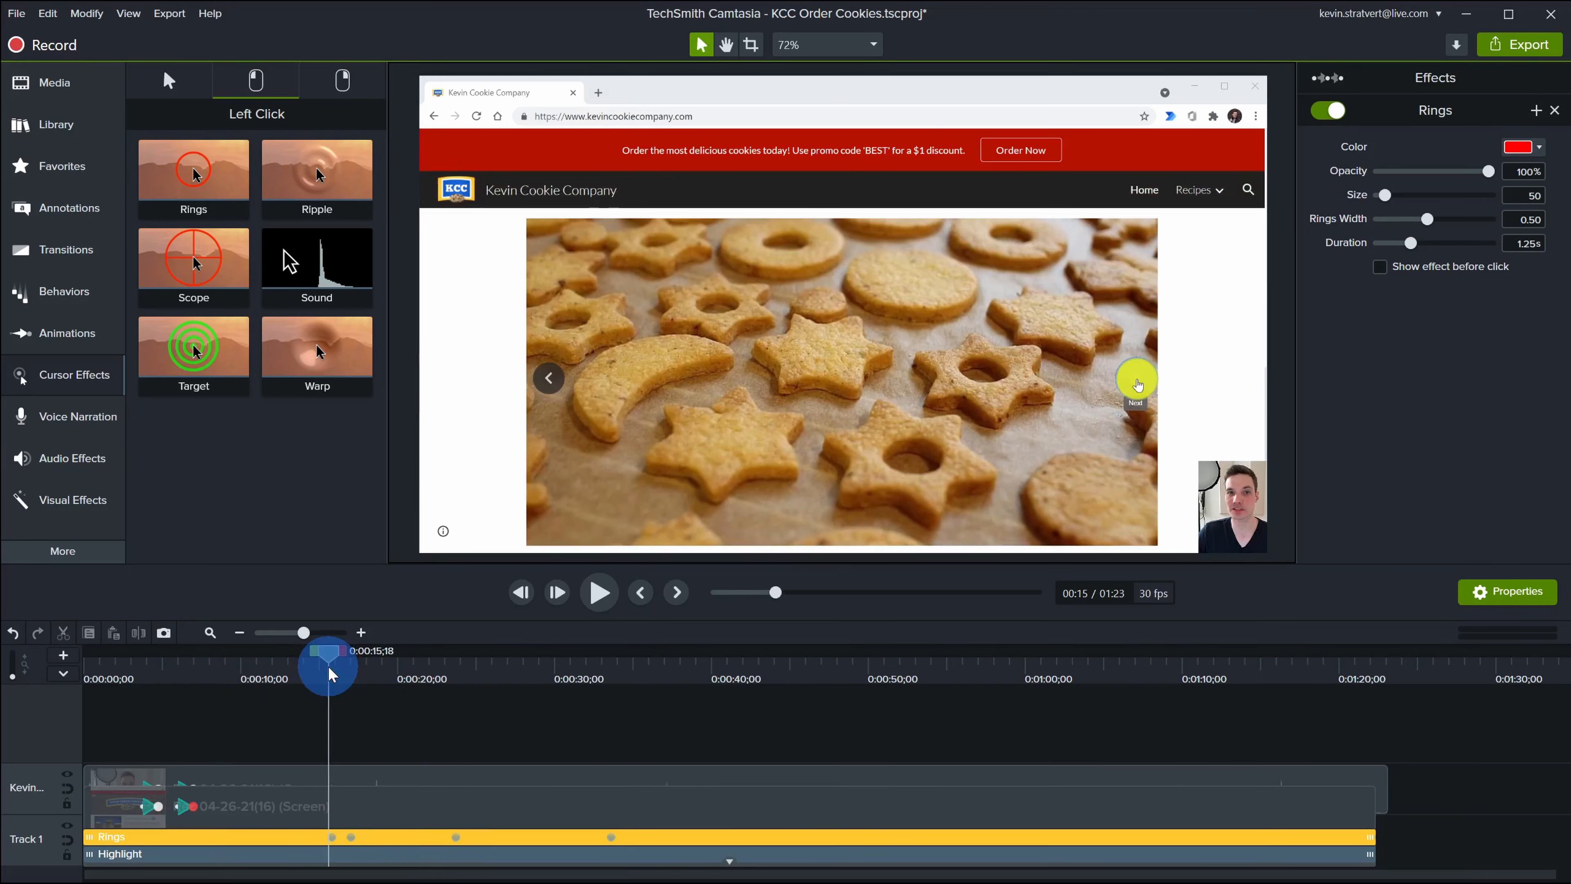
pyautogui.press('space')
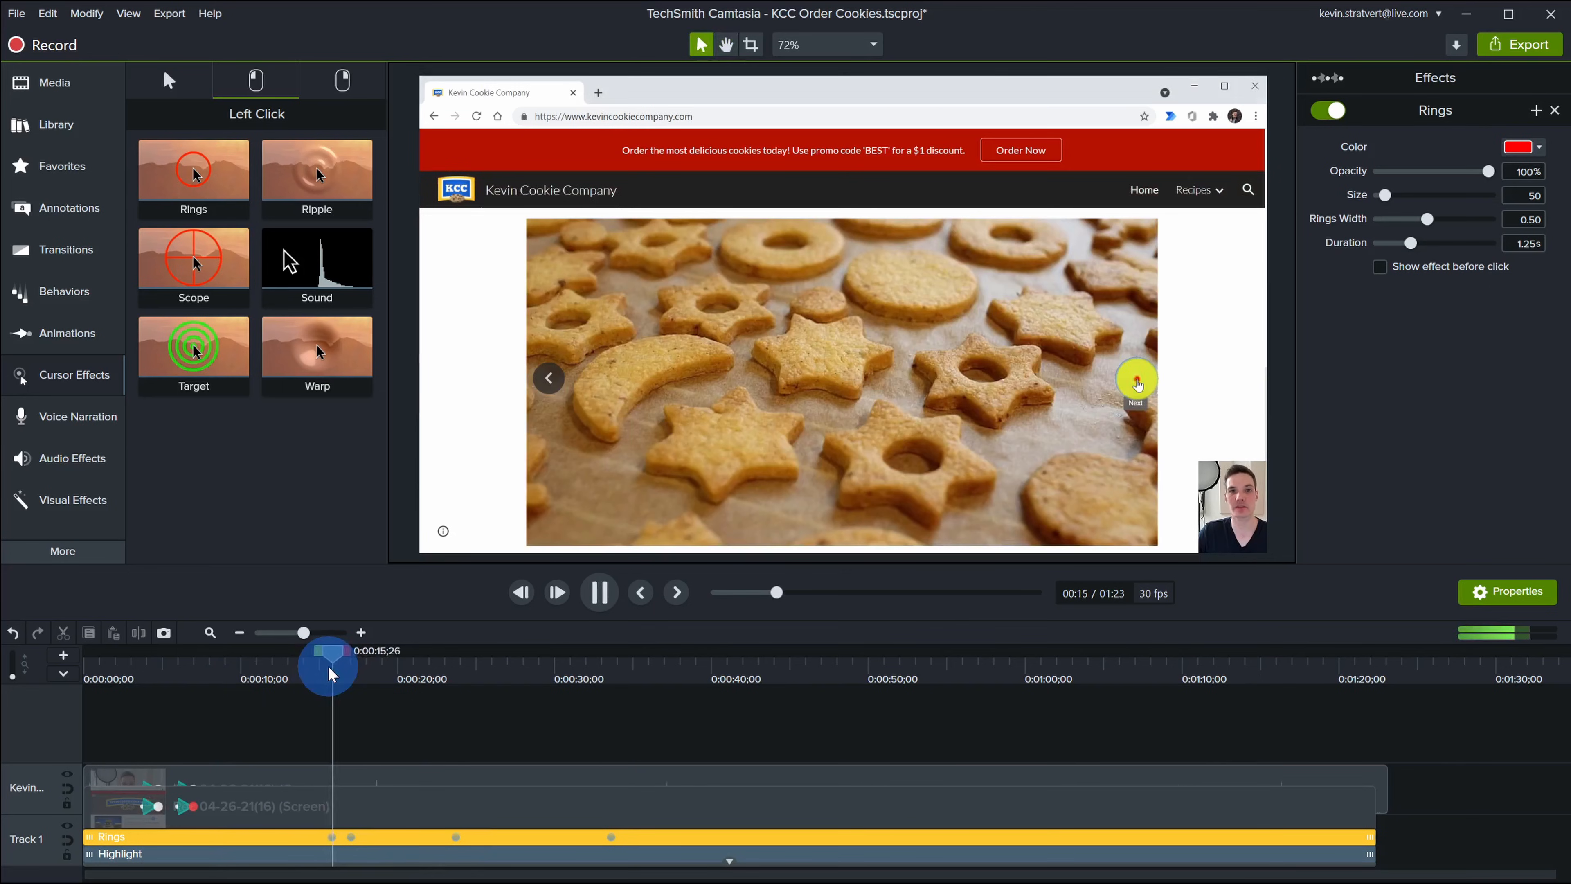
pyautogui.press('space')
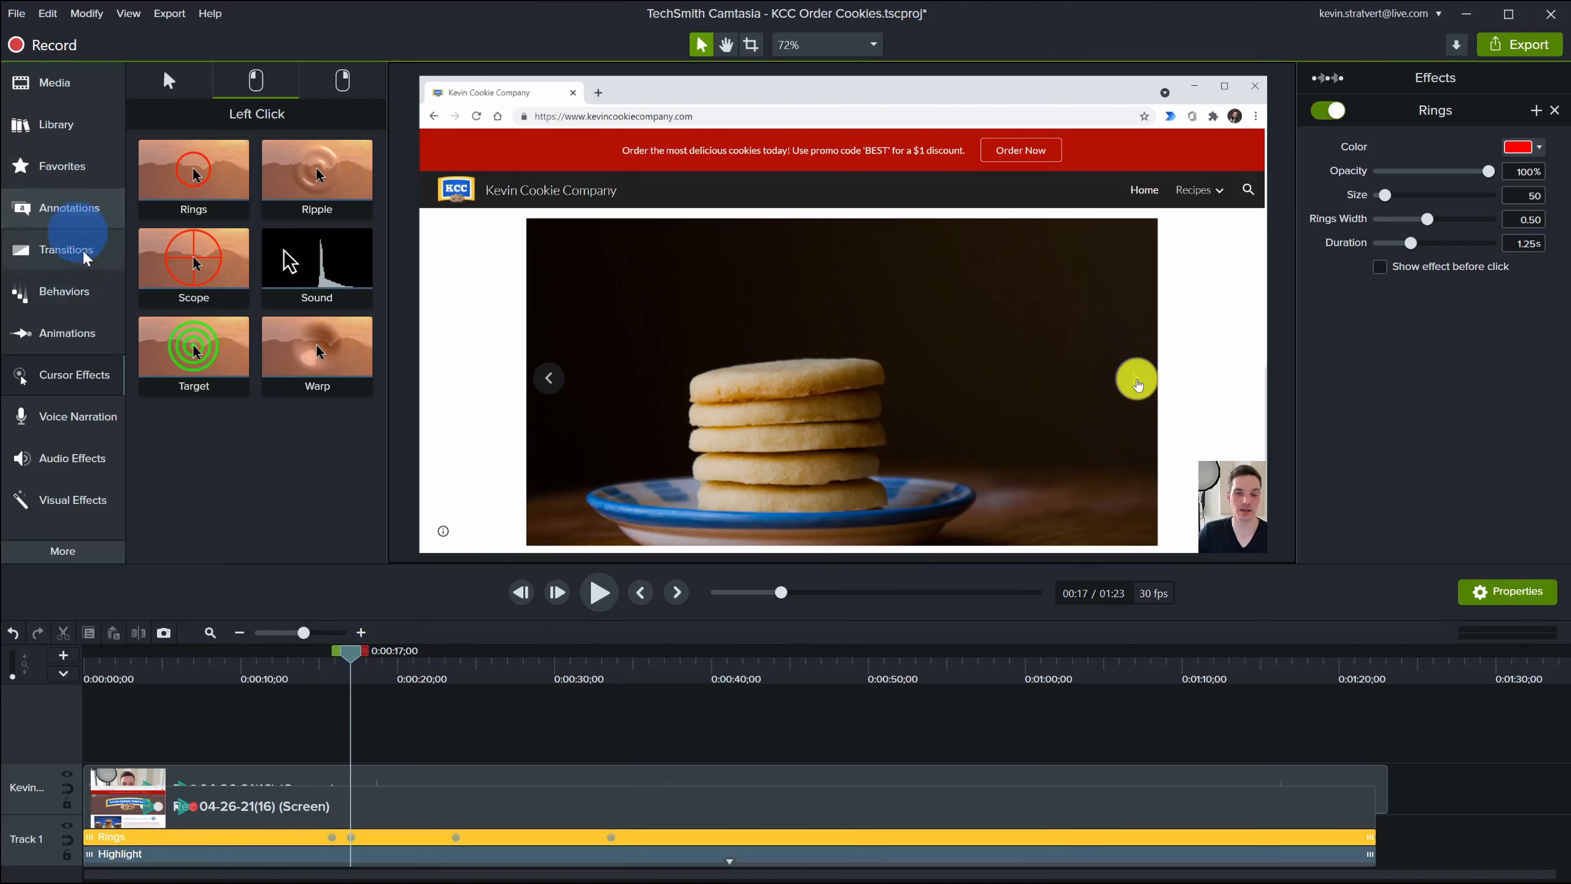
pyautogui.click(730, 865)
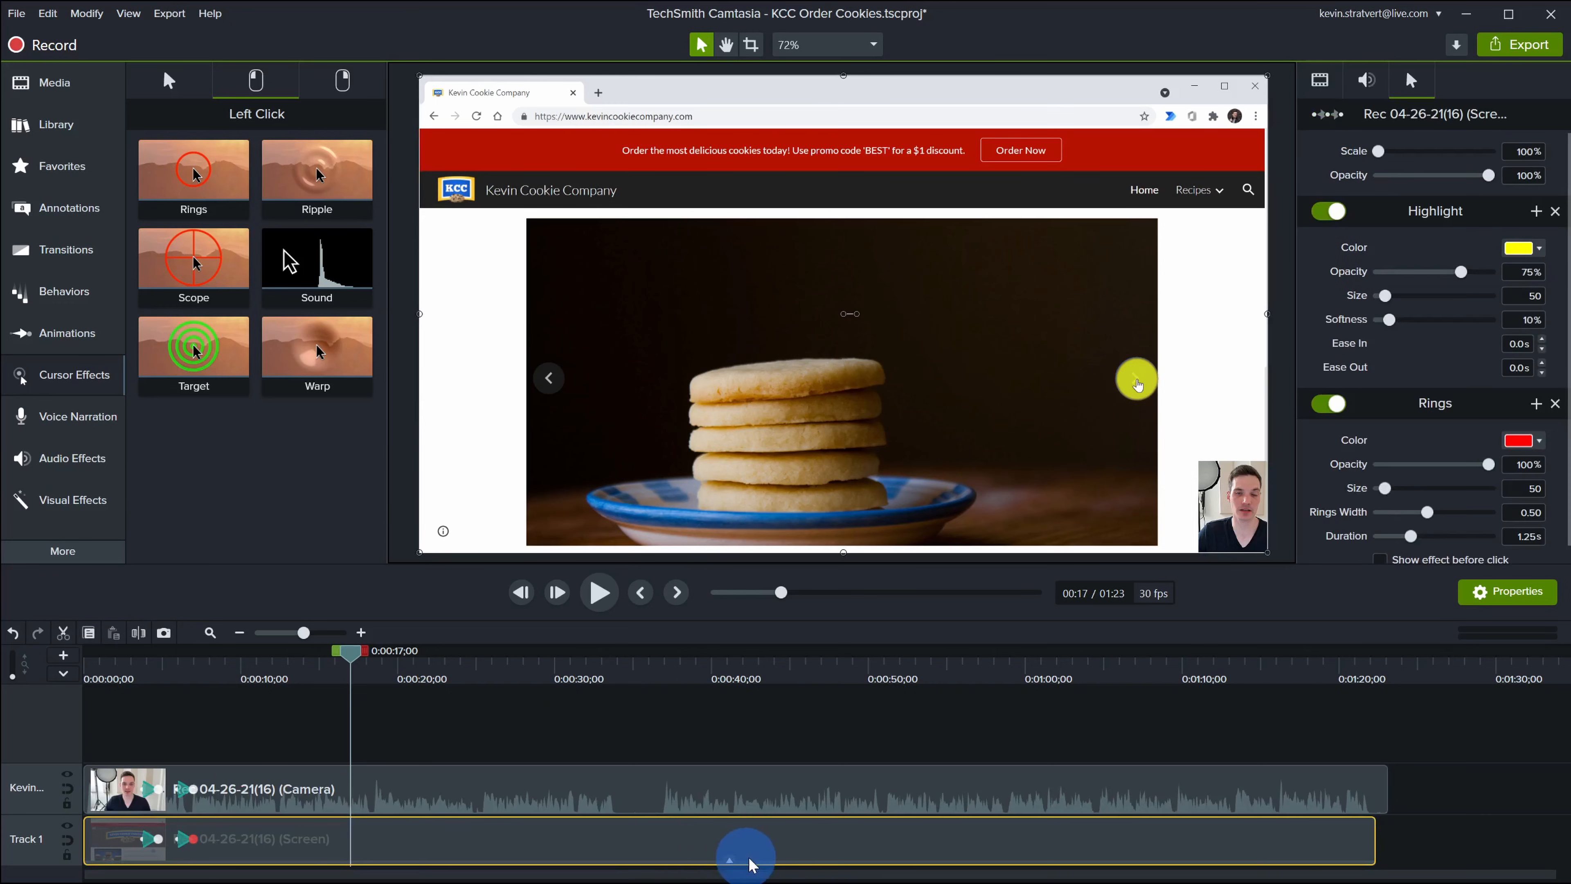
# - Place the playhead at 0:00:29;10 and look through the annotation categories, from arrows and shapes to sketch motion and keystroke callouts
pyautogui.moveTo(348, 661); pyautogui.dragTo(597, 652)
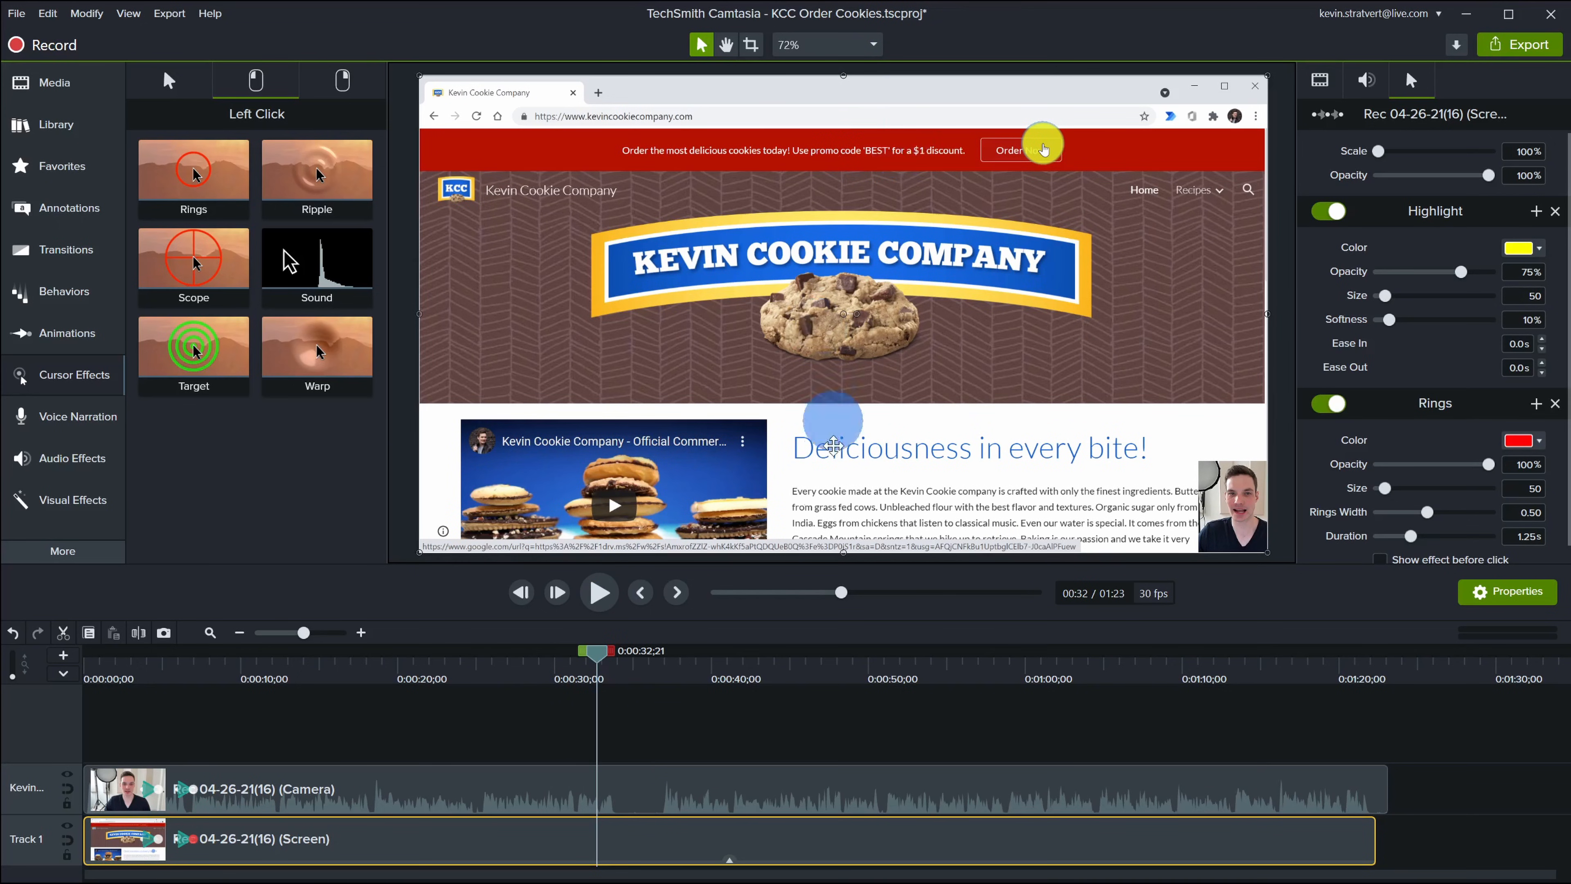
pyautogui.moveTo(600, 659); pyautogui.dragTo(546, 648)
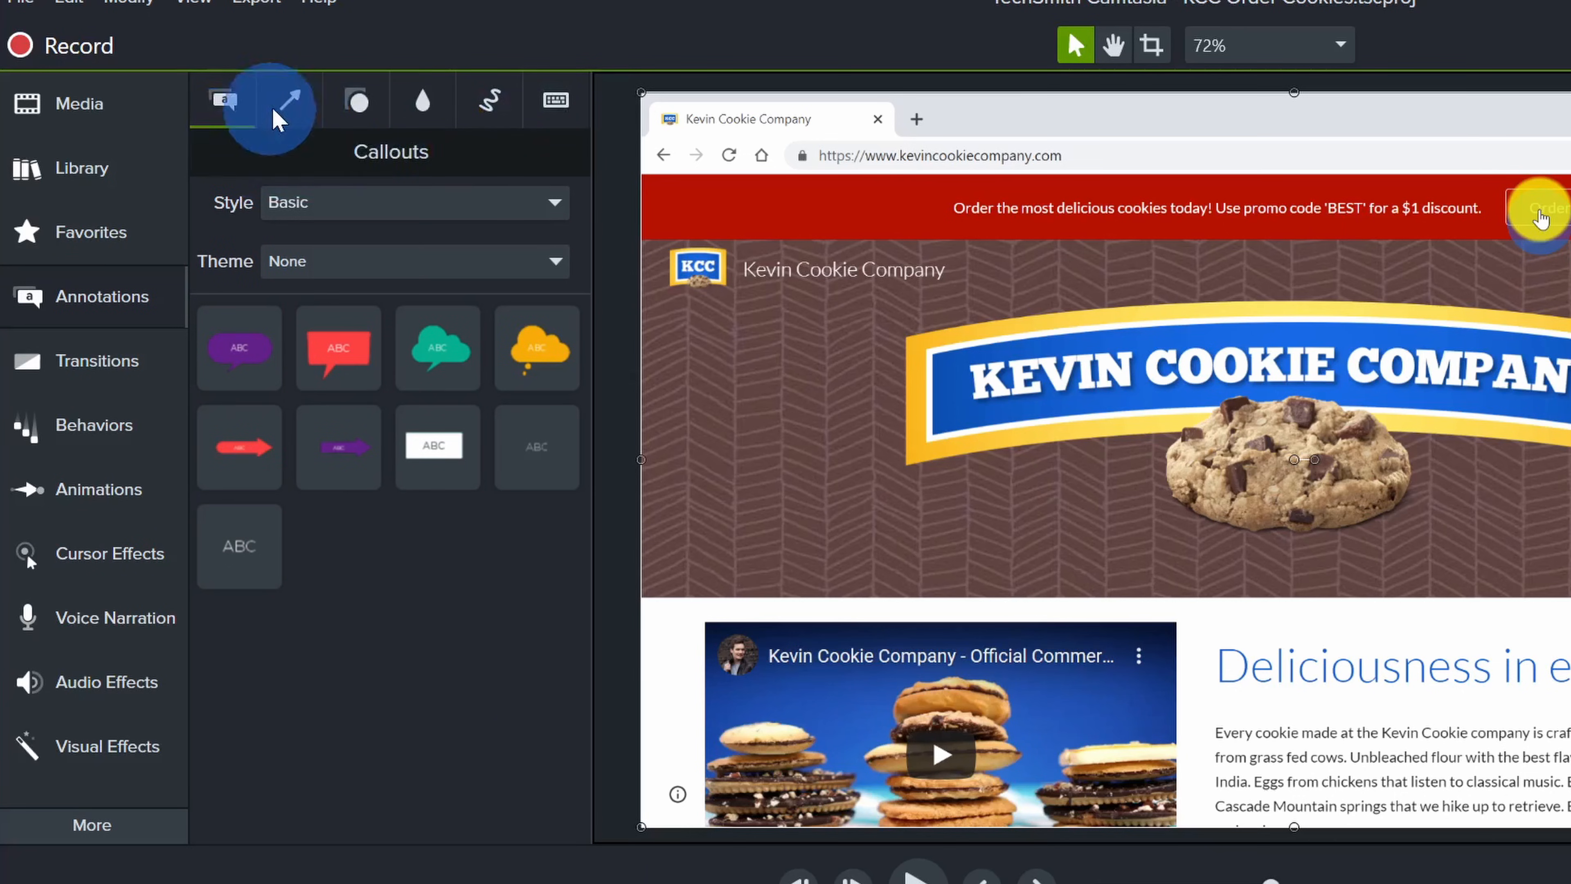
pyautogui.click(287, 109)
pyautogui.click(357, 102)
pyautogui.click(422, 103)
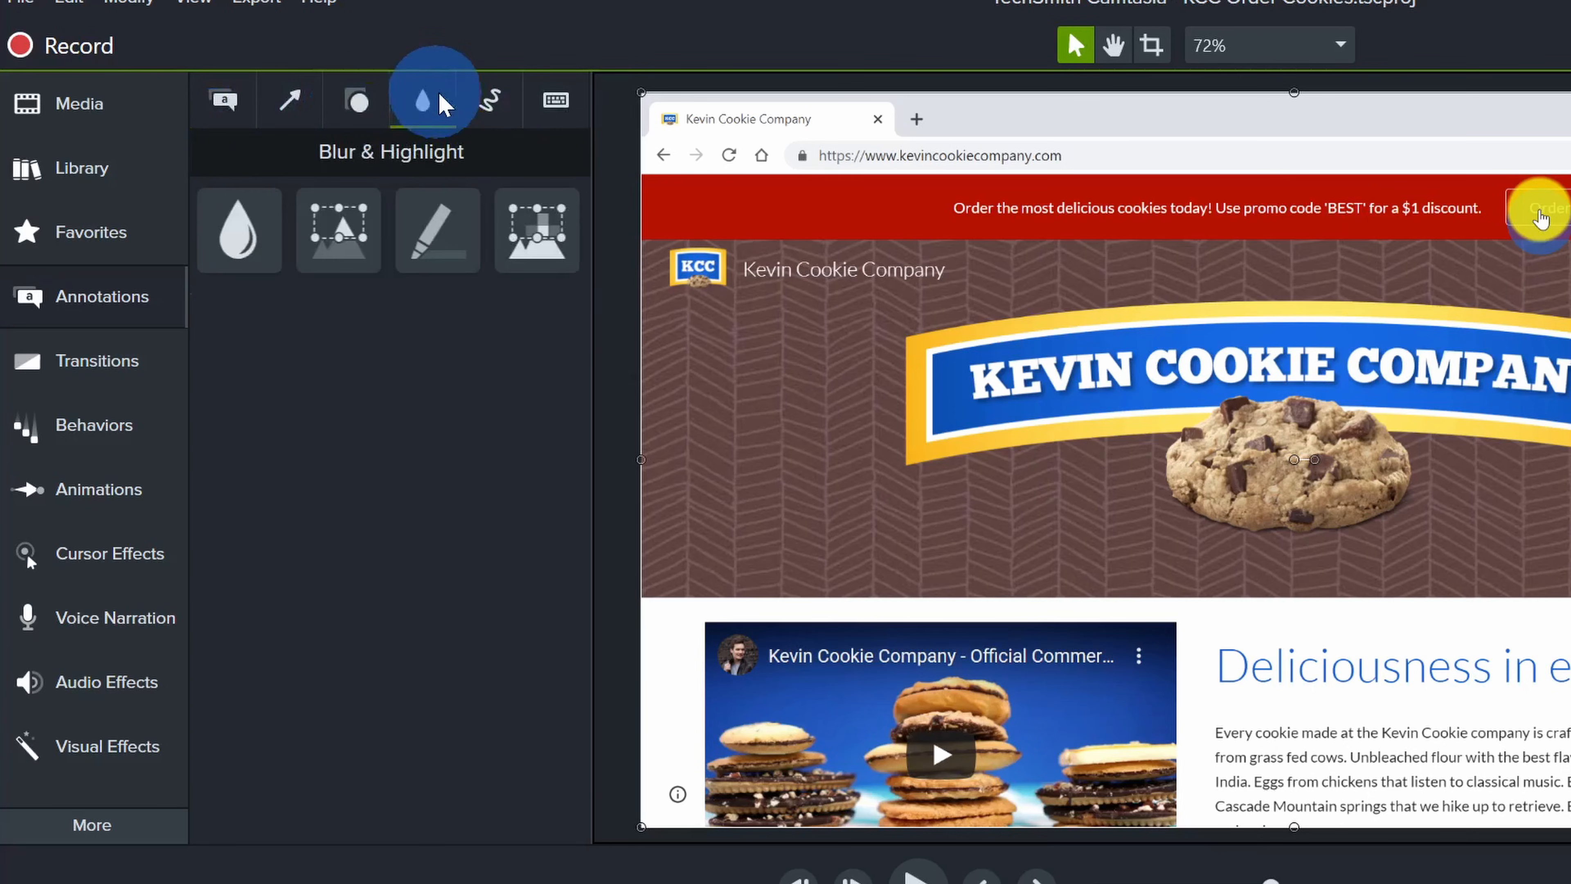
pyautogui.click(492, 103)
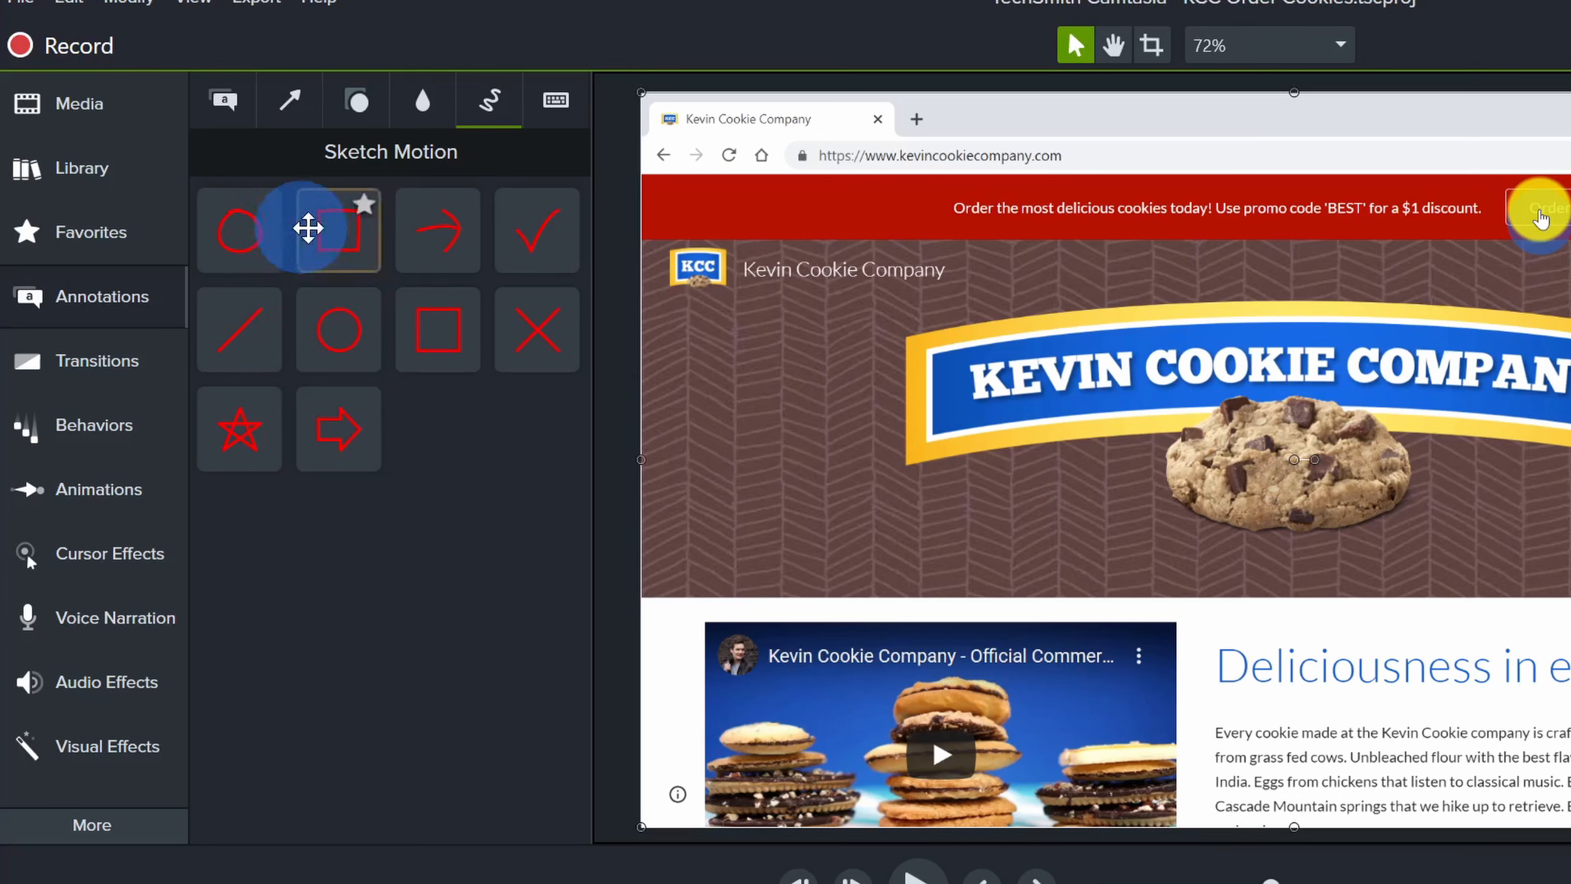
pyautogui.click(556, 100)
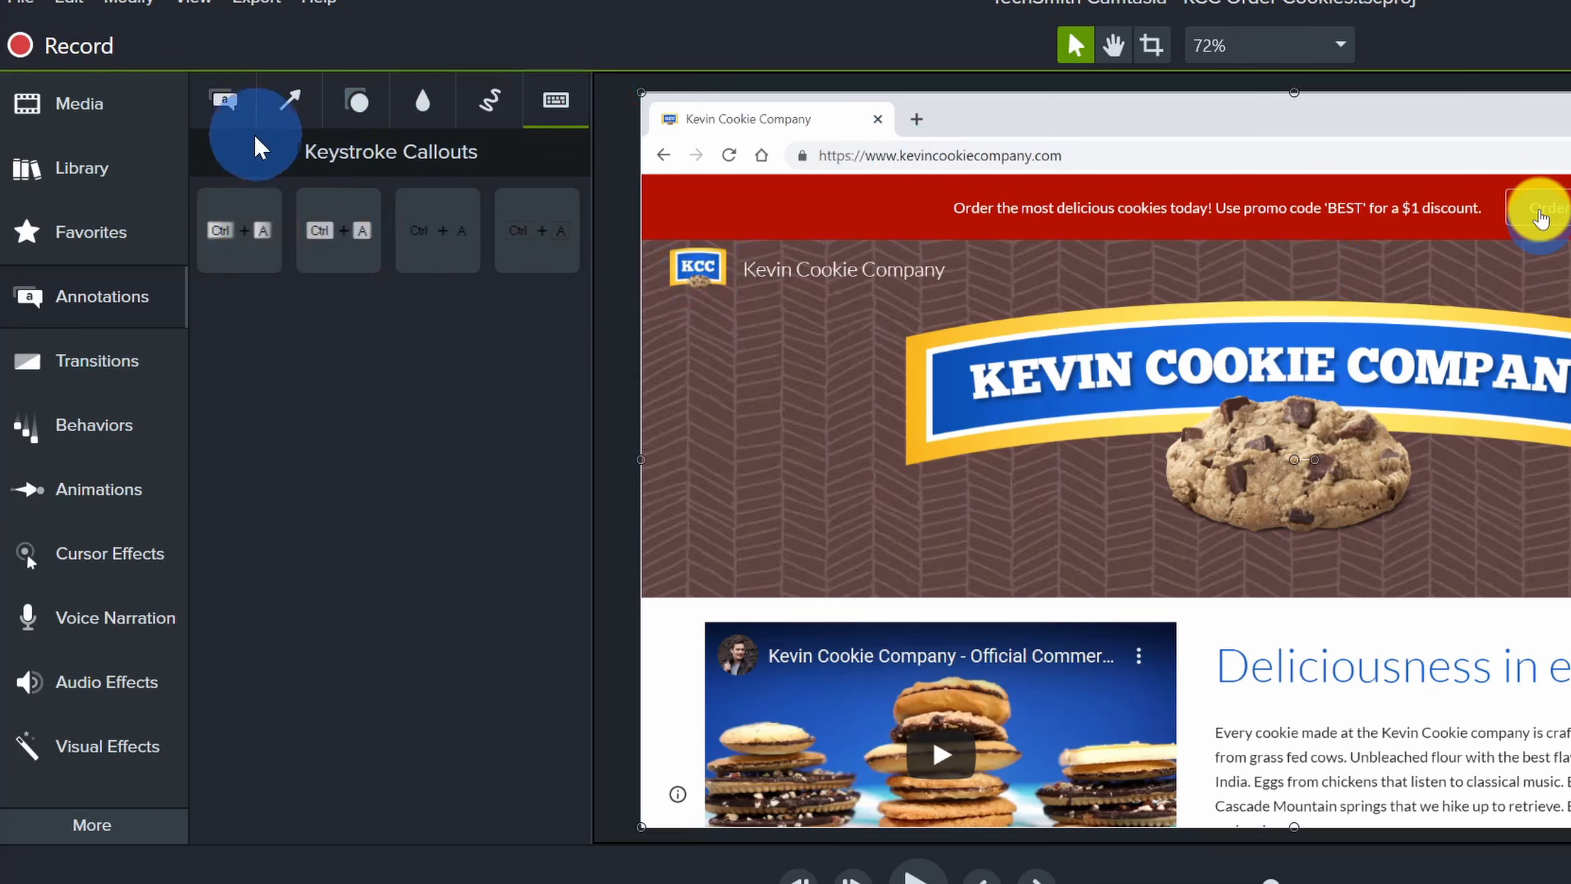
# - Add the green thought bubble callout to the video and place it over the end of the Kevin Cookie Company banner
pyautogui.click(241, 111)
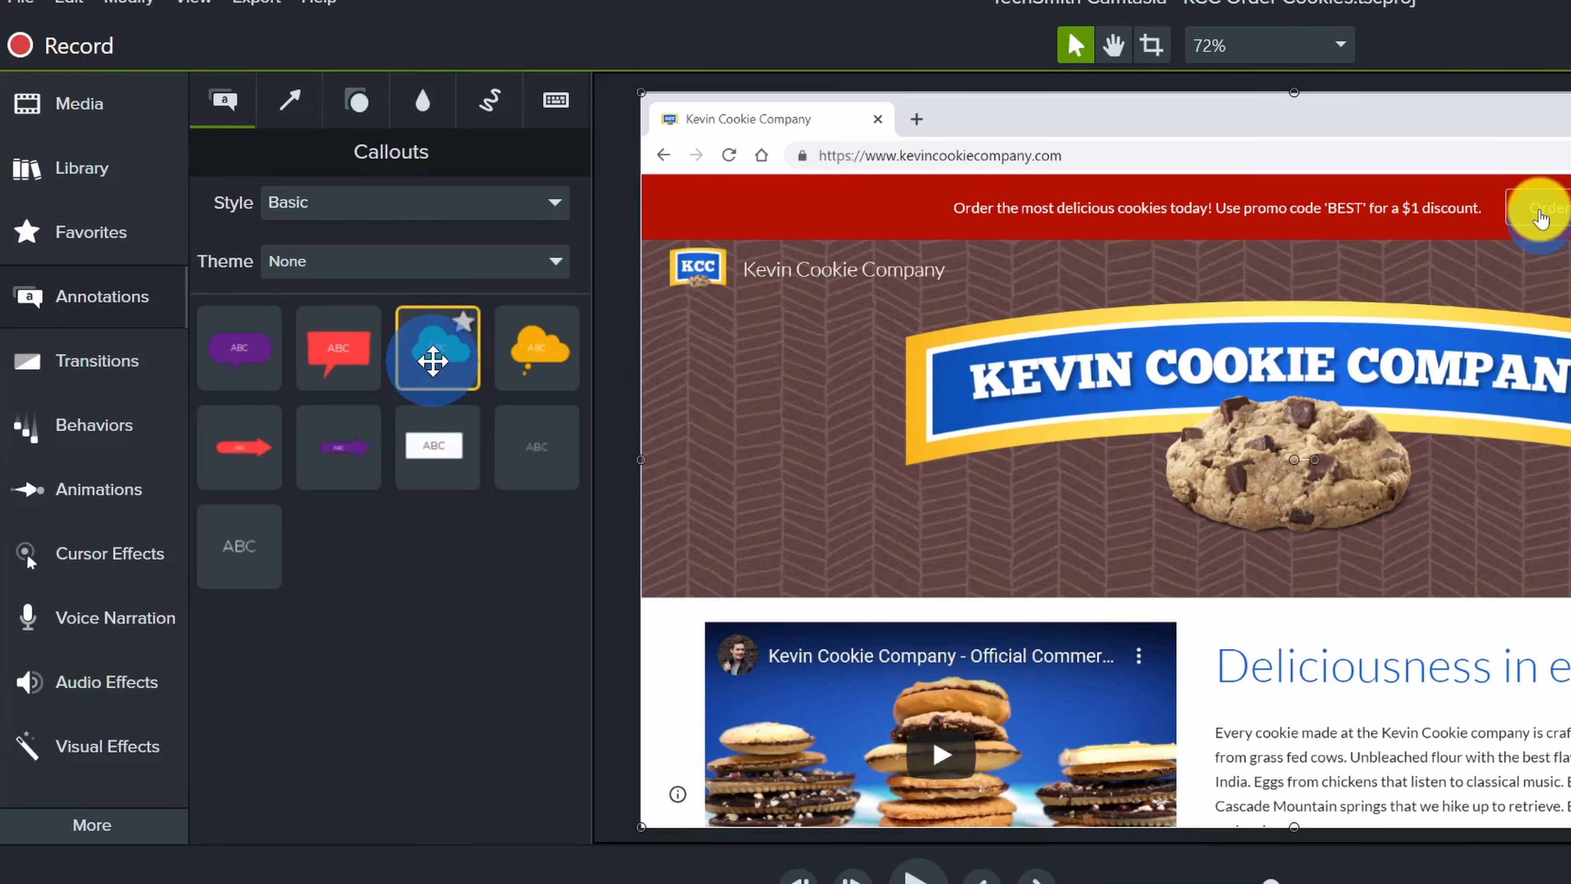
pyautogui.moveTo(433, 361); pyautogui.dragTo(1285, 364)
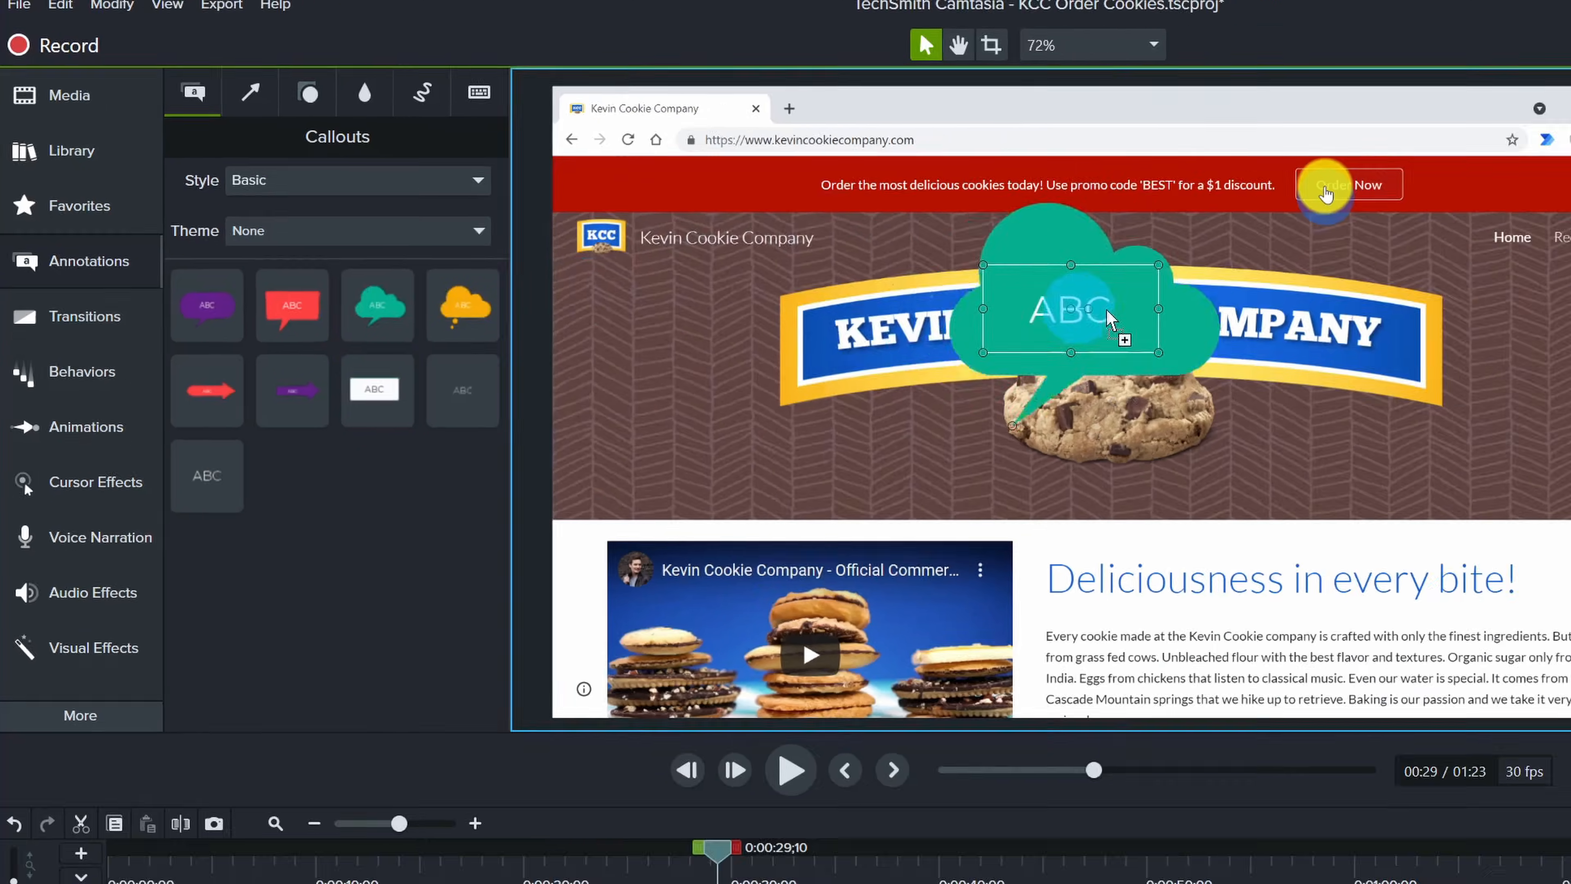
pyautogui.moveTo(1107, 319); pyautogui.dragTo(1315, 348)
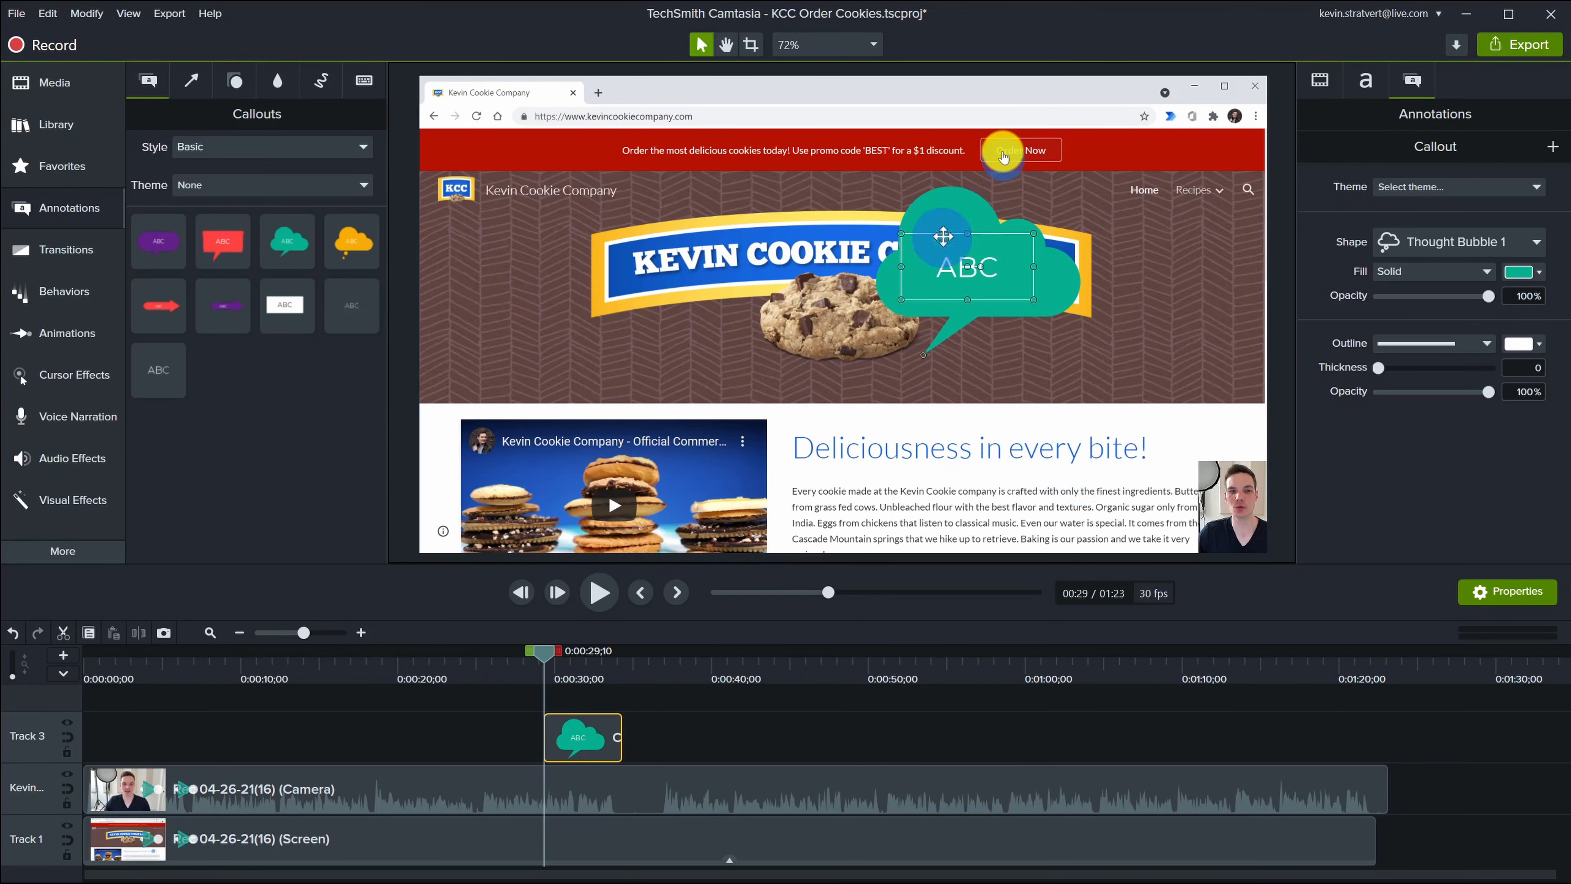
# - Set the callout text to "Remember to use promo code BEST" and reposition it with its tail pointing at the webcam video
pyautogui.doubleClick(952, 265)
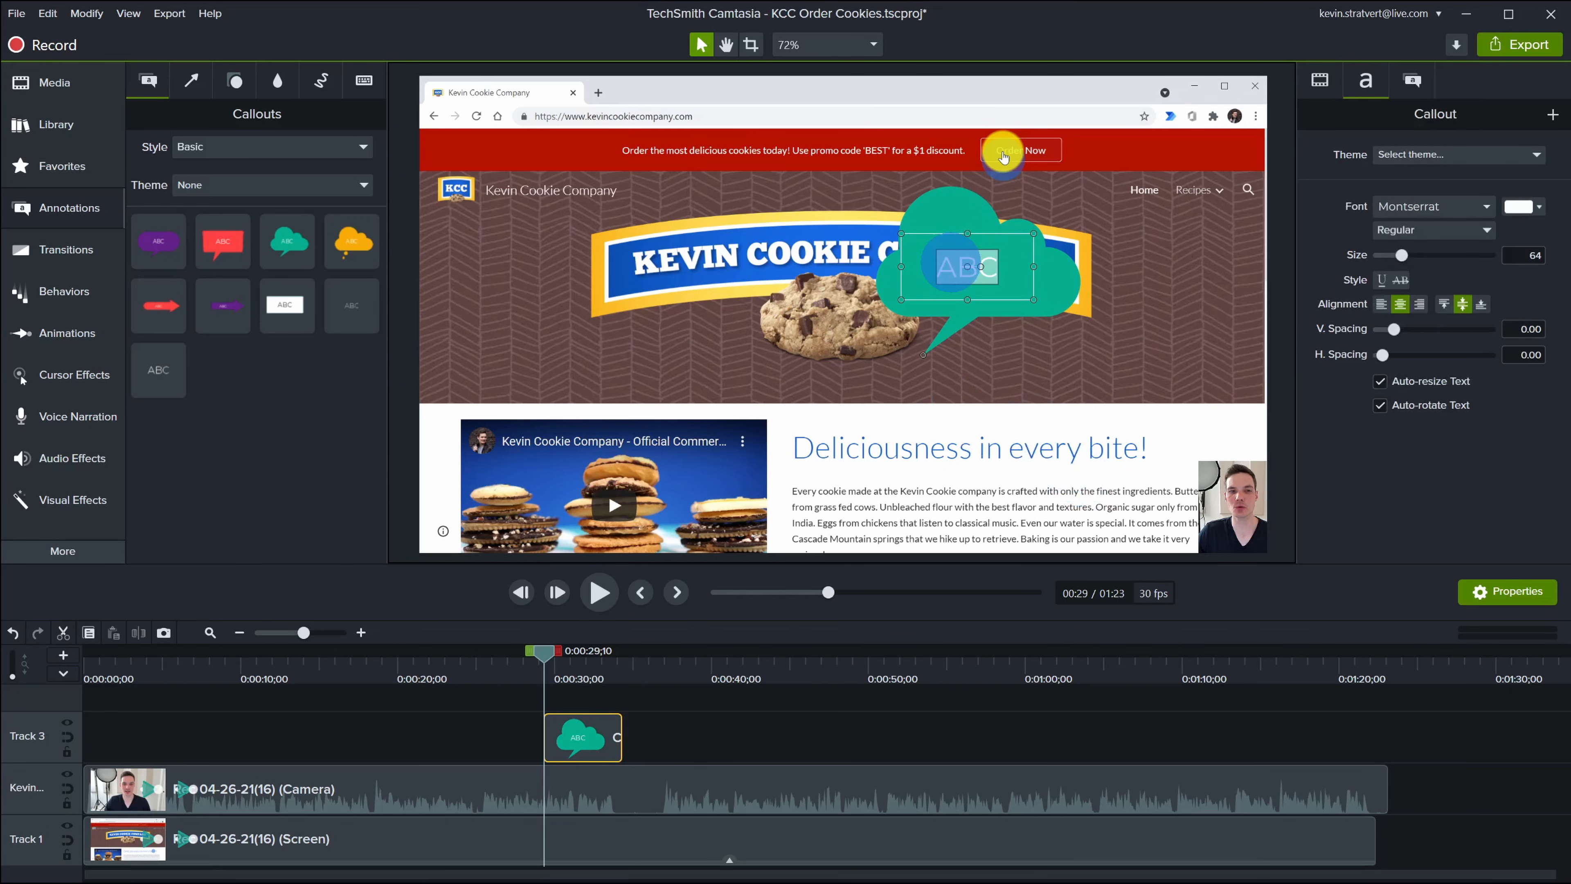
pyautogui.write('Remember to use promo code BEST')
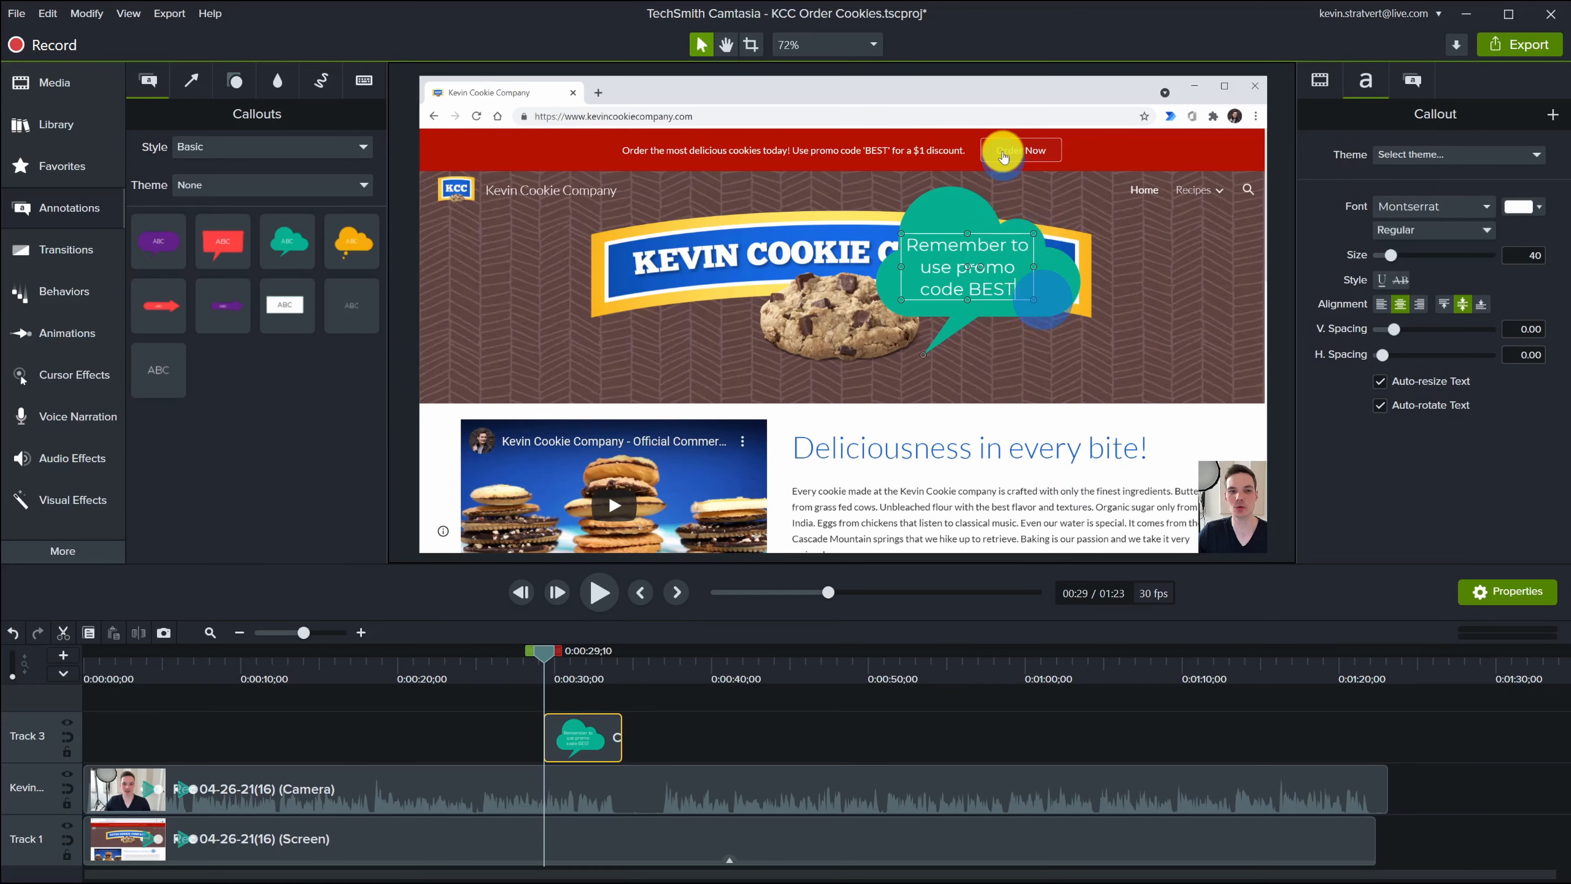
pyautogui.click(1044, 382)
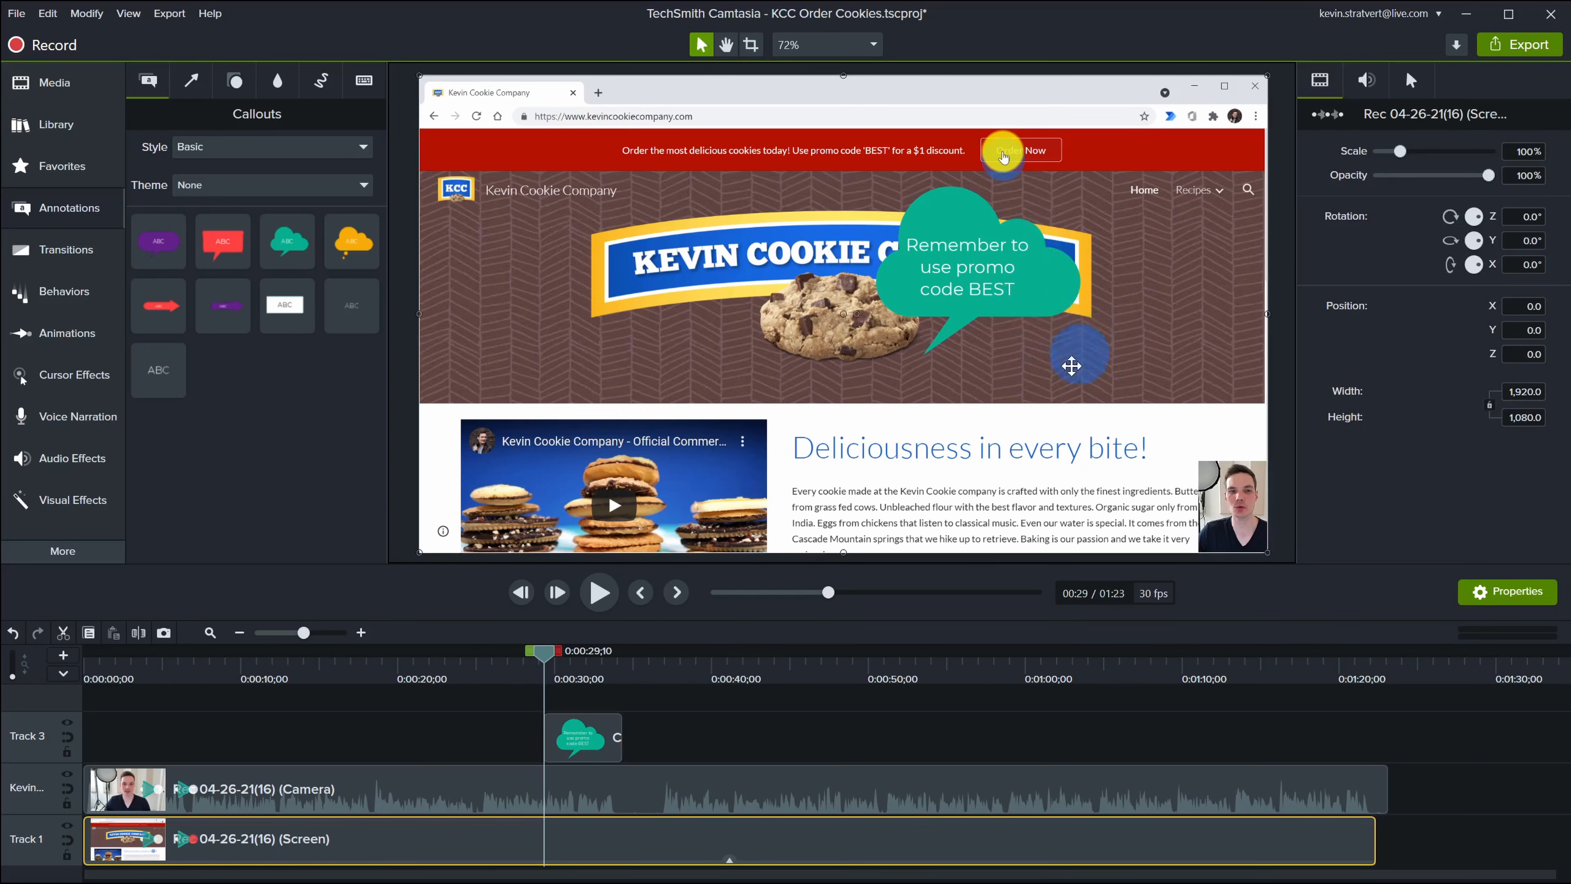
pyautogui.moveTo(1063, 292); pyautogui.dragTo(1121, 306)
pyautogui.moveTo(976, 373); pyautogui.dragTo(1216, 504)
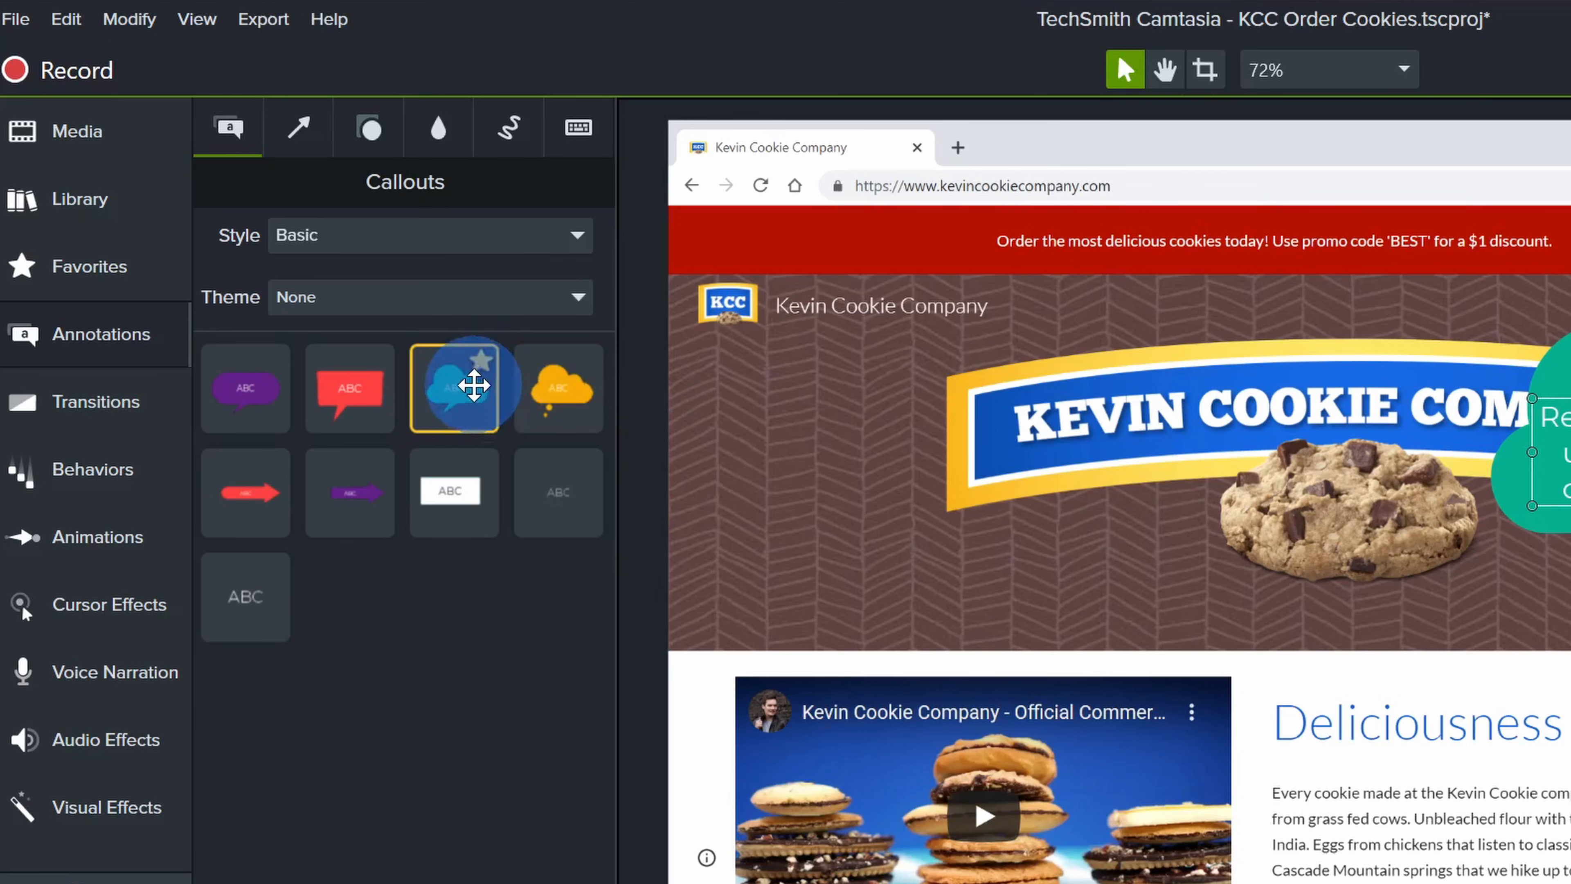
# - Mark the green thought bubble callout as a favorite, show the favorites, and play the callout's appearance from 0:00:29;01
pyautogui.click(112, 289)
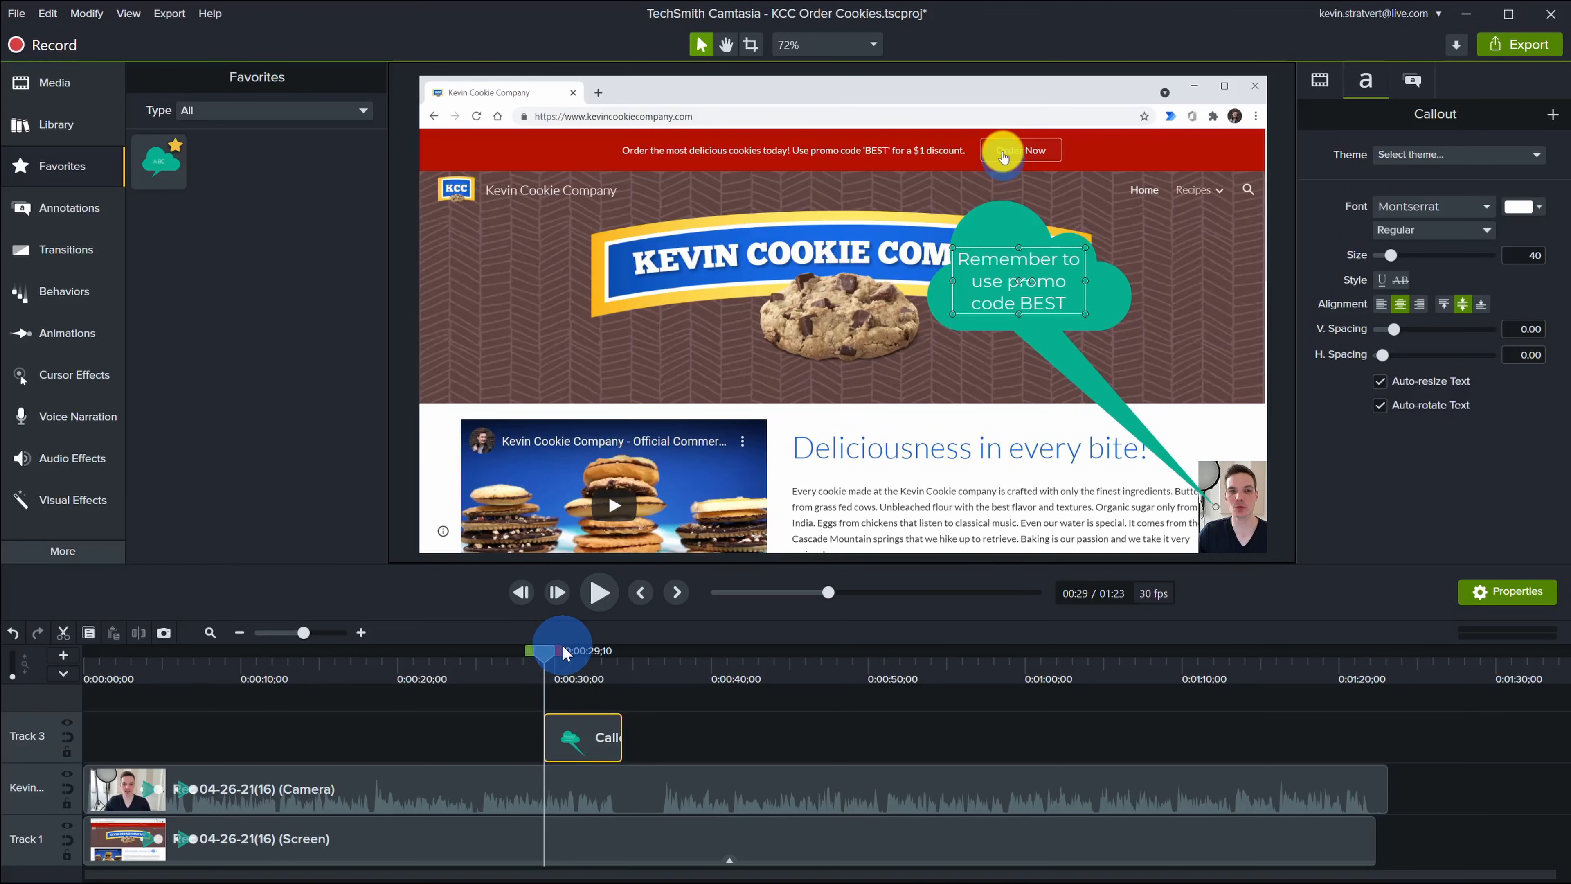
pyautogui.moveTo(550, 660); pyautogui.dragTo(545, 659)
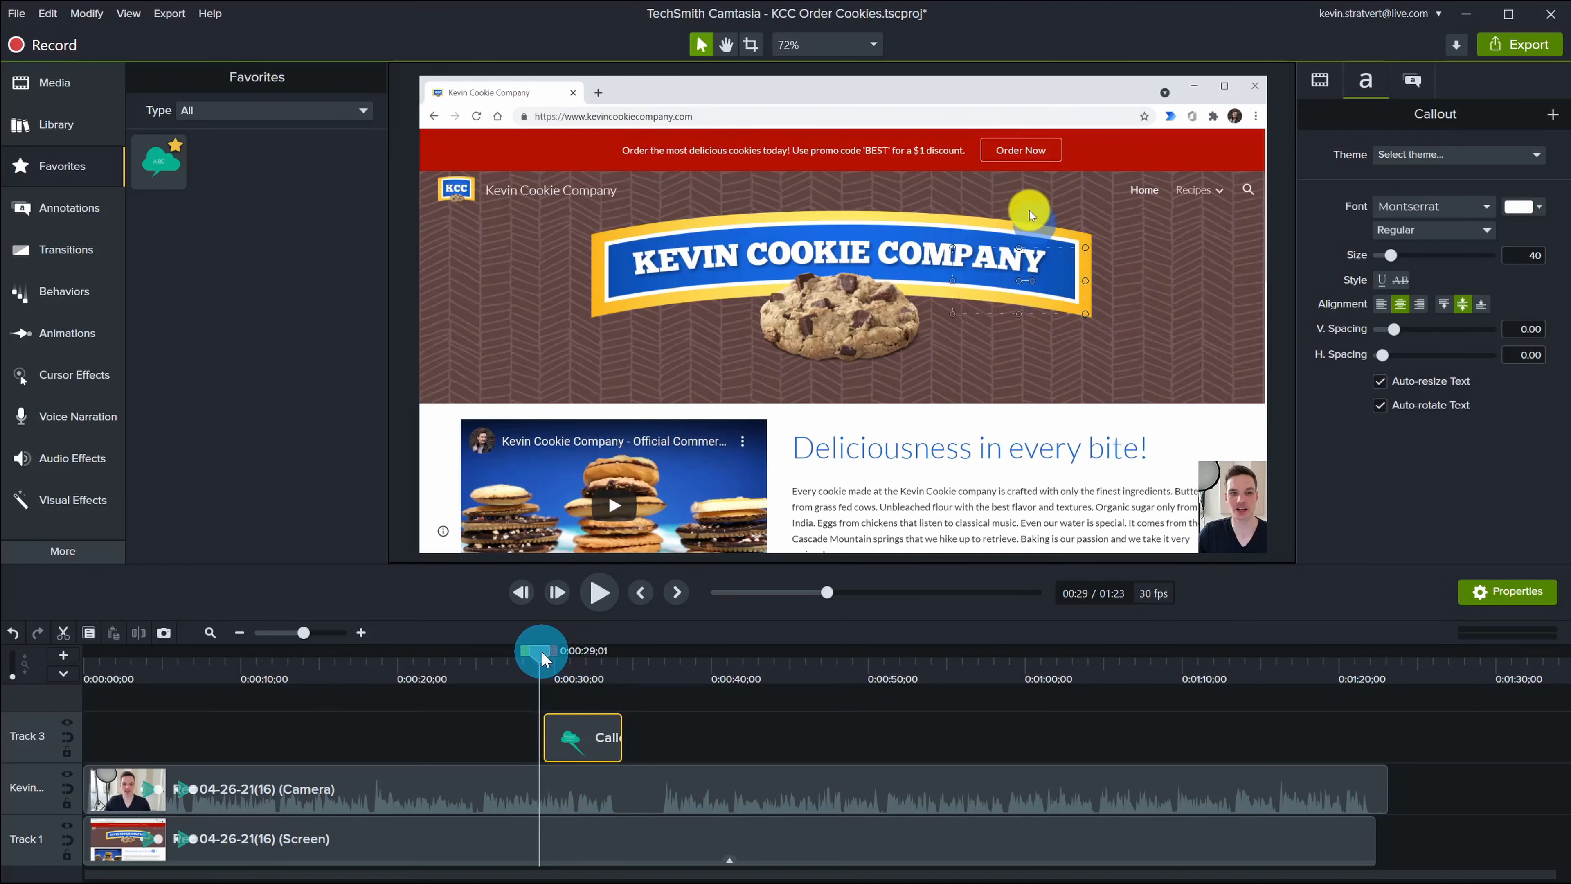
pyautogui.press('space')
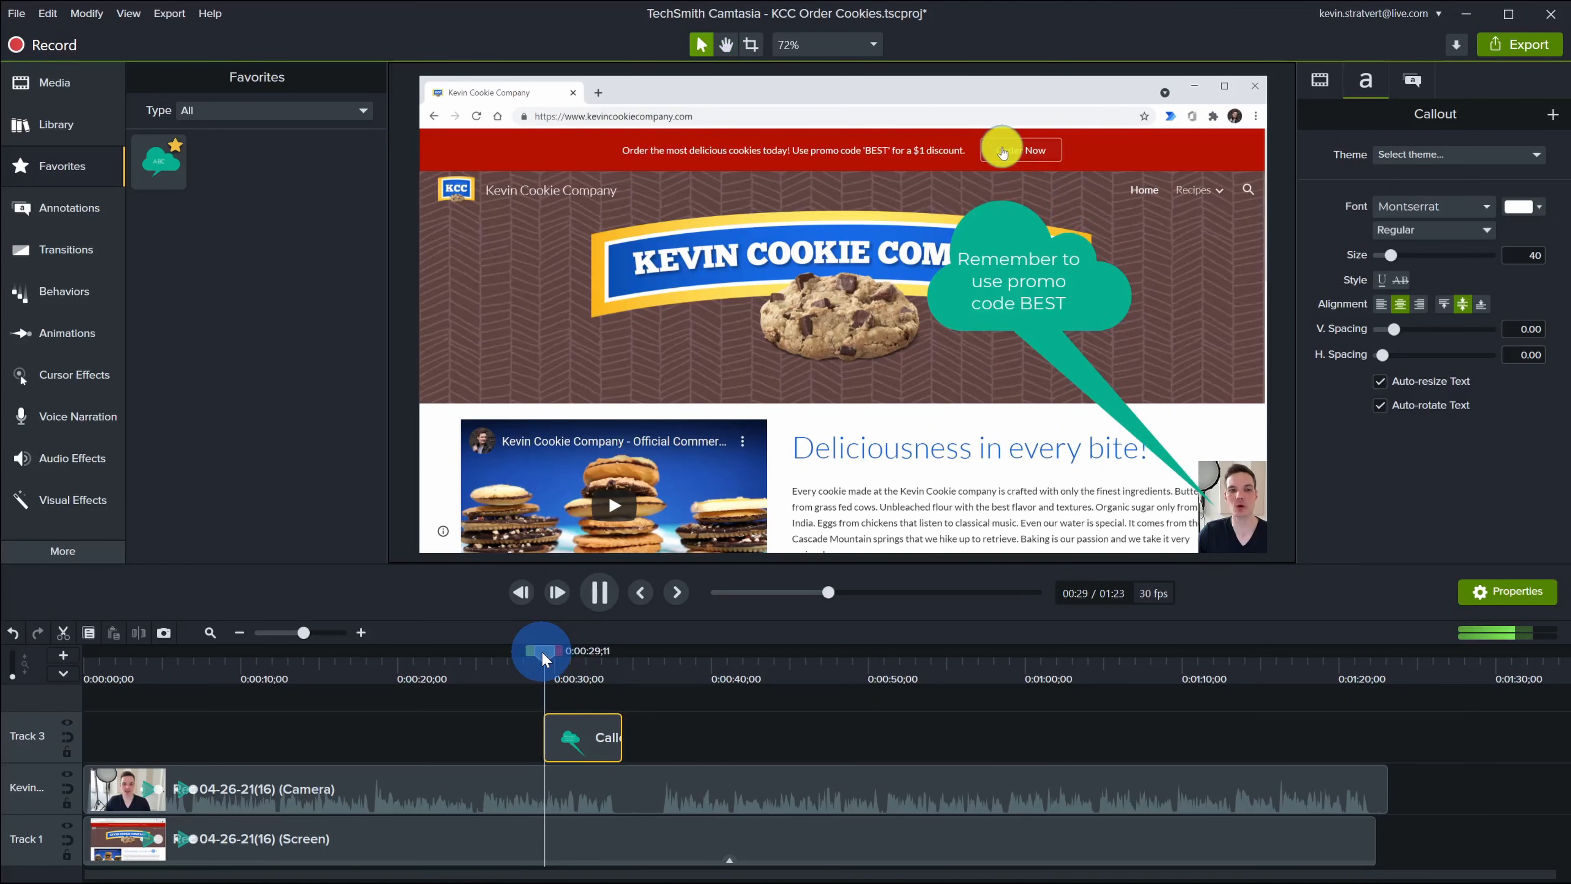
pyautogui.click(1061, 350)
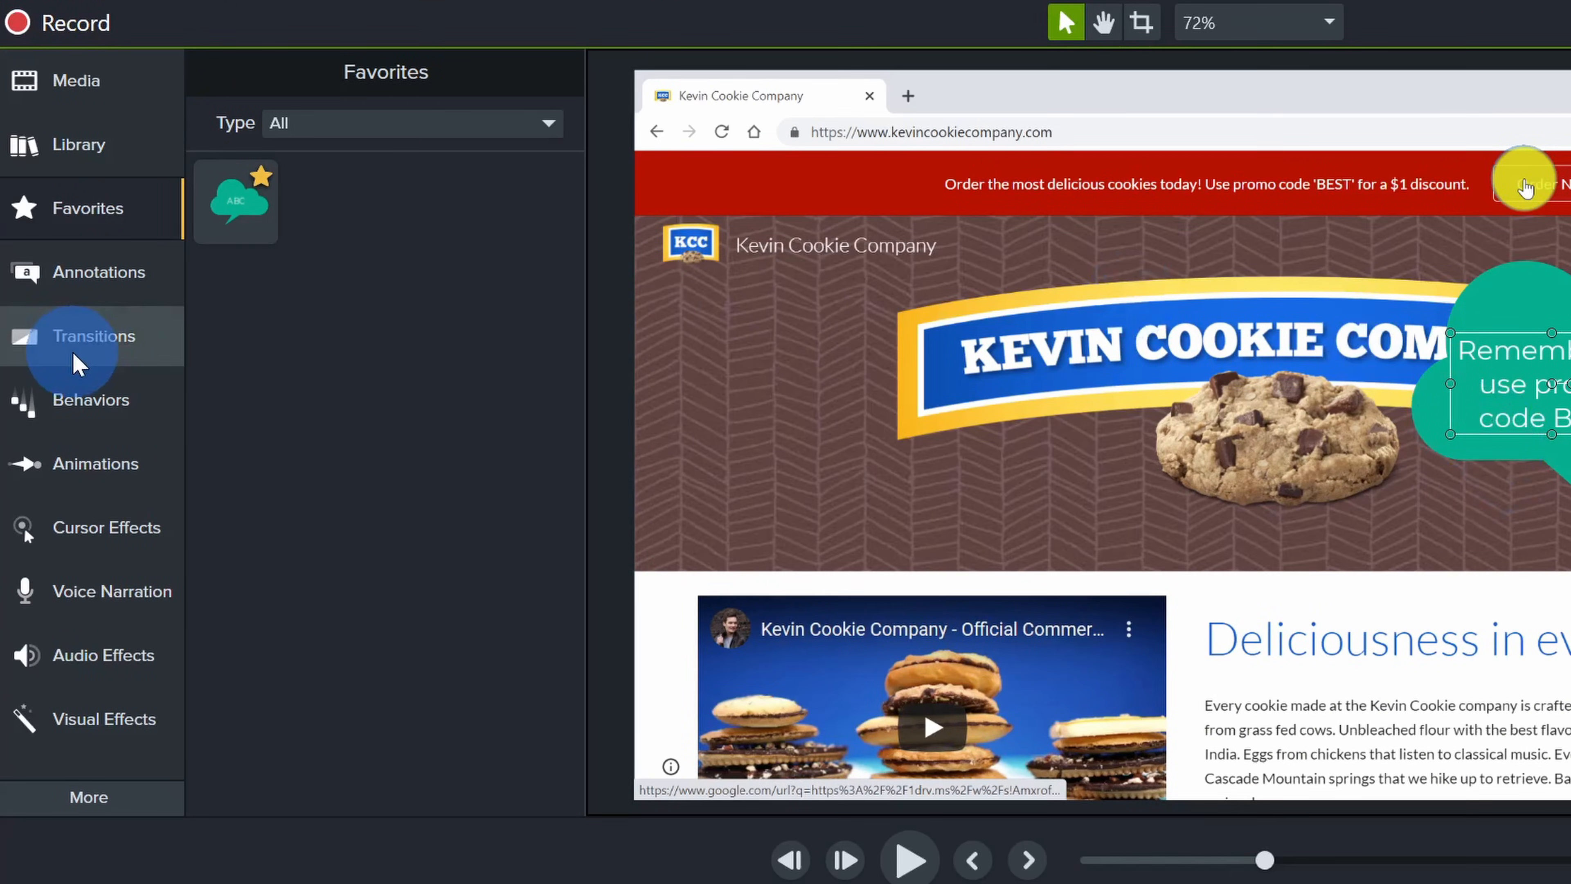
# - Browse the transitions and apply Action Wipe to both ends of the callout clip on Track 3
pyautogui.click(61, 258)
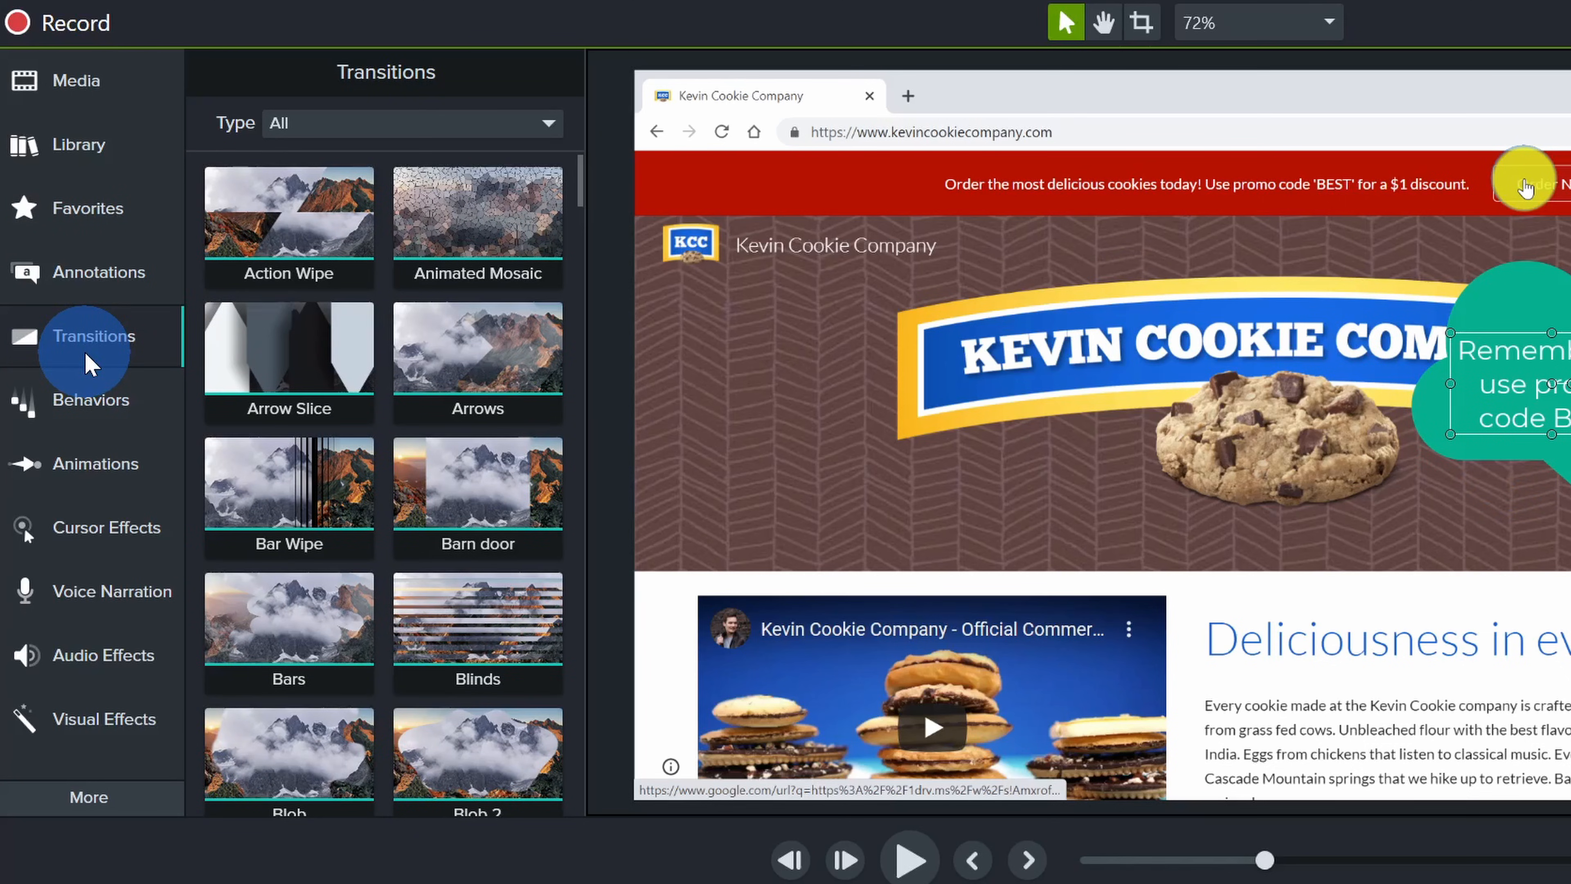
pyautogui.click(264, 336)
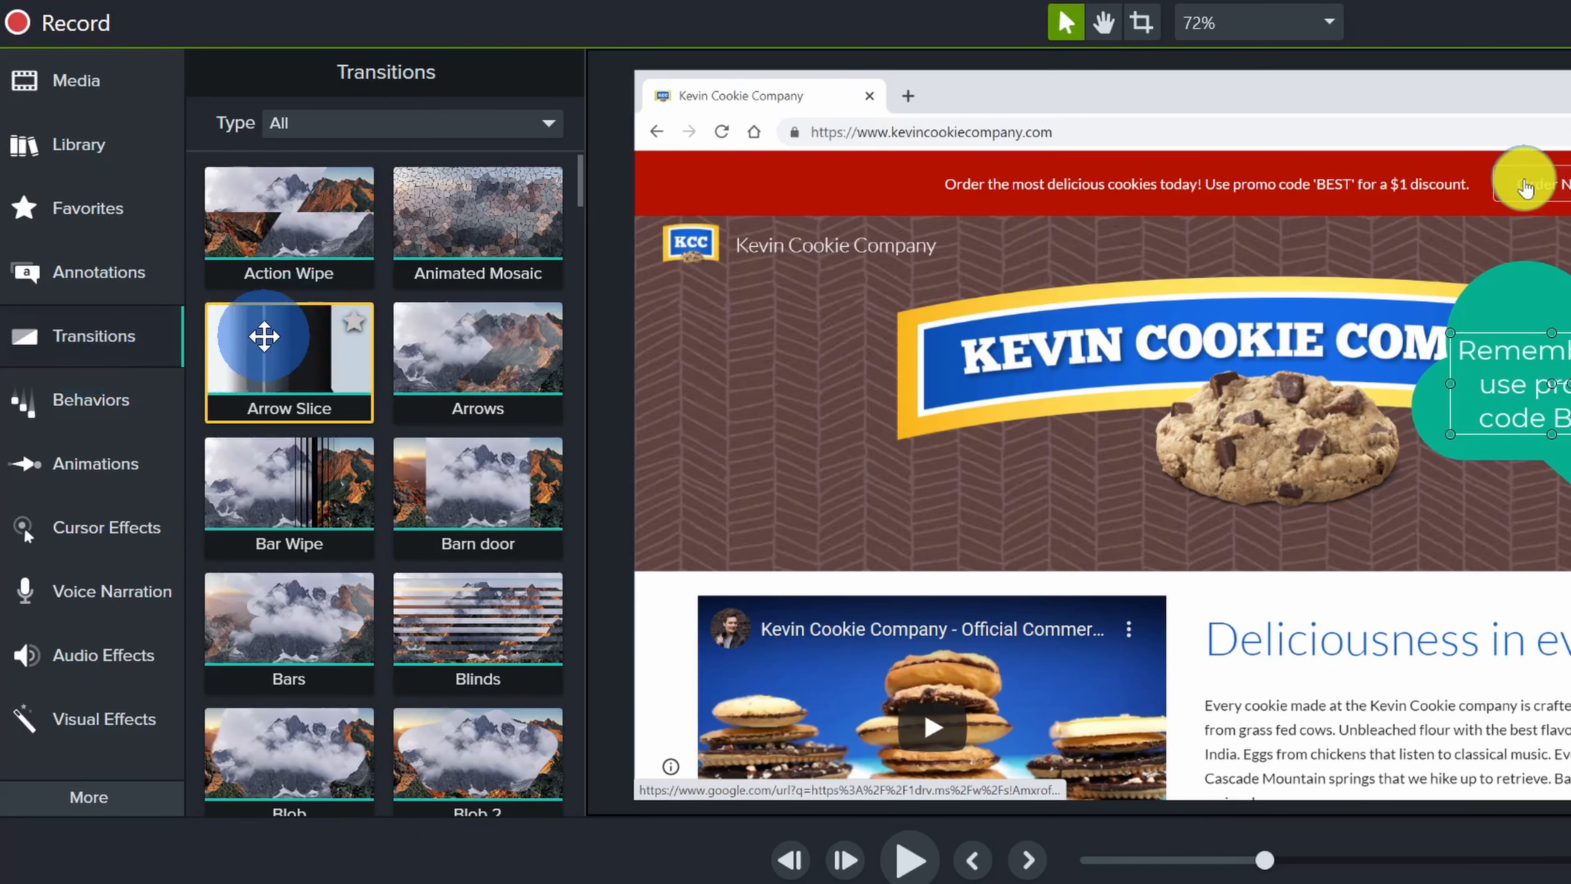
pyautogui.scroll(-12, 446, 375)
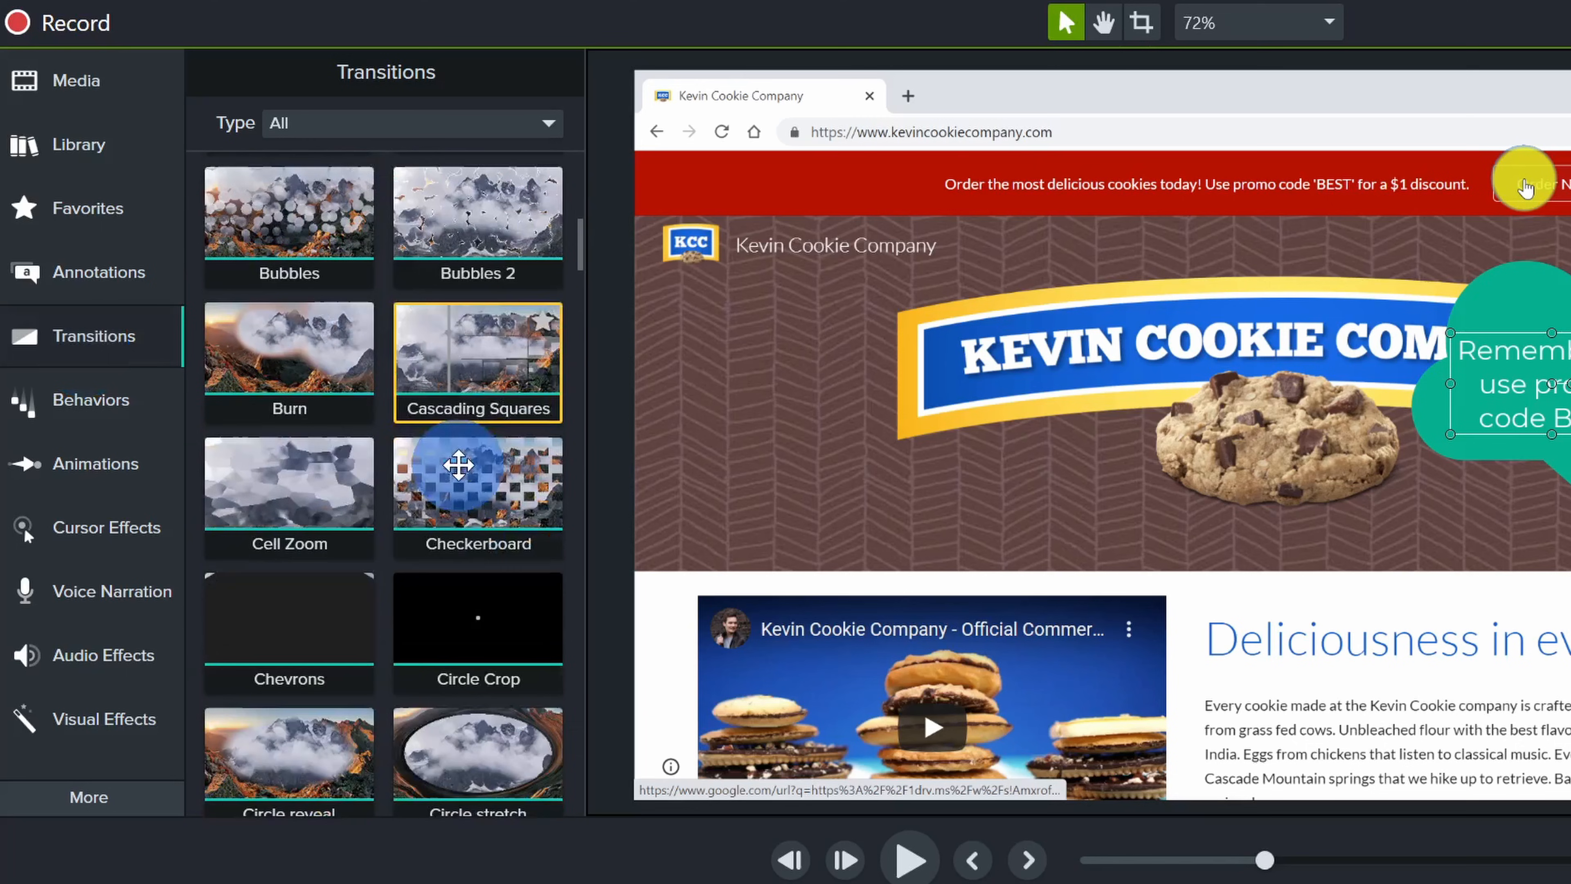
pyautogui.moveTo(579, 263)
pyautogui.mouseDown()
pyautogui.moveTo(585, 566)
pyautogui.moveTo(621, 829)
pyautogui.moveTo(620, 183)
pyautogui.mouseUp()
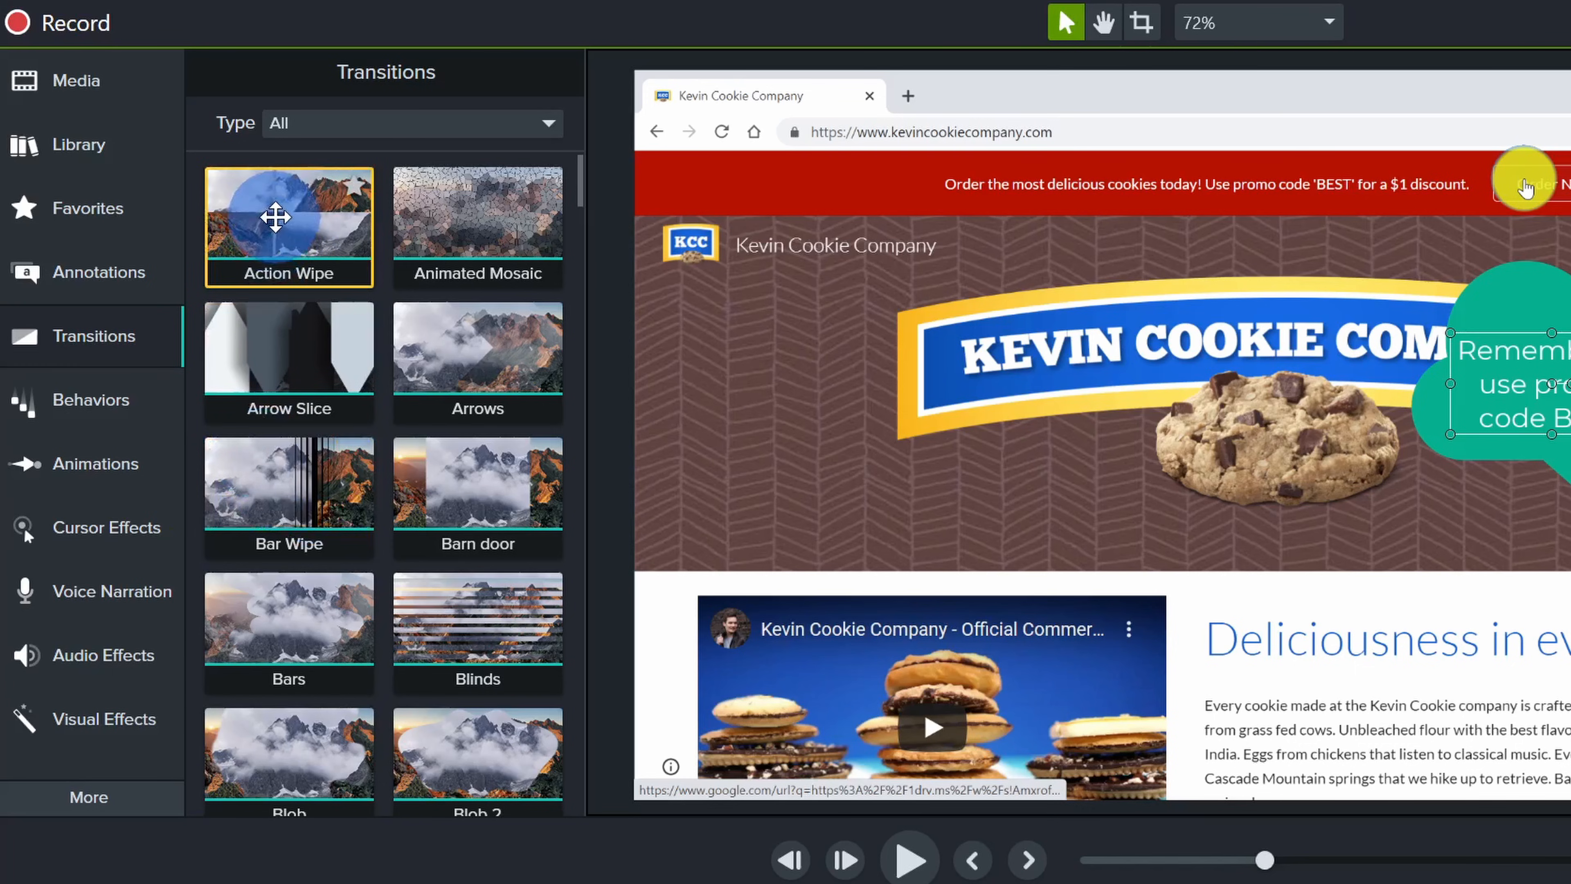
pyautogui.moveTo(277, 216); pyautogui.dragTo(589, 883)
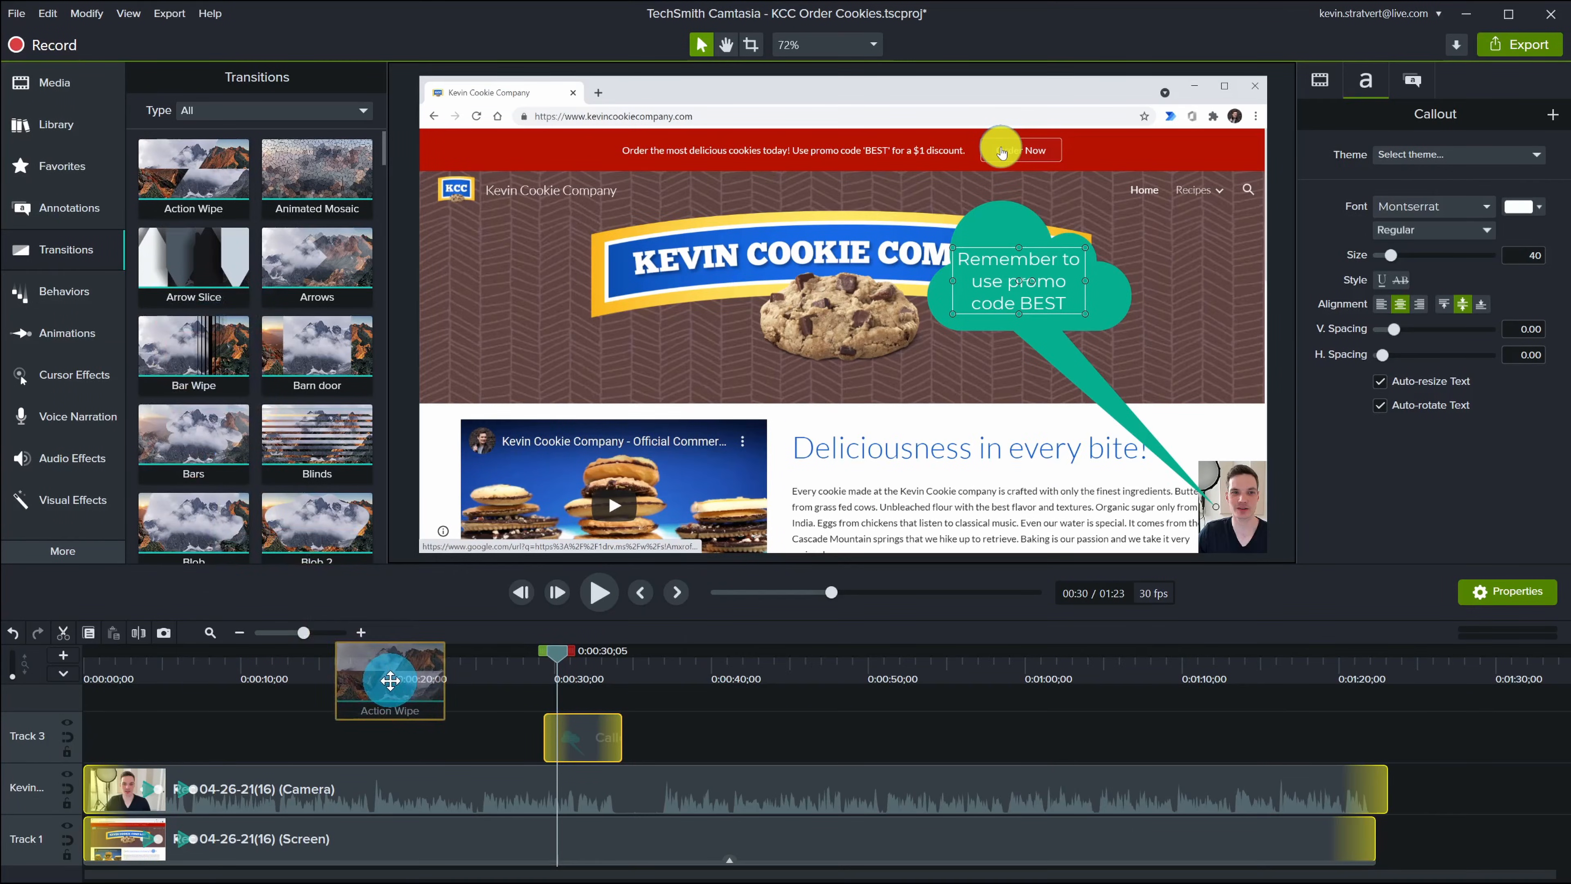
pyautogui.moveTo(390, 680); pyautogui.dragTo(720, 779)
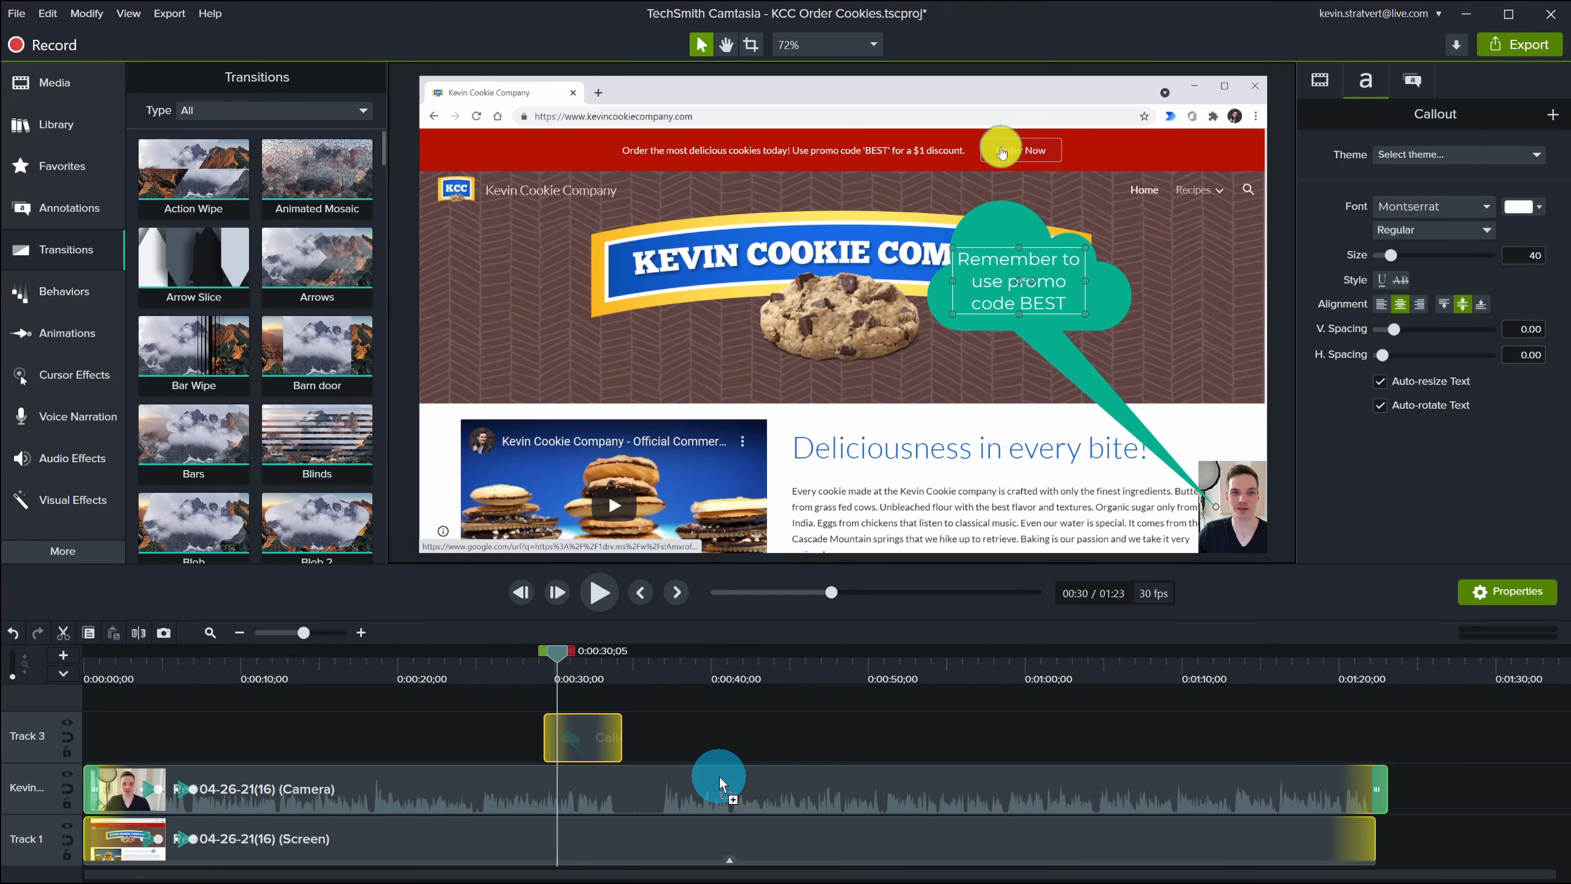
pyautogui.moveTo(720, 784); pyautogui.dragTo(707, 734)
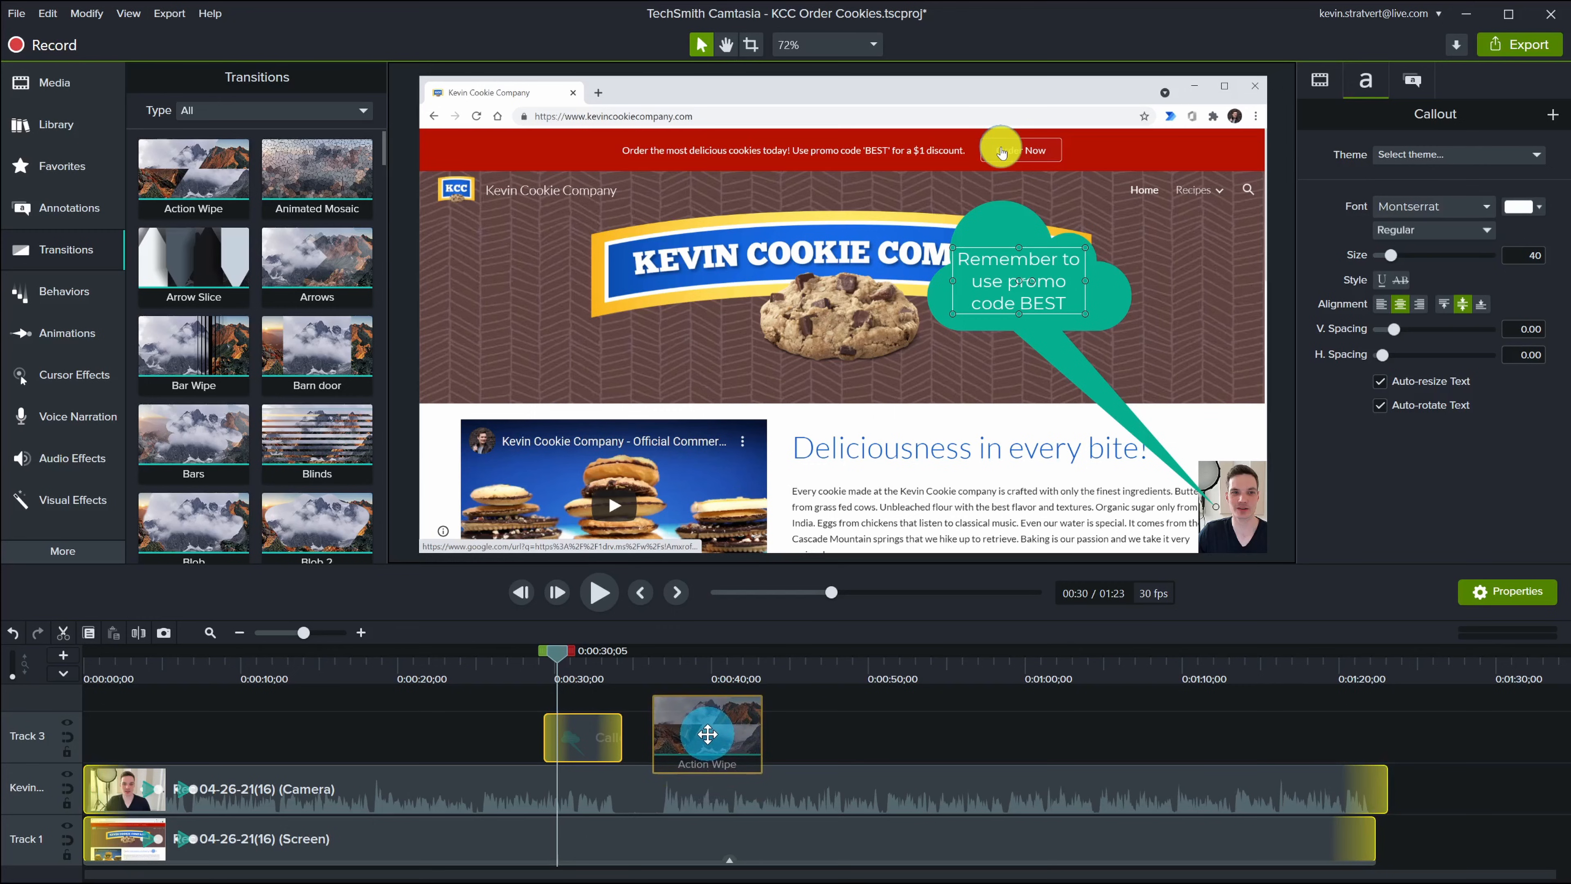
pyautogui.moveTo(708, 734); pyautogui.dragTo(572, 743)
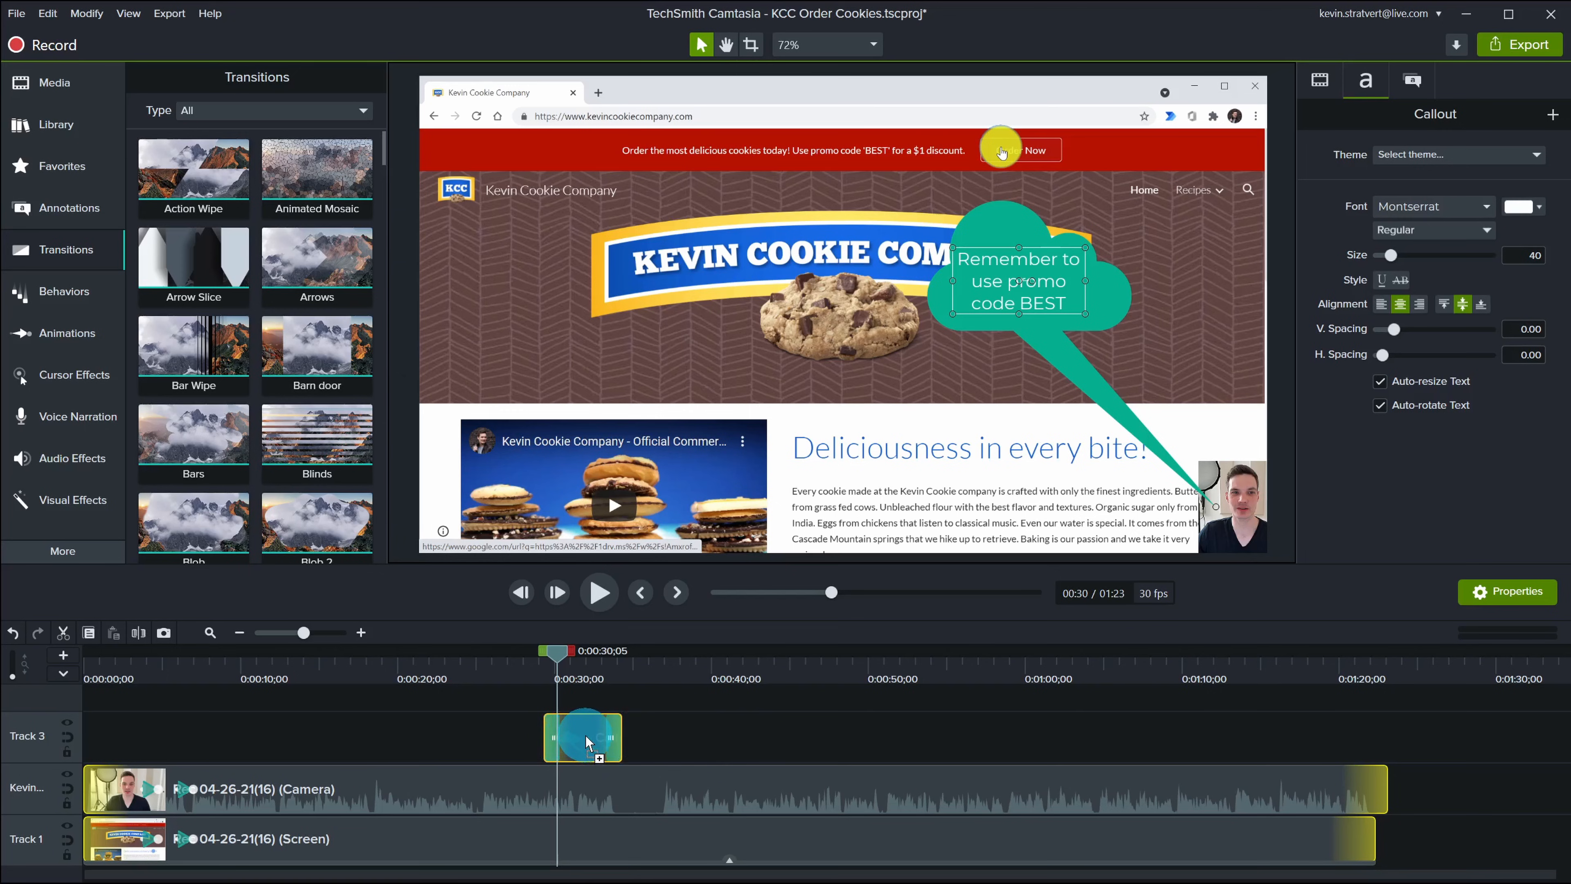
pyautogui.moveTo(586, 736); pyautogui.dragTo(586, 736)
# - Play the callout's Action Wipe transition from 0:00:28;21 to 0:00:30;27
pyautogui.click(598, 679)
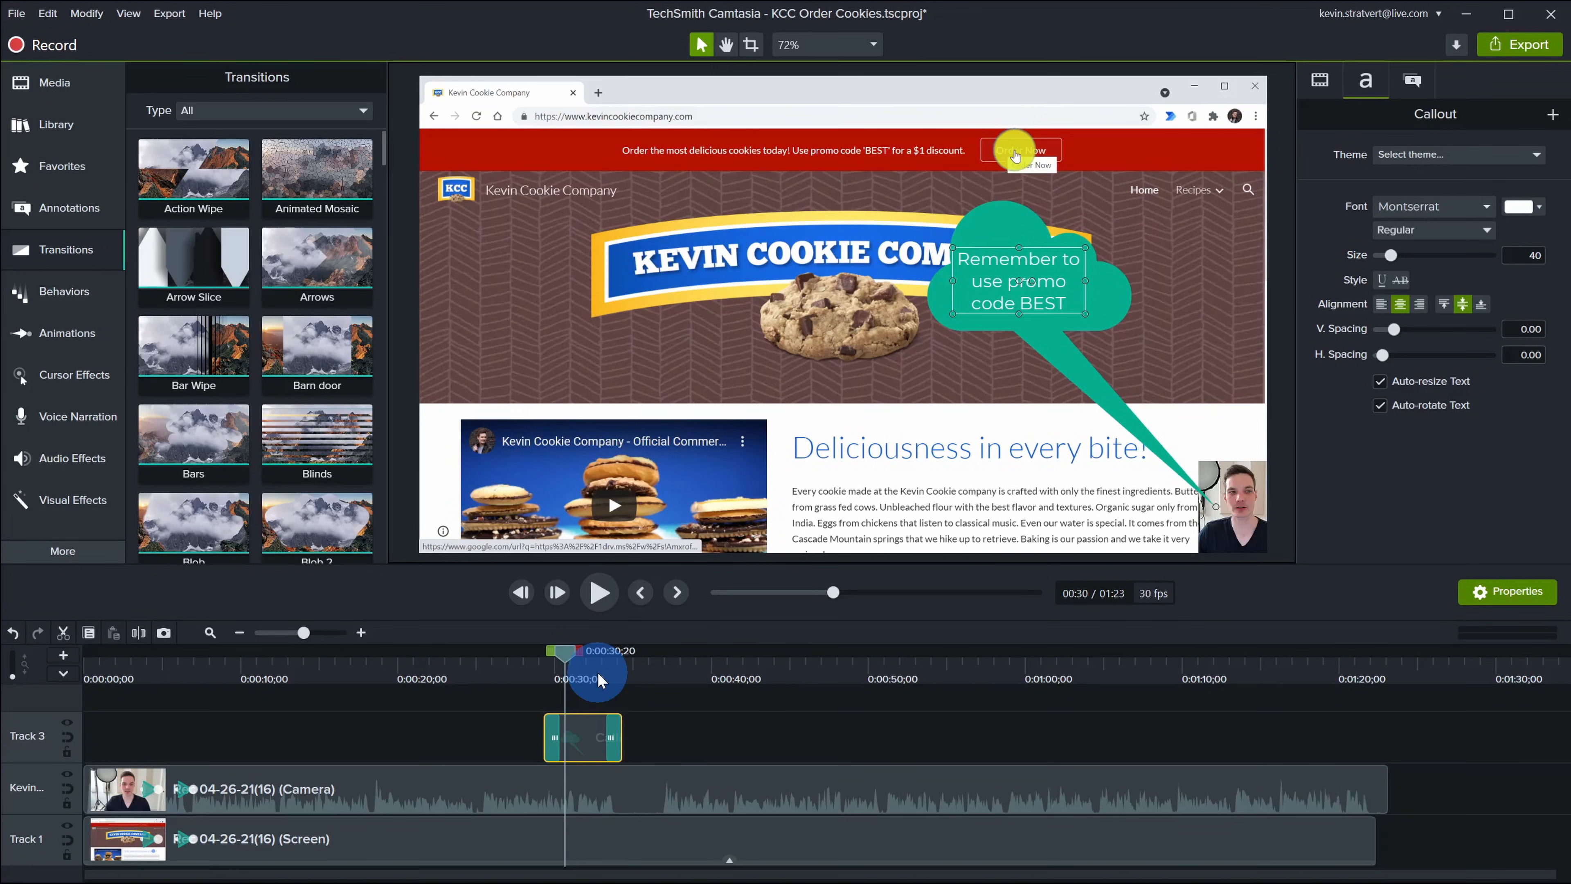
pyautogui.click(534, 651)
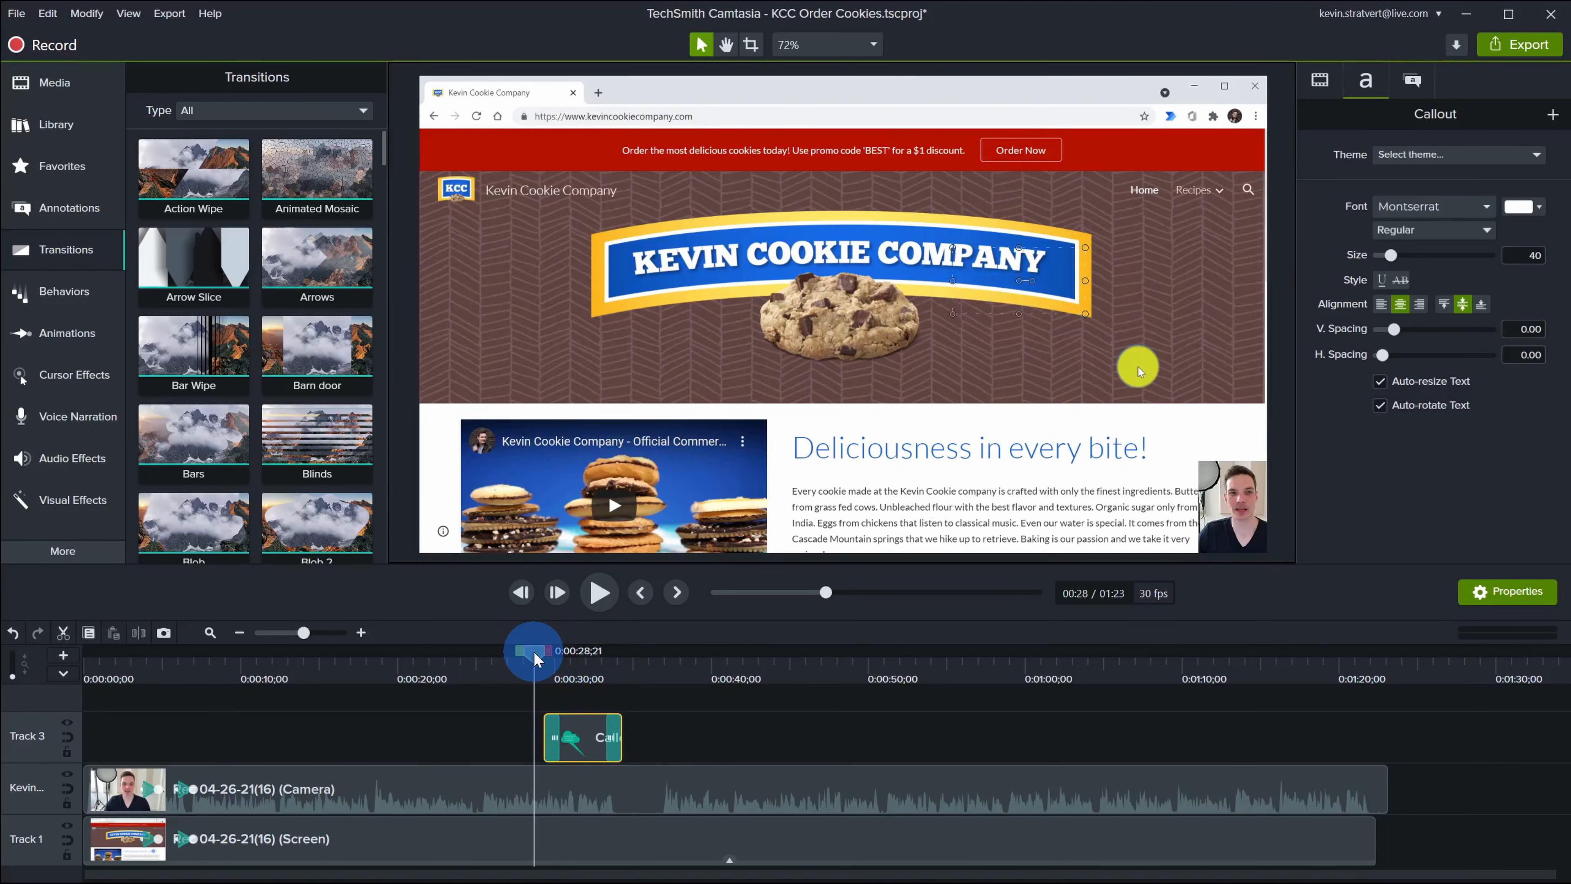
pyautogui.press('space')
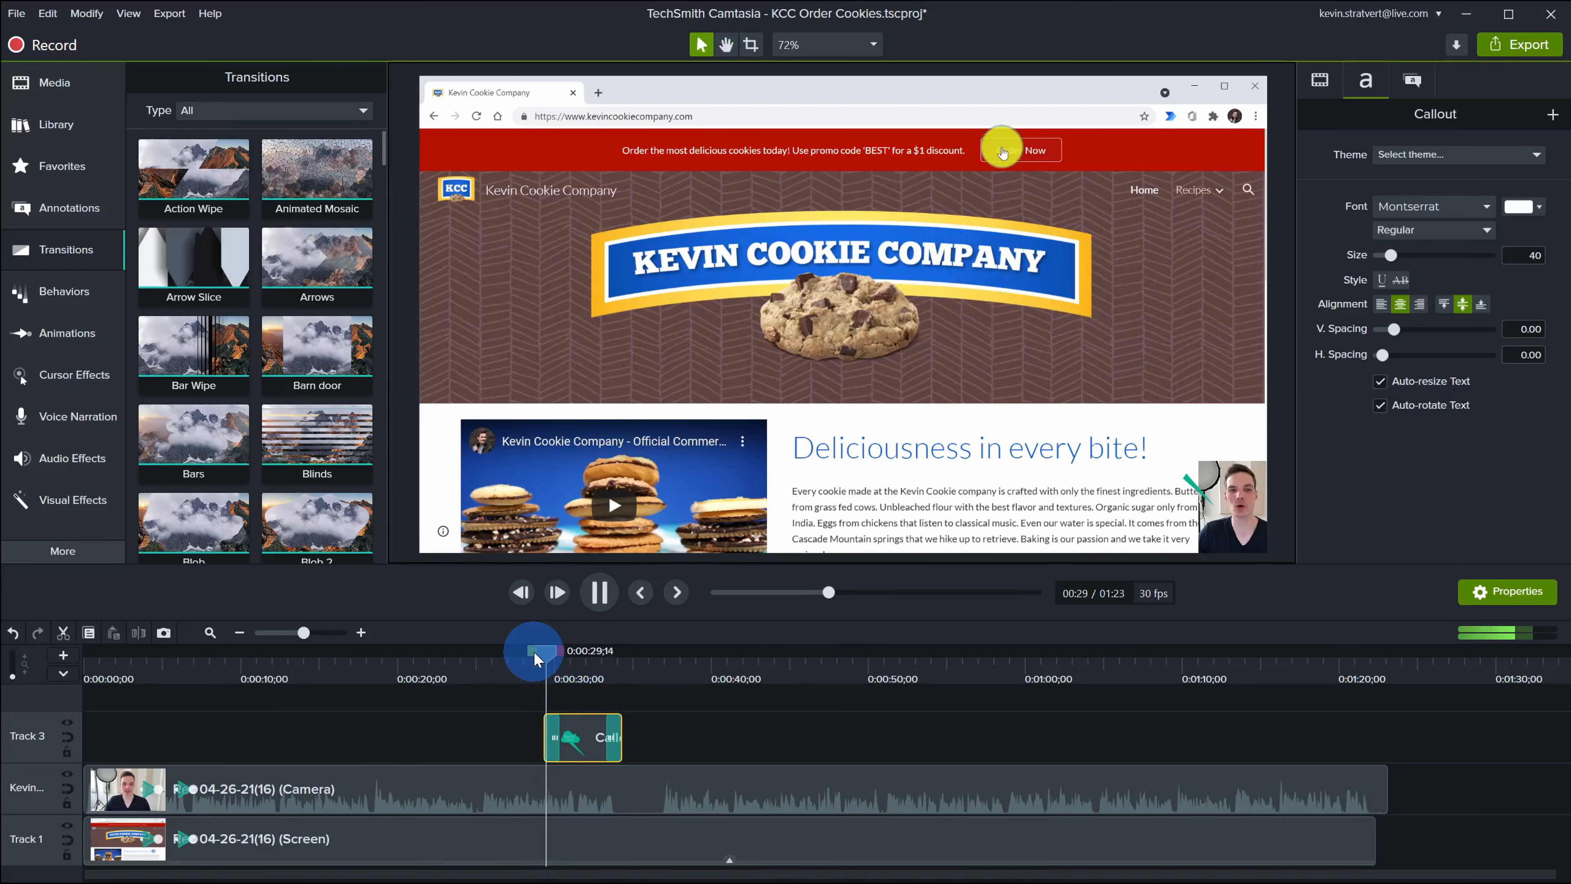
pyautogui.press('space')
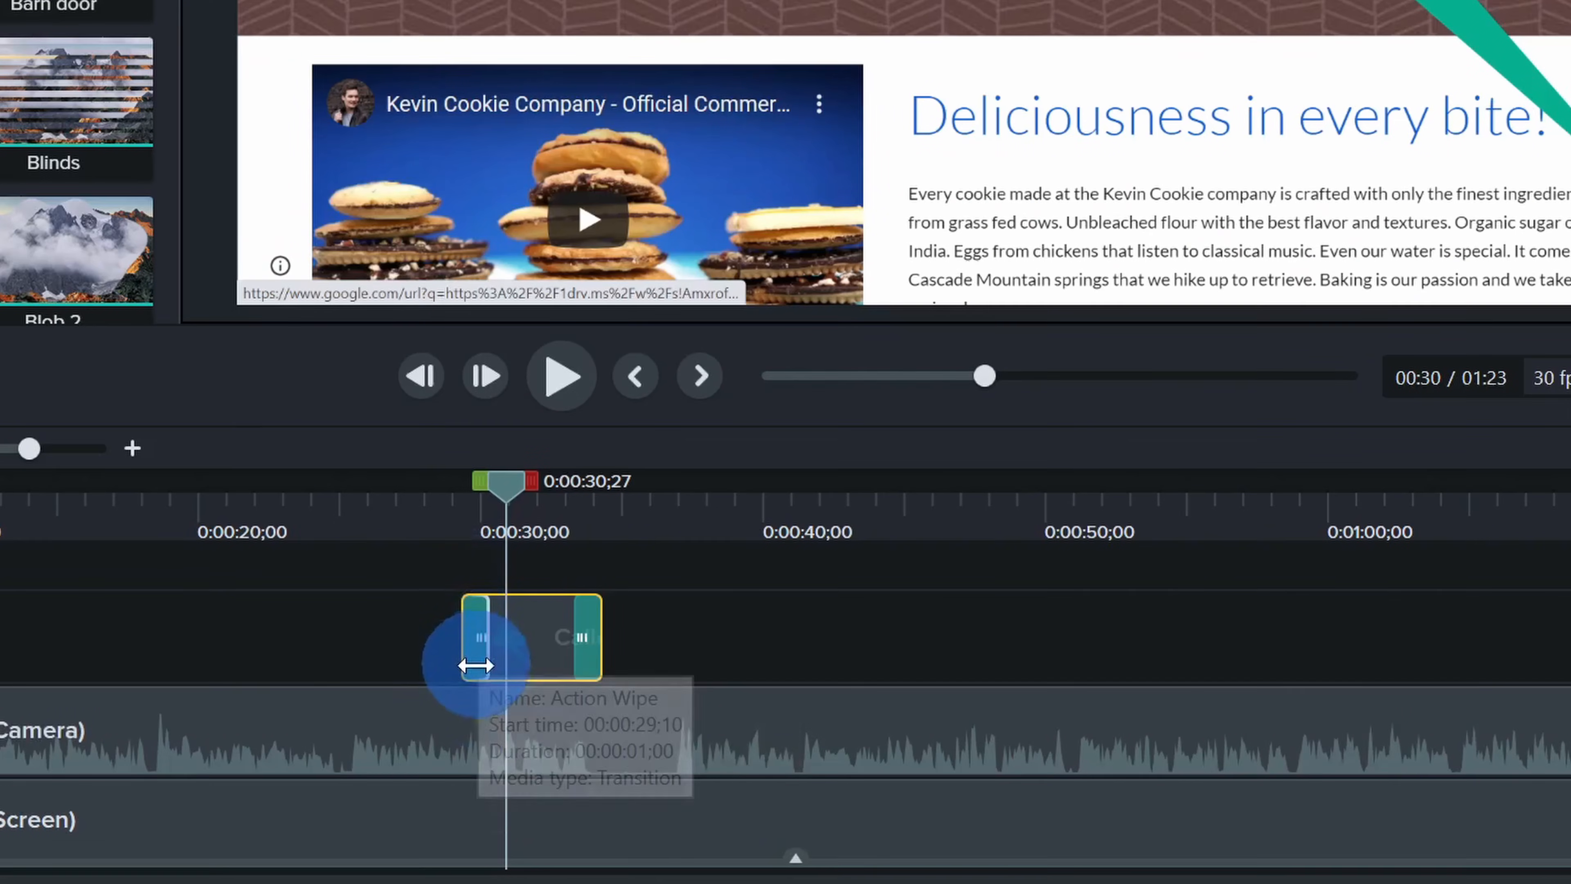
# - Shorten the Action Wipe transitions at the start and end of the callout clip
pyautogui.click(543, 746)
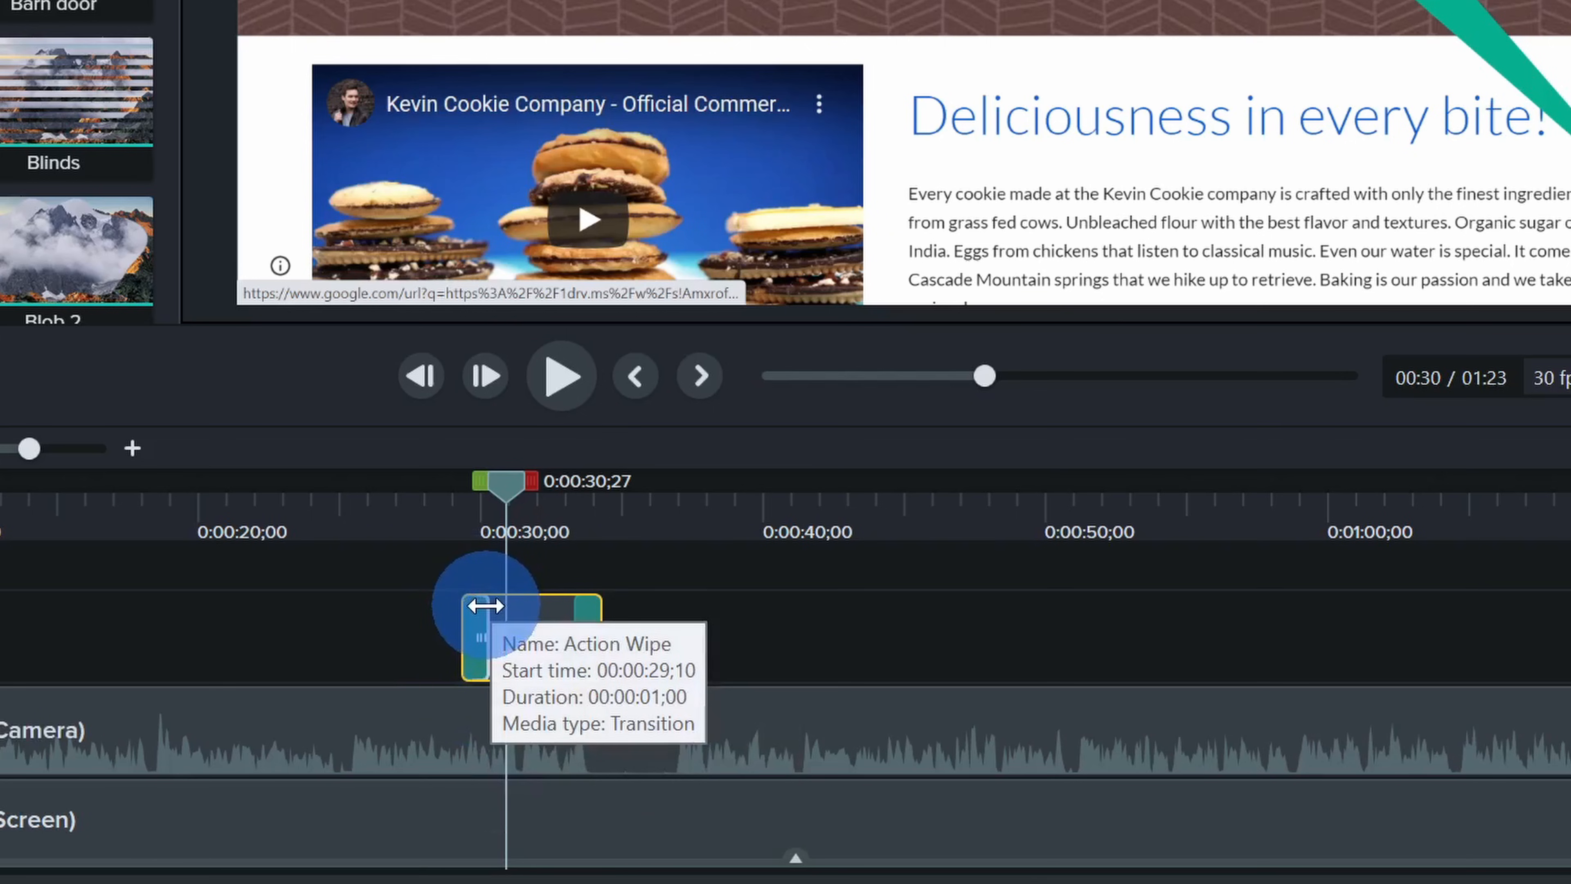
pyautogui.moveTo(485, 612); pyautogui.dragTo(472, 615)
pyautogui.moveTo(579, 618); pyautogui.dragTo(588, 619)
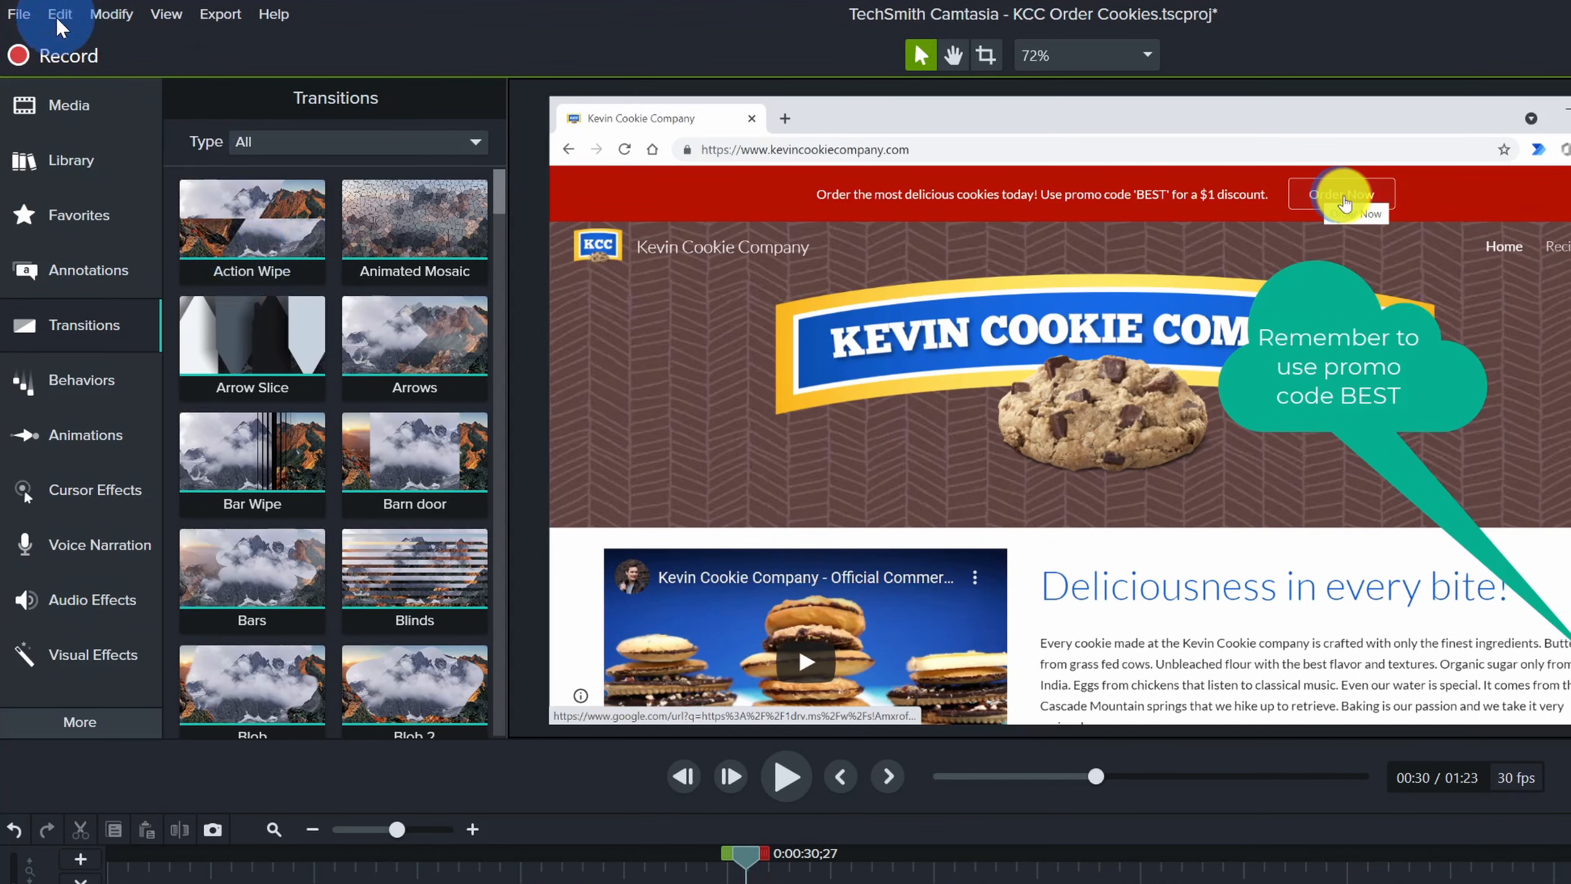
# - Check the default durations for animations, annotations and transitions in the timing preferences, and close the preferences
pyautogui.click(24, 0)
pyautogui.click(215, 757)
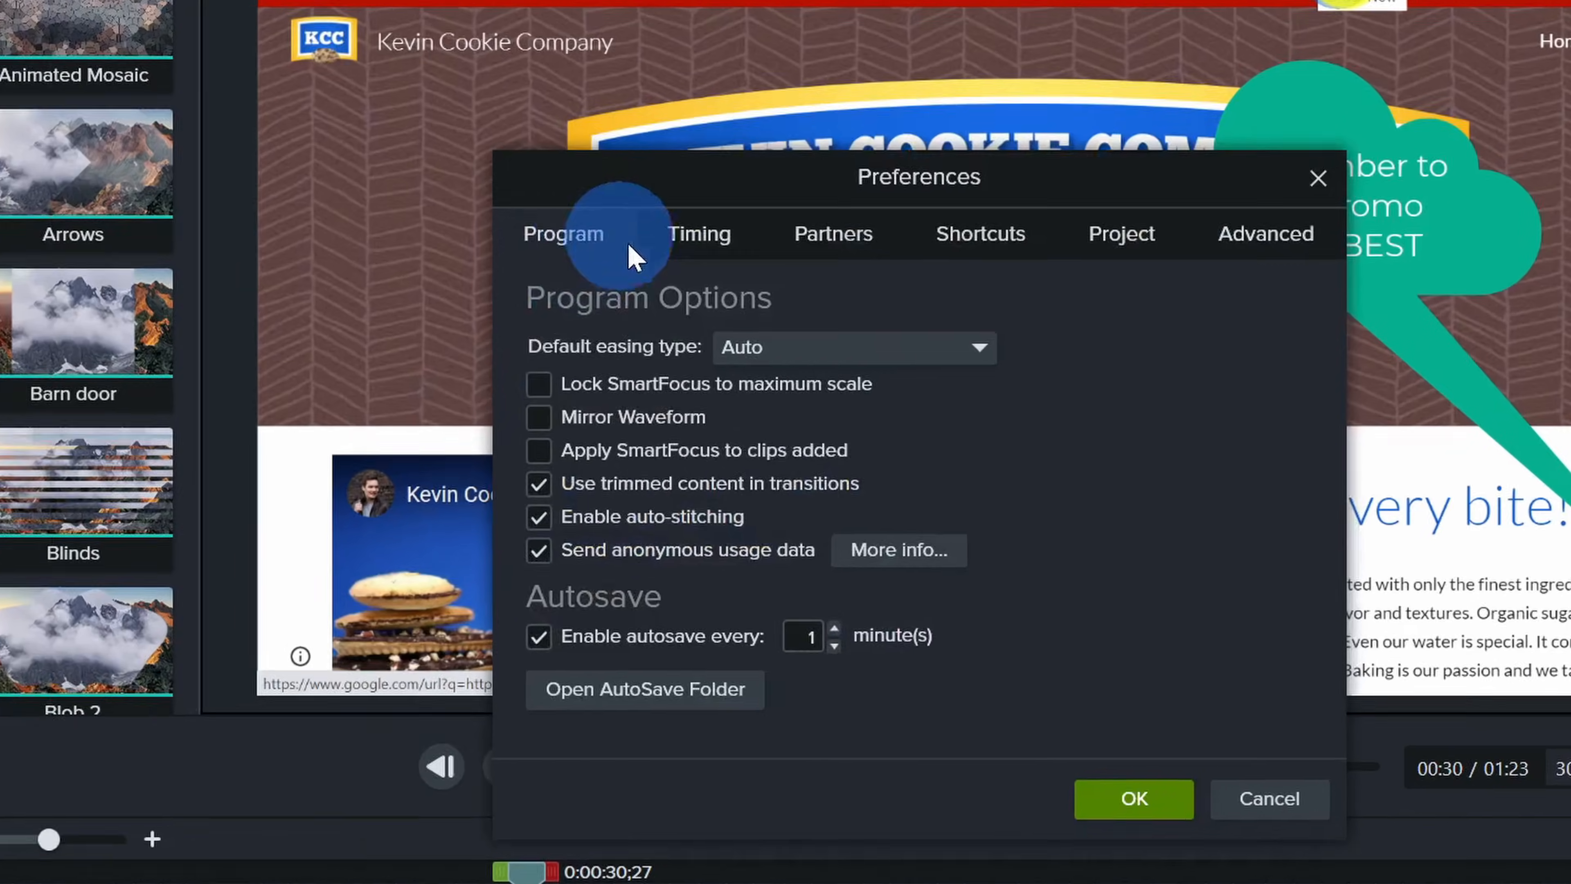
pyautogui.click(871, 387)
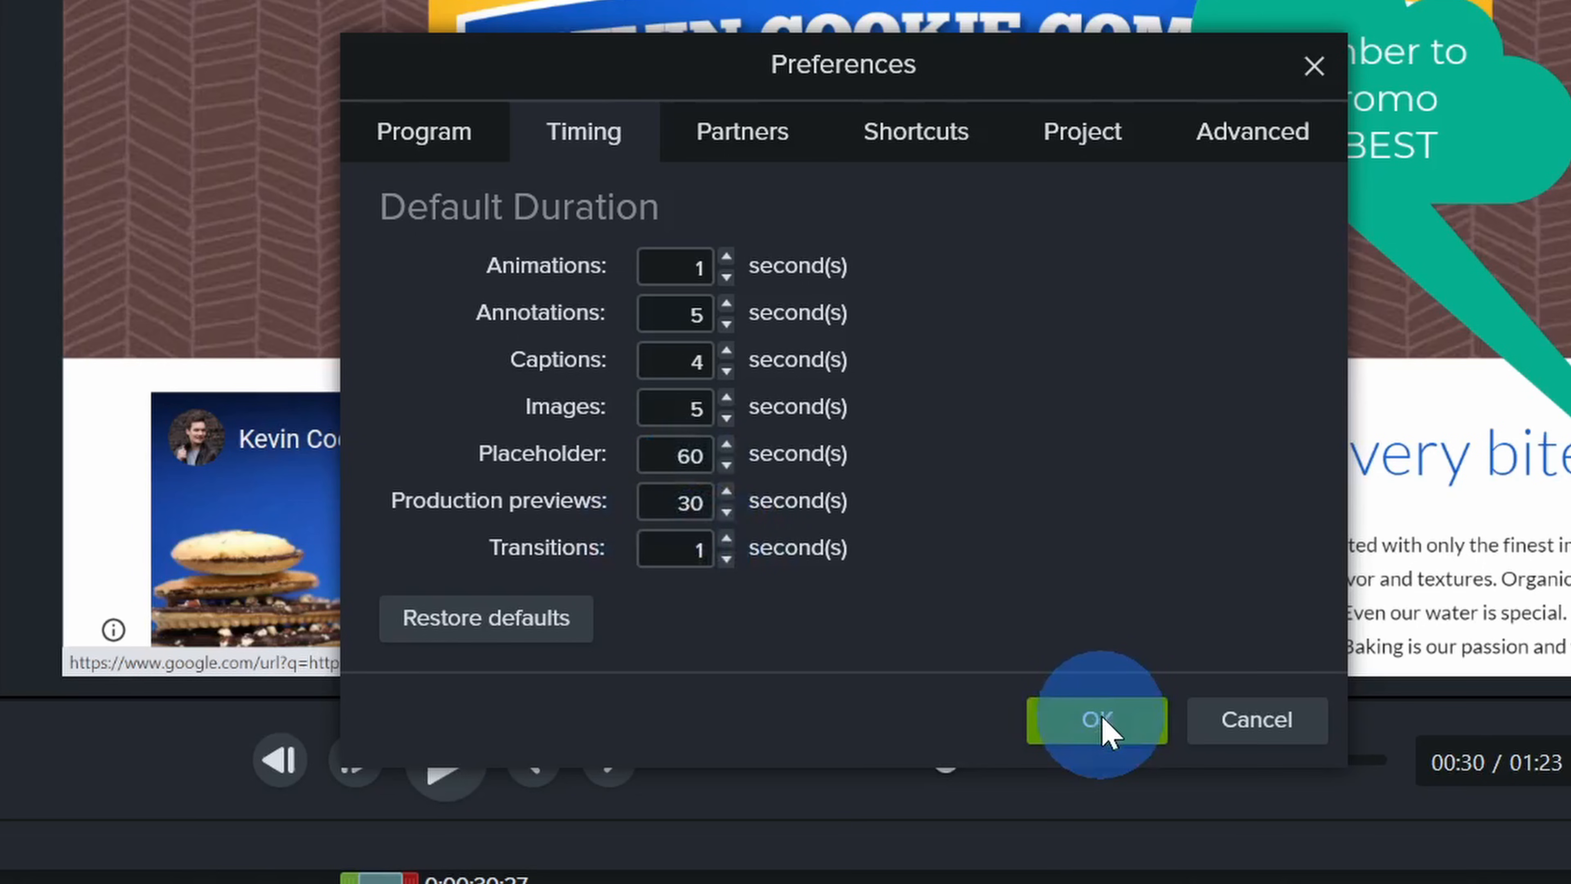
pyautogui.click(1105, 724)
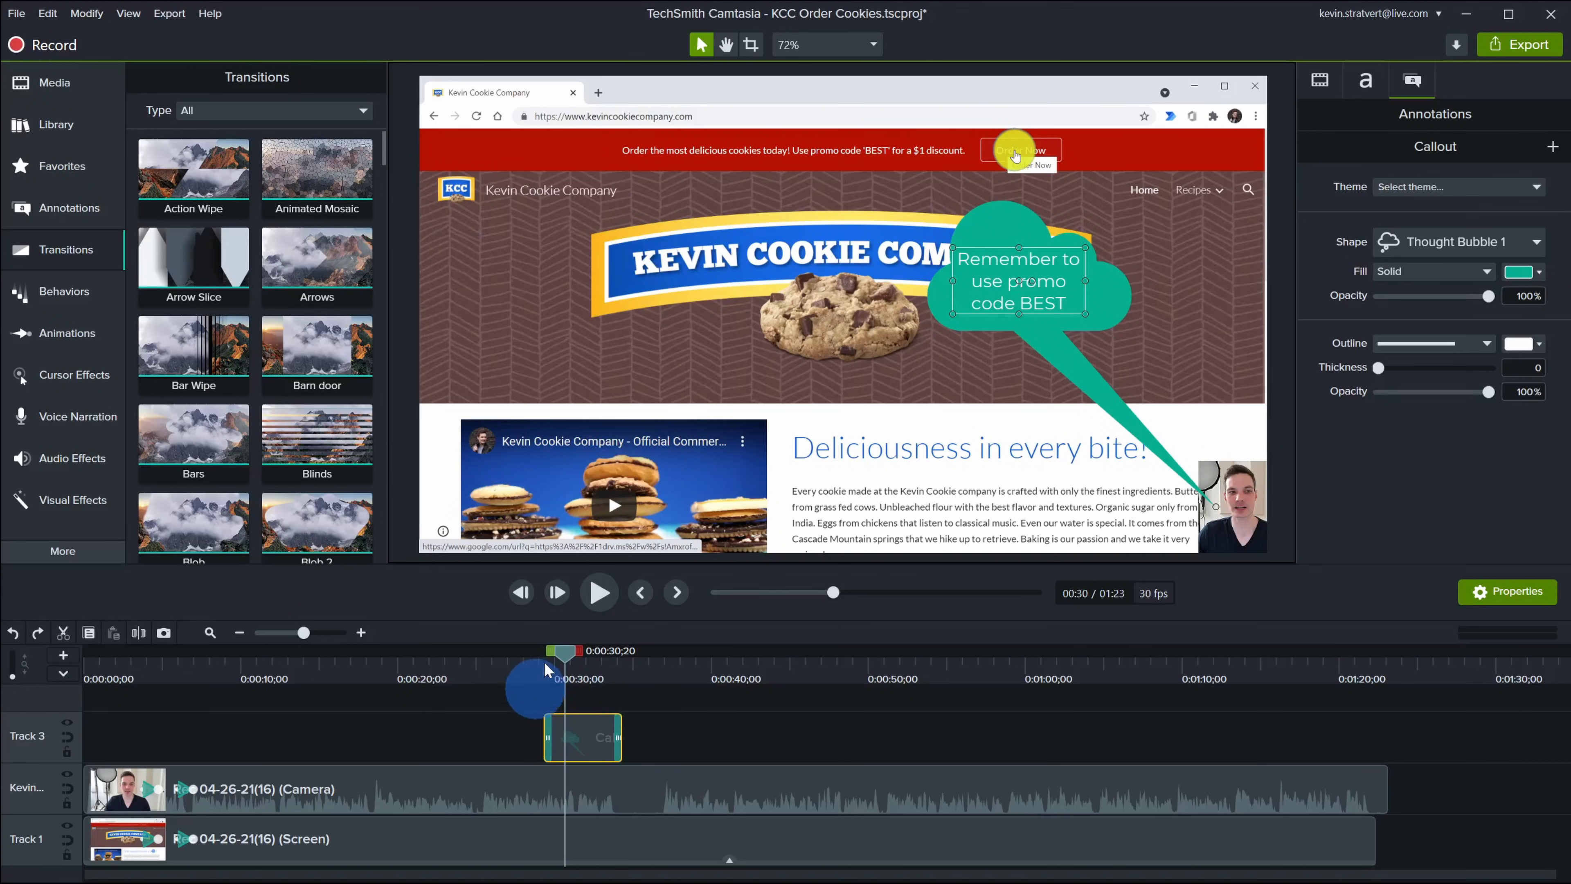
# - Apply the Drifting behavior to the thought bubble callout clip on Track 3
pyautogui.moveTo(563, 648)
pyautogui.mouseDown()
pyautogui.moveTo(543, 646)
pyautogui.moveTo(581, 653)
pyautogui.mouseUp()
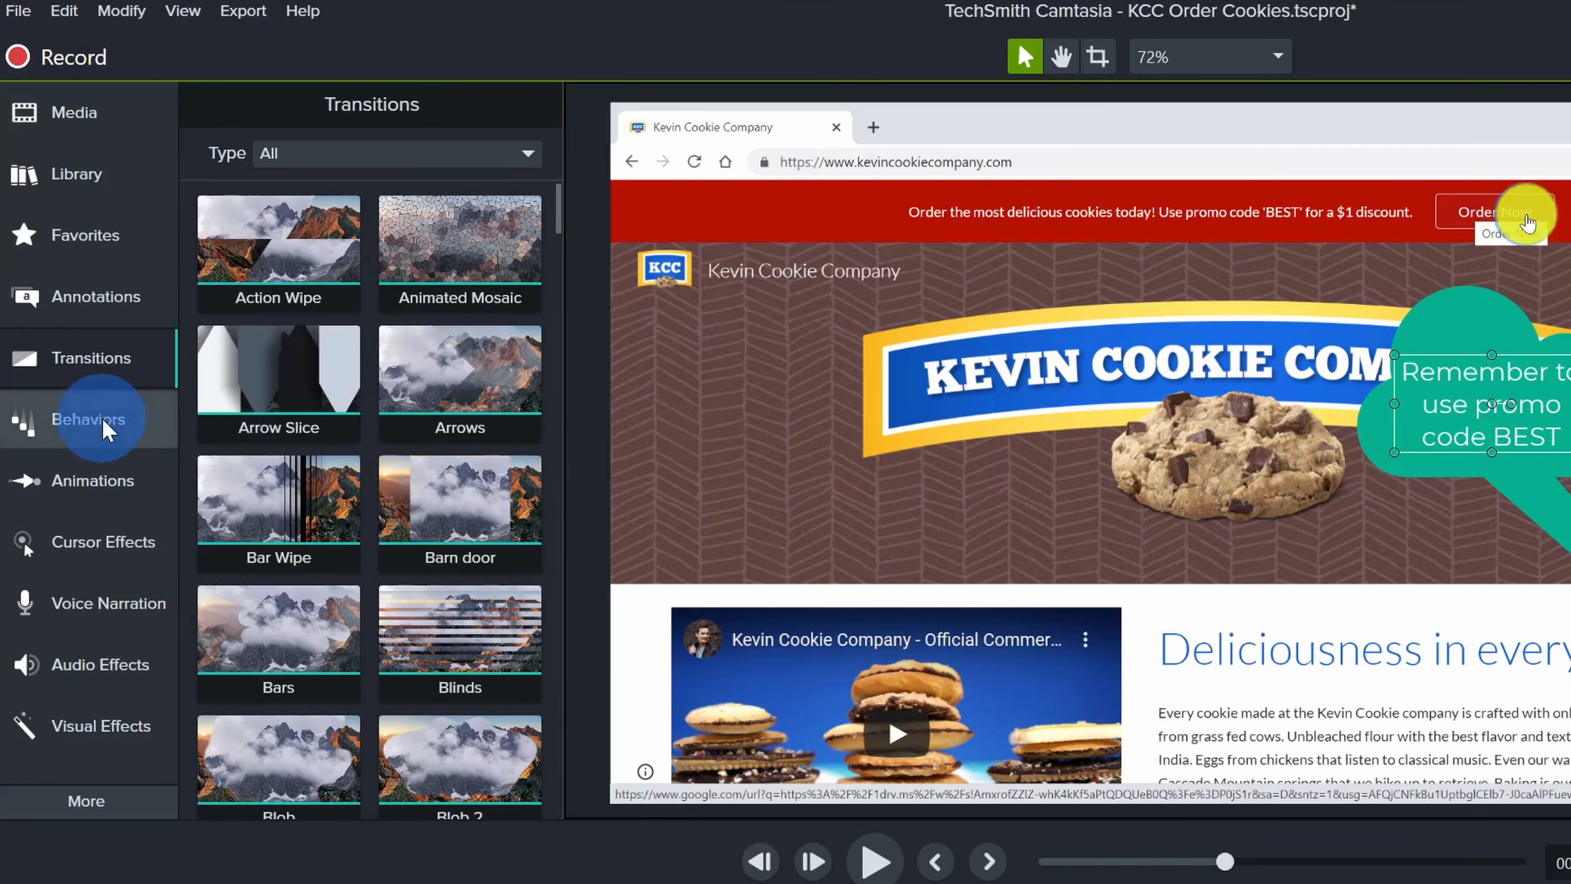
pyautogui.click(106, 429)
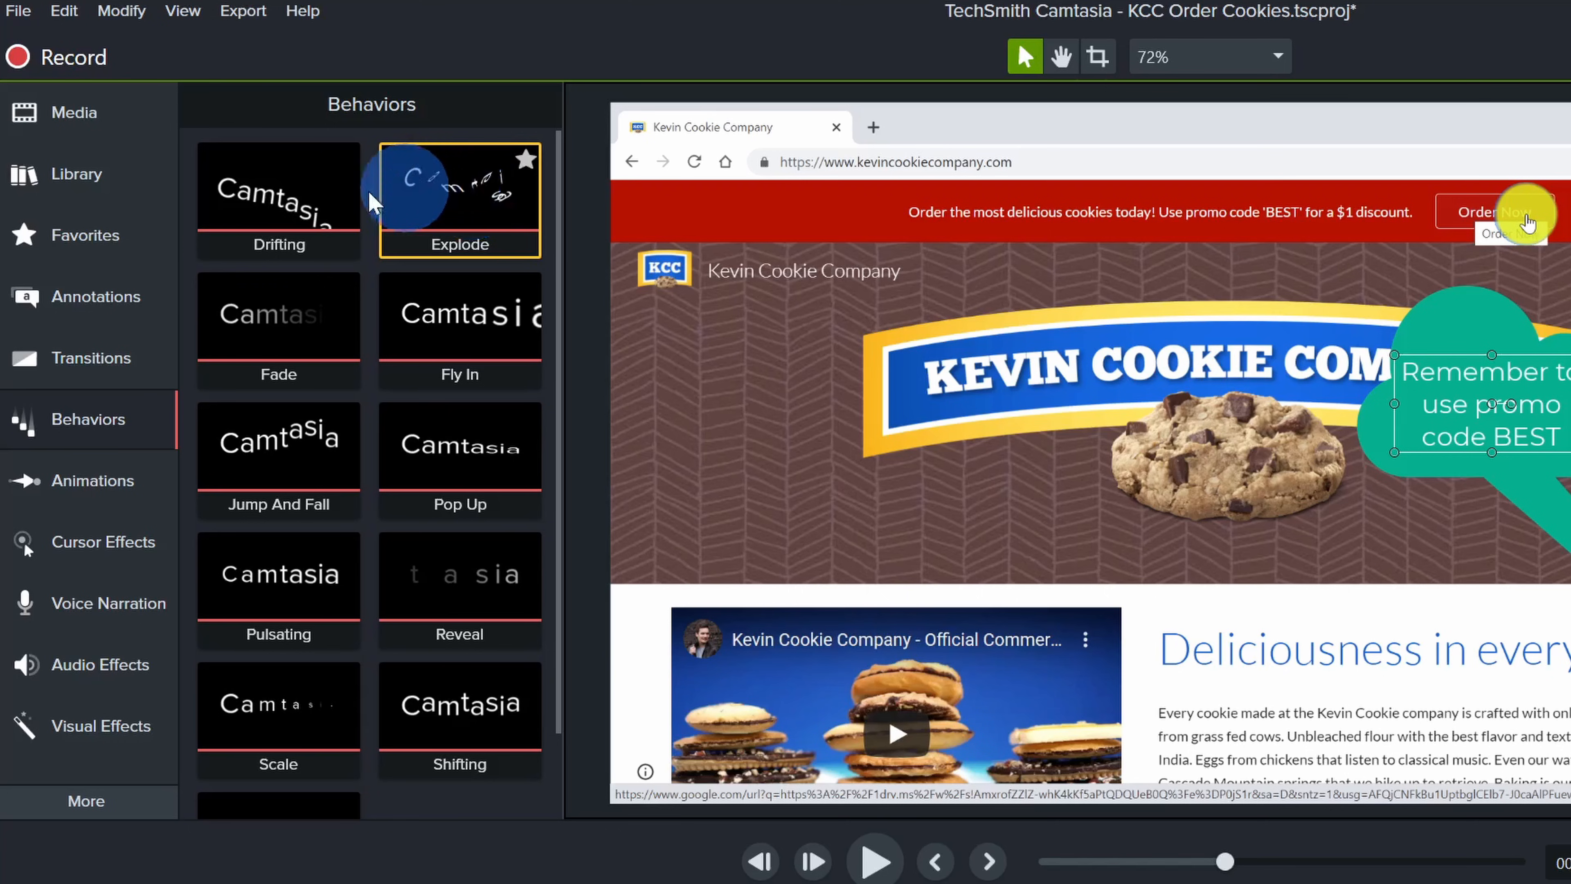
pyautogui.moveTo(267, 190); pyautogui.dragTo(865, 883)
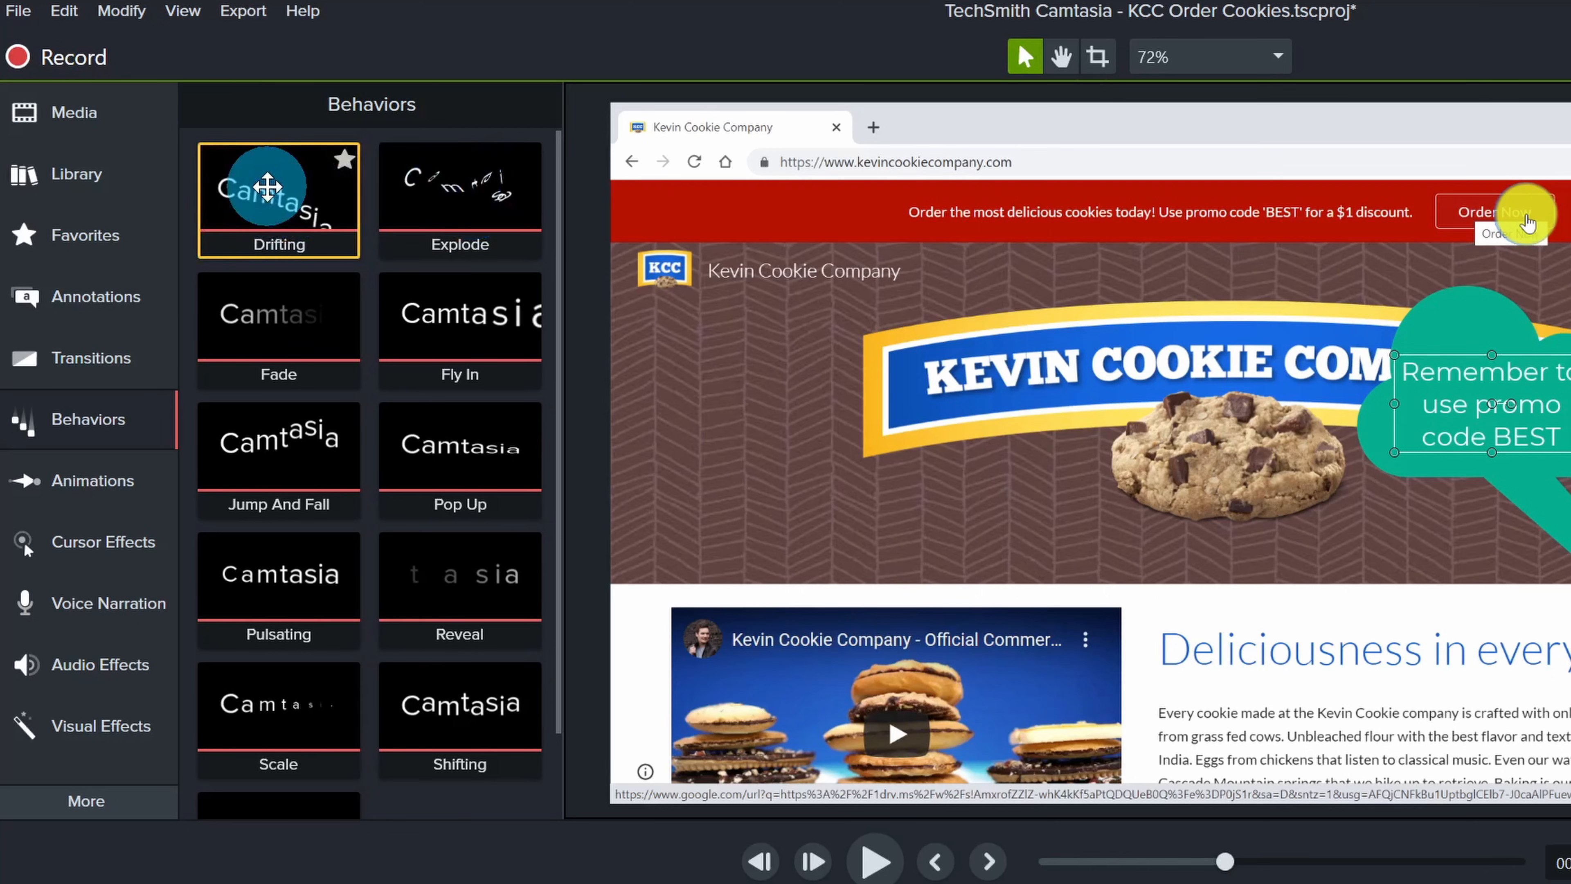
pyautogui.moveTo(589, 746); pyautogui.dragTo(593, 747)
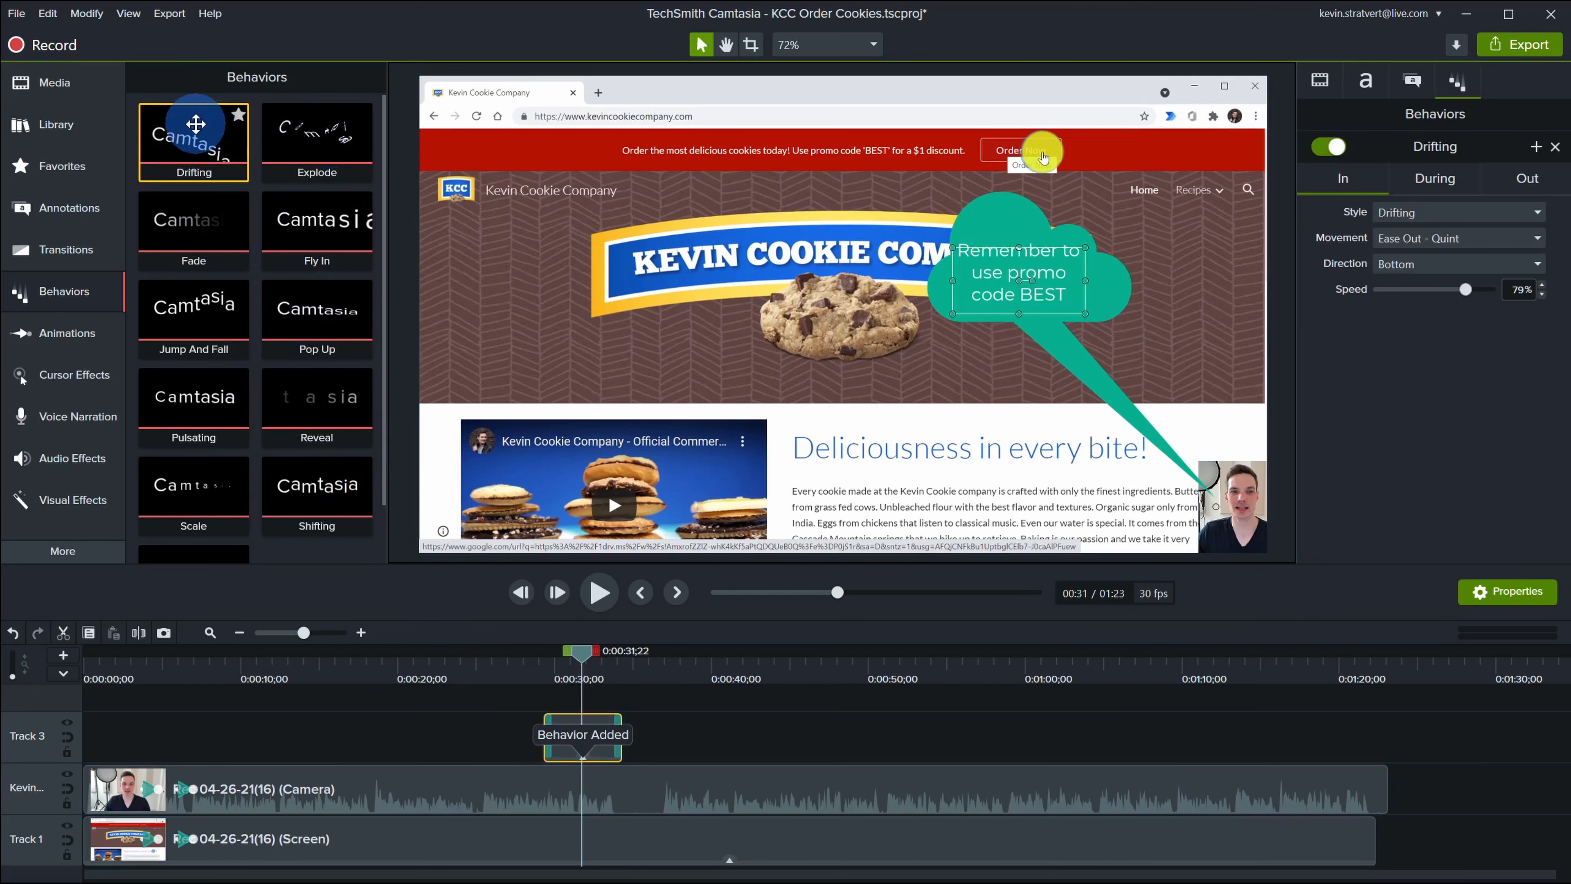
pyautogui.moveTo(311, 169); pyautogui.dragTo(577, 733)
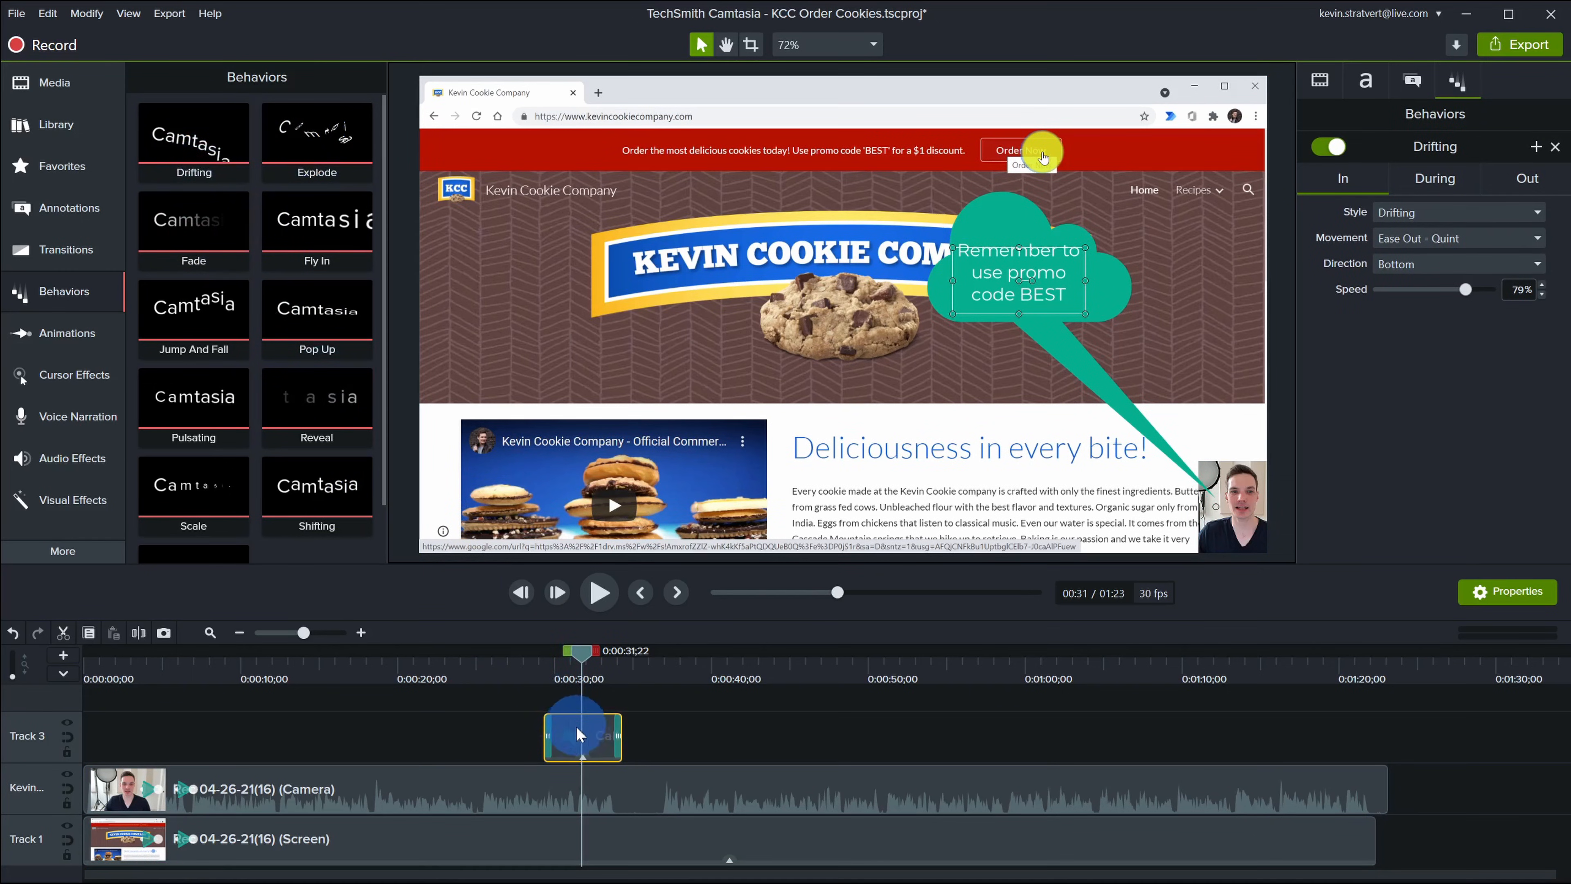
# - Play the callout with its Drifting behavior from 0:00:29;01 to 0:00:34;17
pyautogui.click(537, 651)
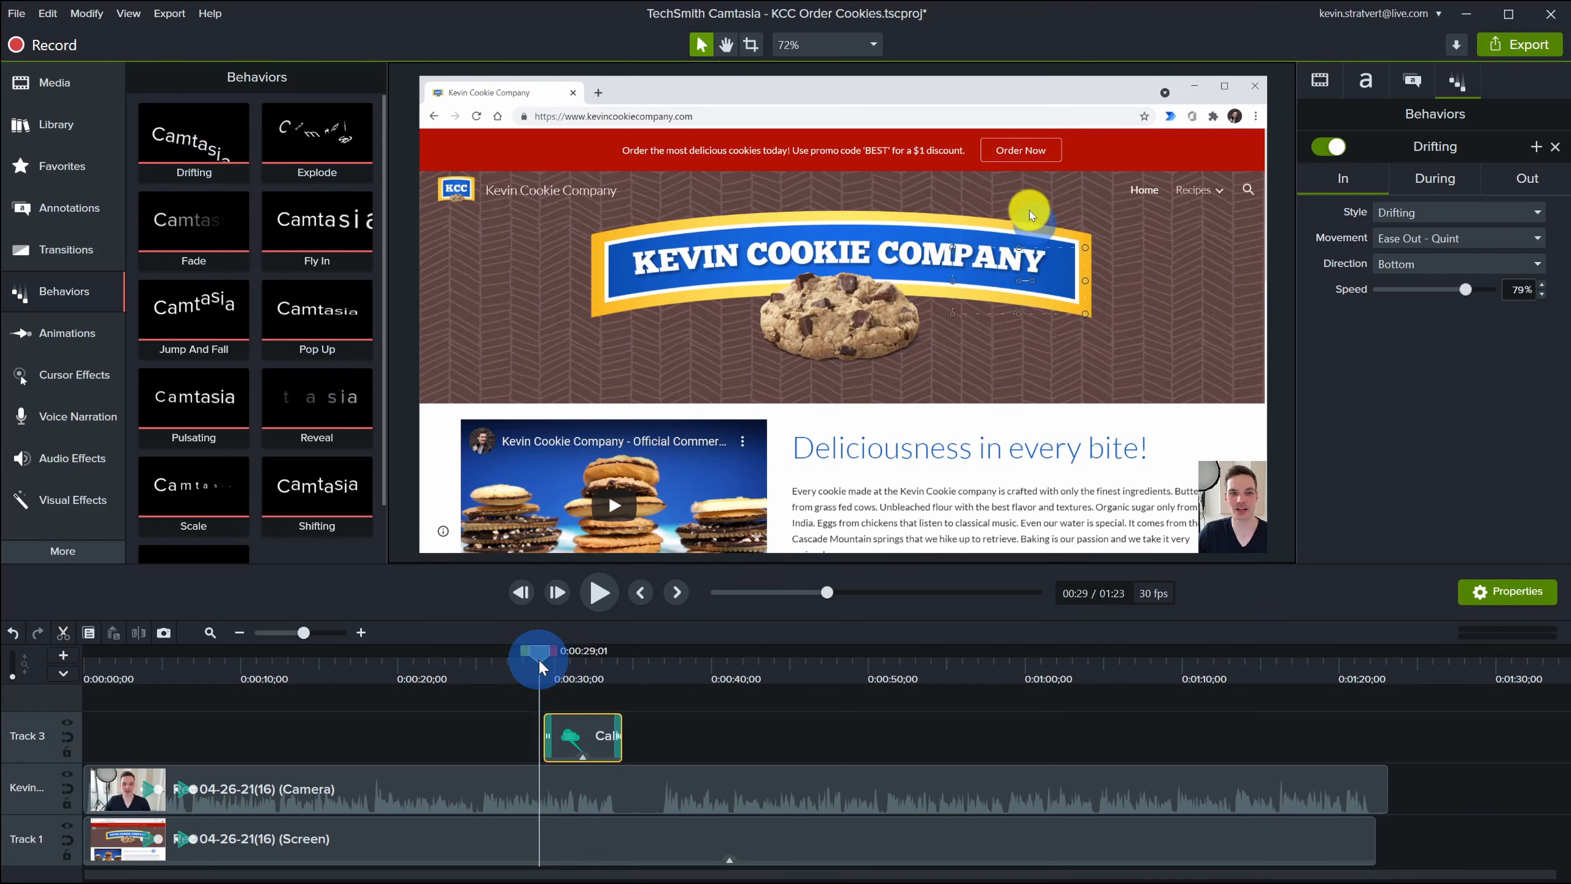
pyautogui.press('space')
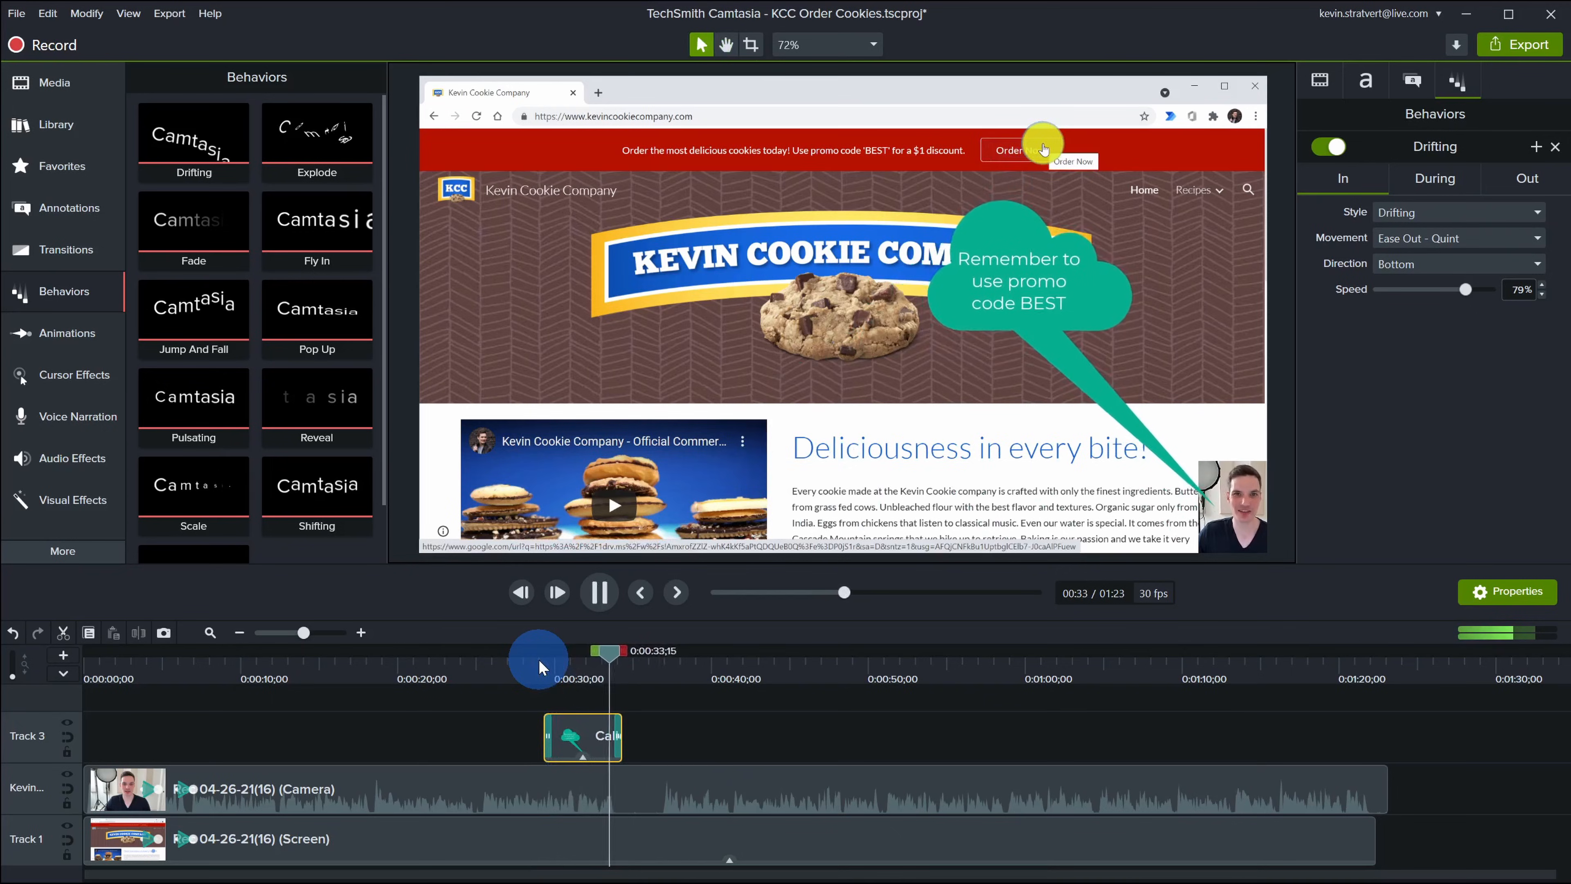
pyautogui.press('space')
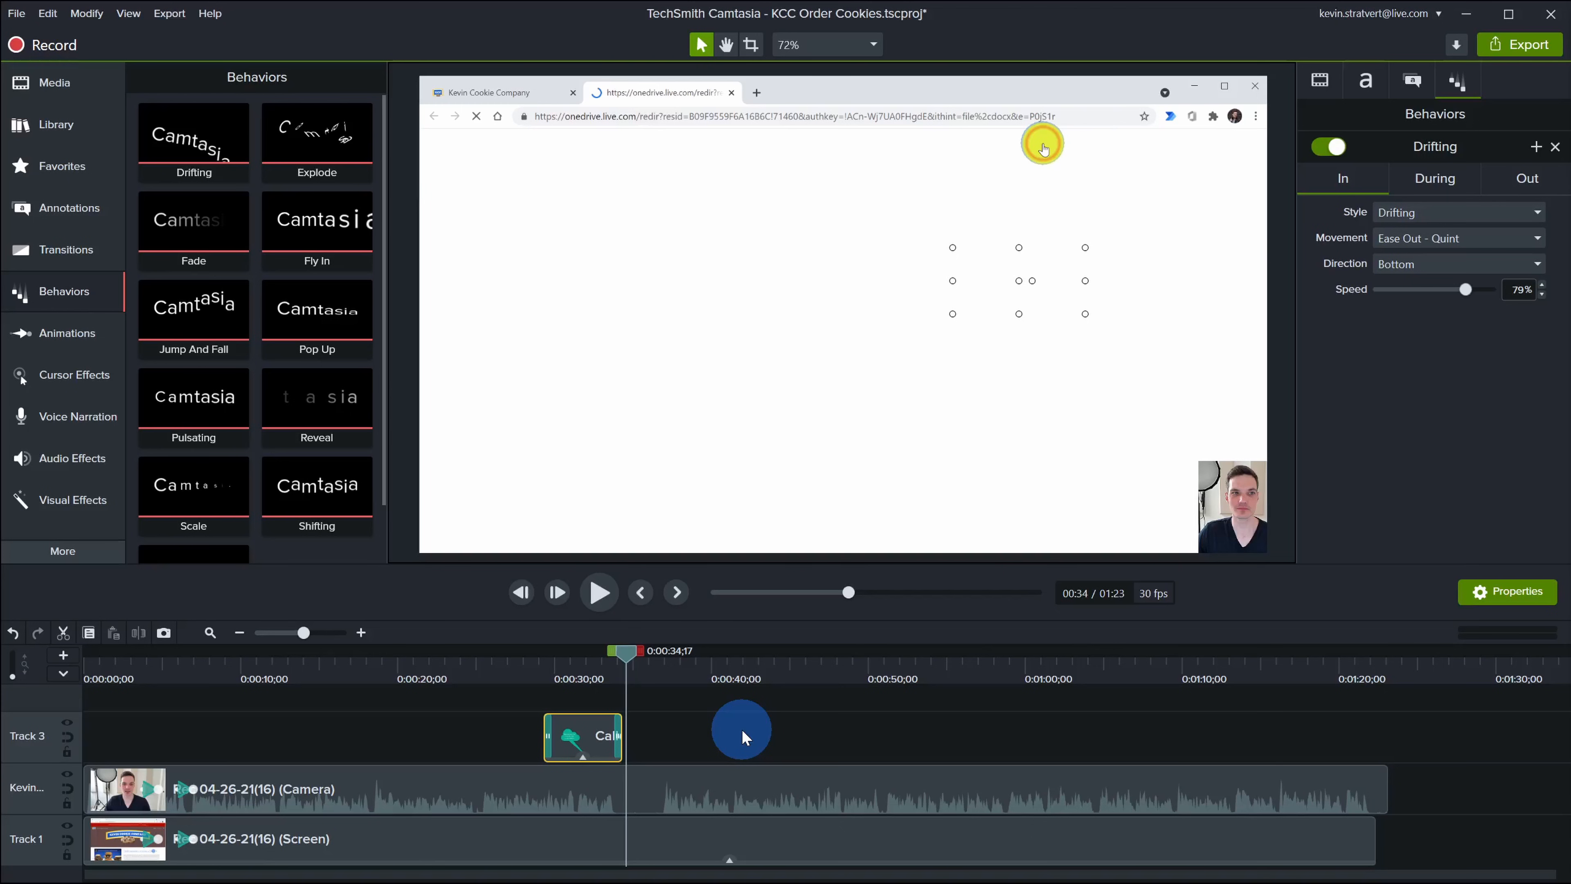
# - Return the playhead to the start and look through the Icons, Intros and Lower Thirds folders of the Camtasia 2021 library
pyautogui.moveTo(627, 651); pyautogui.dragTo(4, 662)
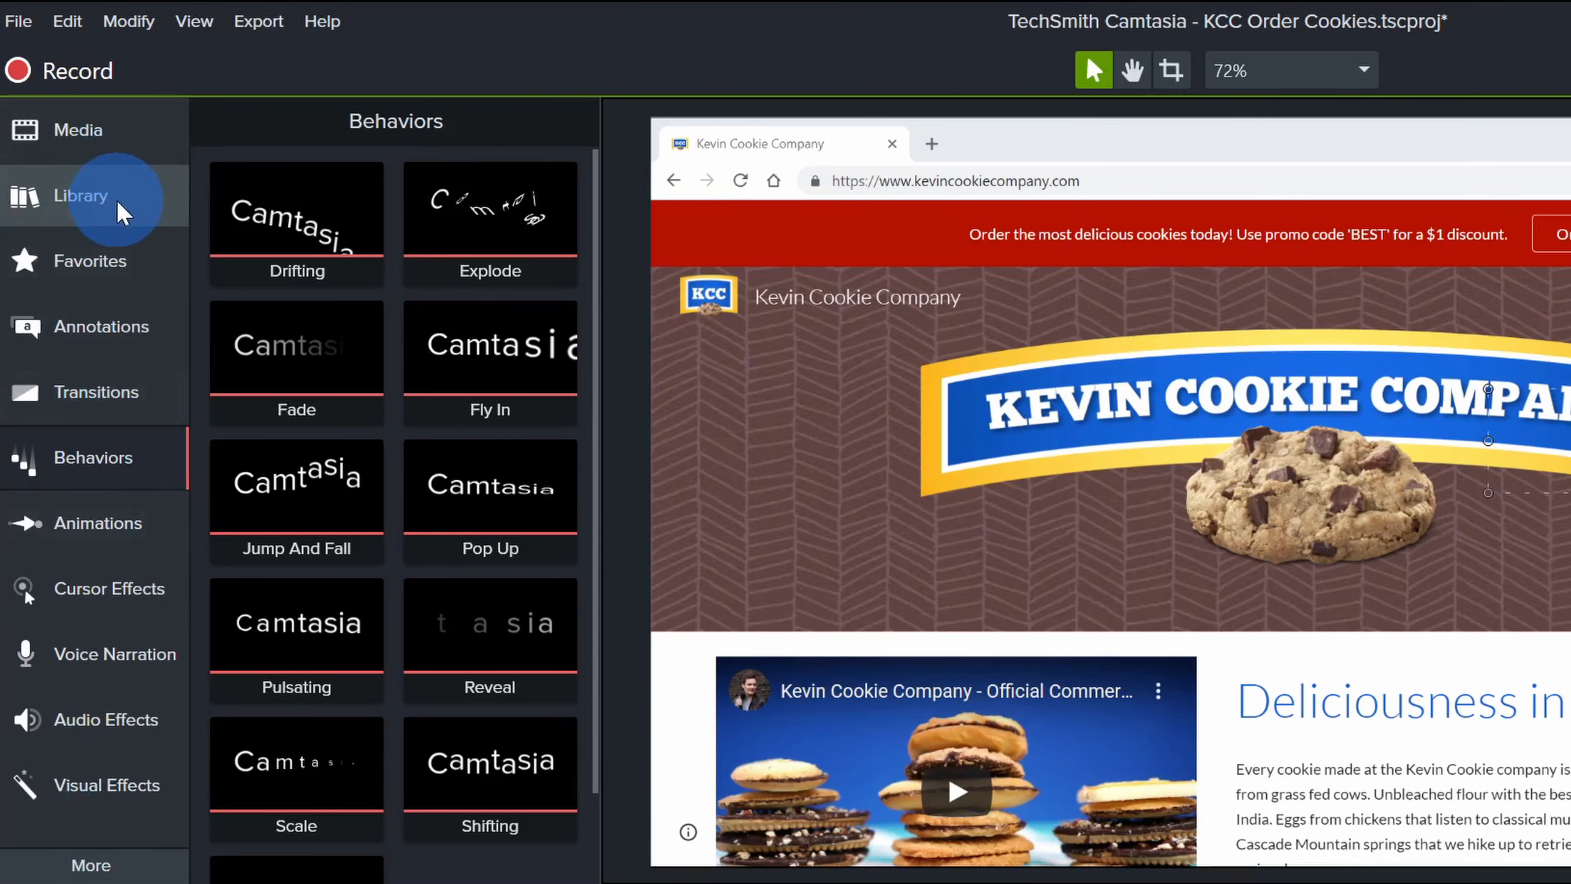
pyautogui.click(123, 213)
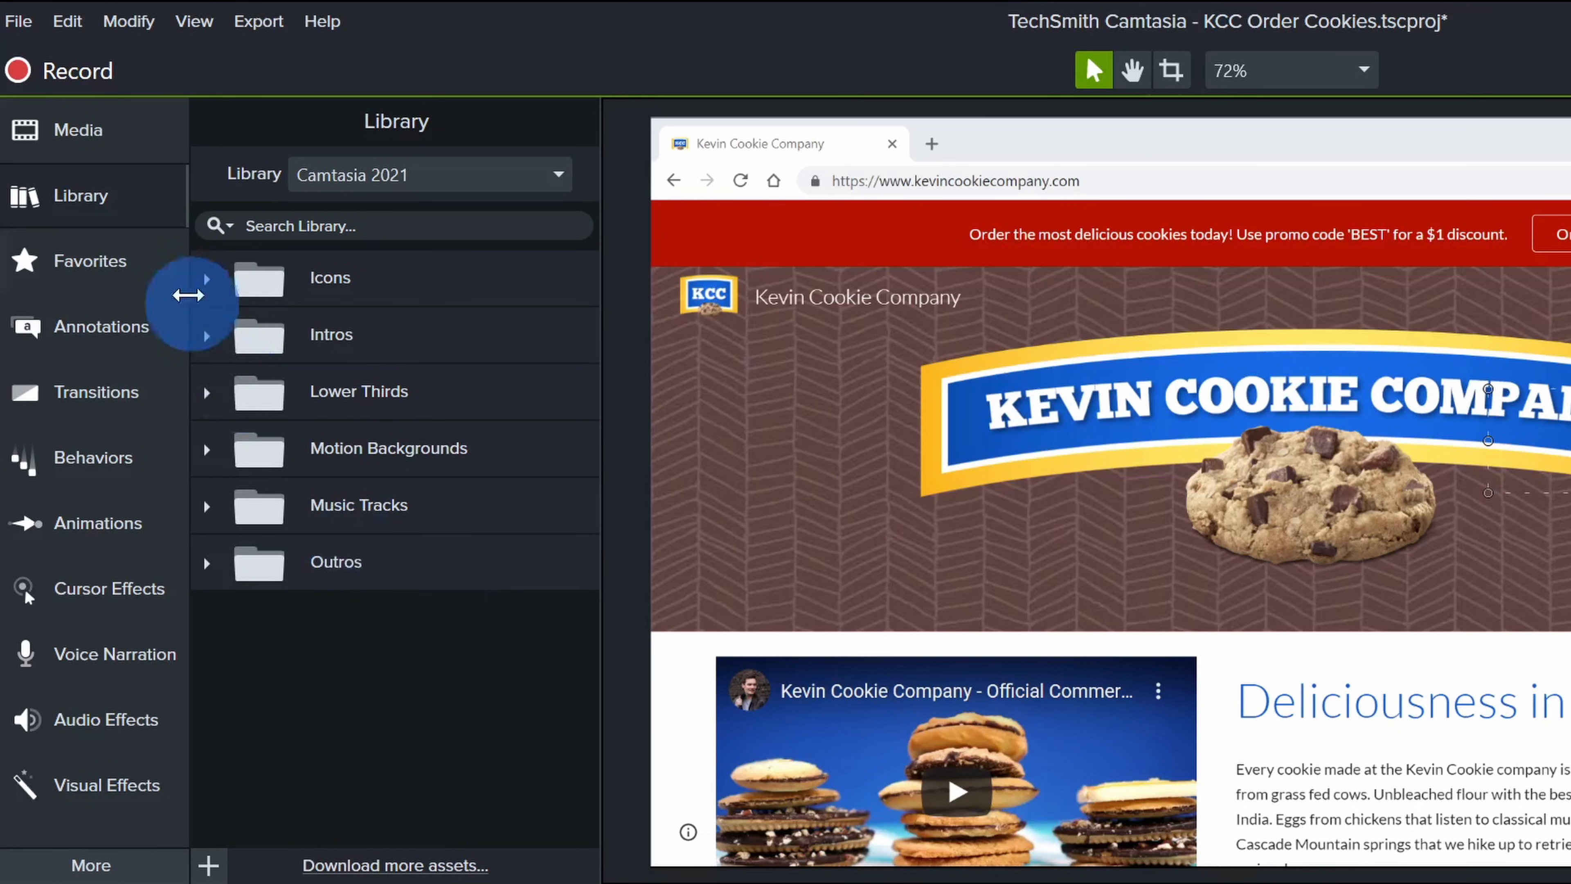
pyautogui.click(206, 280)
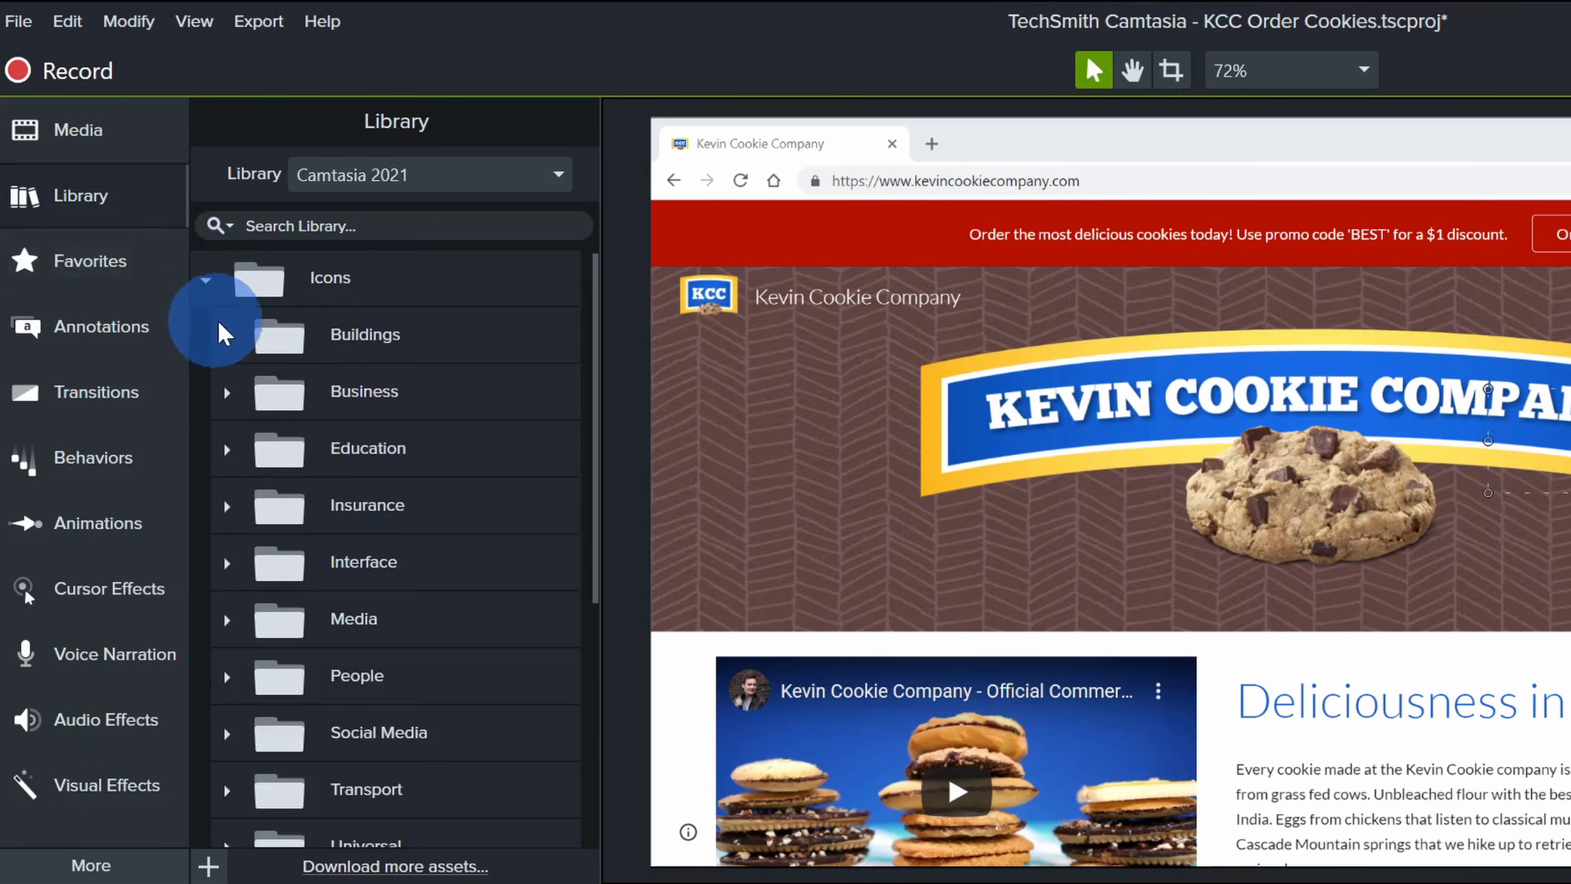
pyautogui.click(227, 335)
pyautogui.click(206, 280)
pyautogui.click(208, 336)
pyautogui.click(208, 336)
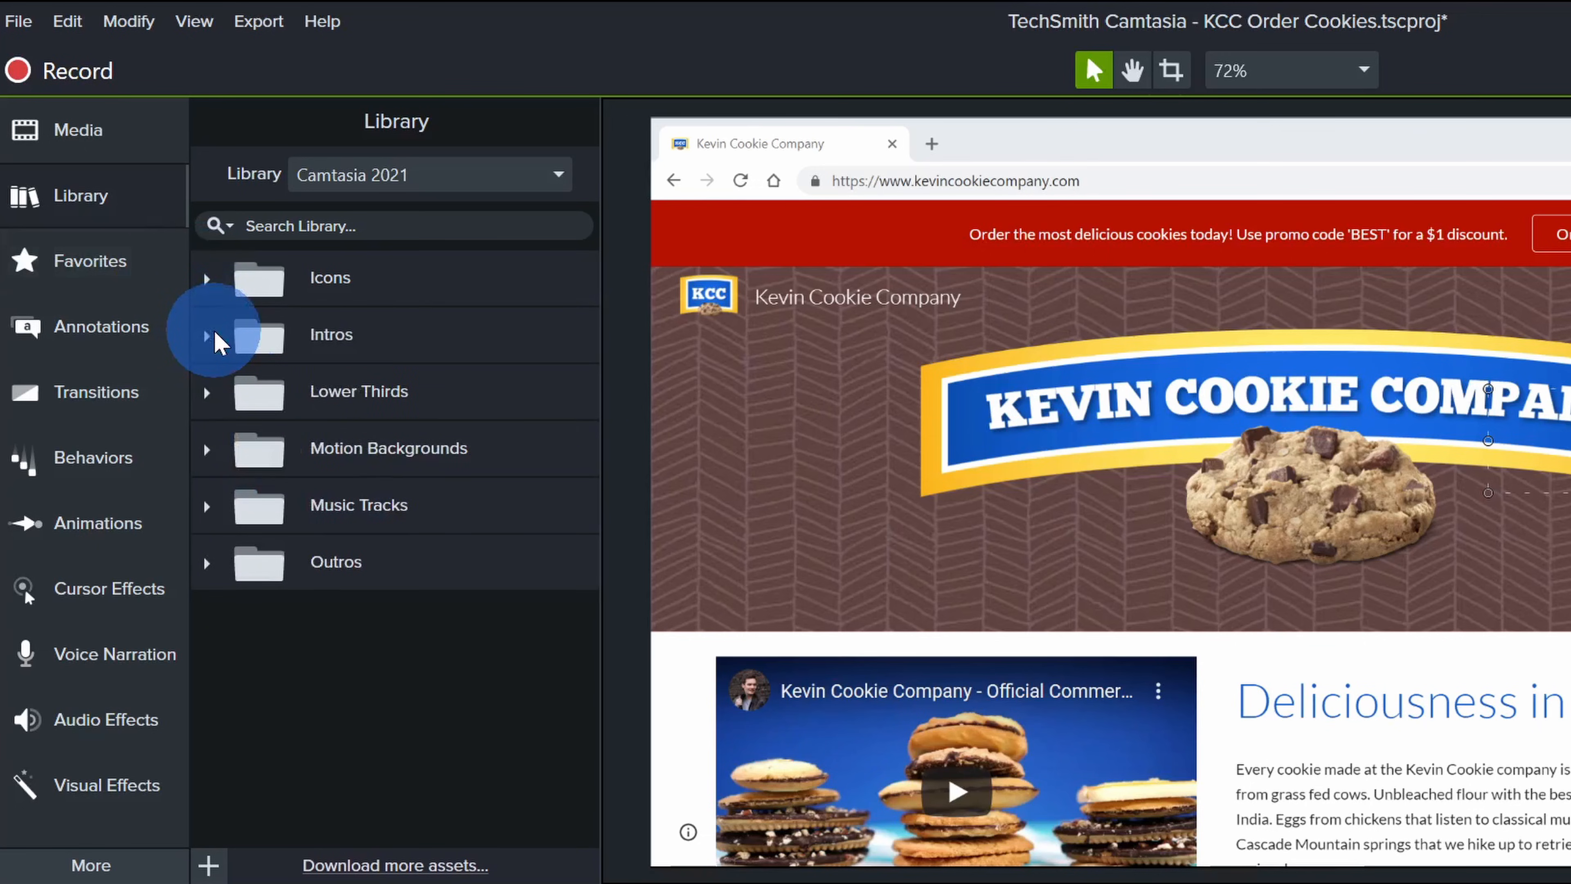
pyautogui.click(208, 394)
pyautogui.scroll(-6, 302, 477)
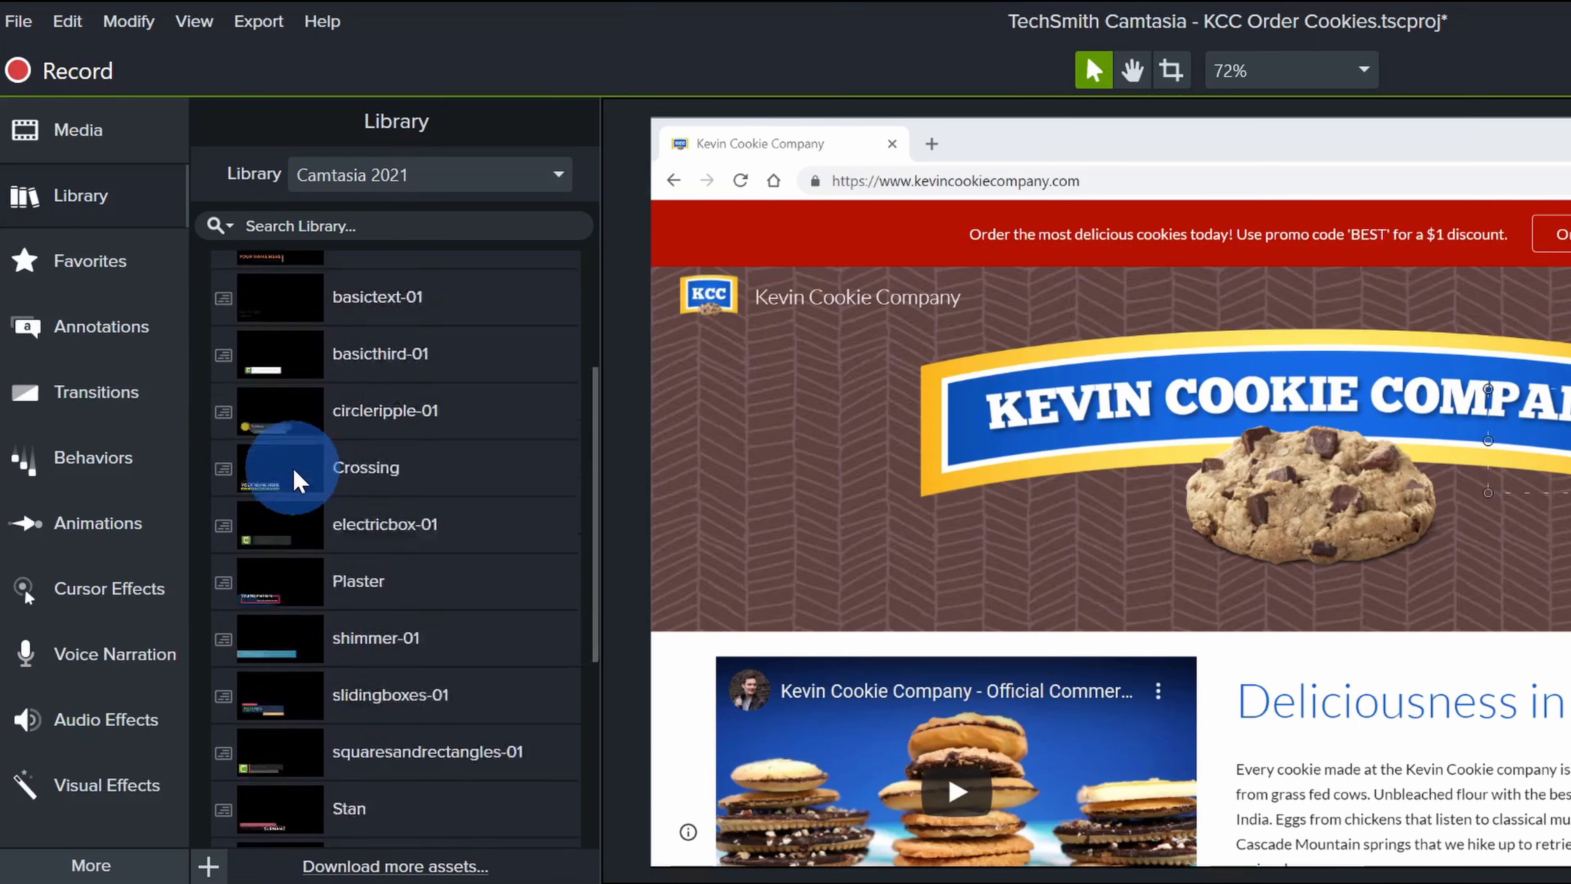
pyautogui.scroll(6, 302, 486)
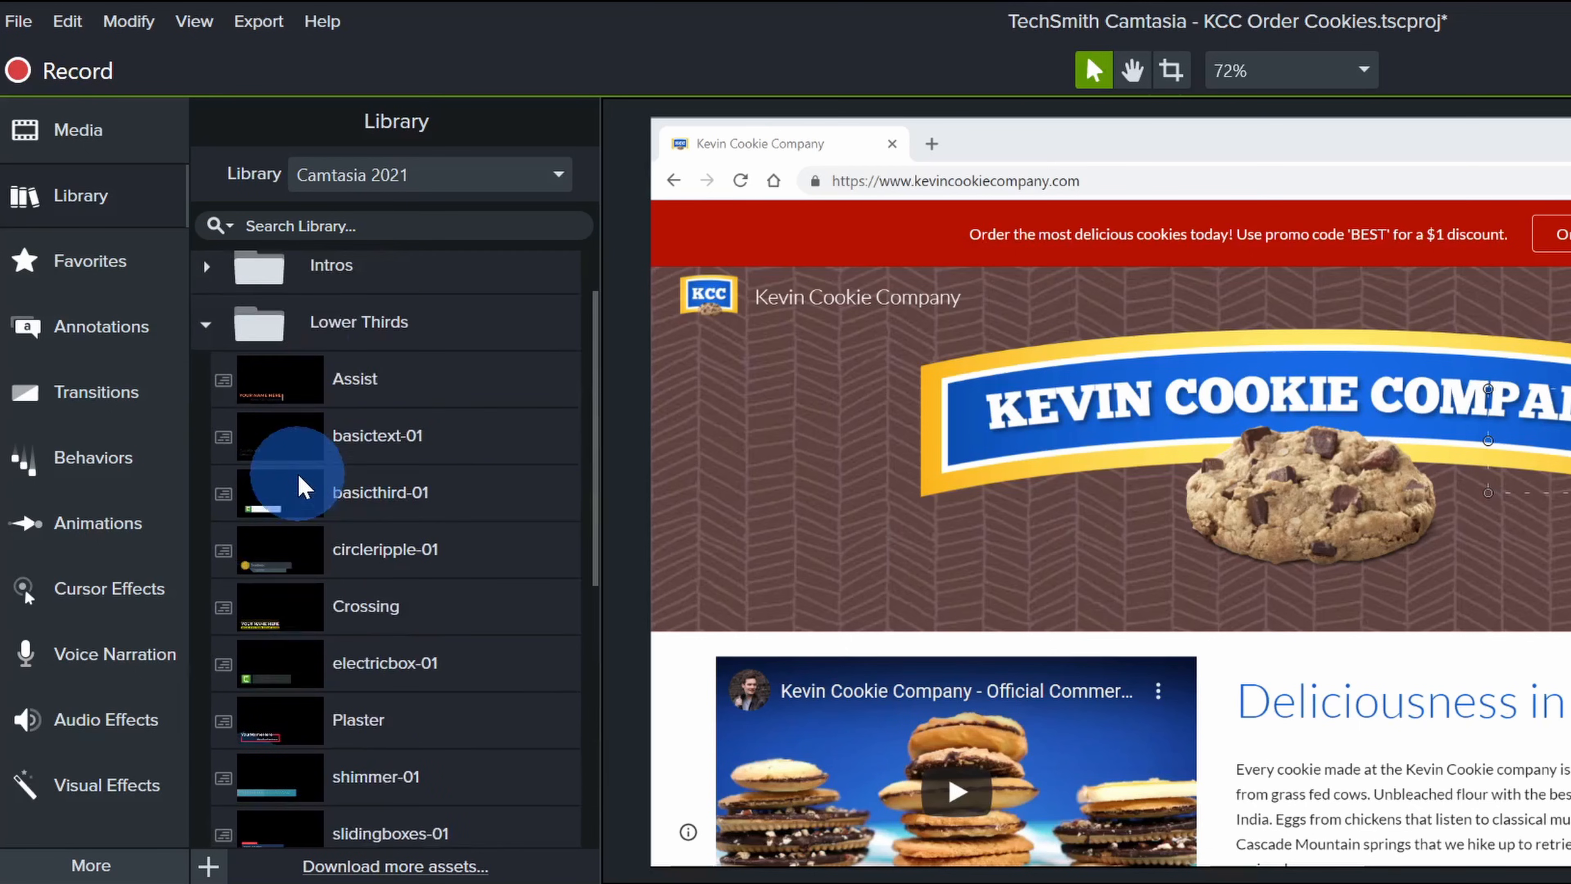
pyautogui.click(206, 326)
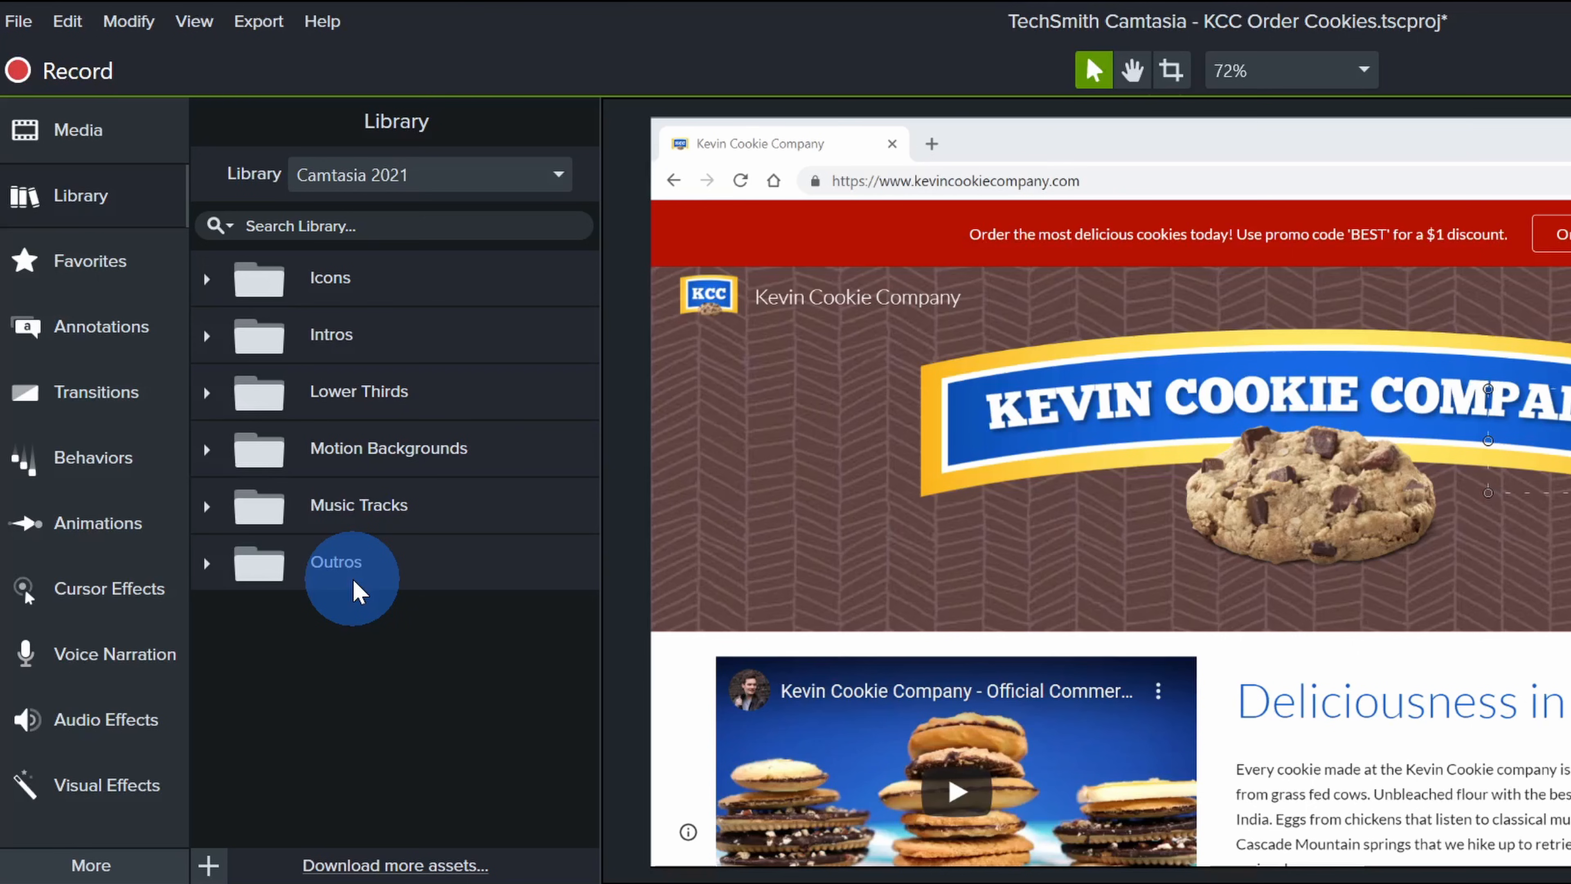
# - Browse the library's intro templates and preview the linewipe intro
pyautogui.click(207, 334)
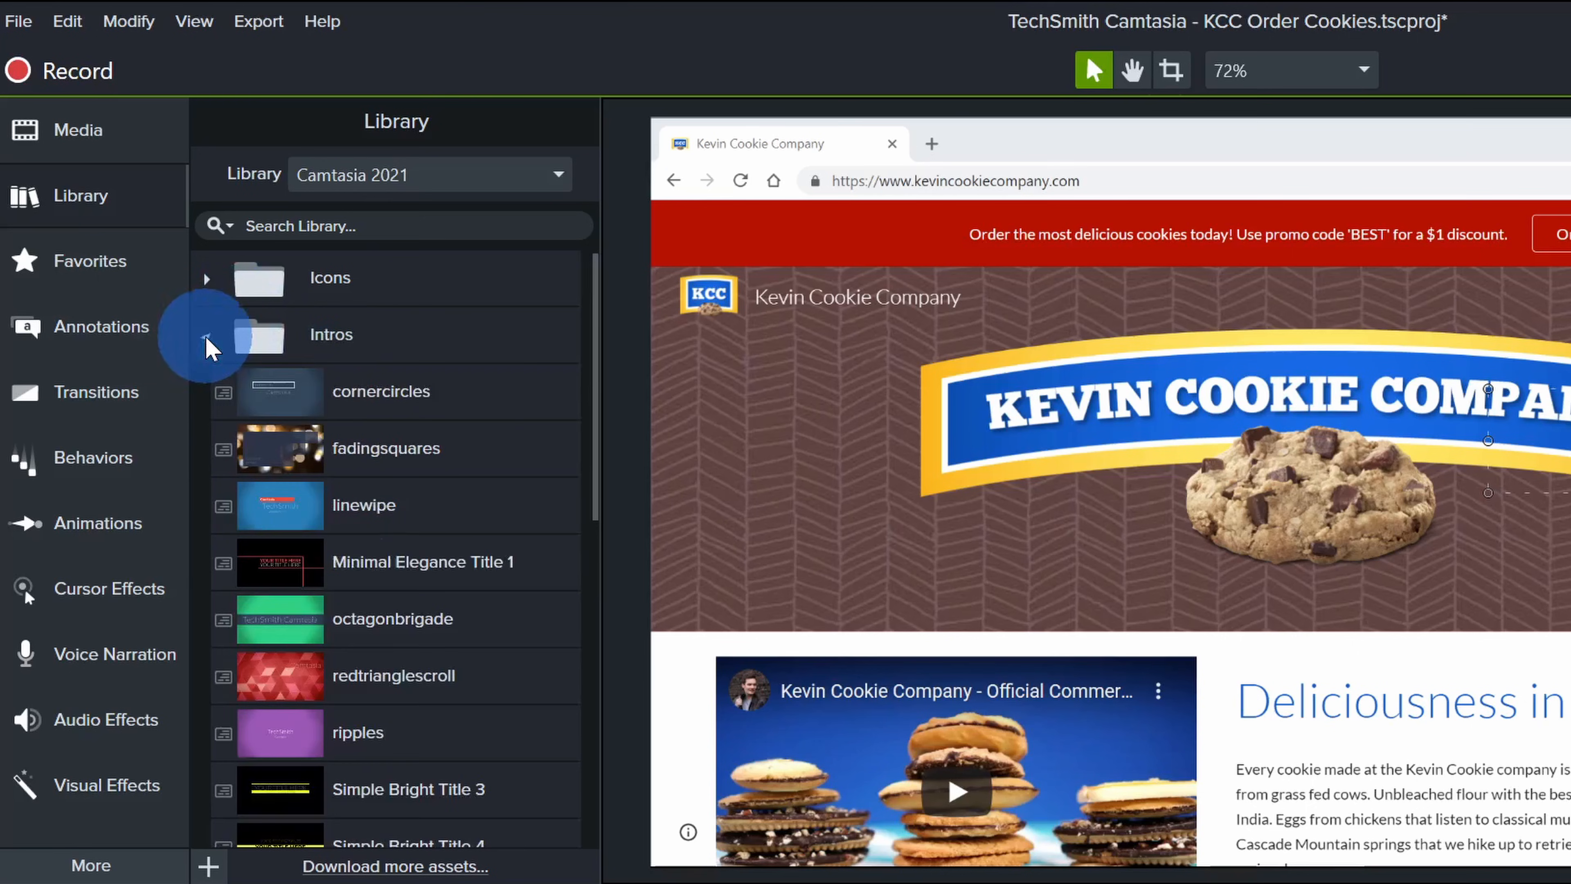
pyautogui.scroll(-5, 340, 498)
pyautogui.scroll(-3, 310, 545)
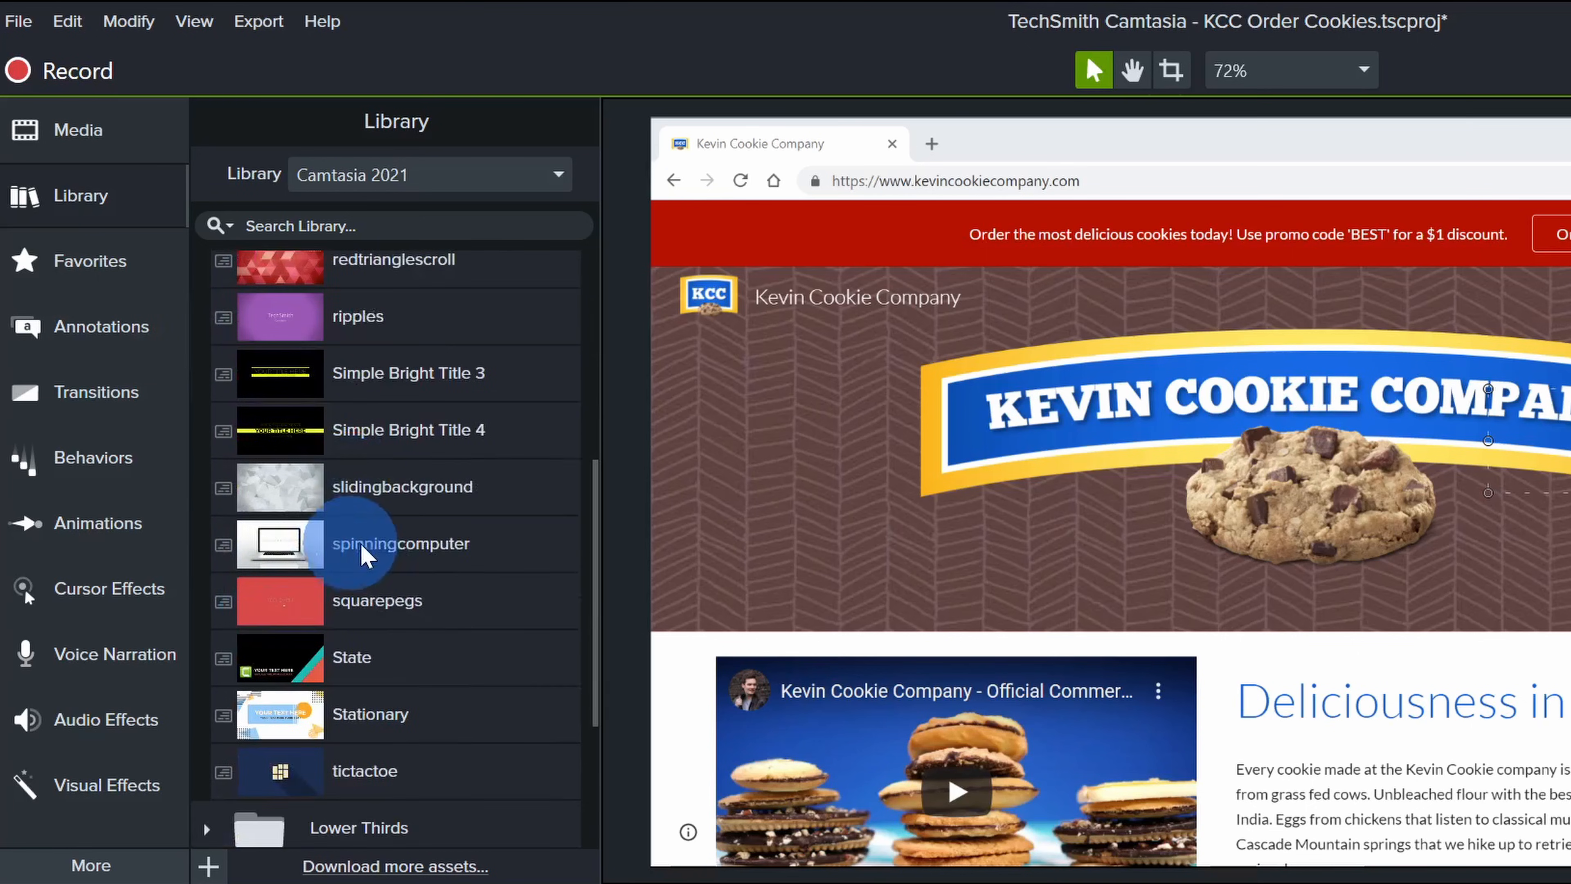
pyautogui.scroll(-4, 445, 568)
pyautogui.scroll(9, 441, 616)
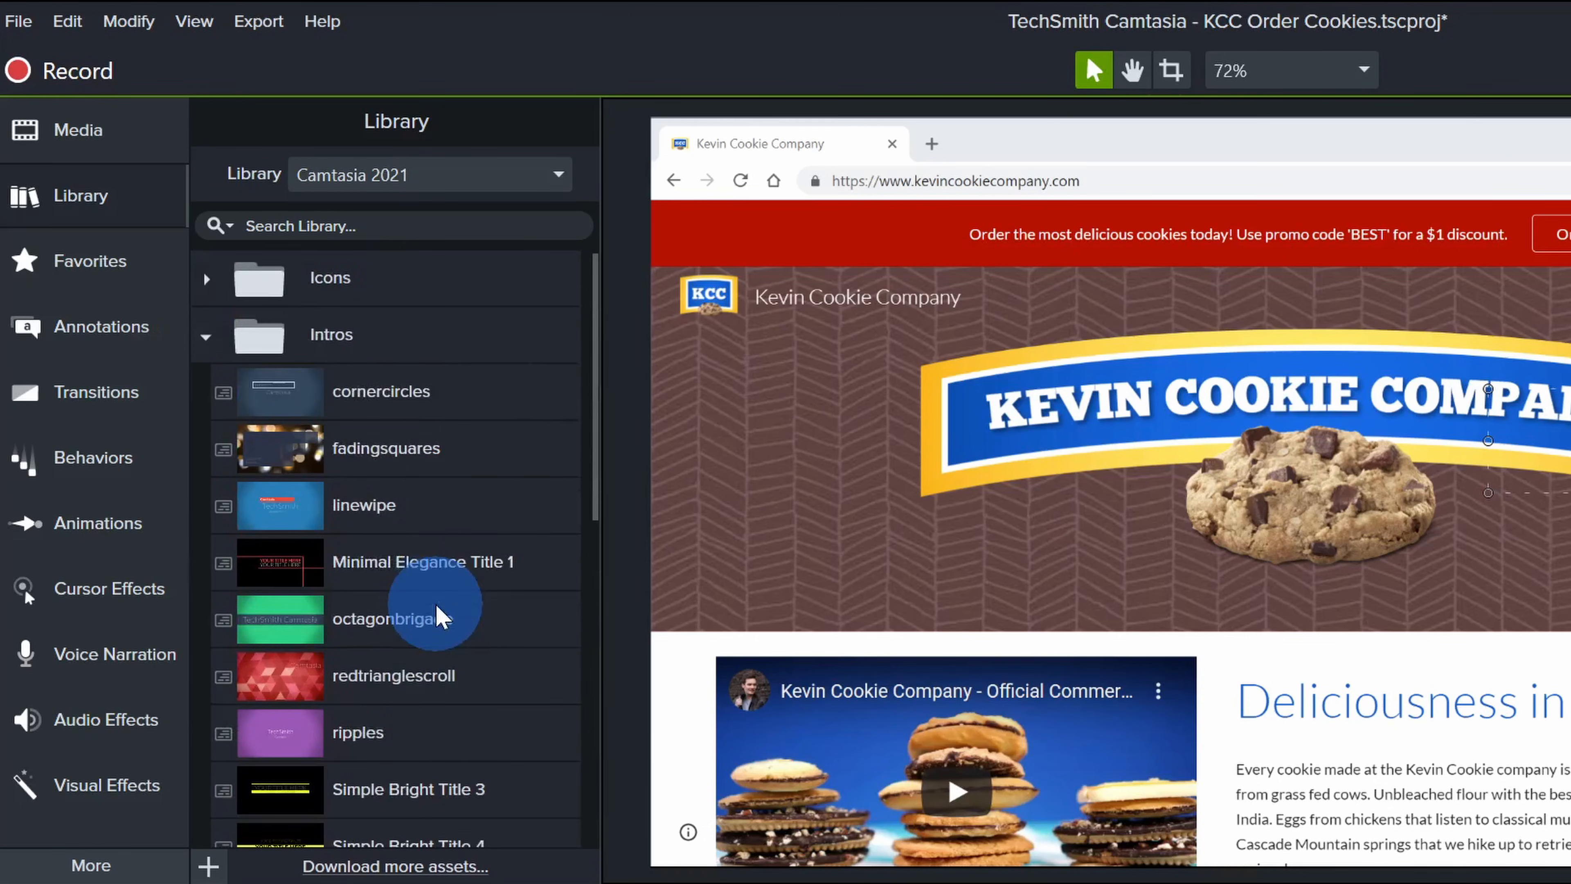
pyautogui.click(386, 520)
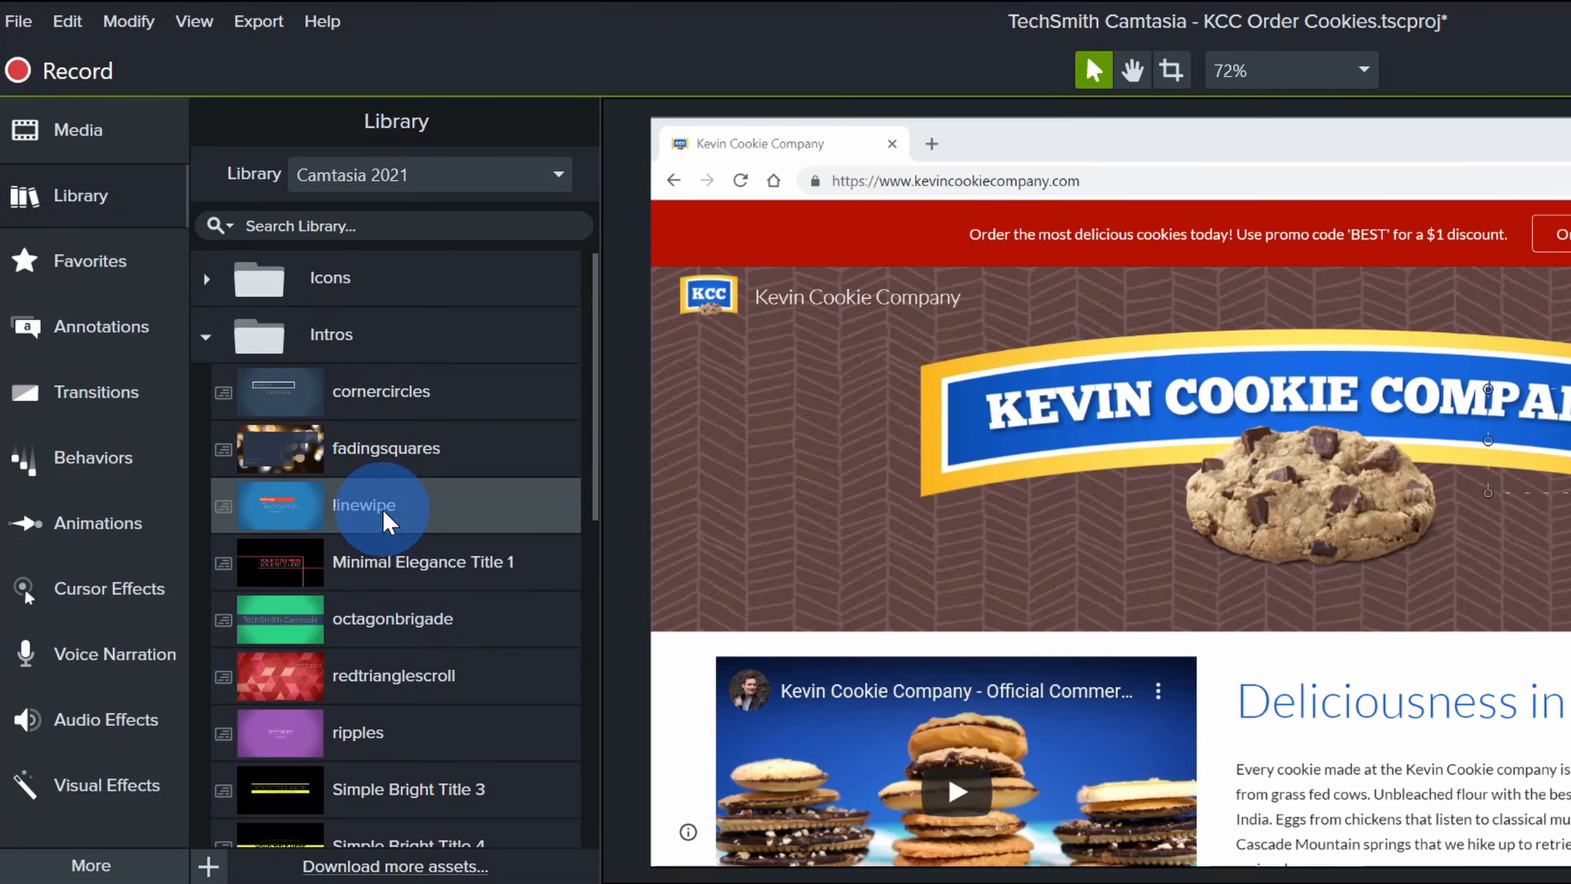
pyautogui.doubleClick(386, 520)
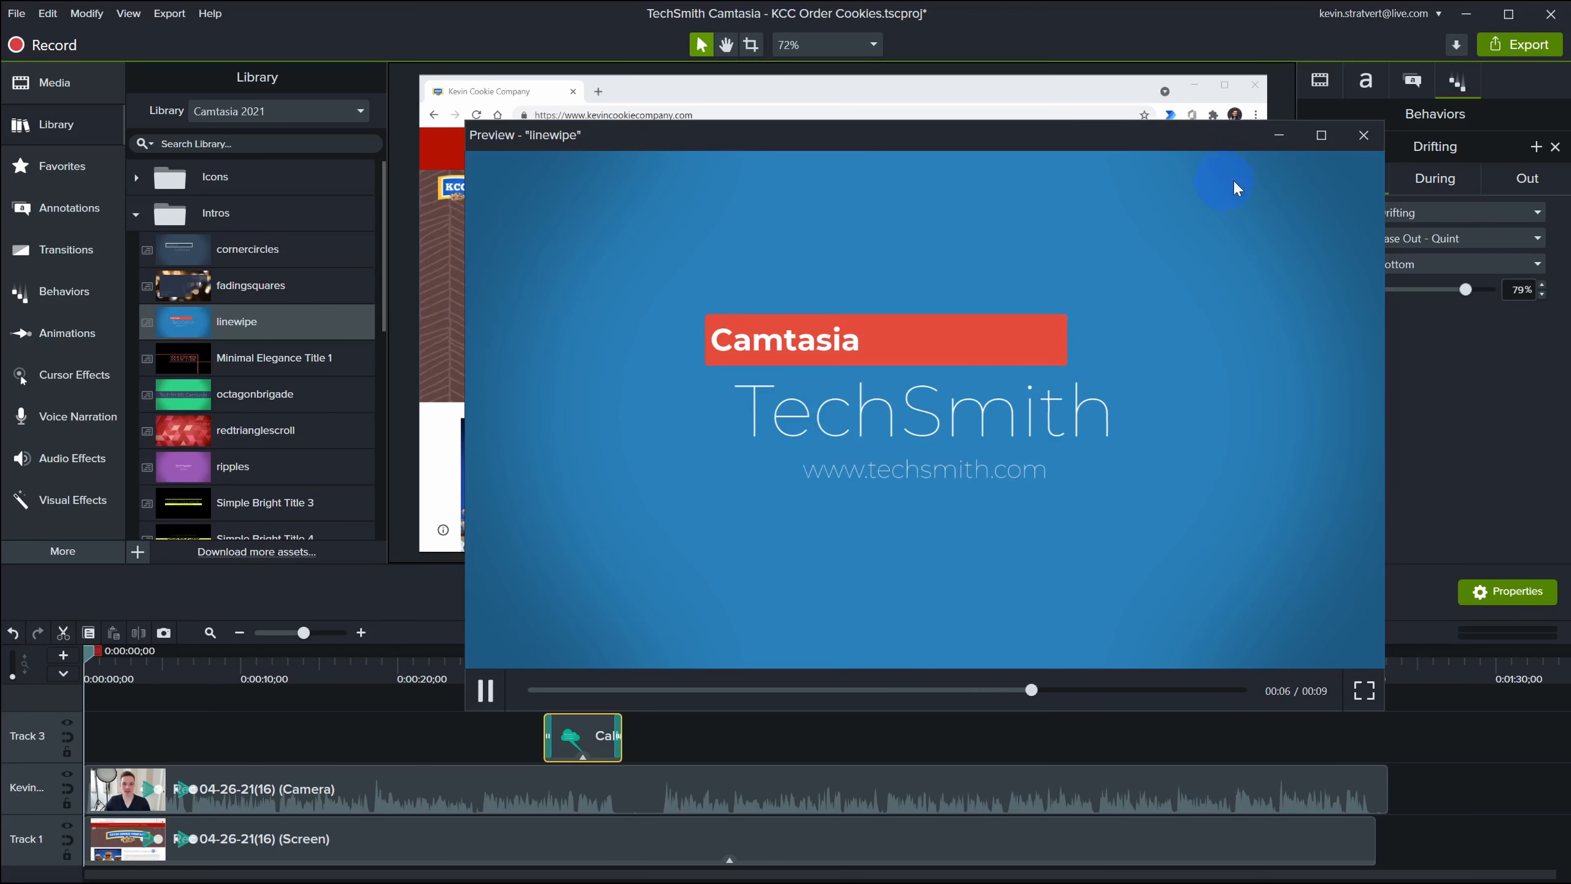
pyautogui.click(1360, 134)
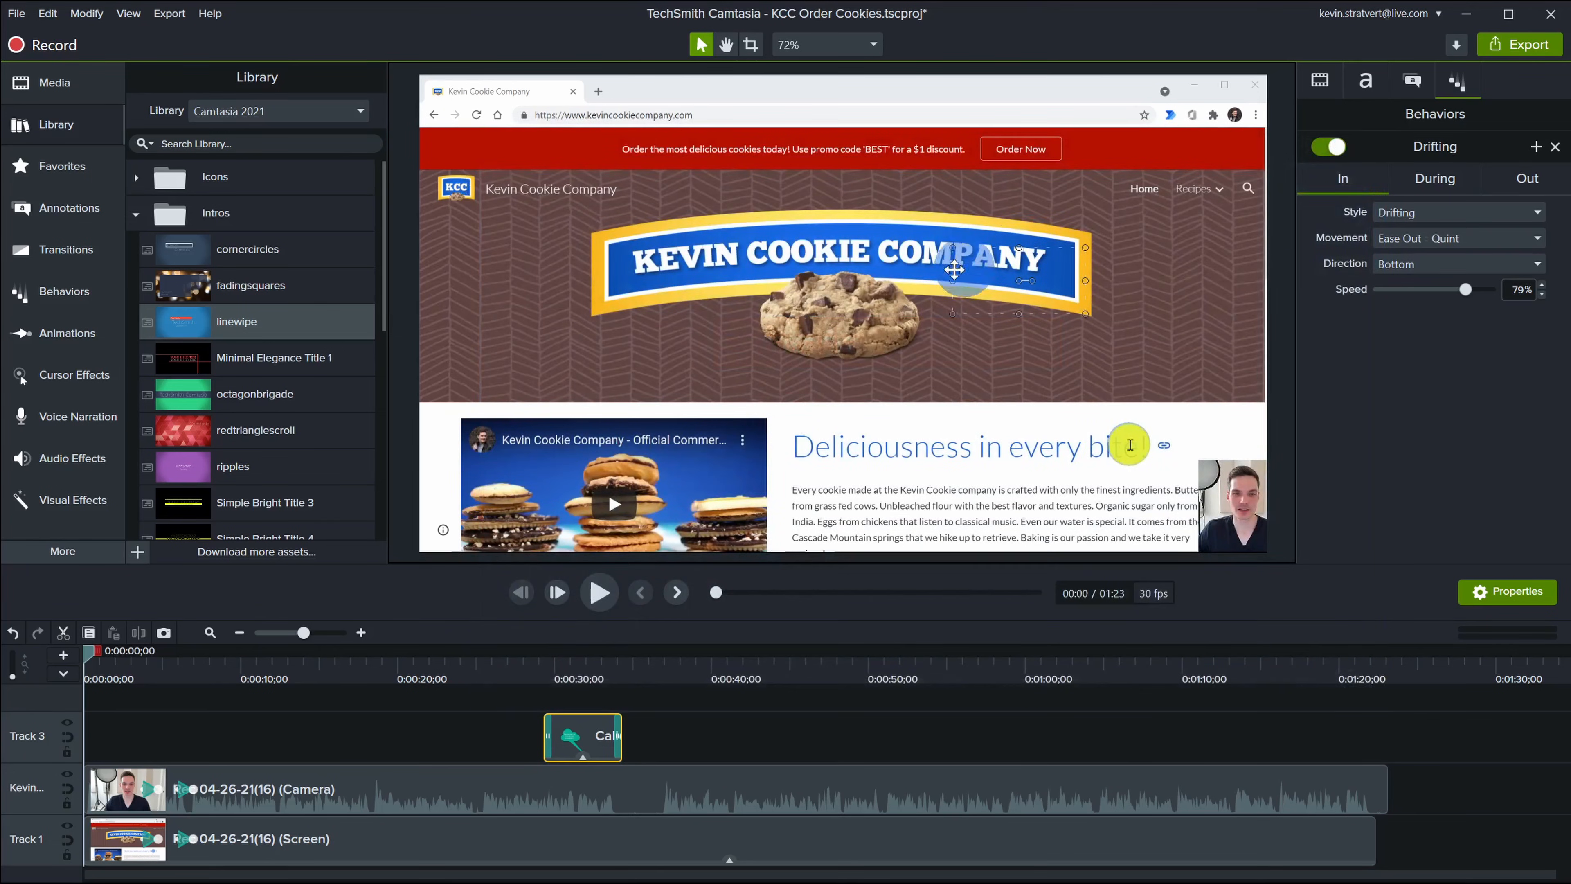
# - Add linewipe at the start of Track 3, titled "Kevin Cookie Company" with subtitles "How to order cookies" and "kevincookiecompany.com", and scrub through it
pyautogui.moveTo(235, 328); pyautogui.dragTo(70, 712)
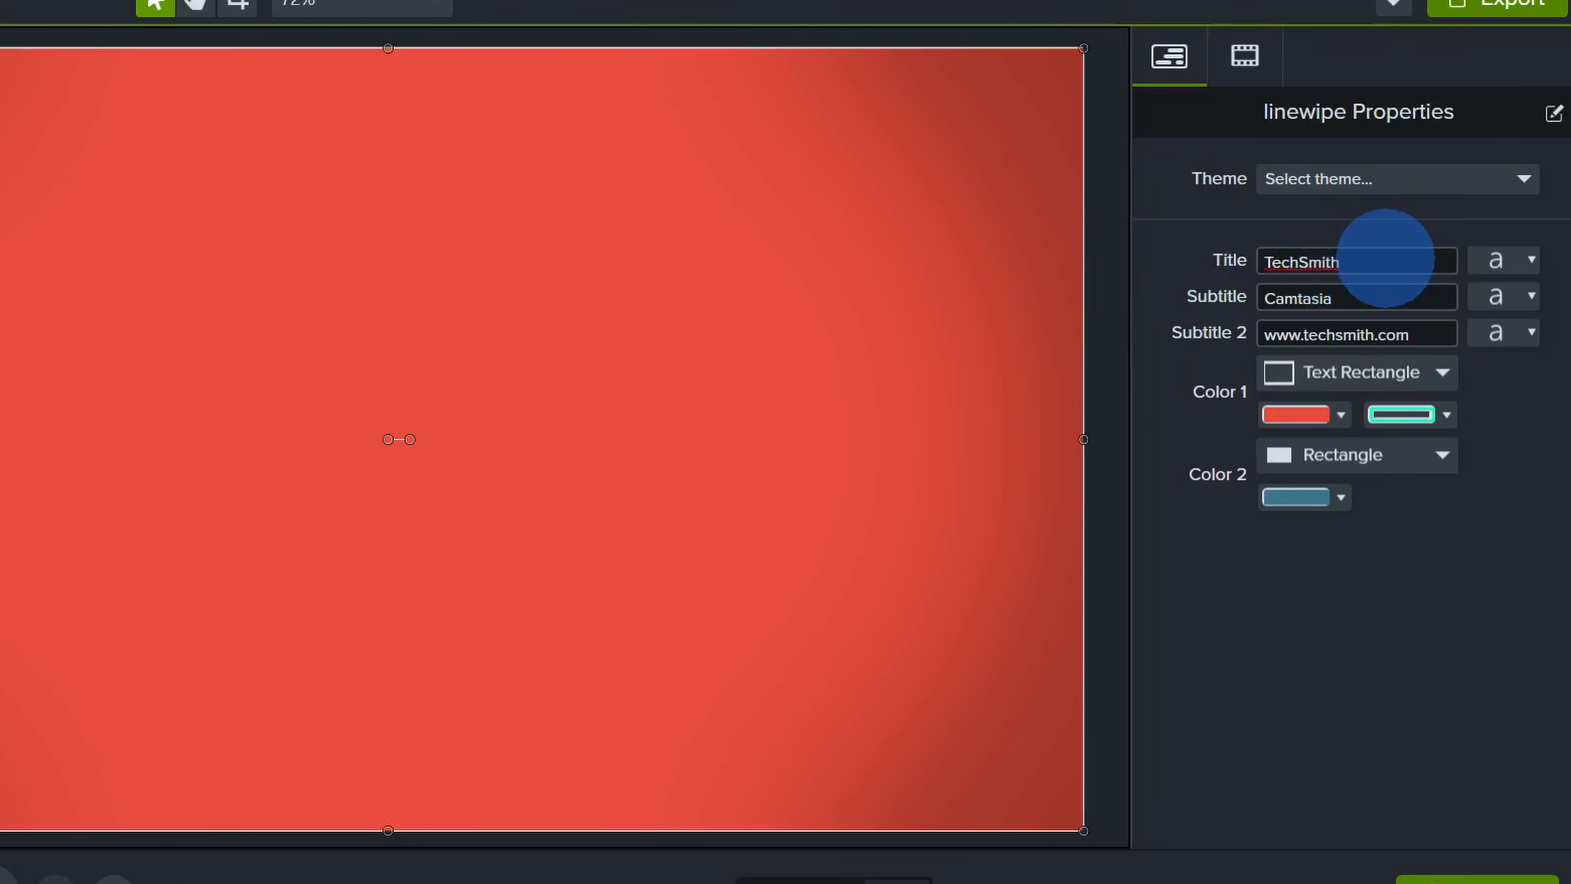
pyautogui.click(1429, 205)
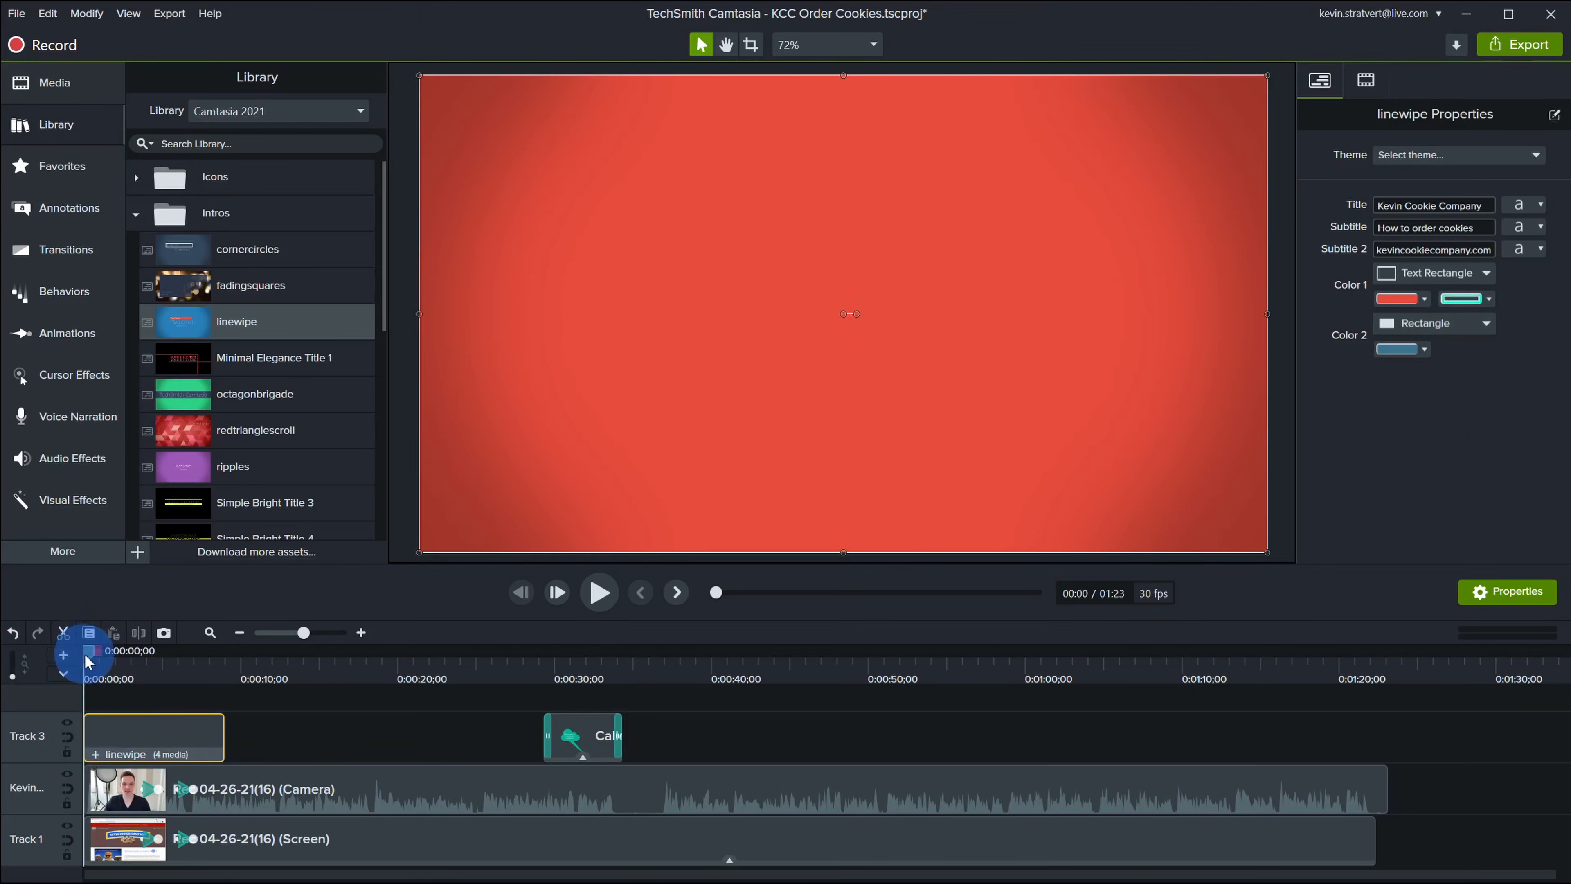
pyautogui.click(120, 659)
pyautogui.moveTo(124, 662); pyautogui.dragTo(238, 660)
# - Move the camera, screen and callout clips together so the recordings start at 0:00:09;00, right after the intro
pyautogui.click(817, 742)
pyautogui.click(488, 788)
pyautogui.keyDown('ctrl'); pyautogui.click(490, 840); pyautogui.keyUp('ctrl')
pyautogui.keyDown('ctrl'); pyautogui.click(566, 733); pyautogui.keyUp('ctrl')
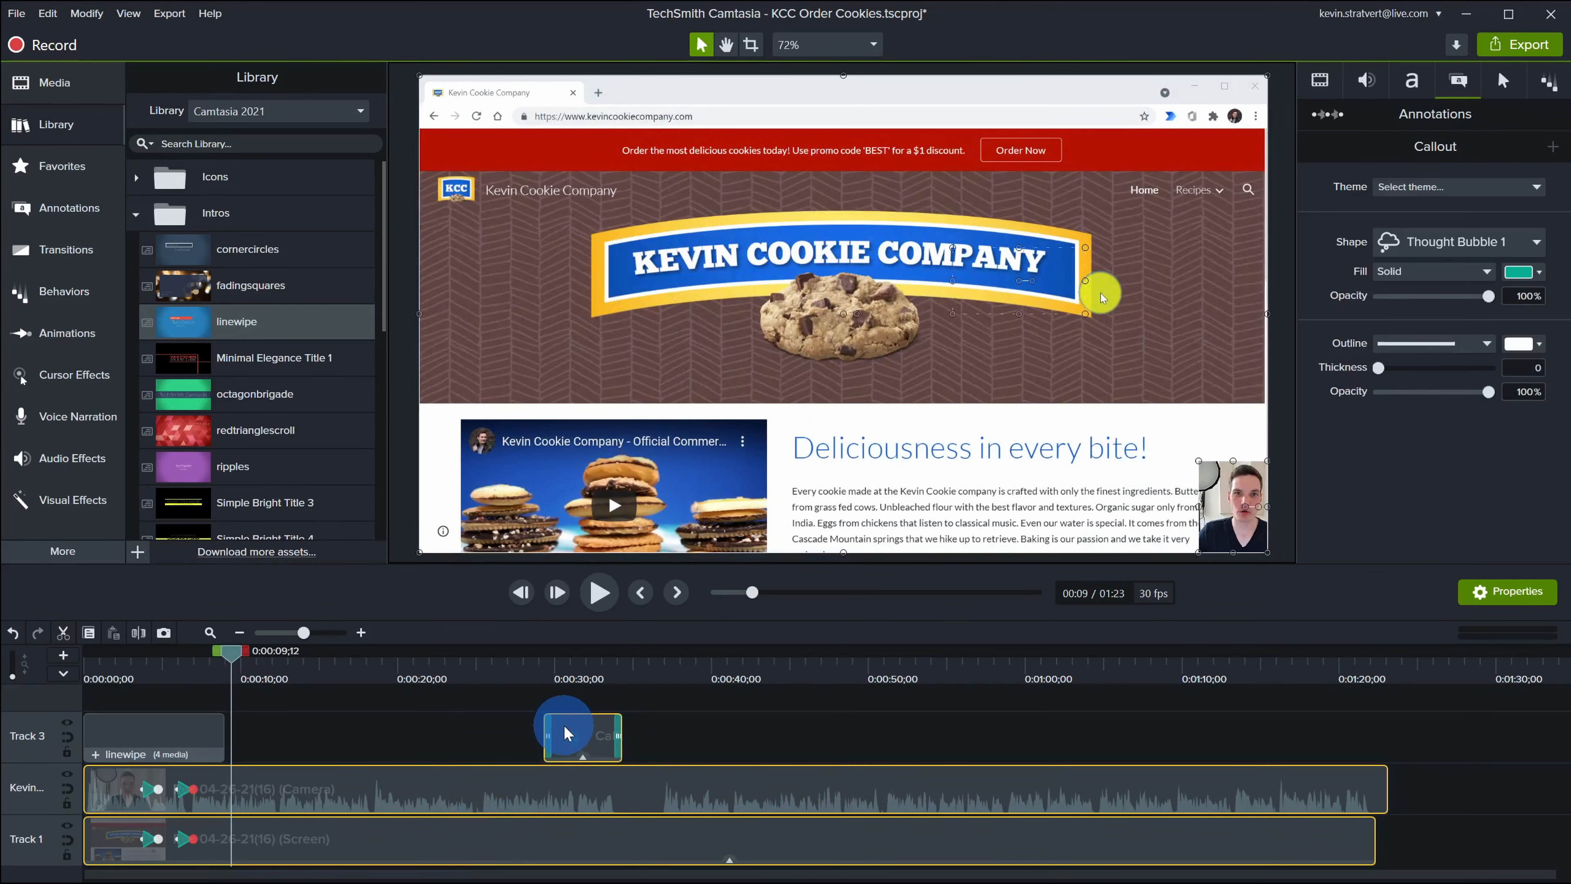
pyautogui.moveTo(584, 736); pyautogui.dragTo(730, 739)
pyautogui.moveTo(199, 786); pyautogui.dragTo(221, 803)
pyautogui.click(295, 718)
# - Add the 12 End Logo.mp4 video to Track 3 at the end of the recordings
pyautogui.scroll(-3, 295, 723)
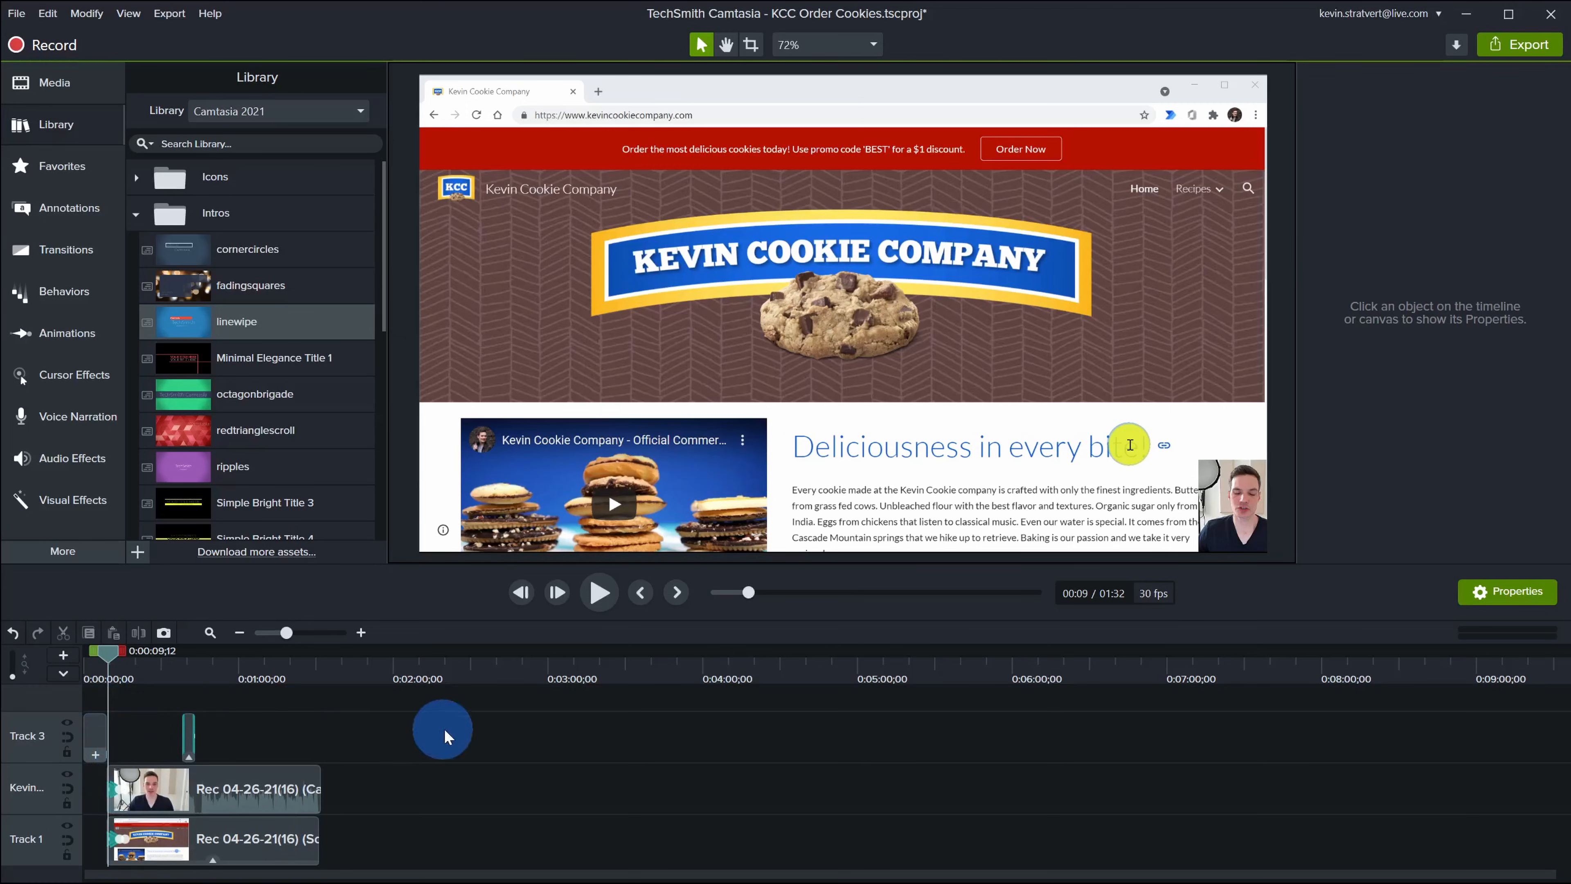
pyautogui.click(86, 84)
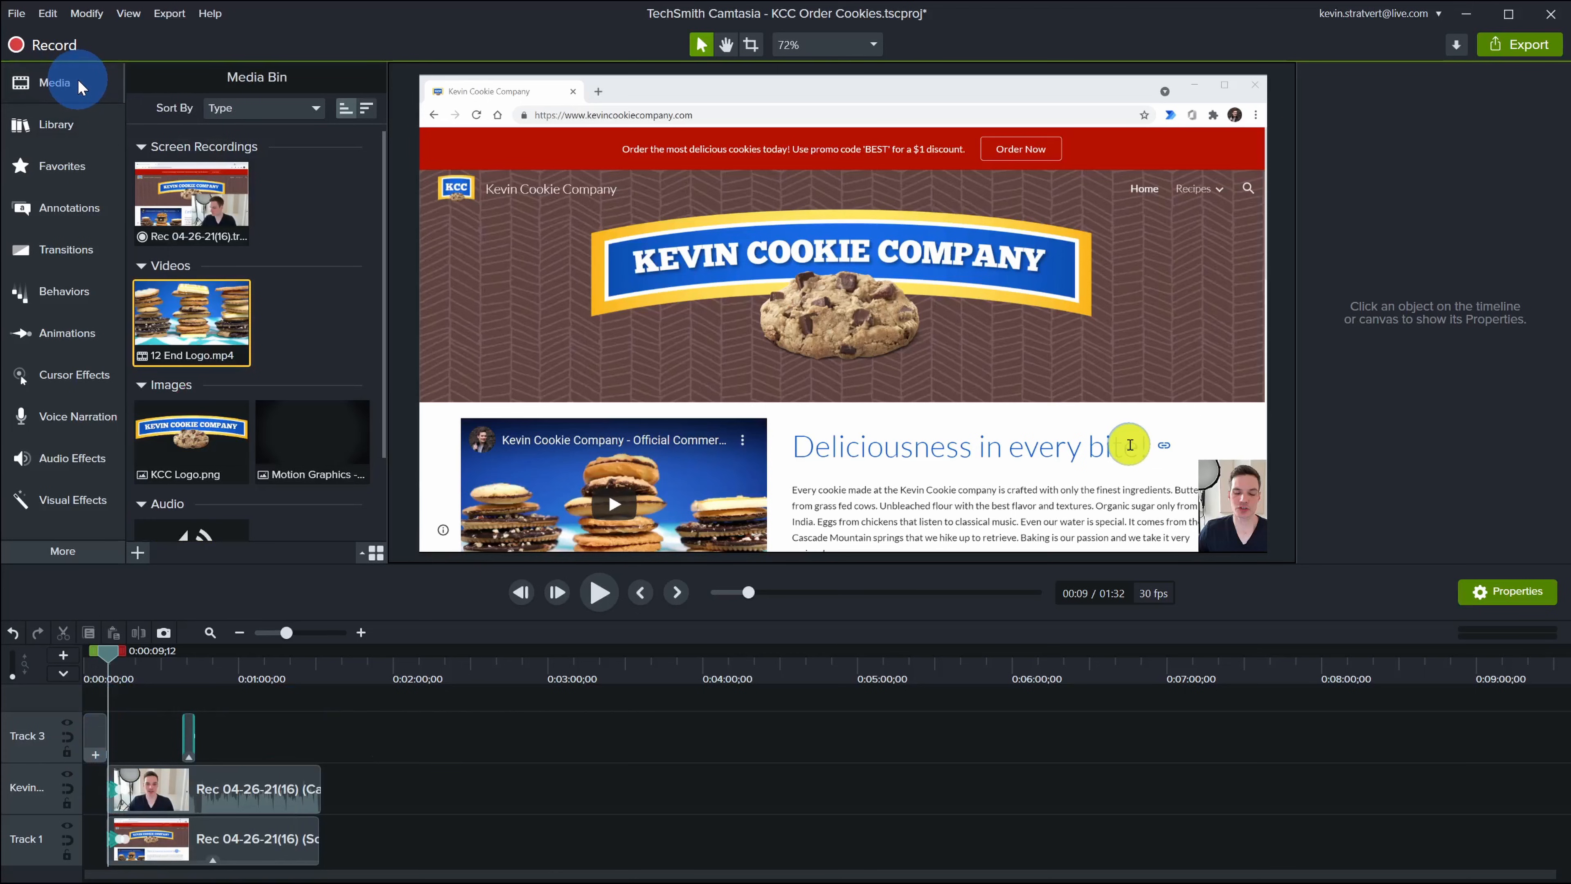
pyautogui.moveTo(220, 306)
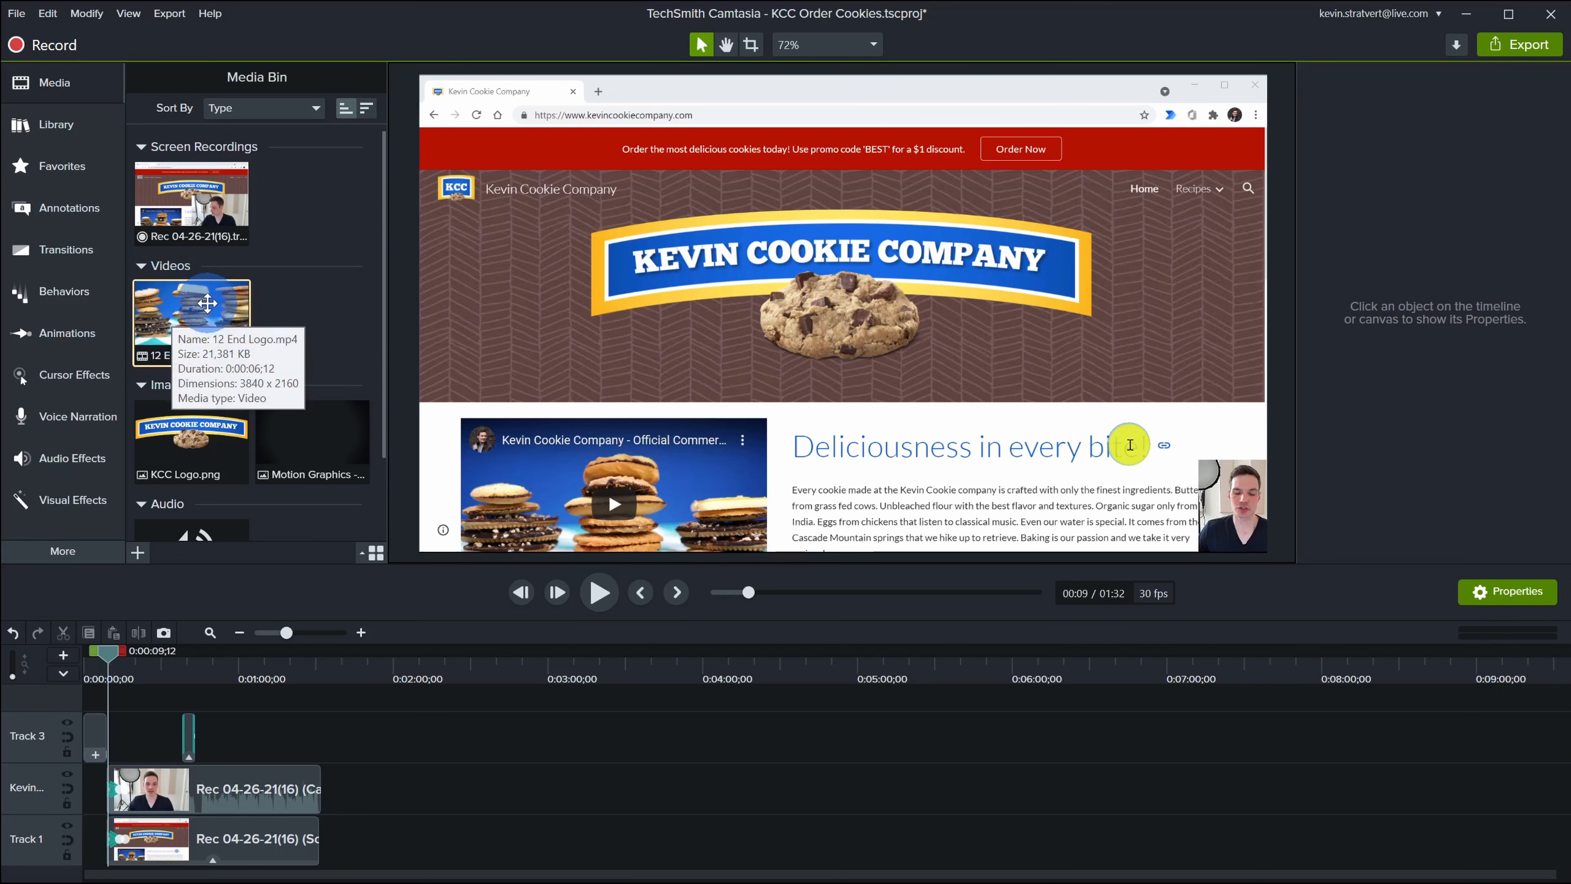
pyautogui.moveTo(191, 304); pyautogui.dragTo(334, 723)
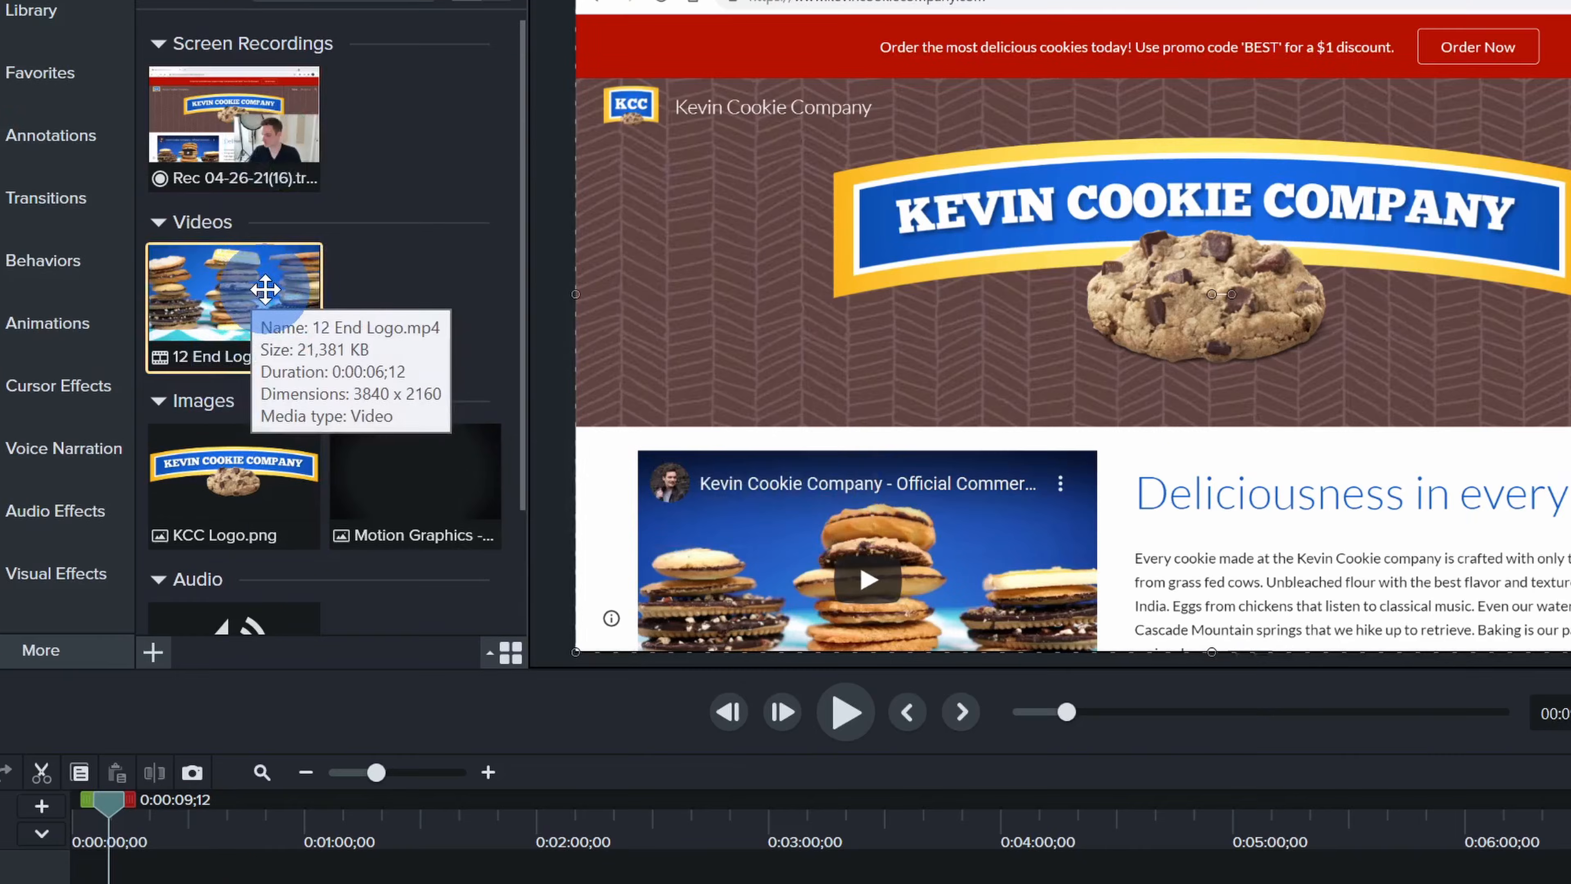
# - Add 12 End Logo.mp4 from the media bin to the Default library
pyautogui.rightClick(217, 319)
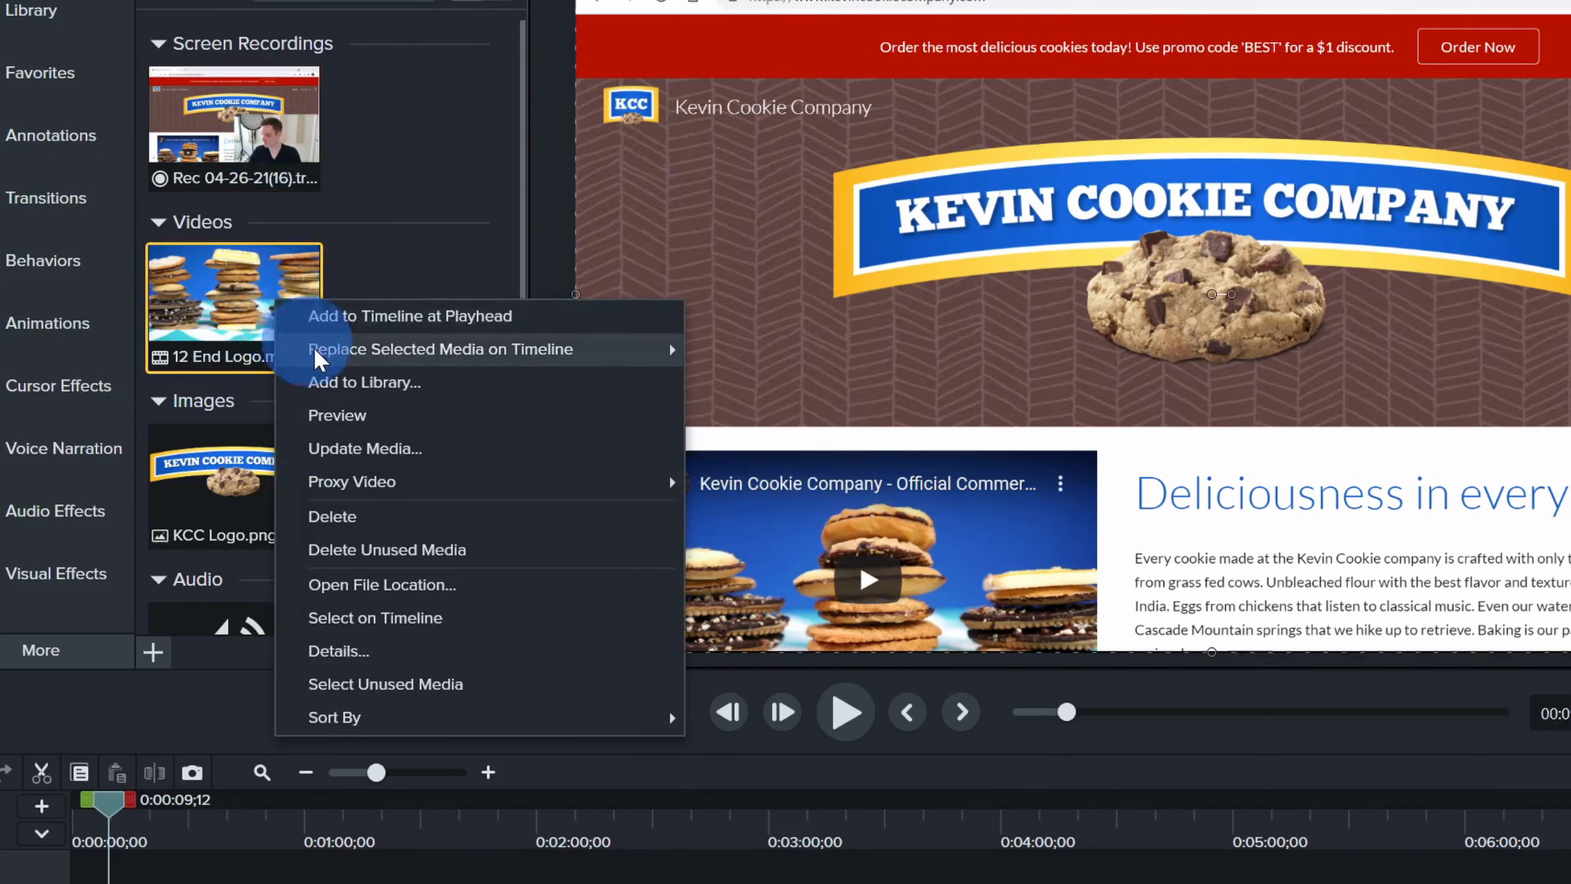
pyautogui.click(371, 382)
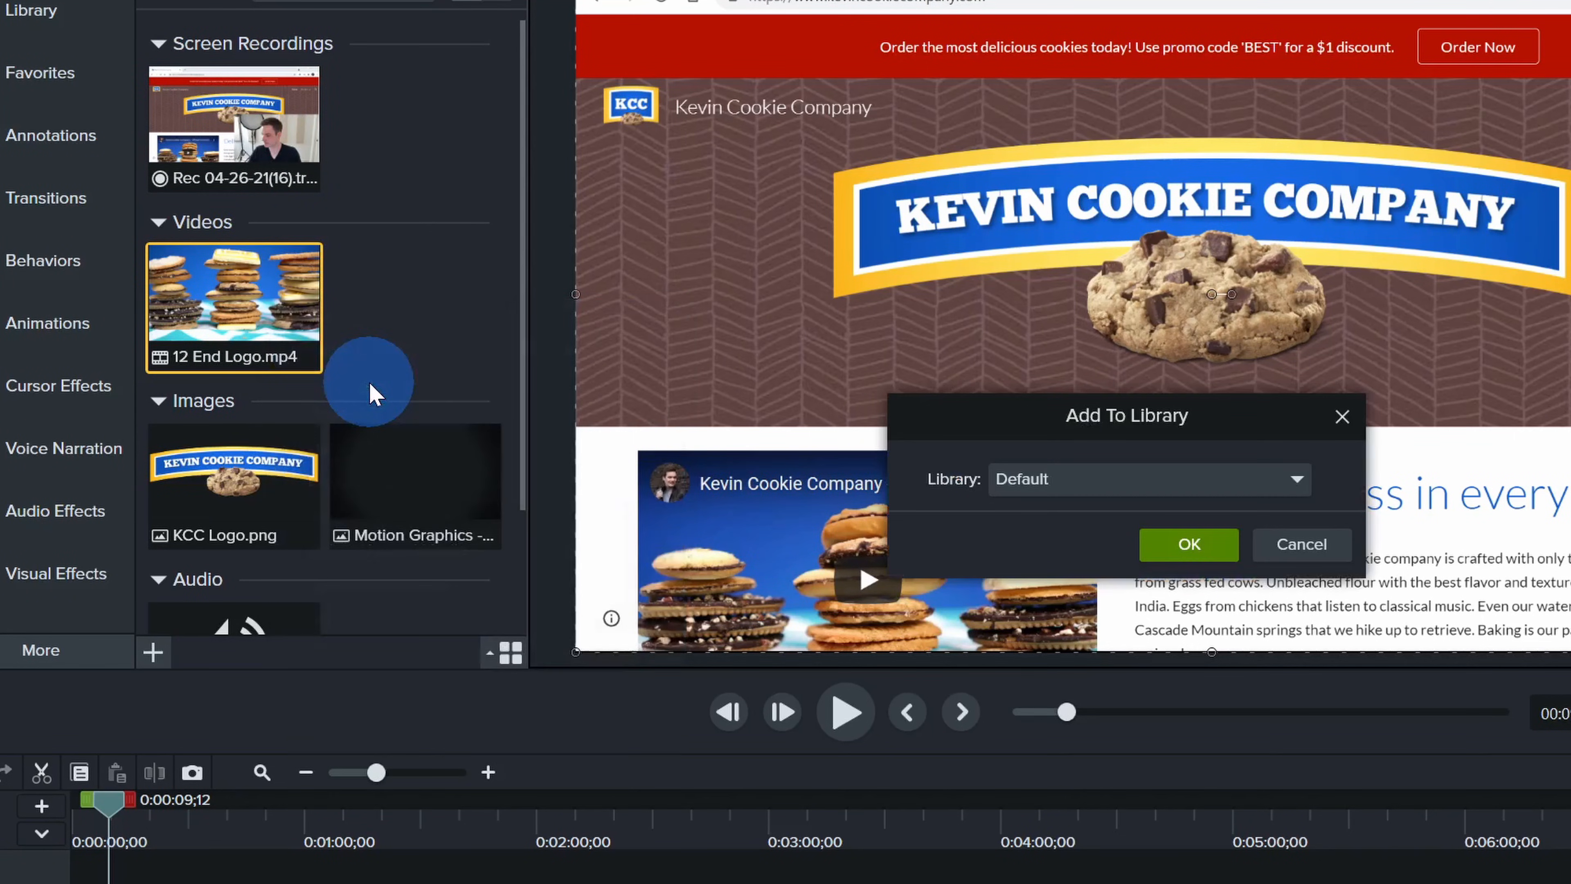
pyautogui.click(1083, 479)
pyautogui.click(1084, 479)
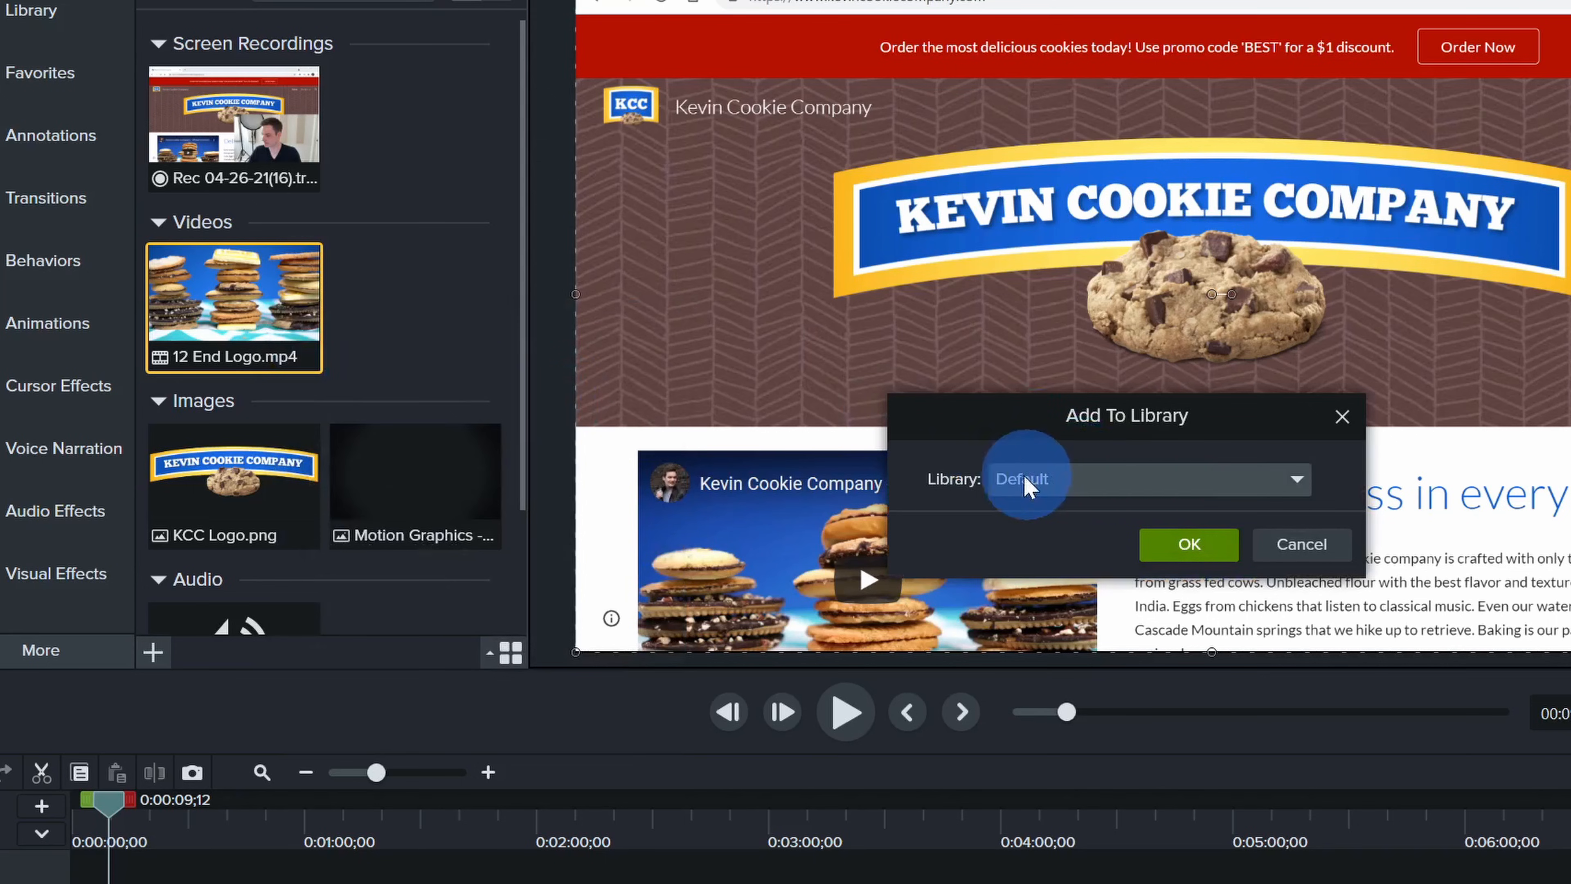
pyautogui.click(1182, 545)
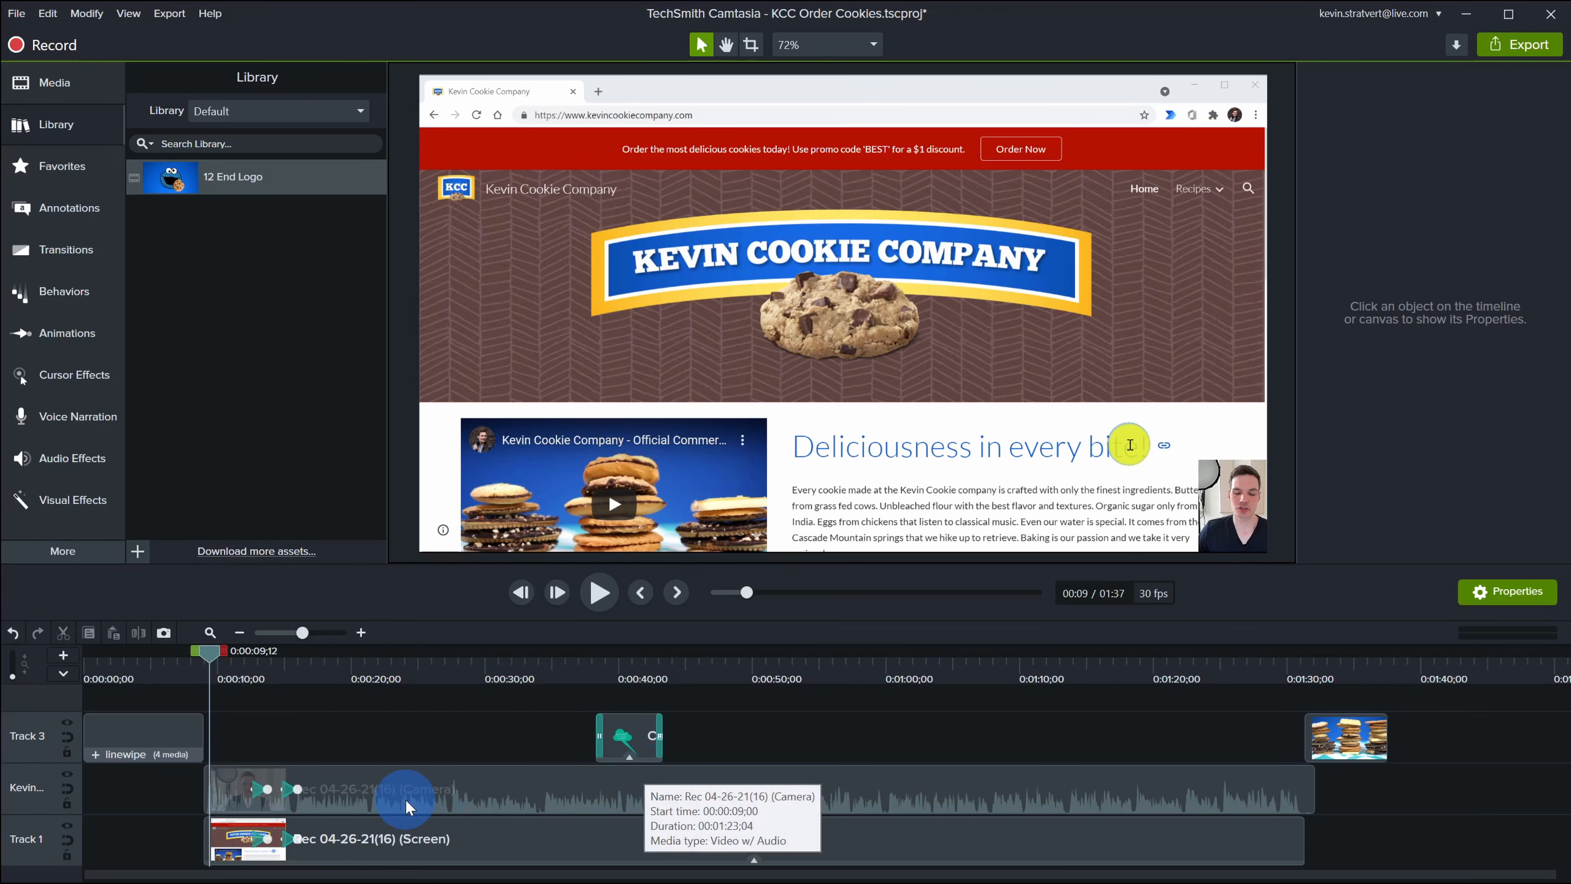
# - Add the Corndogs in Santa Monica audio file on a new track above Track 3, starting at the beginning of the timeline
pyautogui.click(56, 86)
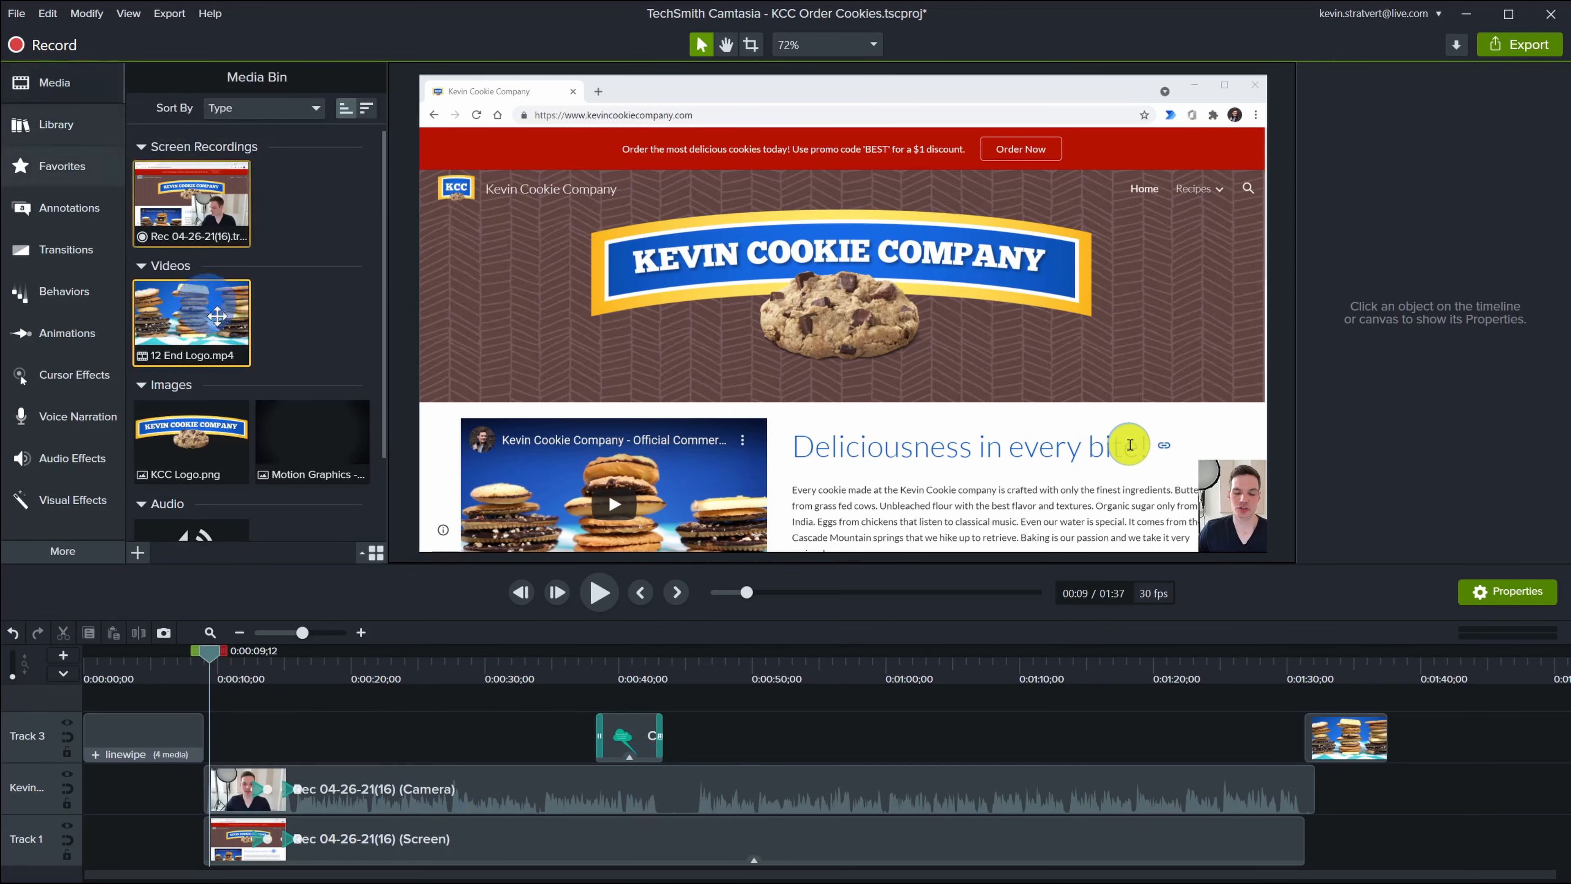
pyautogui.scroll(-1, 253, 354)
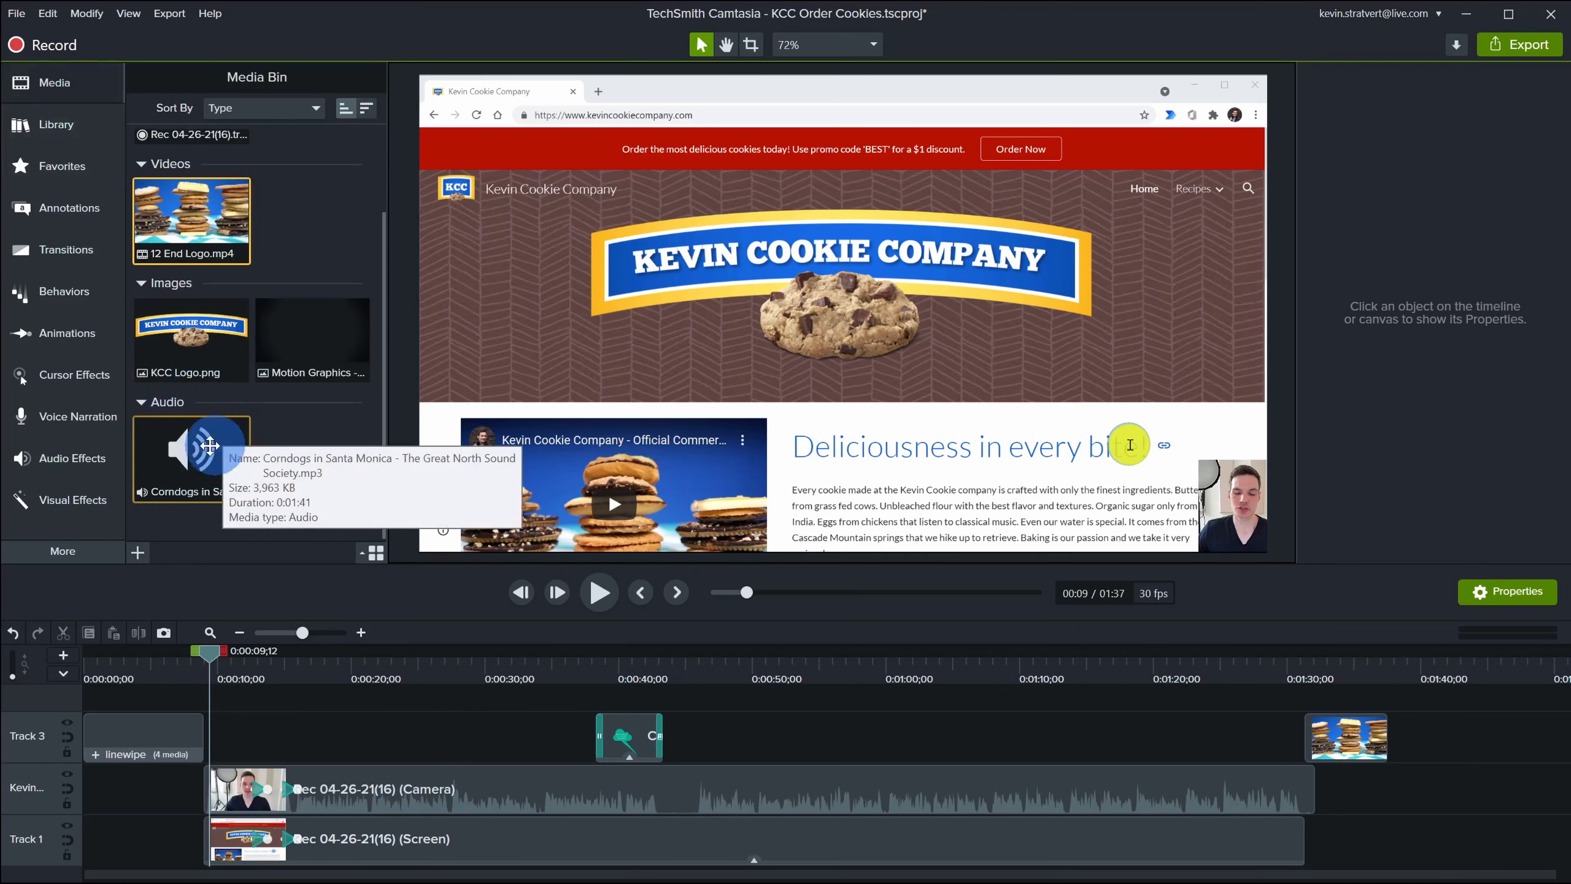
pyautogui.moveTo(190, 459); pyautogui.dragTo(77, 712)
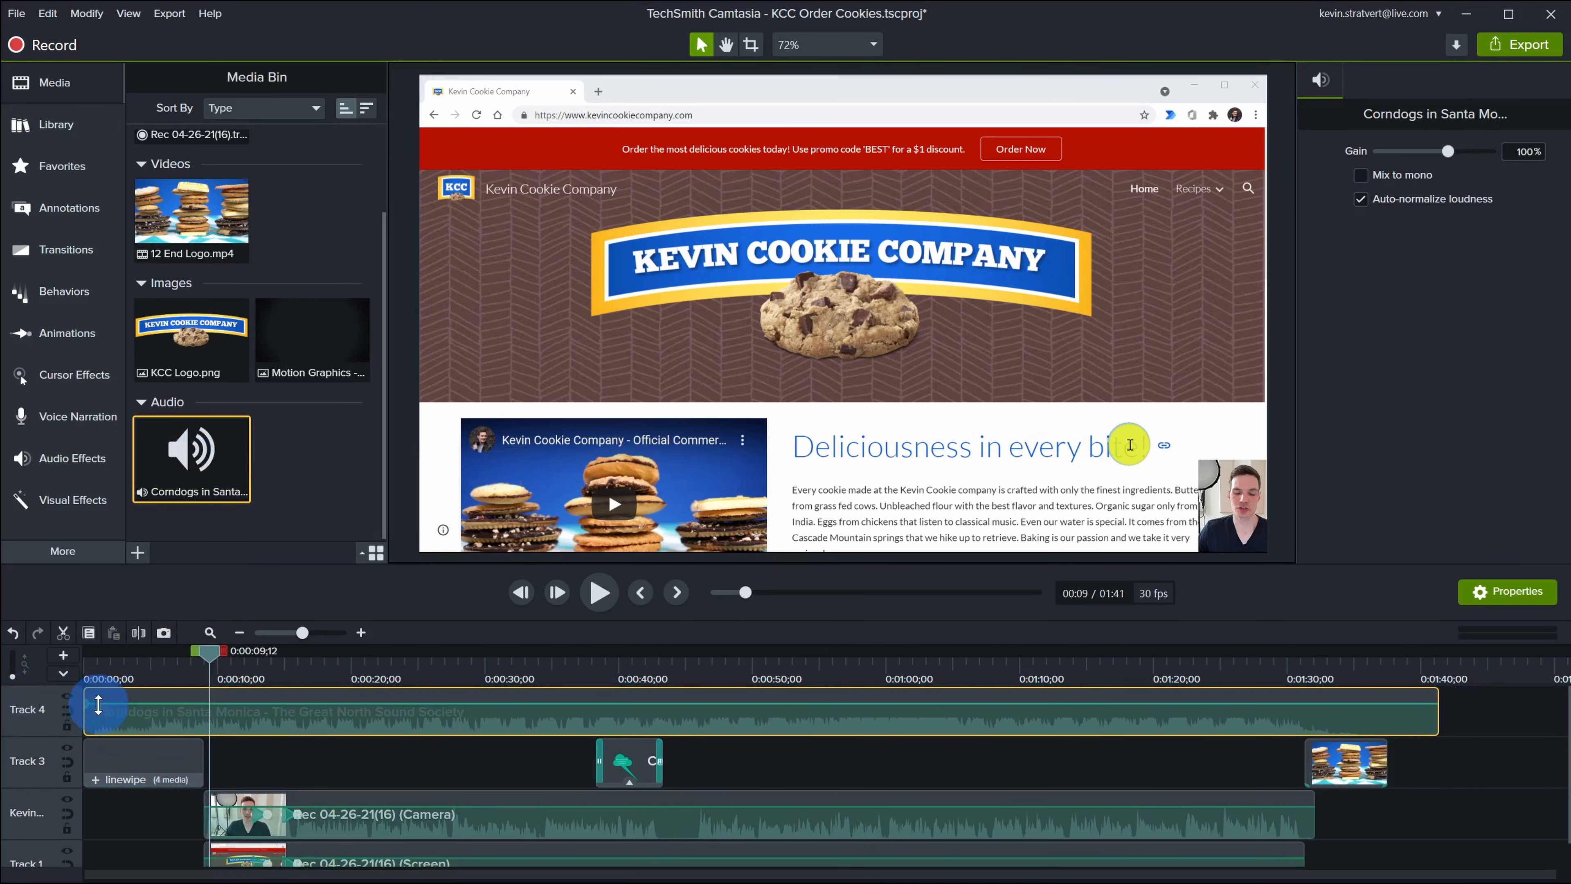
# - Lower the Corndogs in Santa Monica music to near its minimum volume, previewing it under the narration from 0:00:20;16, and bring up the audio effects
pyautogui.click(357, 666)
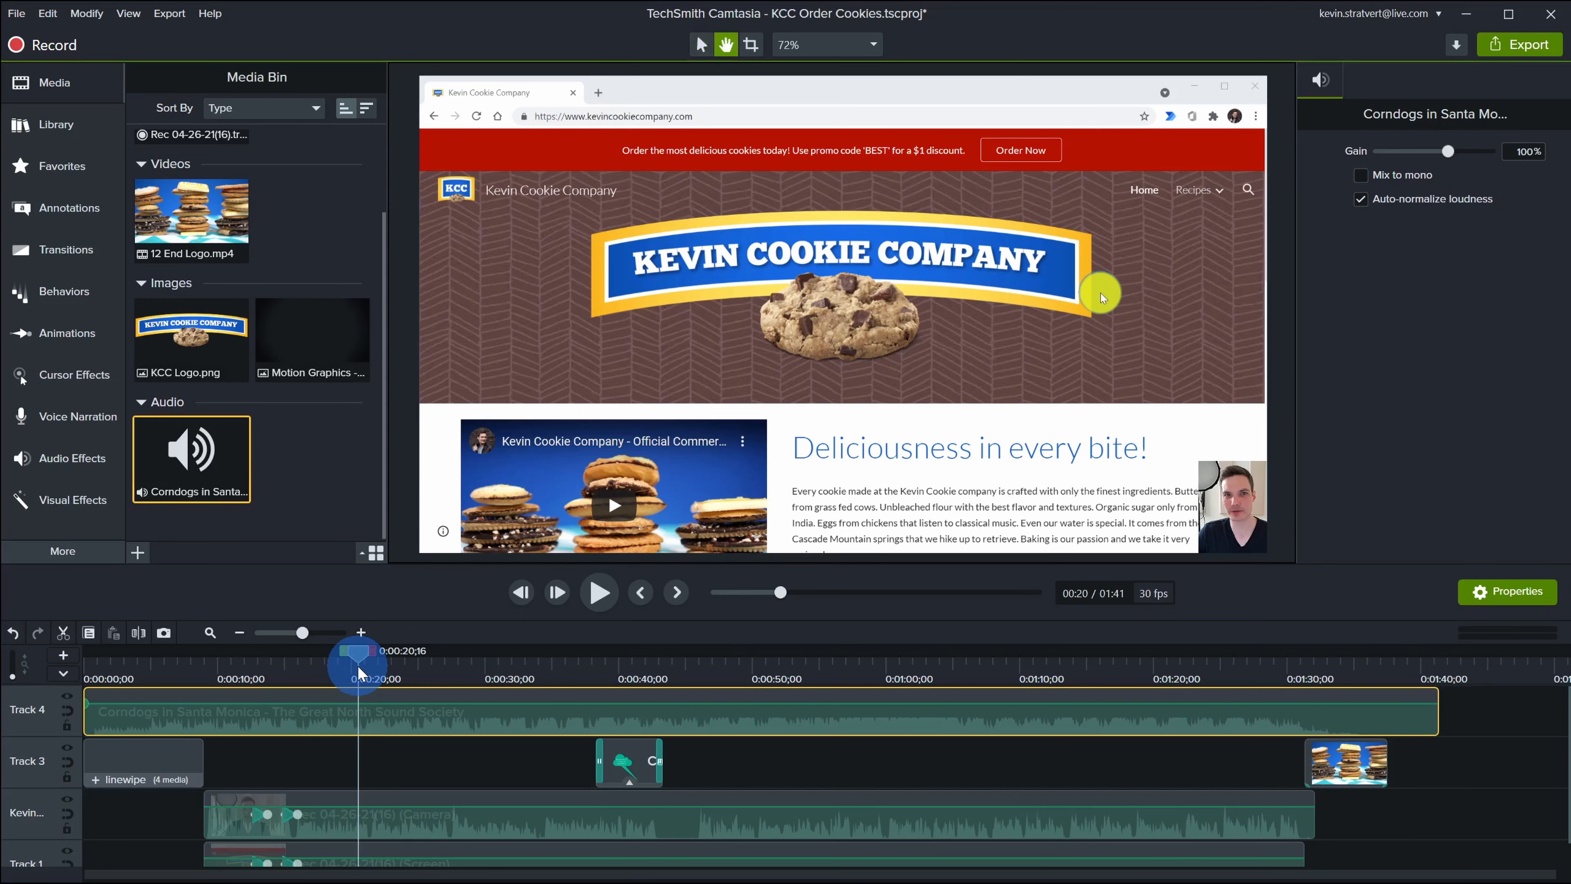
pyautogui.press('space')
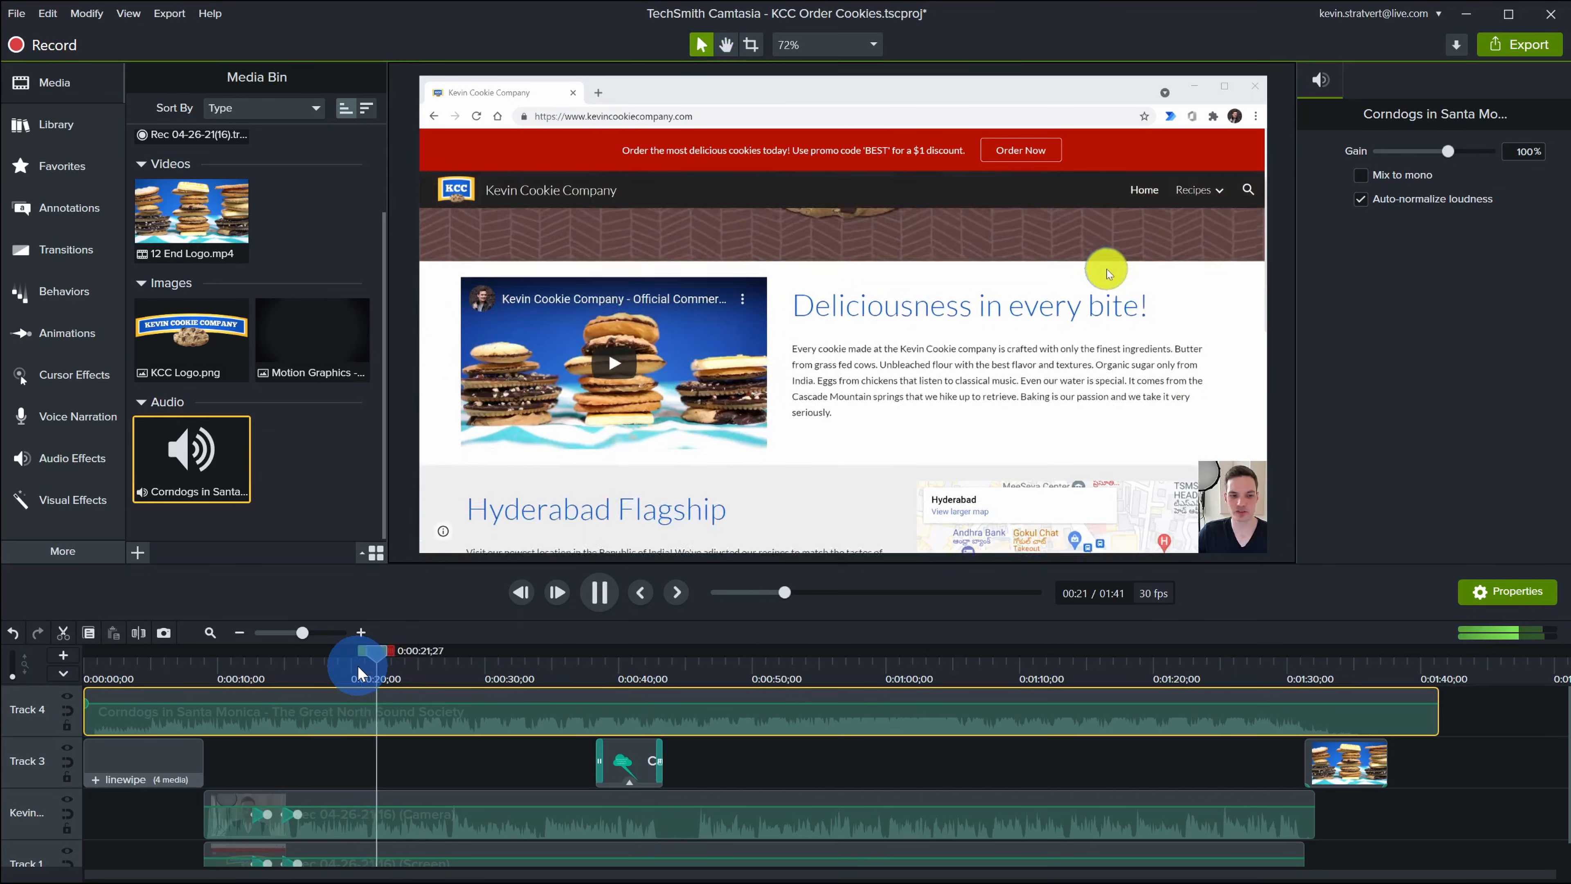
pyautogui.press('space')
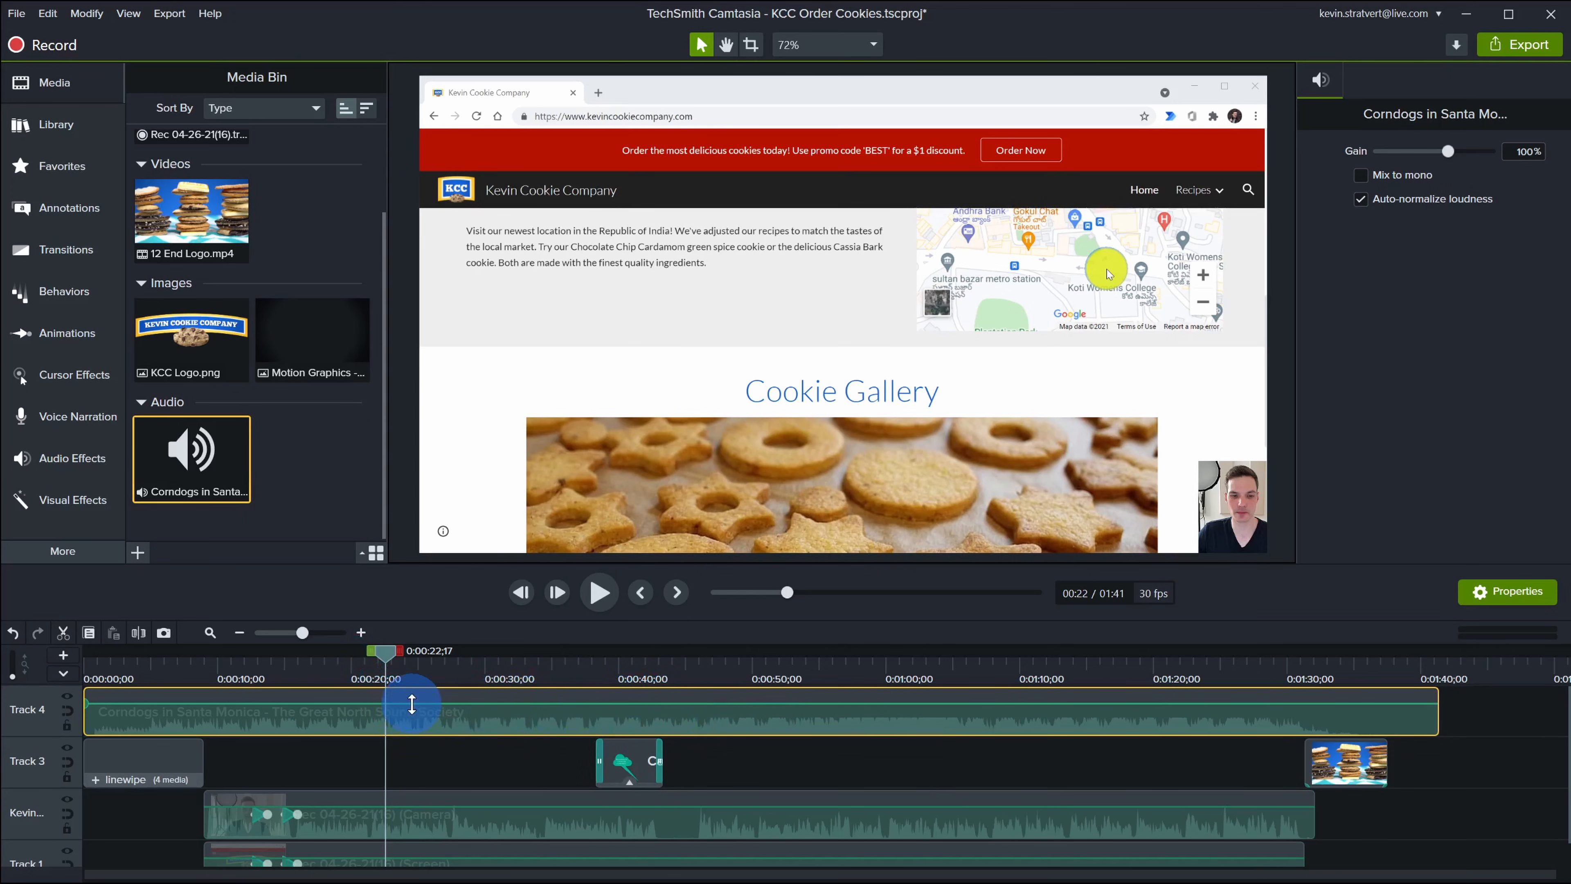
pyautogui.moveTo(407, 704); pyautogui.dragTo(414, 729)
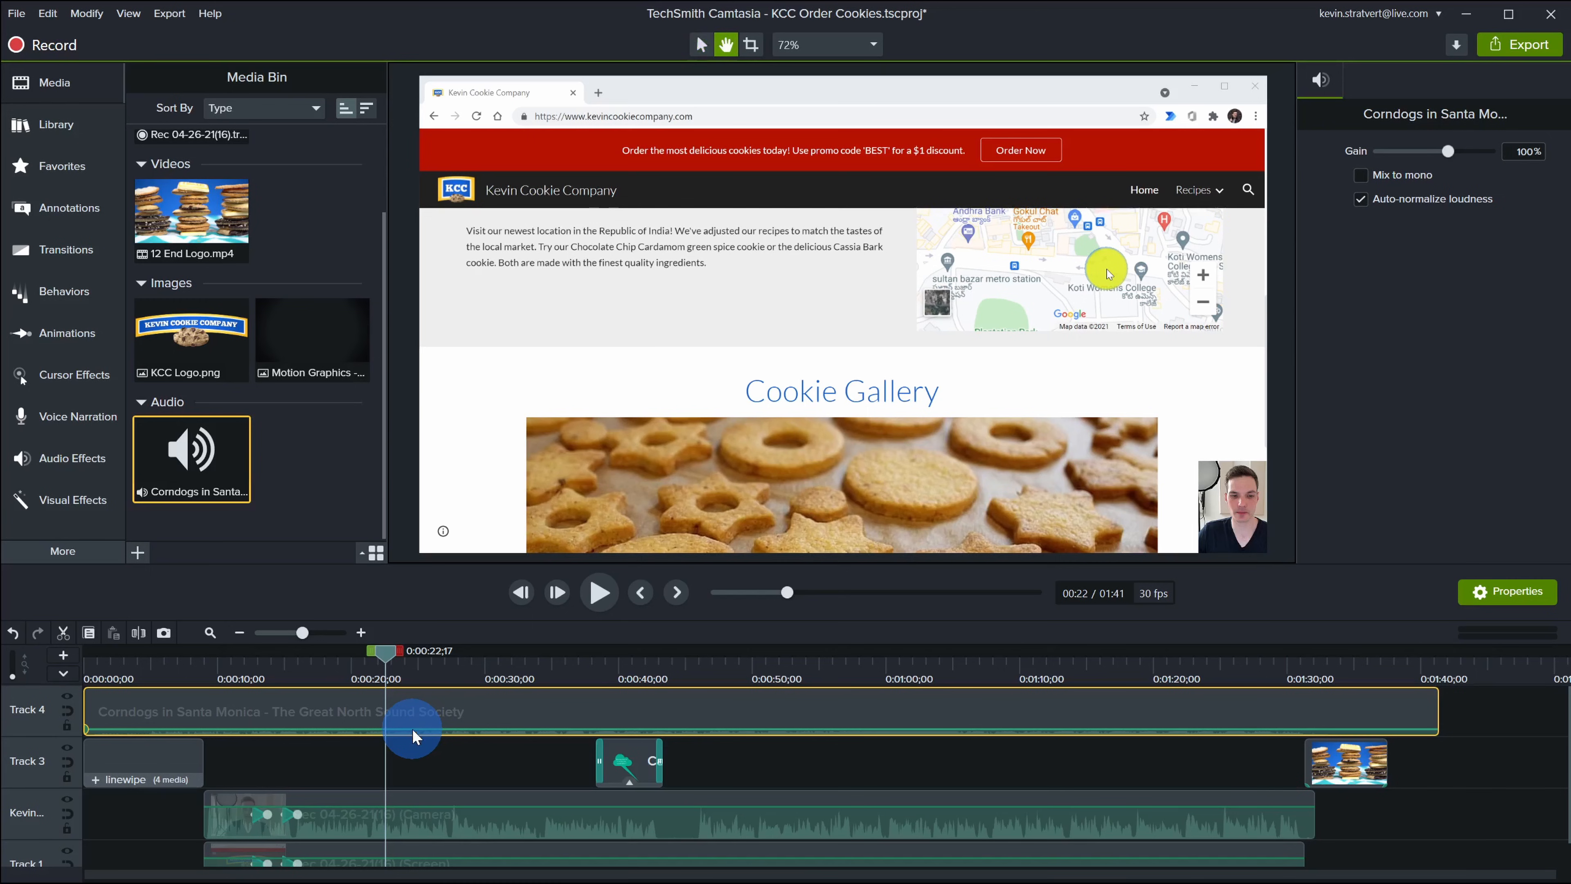
pyautogui.press('space')
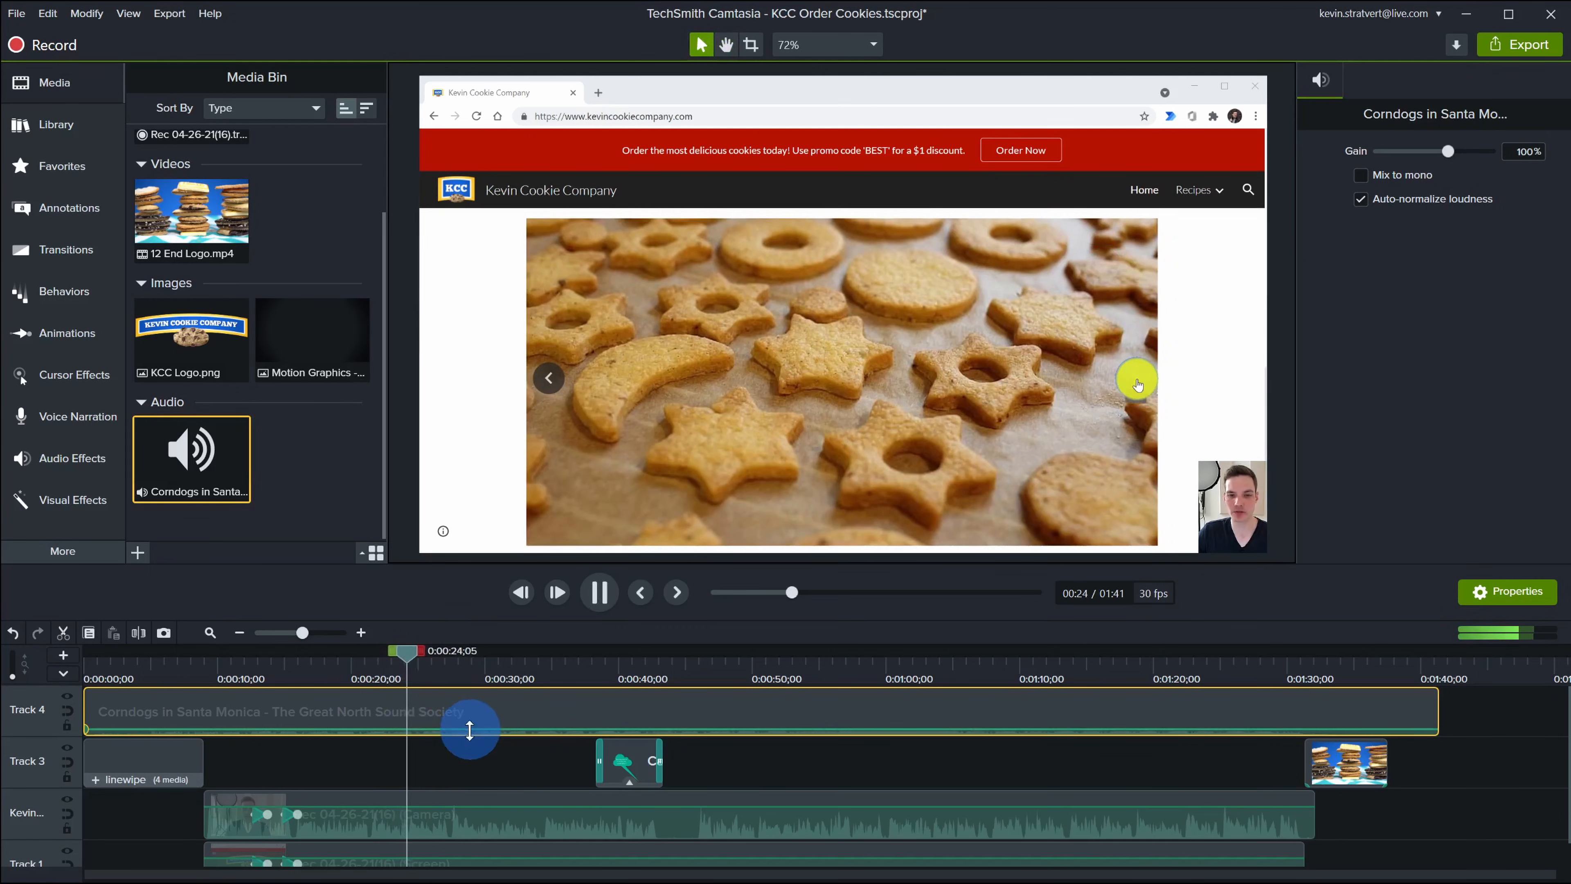
pyautogui.moveTo(472, 729); pyautogui.dragTo(469, 731)
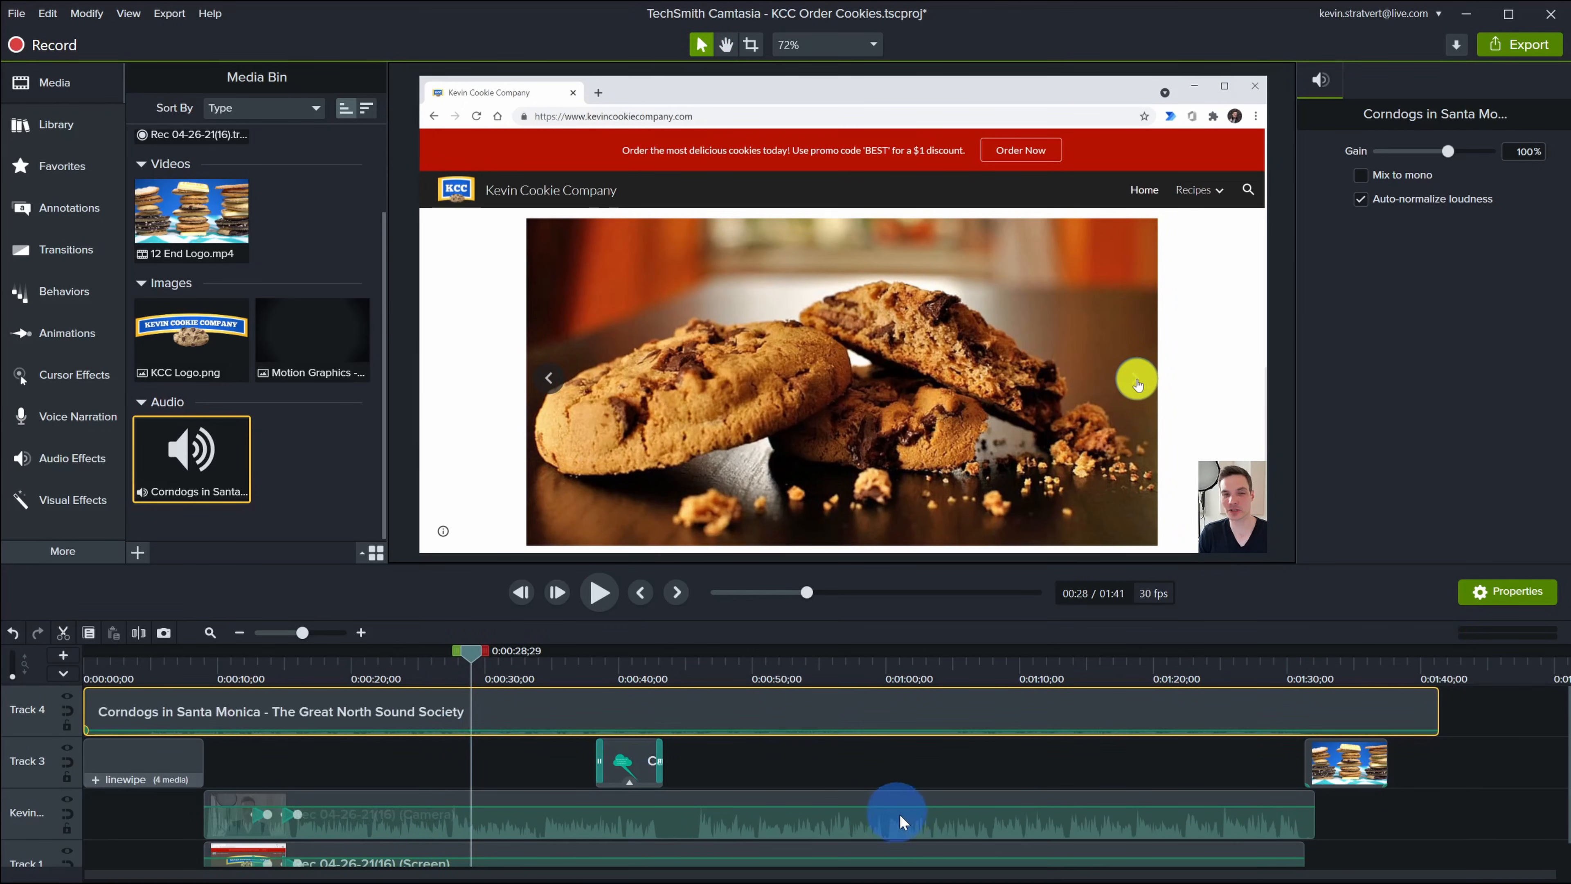
pyautogui.scroll(-1, 922, 854)
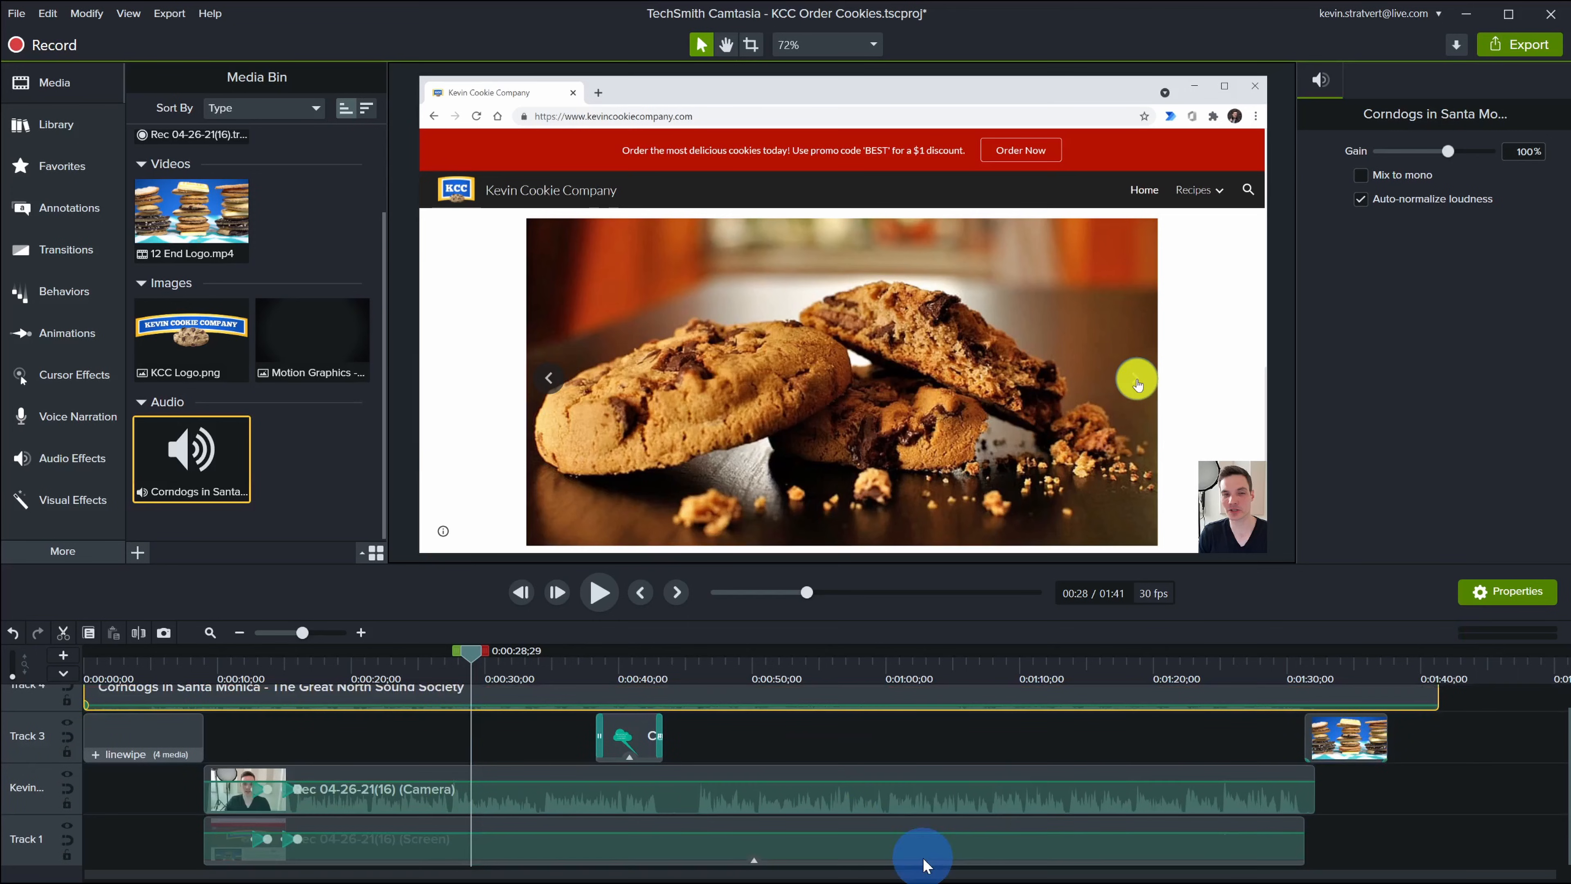
pyautogui.scroll(1, 939, 775)
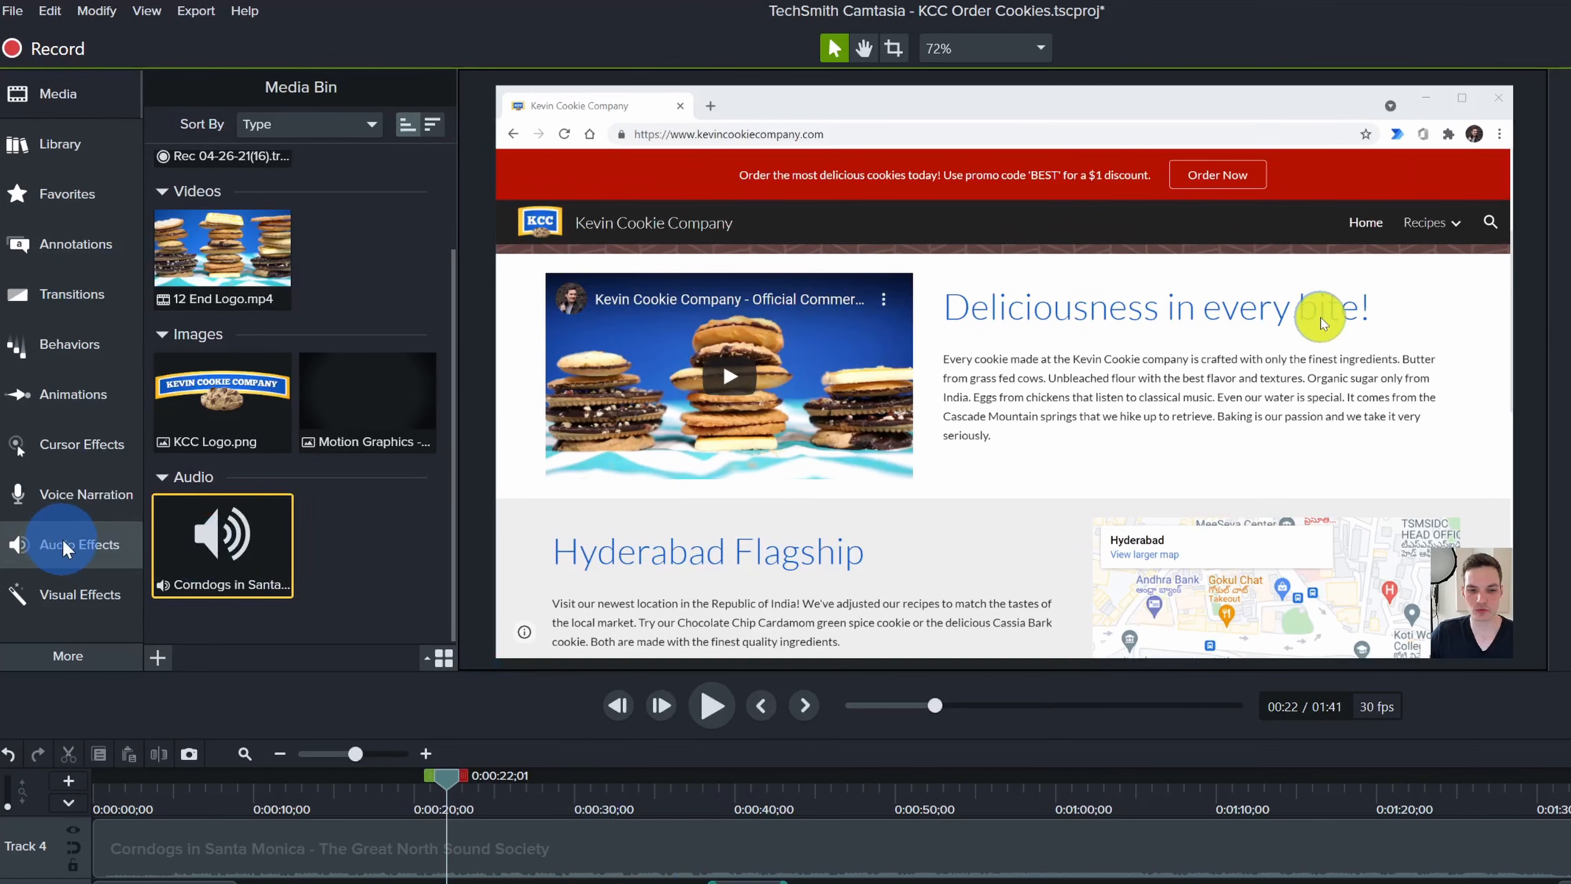
pyautogui.click(64, 549)
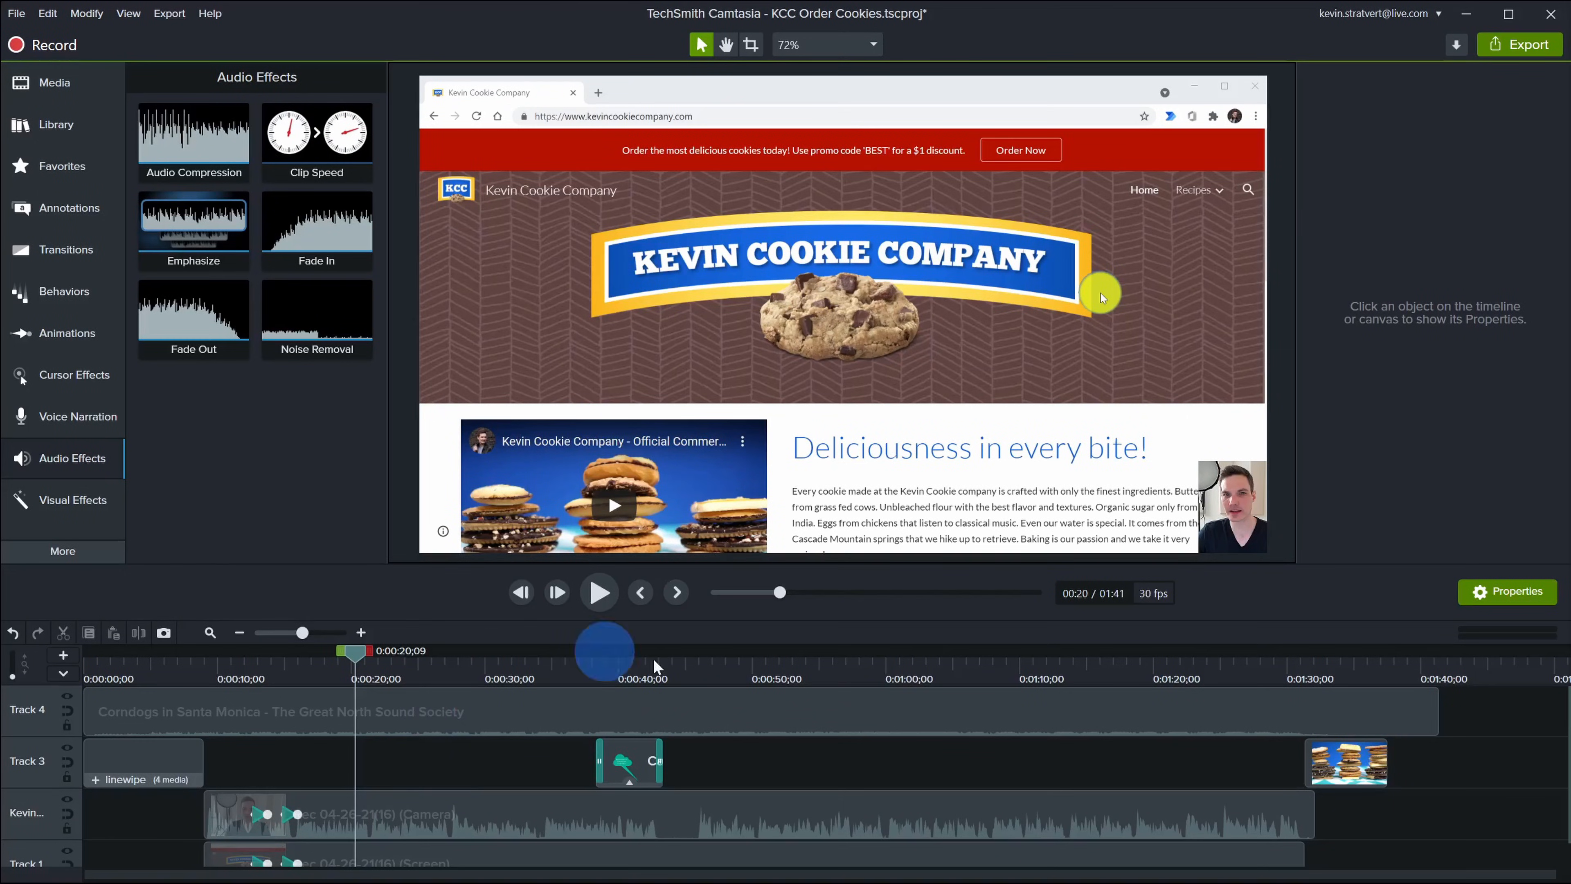
# - Show the marker track and add a timeline marker at 0:01:22;08
pyautogui.moveTo(1177, 661)
pyautogui.mouseDown()
pyautogui.moveTo(1205, 659)
pyautogui.moveTo(1176, 656)
pyautogui.mouseUp()
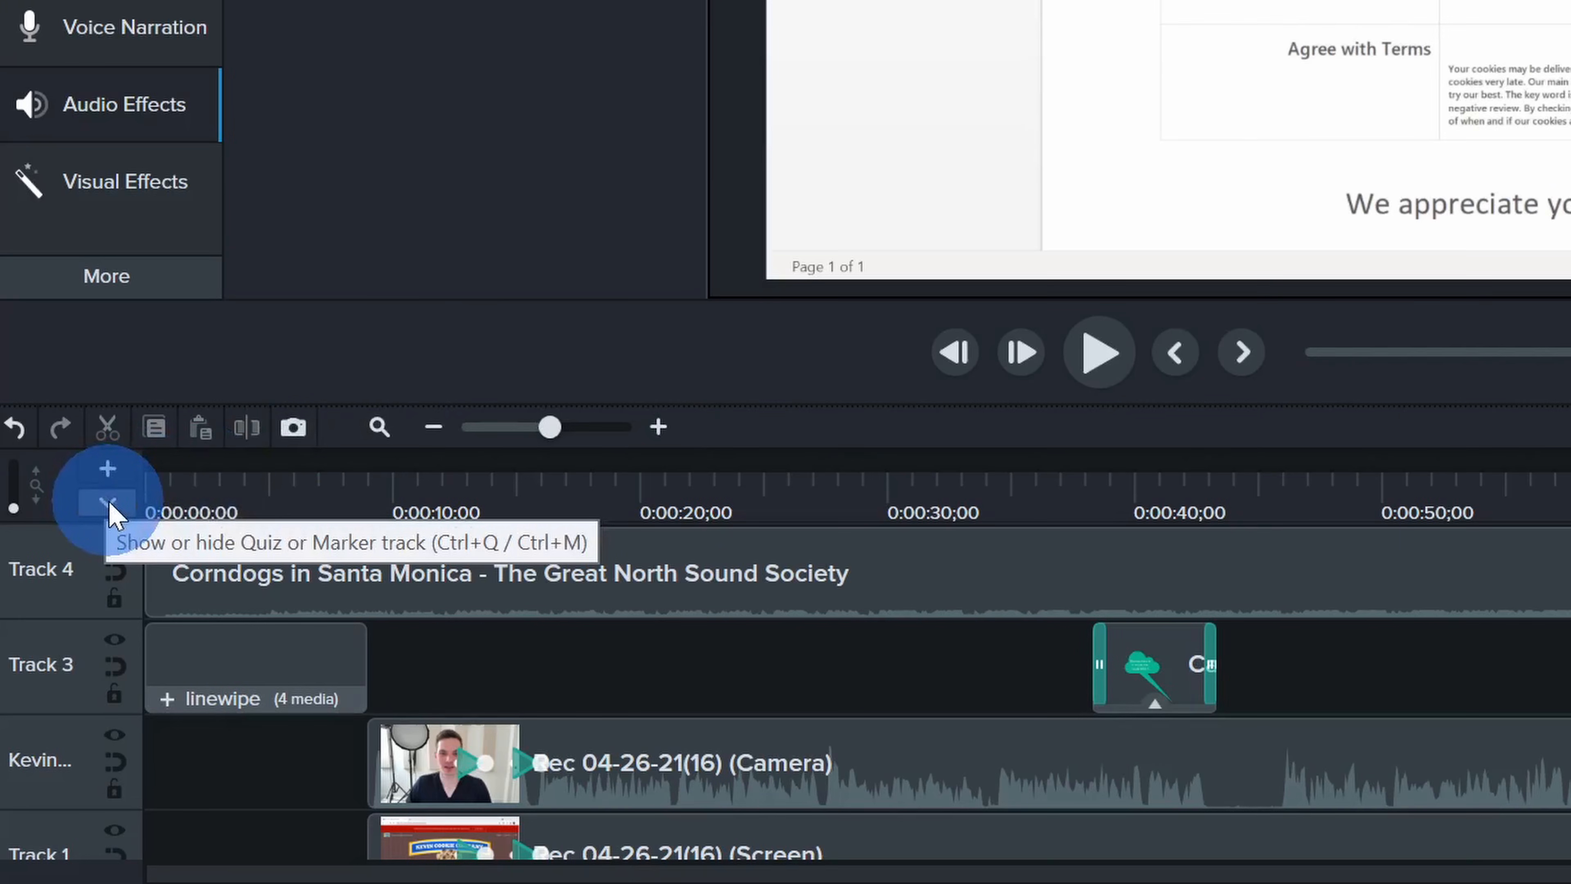
pyautogui.click(109, 504)
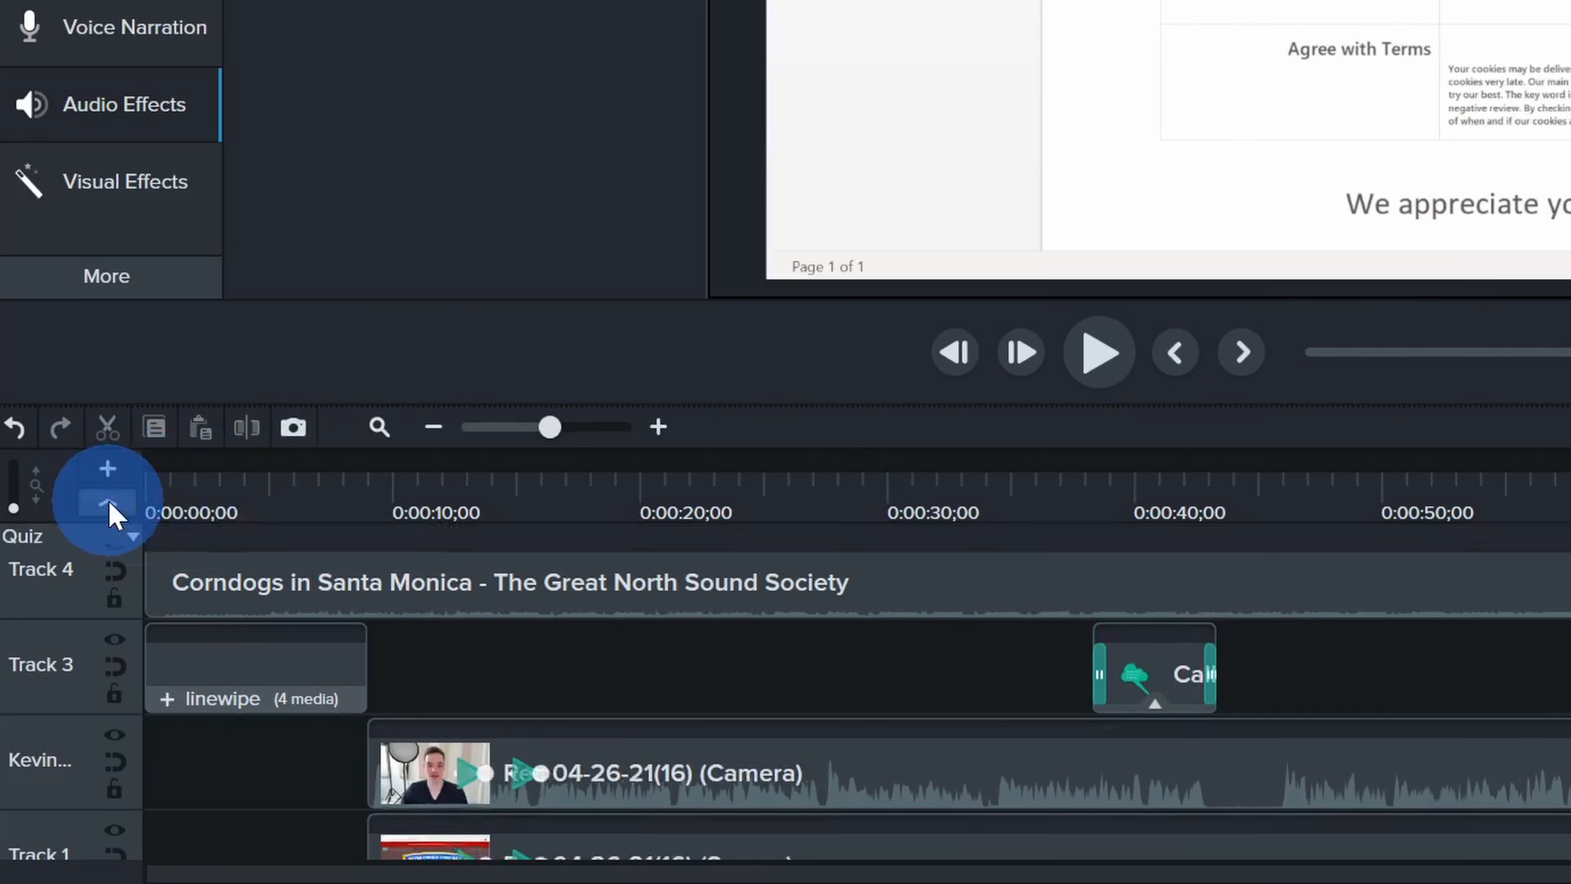
pyautogui.click(134, 539)
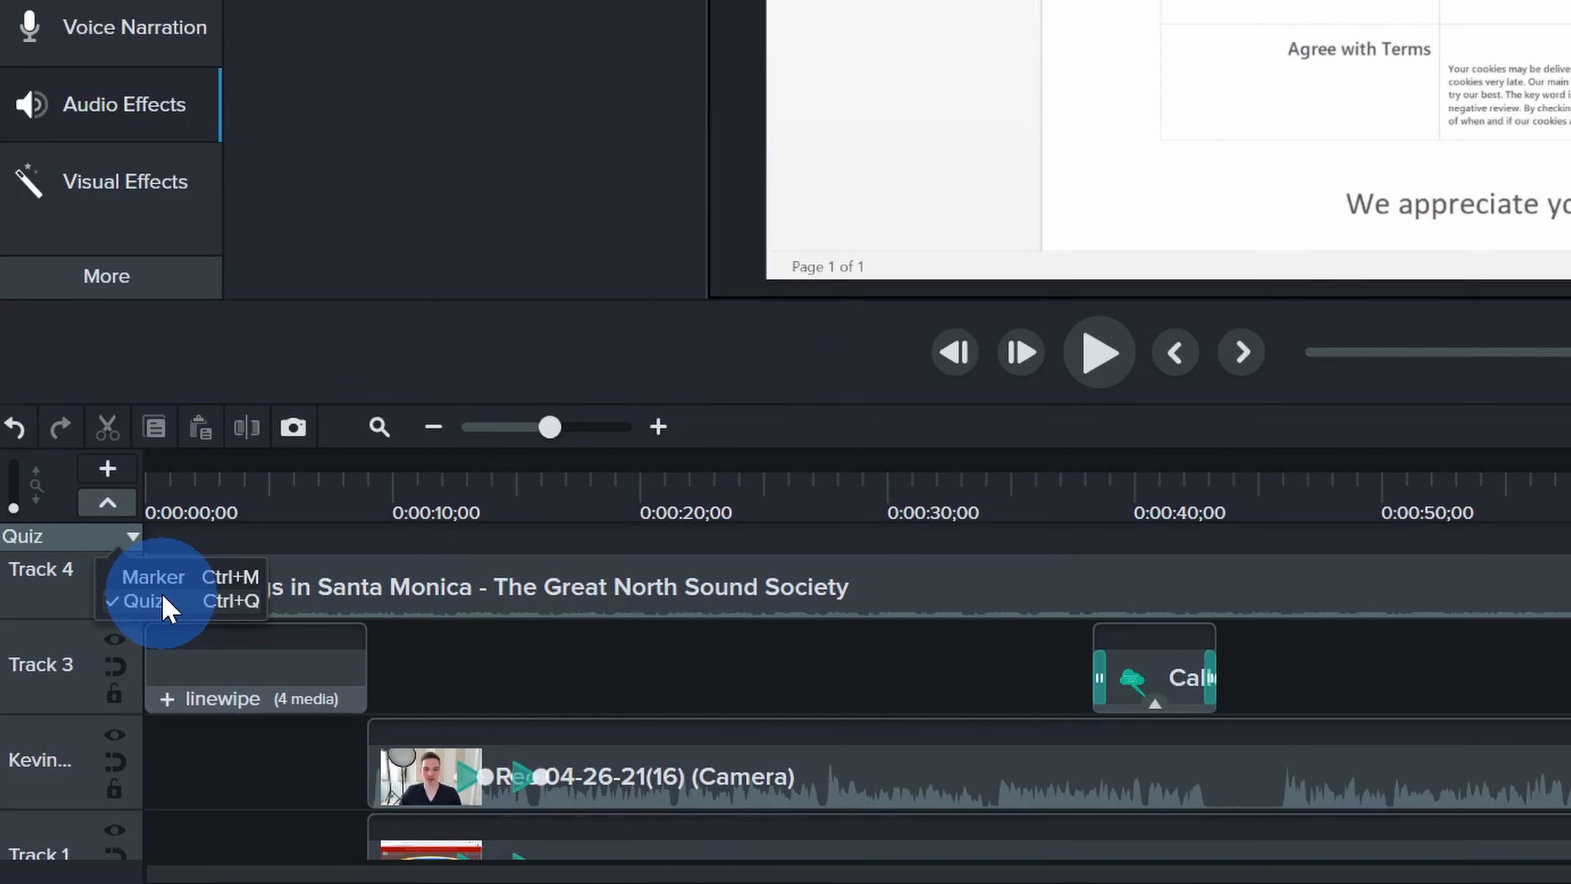
pyautogui.click(162, 579)
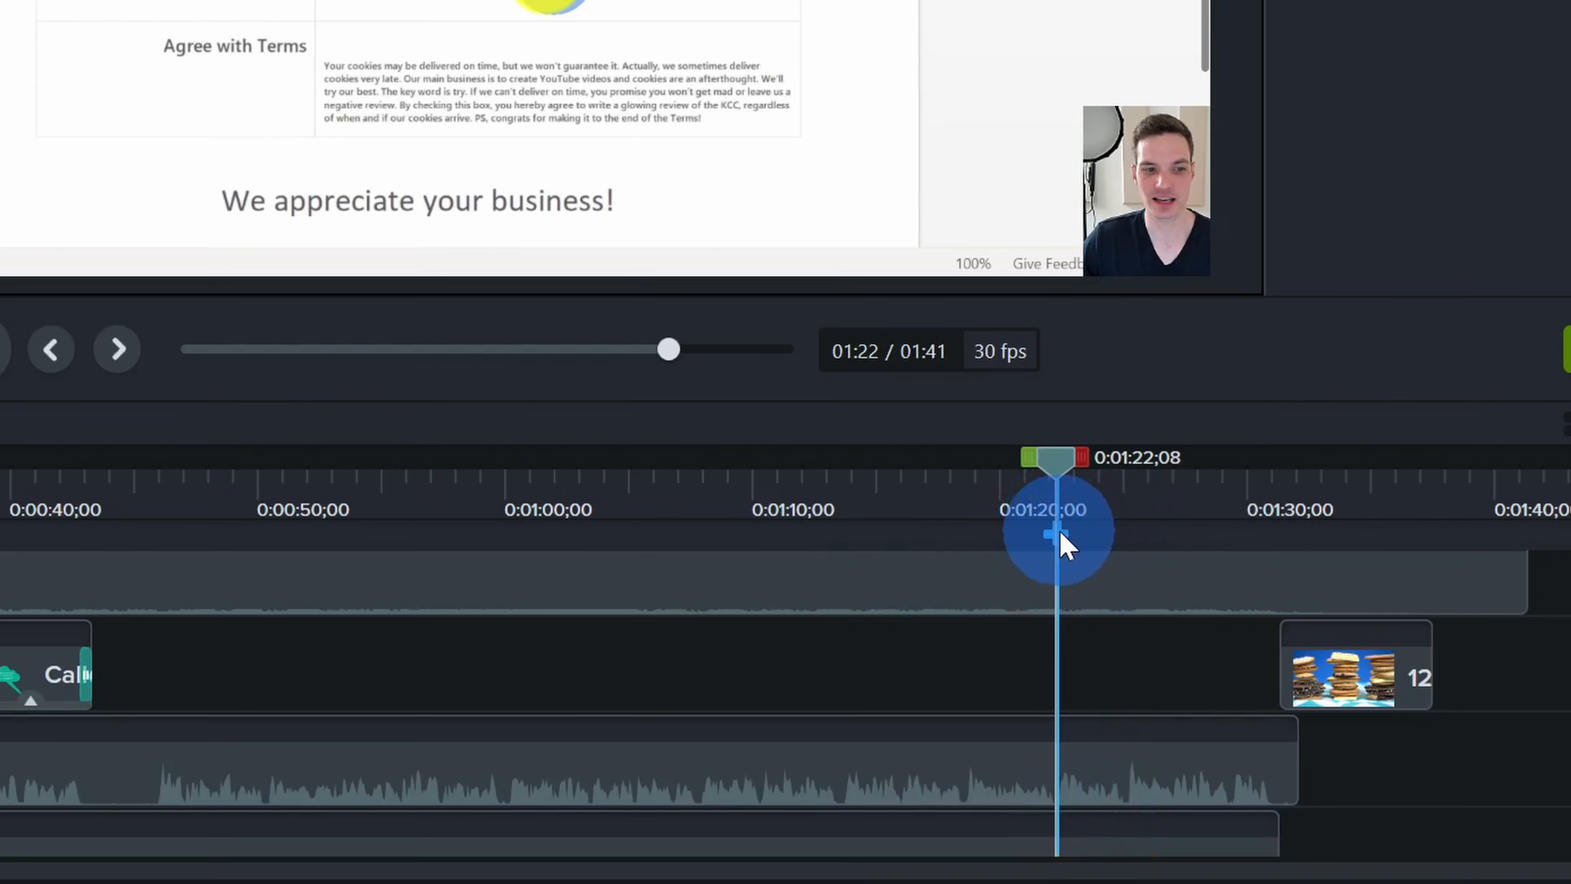
pyautogui.click(1060, 532)
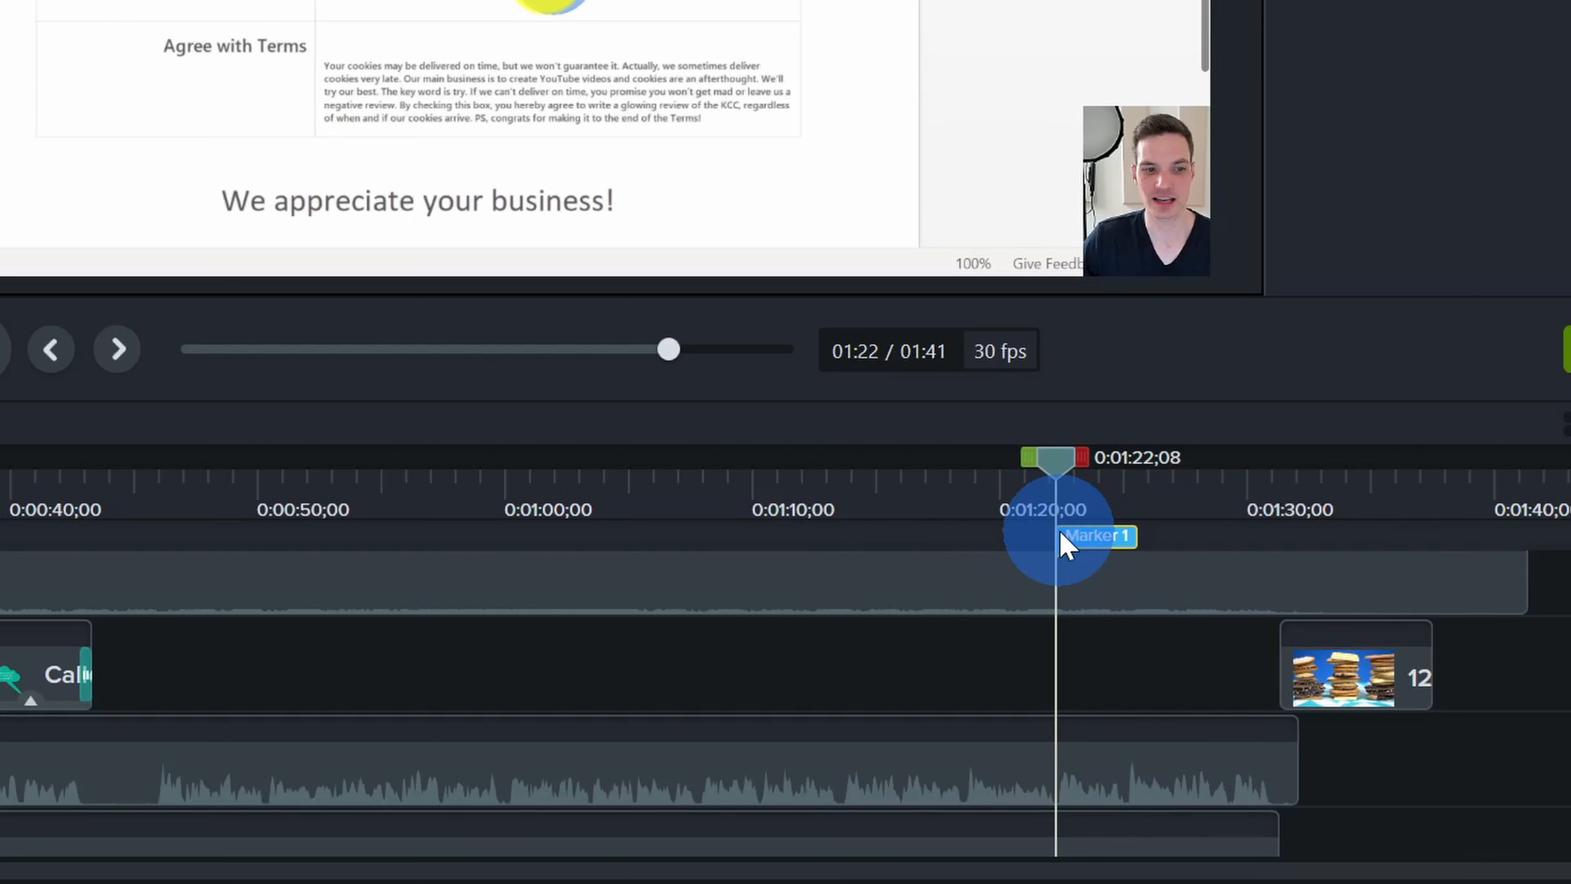
# - Name the new timeline marker "Provide additional information"
pyautogui.click(1295, 296)
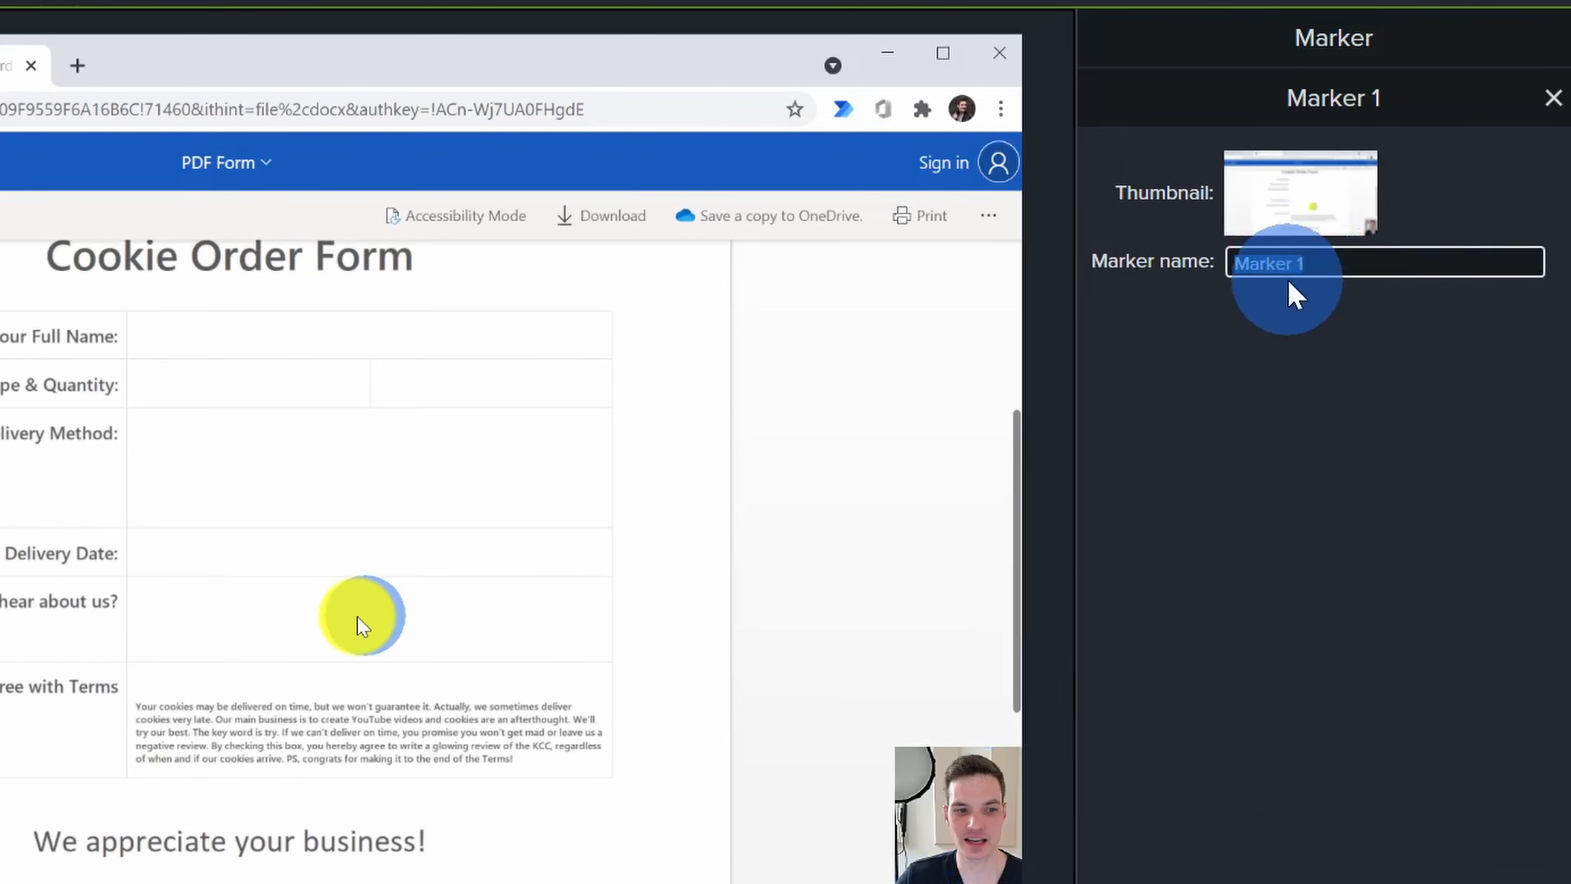
pyautogui.write('Provide additional information')
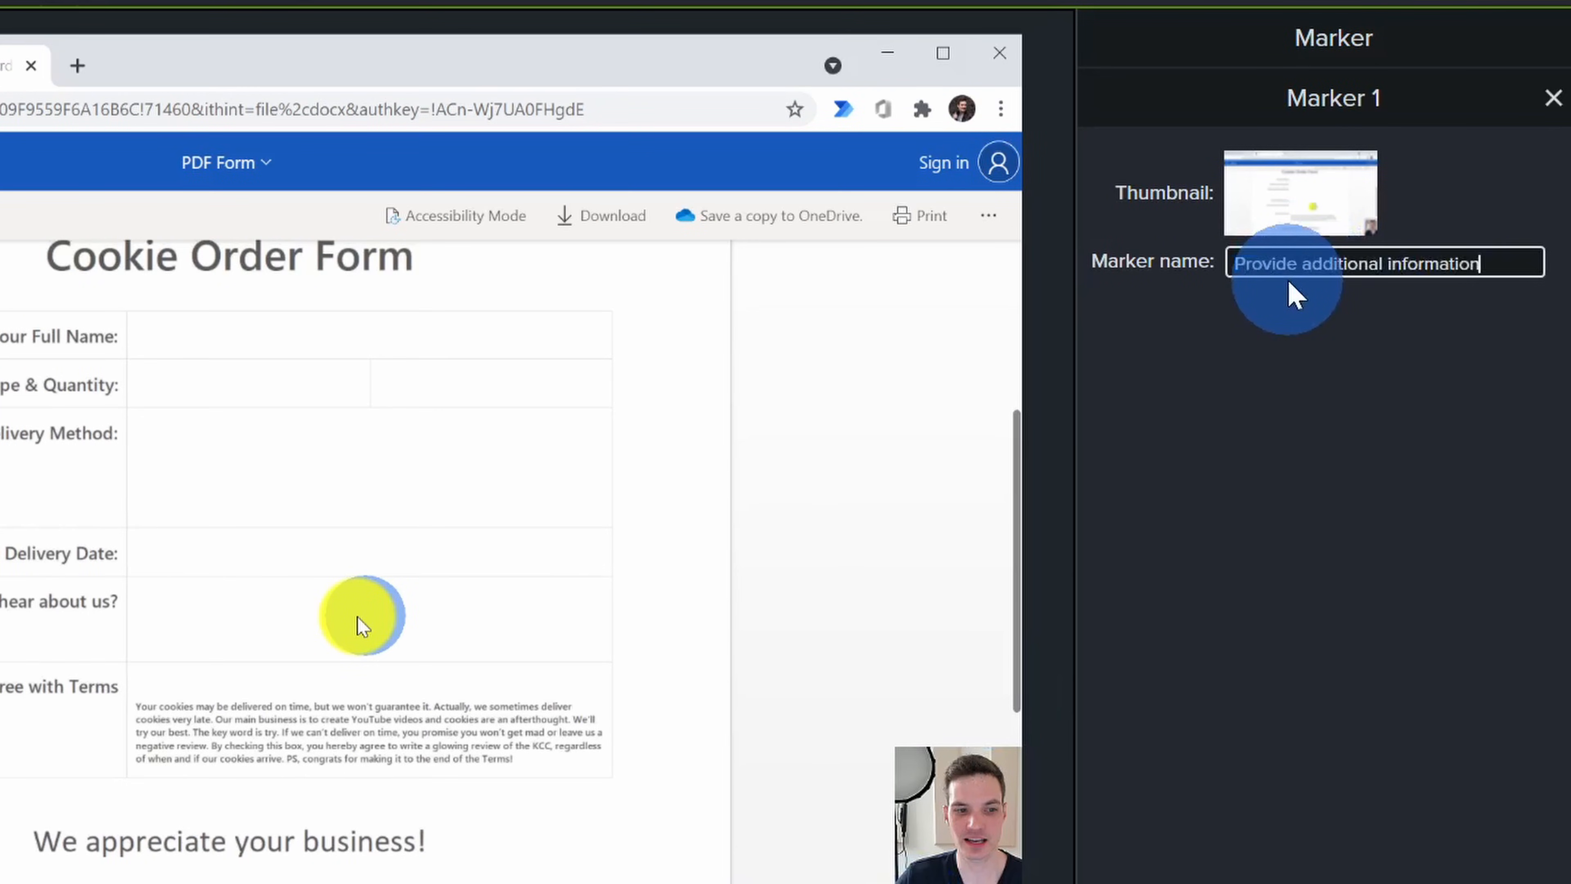
pyautogui.click(1326, 372)
pyautogui.moveTo(1243, 263); pyautogui.dragTo(1473, 266)
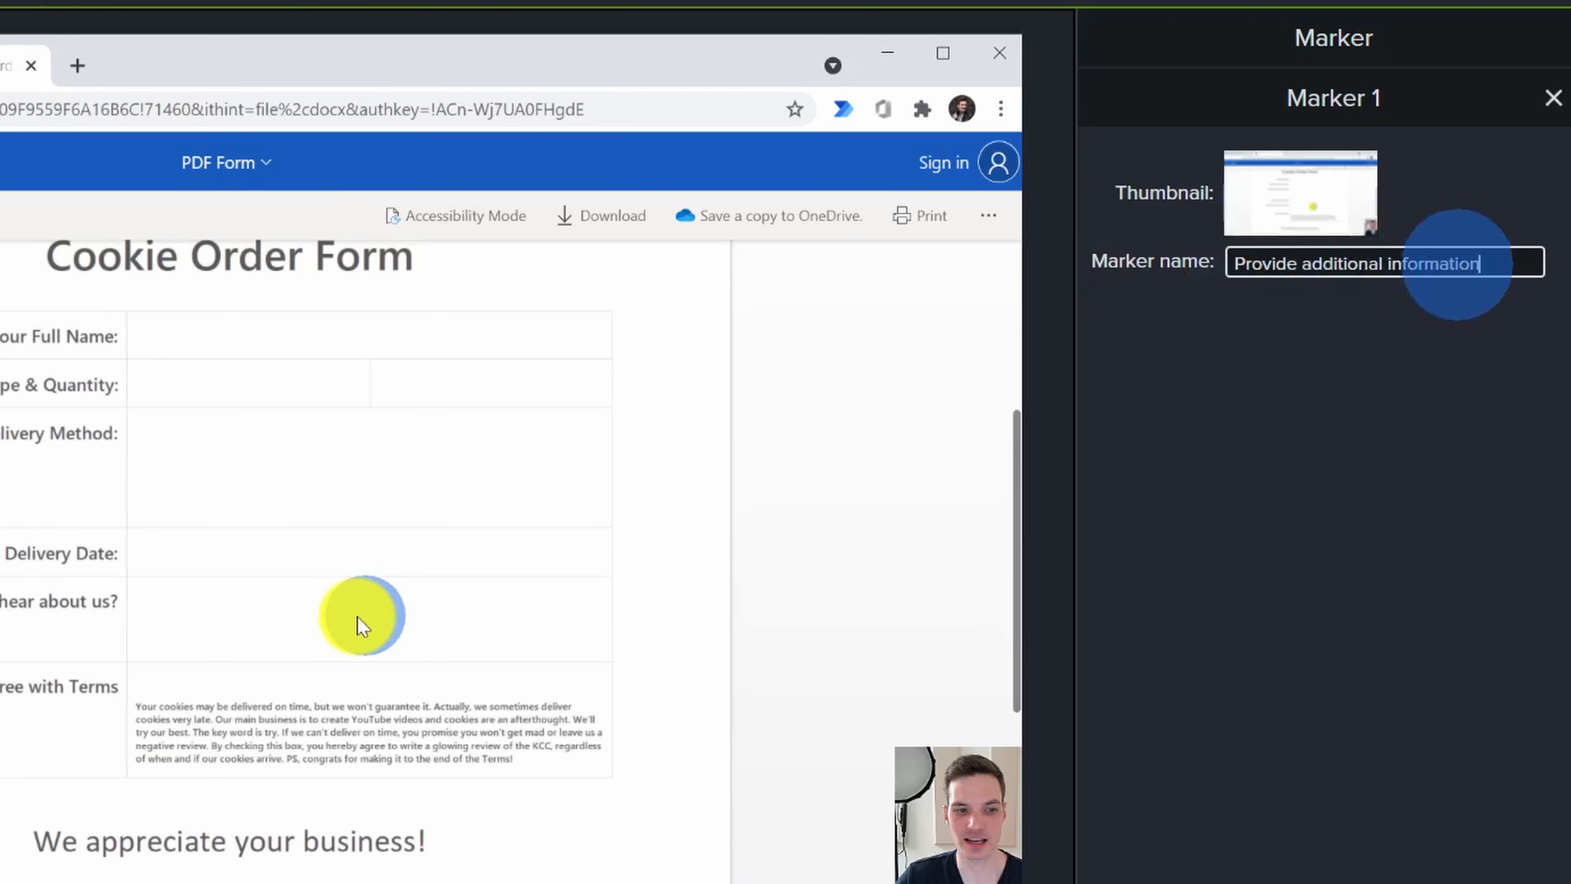
pyautogui.click(1434, 345)
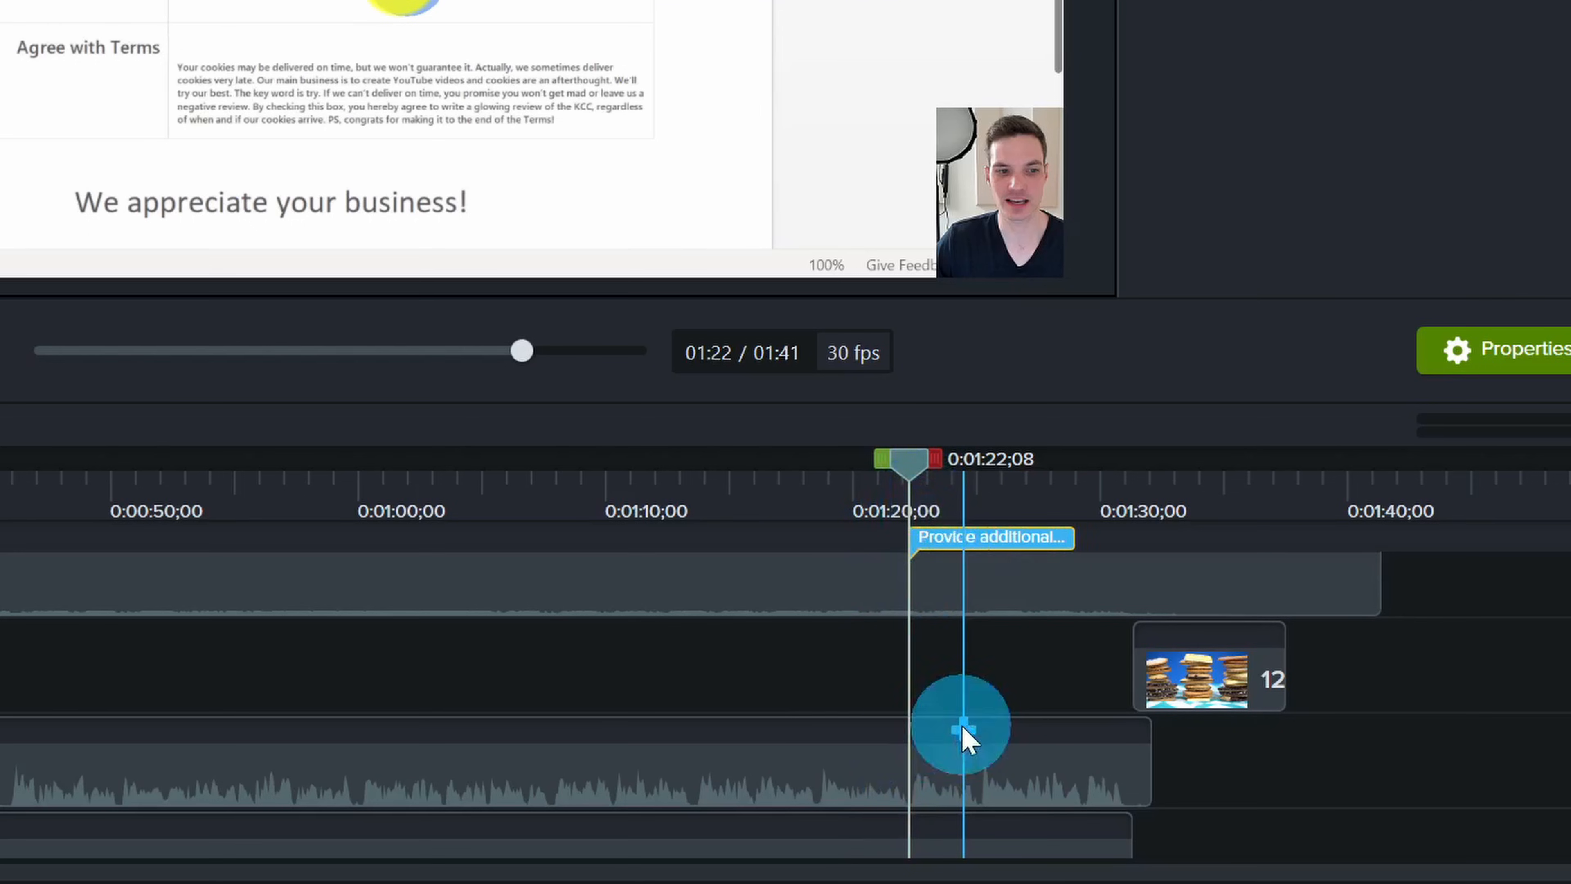
# - Try adding a media marker to the camera clip at 0:01:24;13 and a timeline marker at 0:01:29;29, and delete both
pyautogui.click(957, 731)
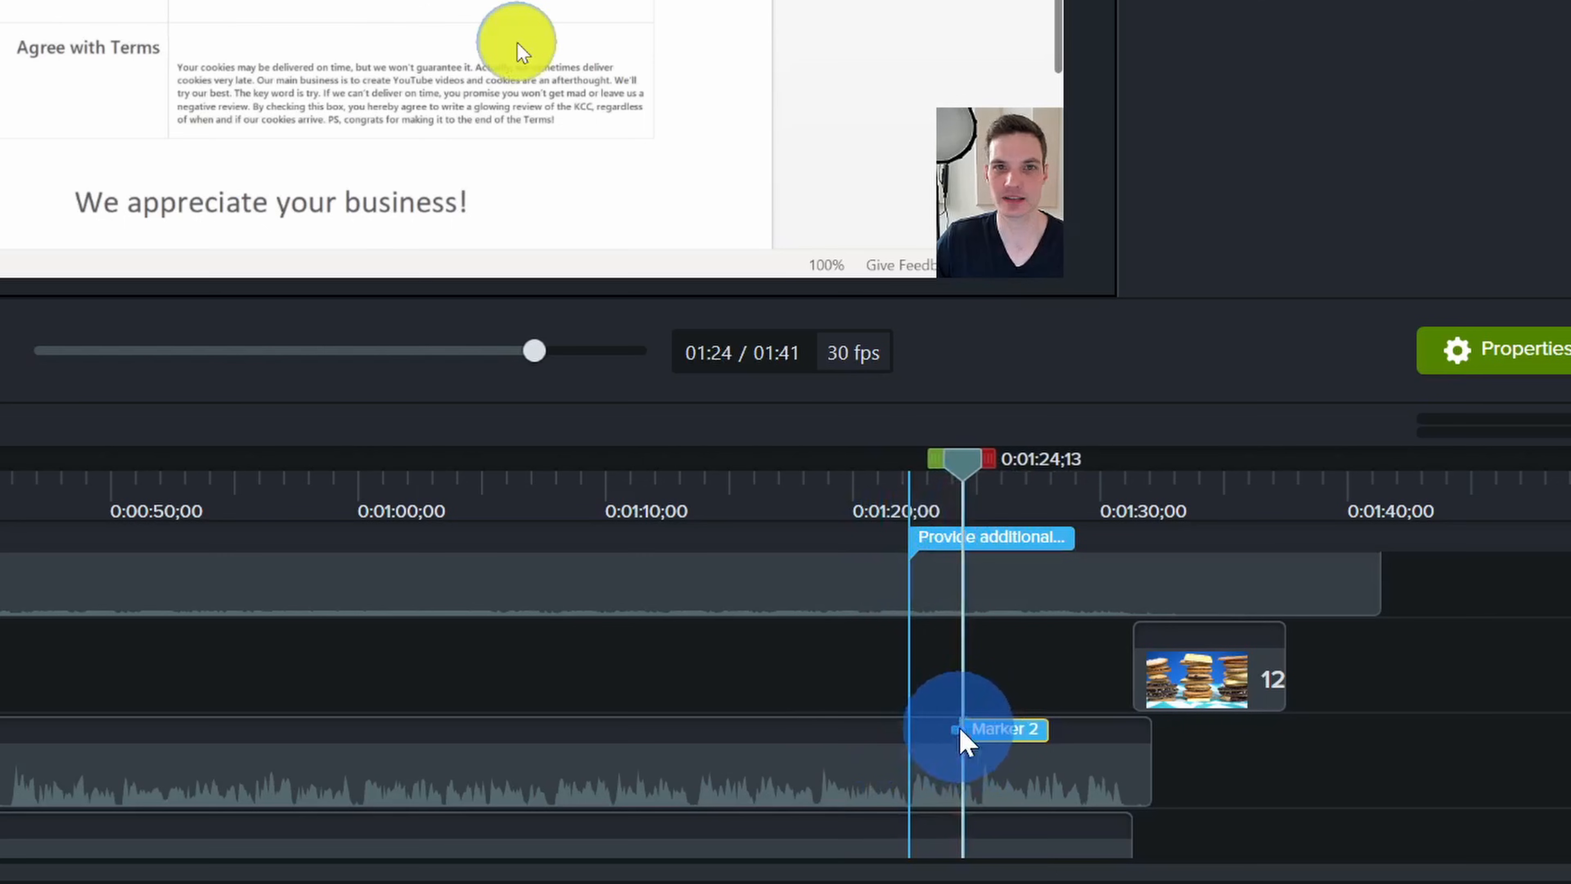
pyautogui.click(1101, 542)
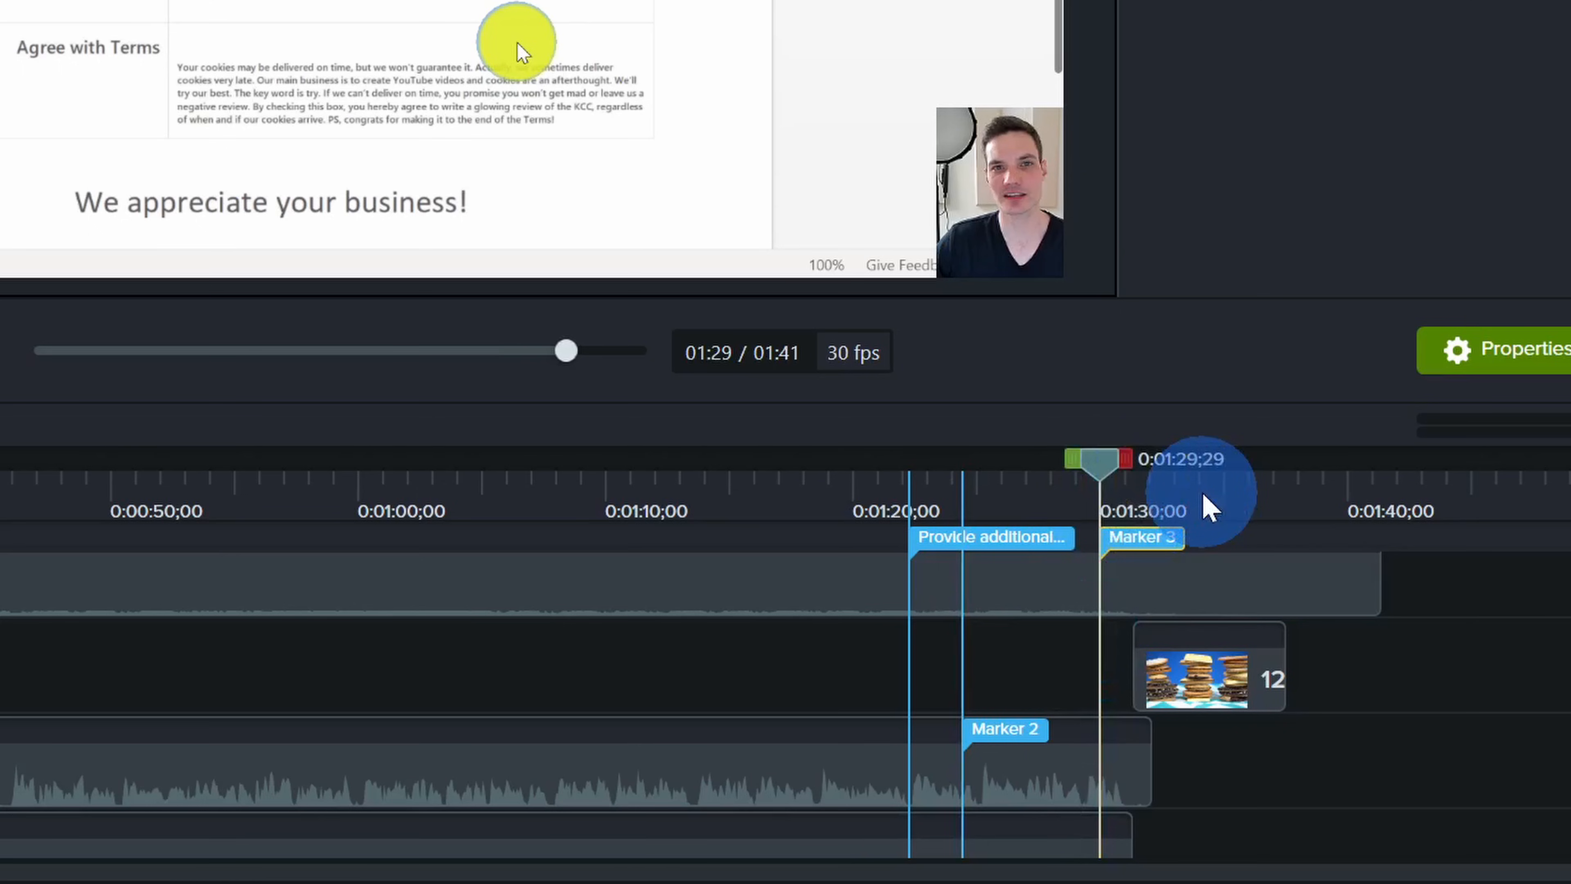
pyautogui.press('Delete')
pyautogui.click(1008, 730)
pyautogui.press('Delete')
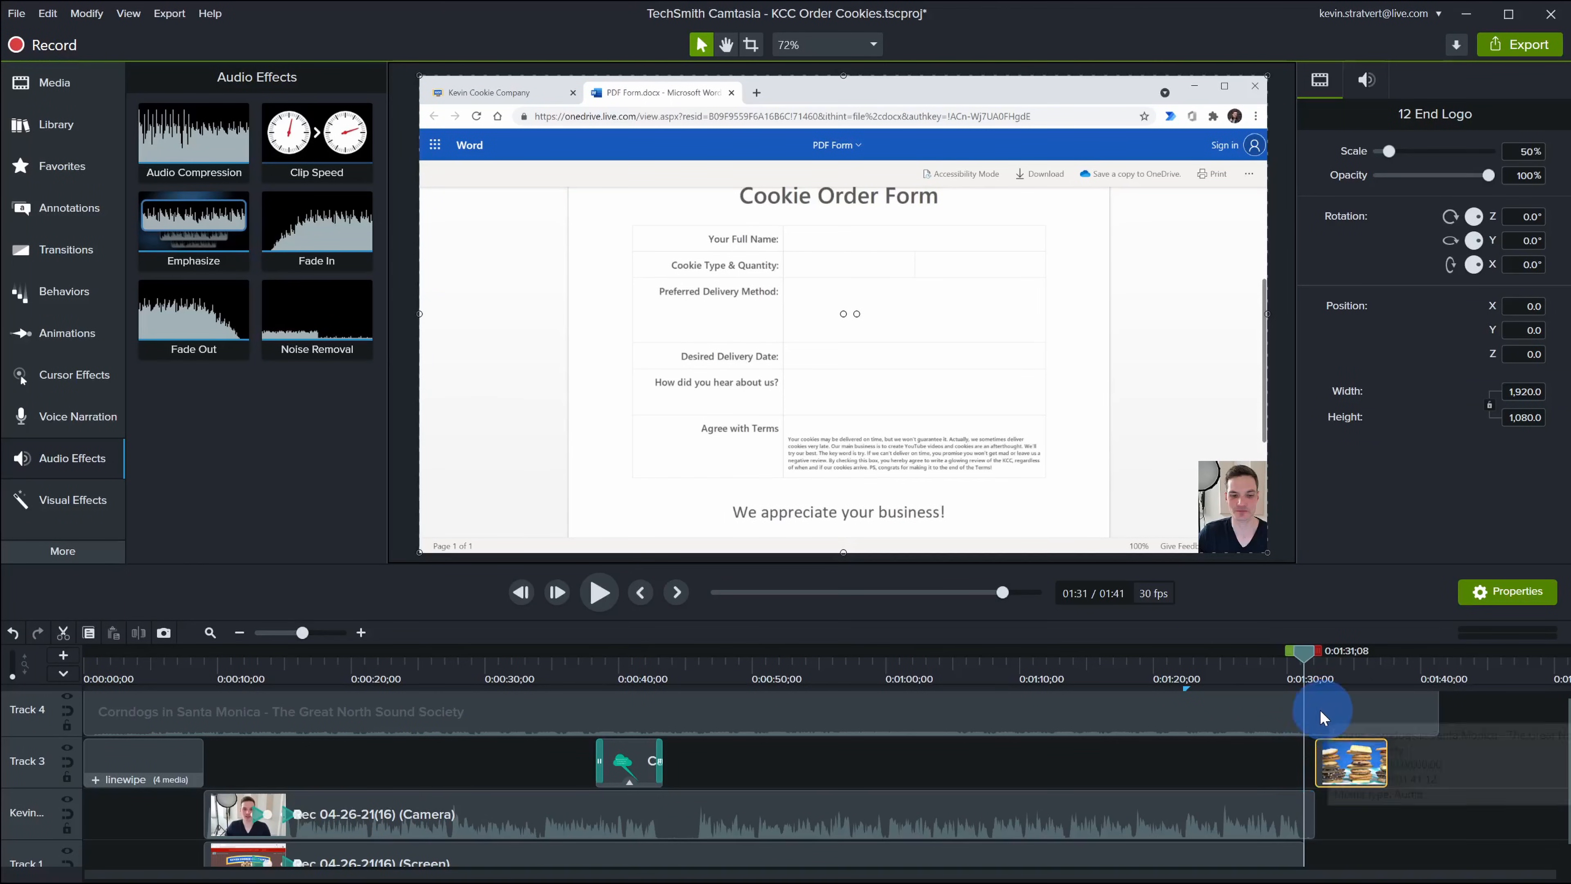
# - Play back the end logo clip from 0:01:32;15 to check the ending
pyautogui.moveTo(1303, 657); pyautogui.dragTo(1321, 658)
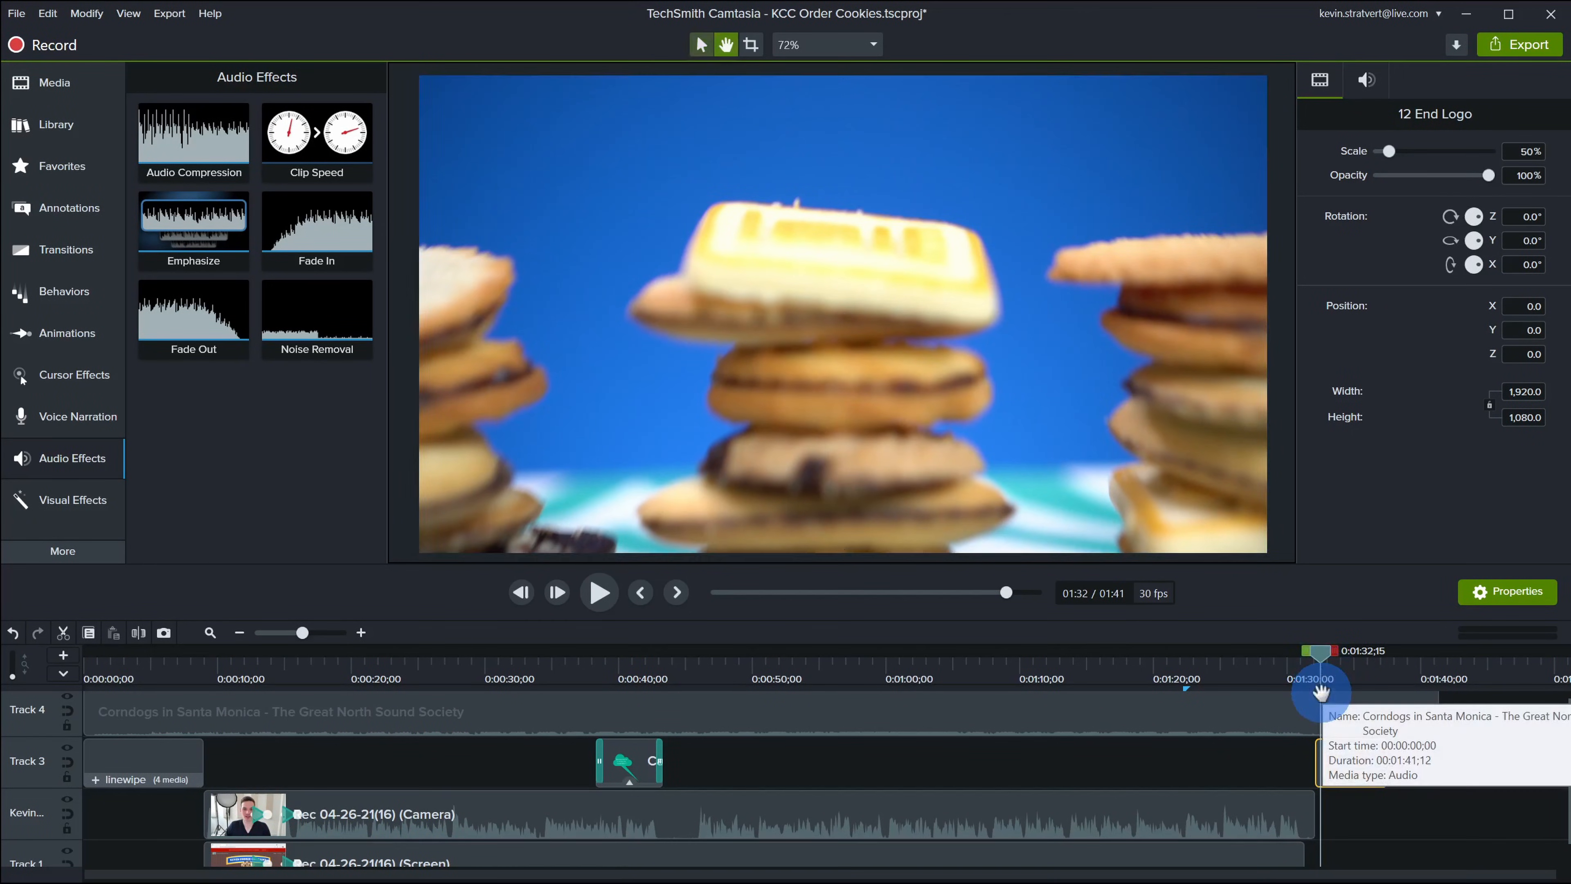
pyautogui.press('space')
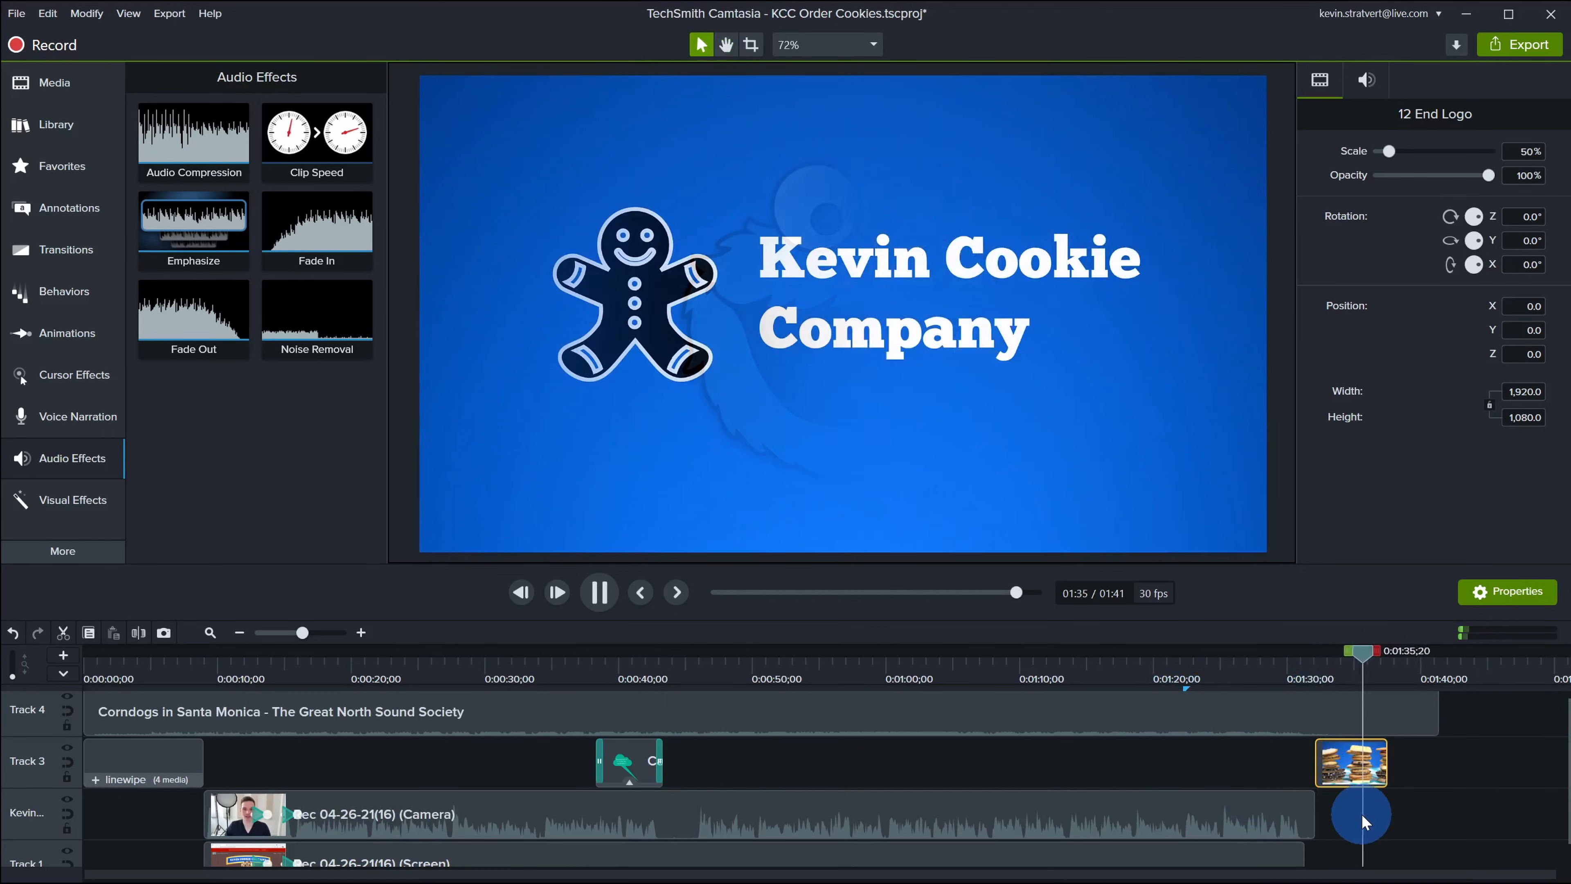
pyautogui.press('space')
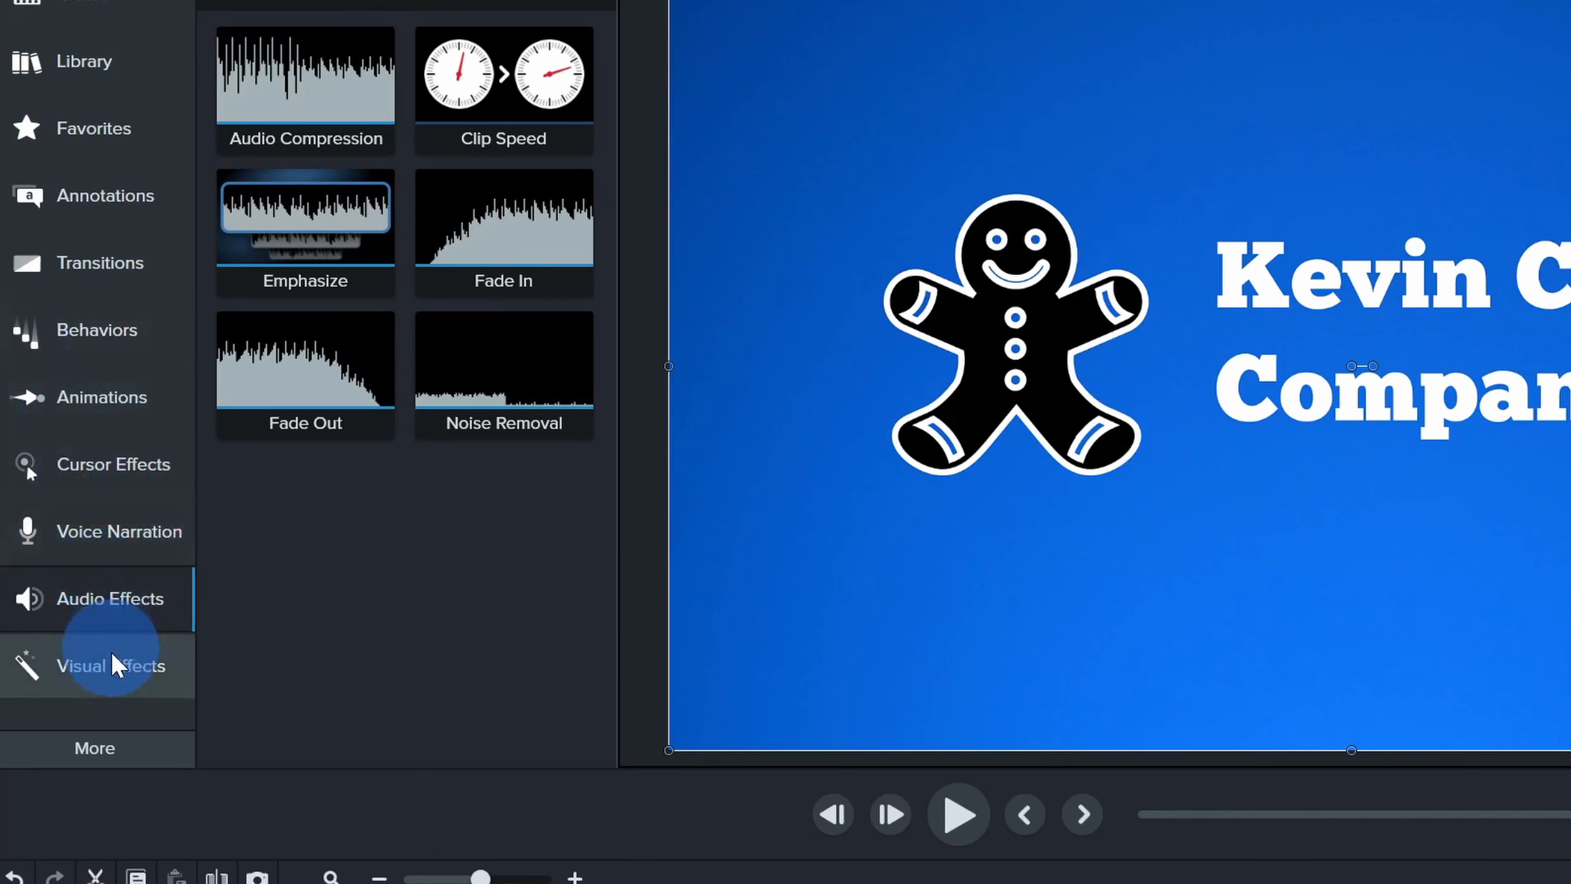
# - Apply the Device Frame visual effect to the 12 End Logo clip on Track 3 and preview the framed clip
pyautogui.click(76, 505)
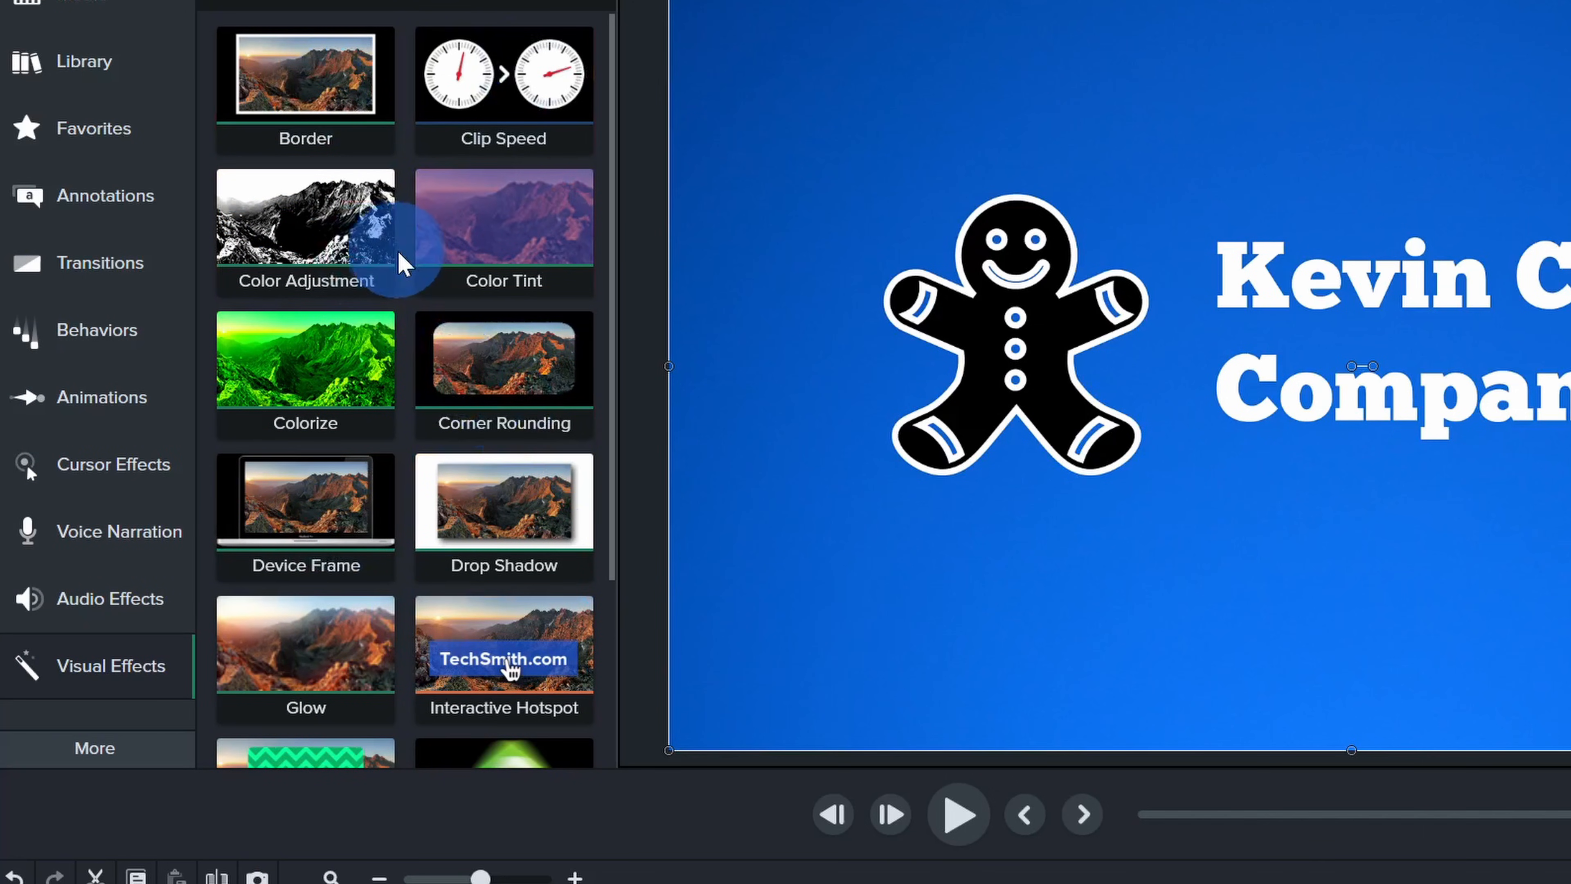
pyautogui.scroll(-4, 399, 260)
pyautogui.scroll(4, 404, 265)
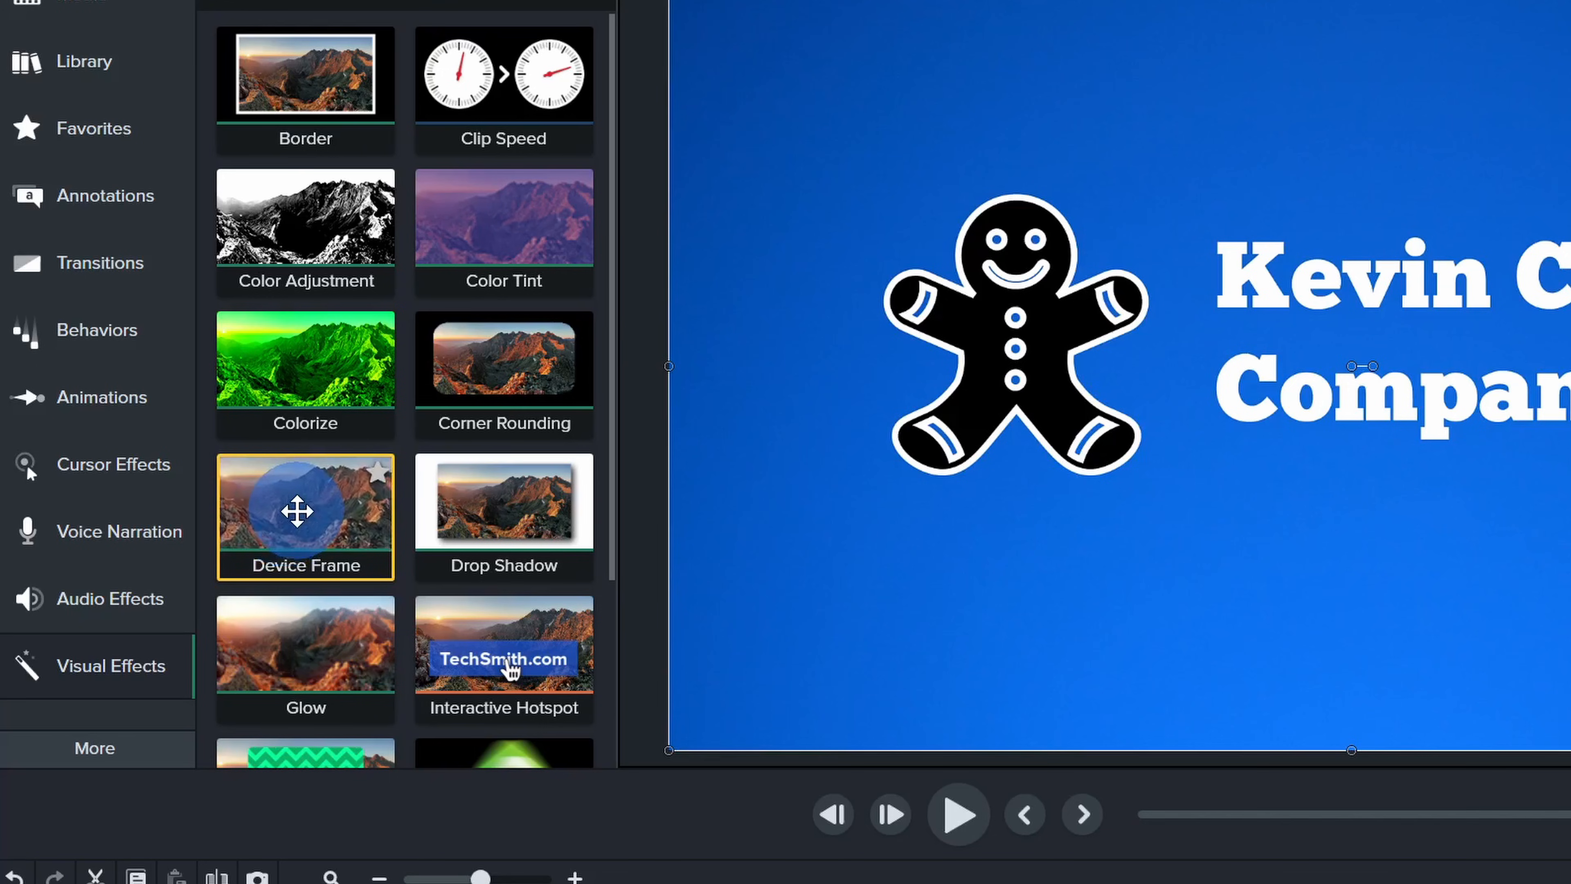
pyautogui.moveTo(297, 511); pyautogui.dragTo(1351, 769)
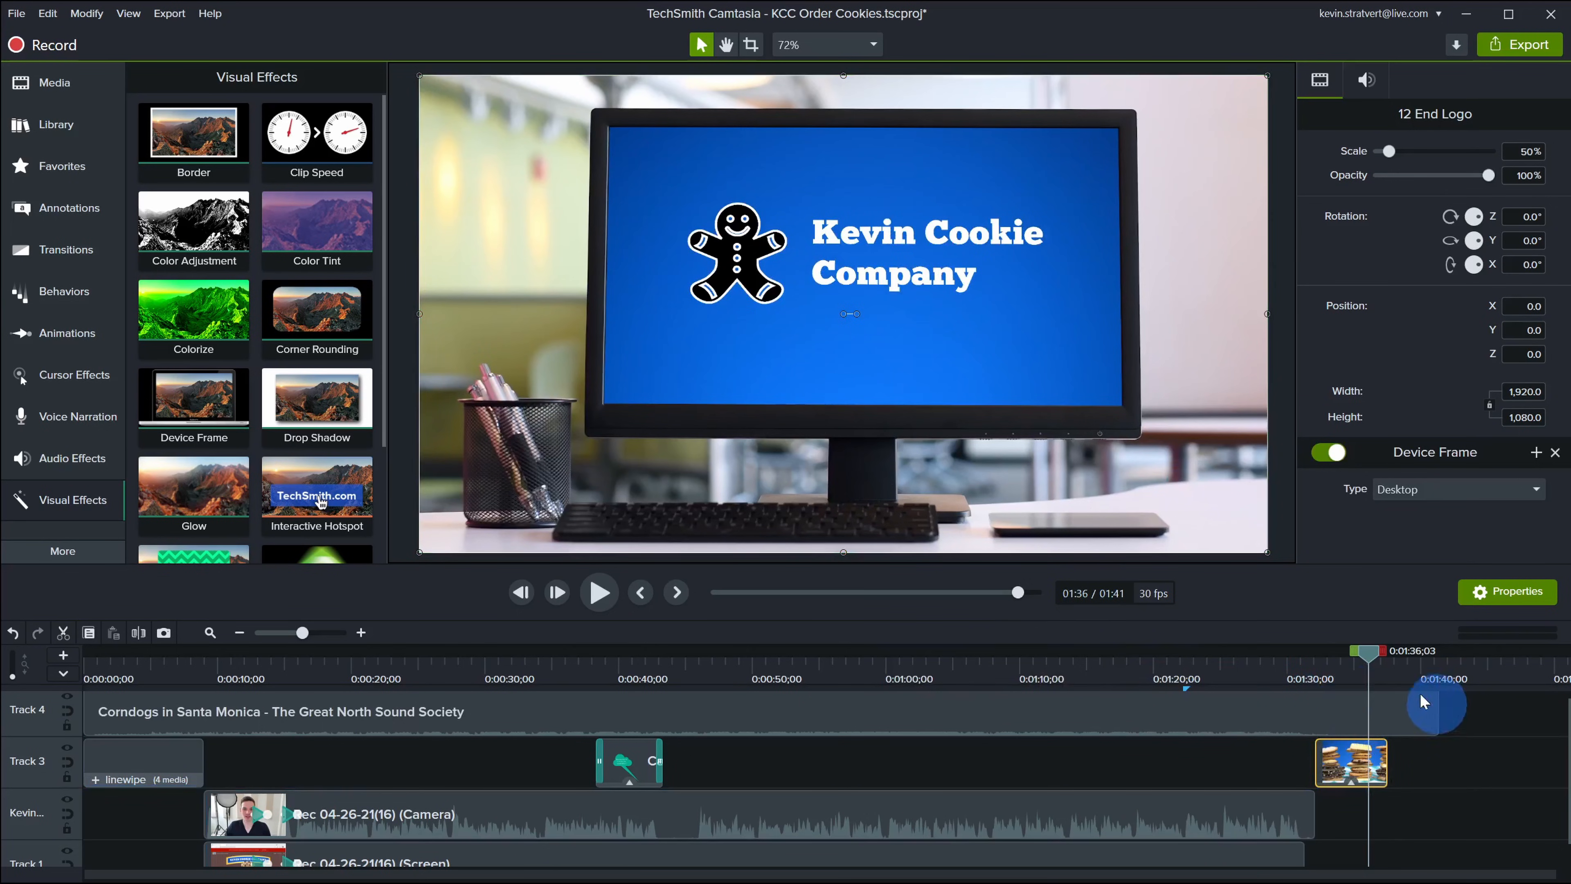
pyautogui.click(1311, 670)
pyautogui.press('space')
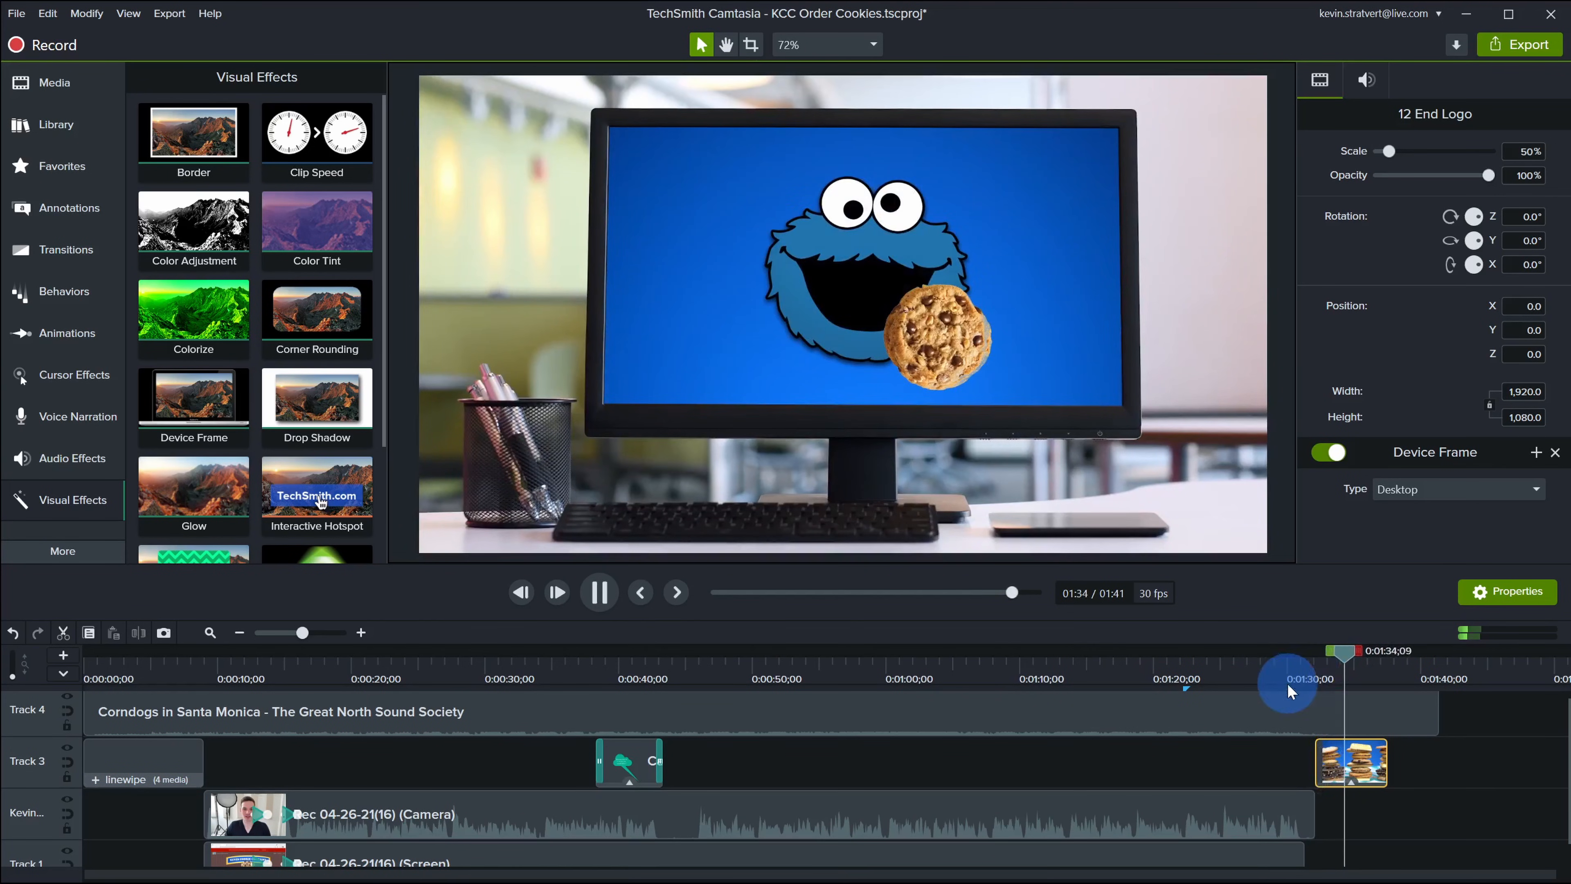
pyautogui.click(912, 425)
pyautogui.click(1454, 767)
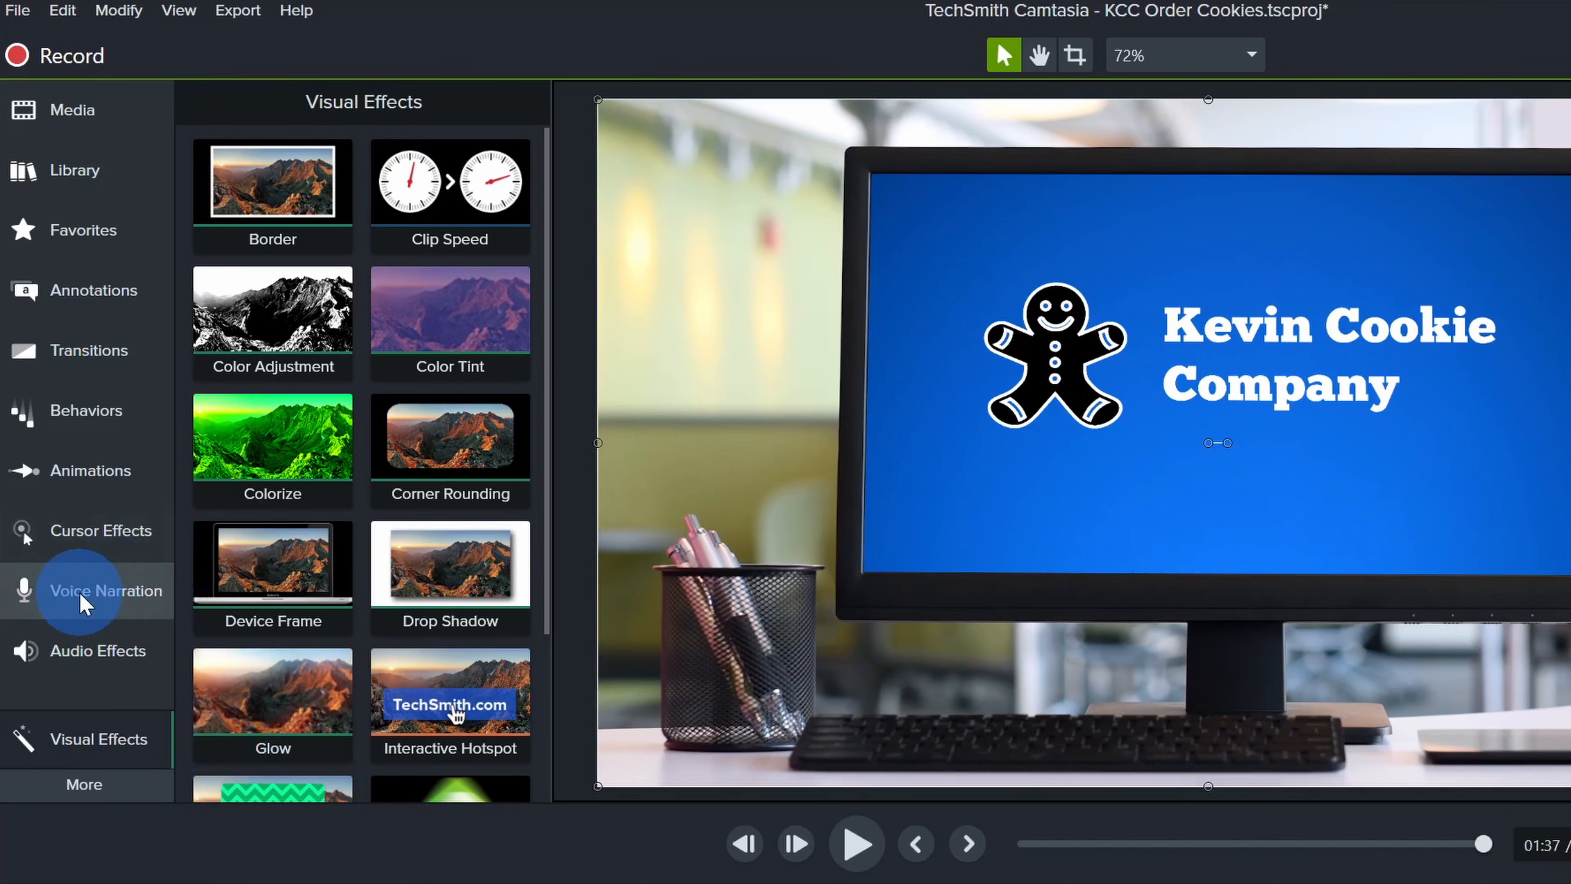
# - Review the voice narration, quiz interactivity and captions features
pyautogui.click(74, 524)
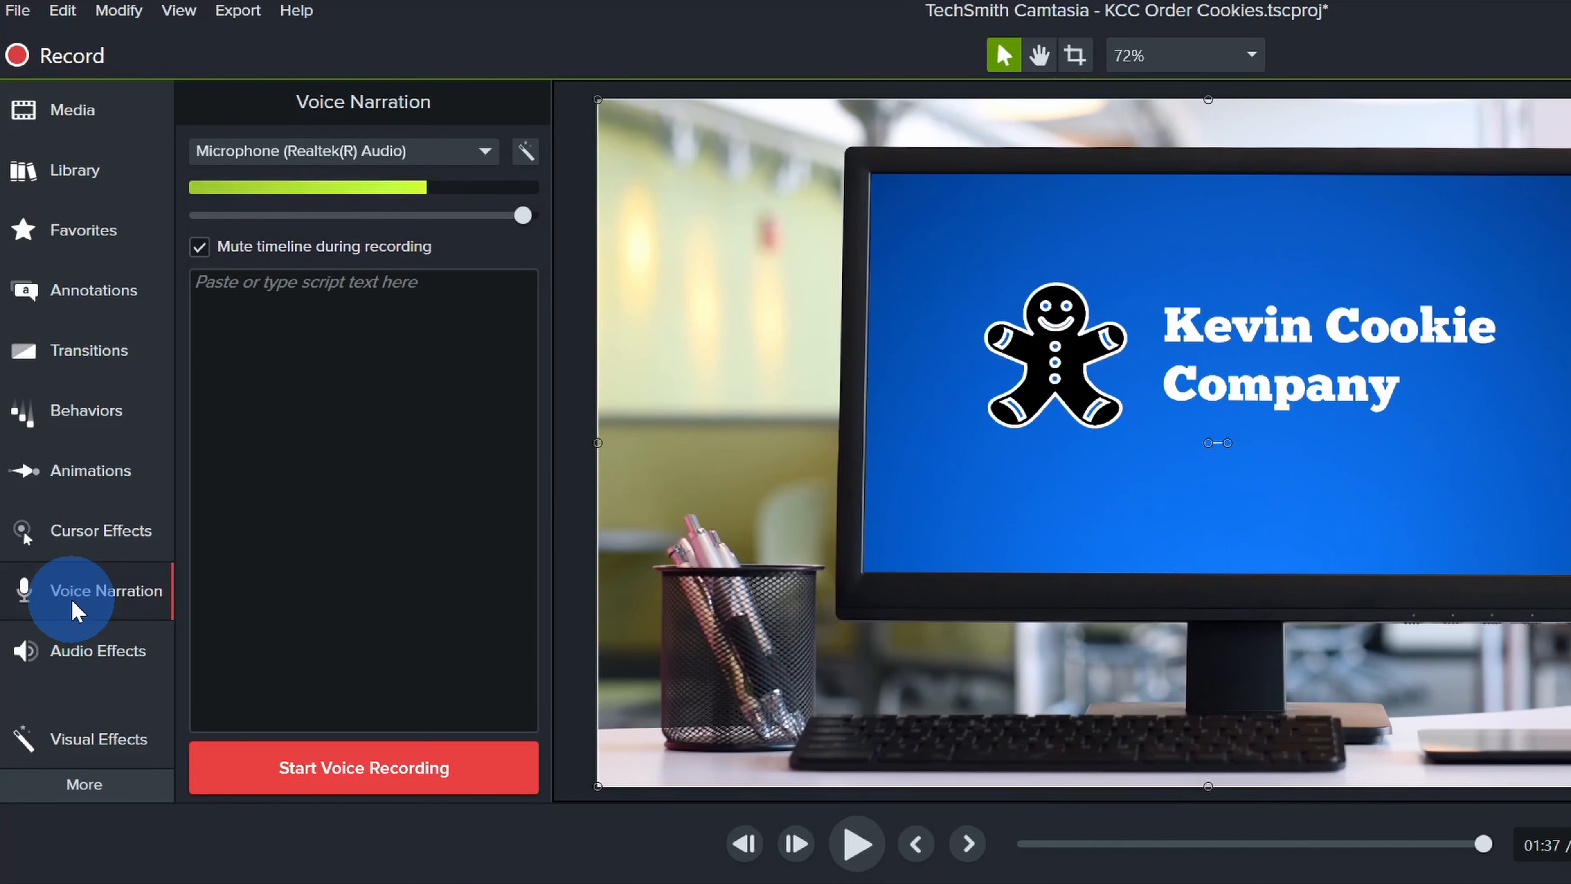
pyautogui.click(120, 786)
pyautogui.click(253, 785)
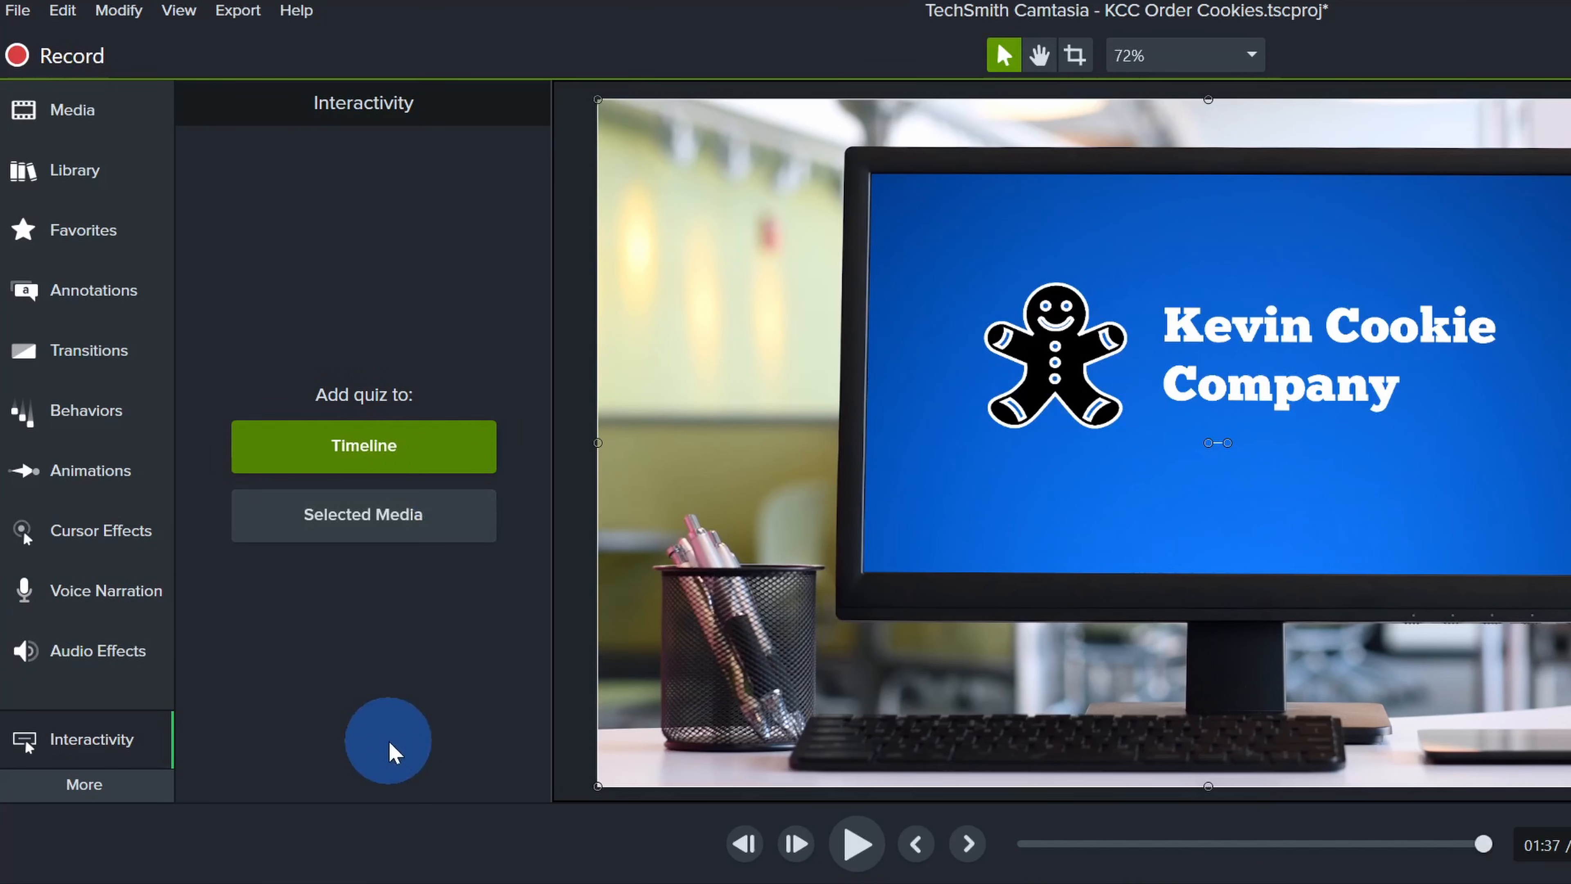
pyautogui.click(126, 790)
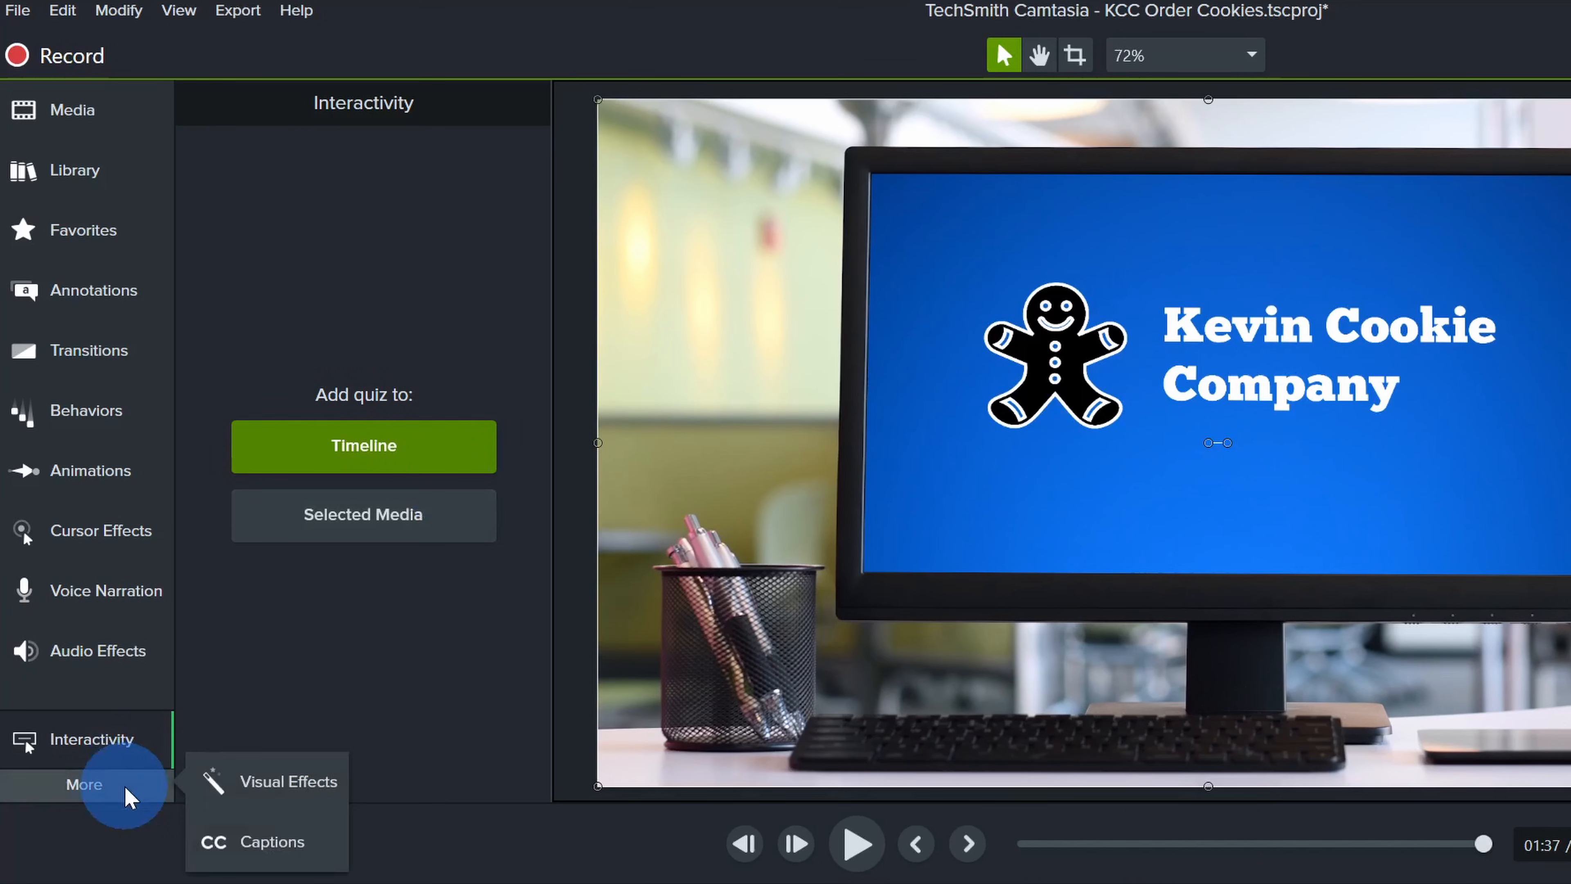
pyautogui.click(254, 842)
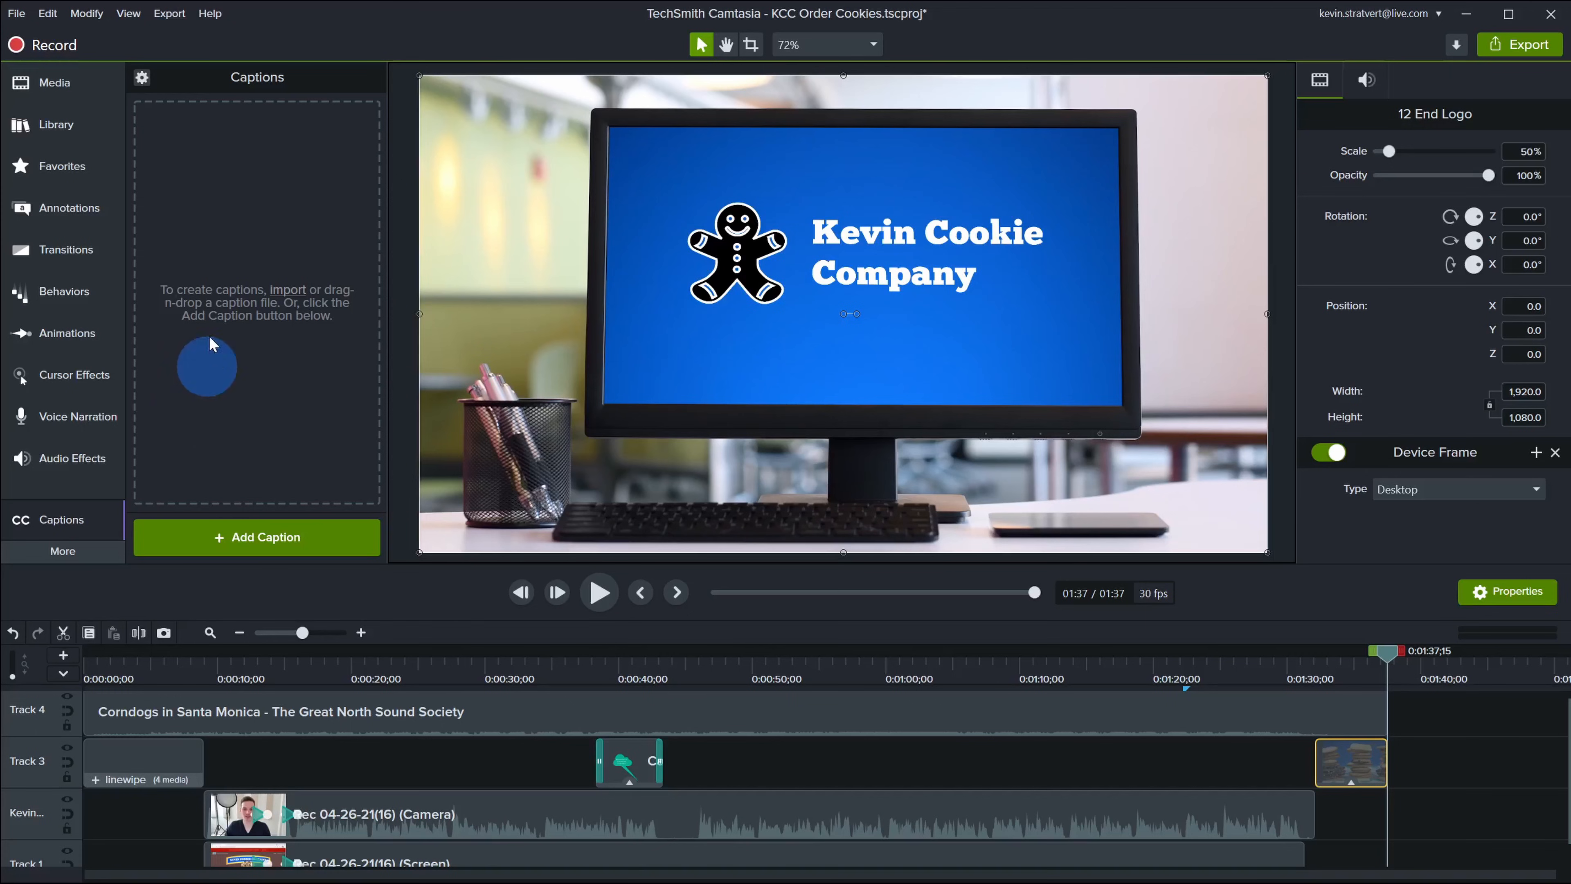
# - Examine the proxy video options for 12 End Logo.mp4 in the project's media and close them without creating a proxy
pyautogui.click(55, 82)
pyautogui.moveTo(929, 723); pyautogui.dragTo(934, 725)
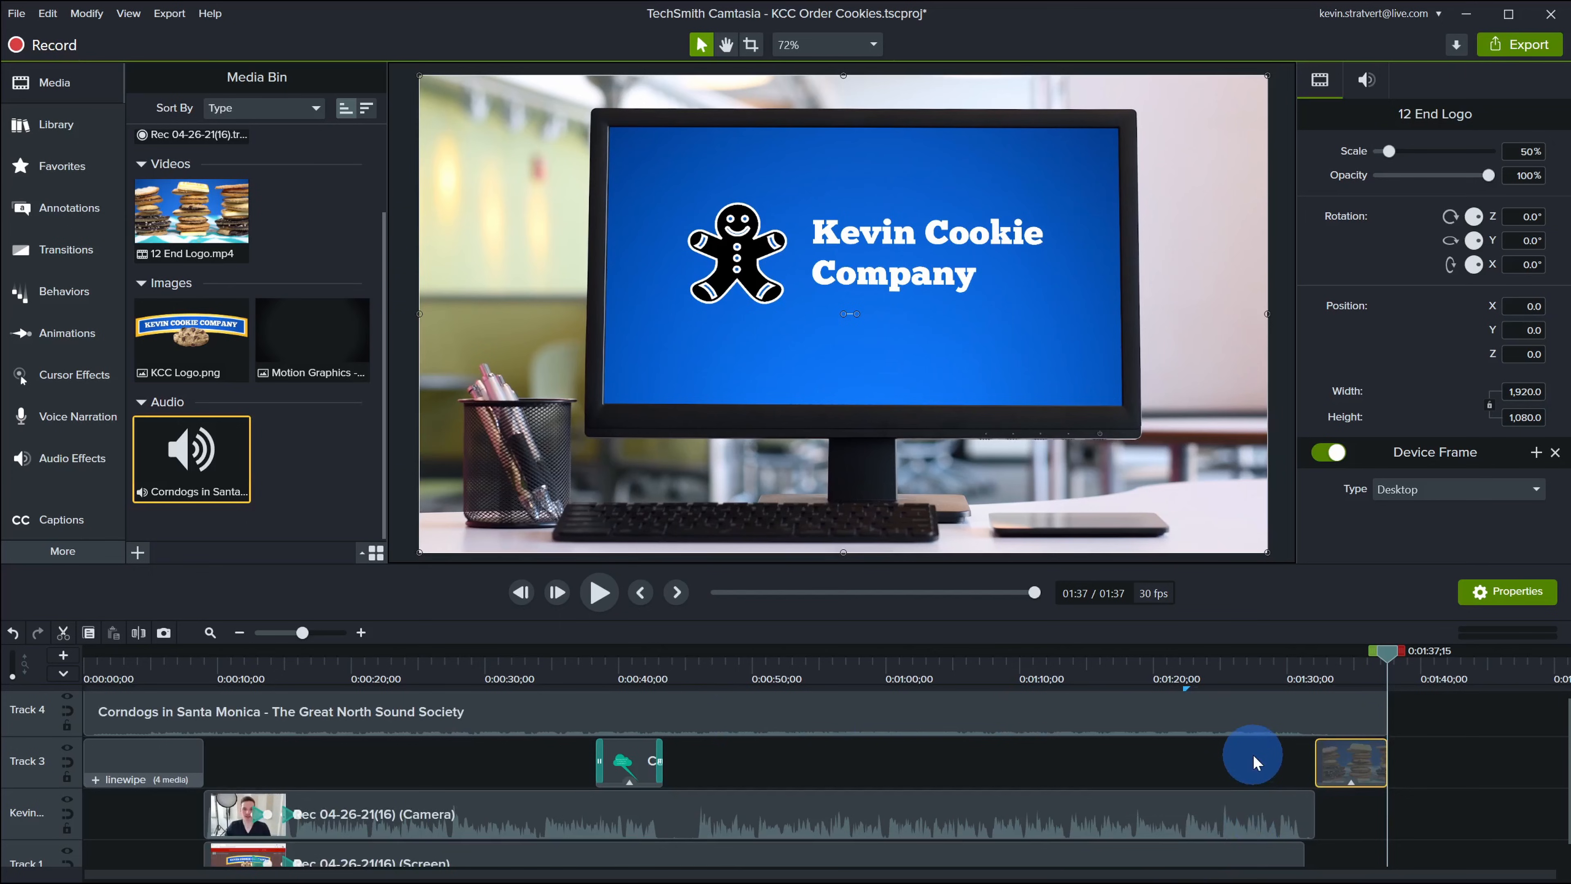
pyautogui.click(224, 209)
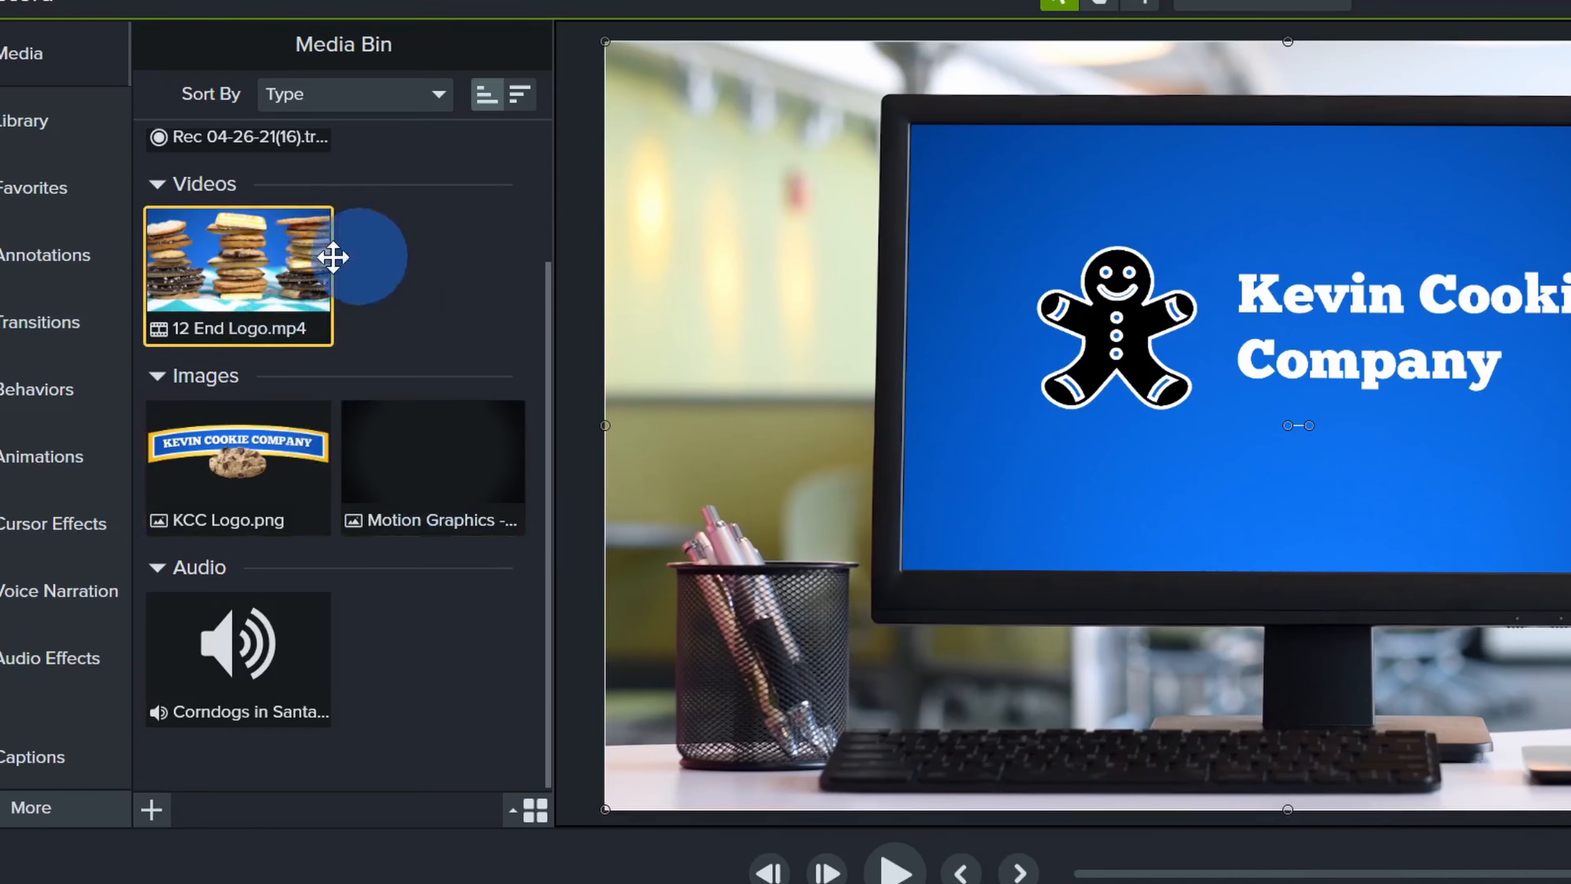
pyautogui.rightClick(287, 257)
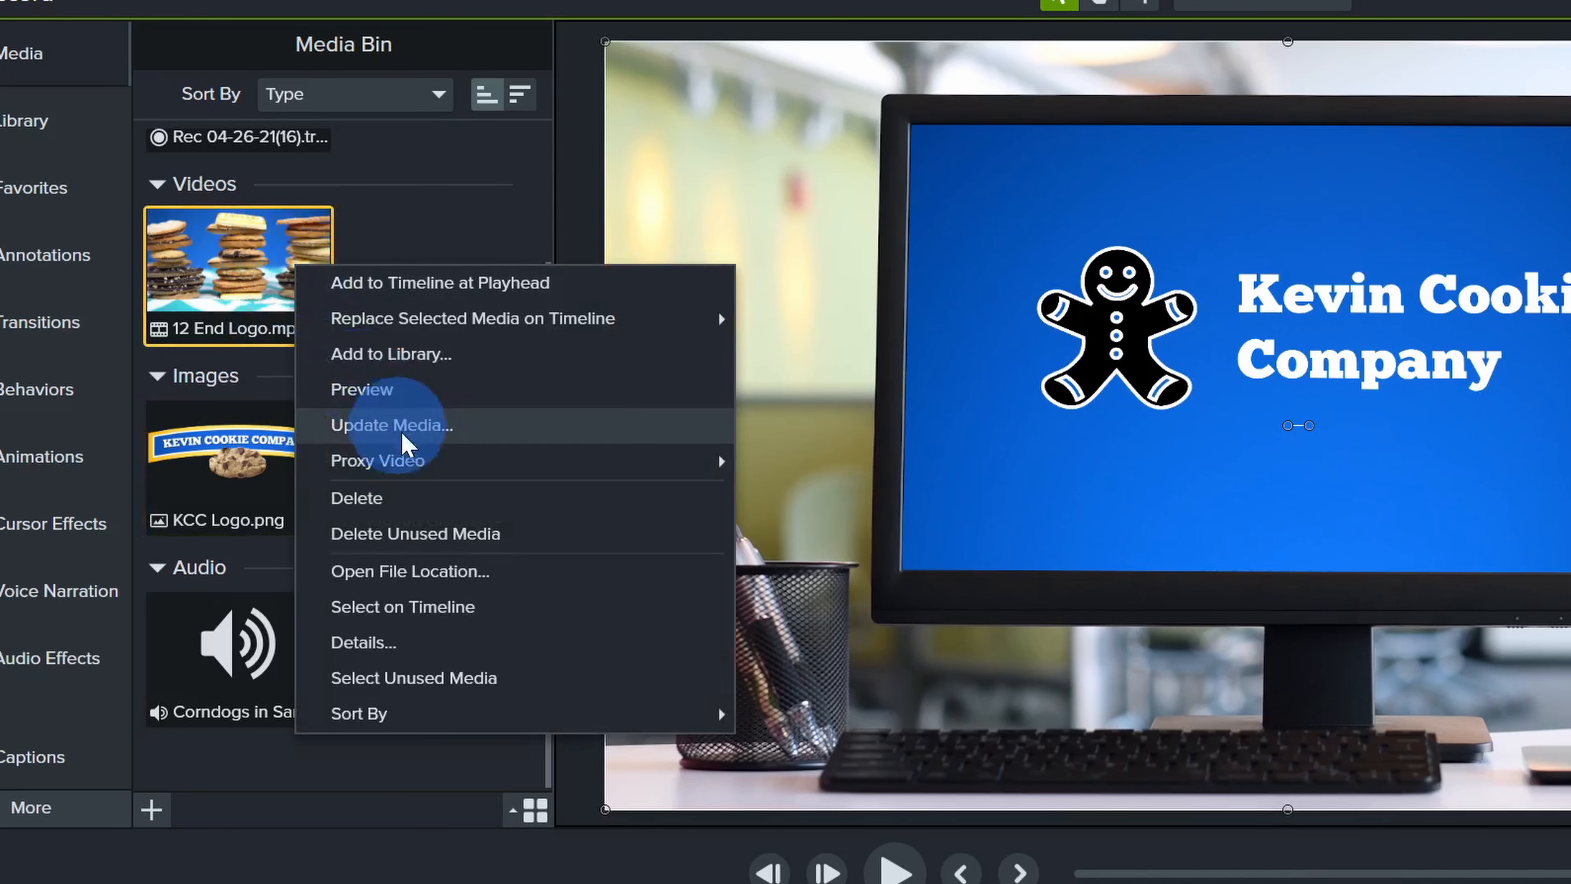
pyautogui.moveTo(421, 460)
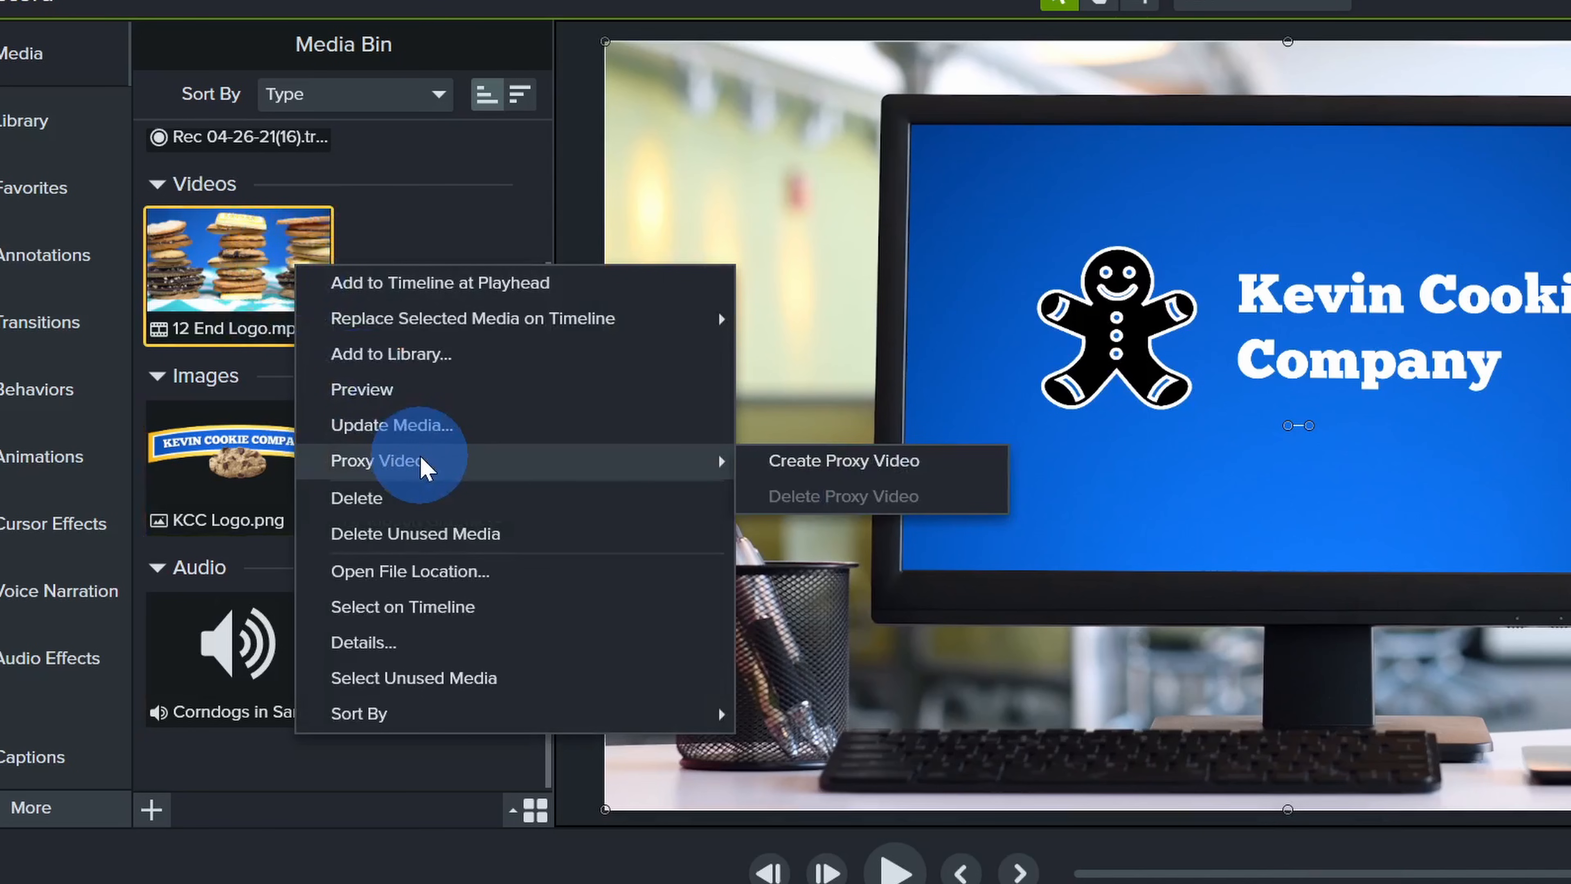
pyautogui.rightClick(471, 218)
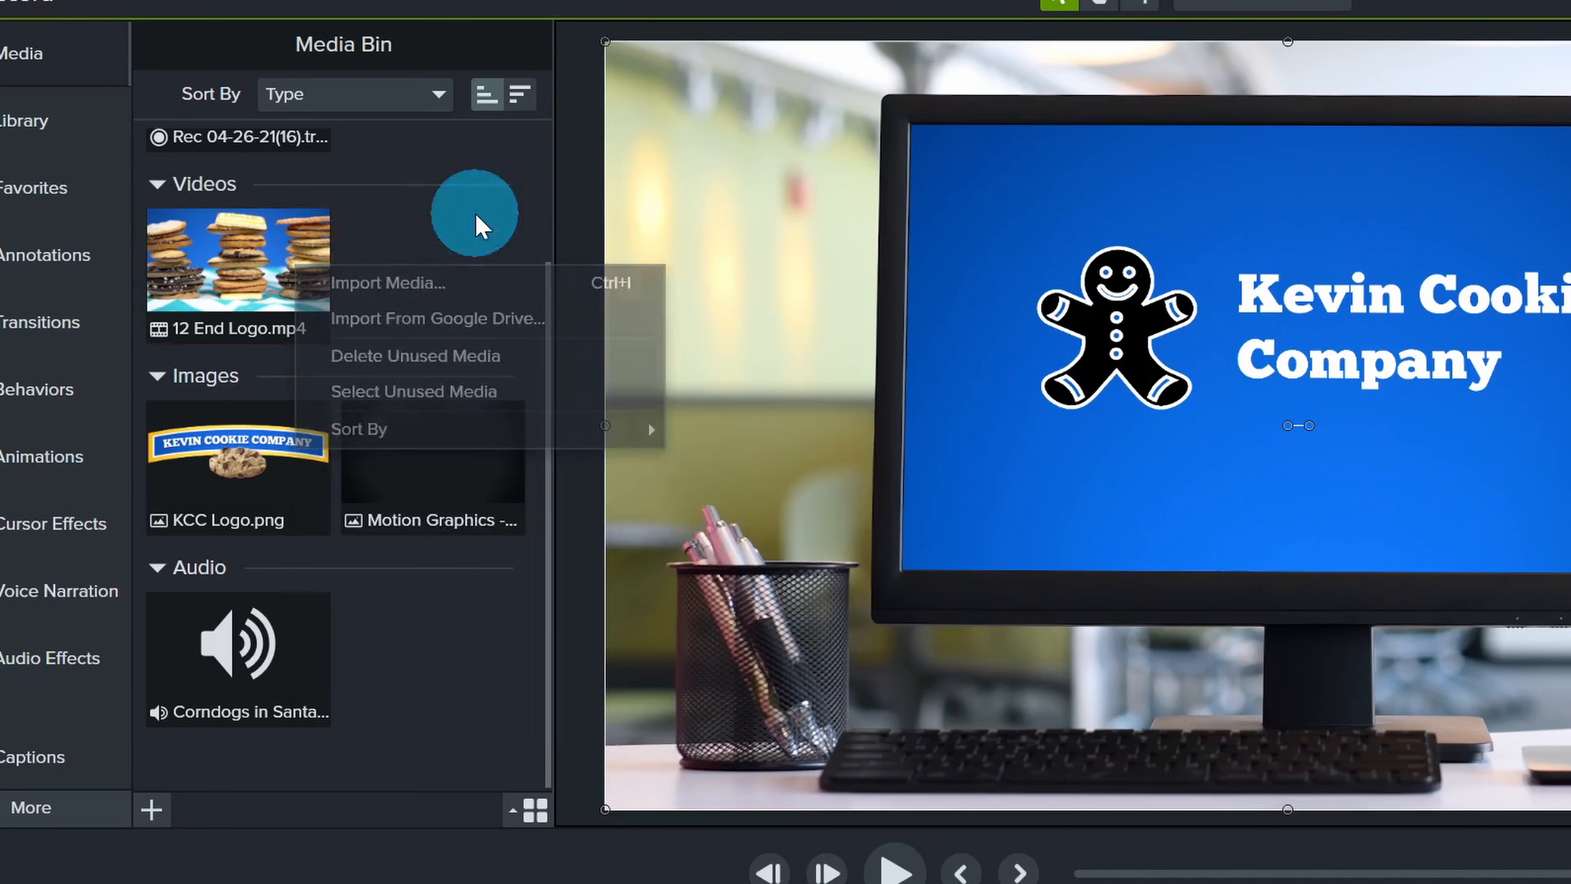
pyautogui.click(480, 225)
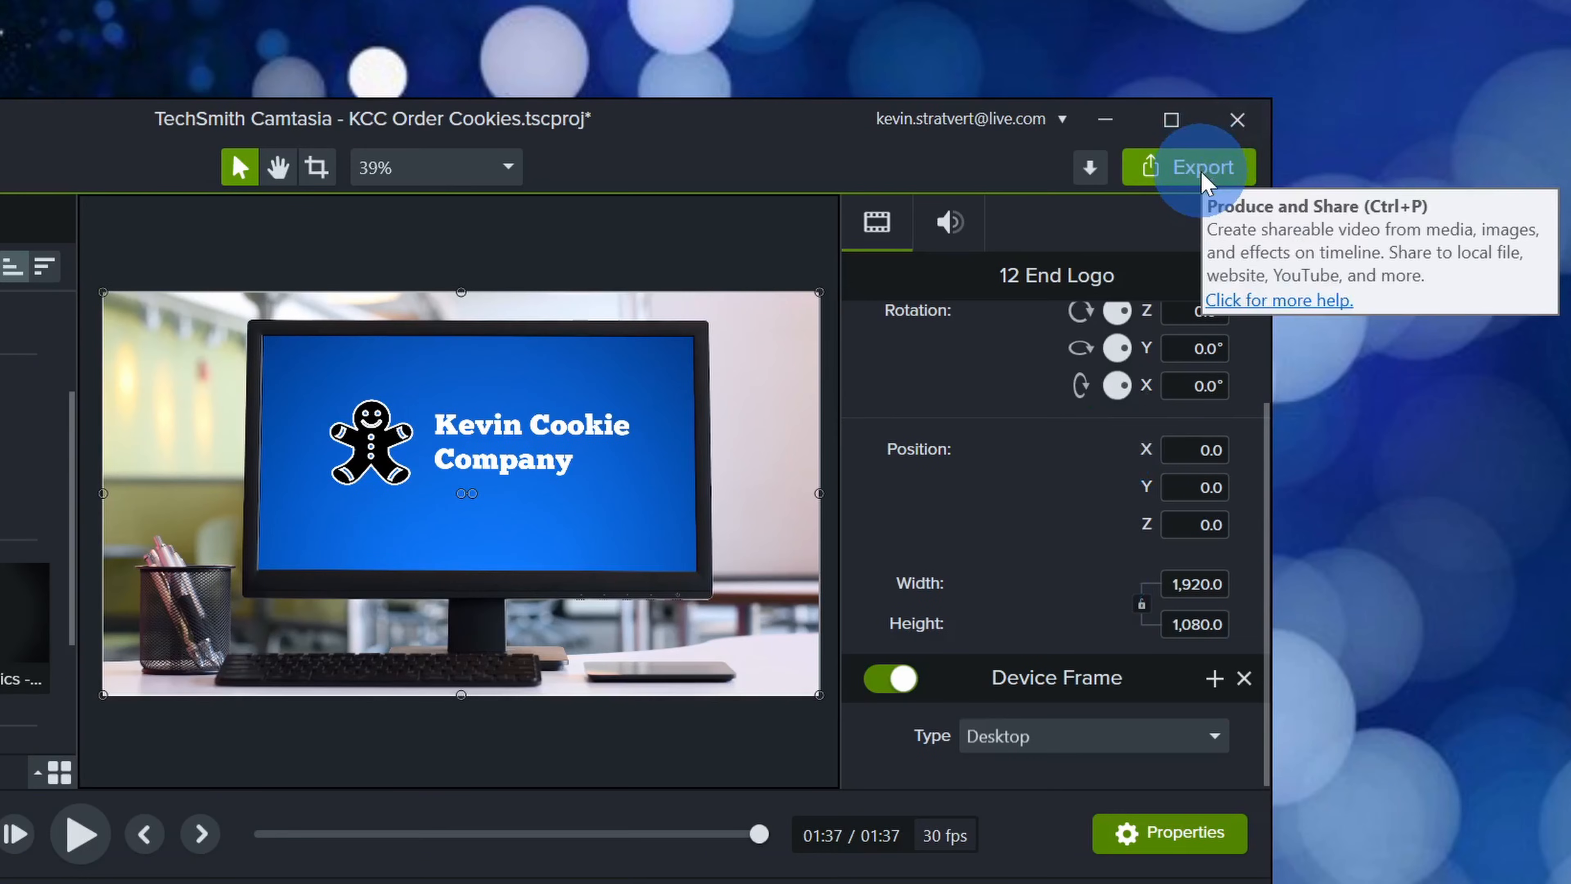
# - Start exporting the project to a local file using the MP4 only (up to 1080p) preset
pyautogui.click(1203, 173)
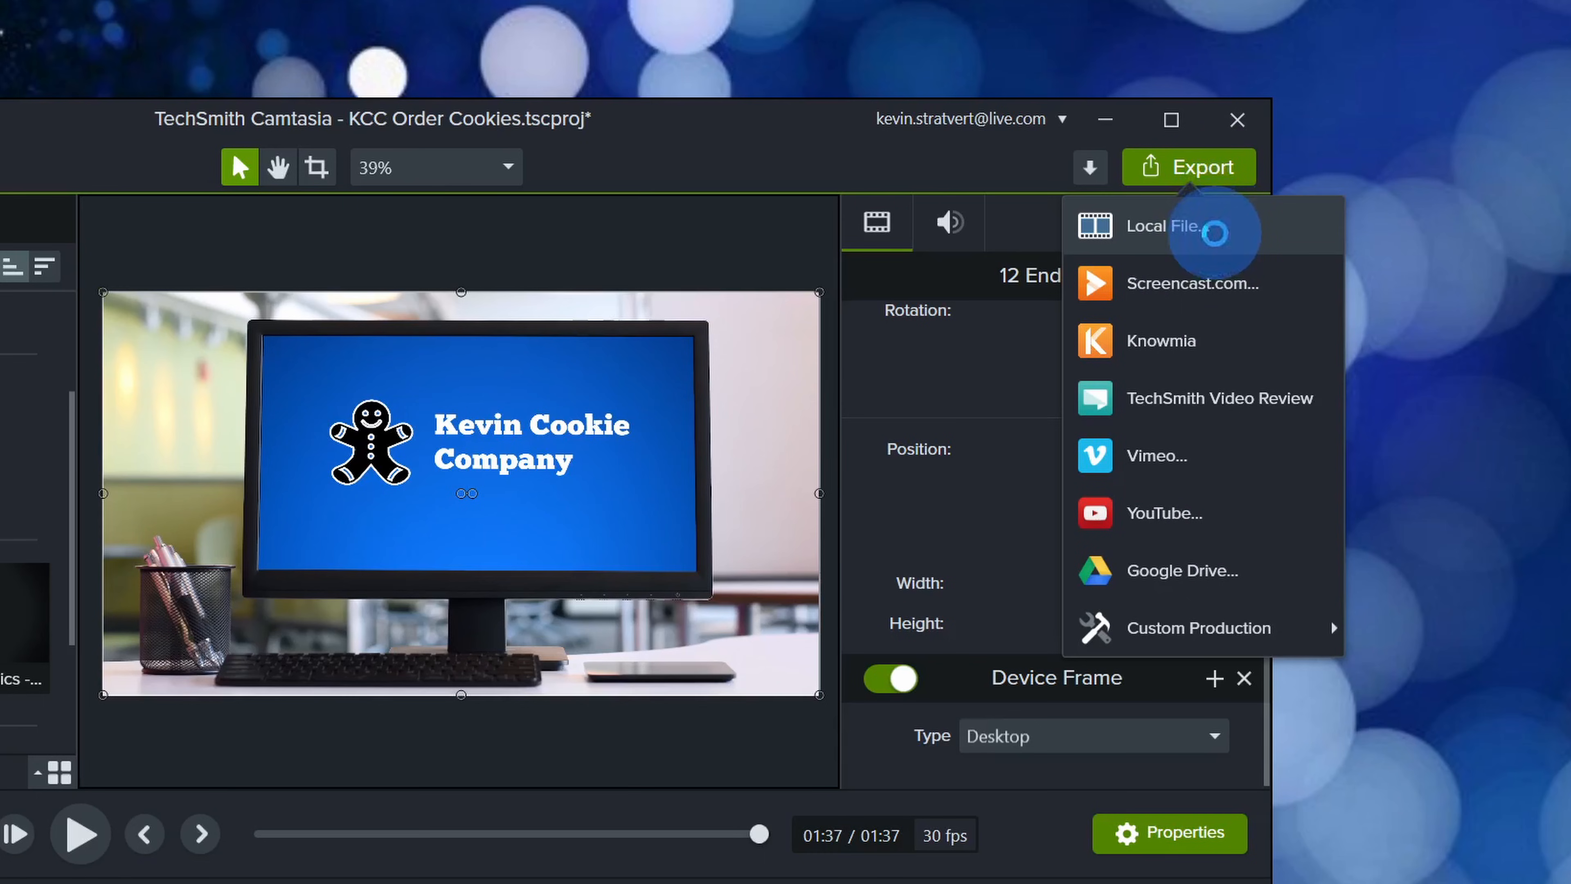
pyautogui.click(1218, 240)
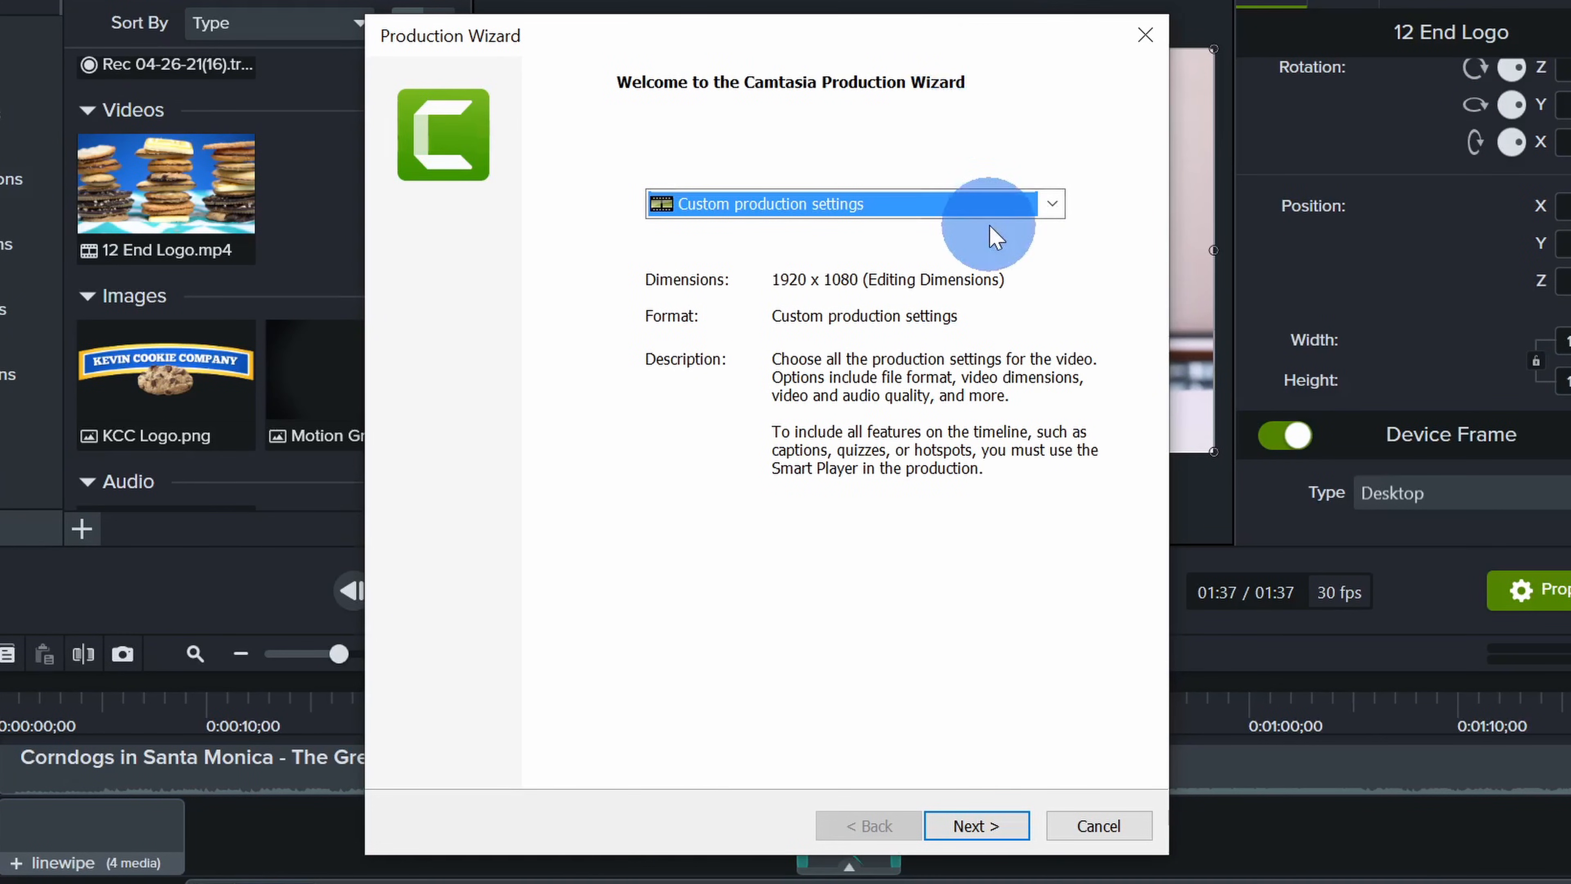
pyautogui.click(993, 207)
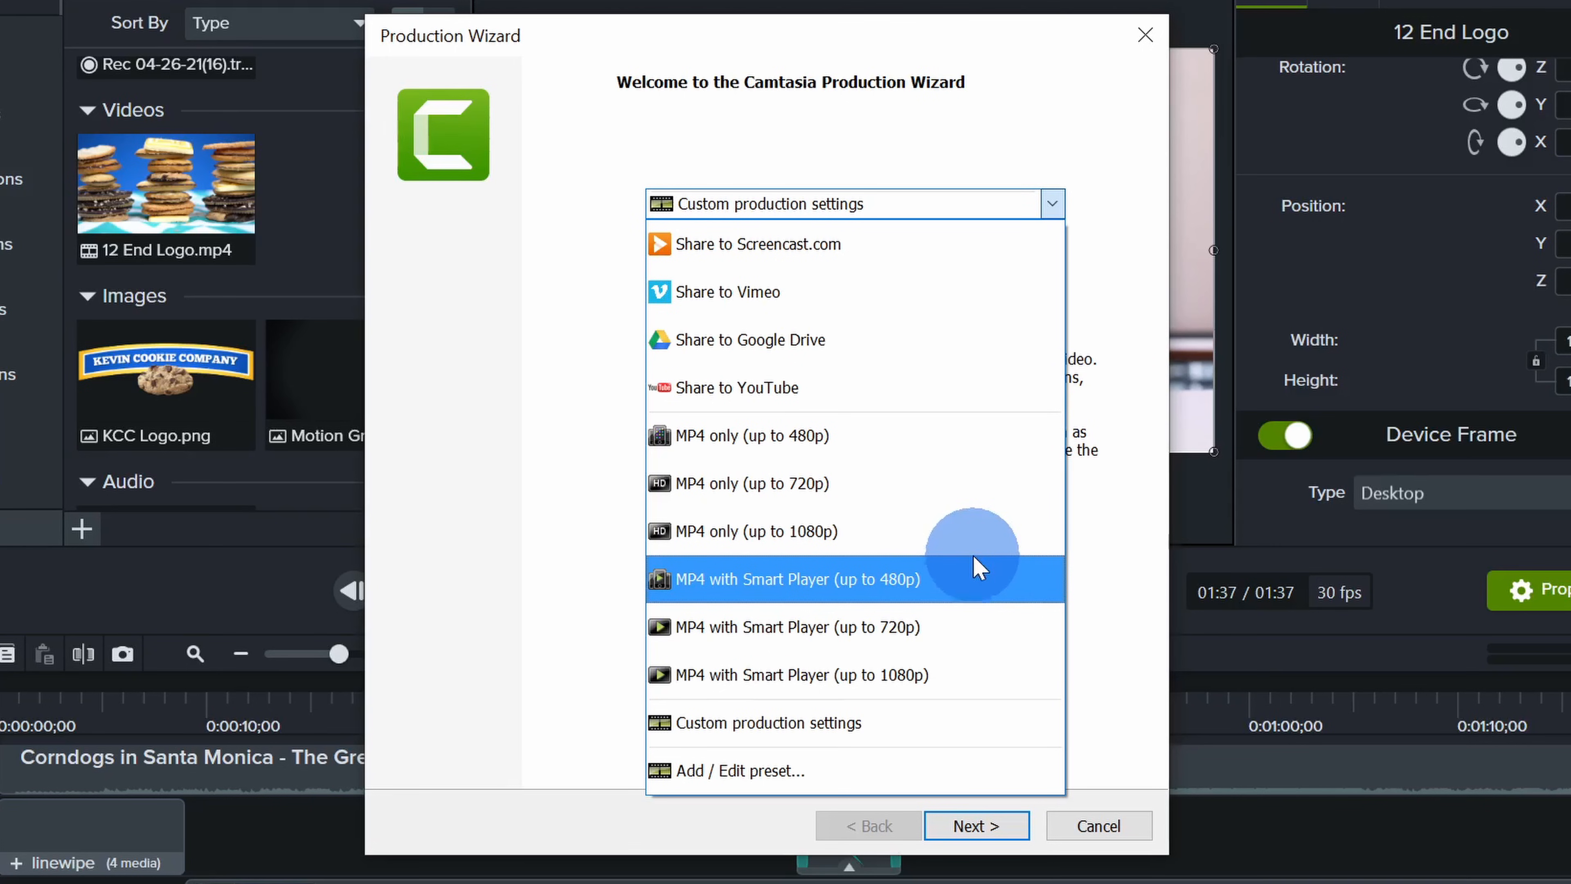
pyautogui.click(953, 544)
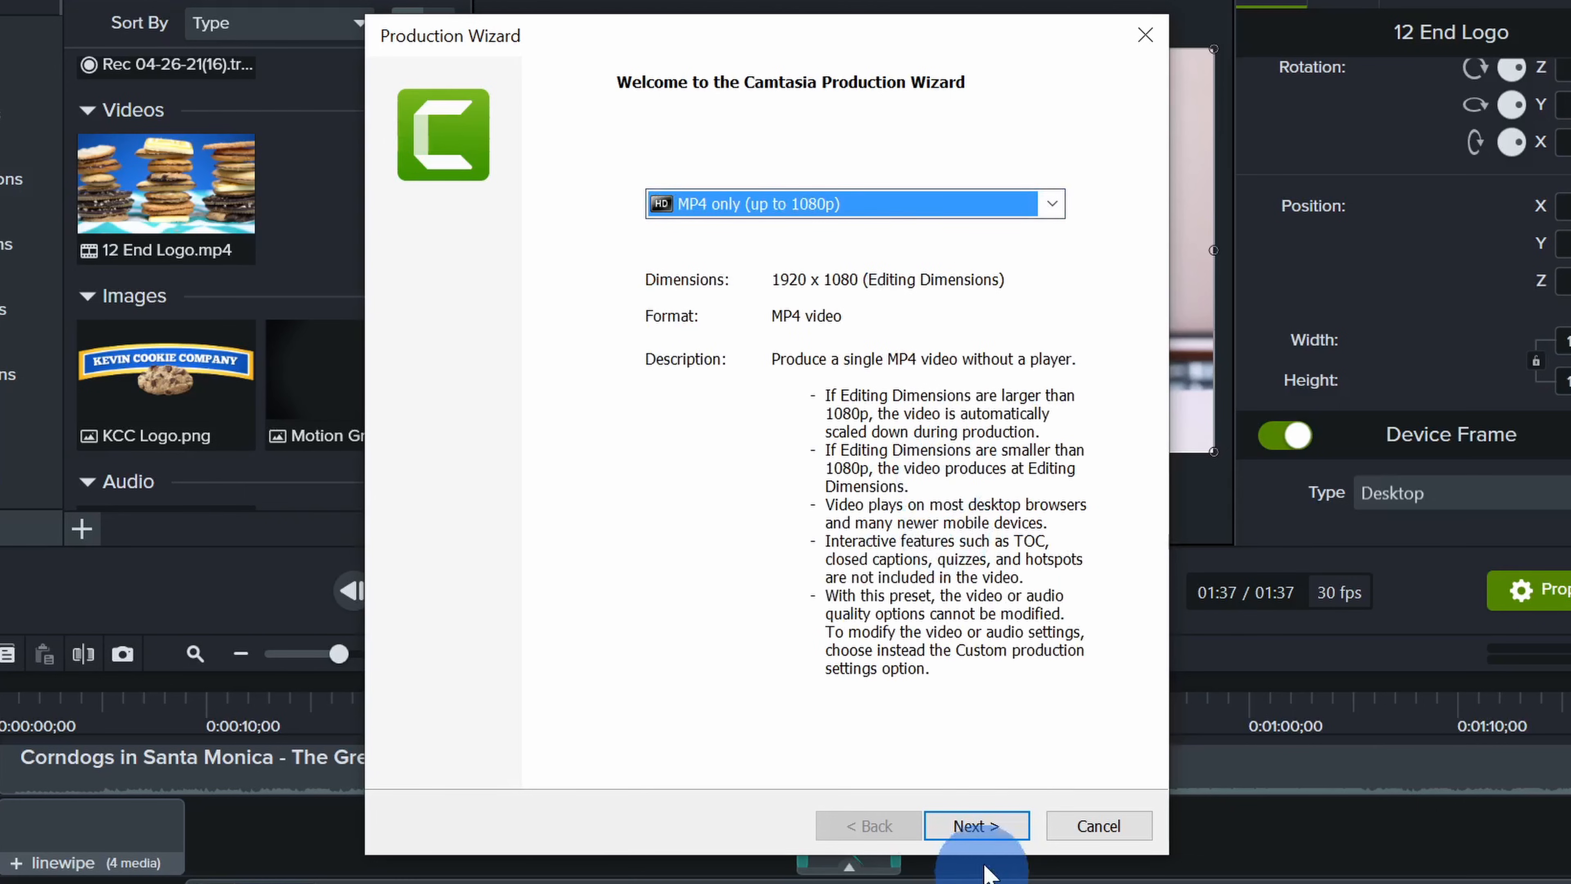
# - Accept producing without the marker-based table of contents and render the video as KCC Order Cookies in the Documents\Camtasia folder
pyautogui.click(997, 830)
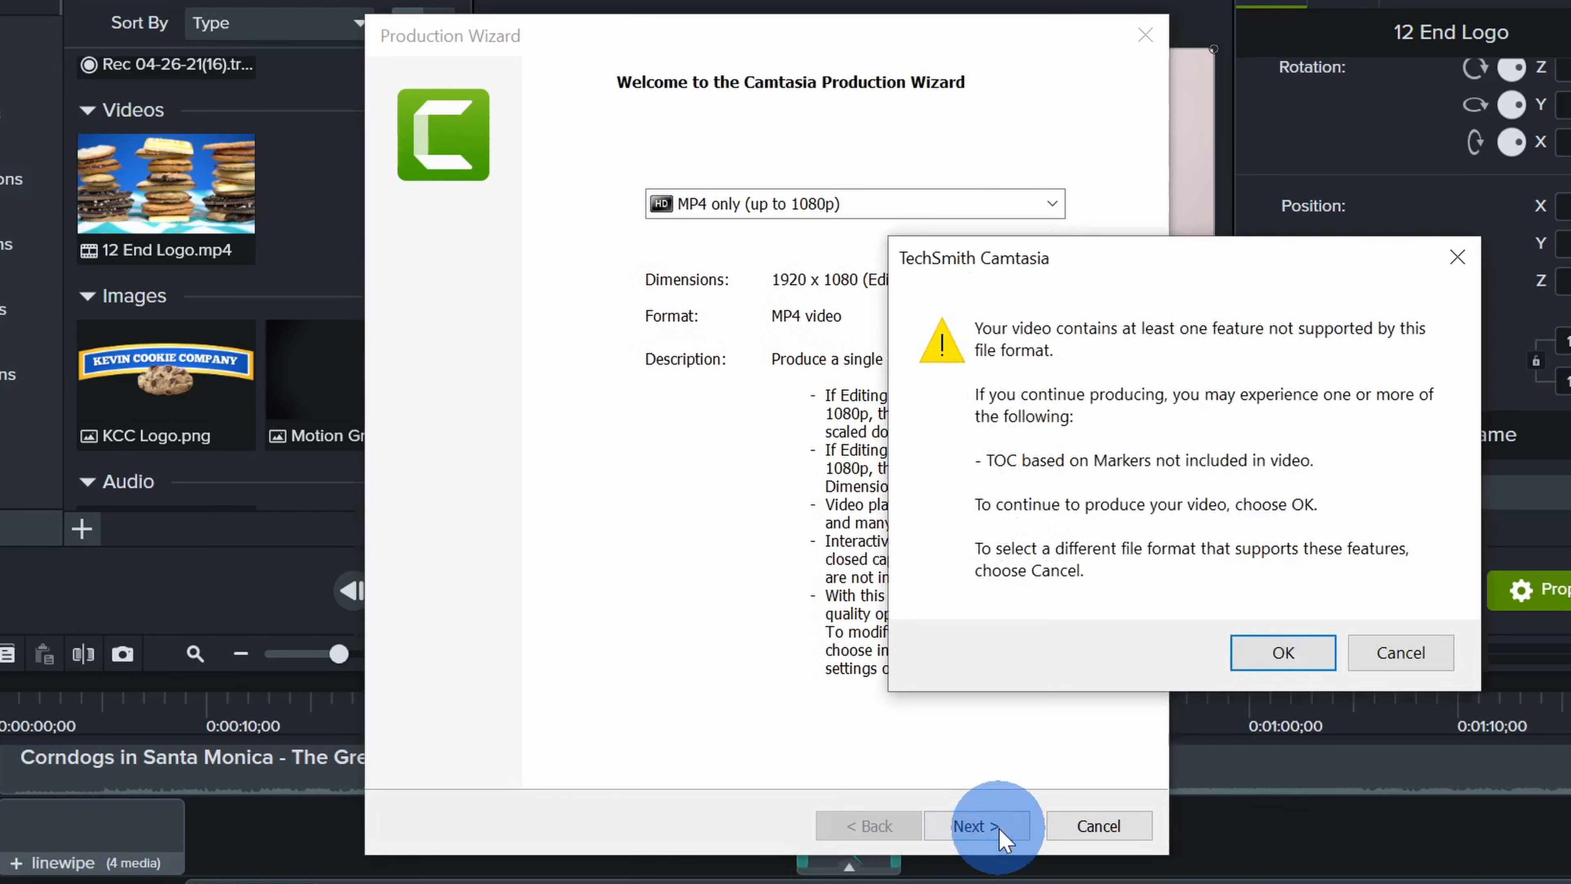
pyautogui.press('Return')
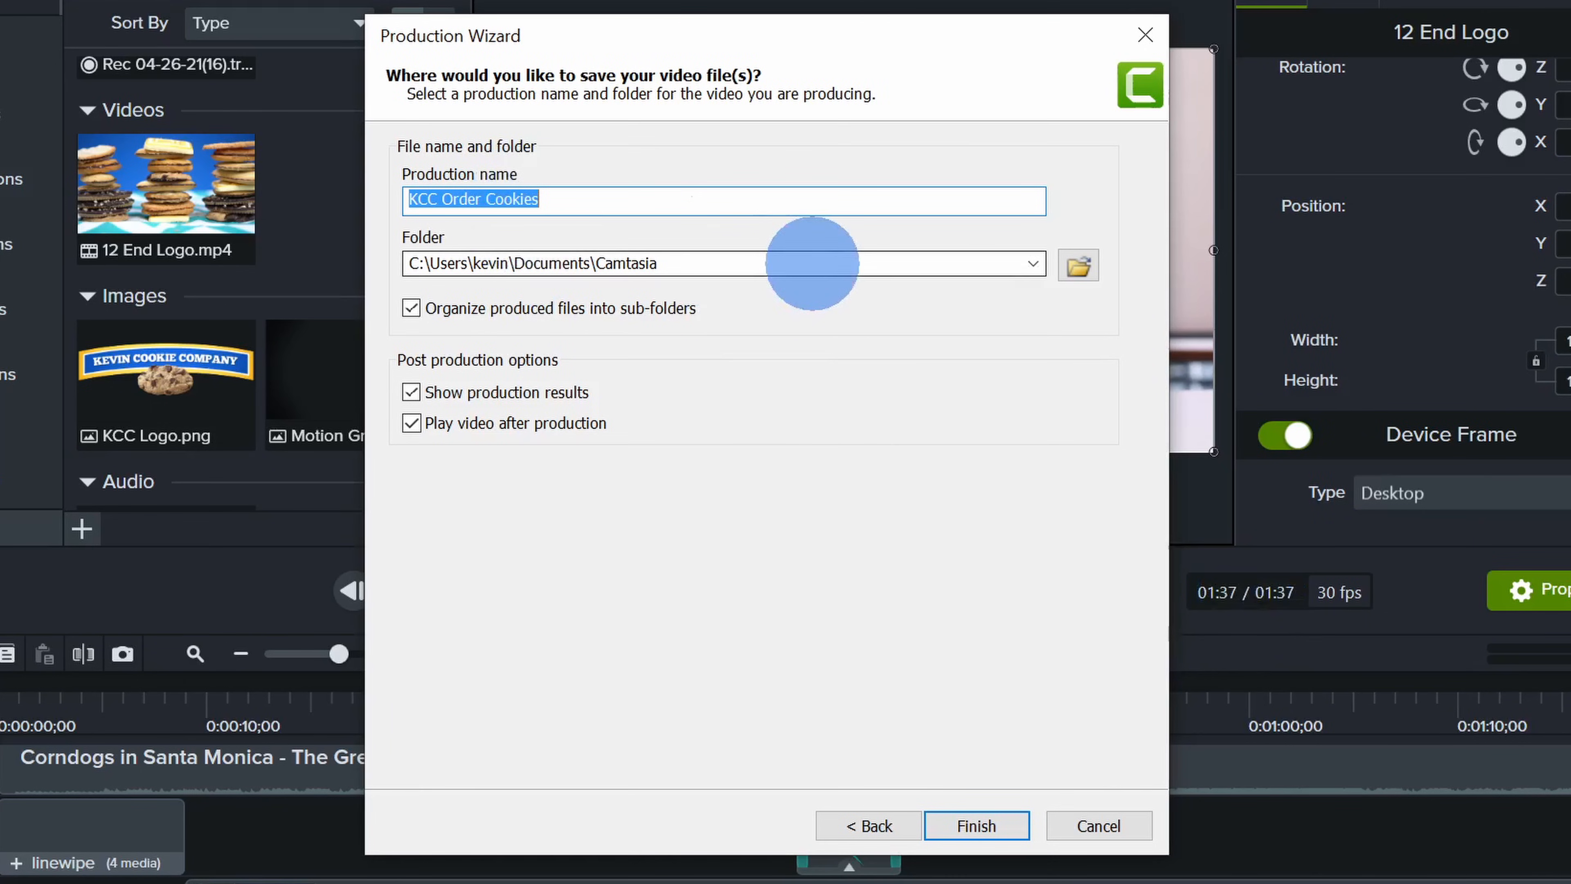
pyautogui.click(990, 829)
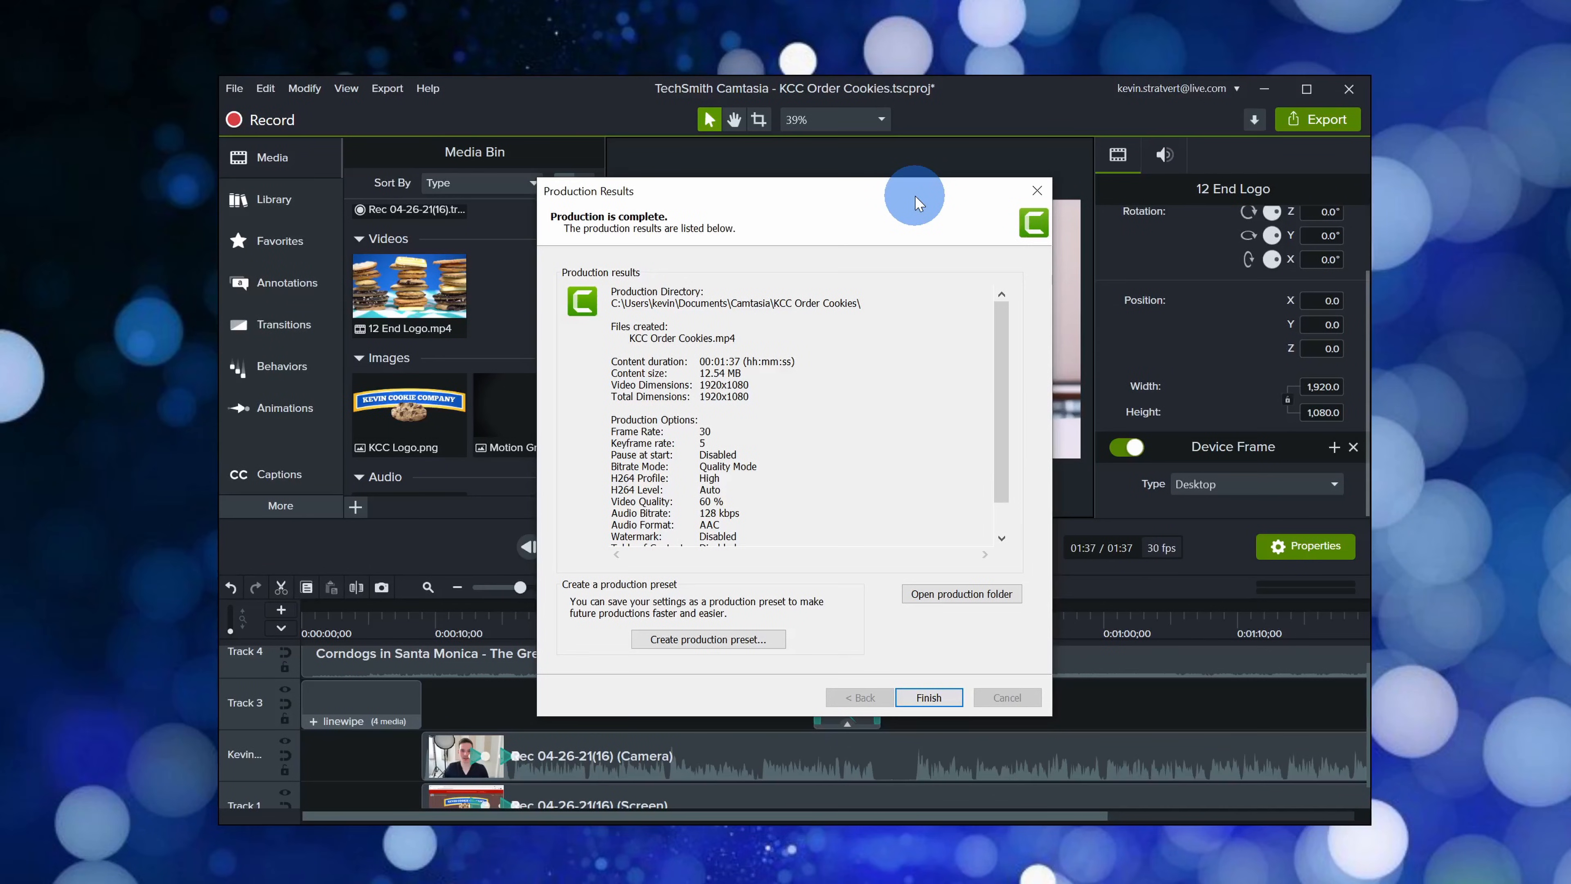
pyautogui.scroll(-1, 896, 358)
pyautogui.scroll(1, 896, 357)
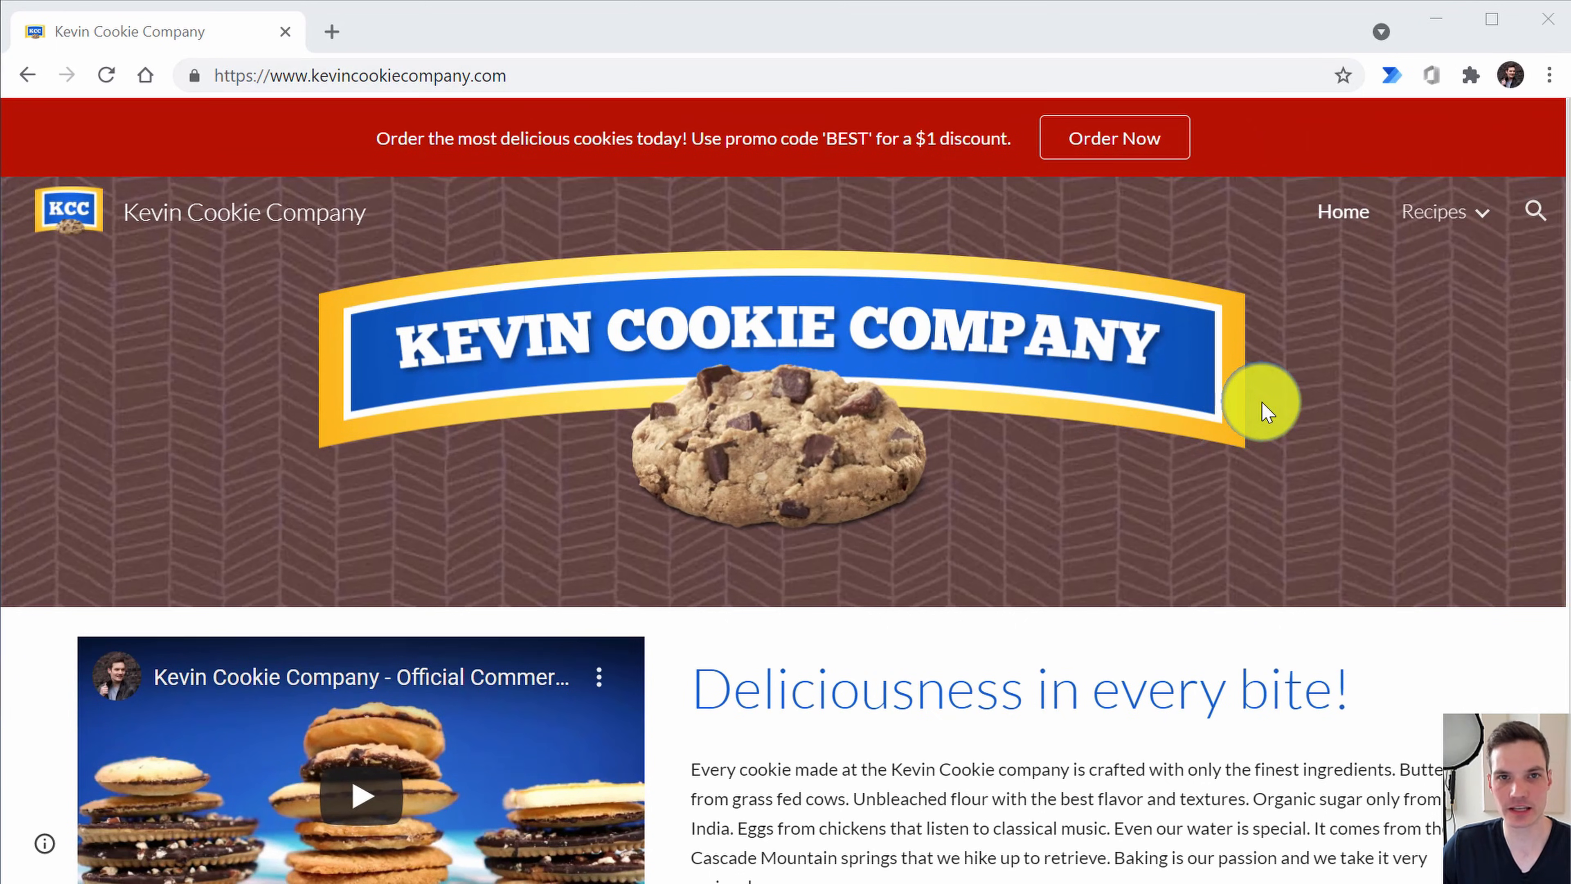
# - Look through the Kevin Cookie Company home page, stepping through its cookie photo gallery and returning to the order banner
pyautogui.scroll(-10, 1269, 361)
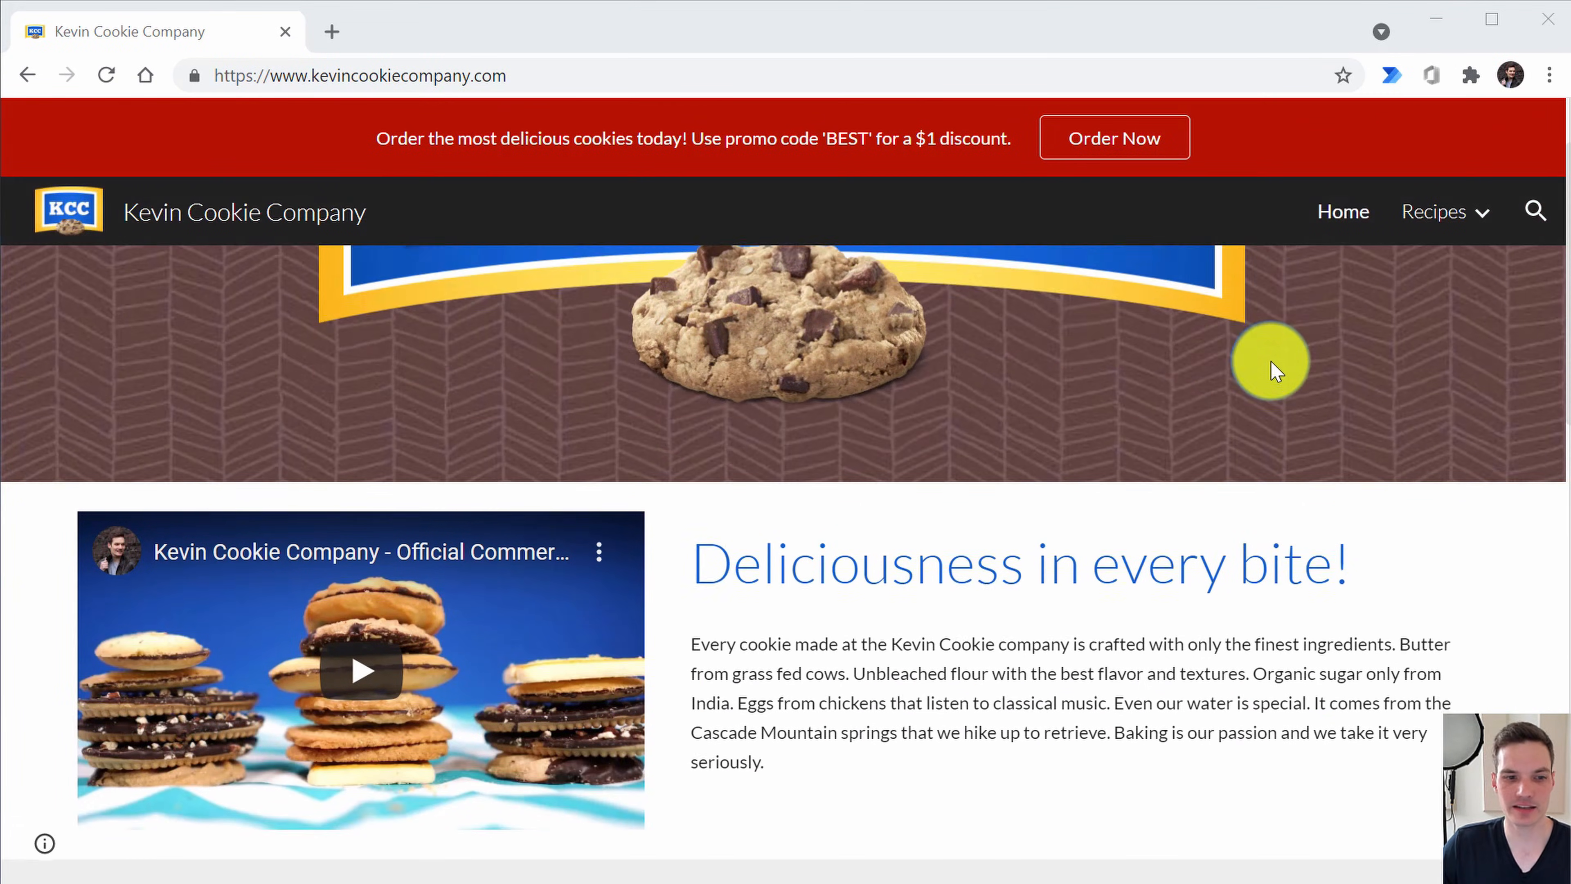
pyautogui.scroll(-5, 1274, 365)
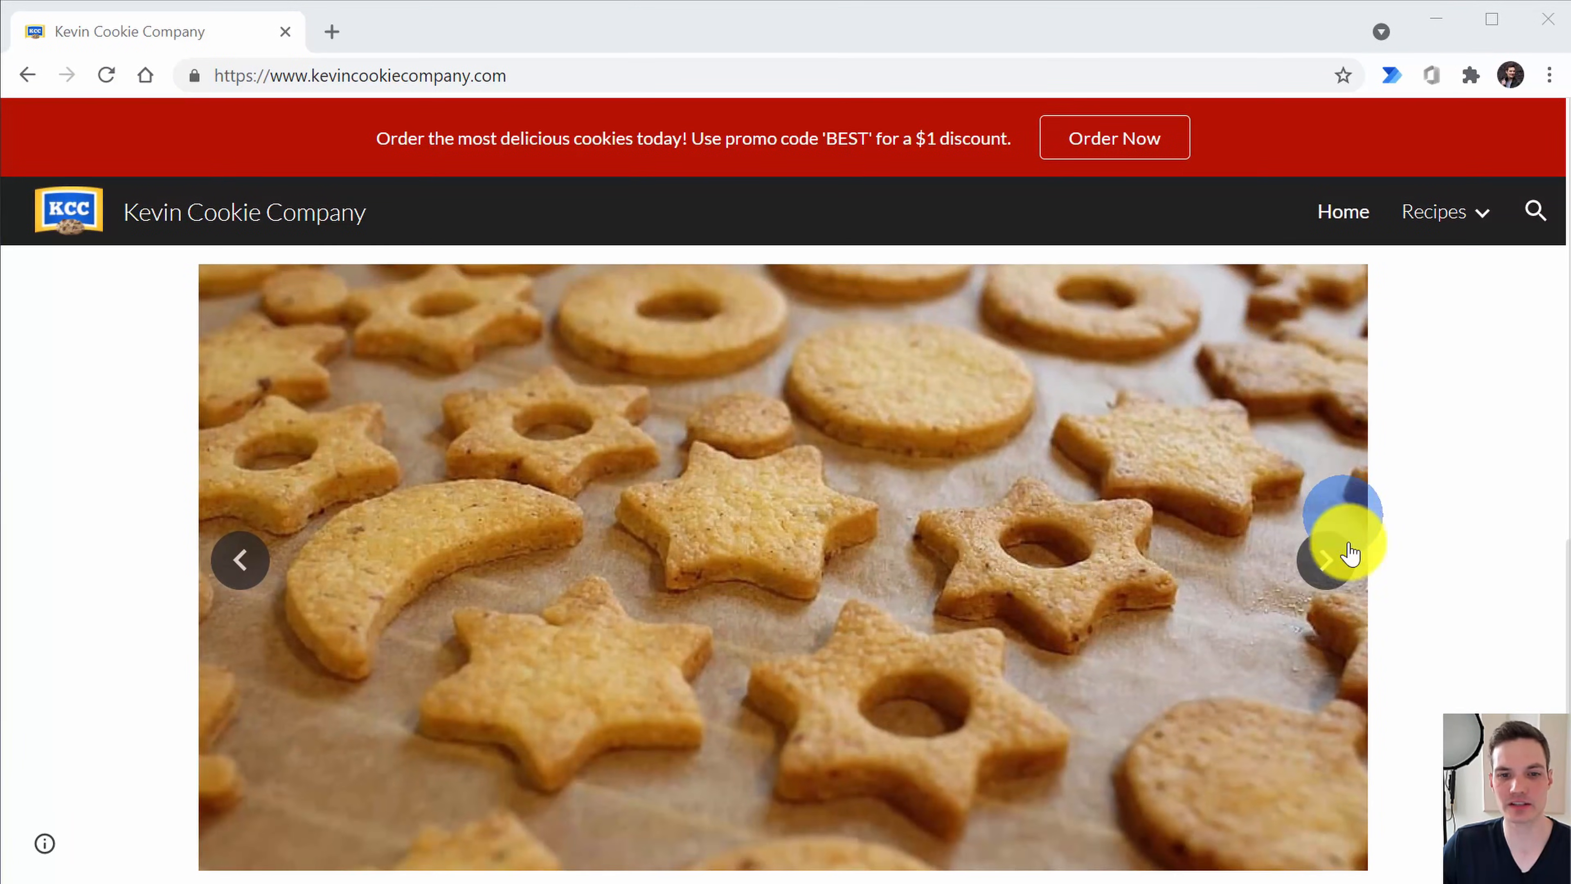
pyautogui.click(1329, 572)
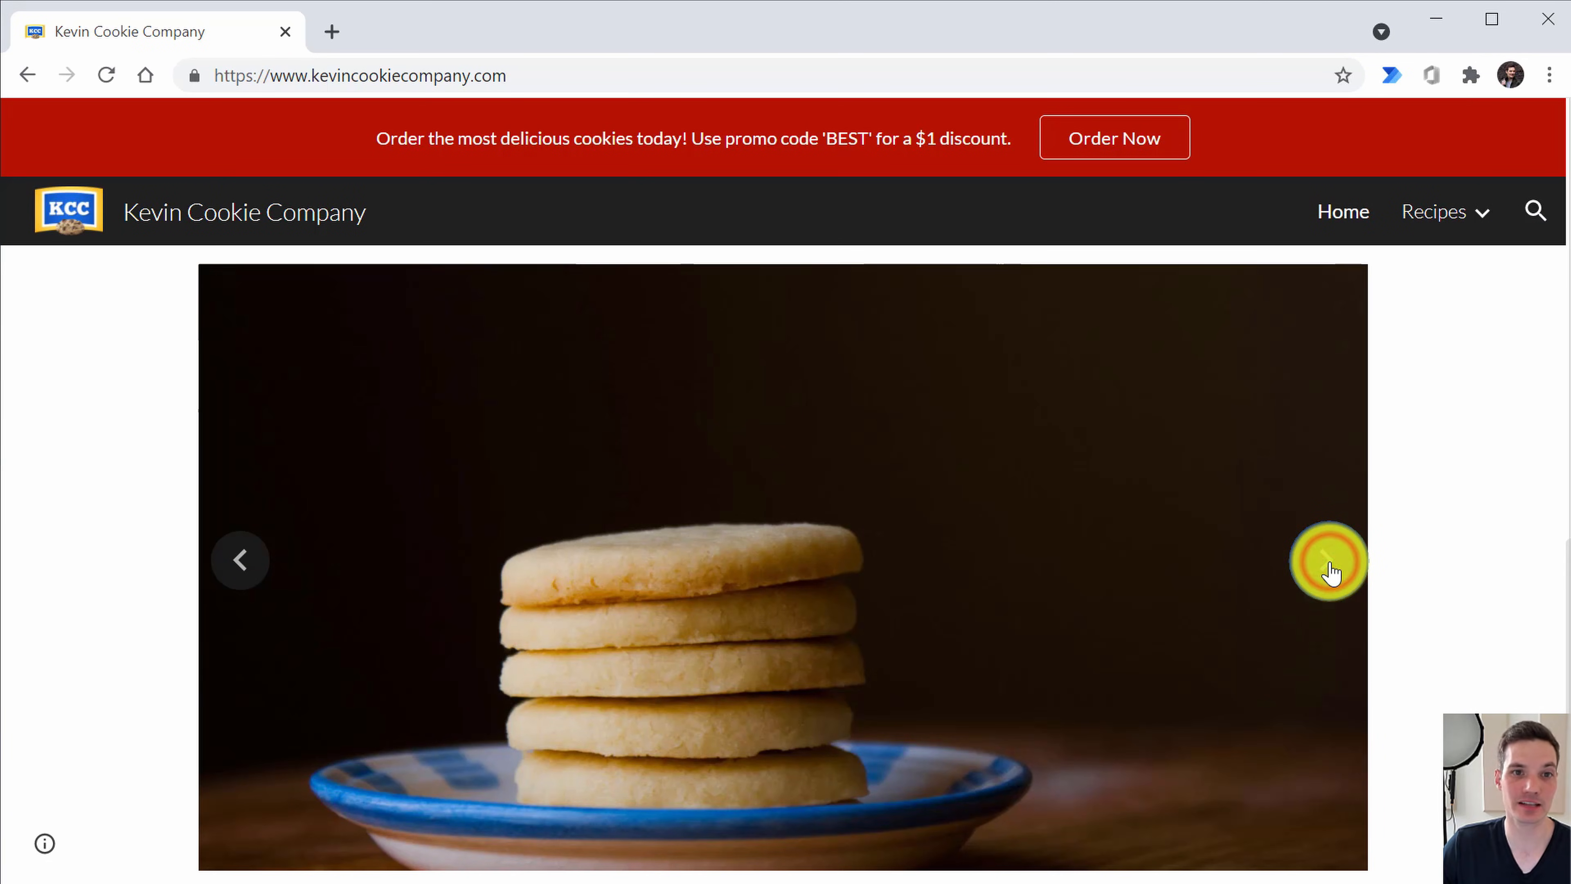
pyautogui.click(1329, 572)
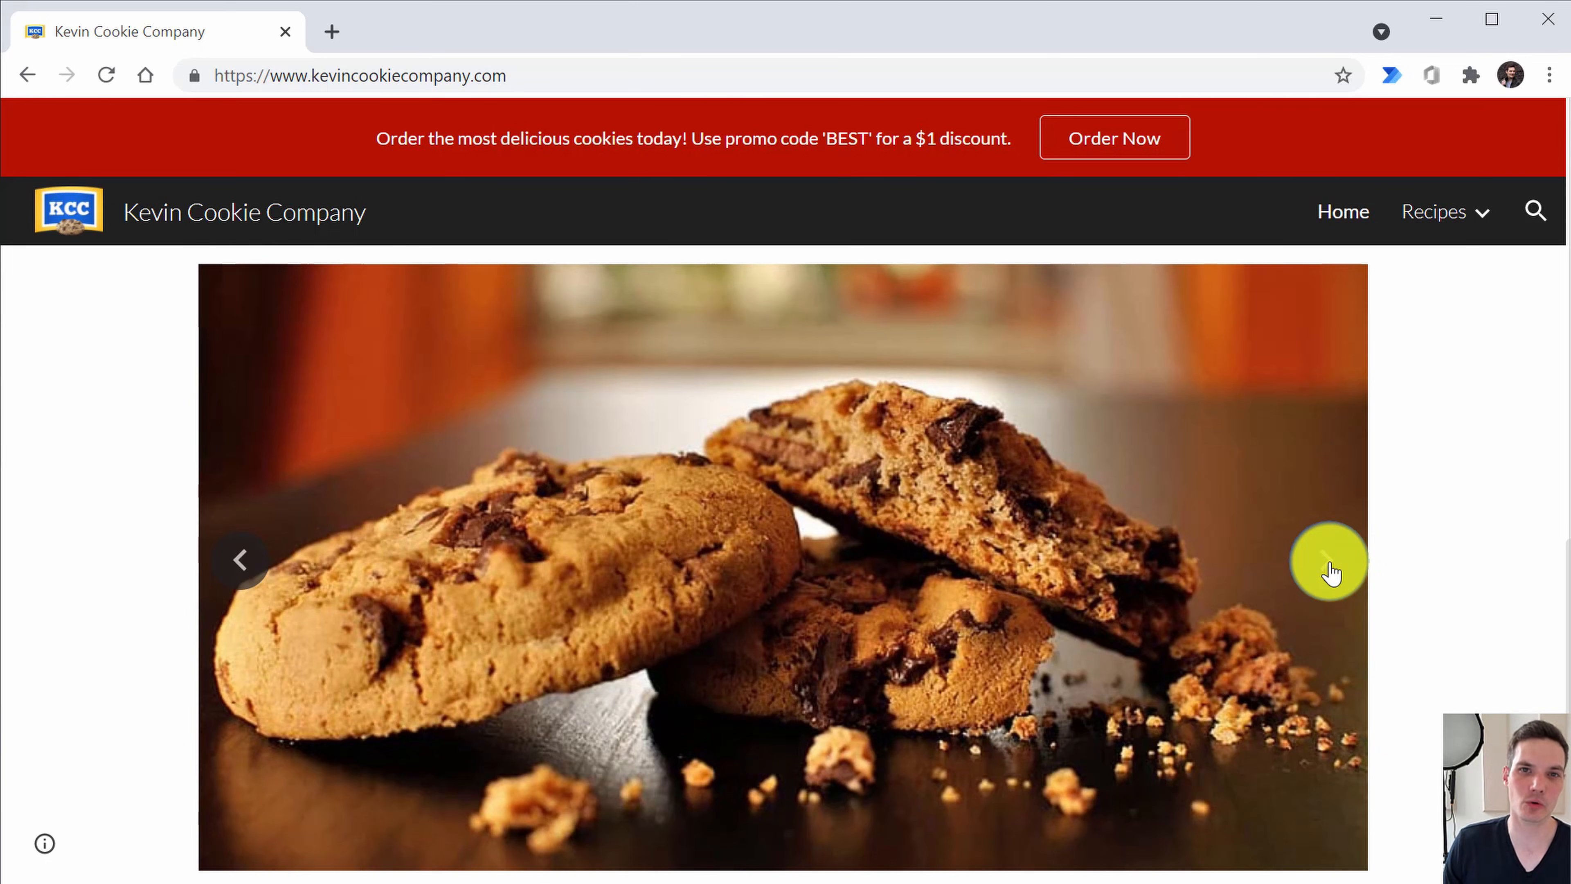
pyautogui.click(1330, 572)
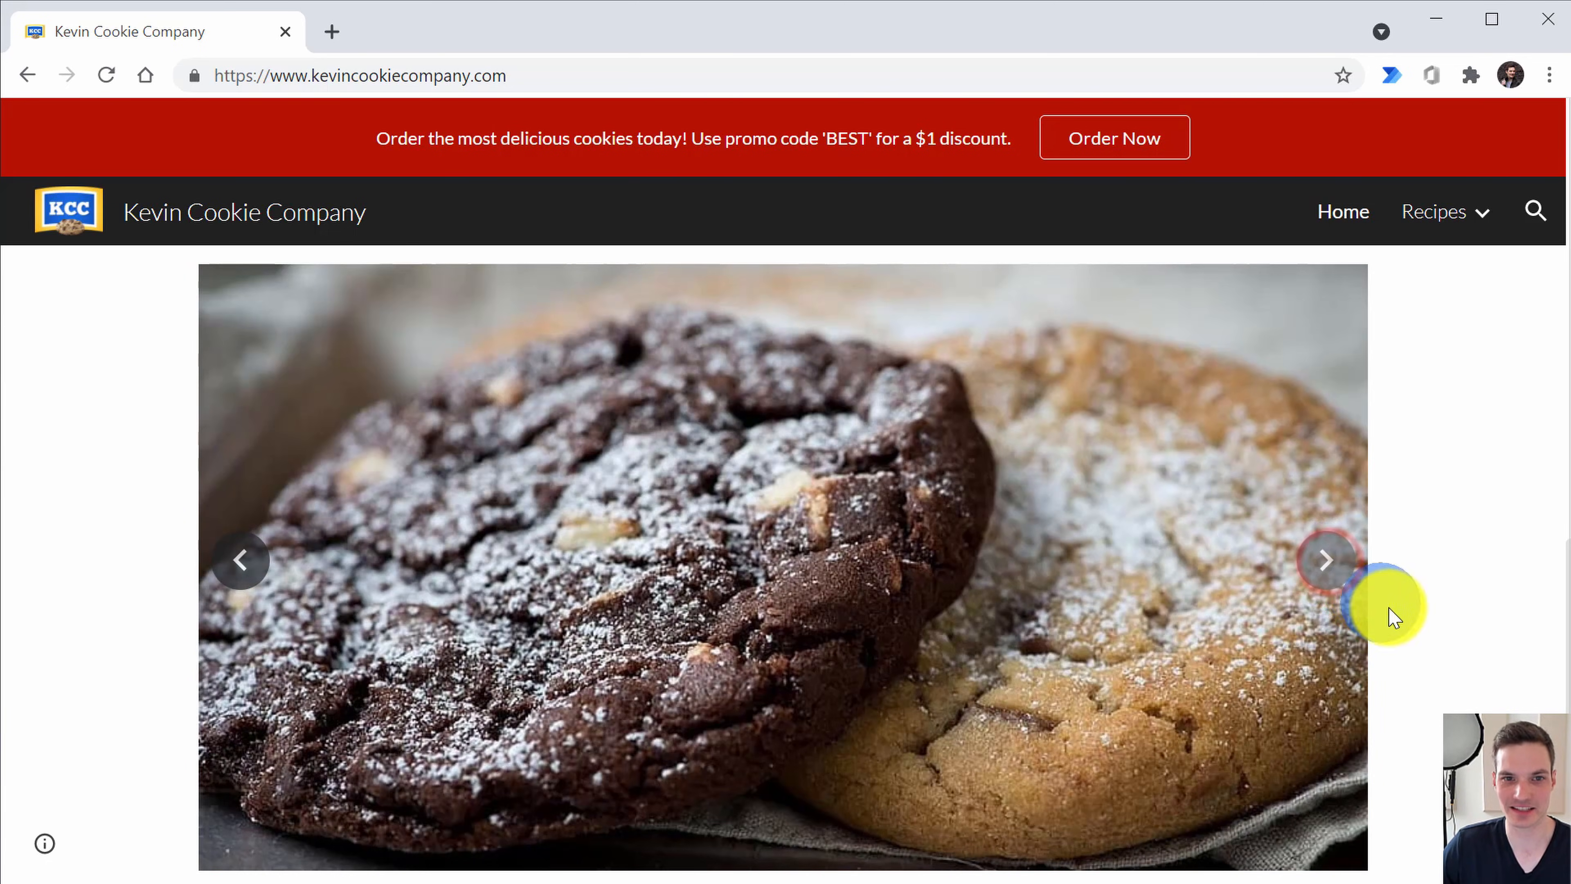
pyautogui.scroll(10, 1413, 622)
pyautogui.scroll(4, 1417, 622)
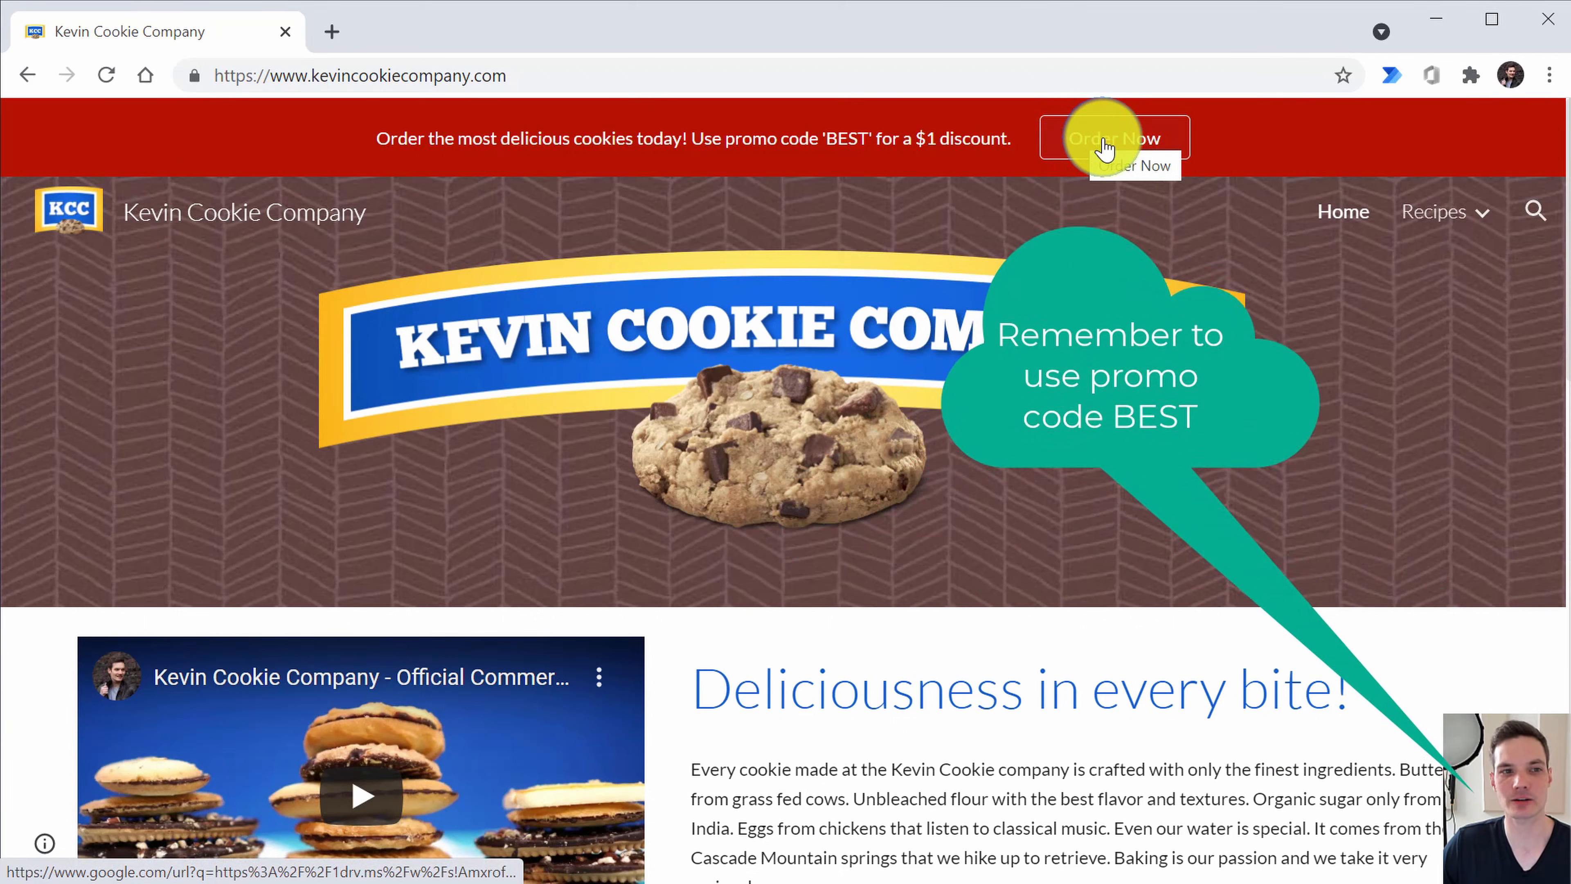
# - Open the cookie order form from the home page banner and examine its fields, including cookie type and quantity
pyautogui.click(1155, 135)
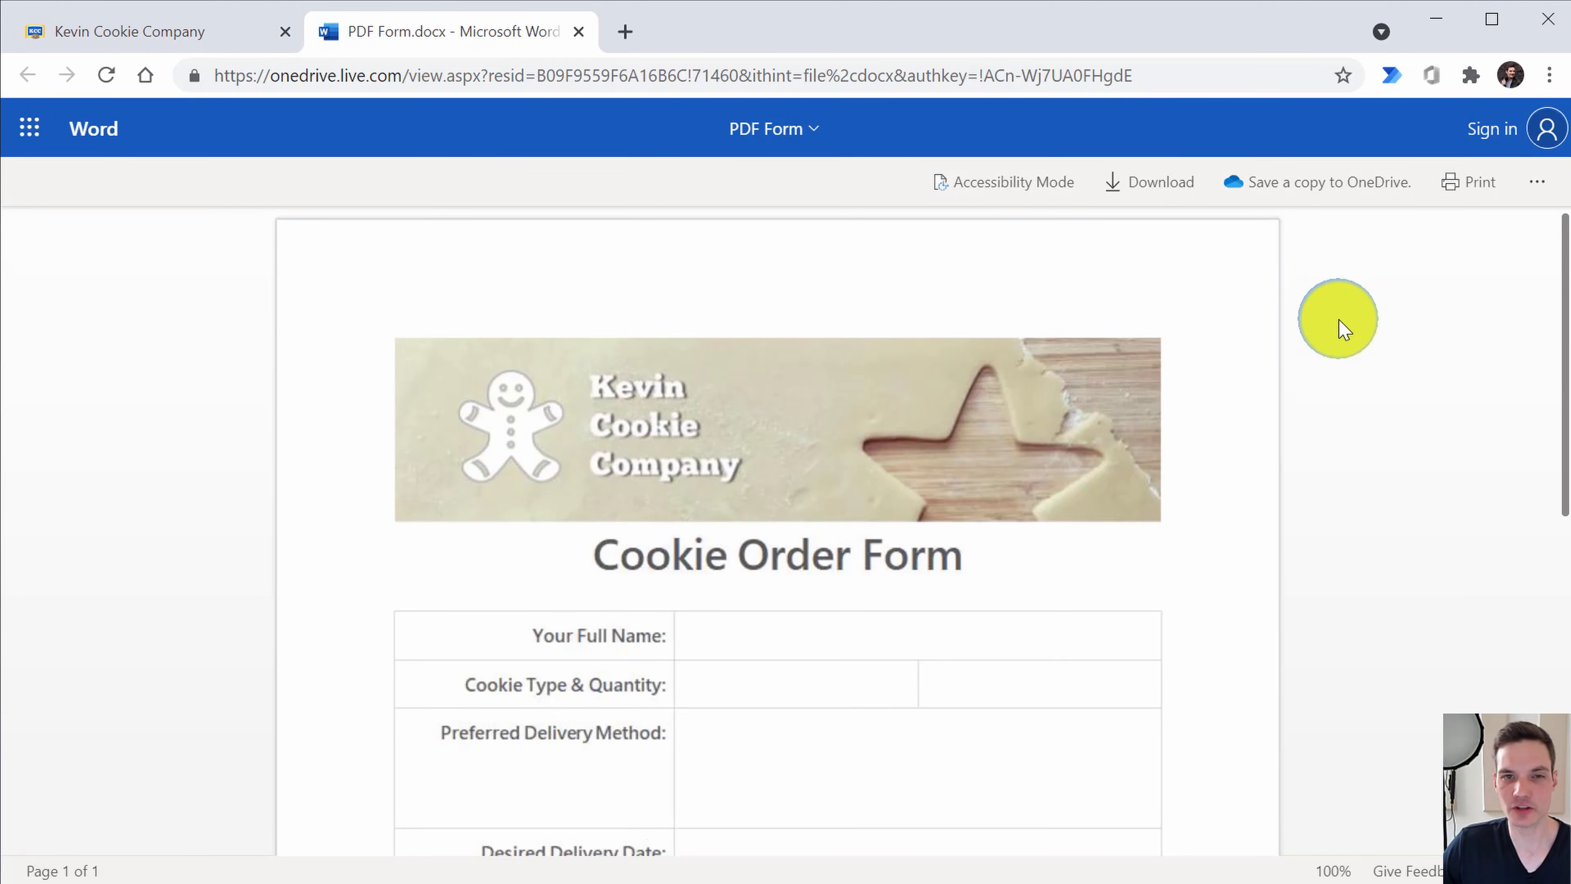
pyautogui.scroll(-5, 1337, 325)
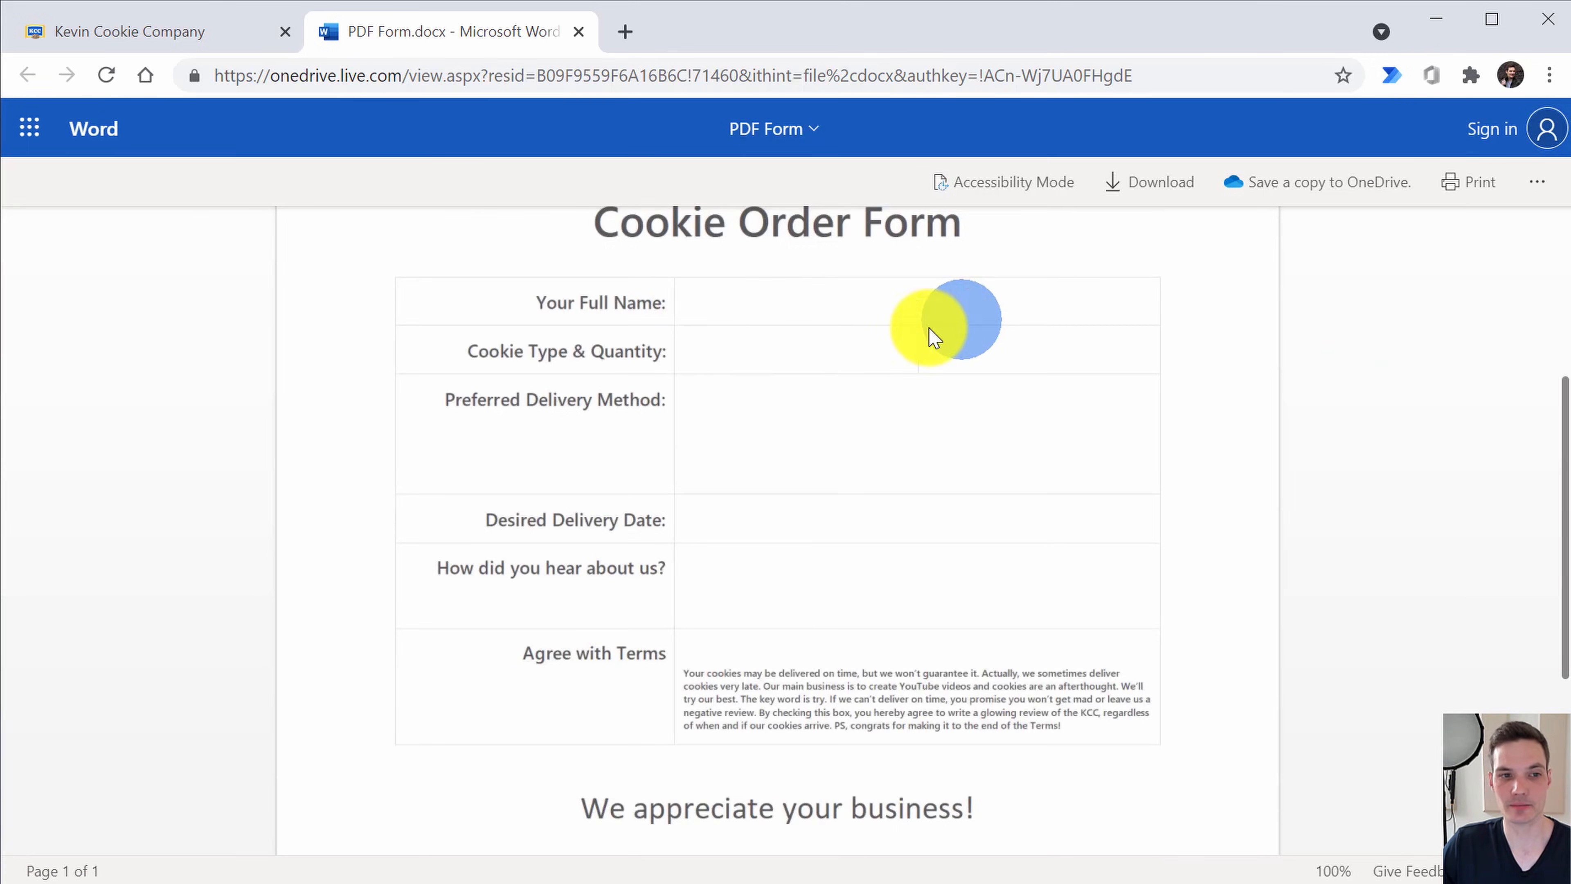
pyautogui.click(942, 359)
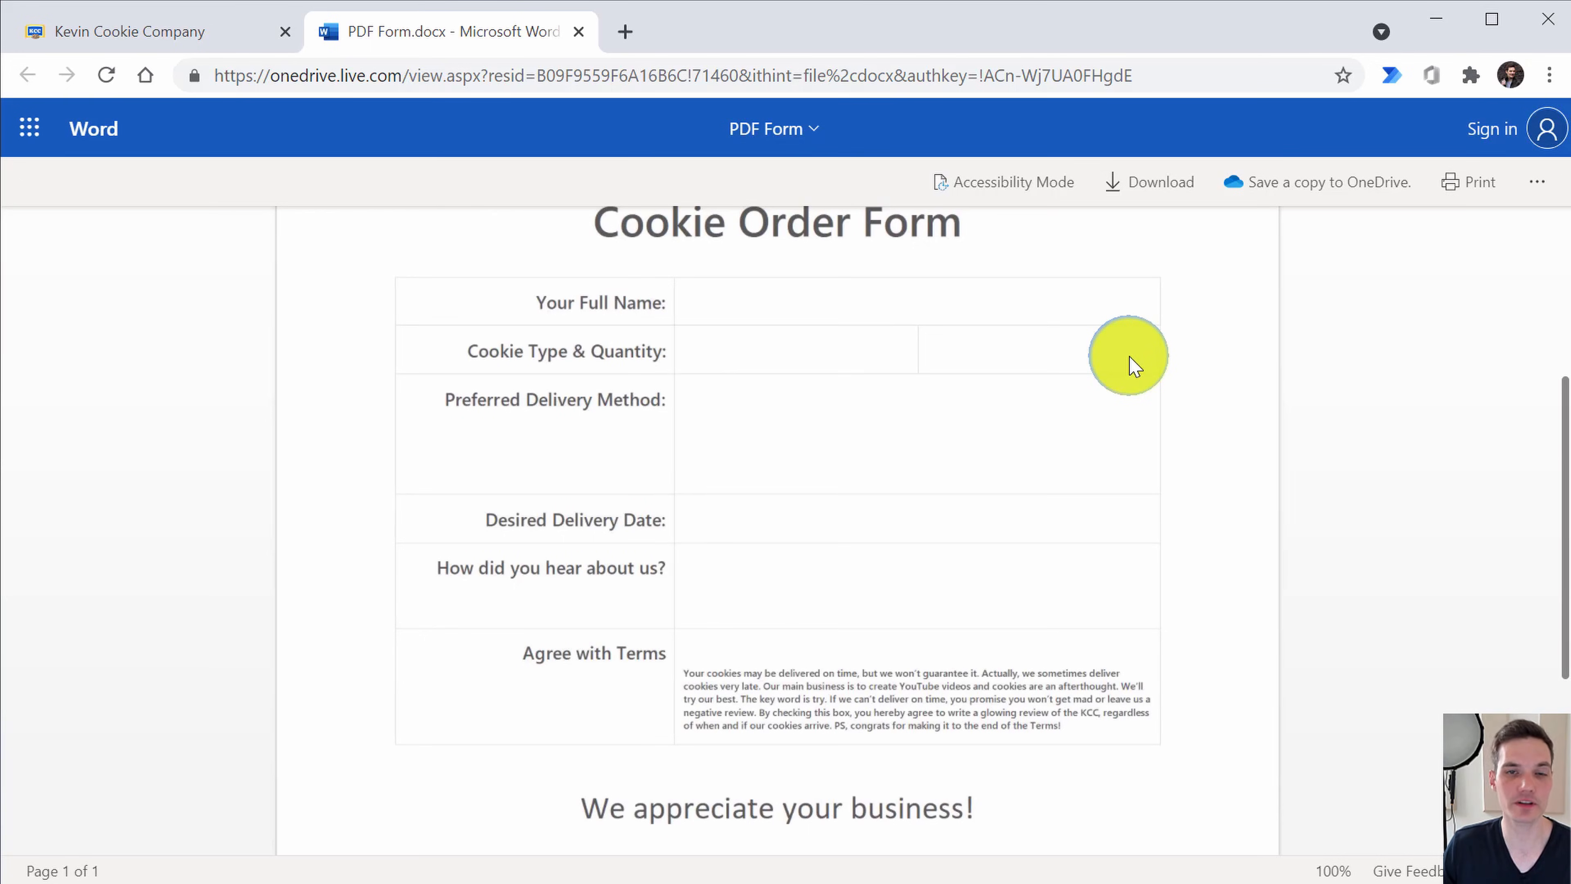